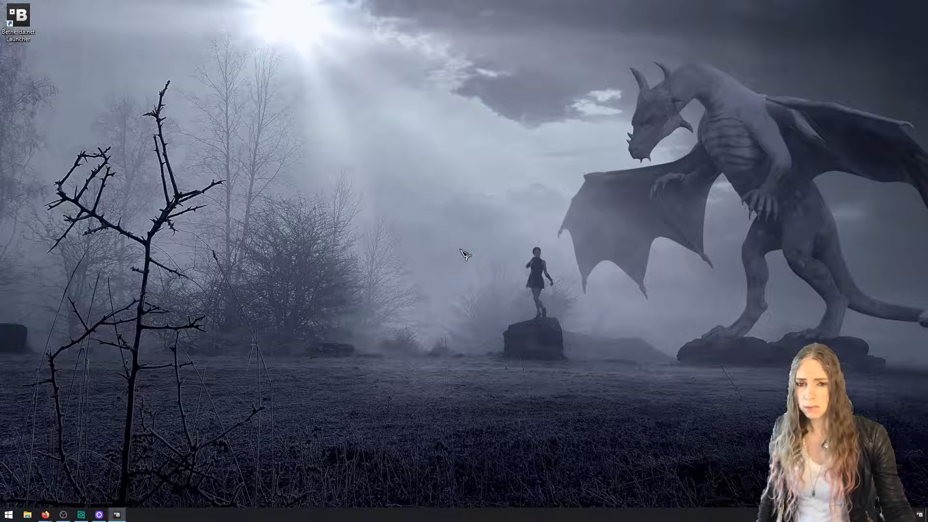
Bring up the Bethesda launcher and sign in to Bethesda.net with the account username and password
drag(460, 248, 576, 368)
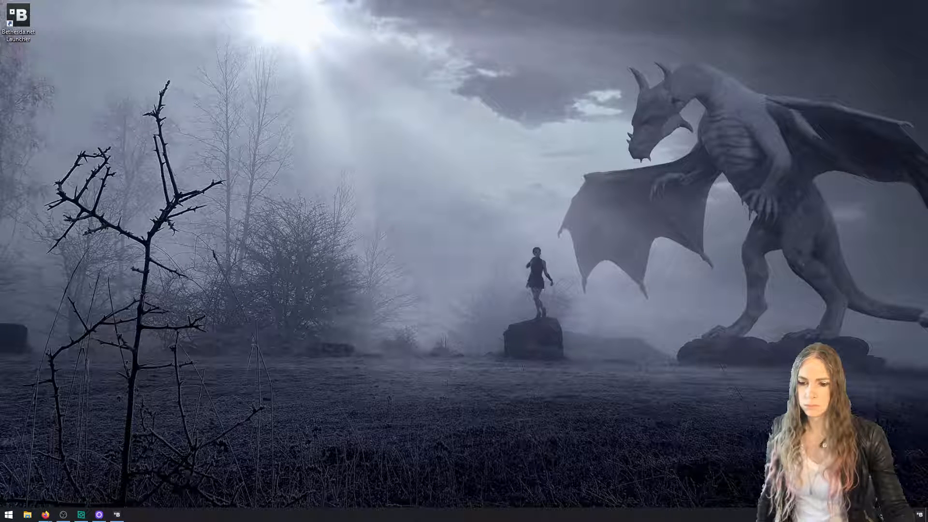
drag(561, 521, 417, 56)
click(425, 181)
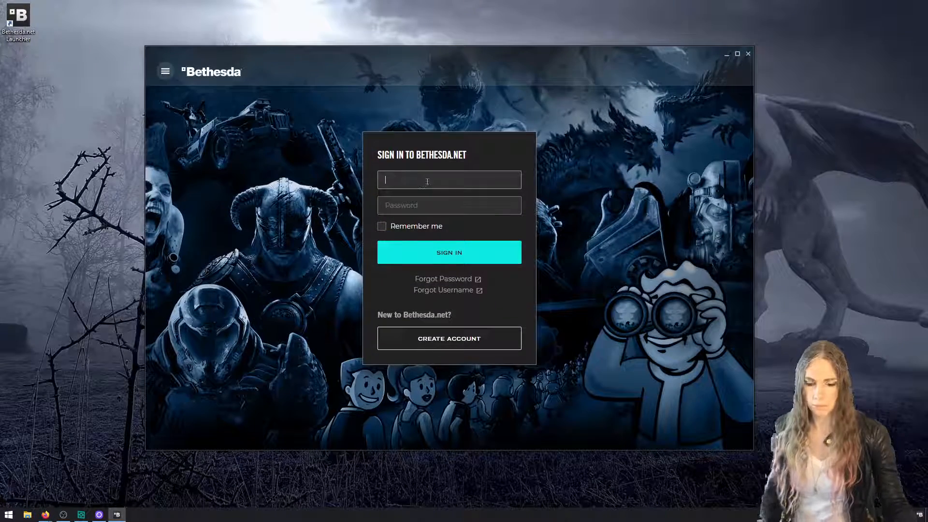
text(mrowrpurr)
key(Tab)
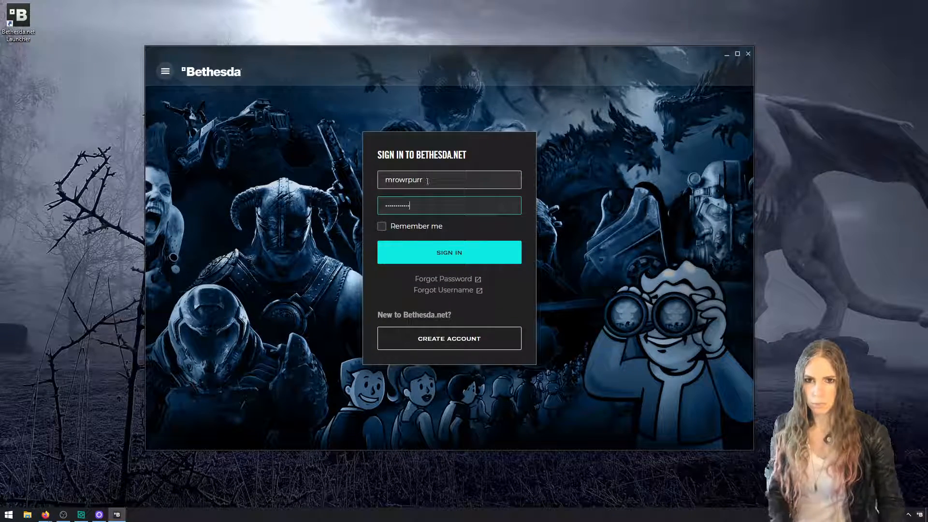
click(449, 255)
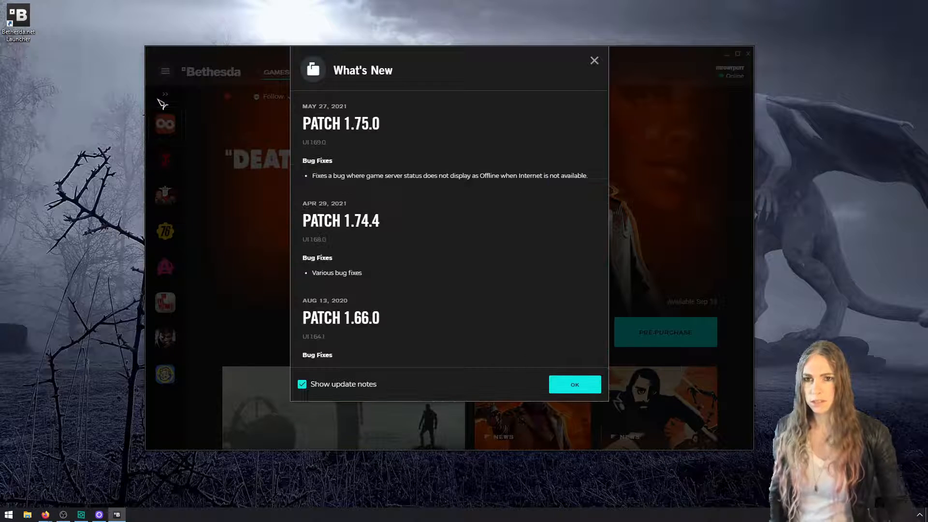
Turn off the display of update notes and dismiss the What's New dialog
click(334, 388)
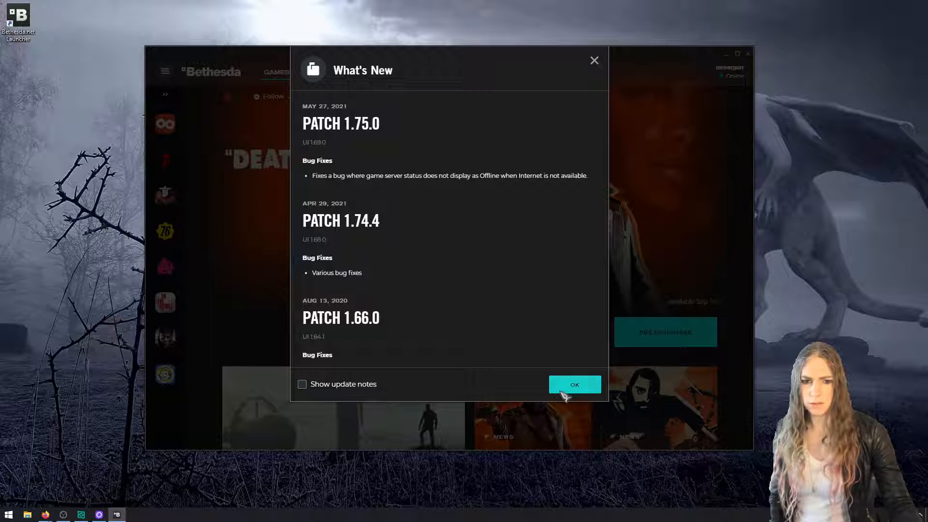
click(562, 391)
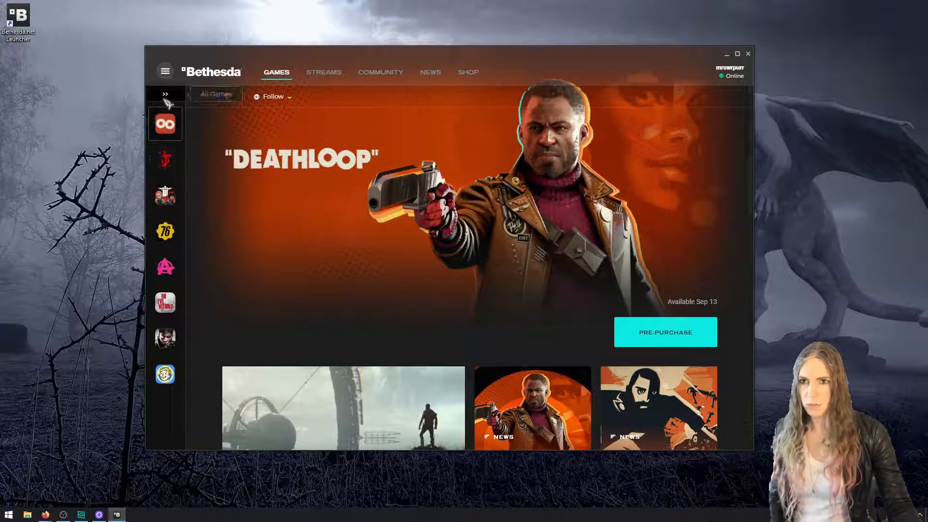
Find Creation Kit: Skyrim among all games and install it into C:\Steam\steamapps\common\Skyrim Special Edition without shortcuts
click(165, 95)
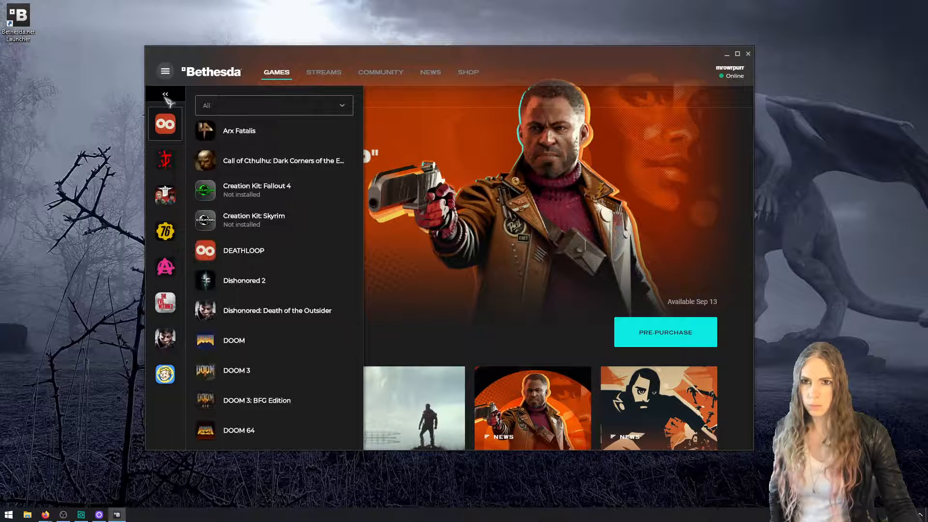
click(273, 222)
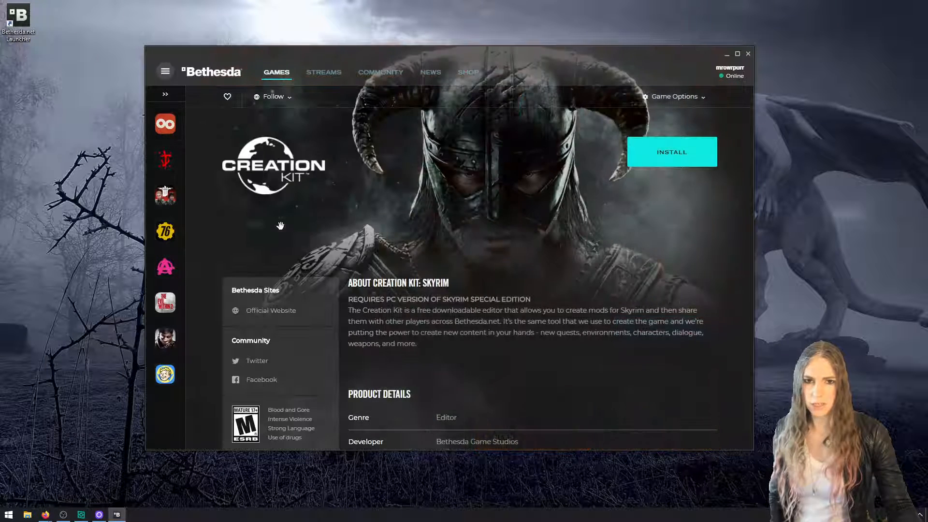
click(671, 152)
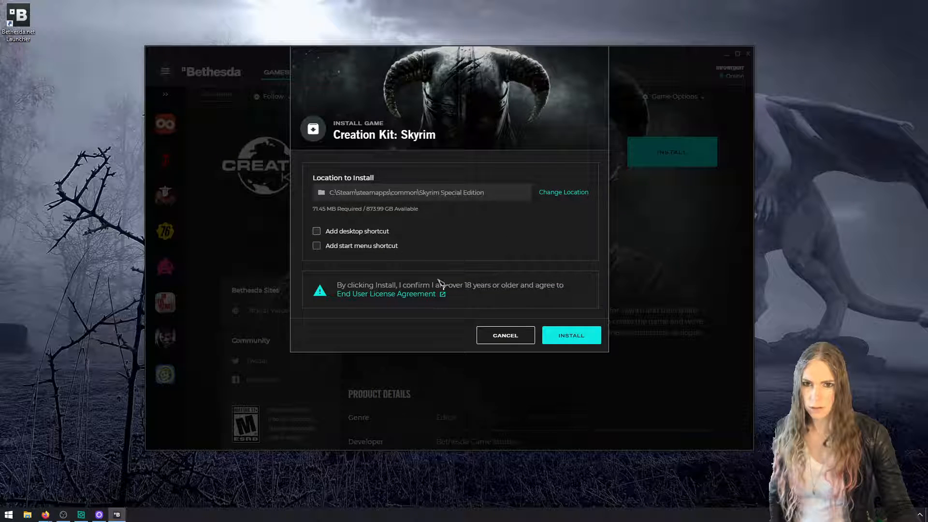
click(564, 333)
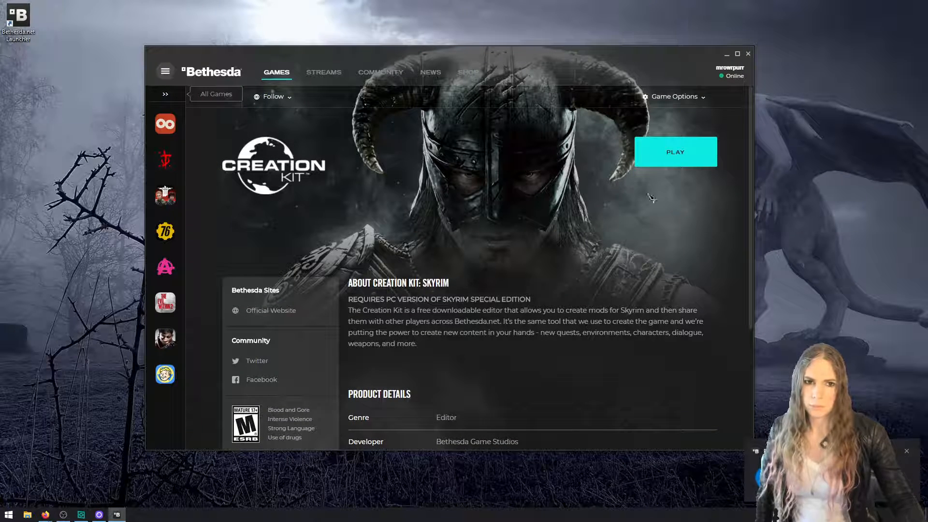
Launch Creation Kit: Skyrim and decline unpacking the Scripts.zip script source
click(663, 164)
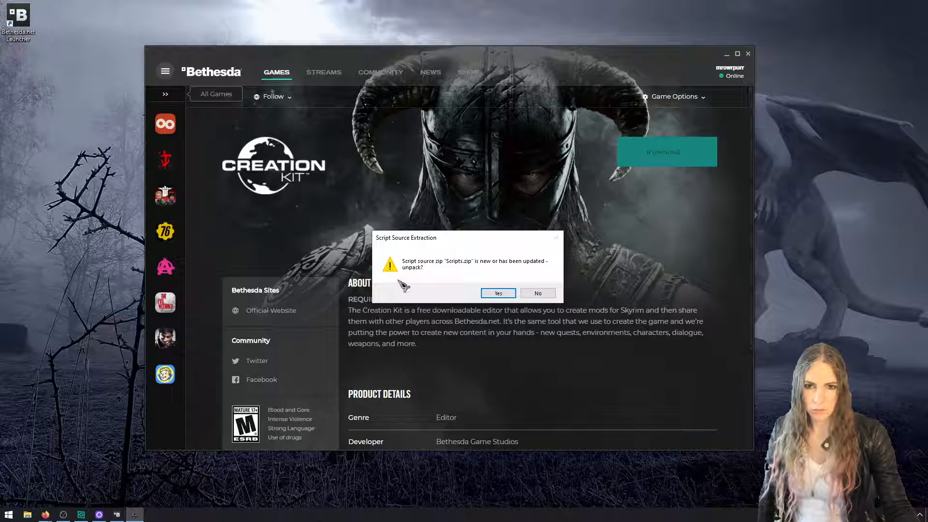
drag(436, 239, 433, 240)
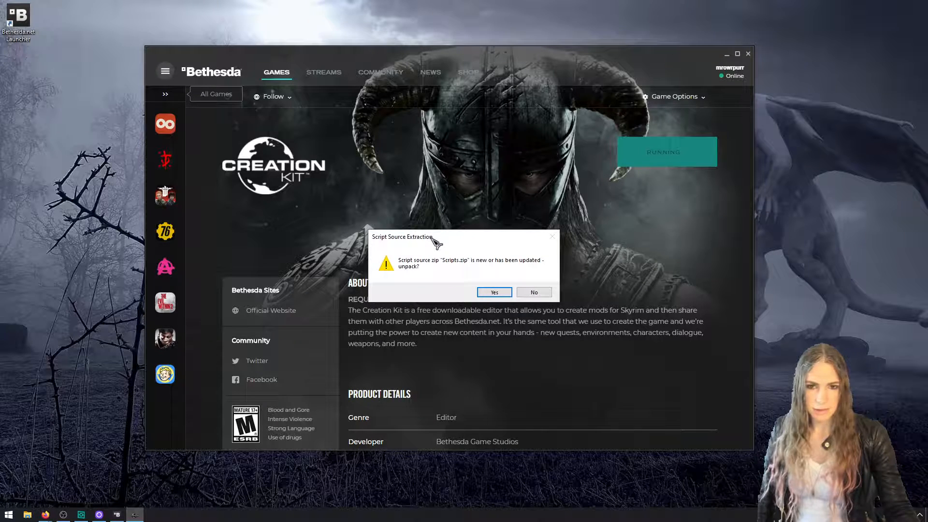
click(532, 292)
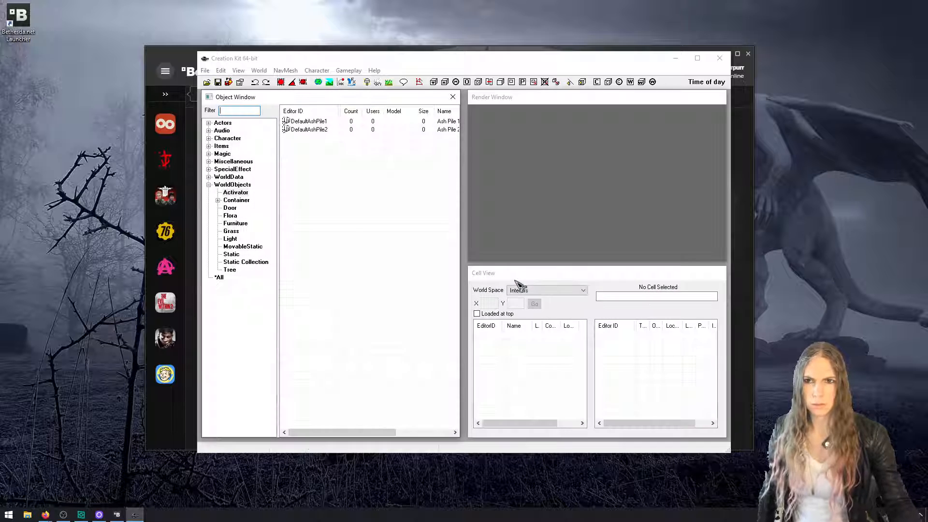
Minimize the Bethesda launcher and remove the Bethesda.net Launcher shortcut from the desktop
click(746, 119)
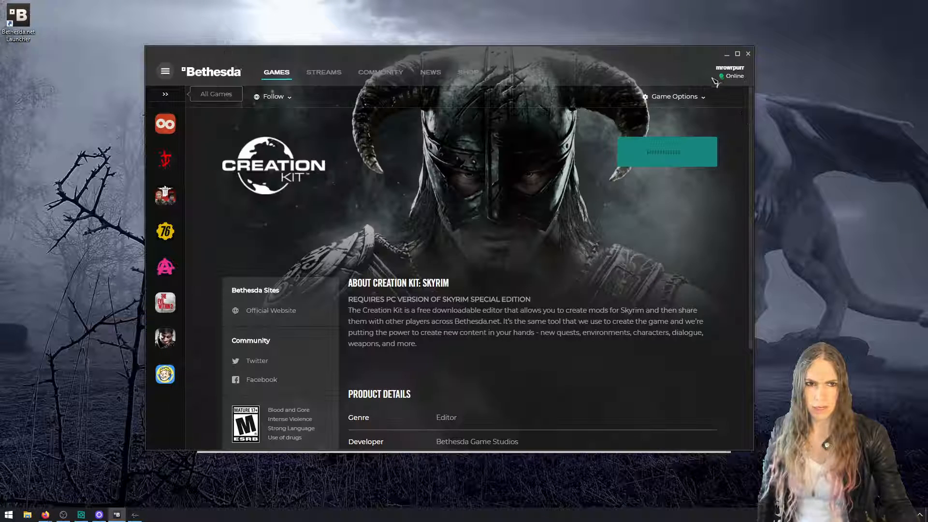
click(726, 54)
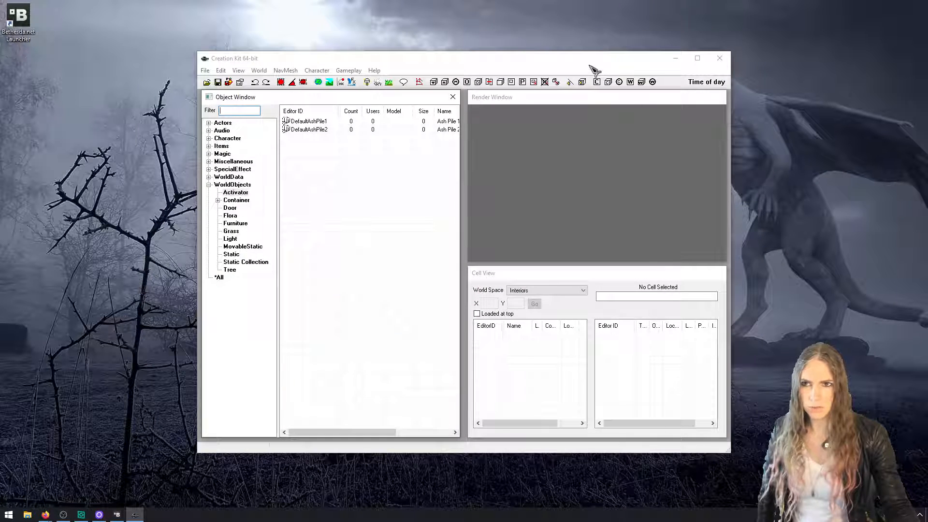
click(26, 20)
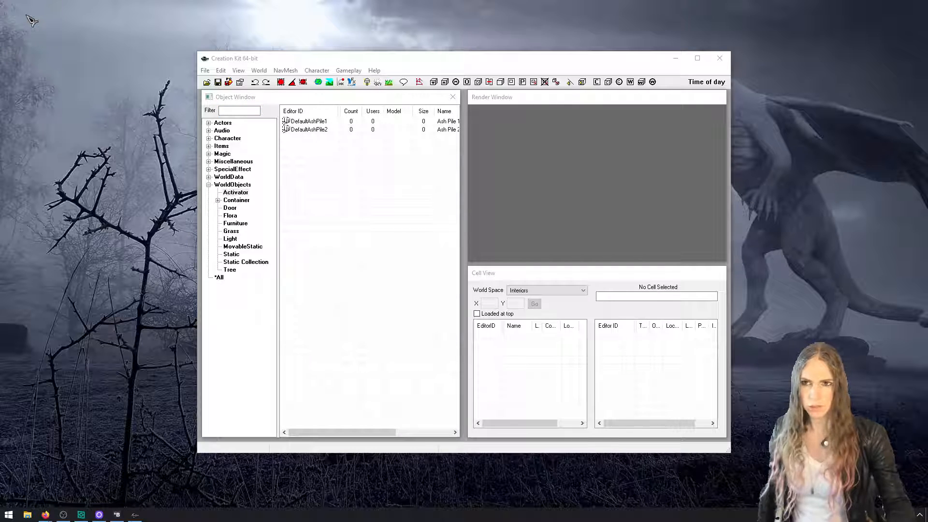
Maximize the Creation Kit, spread out the Render Window, Cell View and Object Window, and enlarge the Object Window
click(415, 53)
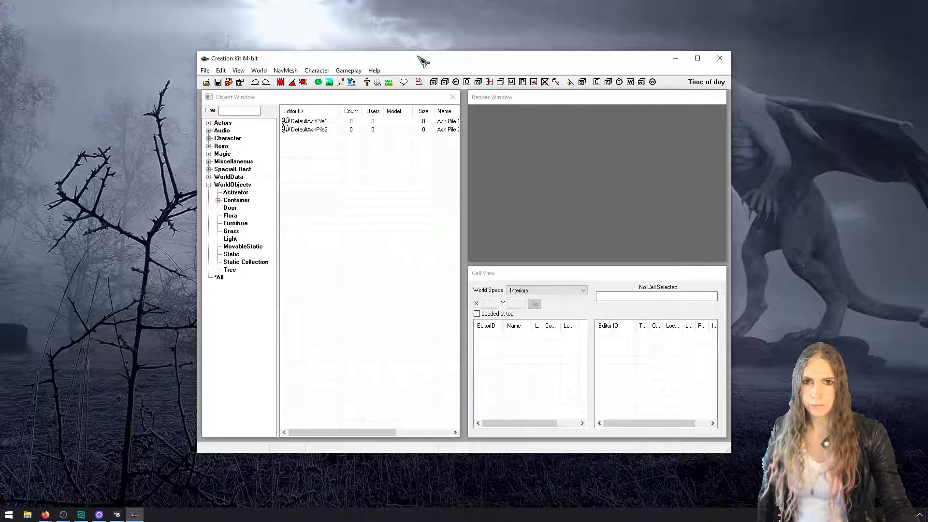
double_click(419, 58)
drag(503, 98, 672, 48)
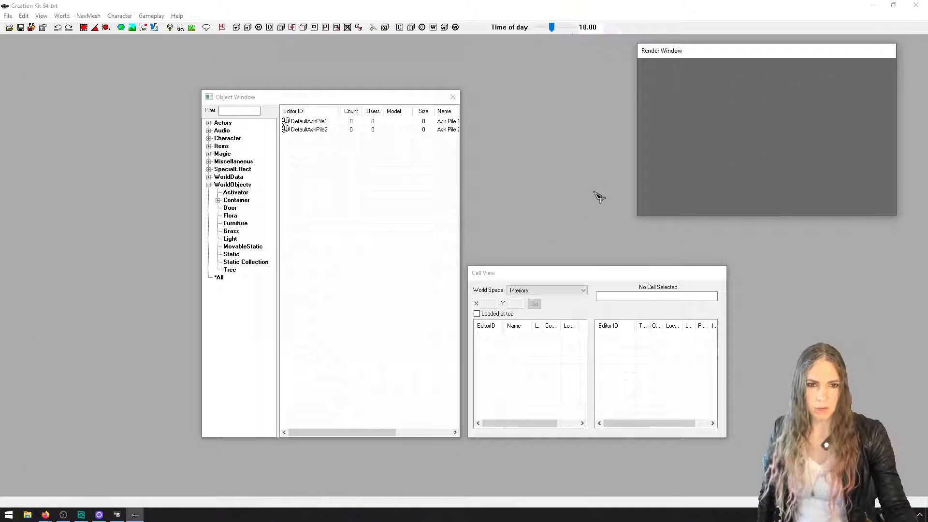
drag(620, 273, 793, 314)
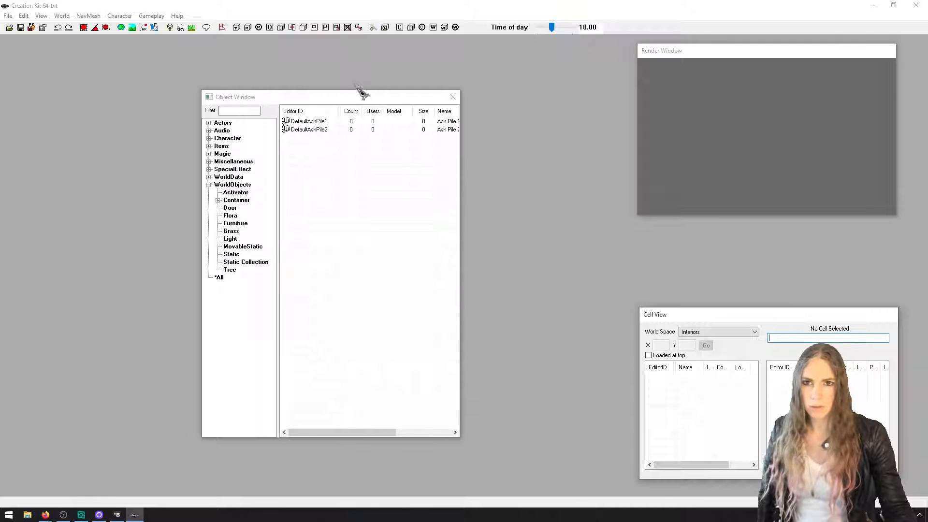
drag(365, 99, 170, 53)
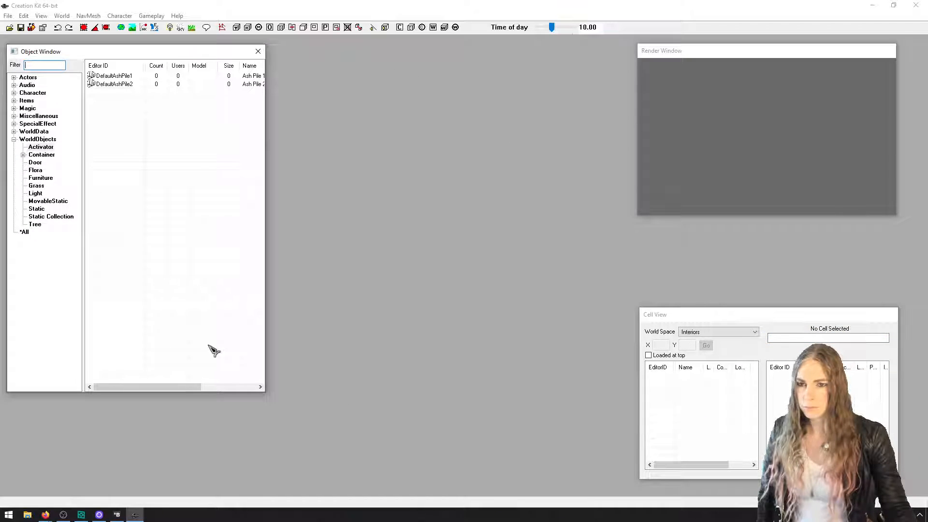
drag(265, 391, 551, 487)
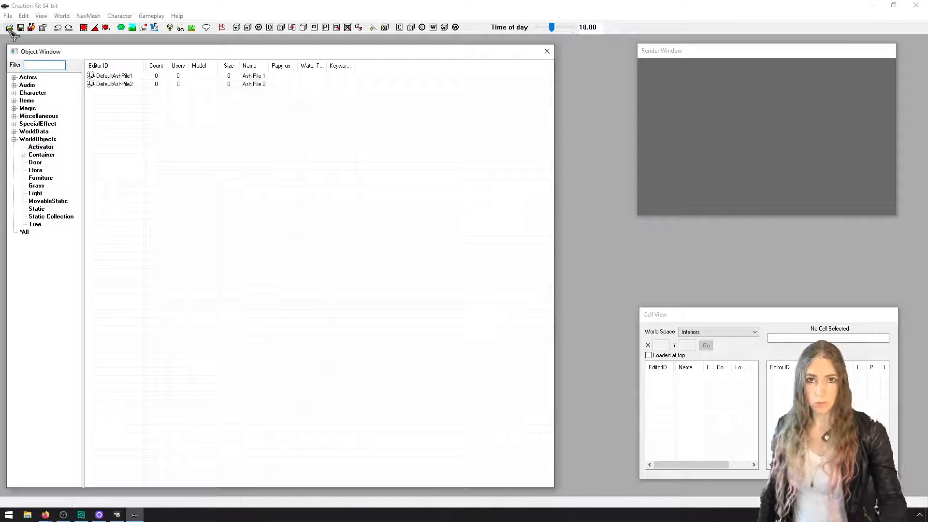
Look through the Object Window categories, including Flora and Container under WorldObjects, and the list of all objects
click(33, 93)
click(40, 146)
click(45, 179)
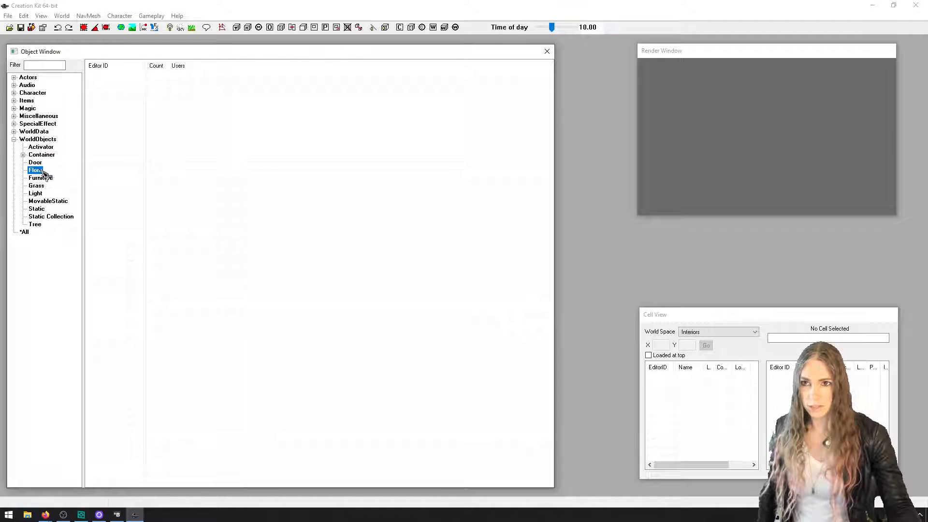
click(35, 162)
click(42, 154)
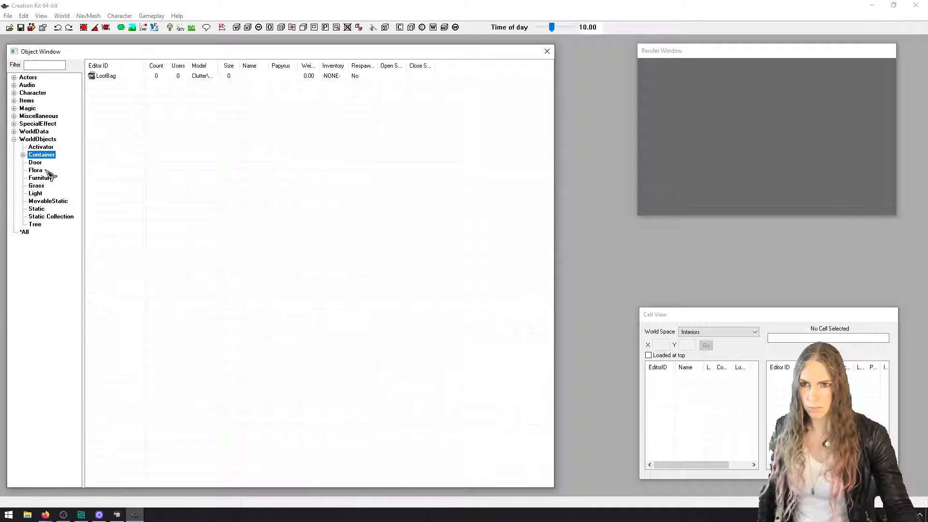
click(24, 232)
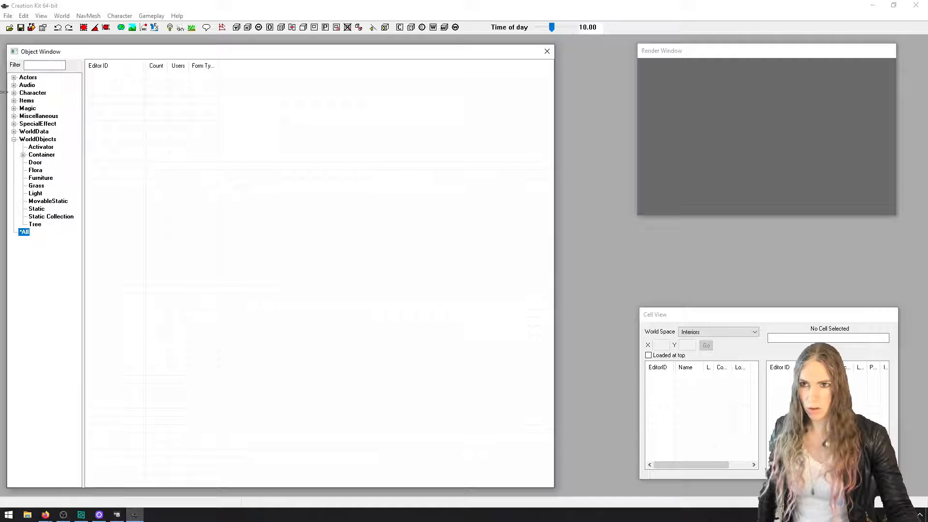
Load the Skyrim.esm master file and suppress all warnings of the same kind during loading
click(11, 28)
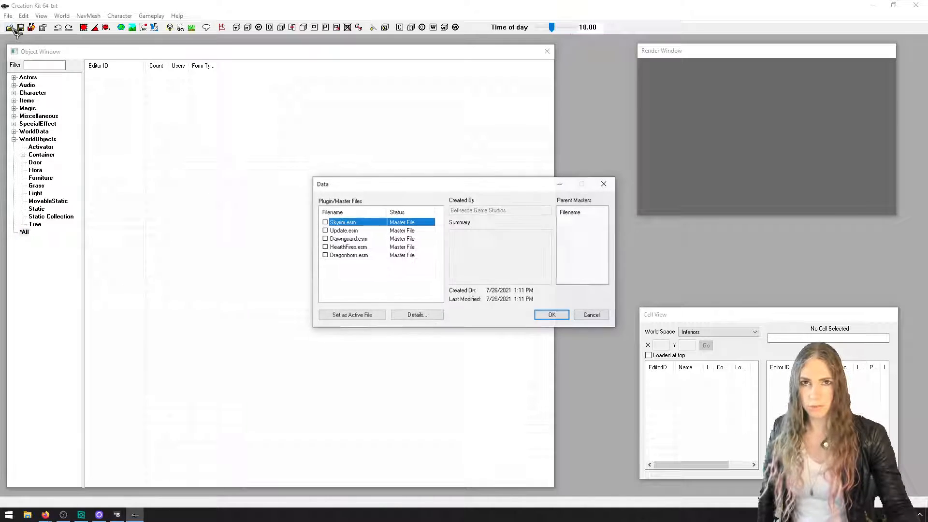
click(601, 315)
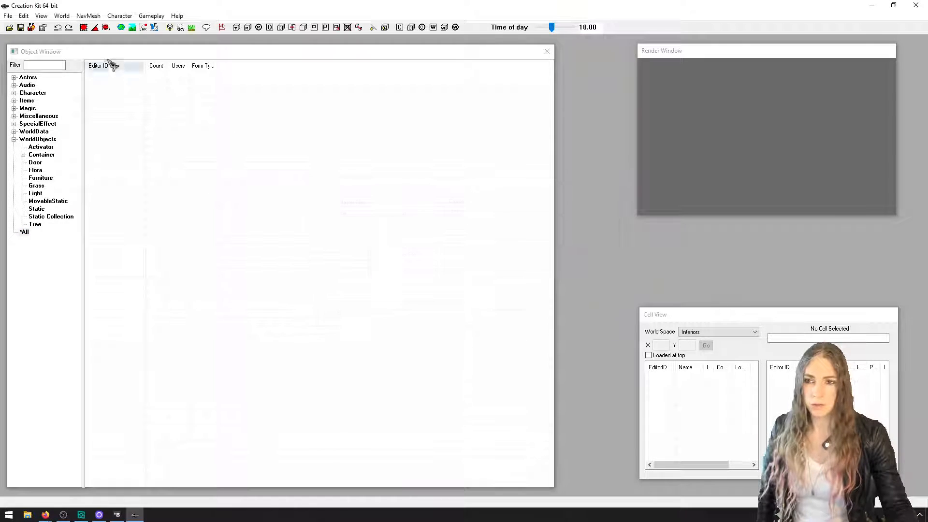
click(10, 28)
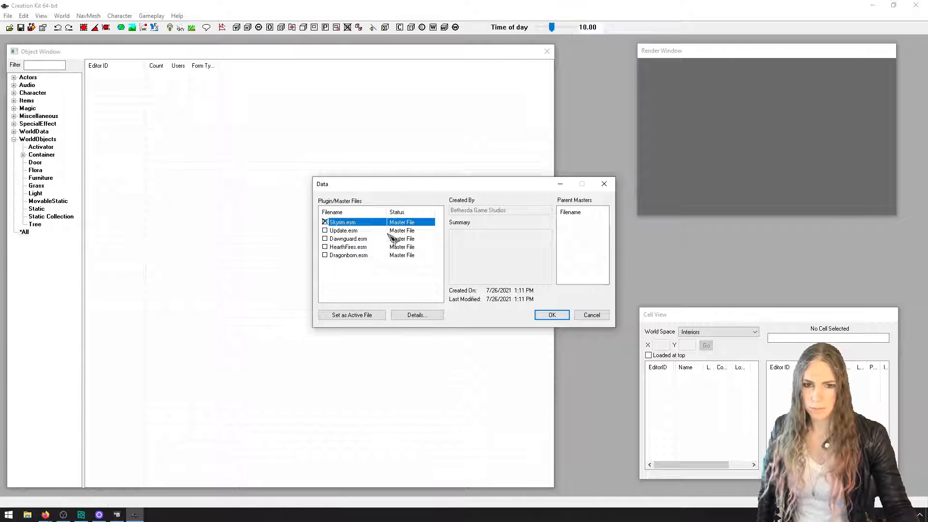
click(552, 315)
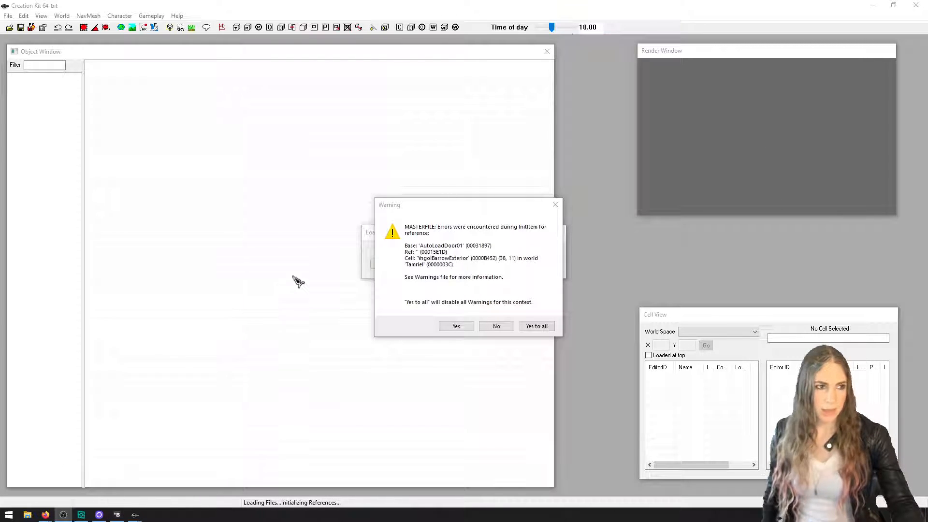
click(537, 326)
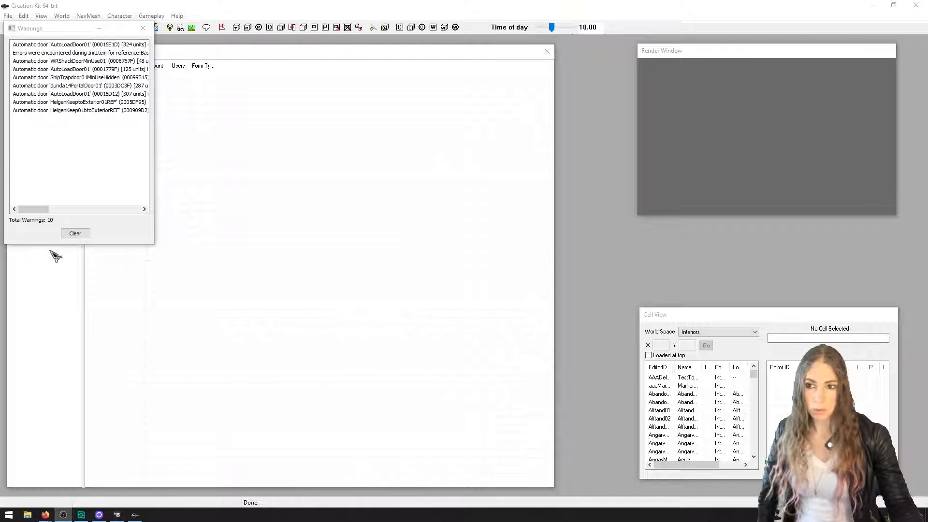
Clear and close the Warnings window, and quit the Creation Kit
click(75, 233)
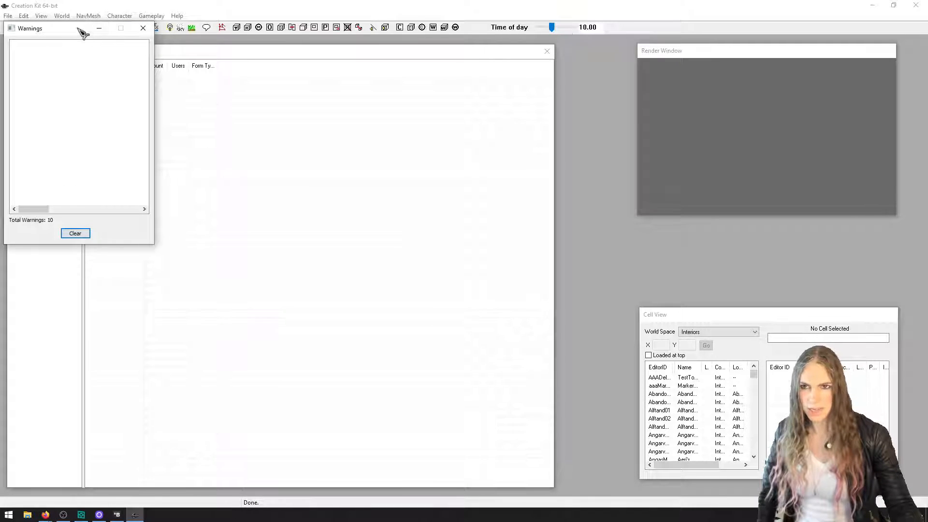
drag(82, 29, 510, 149)
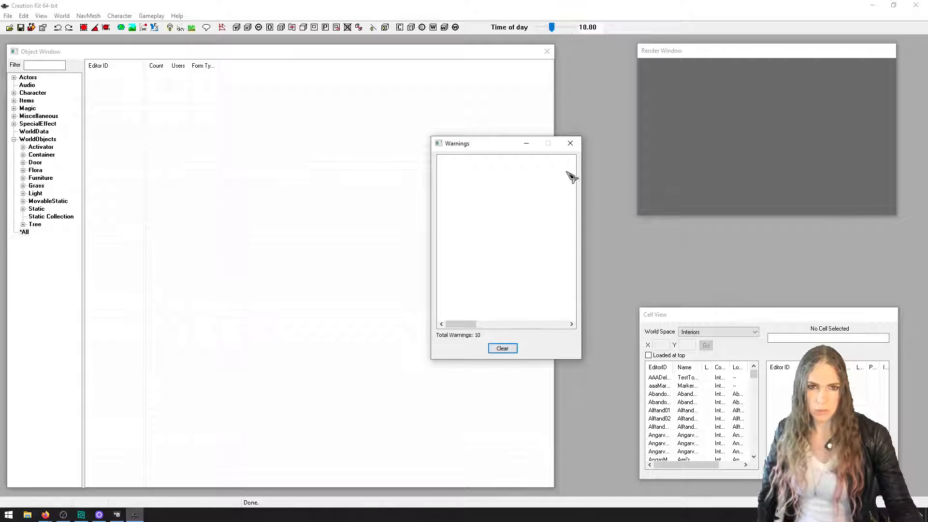
click(570, 143)
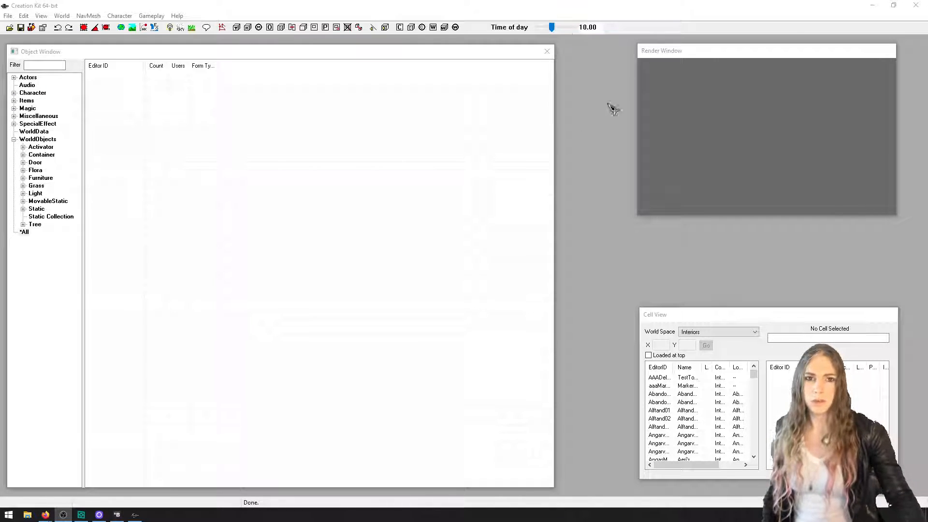
click(915, 5)
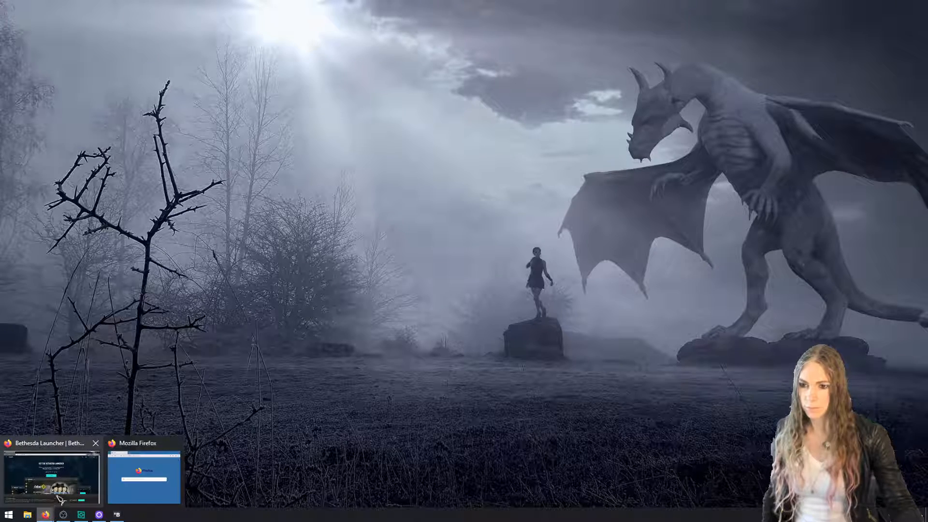
Switch to Firefox, search the web for "skyrim creation kit fixes" in a new tab, and open the SSE CreationKit Fixes page on Nexus Mods
click(49, 471)
key(ctrl+t)
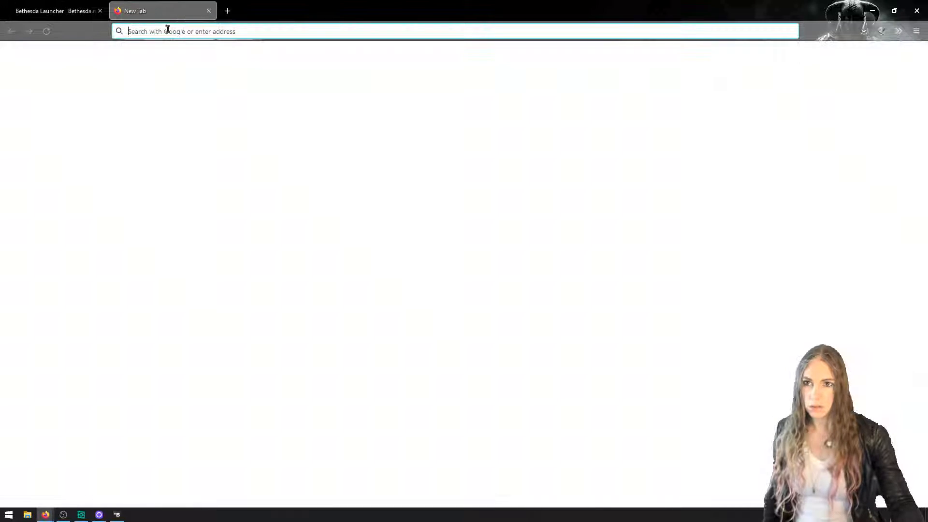
text(skyrim creation kiot)
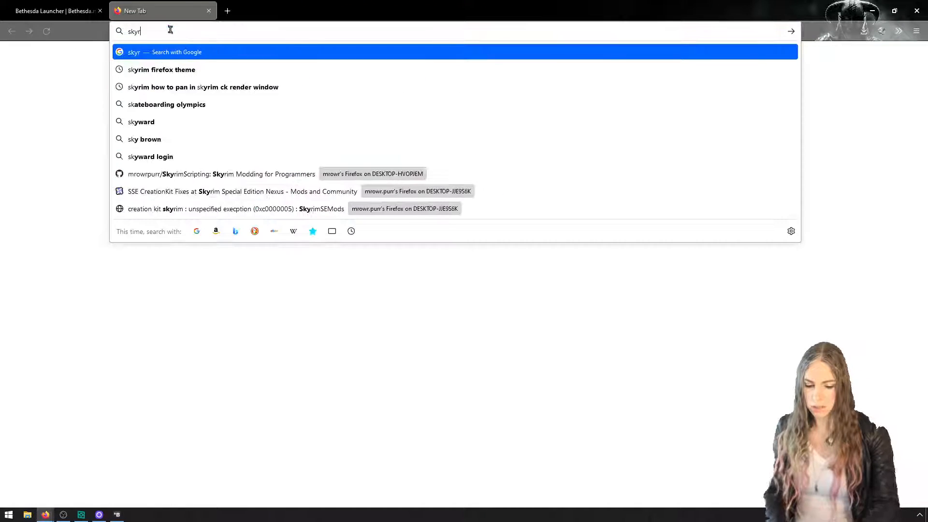
key(BackSpace)
key(BackSpace)
key(BackSpace)
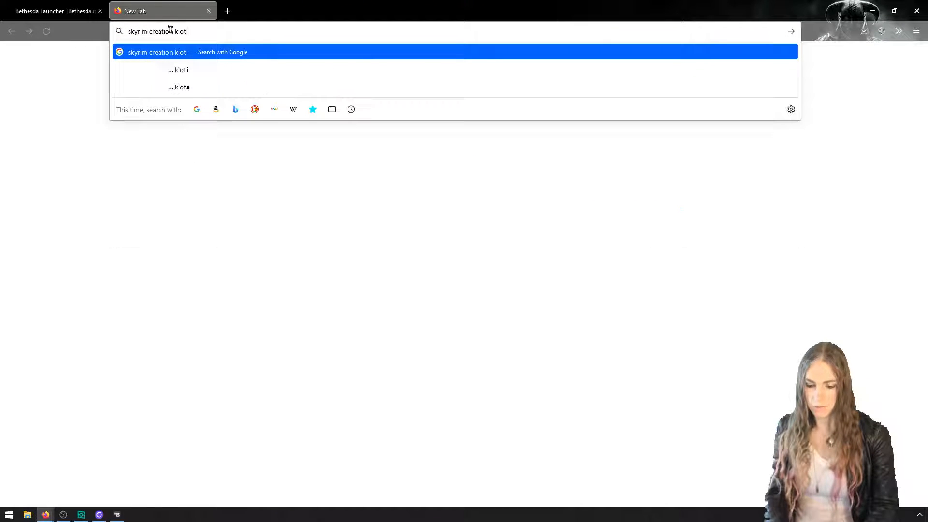
text(t fixes)
key(Return)
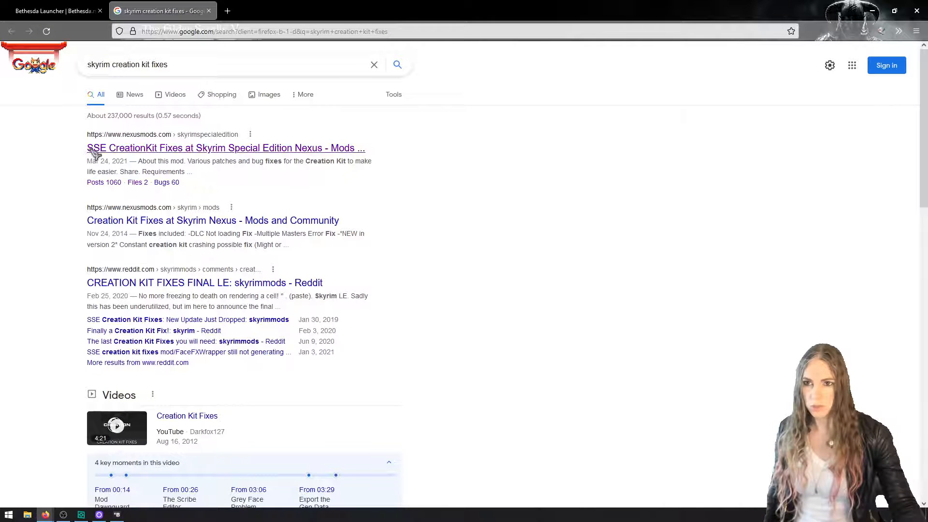
click(113, 151)
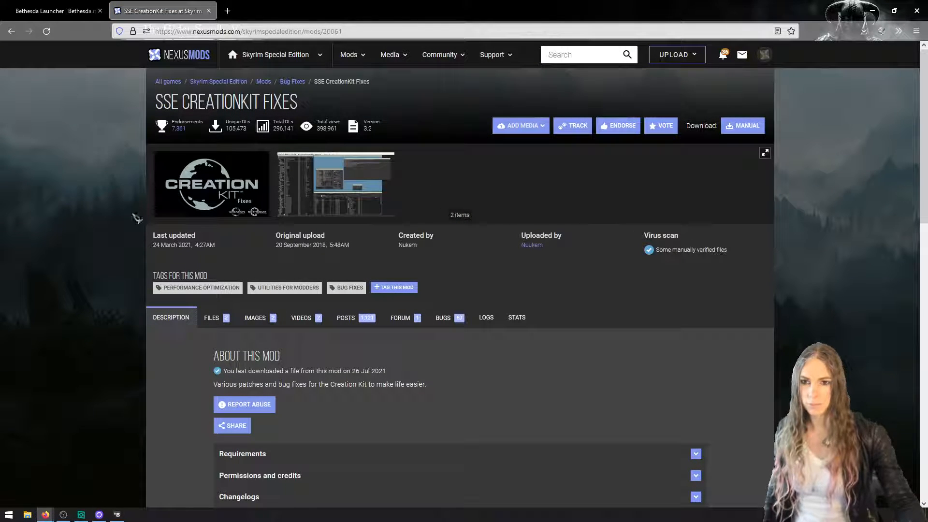
Download CK64Fixes Release 3.2 manually from the mod's main files, save the zip, and dismiss the download overlay
click(224, 318)
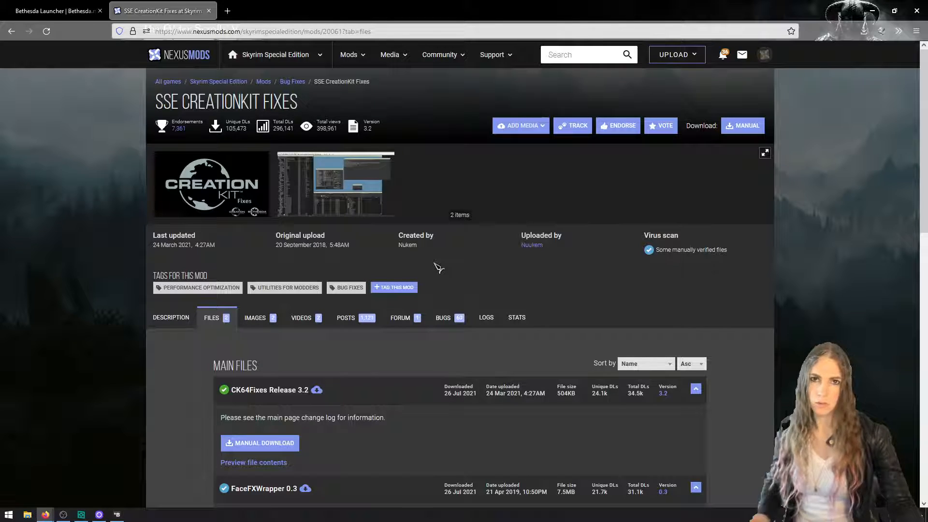
scroll(437, 268, down, 4)
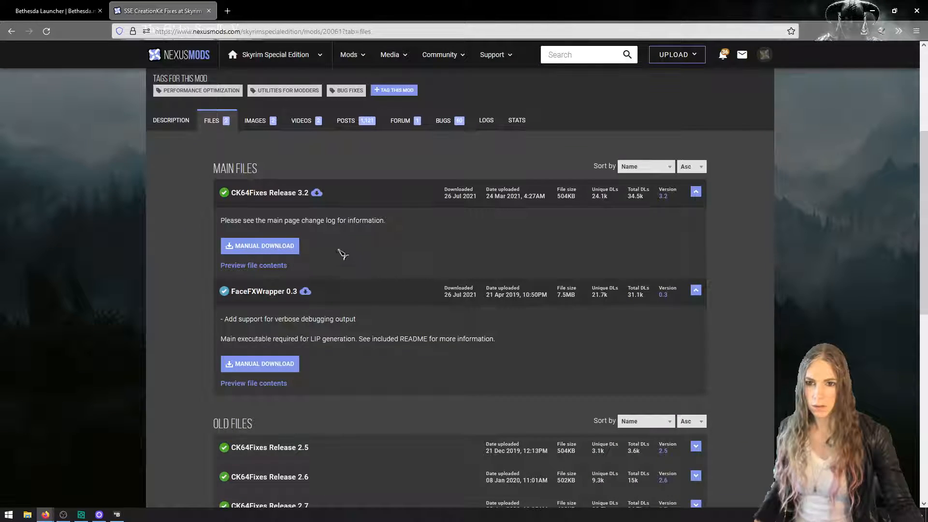
drag(369, 220, 214, 223)
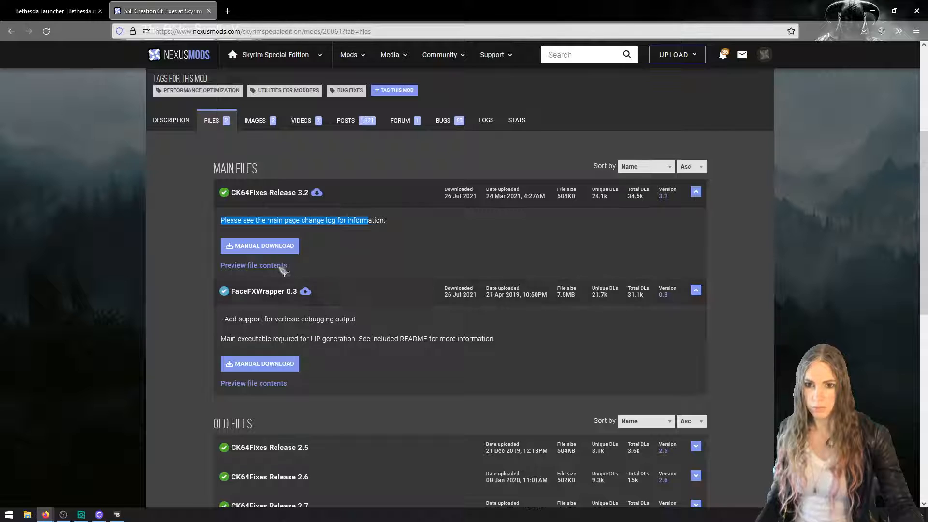
click(273, 247)
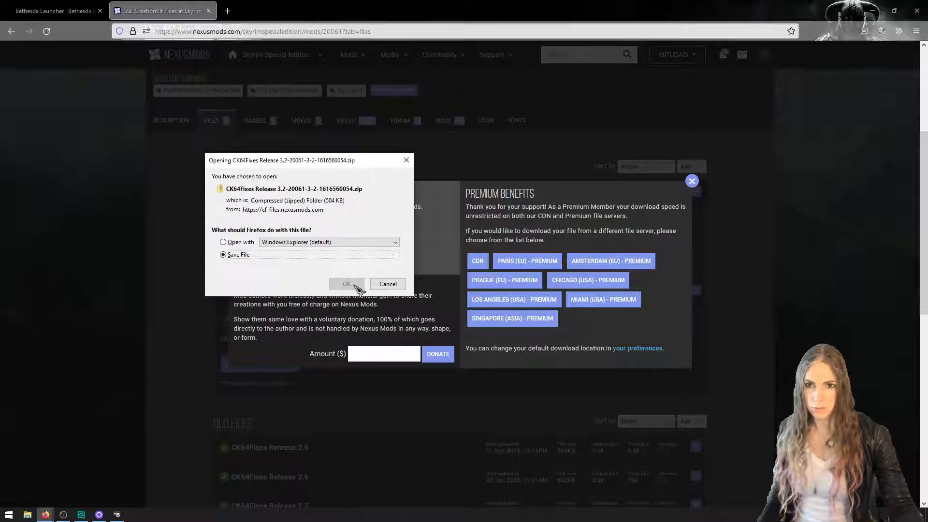
click(347, 284)
click(691, 184)
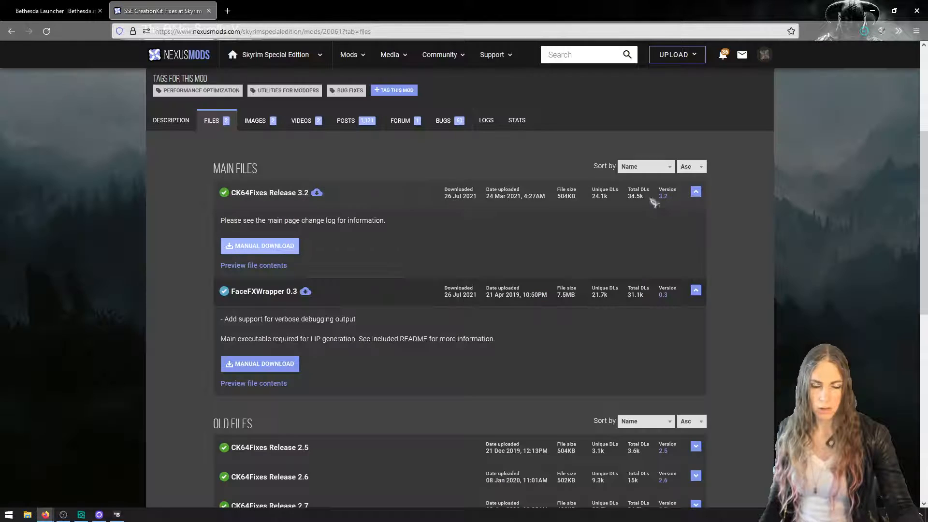
Download FaceFXWrapper 0.3 manually, save the file, and dismiss the download overlay
click(289, 363)
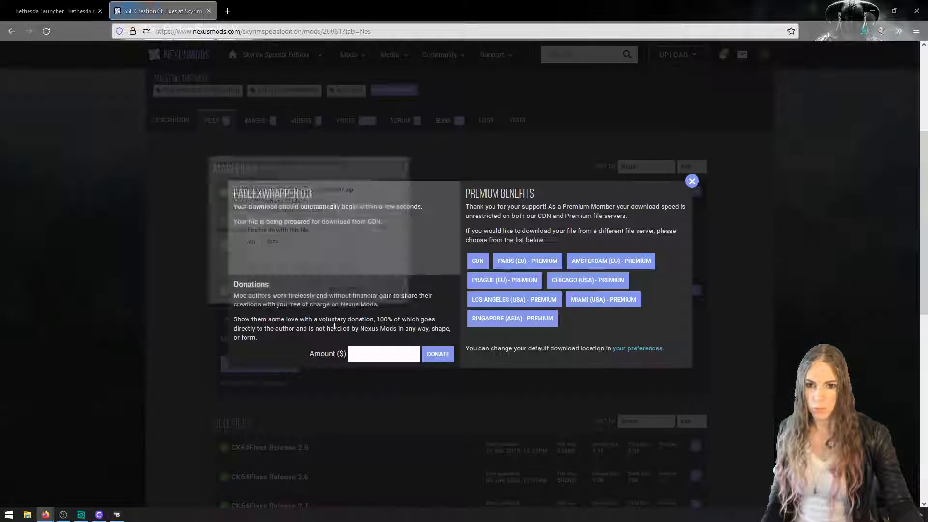
click(357, 297)
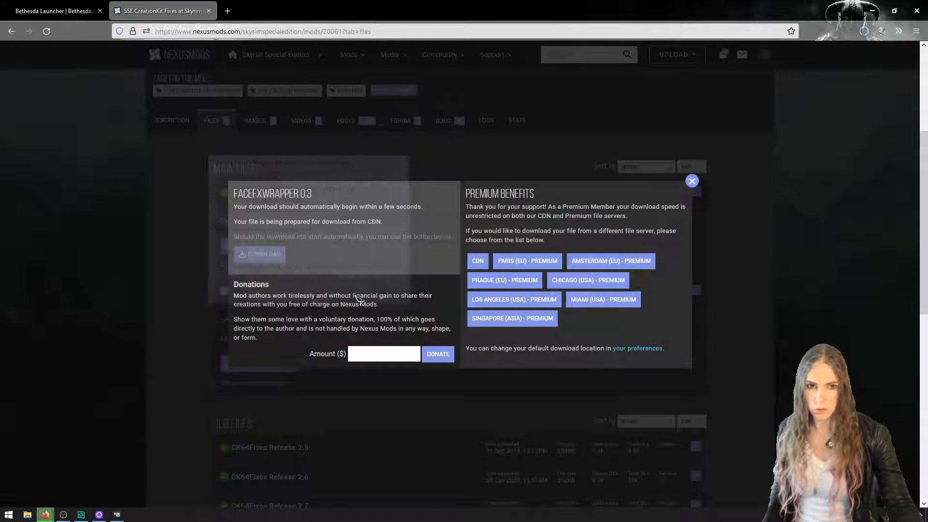
click(692, 180)
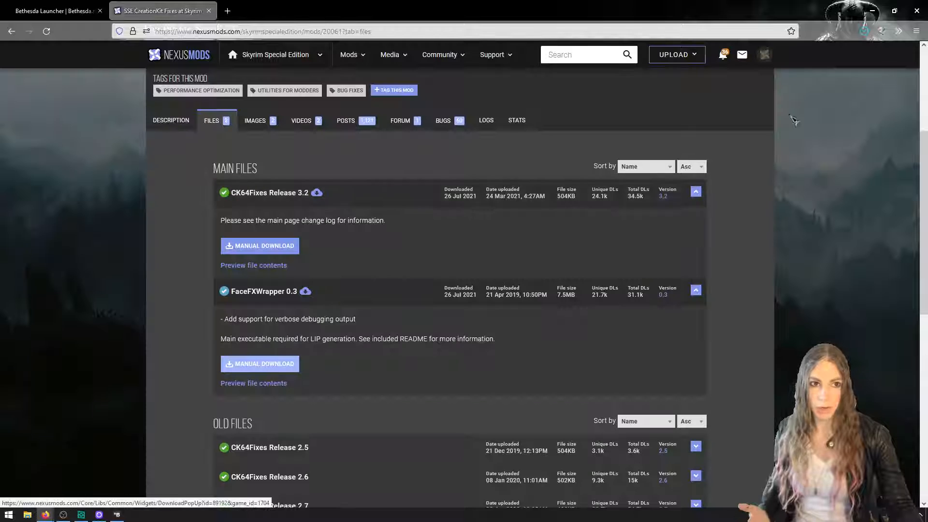
Show the downloaded zips in the Downloads folder, minimize the browser, and fit the folder window to one half of the desktop
click(864, 31)
click(858, 57)
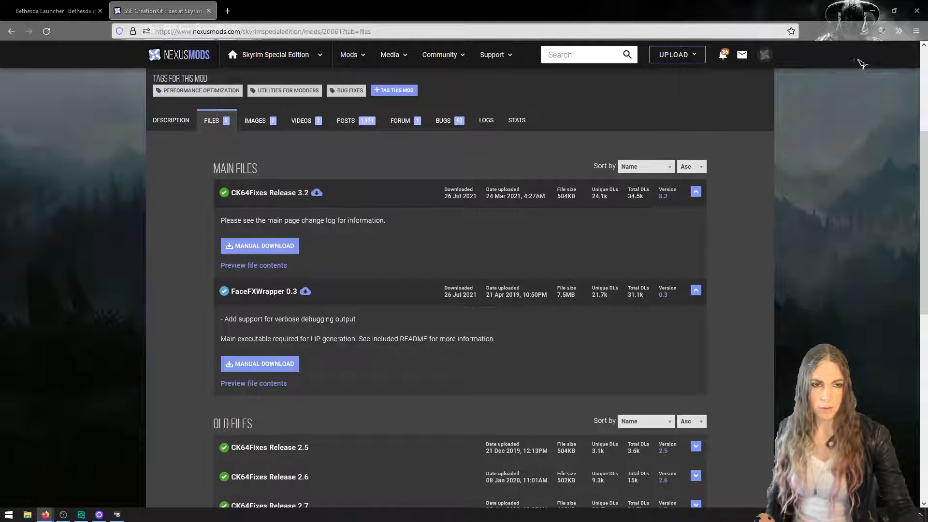
click(873, 11)
drag(626, 84, 814, 26)
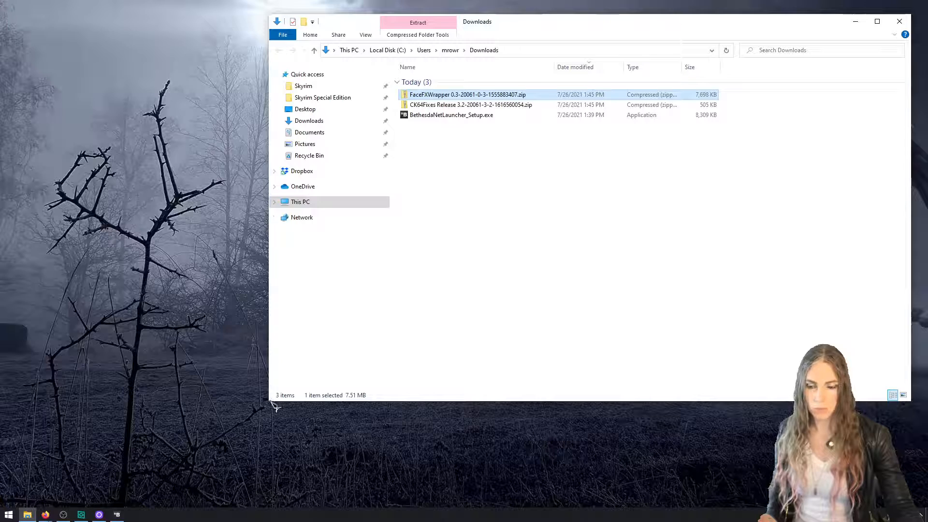
drag(269, 402, 452, 486)
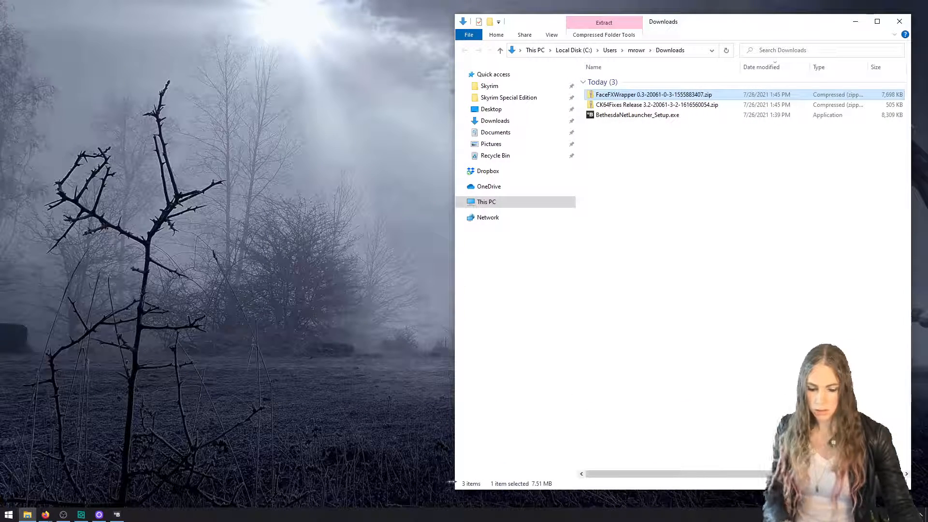
Open a second File Explorer window beside Downloads and show the Skyrim Special Edition folder in it
key(ctrl+n)
drag(712, 43, 257, 35)
click(206, 103)
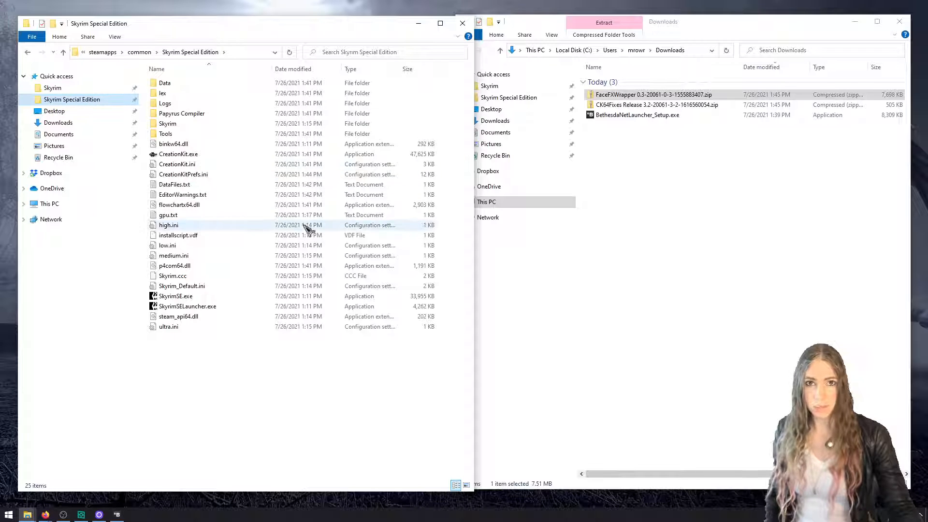
Launch Steam, browse the local files of The Elder Scrolls V: Skyrim Special Edition, and move the opened folder window beside Downloads
key(super)
text(steam)
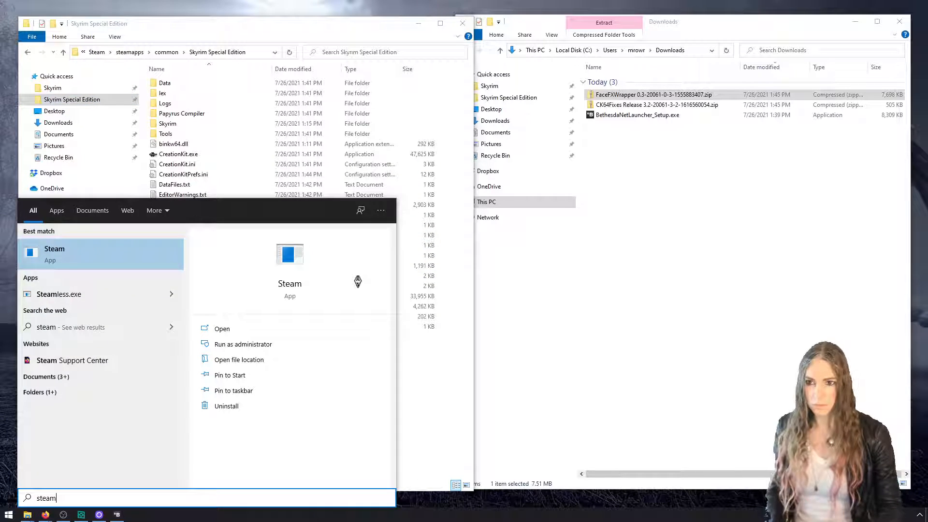
key(Return)
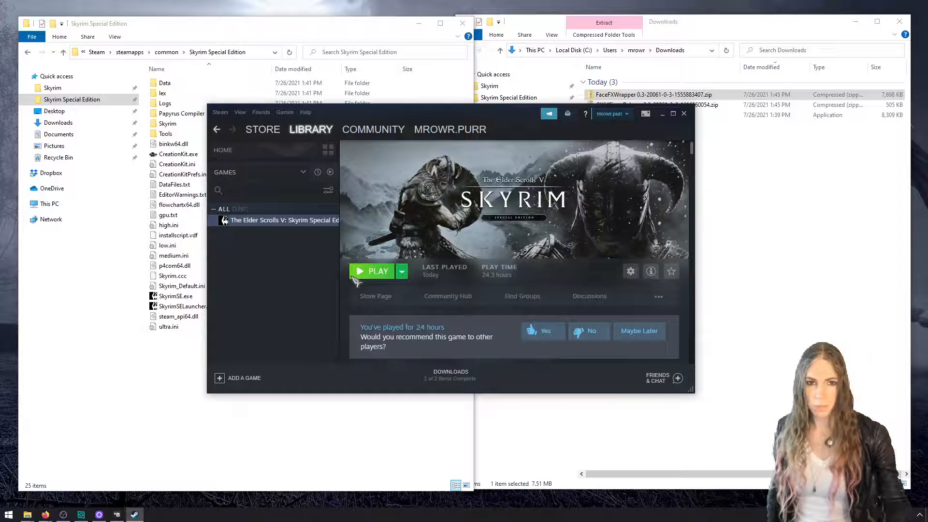
click(631, 271)
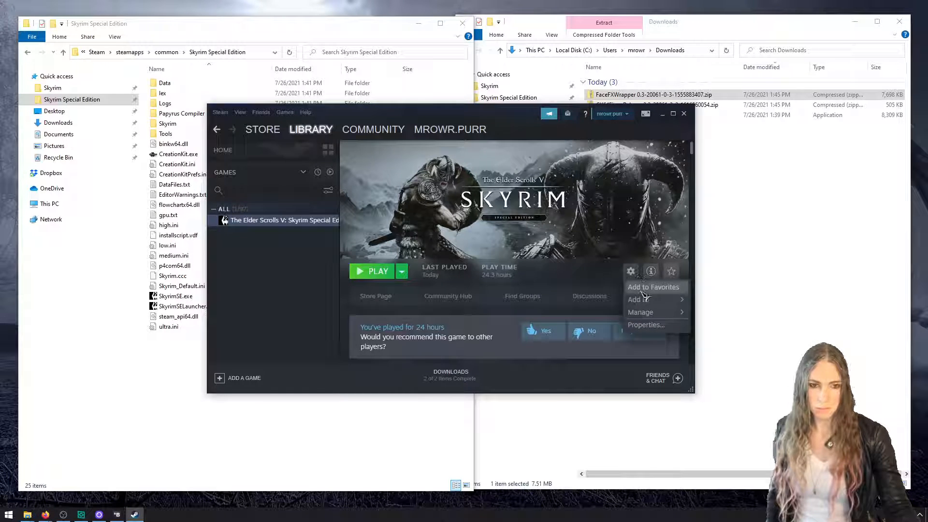
mouse_move(643, 312)
click(589, 323)
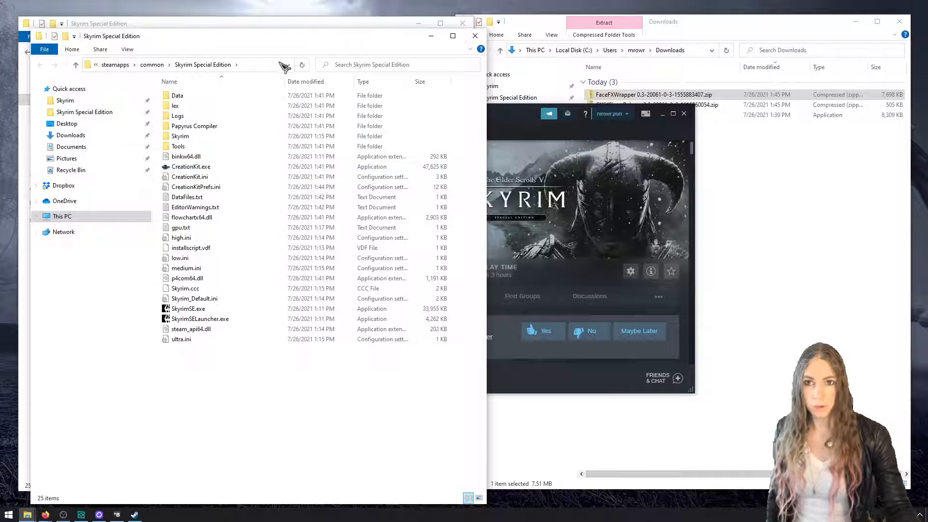
drag(296, 39, 376, 43)
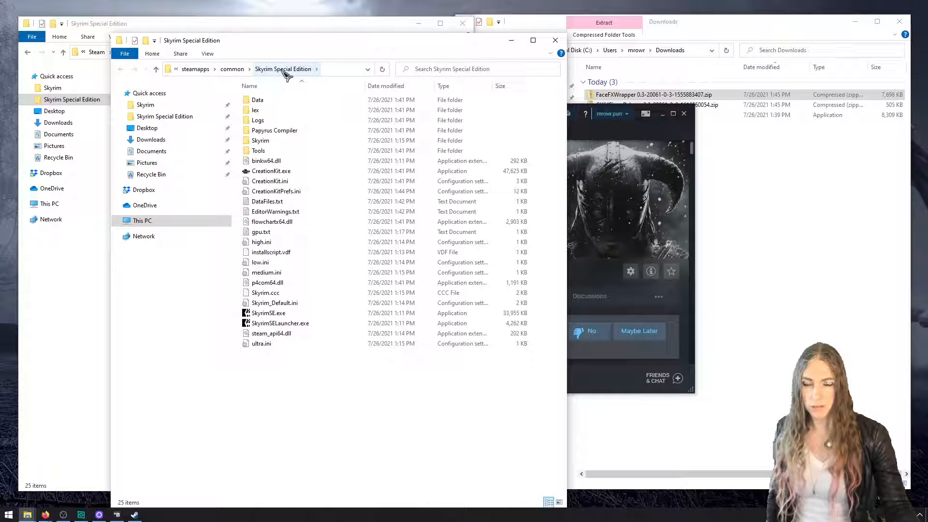
mouse_move(285, 72)
mouse_down()
mouse_move(188, 91)
mouse_move(281, 76)
mouse_up()
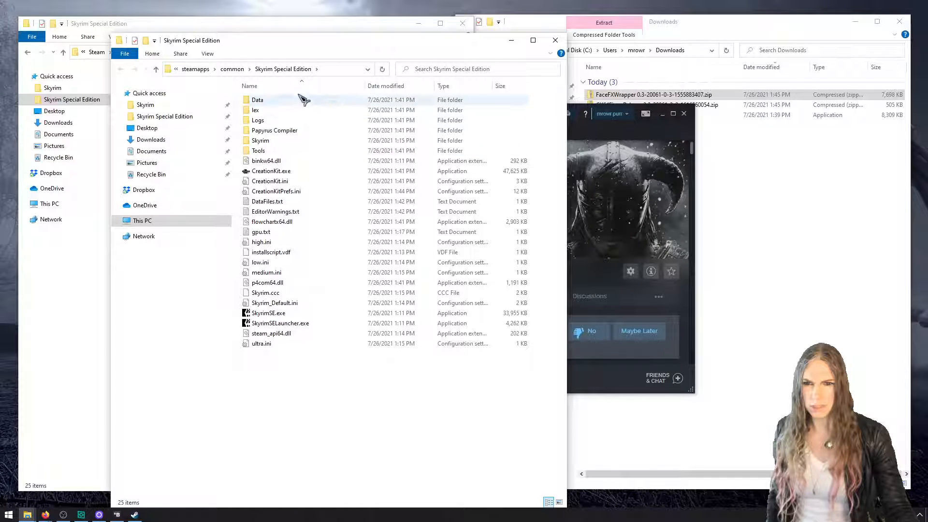
Pin the game's Data folder to Quick access below Skyrim Special Edition, and minimize Steam
drag(266, 102, 215, 101)
drag(298, 102, 194, 95)
drag(164, 189, 168, 128)
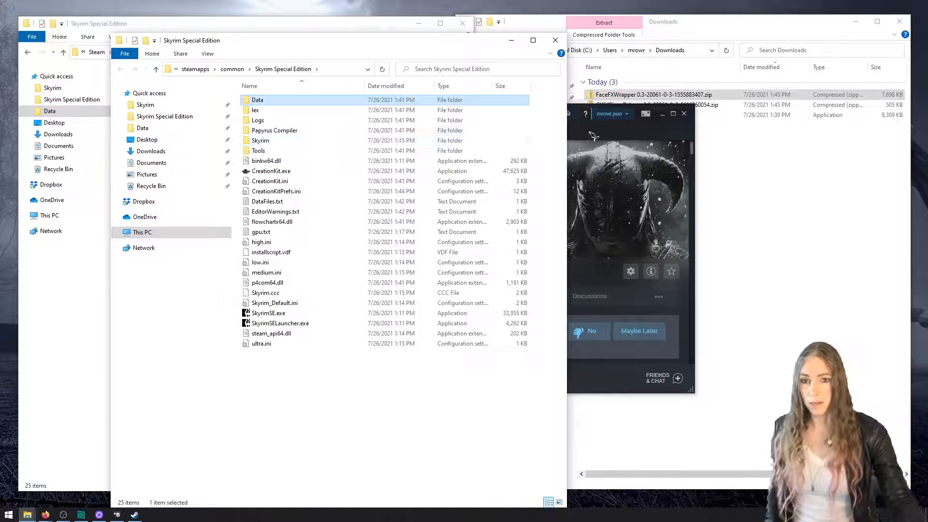
click(662, 115)
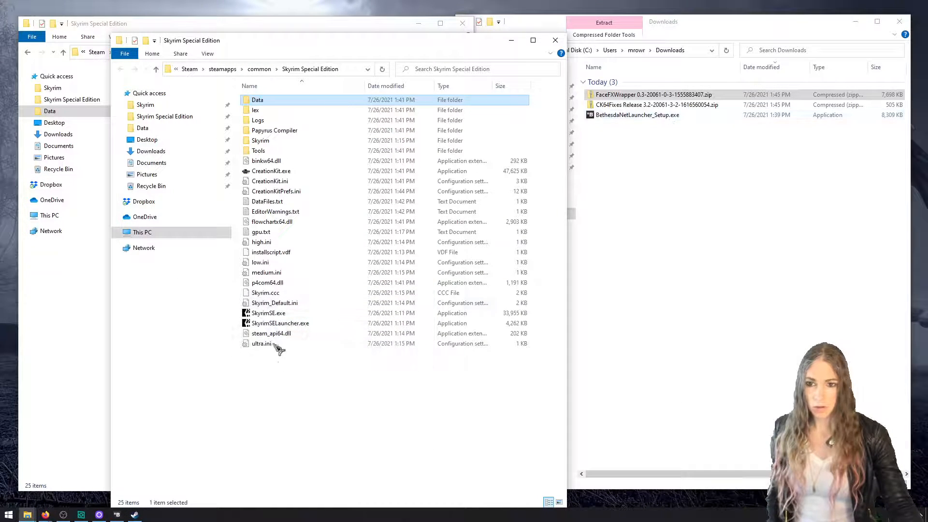
Examine the Creation Kit files in the game folder: CreationKit.exe, CreationKit.ini, CreationKitPrefs.ini, flowchartx64.dll and the Papyrus Compiler folder
double_click(307, 323)
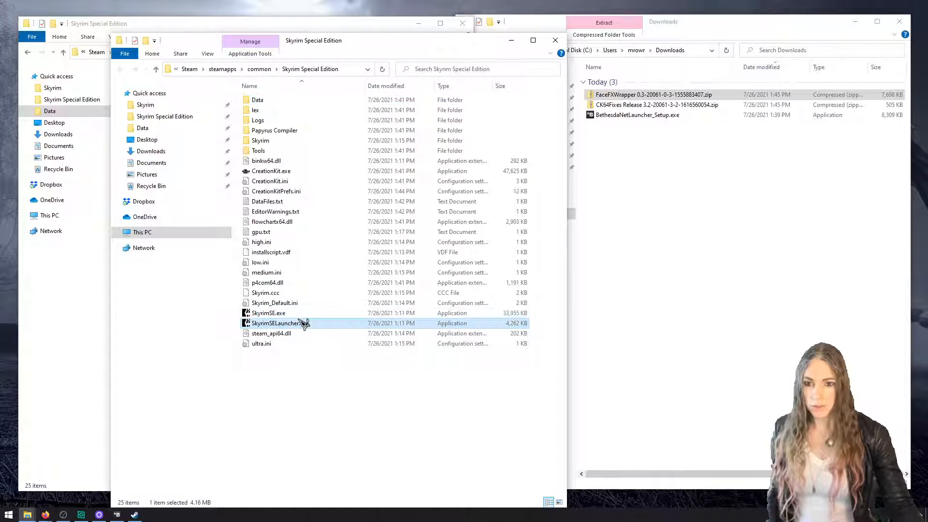
click(633, 266)
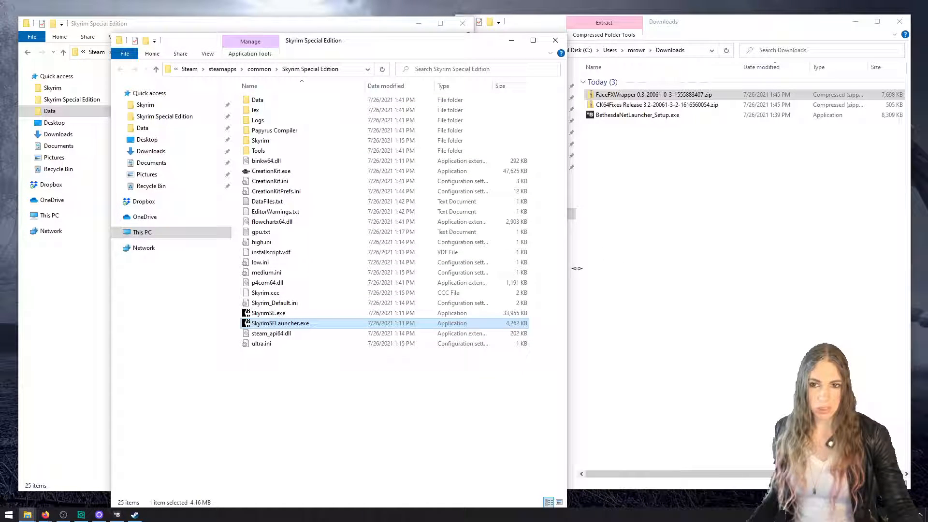
click(345, 173)
shift+click(342, 190)
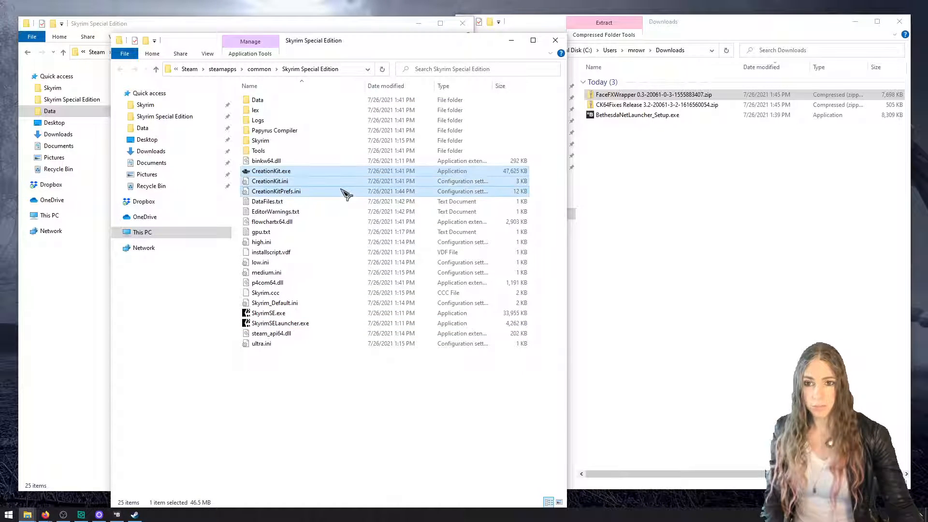
ctrl+click(341, 223)
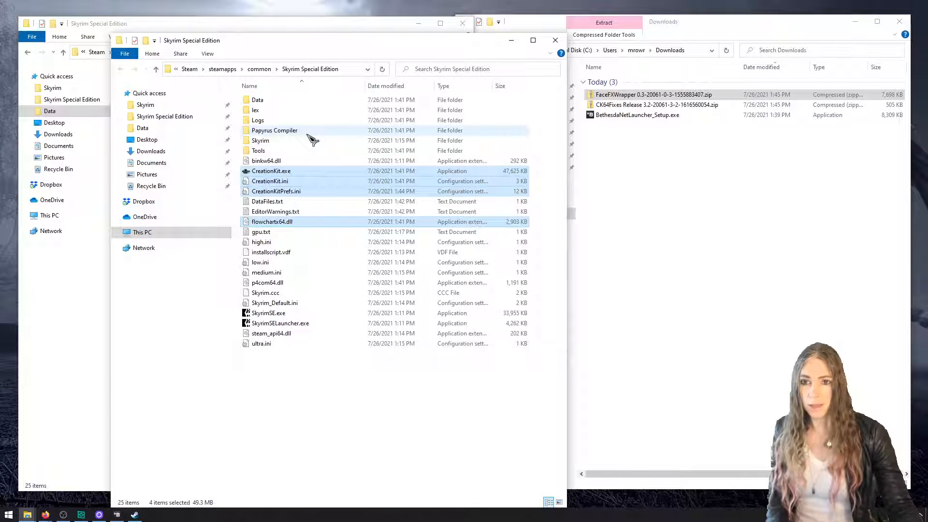
ctrl+click(308, 134)
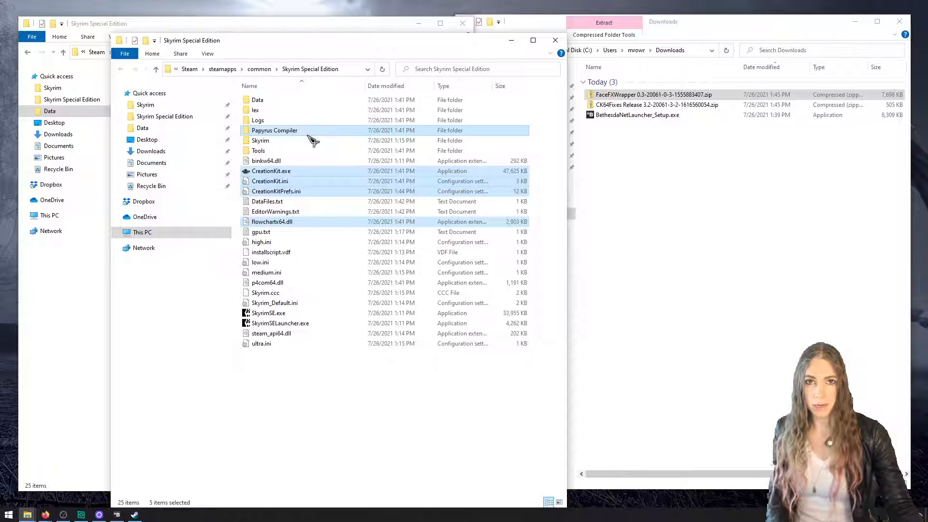
click(367, 369)
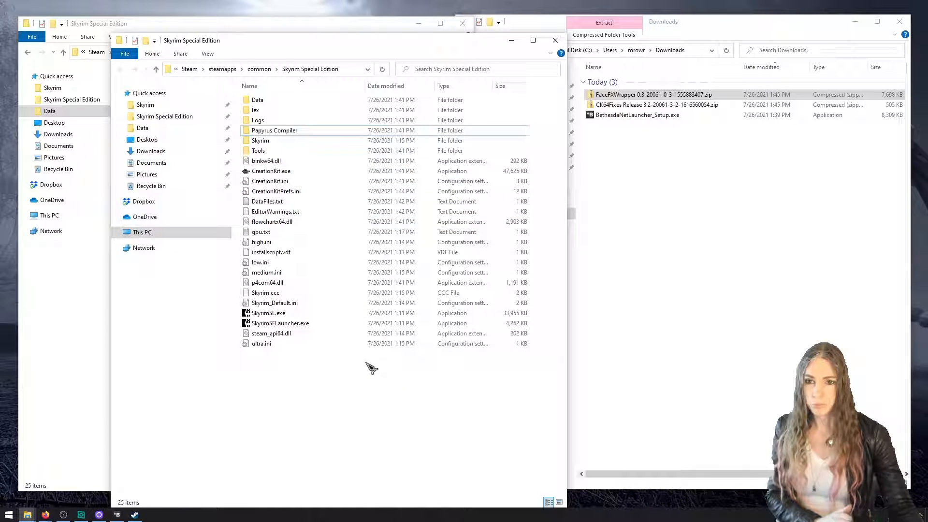
Open the CK64Fixes Release 3.2 zip and copy skyrim64_test.ini, tbb.dll, tbbmalloc.dll and winhttp.dll into the Skyrim Special Edition folder
click(599, 242)
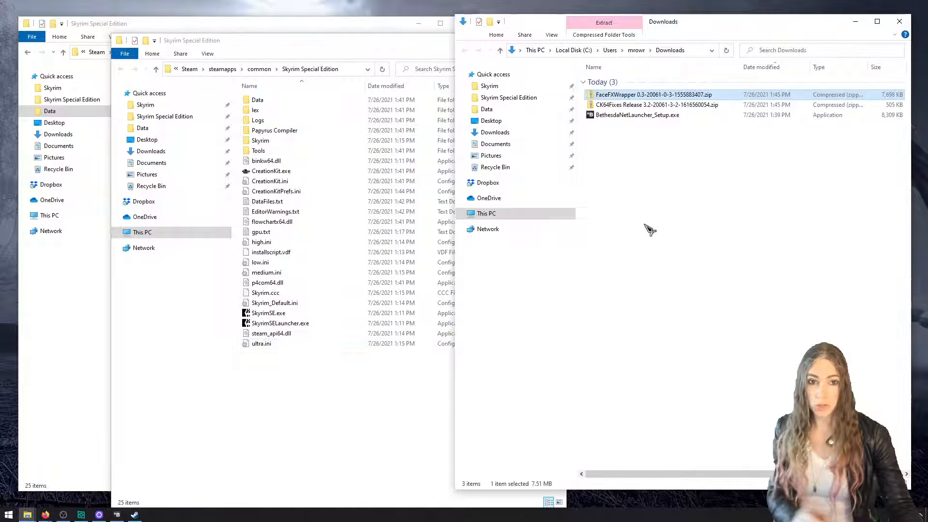
double_click(648, 107)
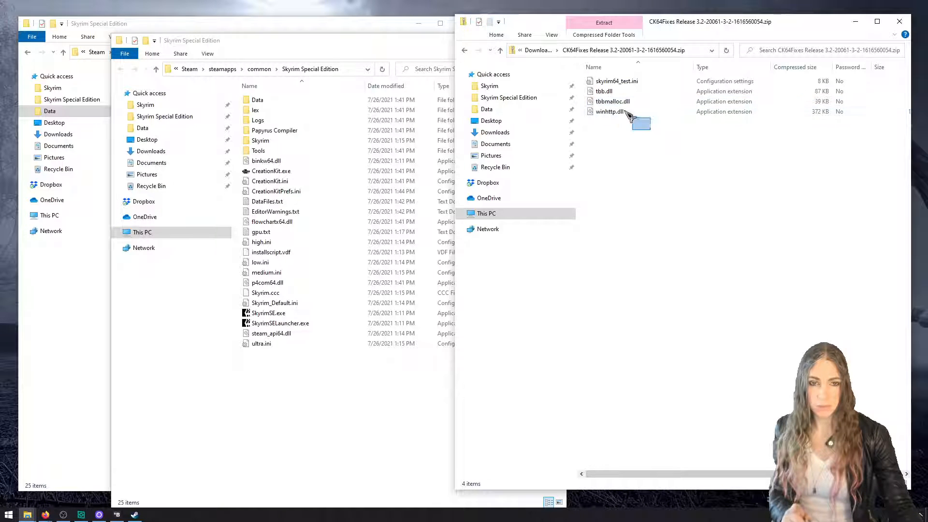
drag(648, 124, 589, 73)
drag(613, 104, 299, 411)
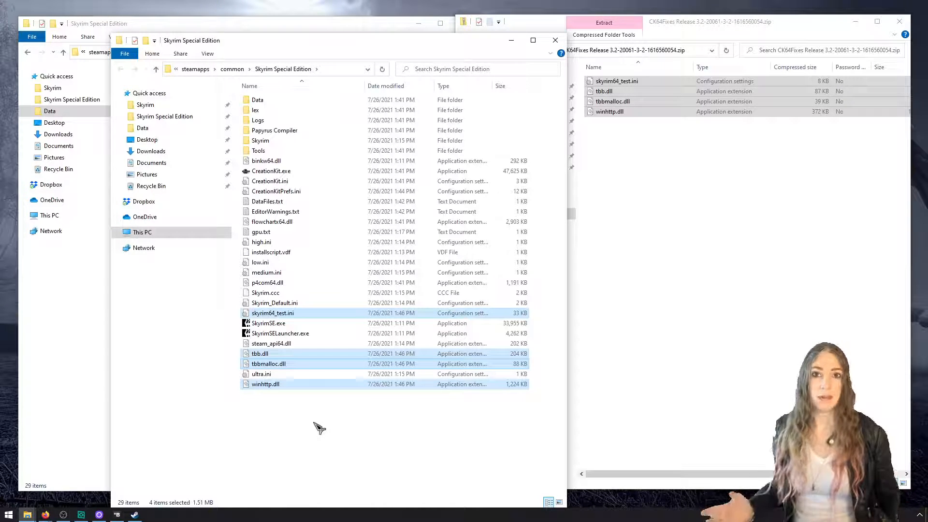
click(316, 425)
click(331, 356)
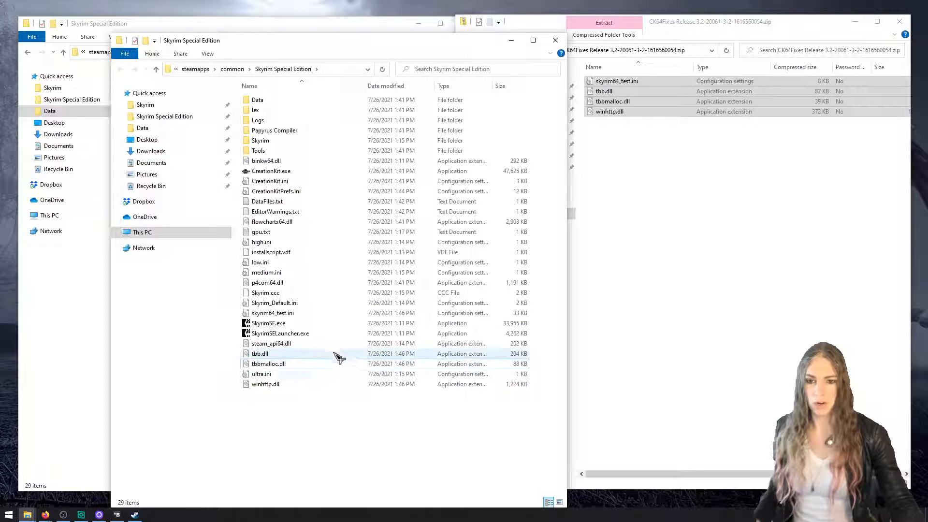
Check the copied tbb.dll, tbbmalloc.dll and winhttp.dll in the Skyrim Special Edition folder against the CK64Fixes zip contents
ctrl+click(349, 365)
ctrl+click(352, 384)
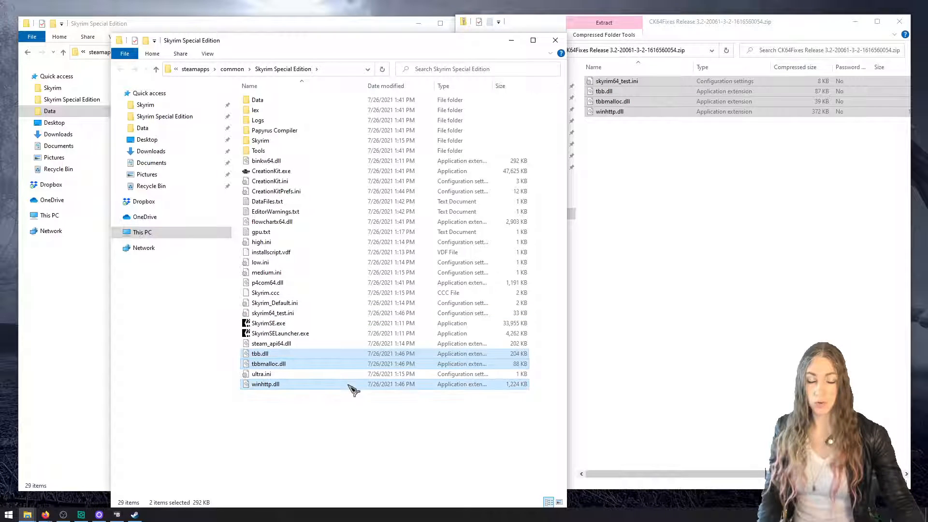
click(663, 230)
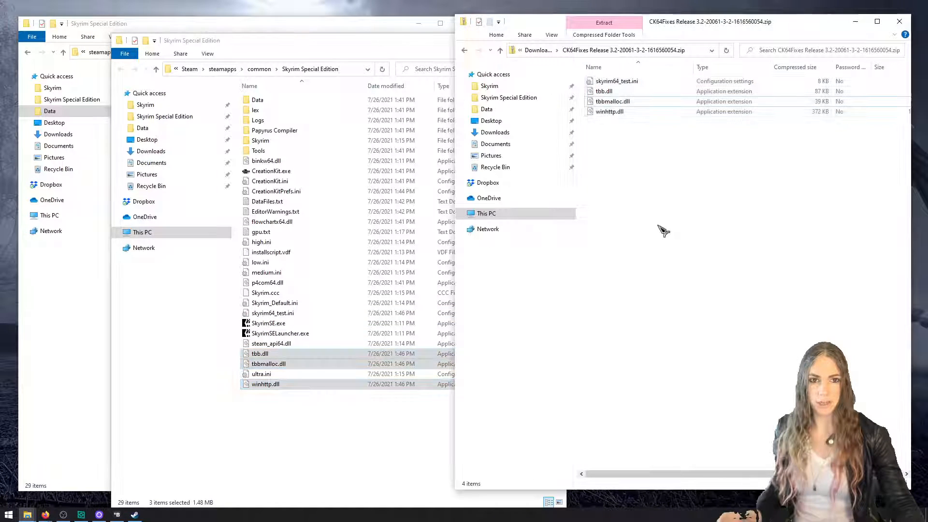
click(356, 272)
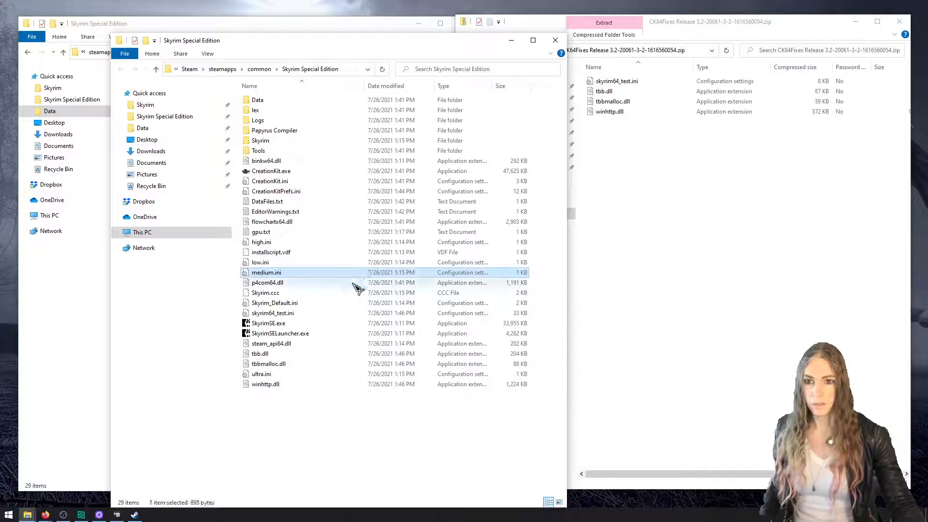
Open skyrim64_test.ini, read through its Creation Kit settings and the notice on experimental options, and close it without editing
click(356, 313)
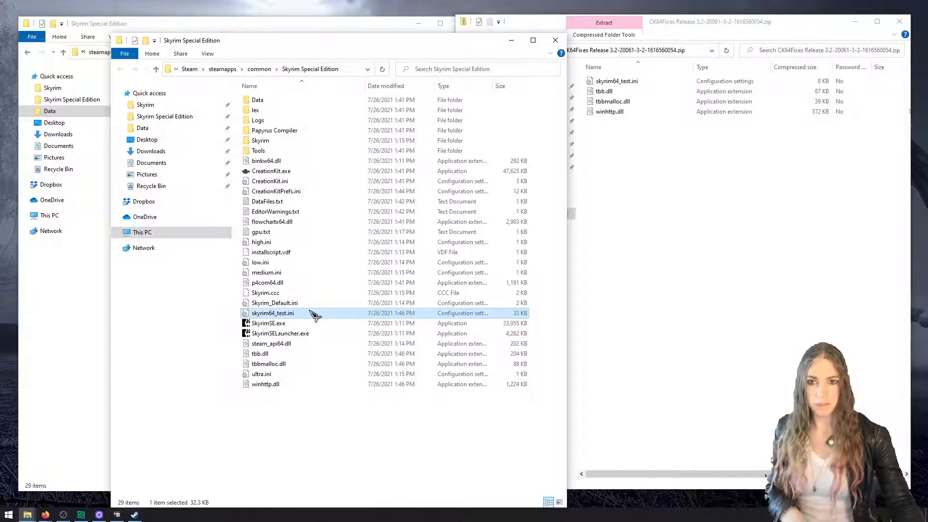
double_click(315, 315)
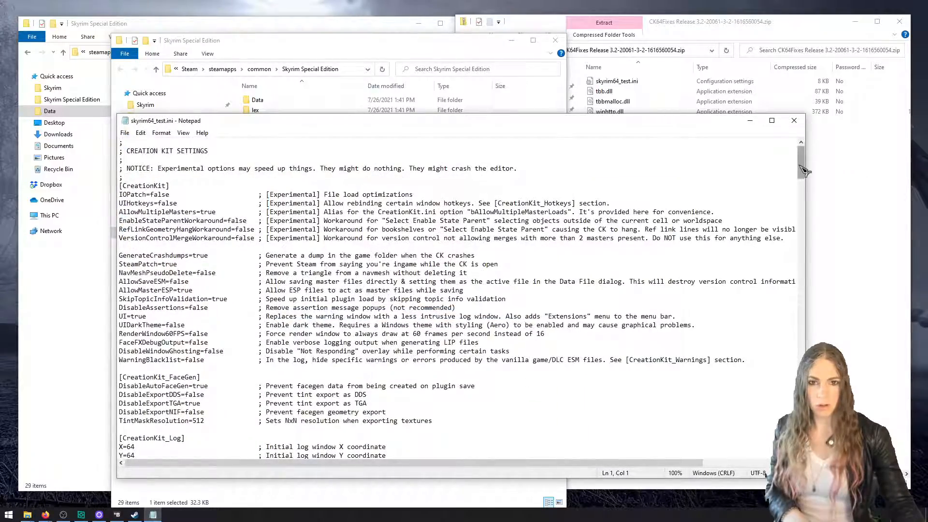
mouse_move(803, 170)
mouse_down()
mouse_move(792, 339)
mouse_move(795, 165)
mouse_up()
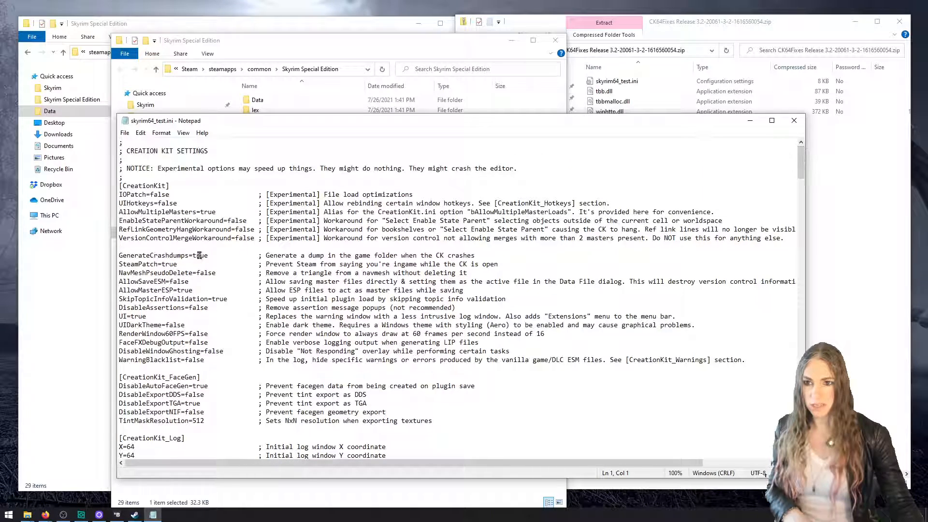
drag(121, 186, 165, 272)
scroll(187, 329, down, 4)
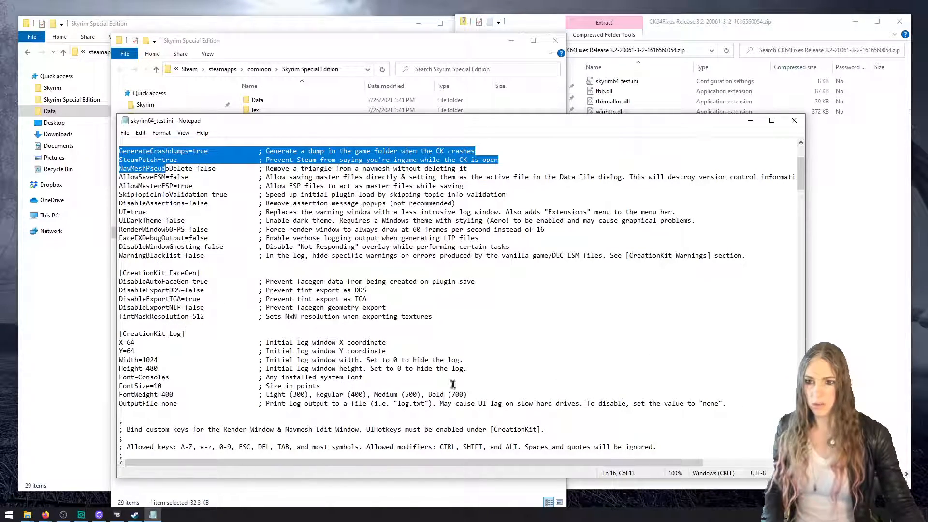
shift+click(497, 404)
click(509, 397)
scroll(512, 388, up, 4)
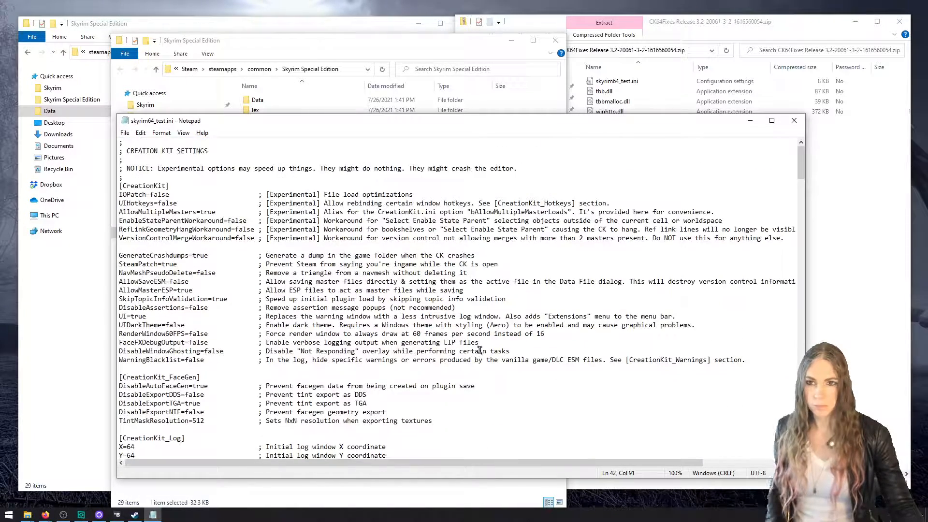
drag(161, 168, 499, 174)
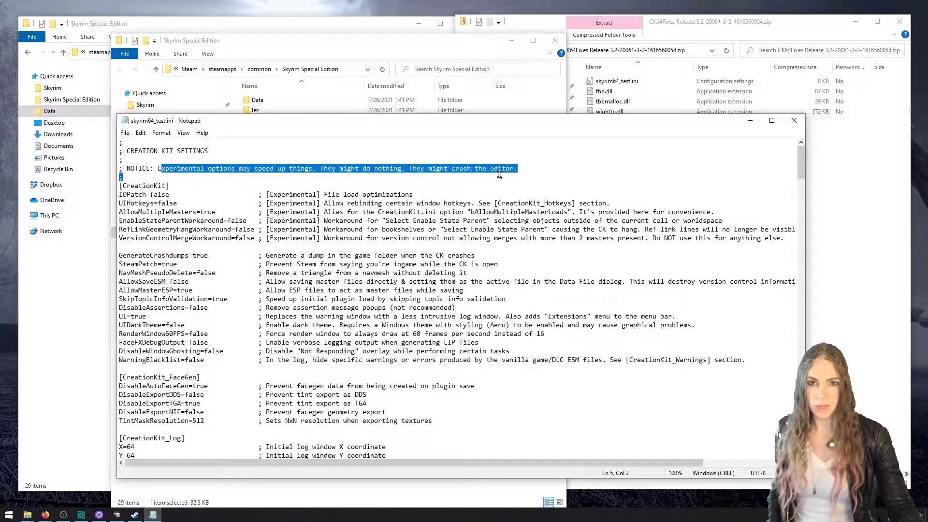
click(794, 120)
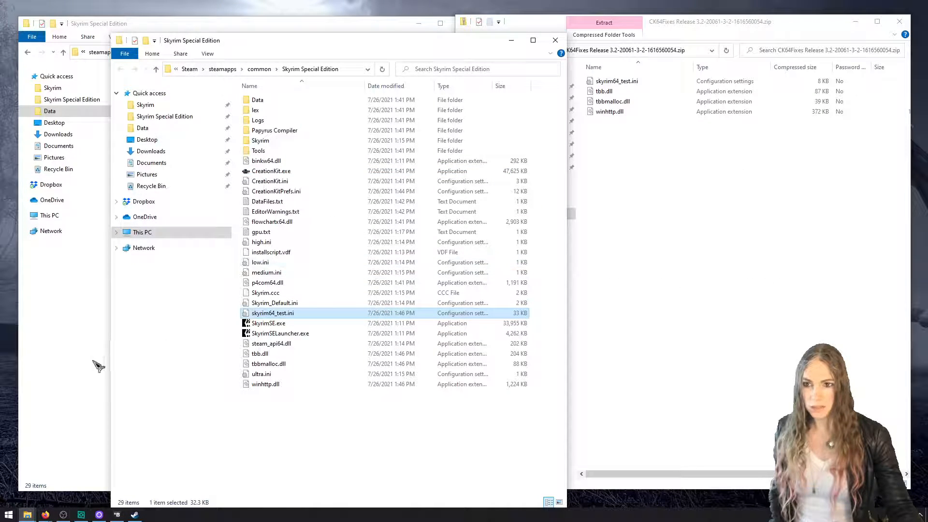
Launch the Creation Kit from the Bethesda launcher and load the Skyrim.esm master file, answering the warning with Yes to all
click(117, 515)
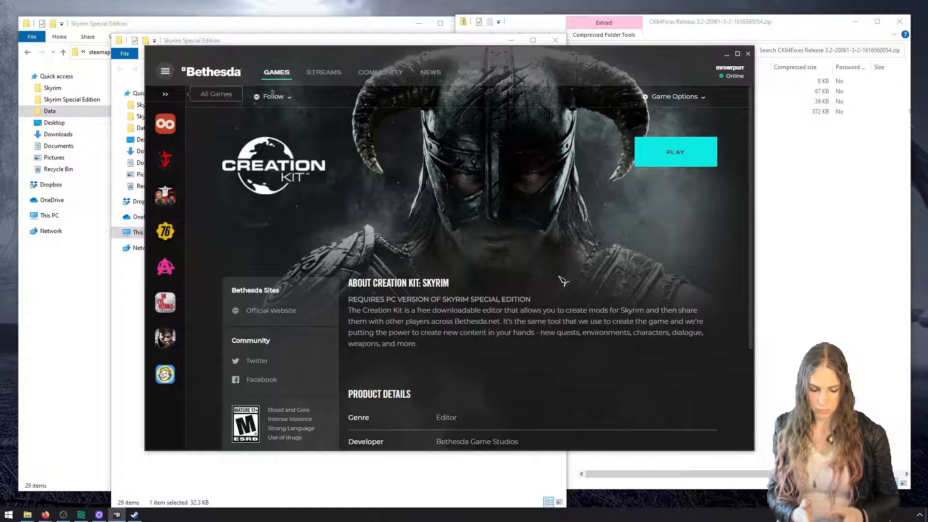
click(694, 160)
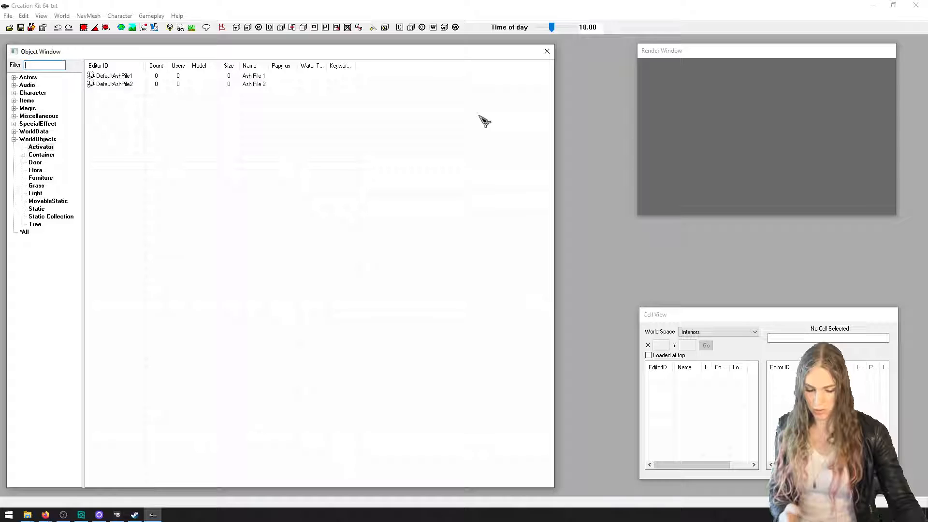
click(9, 27)
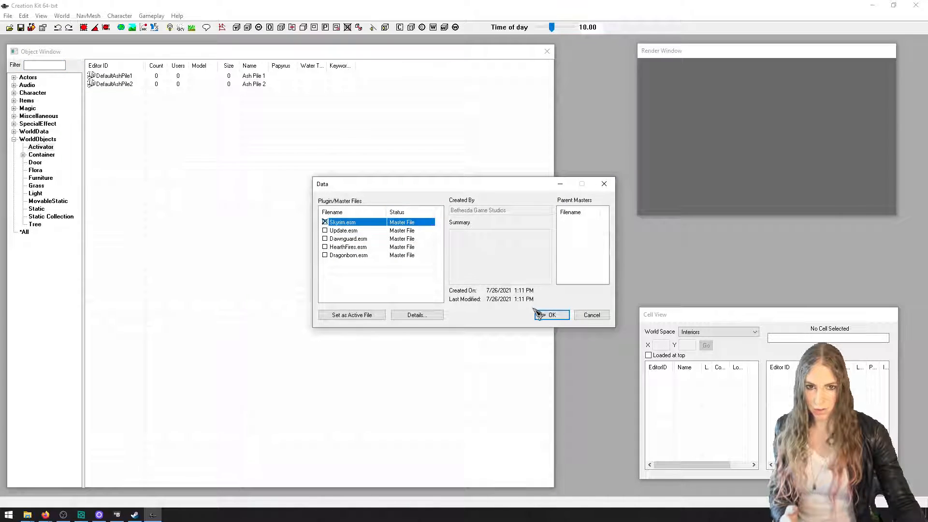
click(550, 316)
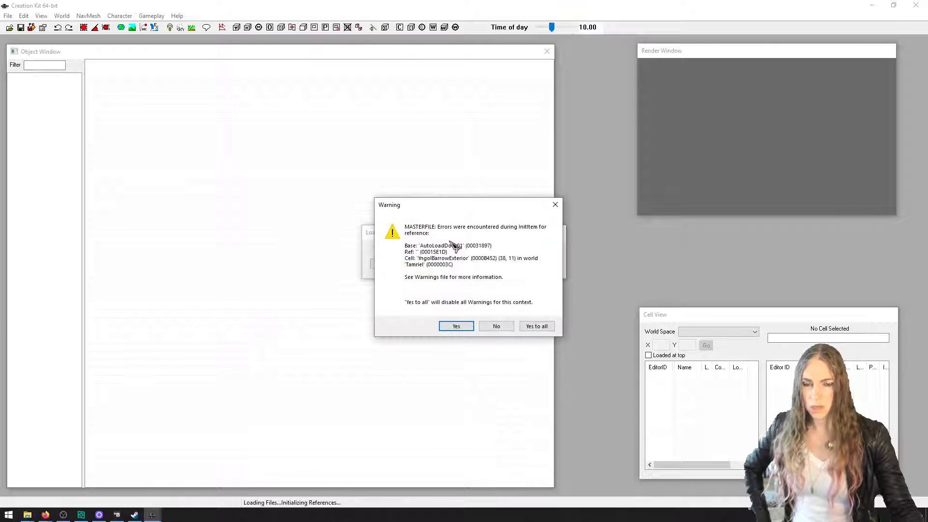
click(542, 327)
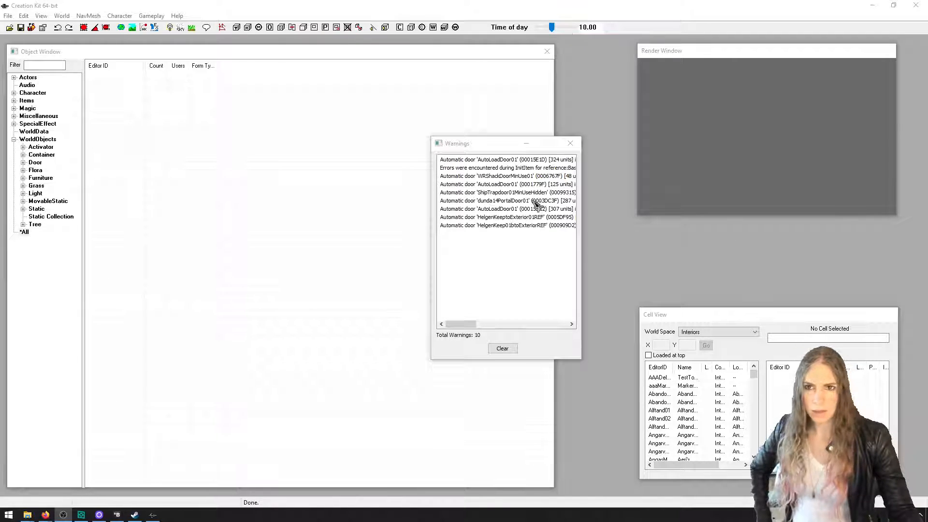
Close the Warnings window, the Creation Kit and the Bethesda launcher
click(570, 143)
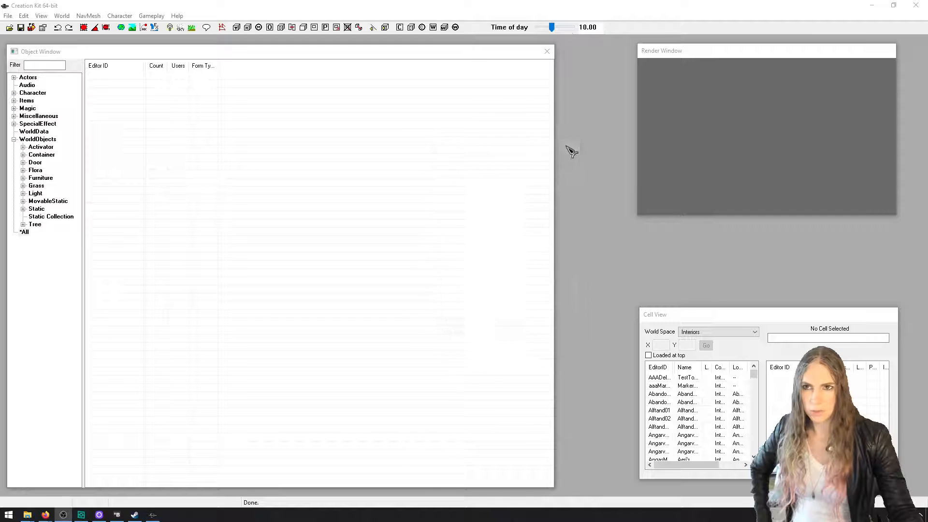
click(914, 6)
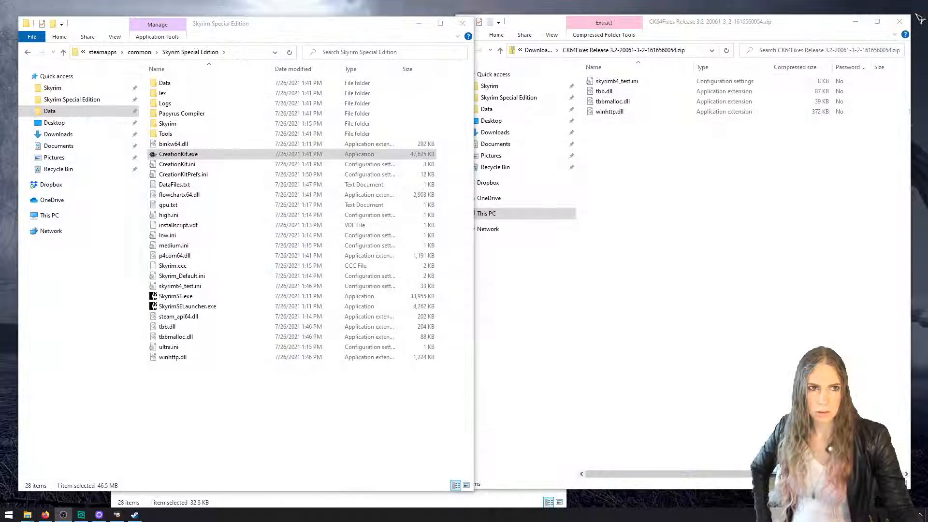
click(117, 514)
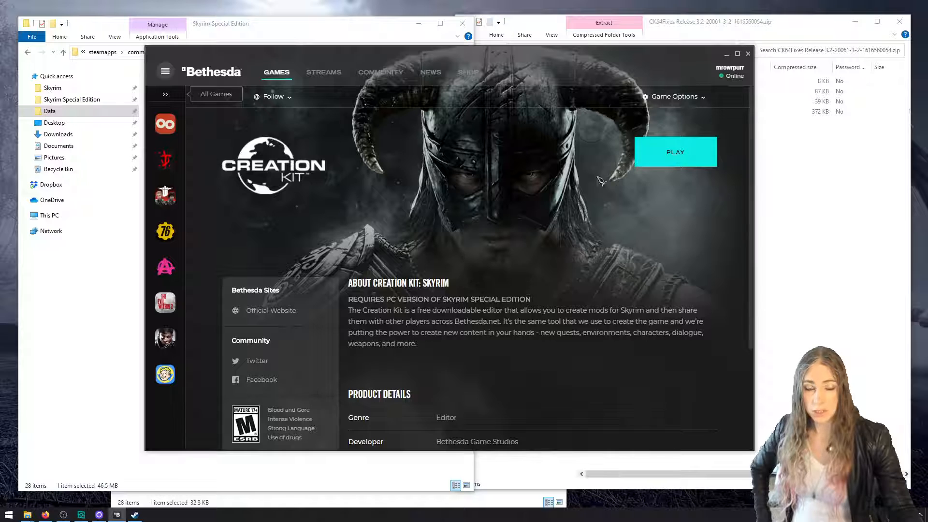
click(747, 54)
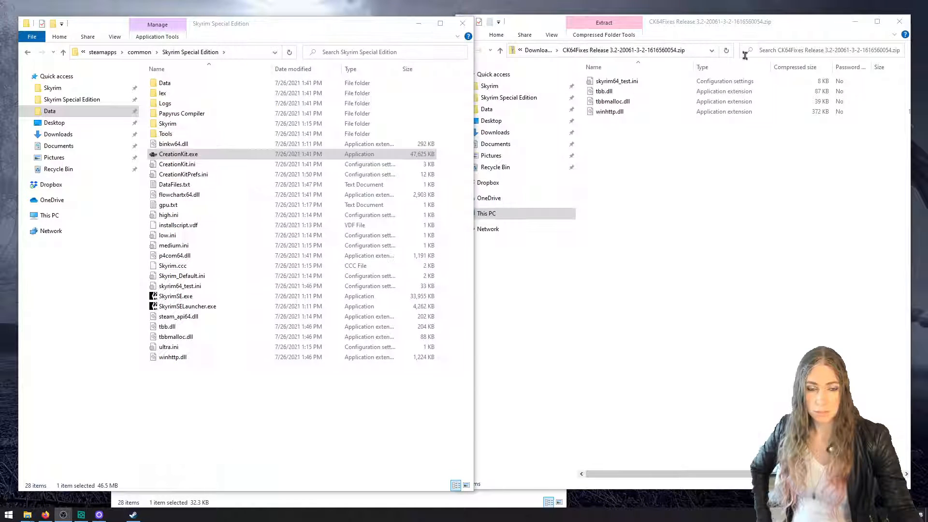
Launch CreationKit.exe directly from the Skyrim Special Edition folder and load the Skyrim.esm master file
click(679, 186)
drag(686, 160, 601, 80)
click(327, 393)
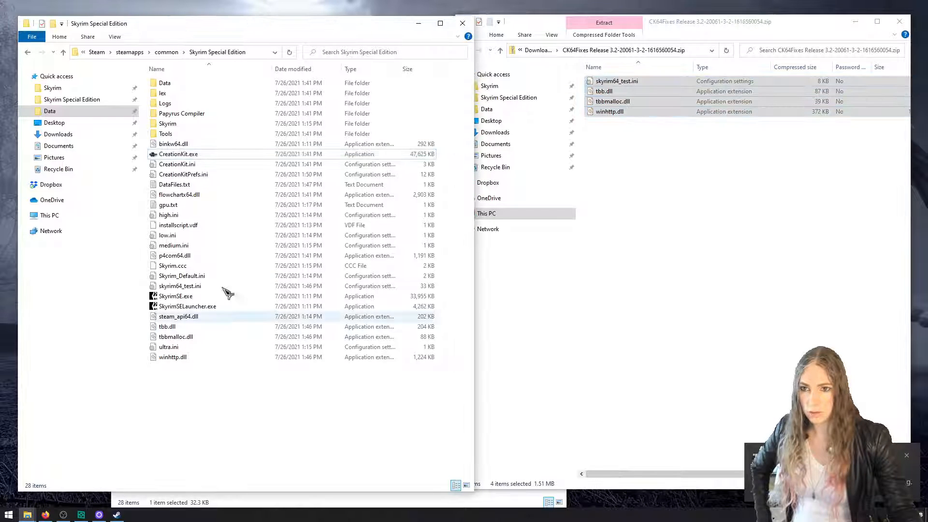
double_click(211, 155)
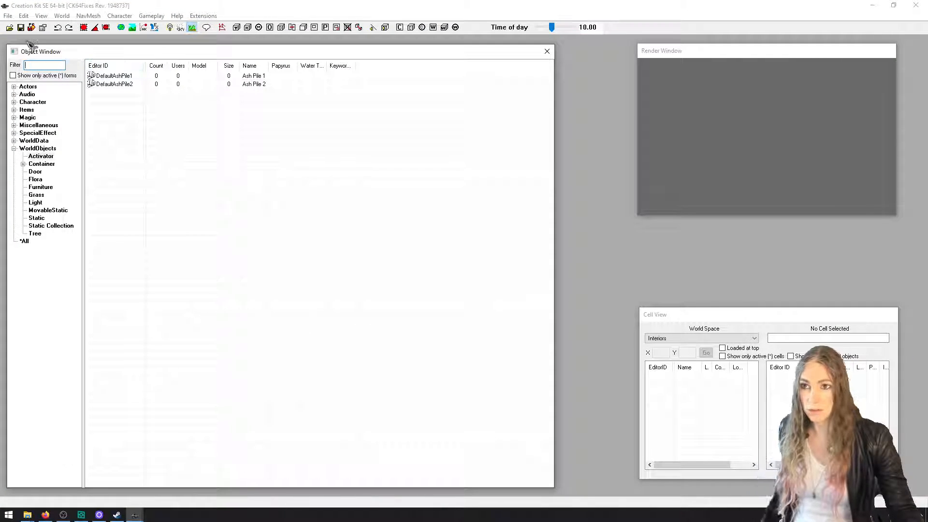
click(9, 27)
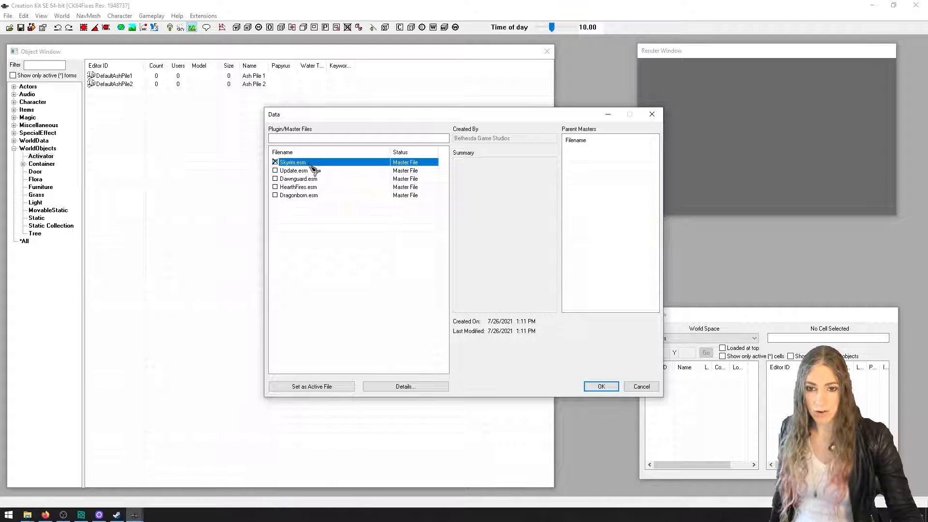
click(601, 386)
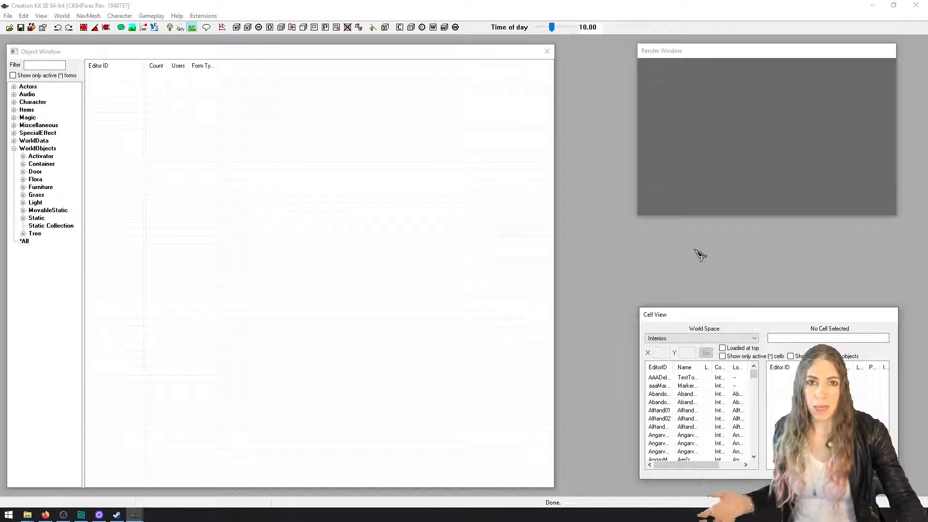
Save a new plugin named HelloMod as a TES Plugin File (*.esp) in the game's Data folder
click(21, 28)
text(HelloMod)
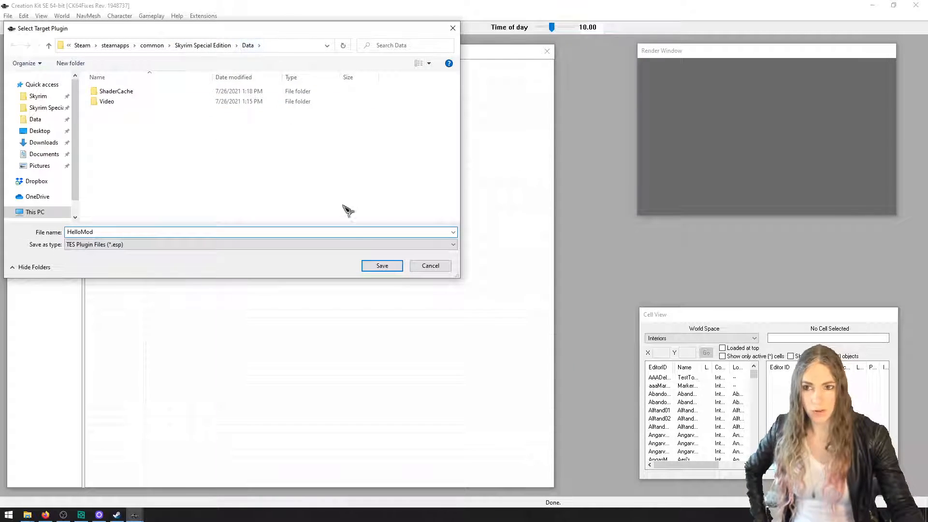
click(382, 266)
Close the CK64Fixes zip window and the spare game folder window, and locate HelloMod.esp in the game's Data folder
mouse_move(29, 514)
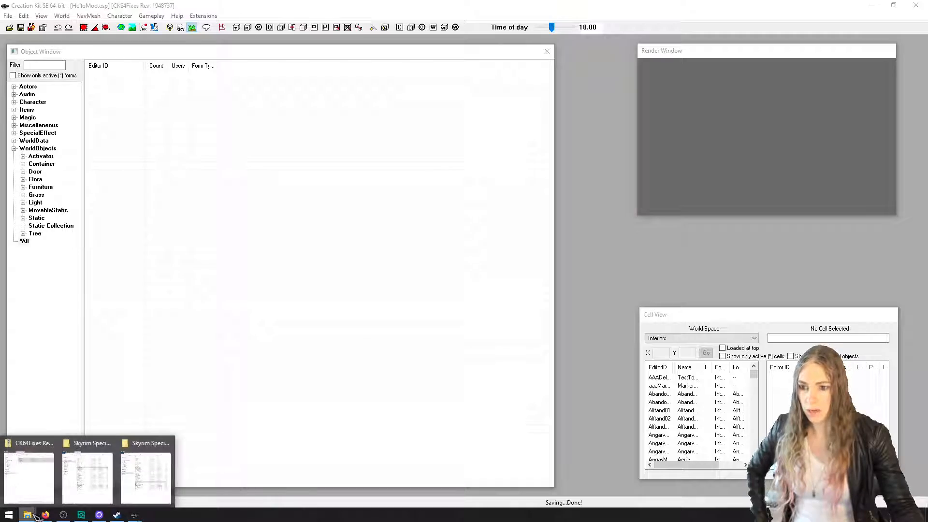
mouse_move(33, 481)
click(51, 443)
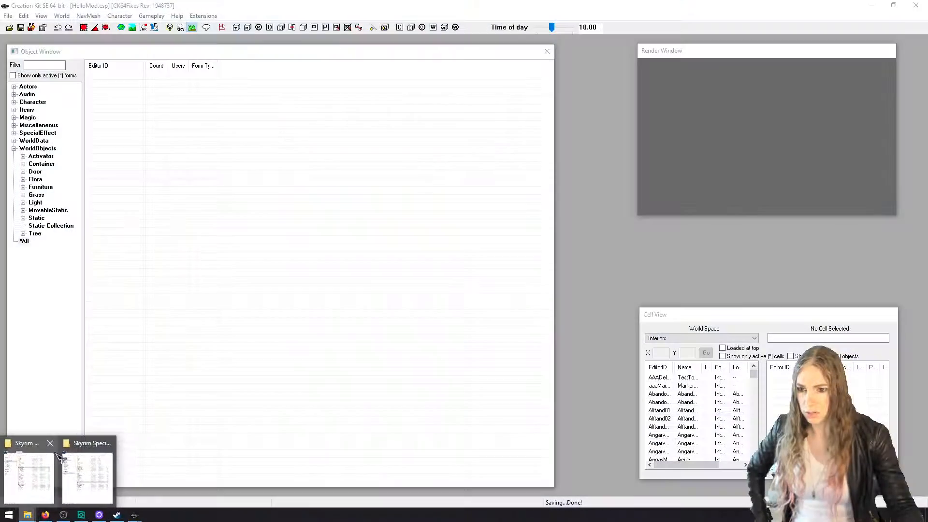
click(51, 444)
click(48, 469)
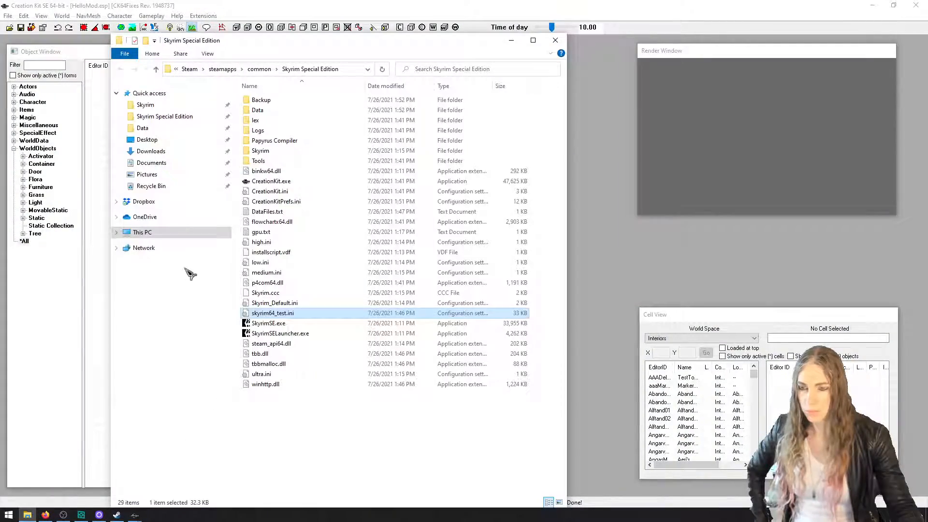
double_click(295, 112)
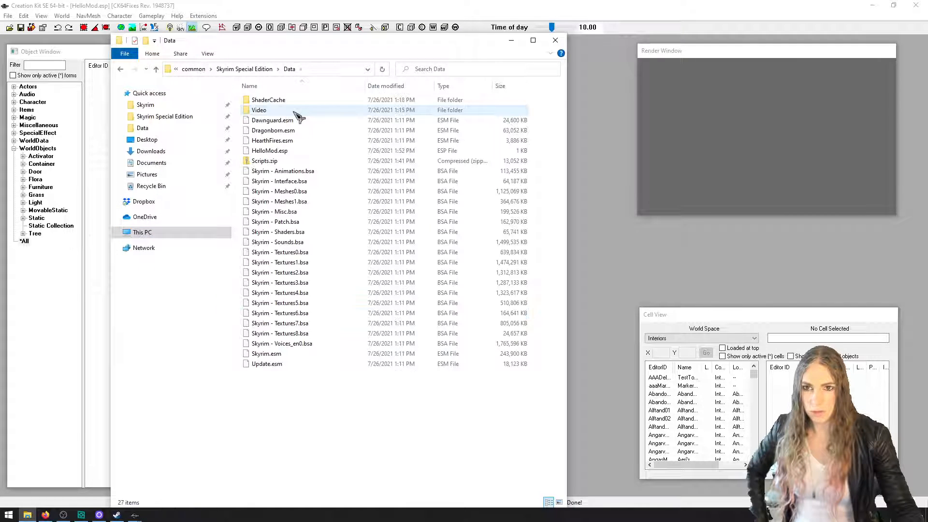
click(316, 151)
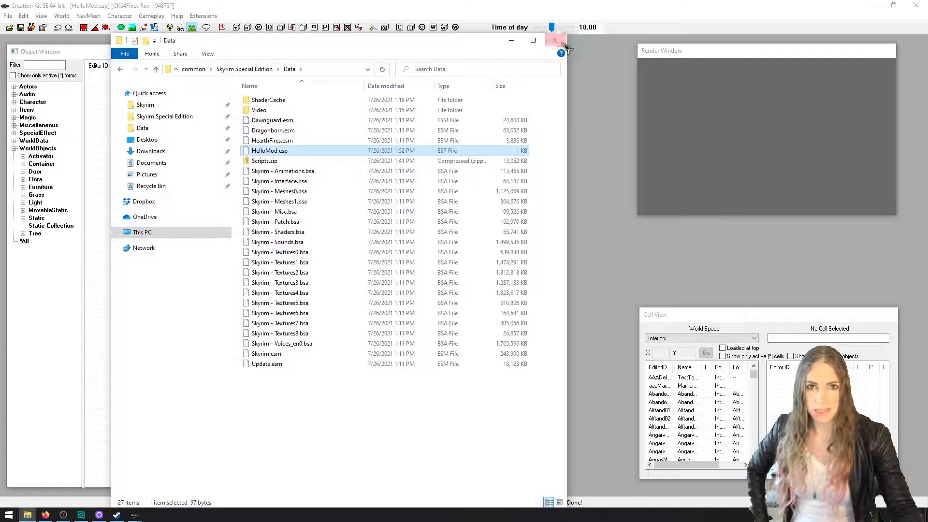
Rearrange the Data folder window to examine the game's ESM and BSA files alongside HelloMod.esp, and return to the Creation Kit
drag(566, 35, 703, 126)
drag(579, 125, 596, 64)
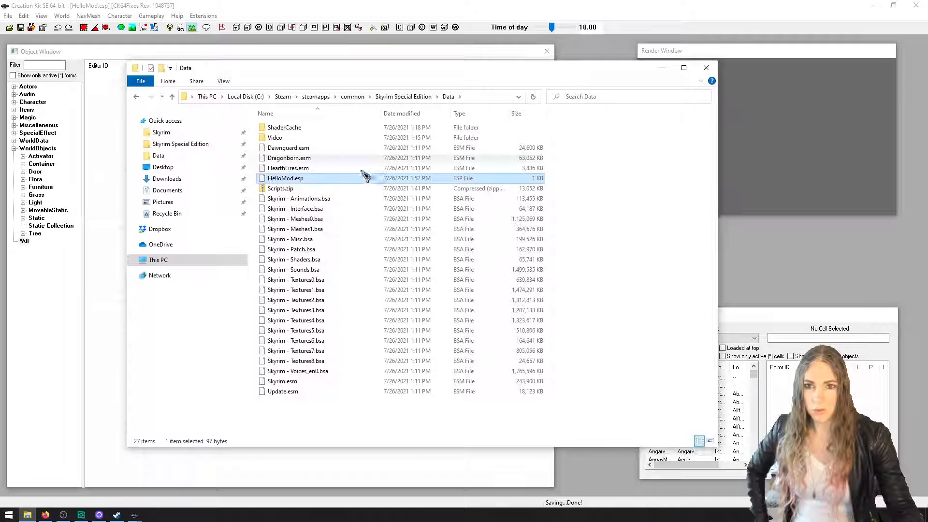
click(320, 170)
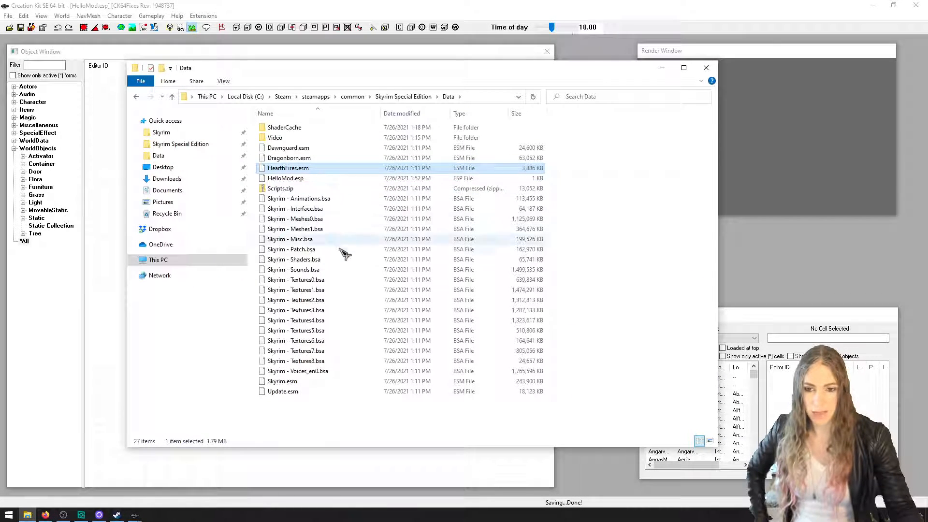
click(341, 381)
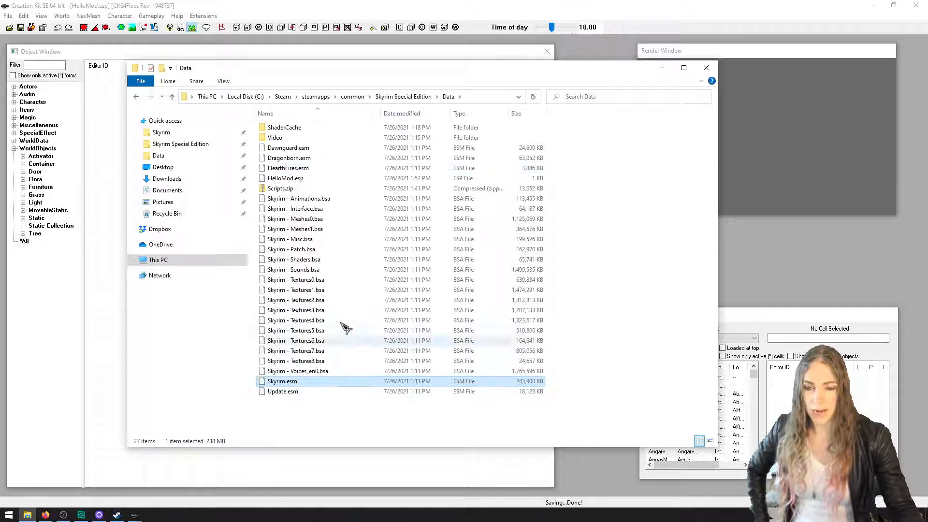
click(331, 209)
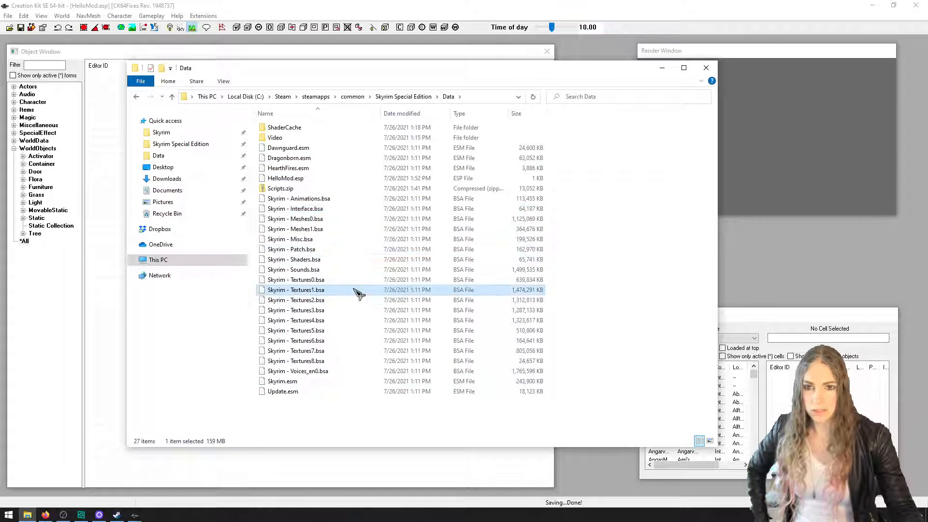
click(358, 350)
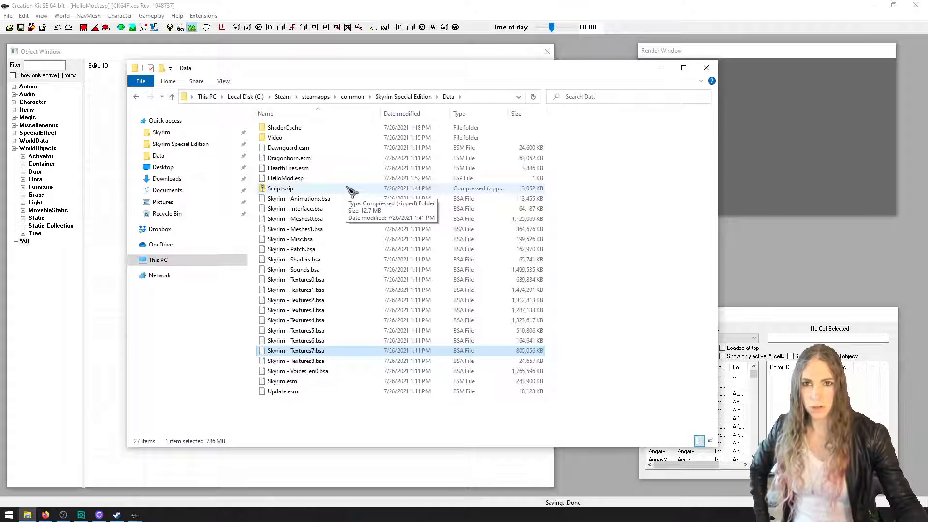
drag(413, 86, 528, 108)
click(420, 58)
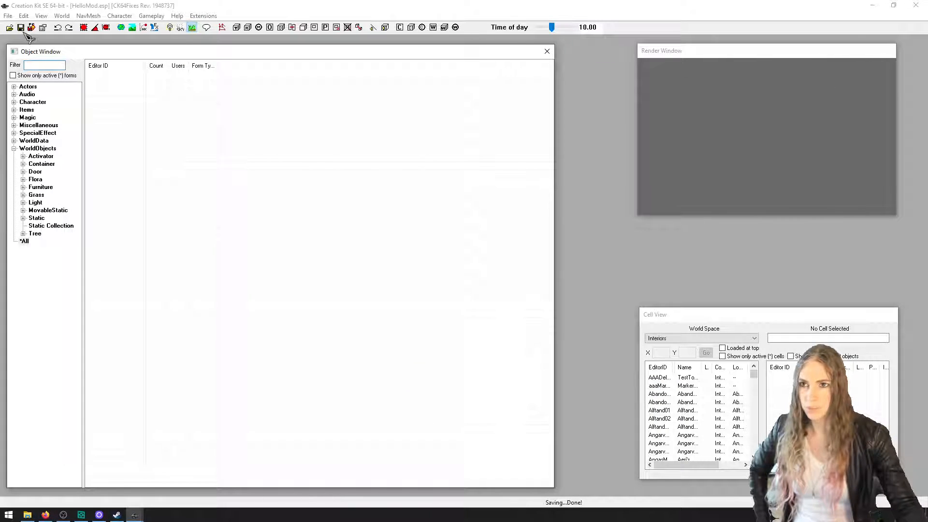
Collapse the WorldObjects category and widen the category tree in the Object Window
click(14, 148)
click(24, 156)
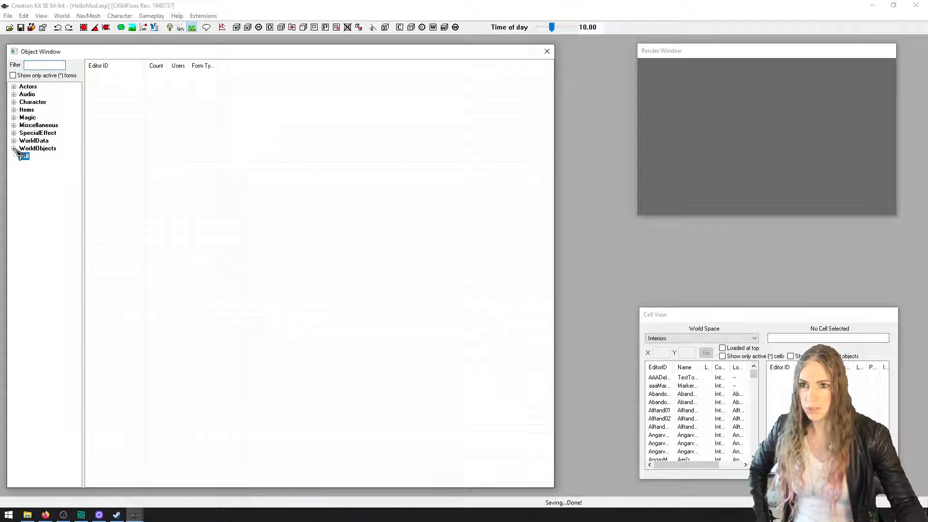
drag(85, 172, 99, 174)
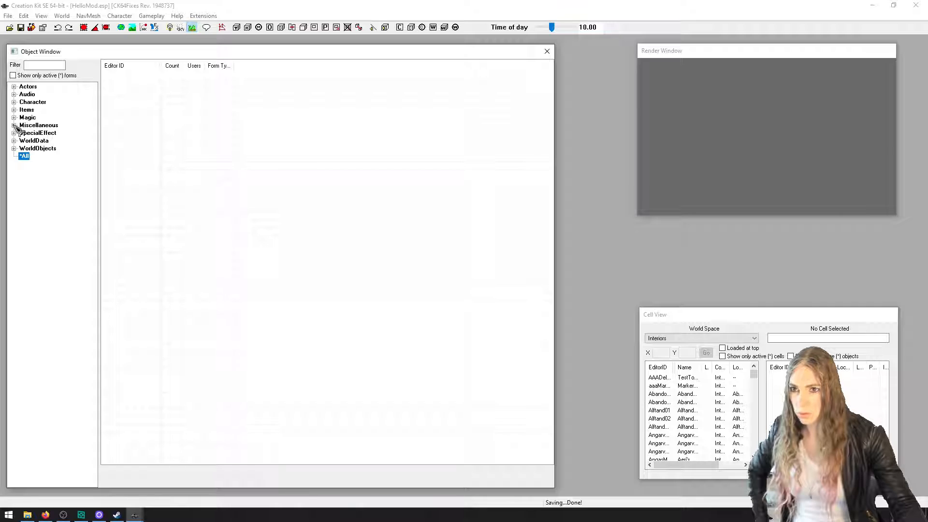
List the quests in the Character category and add a new quest without entering an ID
click(14, 102)
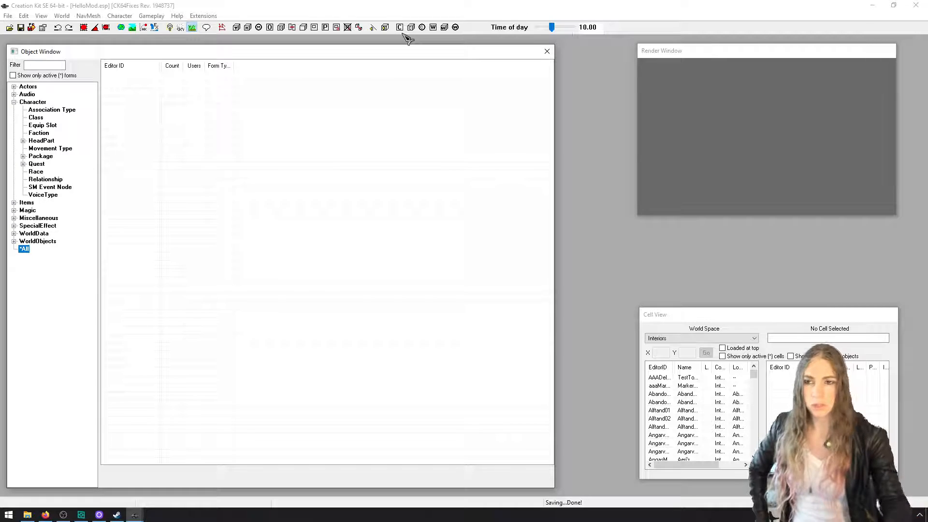
click(41, 165)
right_click(293, 167)
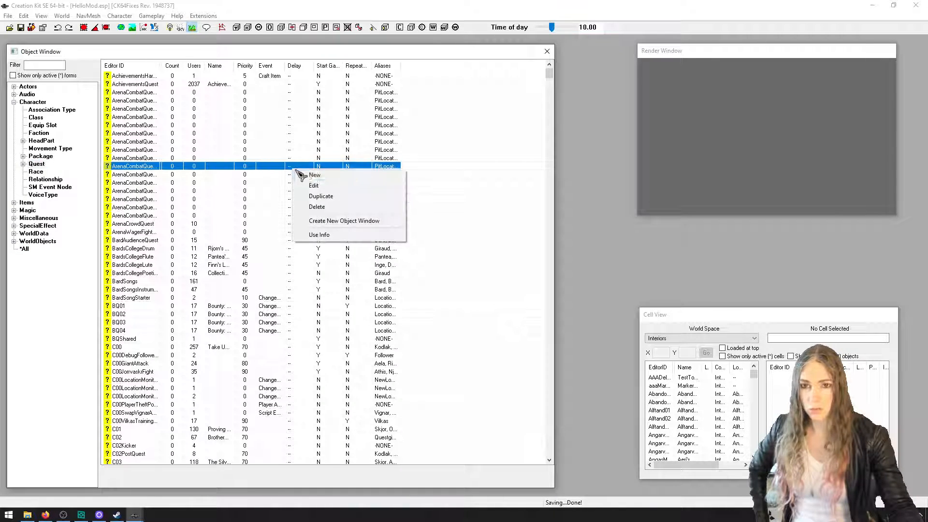
click(314, 177)
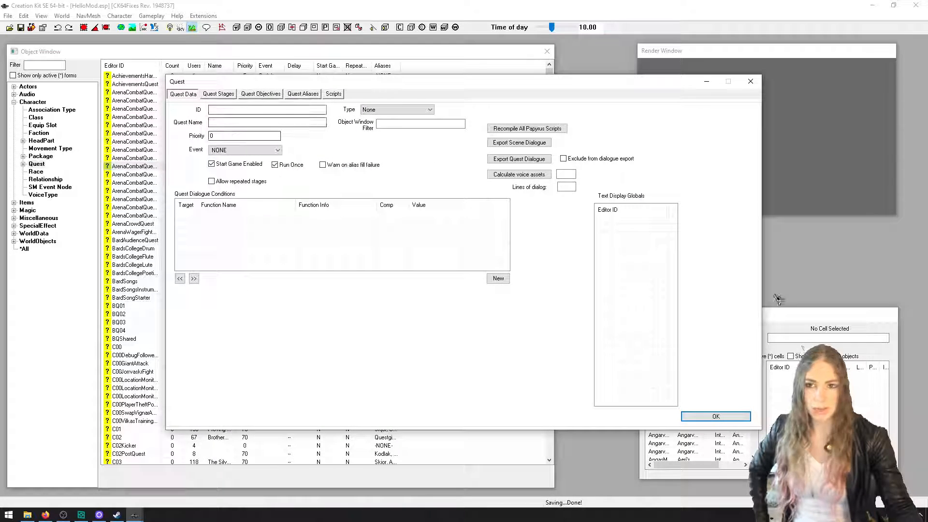
click(747, 414)
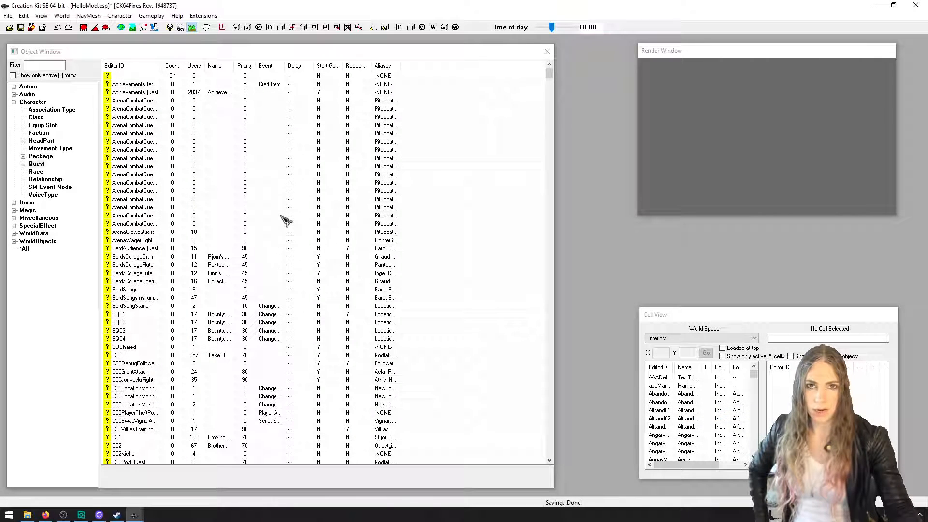
Create another new quest with the ID HelloModQuest, copying the ID before confirming
right_click(286, 220)
click(303, 226)
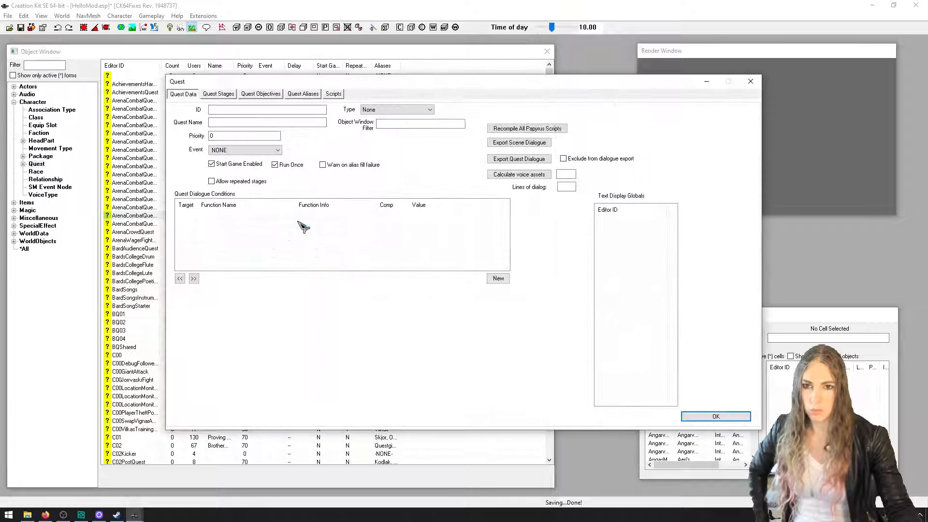
click(253, 110)
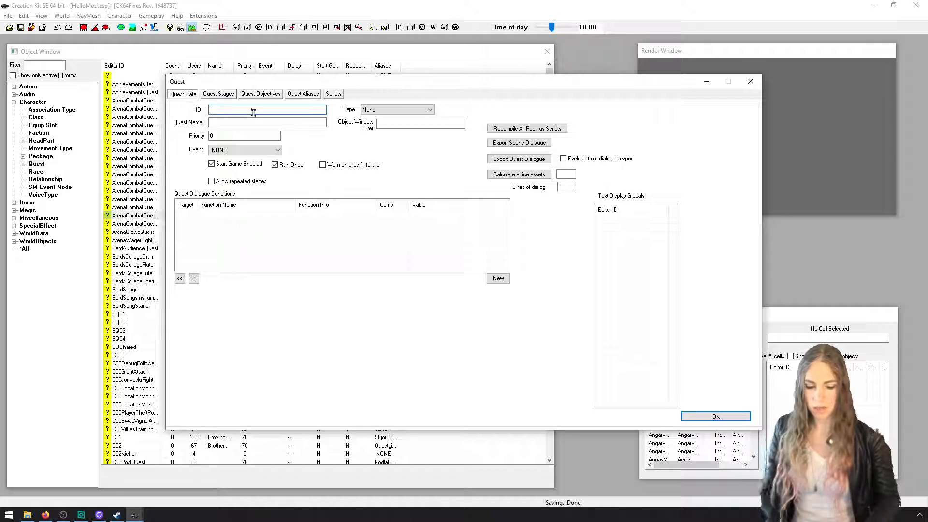
text(HelloModQuest)
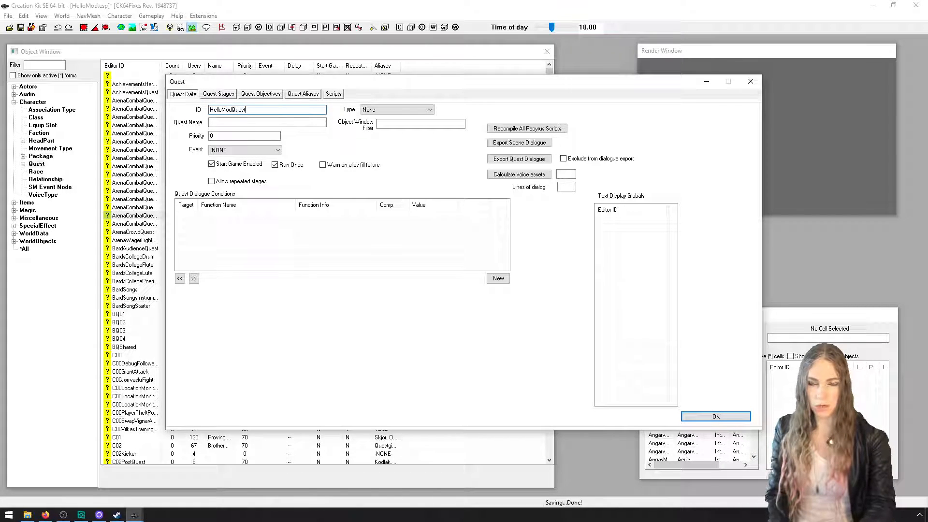
drag(258, 109, 196, 110)
key(ctrl+c)
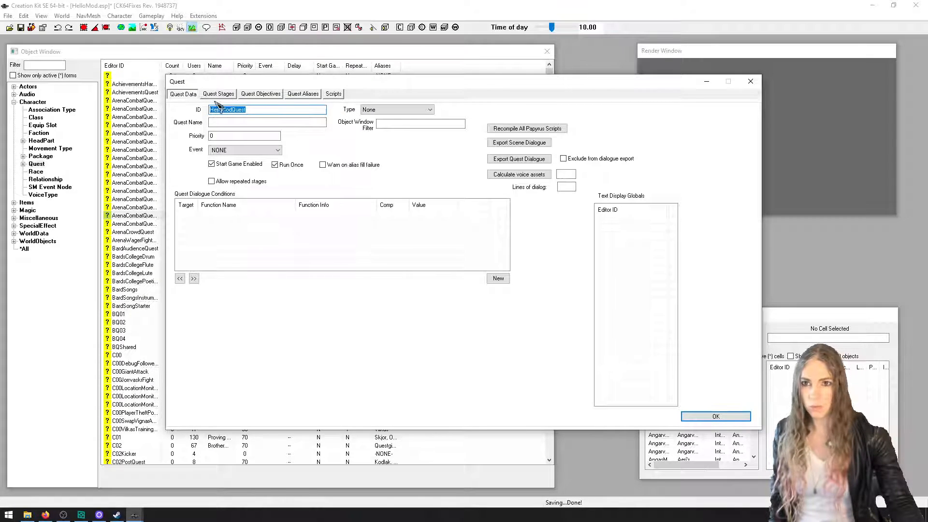
click(721, 415)
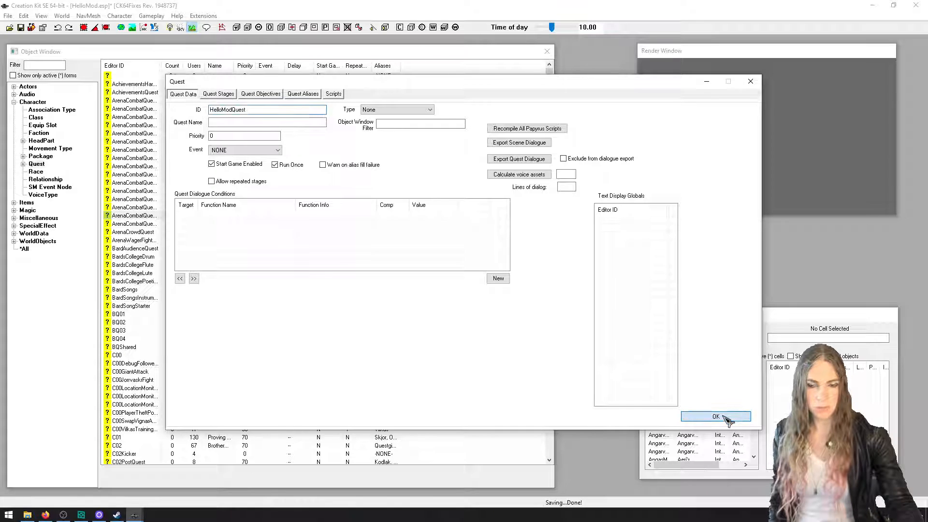
Filter the Object Window by HelloModQuest and look for the quest among all form types
click(51, 64)
key(ctrl+v)
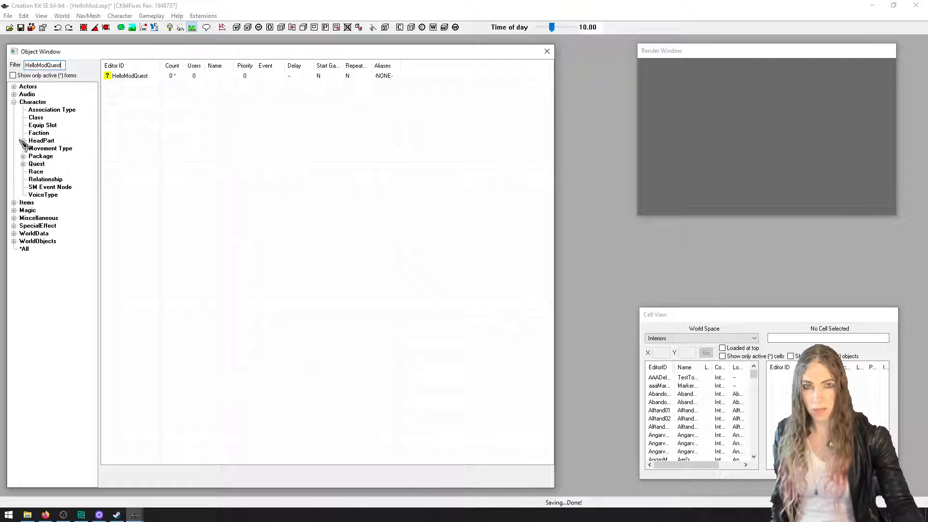
click(24, 249)
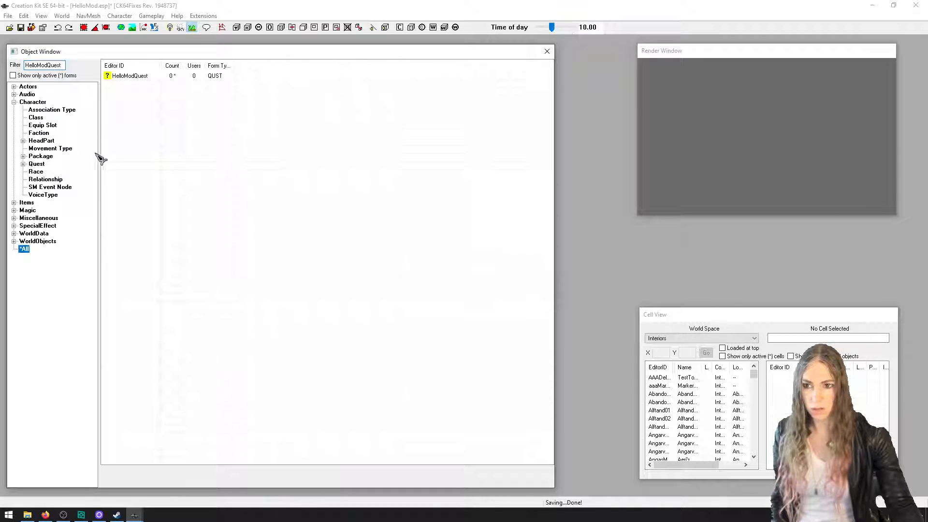
Try to attach a new script named HelloModScript, extending Quest, to HelloModQuest
double_click(128, 76)
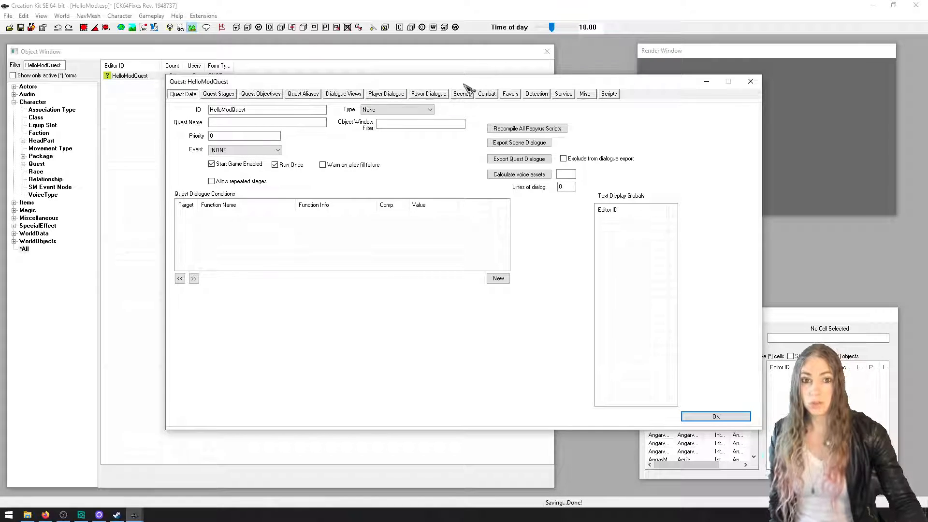
click(609, 95)
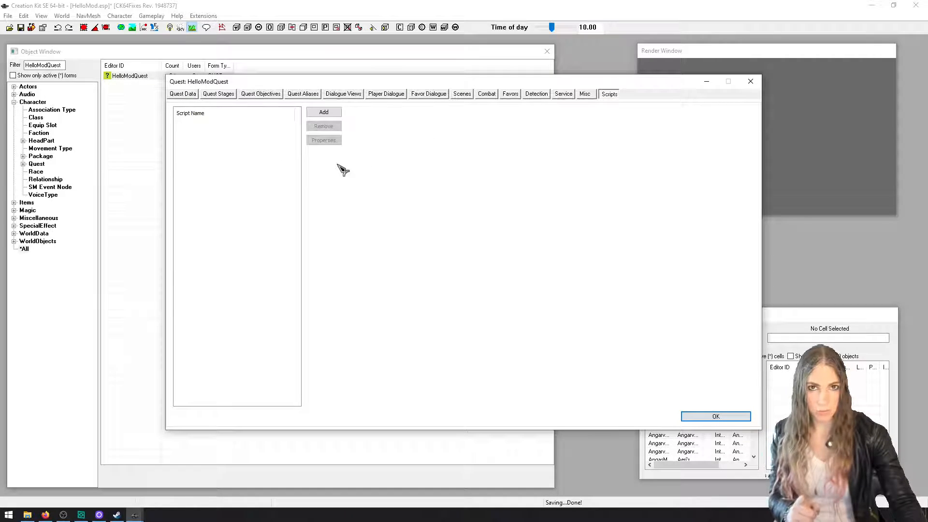
click(319, 114)
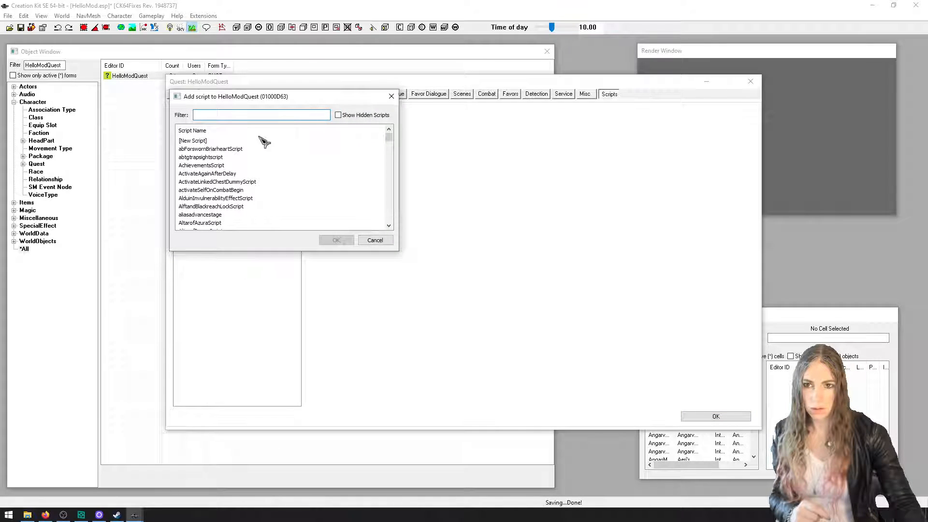
double_click(193, 141)
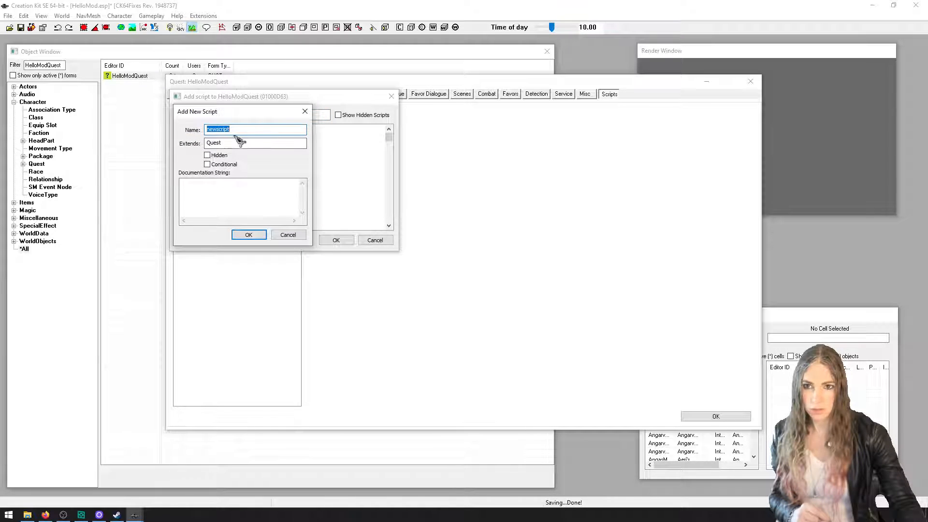
text(HelloW)
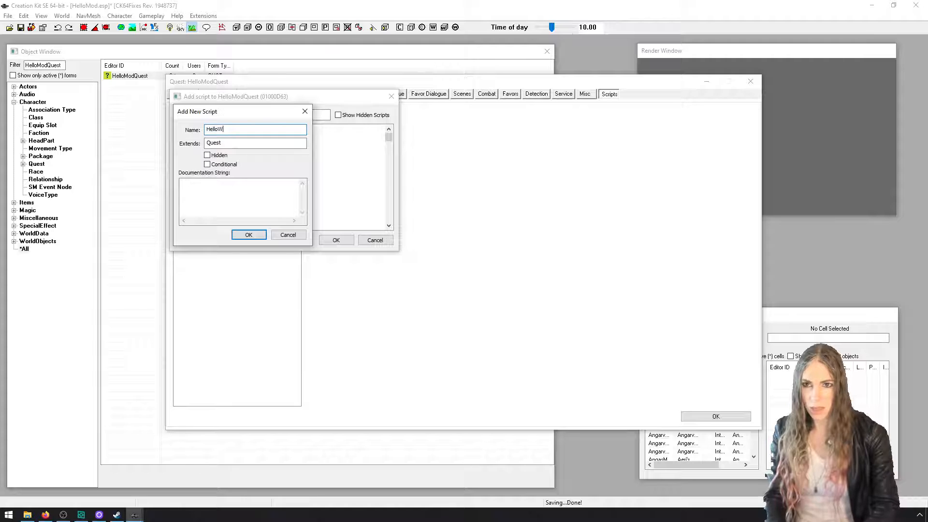
text(orld)
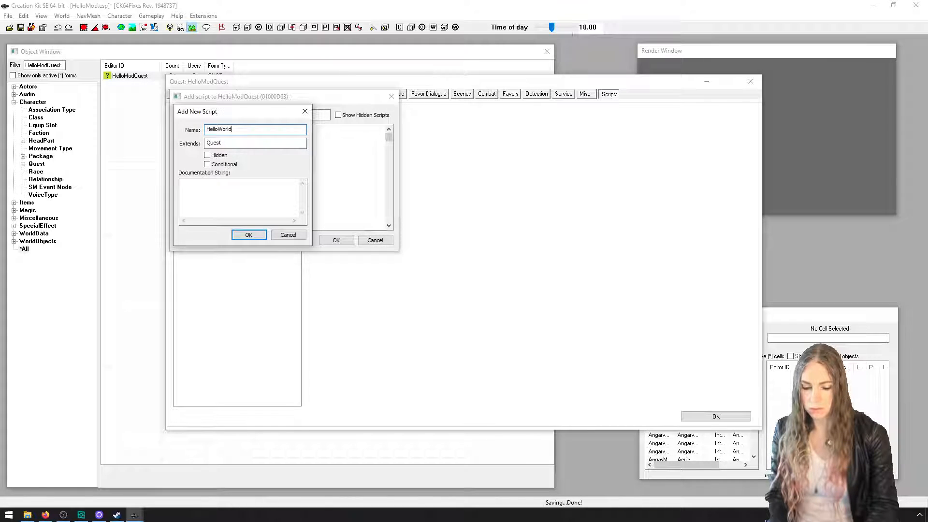
key(ctrl+a)
text(HelloModSc)
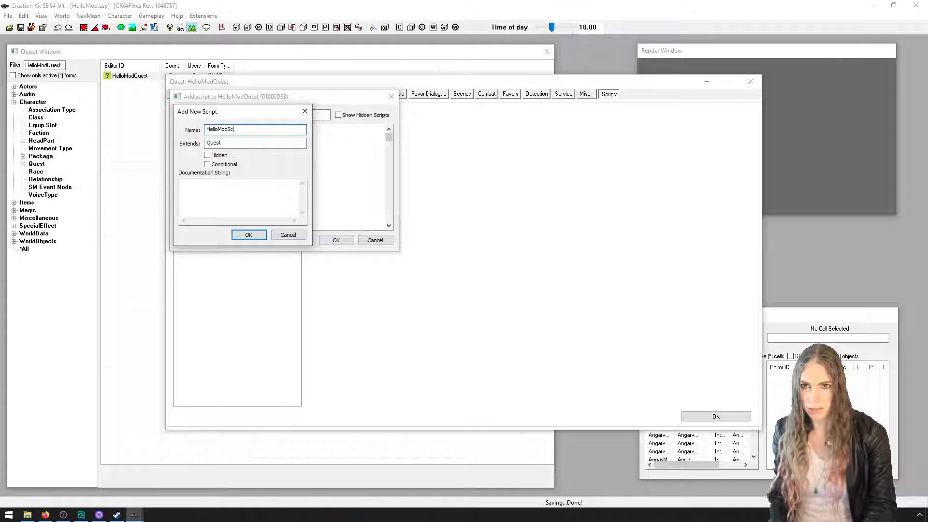
text(ript)
click(261, 235)
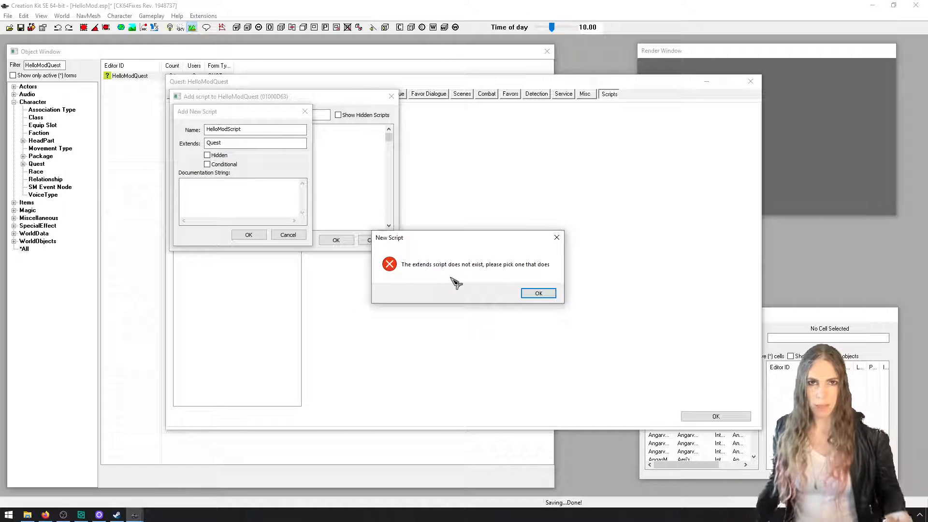
click(536, 293)
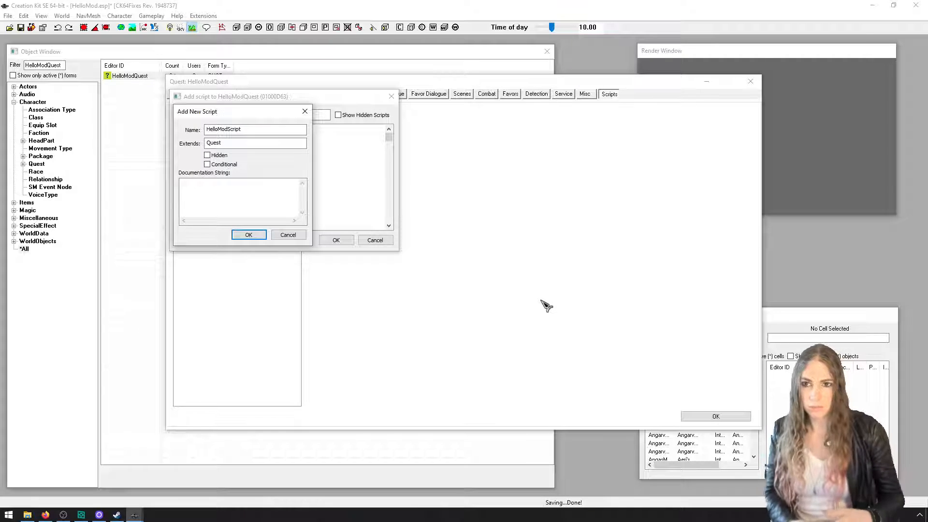
Abandon the new script and exit the Creation Kit without saving the plugin changes
click(295, 235)
click(377, 240)
click(716, 416)
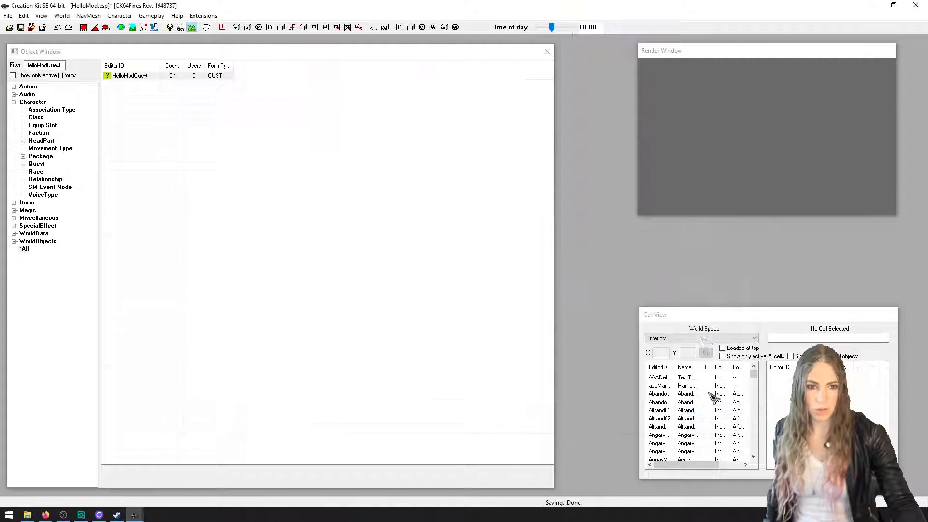
click(916, 5)
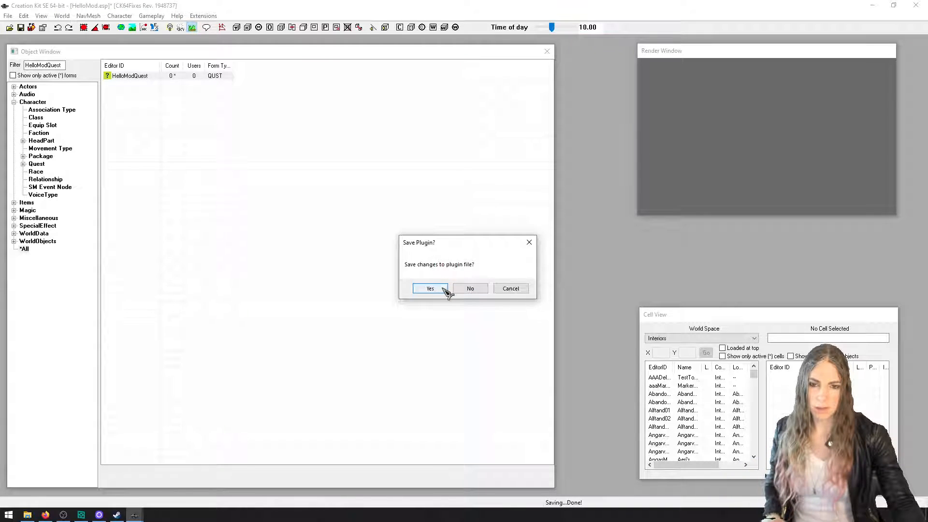
click(471, 290)
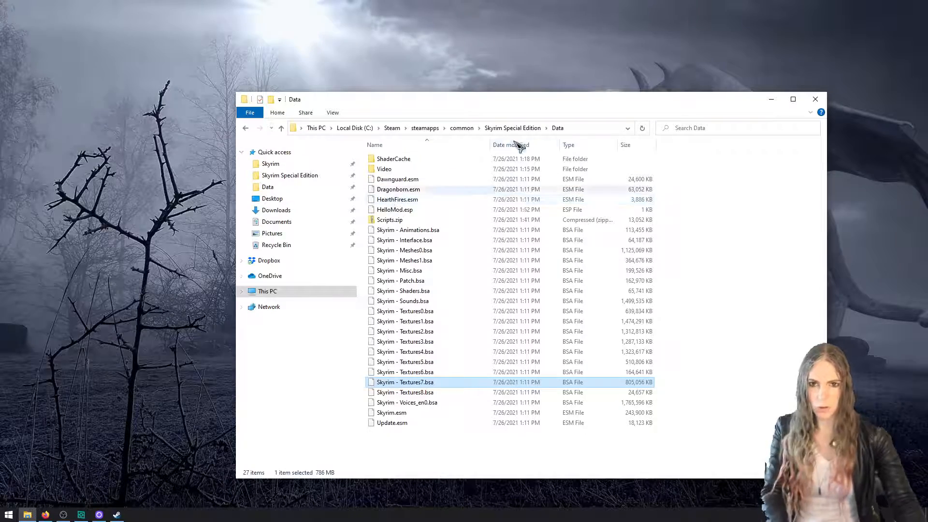
Create a folder named Scripts in the game's Data folder
drag(545, 102, 603, 118)
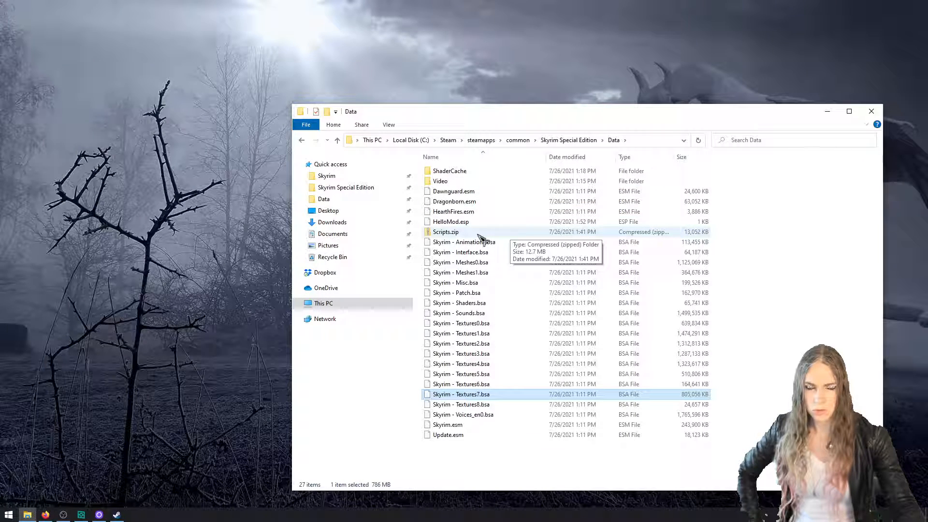
drag(571, 115, 467, 76)
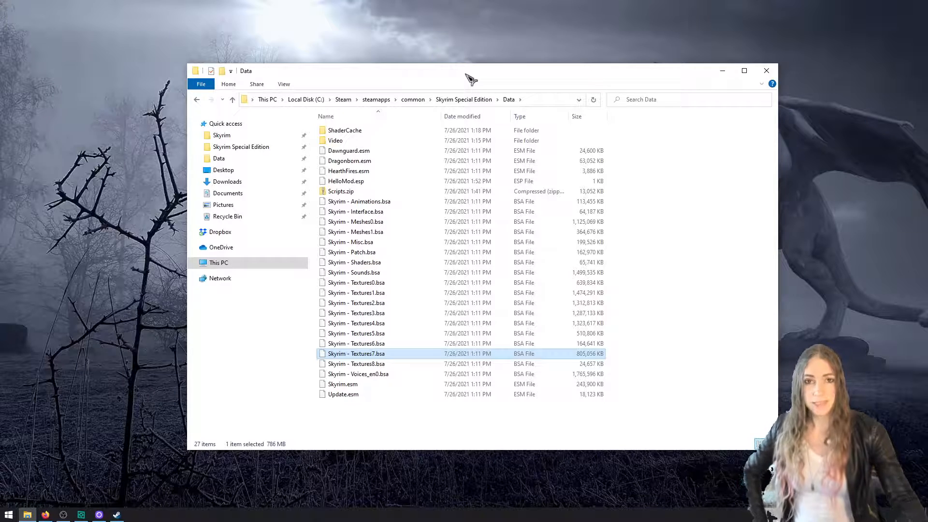
right_click(420, 429)
mouse_move(520, 409)
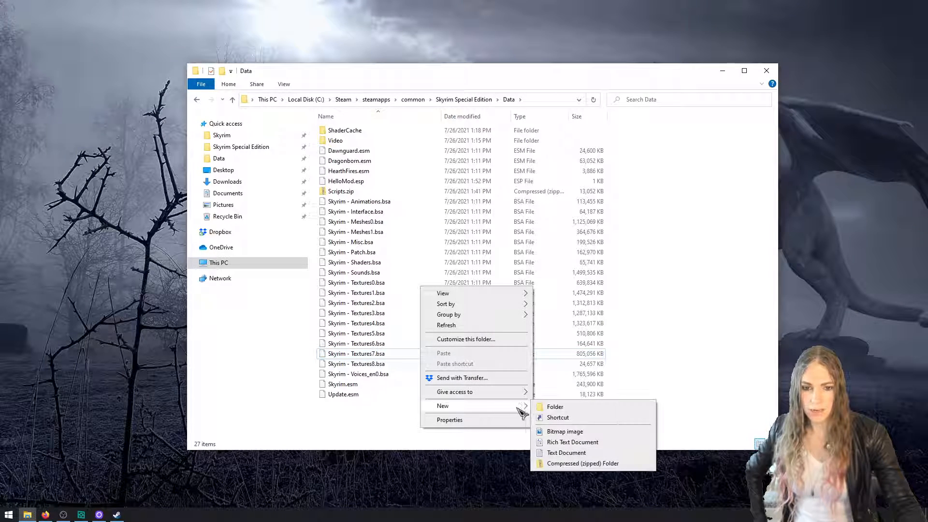
click(551, 407)
text(Script)
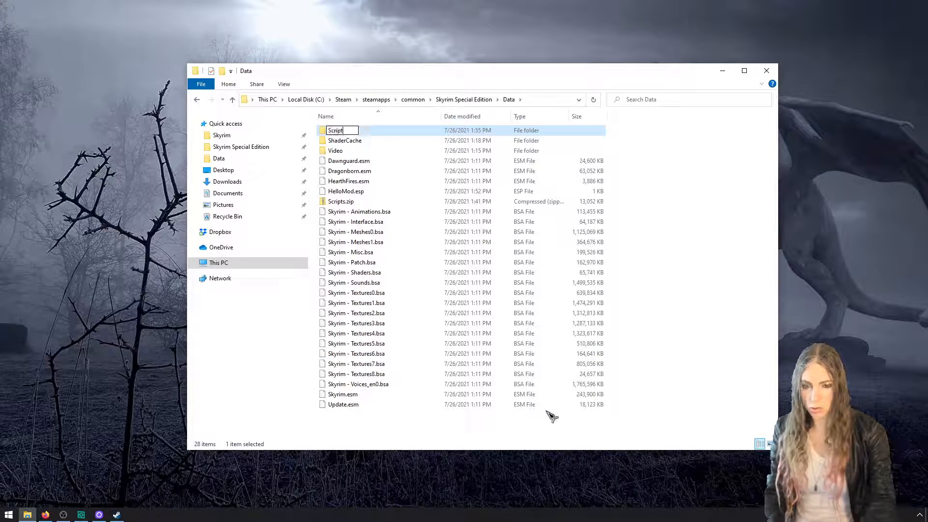
text(s)
key(Return)
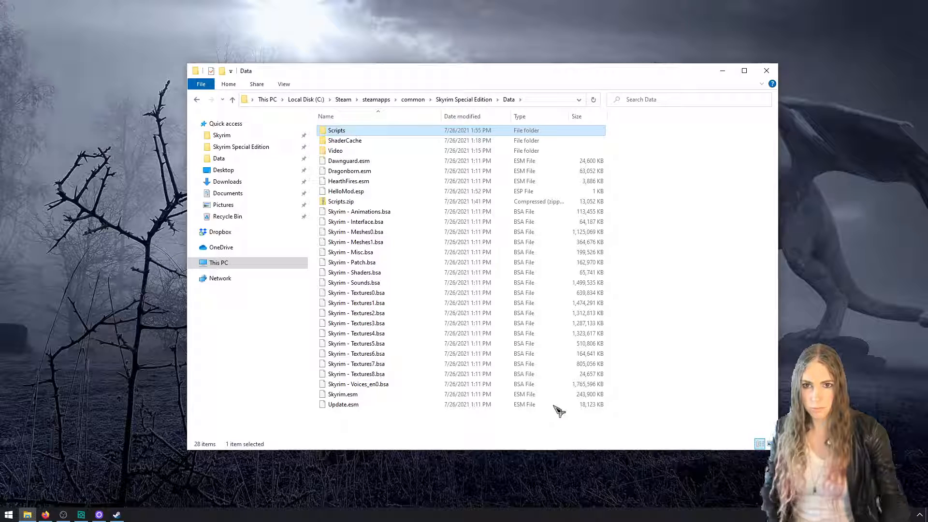
Create a folder named Source inside the Scripts folder and return to the Skyrim Special Edition folder
double_click(371, 134)
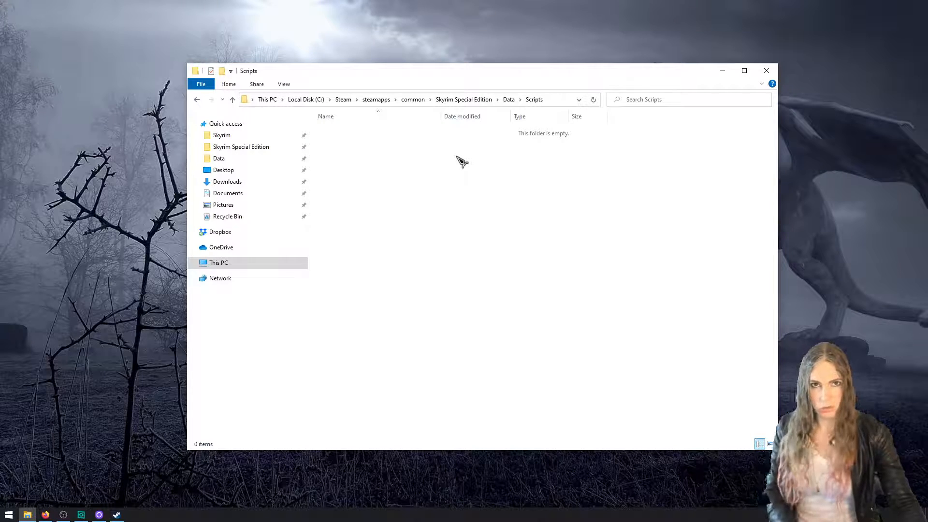
right_click(445, 183)
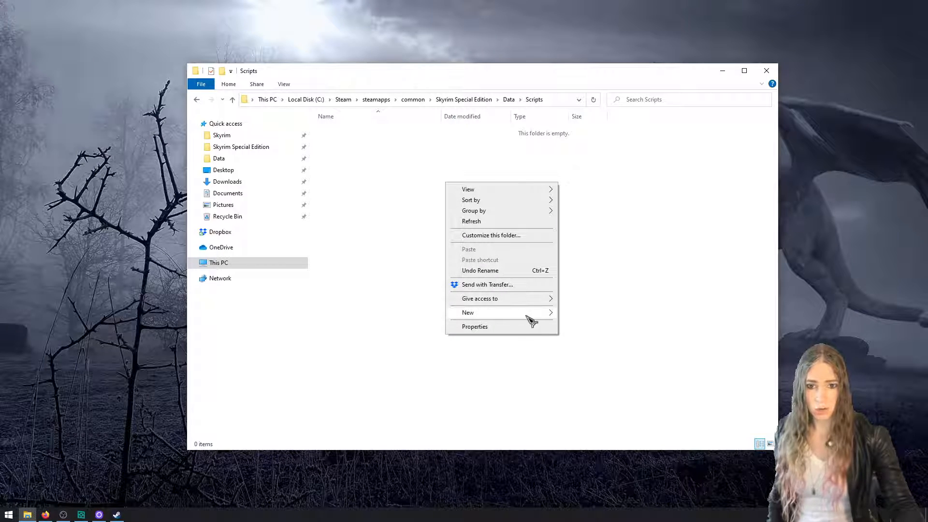
mouse_move(532, 313)
click(570, 315)
text(Source)
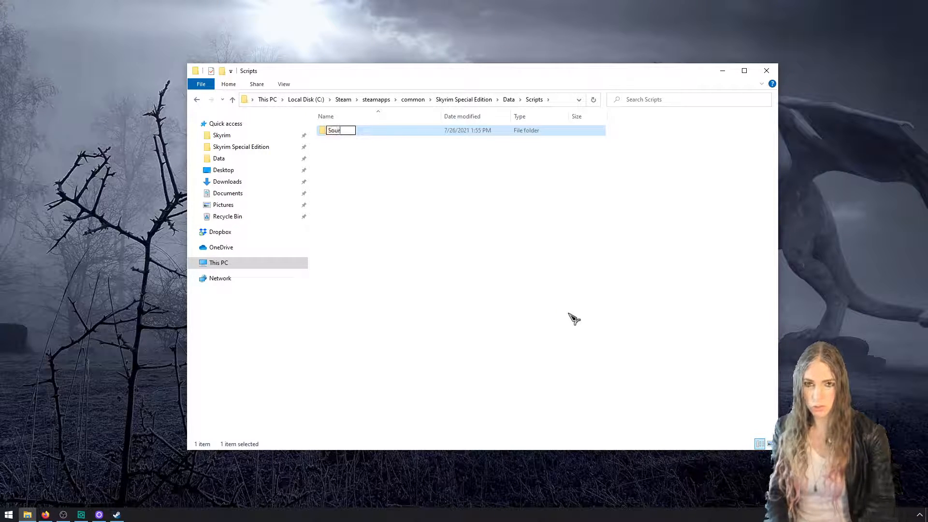
key(Return)
click(510, 100)
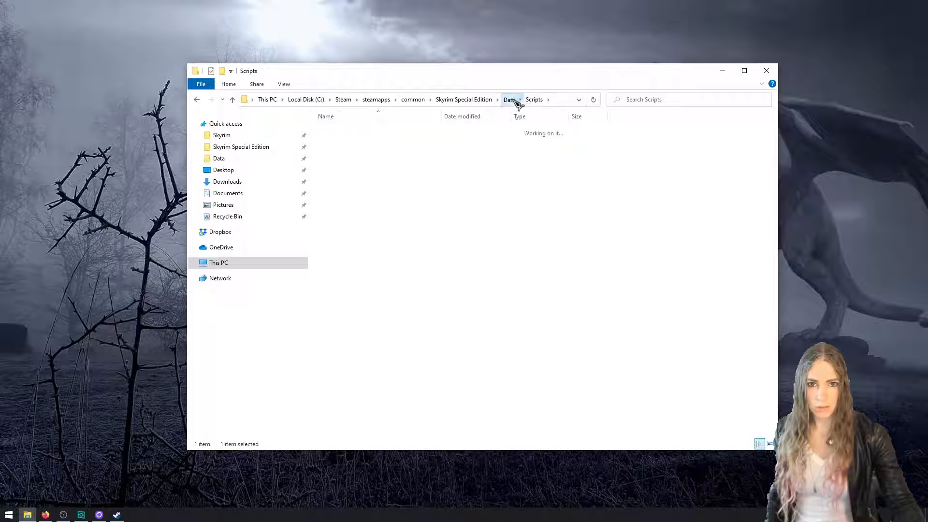
click(483, 100)
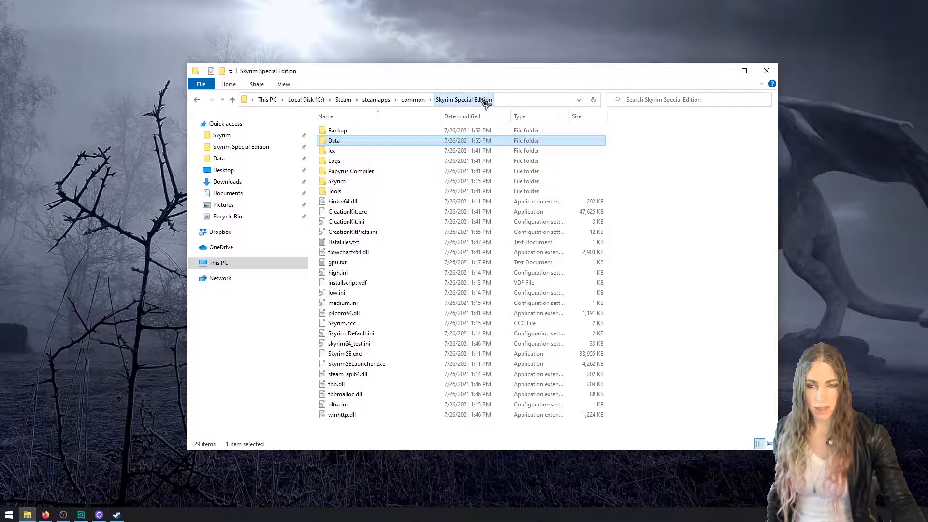
Open the Data\Scripts\Source folder and move and resize its window to make room for a second one
double_click(405, 141)
double_click(405, 131)
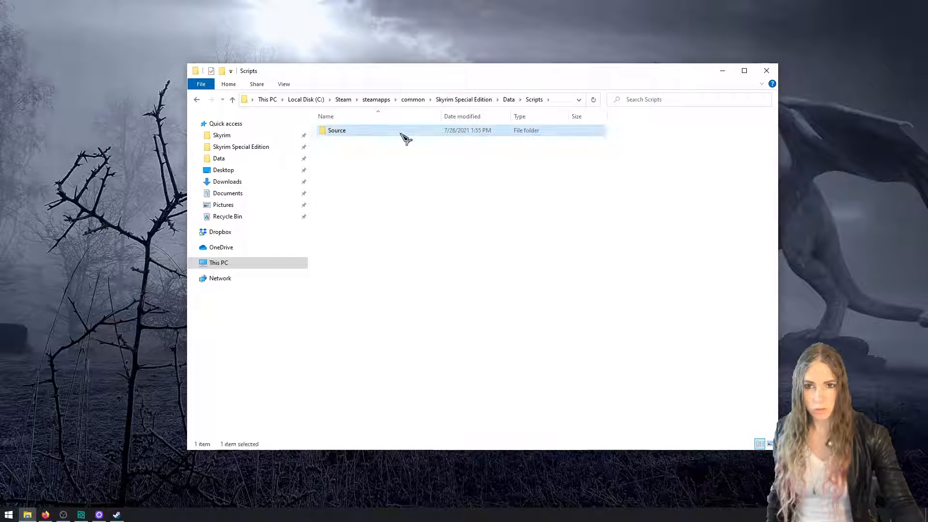
double_click(406, 130)
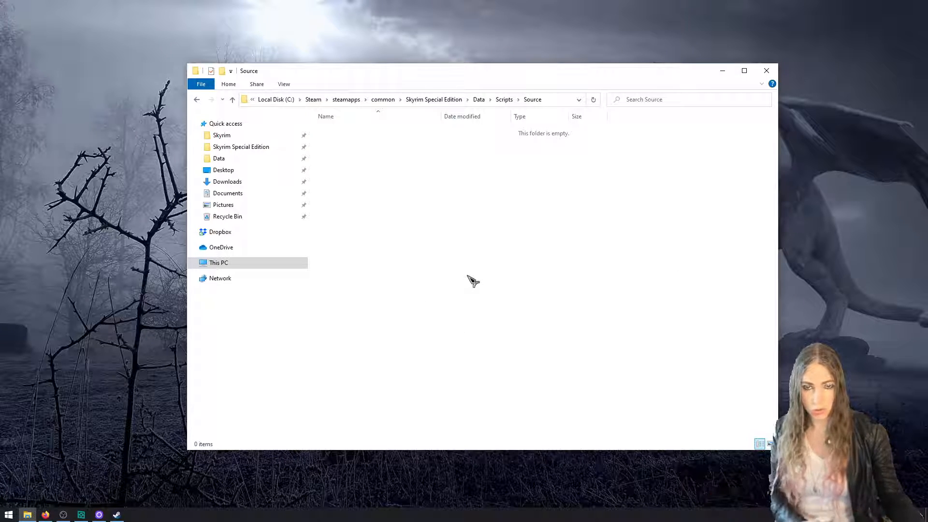
drag(586, 75, 722, 32)
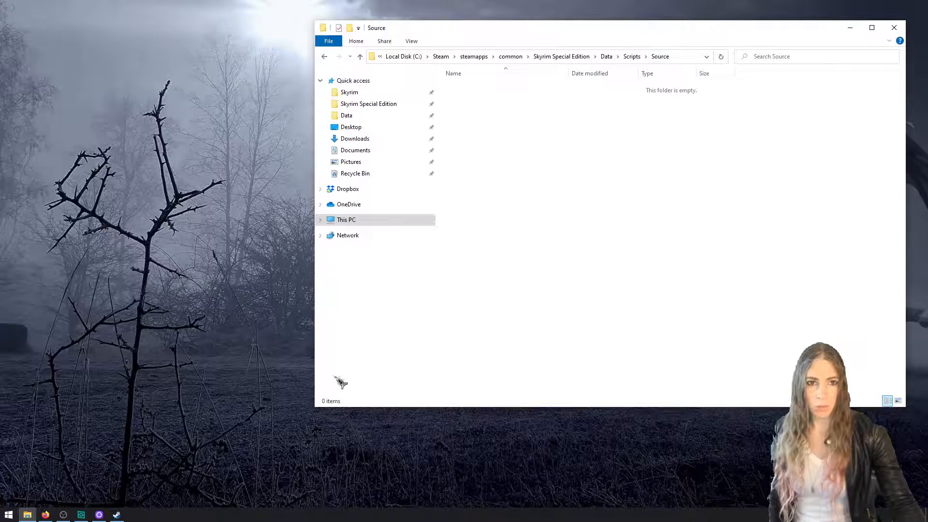
drag(324, 413, 419, 501)
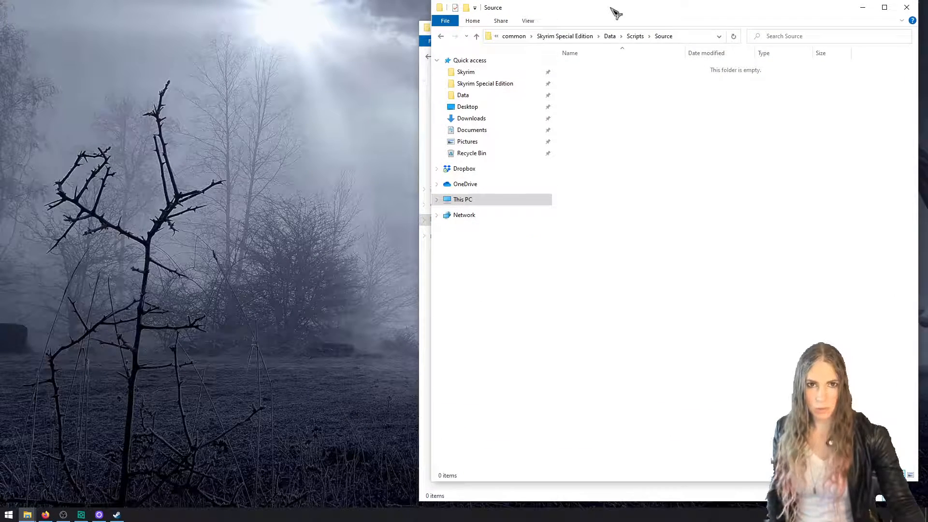
Open a second File Explorer window and browse it to Source\Scripts inside Scripts.zip in the Data folder
key(ctrl+n)
click(190, 46)
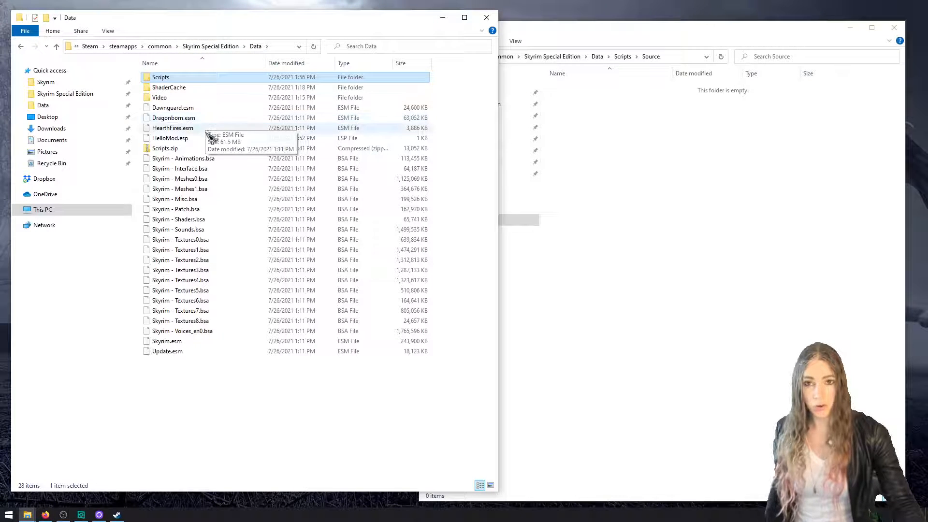
double_click(206, 150)
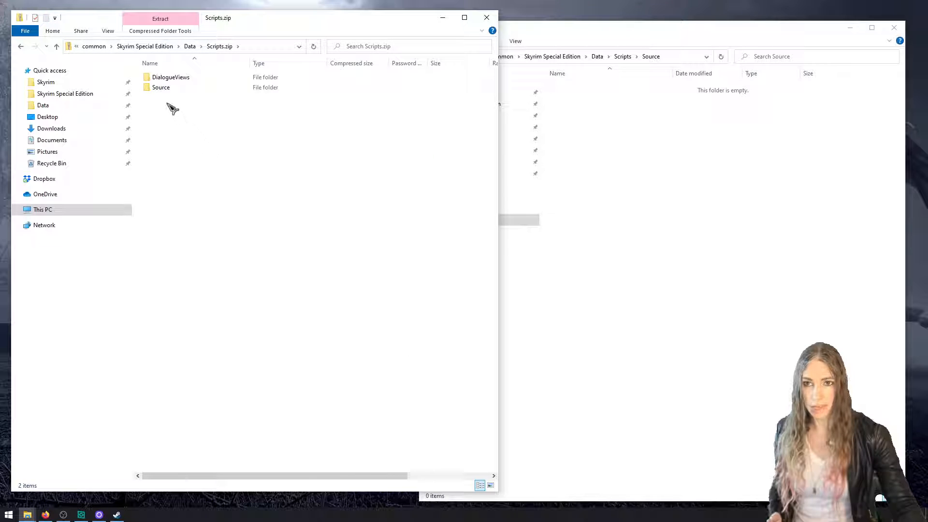
double_click(163, 90)
double_click(164, 77)
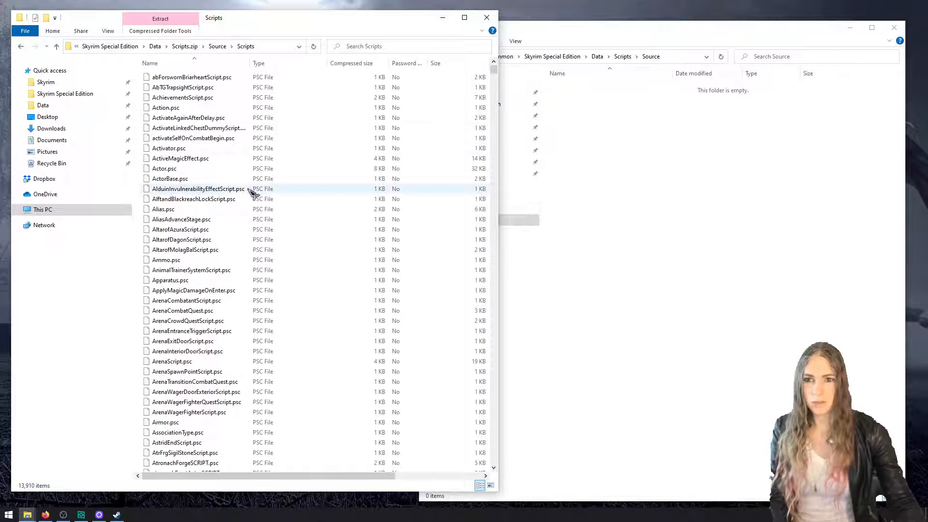
Copy all the .psc files from Source\Scripts in Scripts.zip into the Data\Scripts\Source folder
click(218, 190)
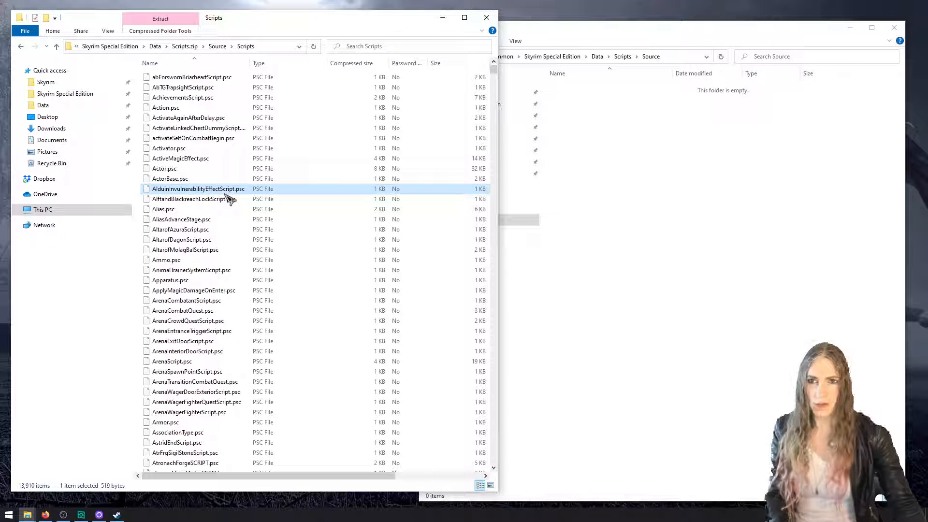
key(ctrl+a)
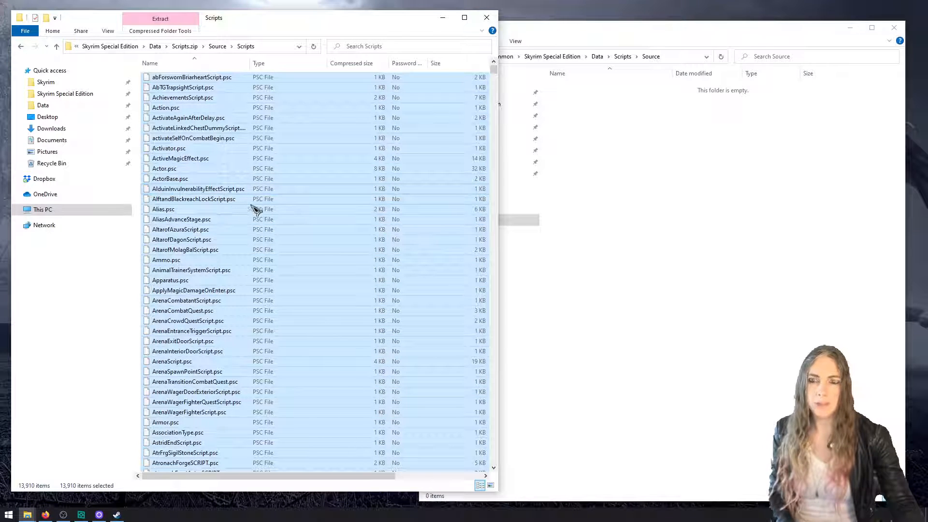
drag(288, 207, 665, 230)
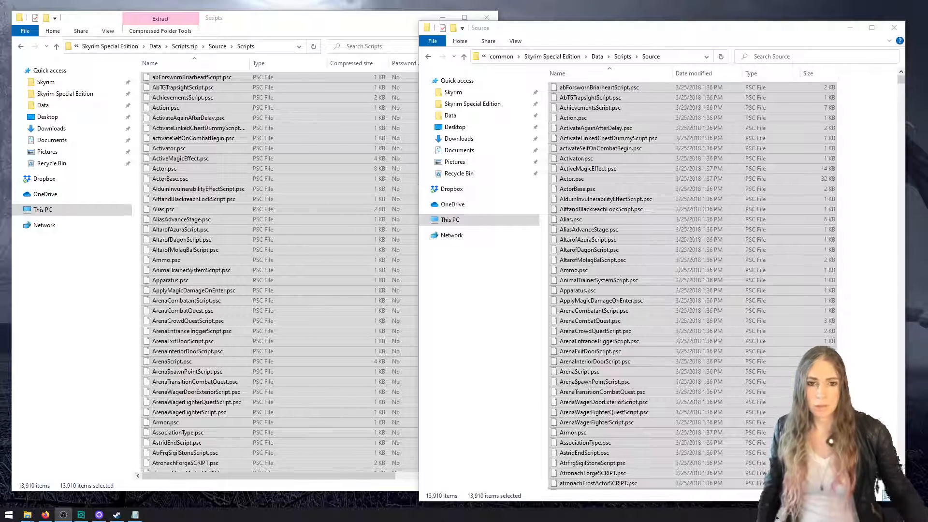
Open AnimalTrainerSystemScript.psc from the Source folder, making Notepad the default app for .psc files
click(601, 331)
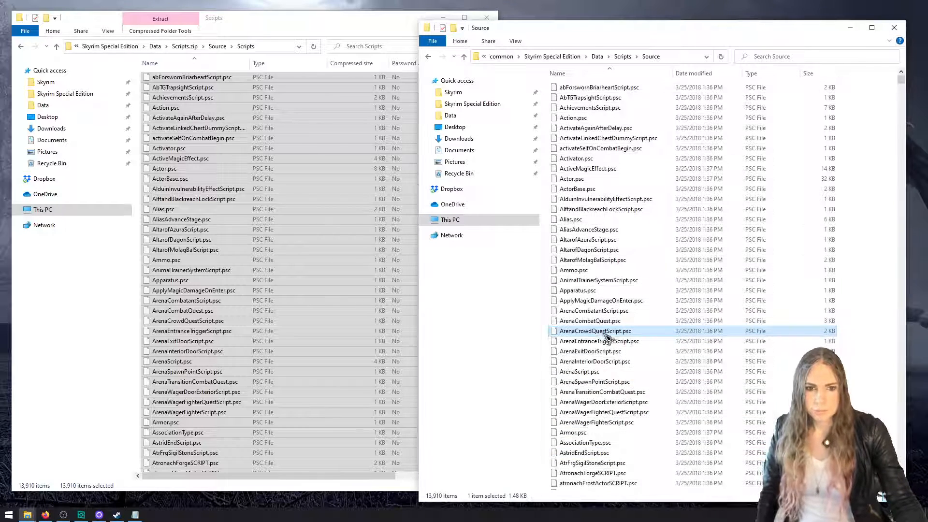
click(630, 281)
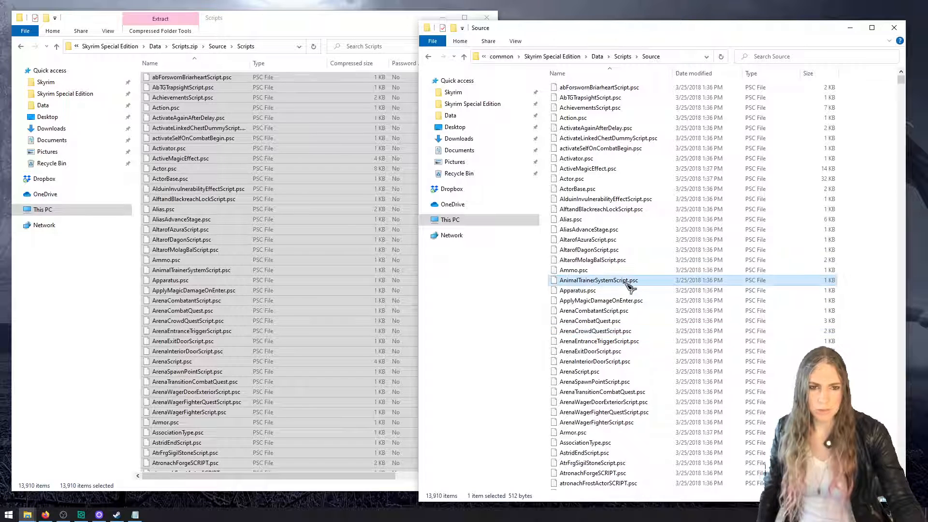
double_click(628, 282)
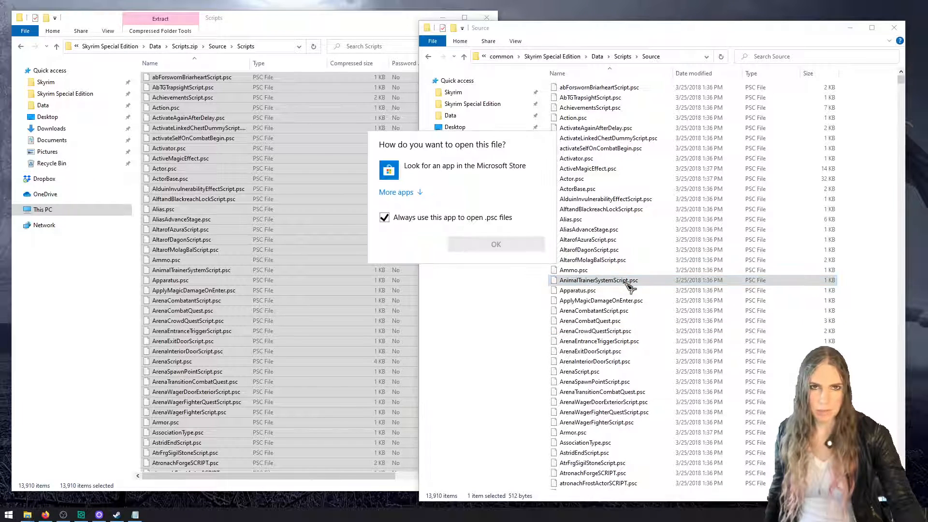
click(414, 197)
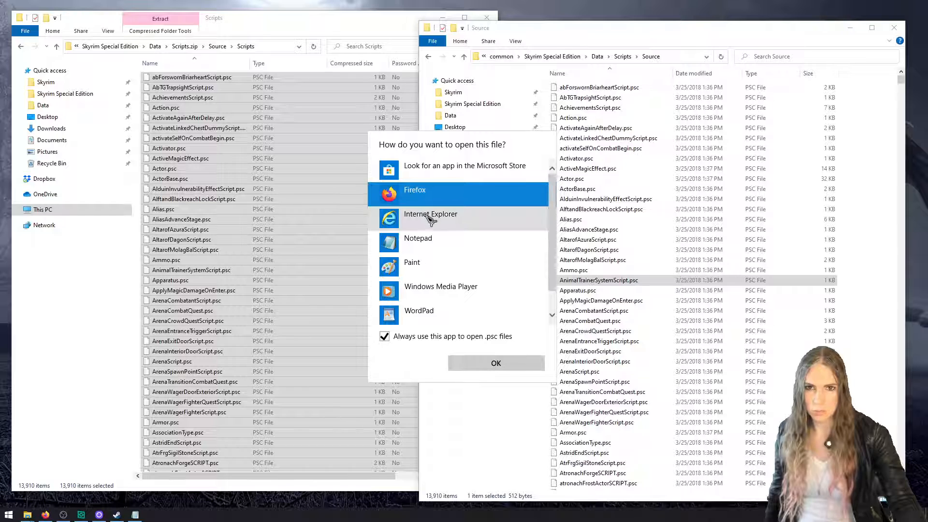
click(435, 239)
click(496, 363)
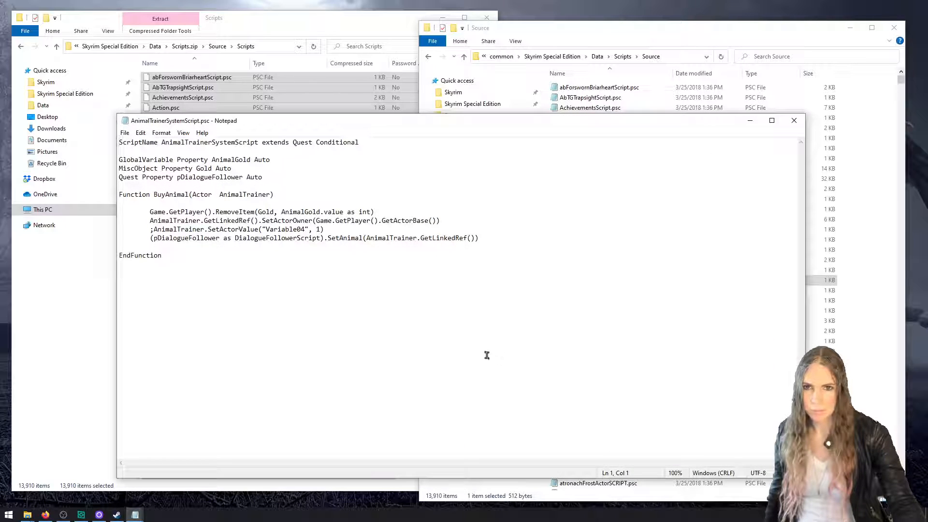
Examine the BuyAnimal function in AnimalTrainerSystemScript.psc and close the file
double_click(170, 195)
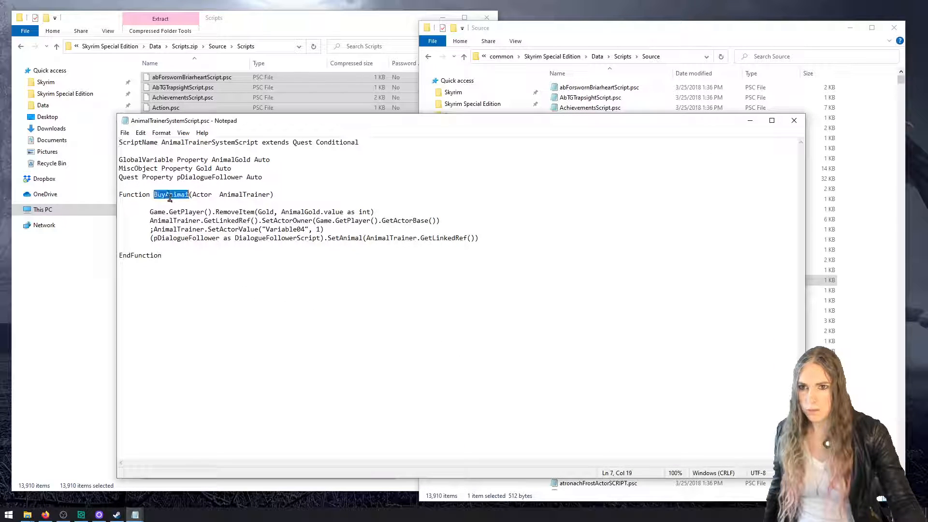
click(247, 238)
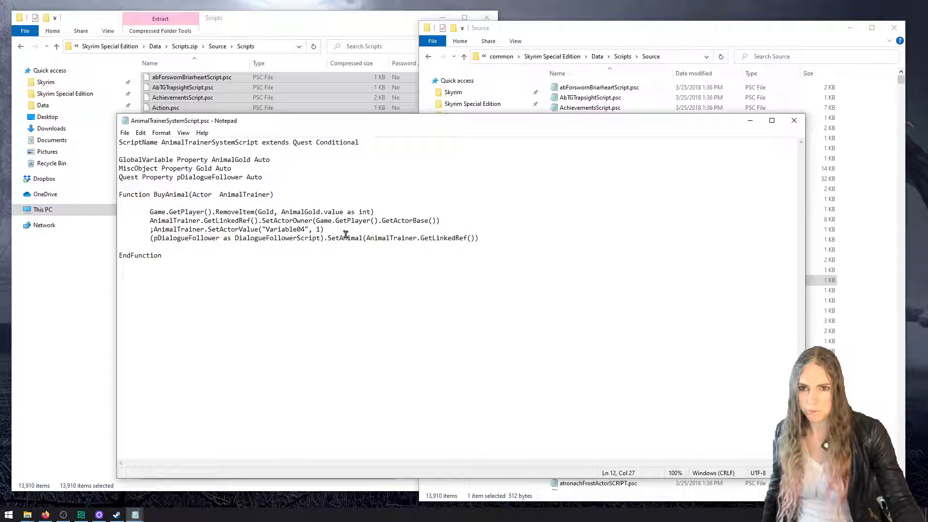
click(794, 120)
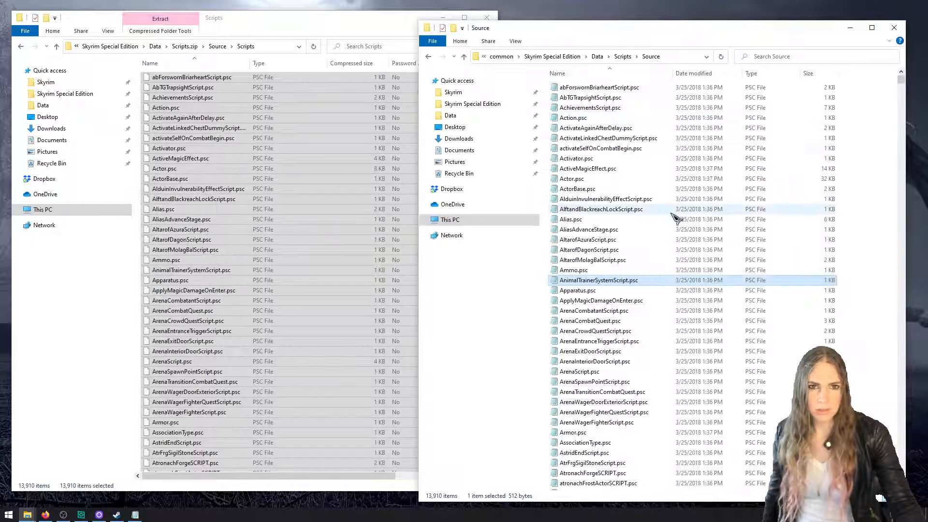
click(631, 341)
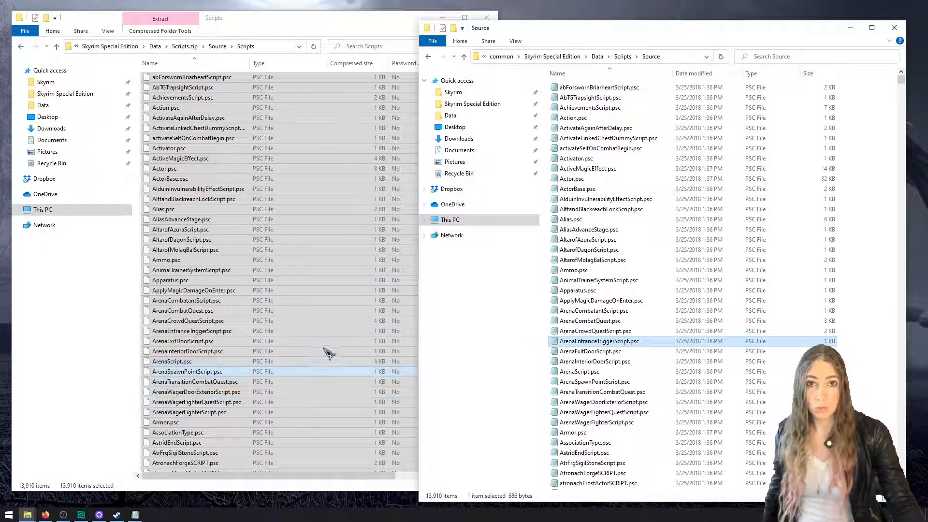
Switch to the setup notes in Notepad and review the lines on installing Creation Kit and downloading SSE Creation Kit Fixes
click(136, 515)
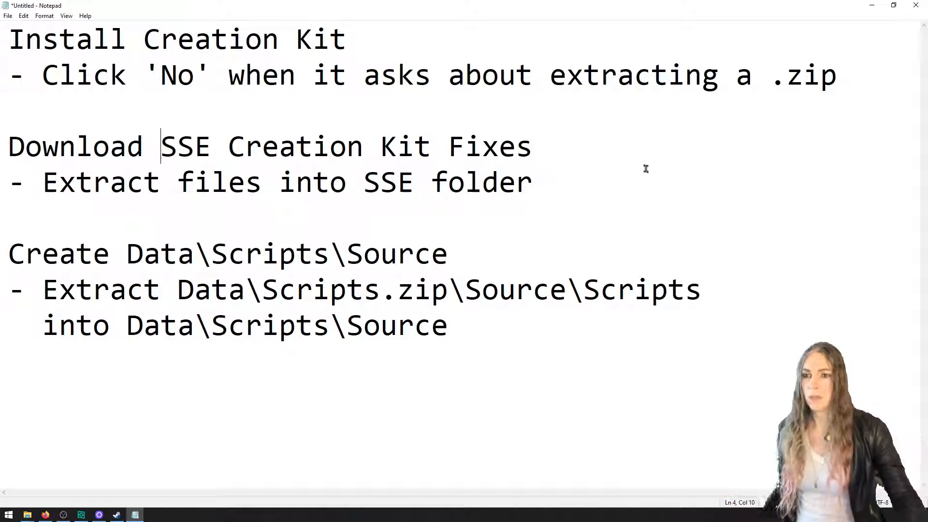
drag(349, 42, 9, 40)
drag(42, 74, 194, 75)
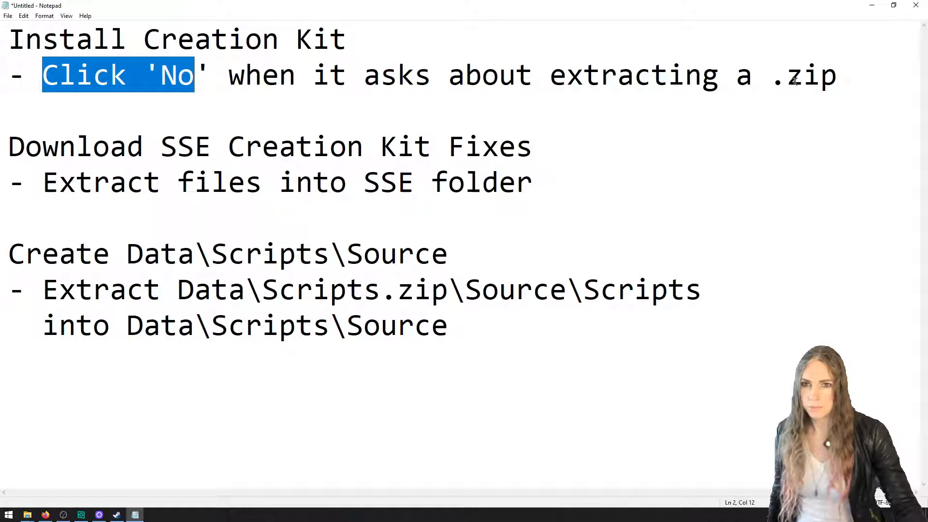
drag(839, 77, 241, 74)
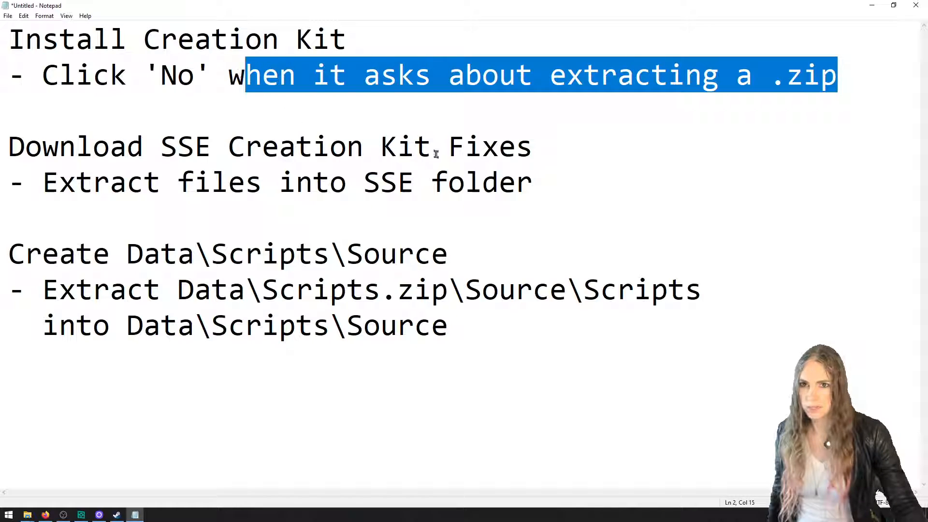
drag(534, 145, 9, 142)
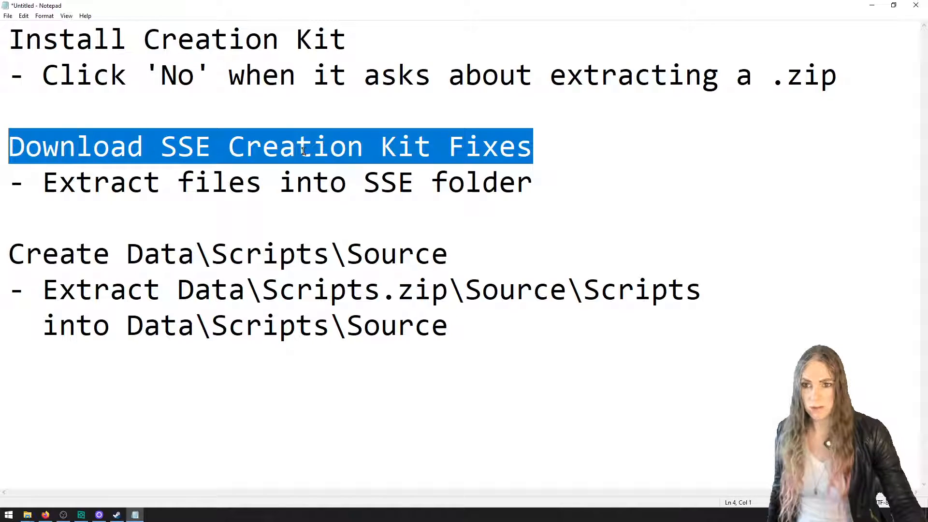
Change the Creation Kit Fixes note to "Extract 3 .dll files and 1 .ini file into SSE folder" and make the whole line fit the view
click(42, 189)
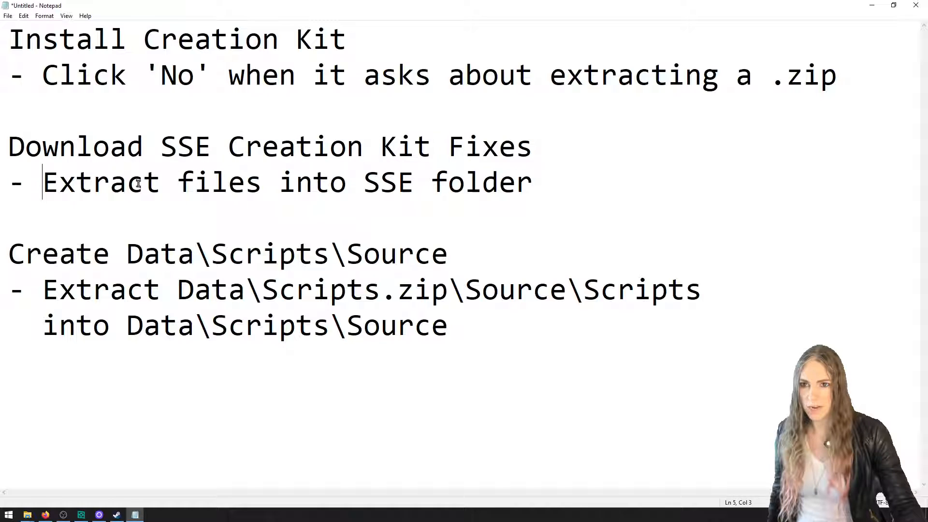
click(173, 187)
text(3 .dlk)
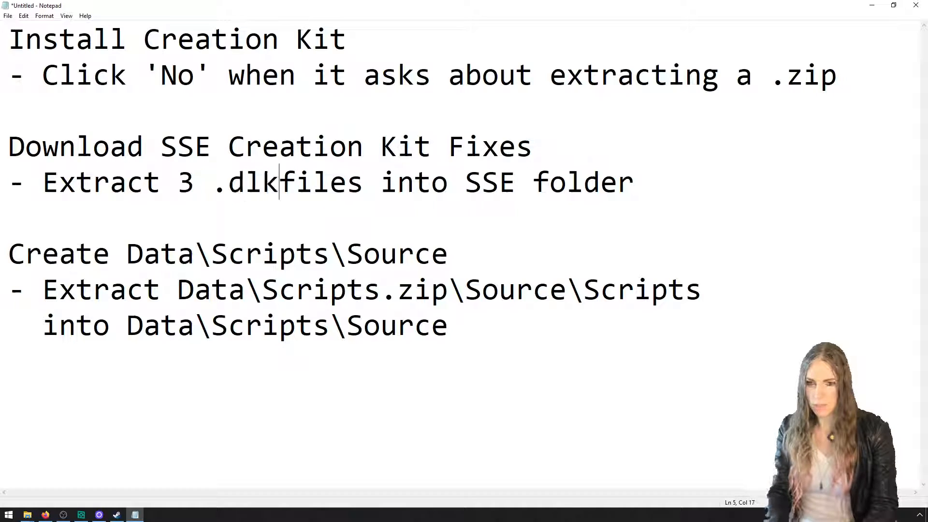
key(BackSpace)
text(kl)
key(BackSpace)
key(BackSpace)
key(BackSpace)
key(Right)
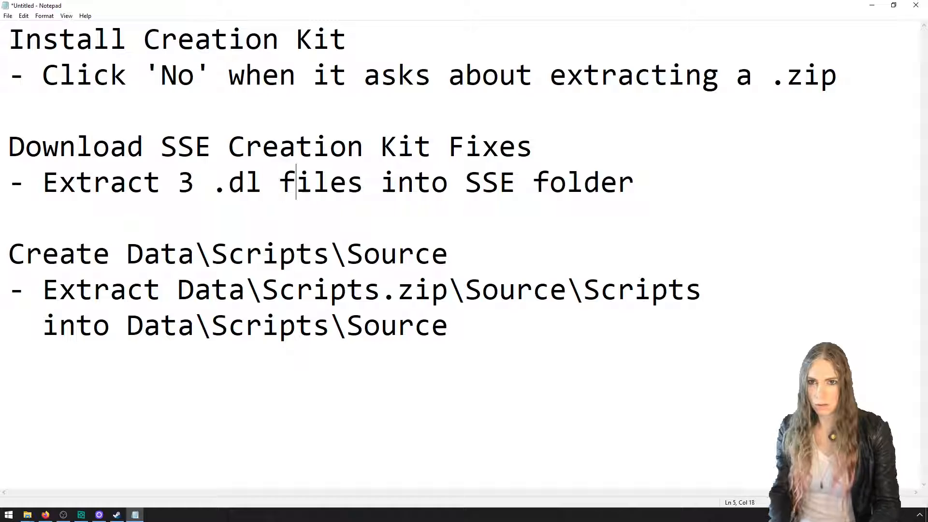
key(Left)
key(Left)
text(l)
key(Right)
key(Right)
key(Right)
key(Right)
key(Right)
key(Right)
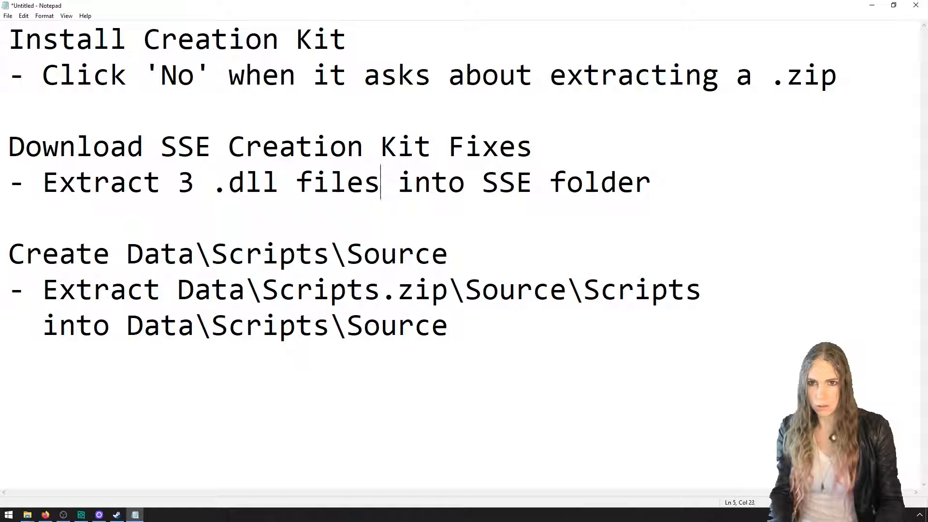
text(and 1 .ini file)
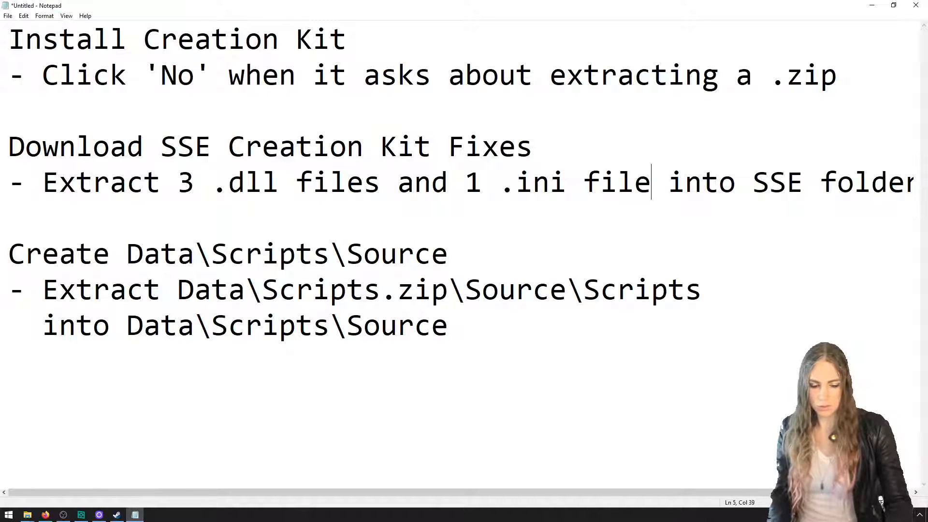
key(ctrl+minus)
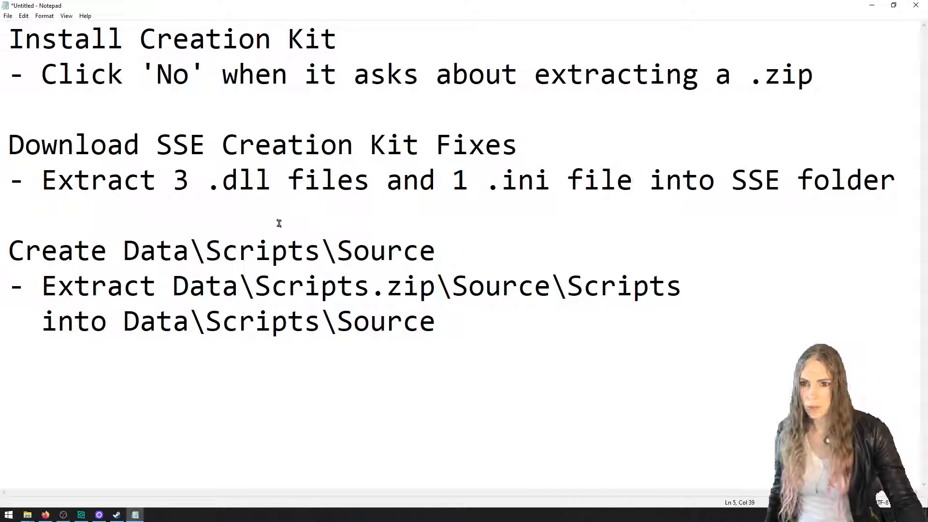
Review the script source notes and append "\*.psc" to the path Data\Scripts.zip\Source\Scripts
drag(139, 250, 370, 251)
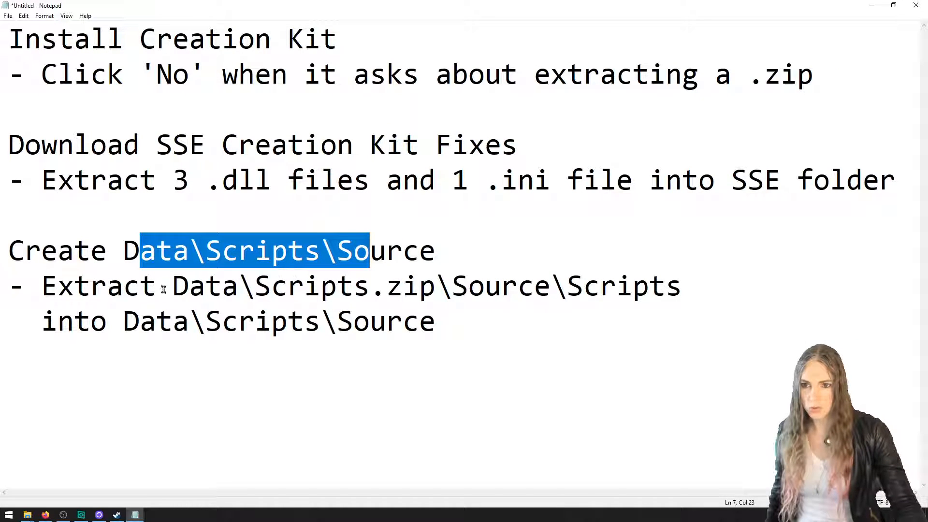
drag(255, 286, 317, 285)
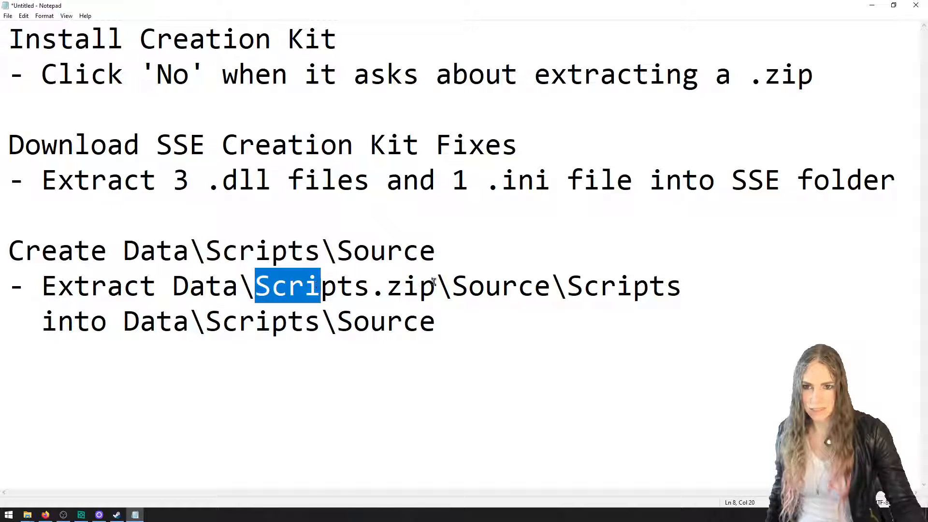
drag(434, 285, 272, 286)
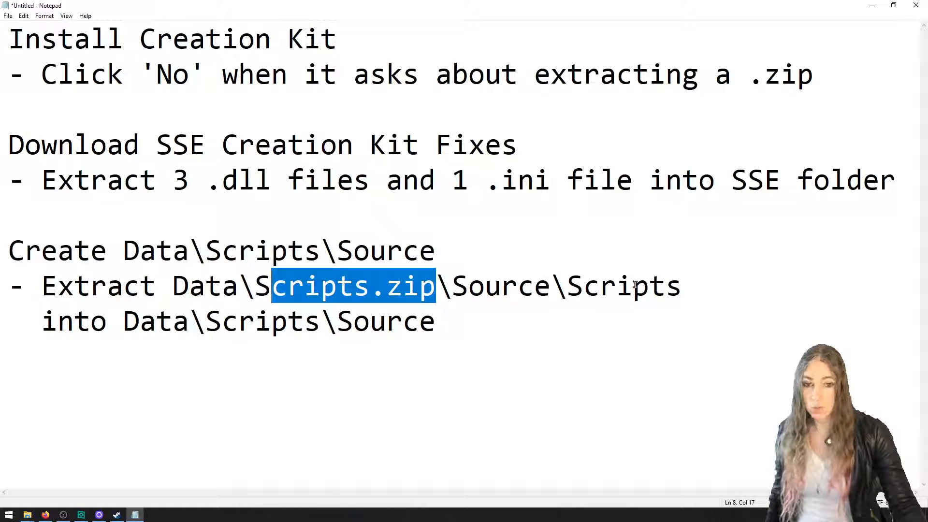
click(679, 286)
text(\*)
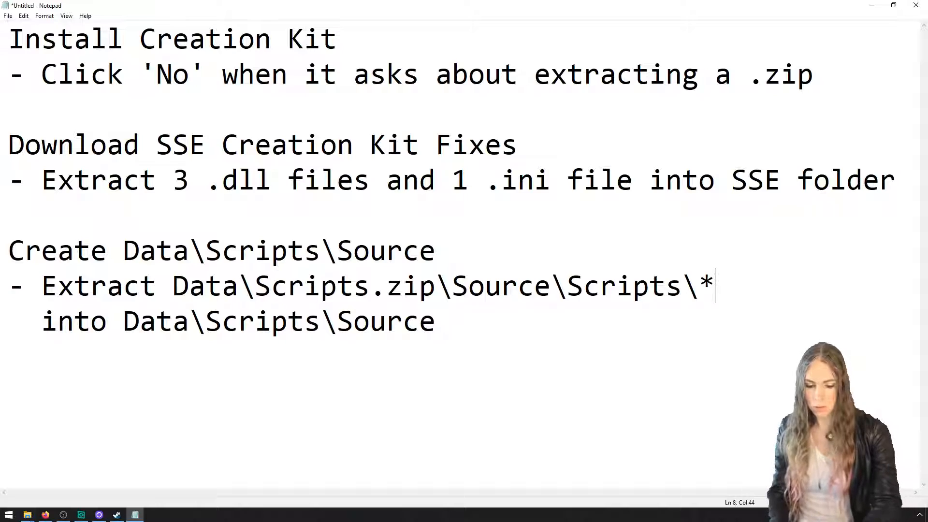
text(.posc)
key(BackSpace)
key(BackSpace)
key(BackSpace)
text(sc)
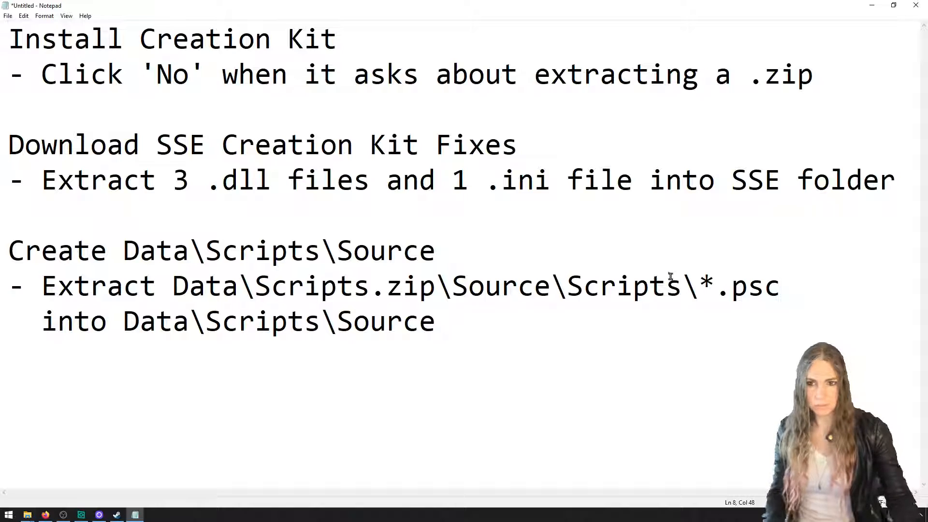
Add a note line "- Extract Data\Script.zip\DialogueViews\*.xml" below the script source notes
click(489, 341)
key(Return)
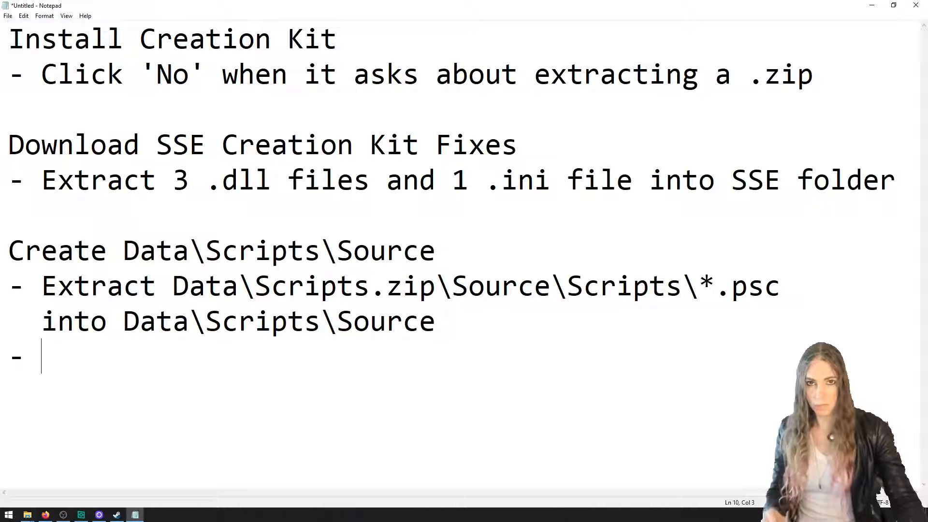
text(- Extract )
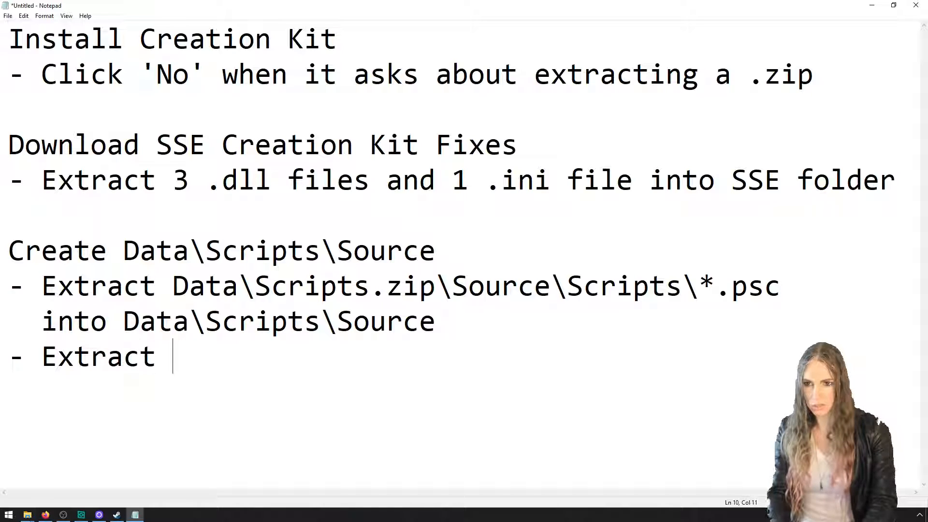
text(Data\Script.zip\Dat)
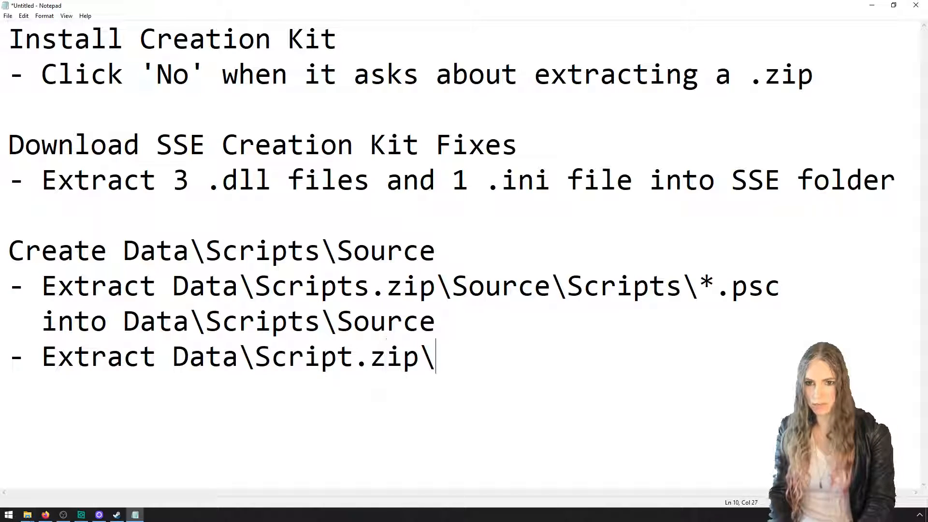
key(BackSpace)
key(BackSpace)
text(ialog)
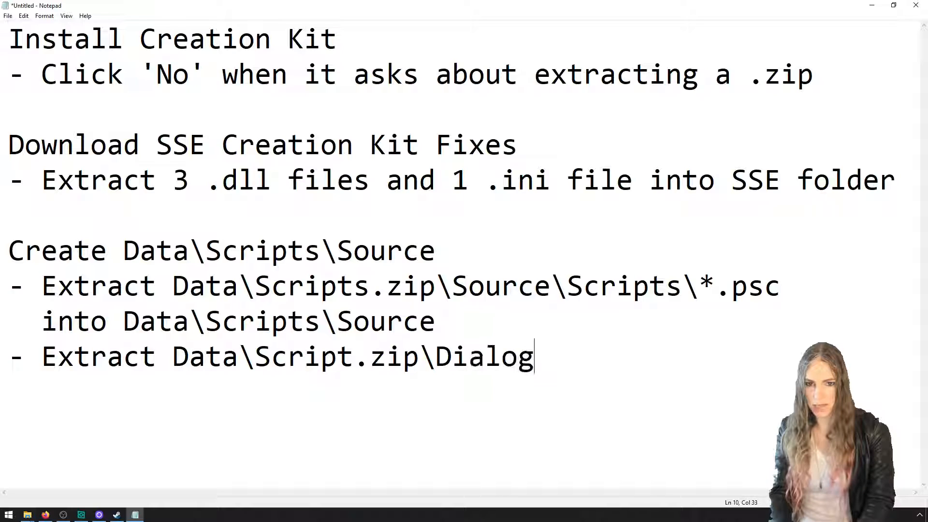
text(ueViews)
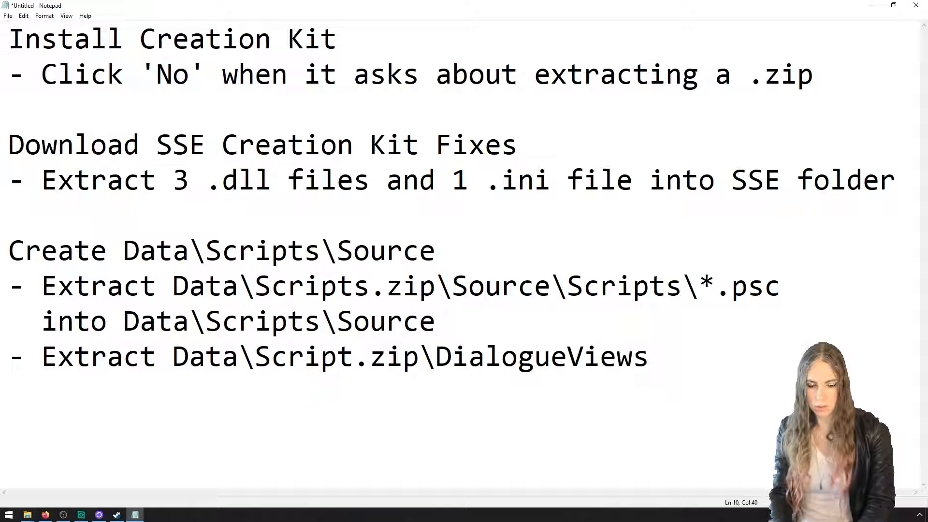
text(\*.xml)
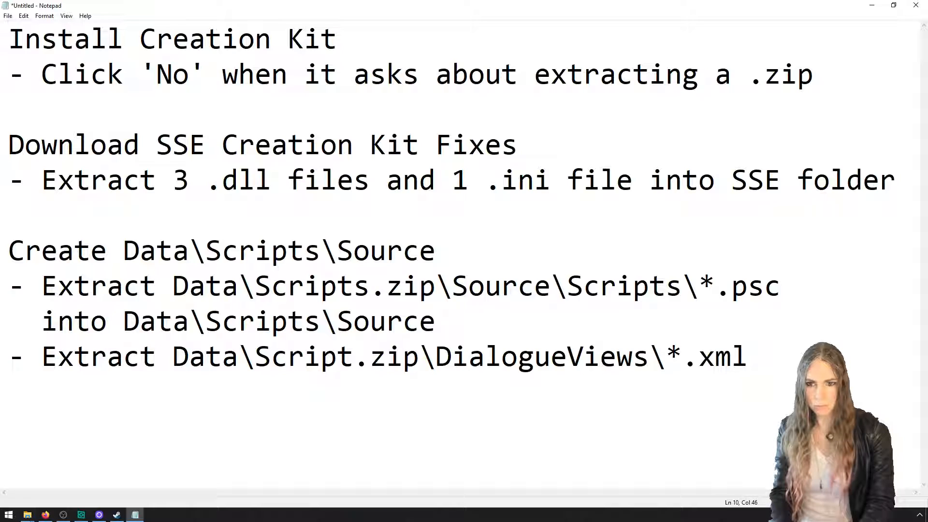
Add the continuation line "into Data\" and shorten the path above it to end at DialogueViews\
key(Return)
key(Tab)
key(BackSpace)
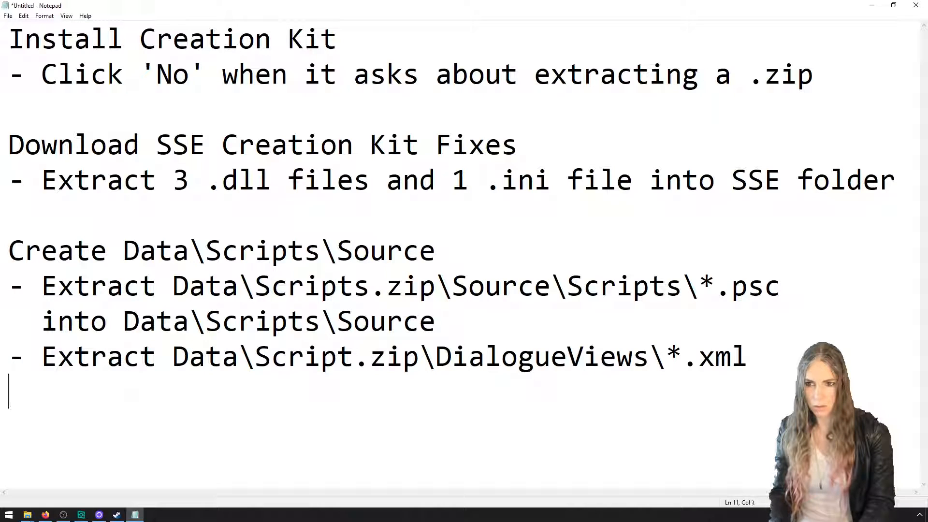
key(BackSpace)
text(into Data\)
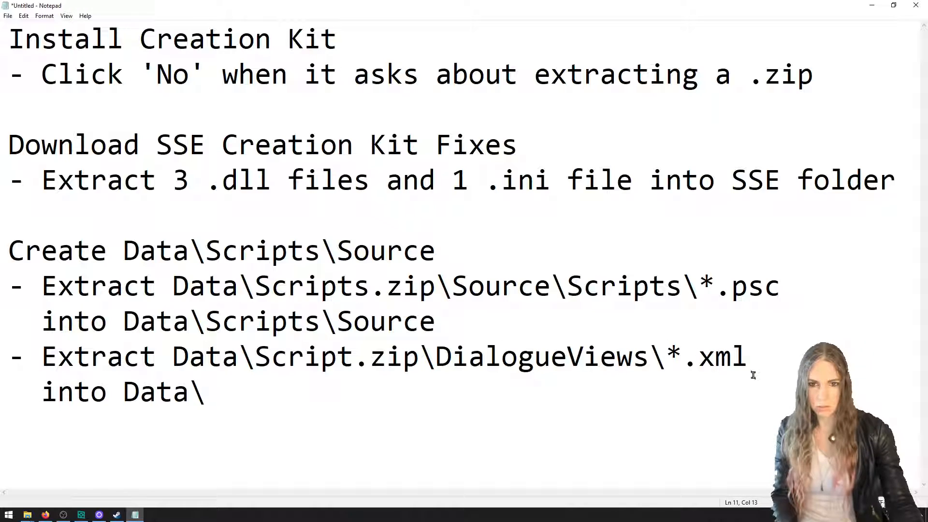
drag(751, 373, 668, 360)
key(BackSpace)
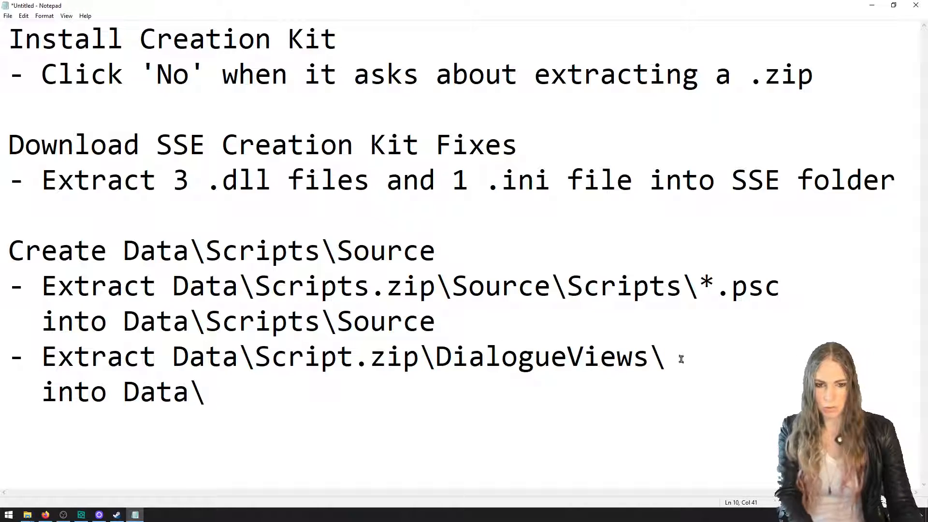
Switch to File Explorer and open the root of Scripts.zip in the Data folder
click(27, 514)
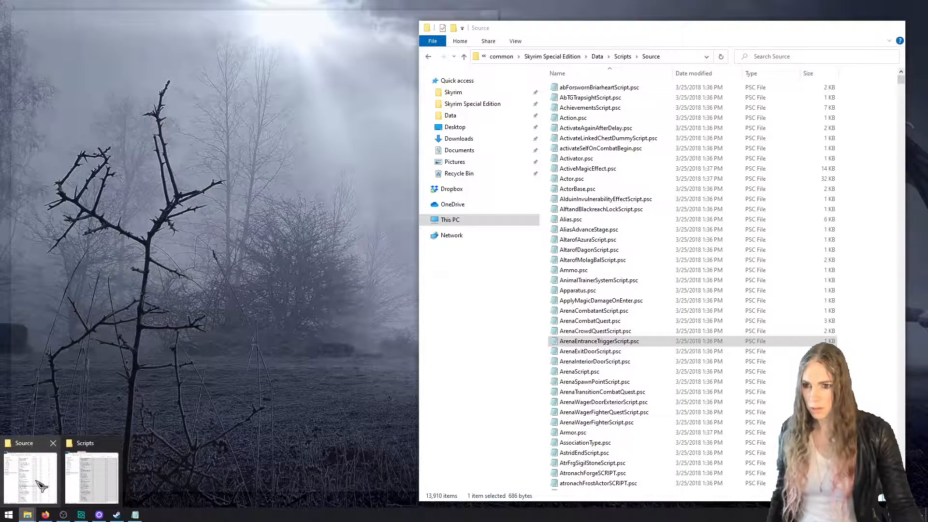
click(41, 484)
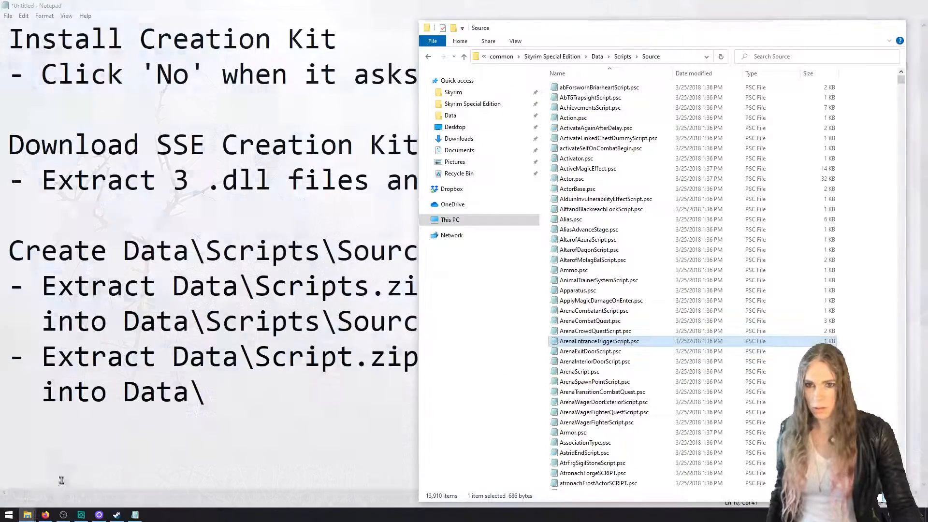
click(124, 466)
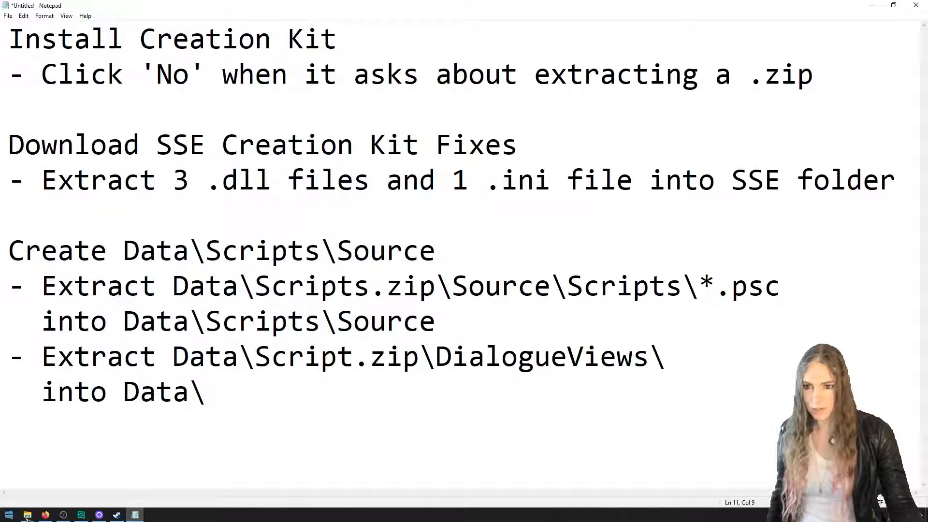
click(26, 514)
mouse_move(27, 515)
click(85, 488)
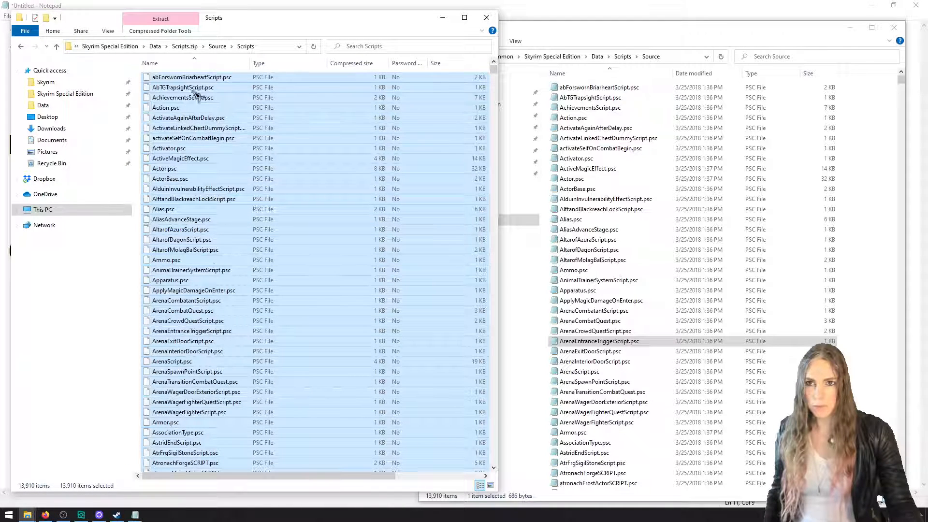
click(156, 46)
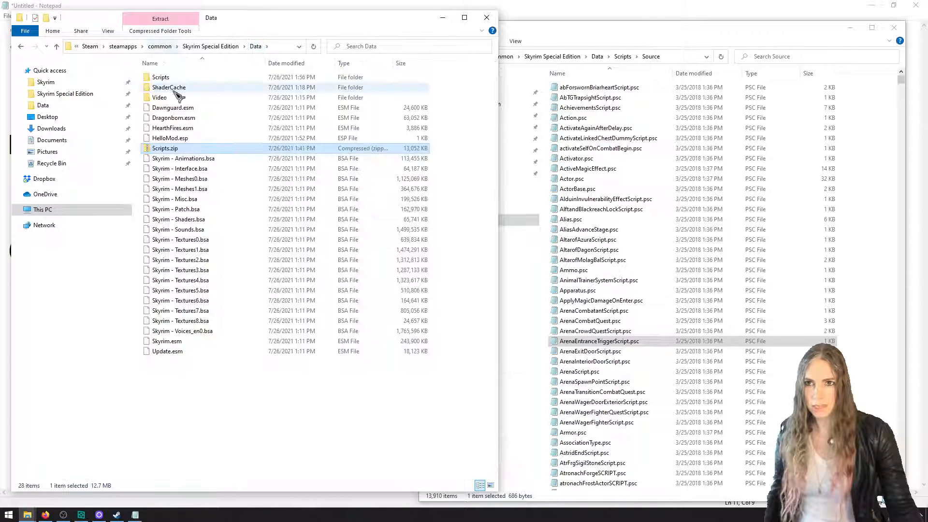
double_click(207, 148)
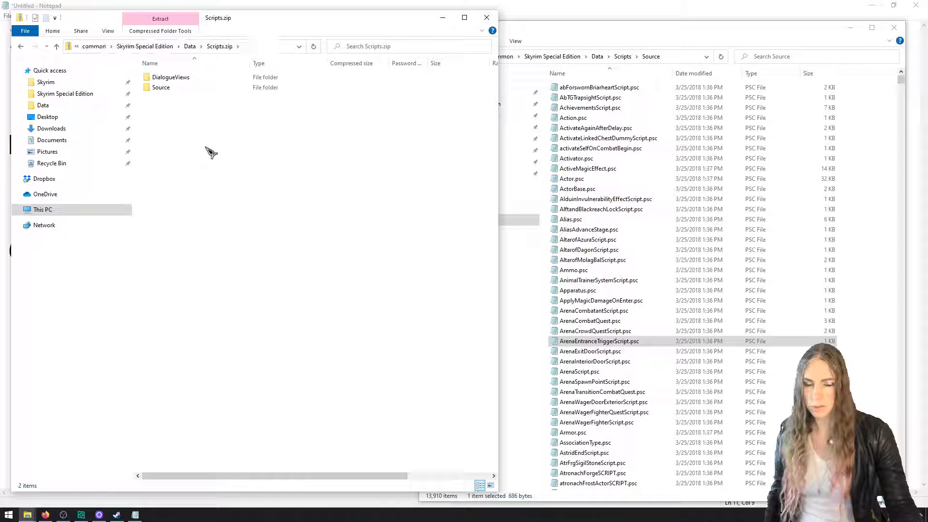
double_click(161, 88)
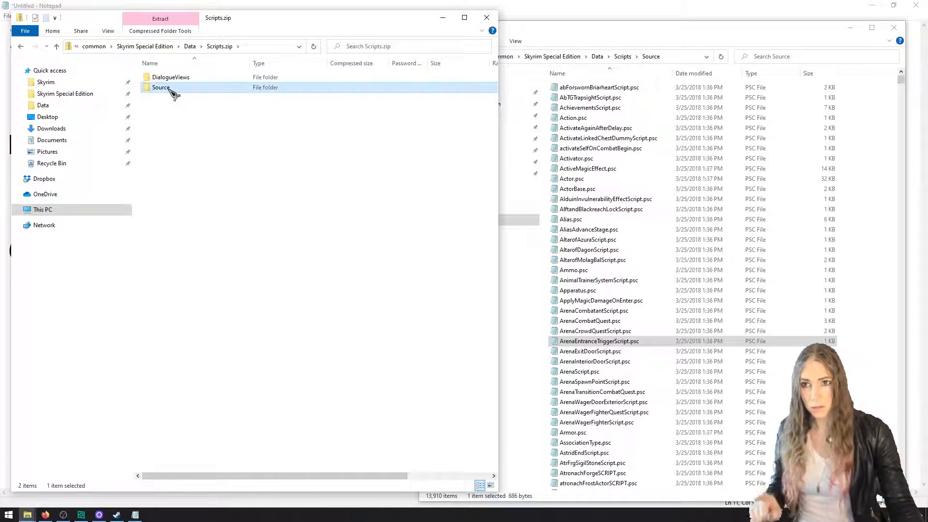
click(21, 46)
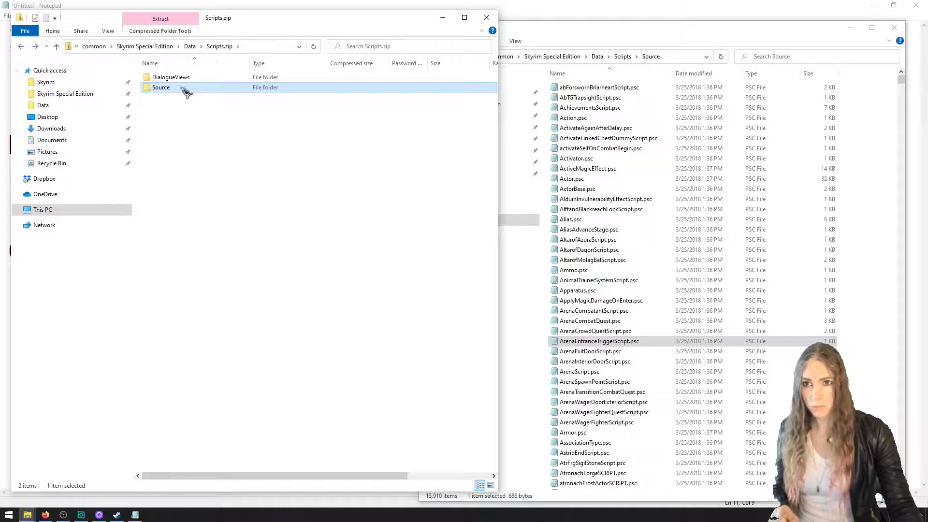
Show the Skyrim Special Edition Data folder in the other window and extract the DialogueViews folder from Scripts.zip into it
click(660, 29)
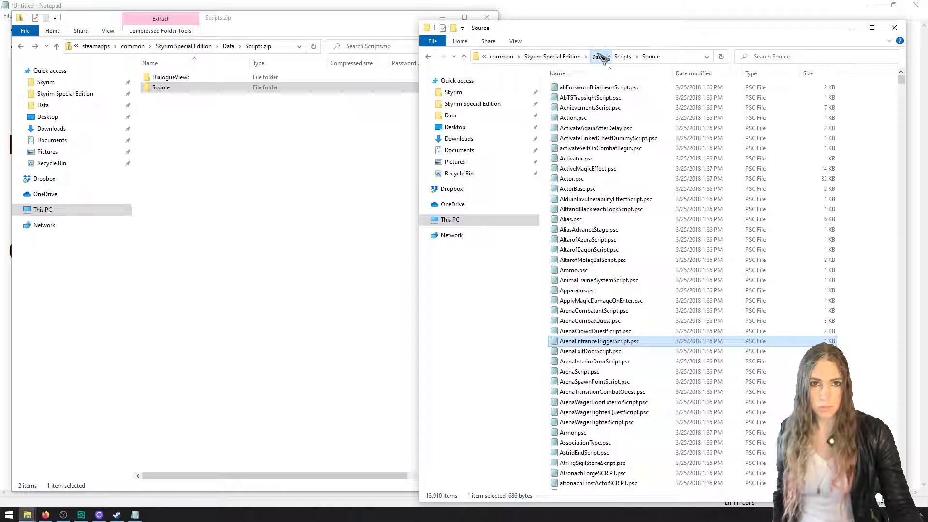
click(599, 56)
click(363, 225)
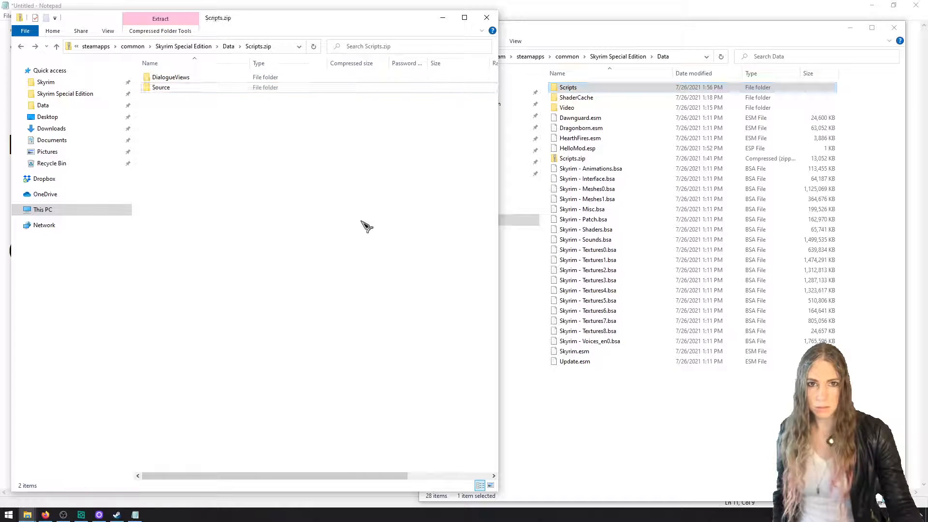
double_click(596, 87)
double_click(596, 87)
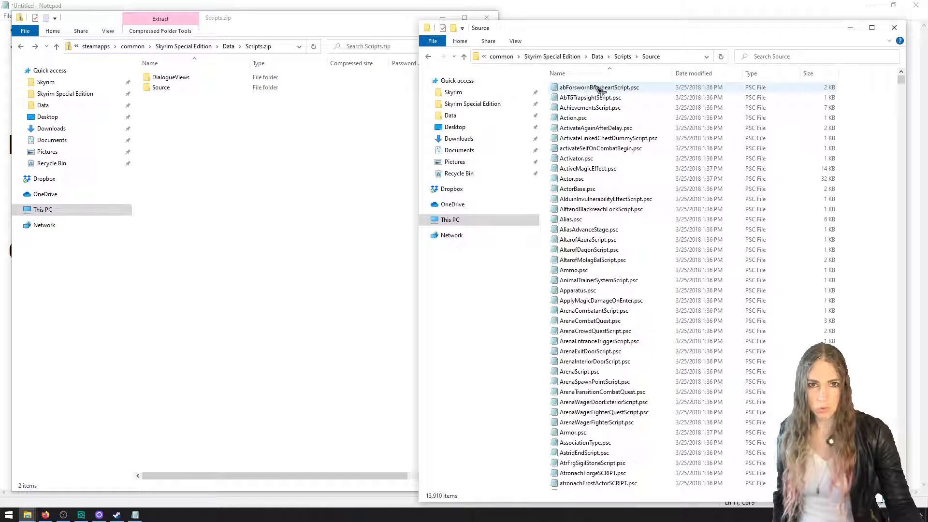
click(597, 56)
click(184, 81)
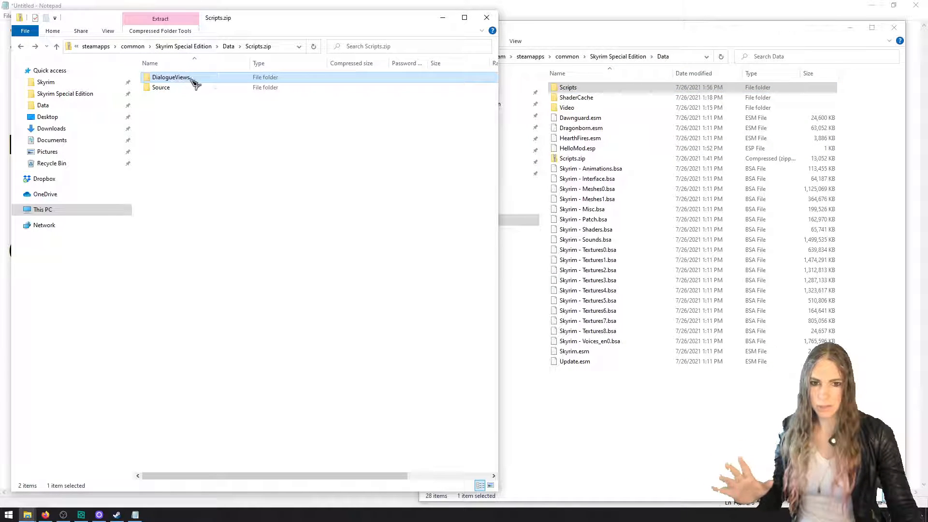
drag(185, 81, 719, 428)
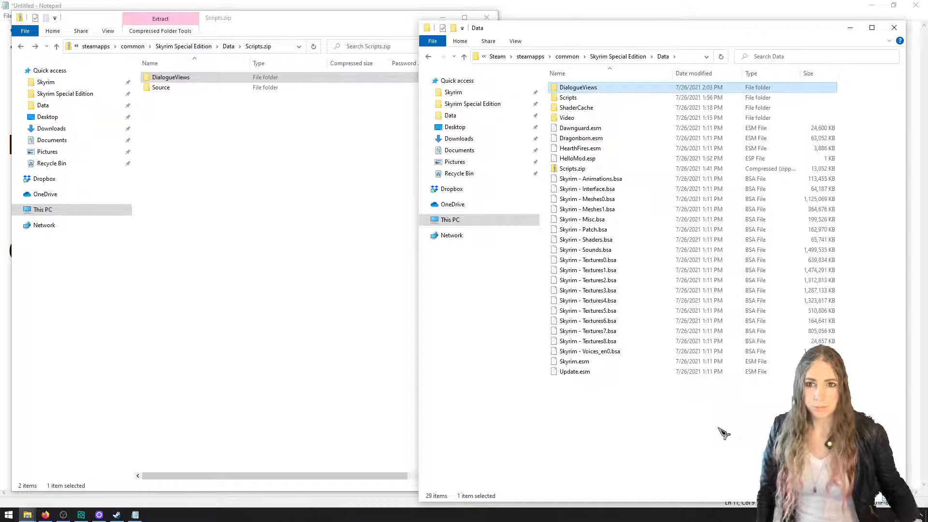
Reopen Scripts.zip from Data, create a folder named Source in the Data folder and open it
click(216, 245)
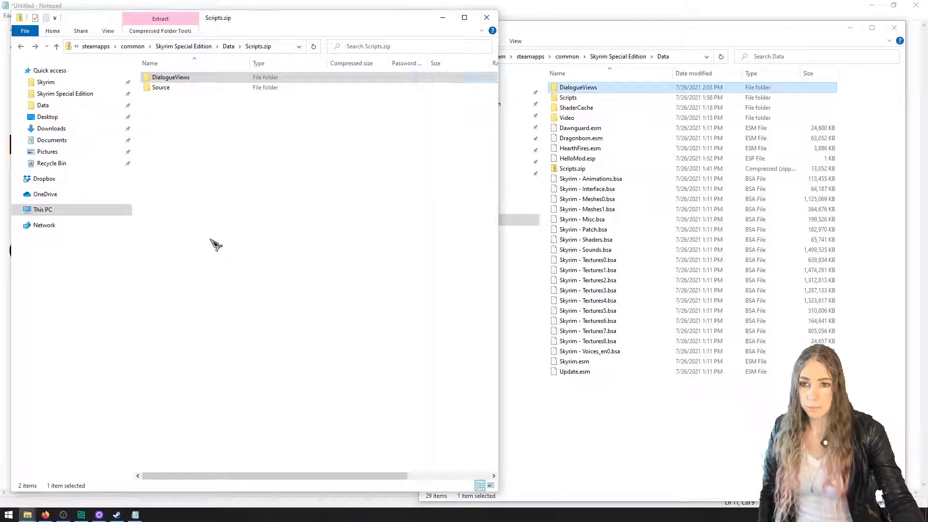
click(230, 47)
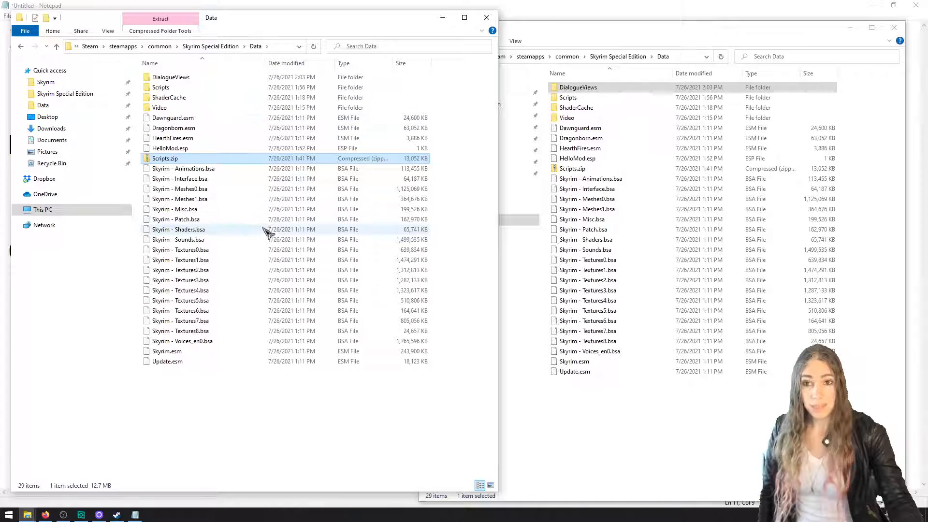
double_click(204, 158)
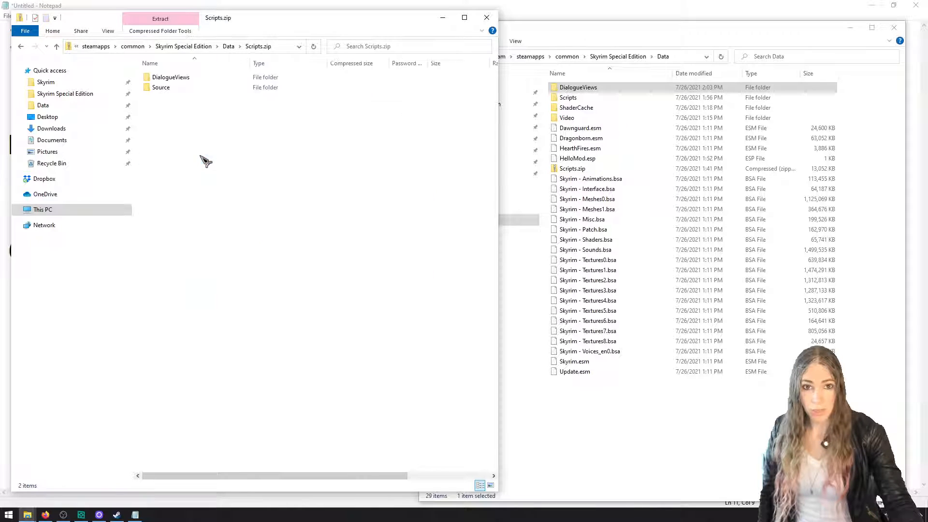
click(619, 407)
right_click(615, 405)
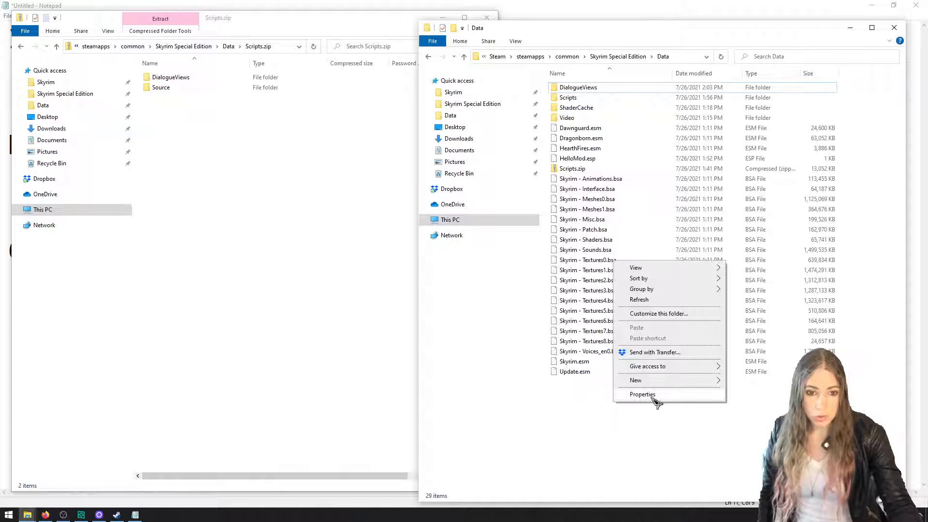
click(735, 380)
text(Source)
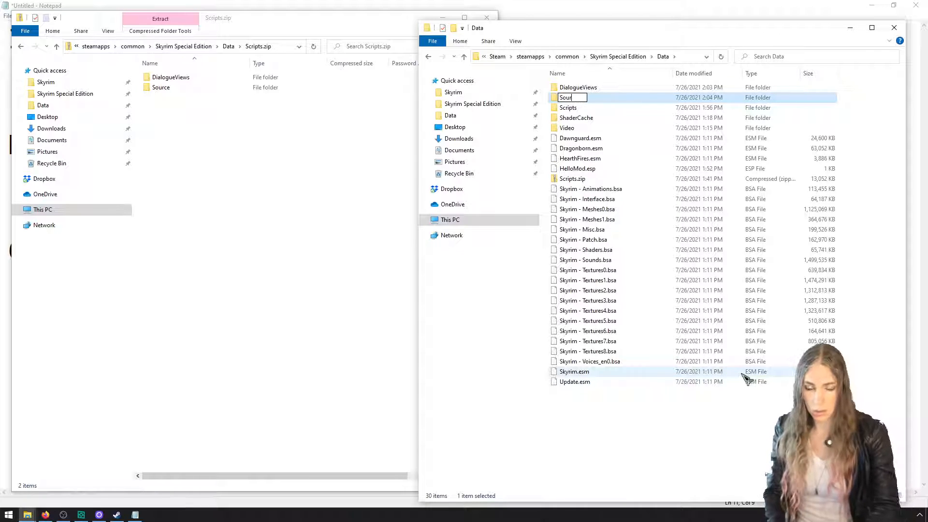
key(Return)
key(Return)
Create a Scripts subfolder inside Data\Source and open it
right_click(747, 378)
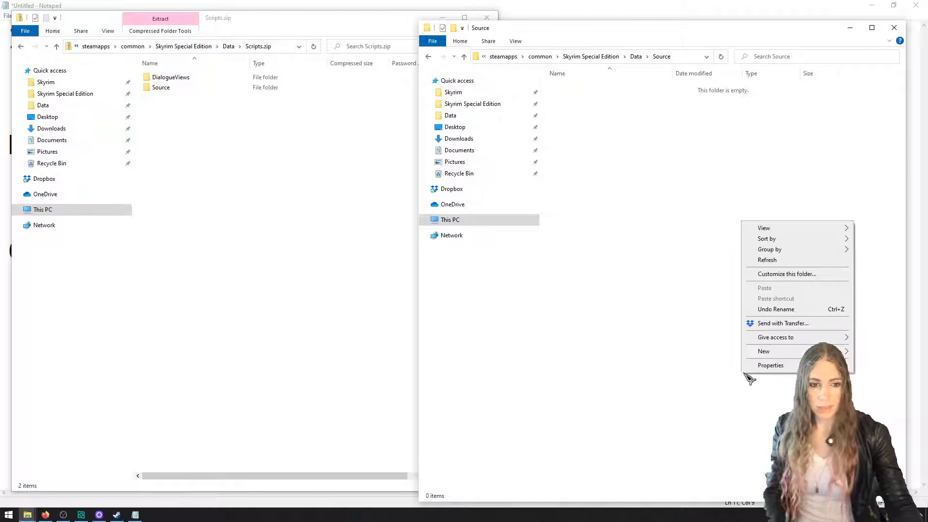
mouse_move(762, 355)
click(642, 353)
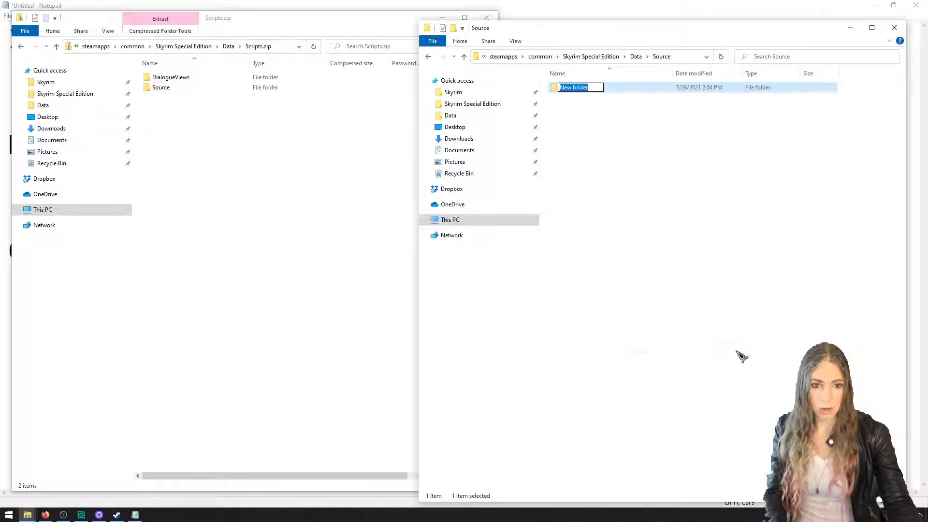
text(Scripts)
key(Return)
key(Return)
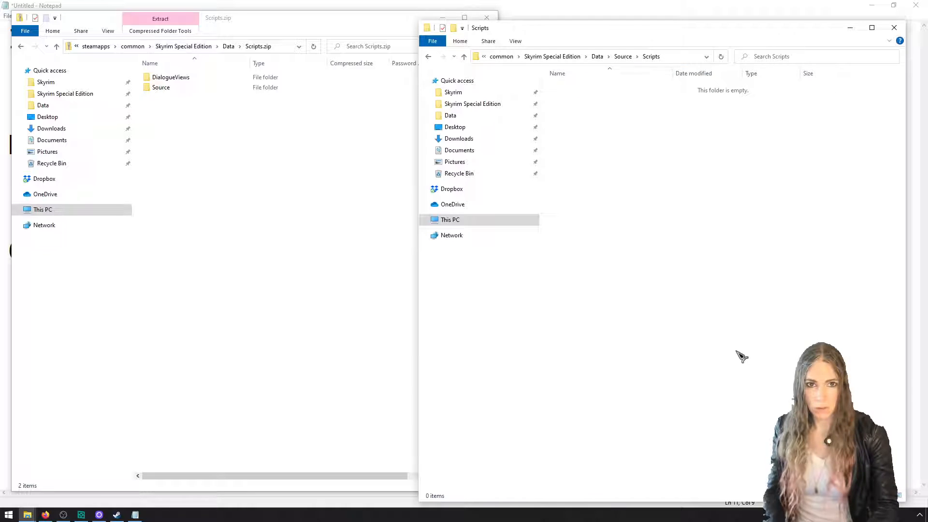
Check the Data\Scripts\Source folder, return to Data and delete its Source folder
click(597, 56)
double_click(599, 98)
double_click(599, 90)
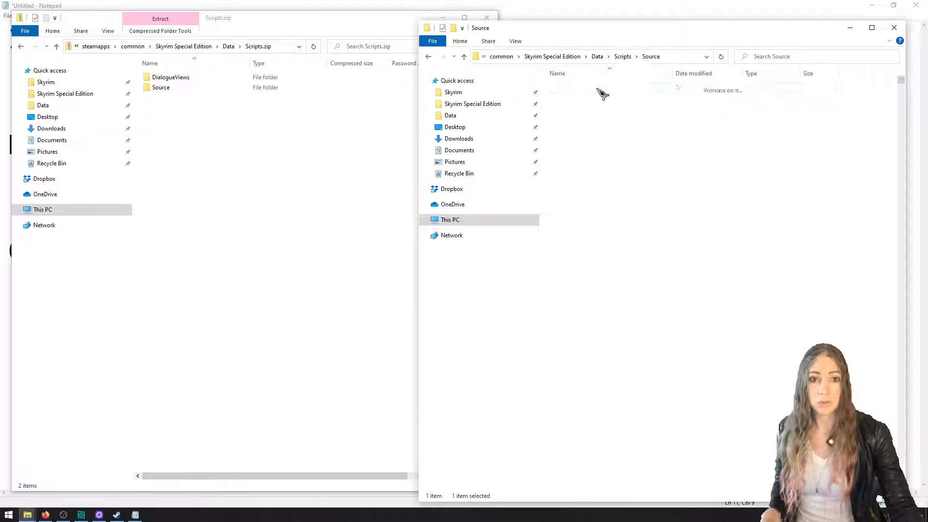
click(429, 56)
click(428, 57)
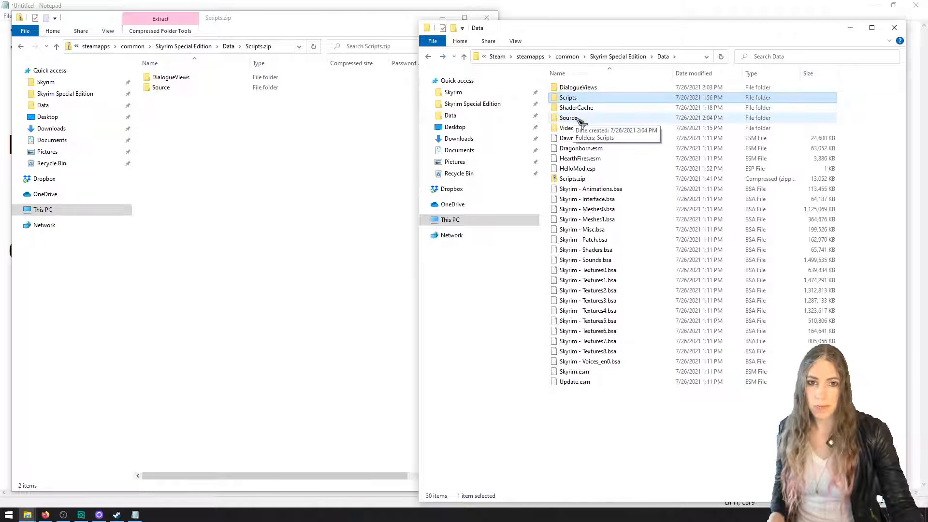
click(578, 118)
key(Delete)
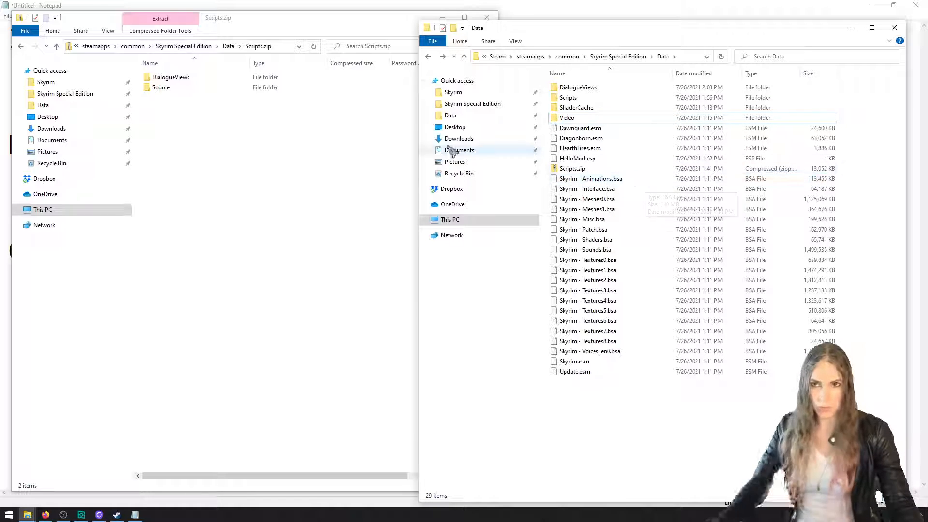
Close the Scripts.zip window and add the line "Create SSE CreationKitCustom.ini" at the end of the setup notes
click(370, 155)
click(487, 17)
click(261, 302)
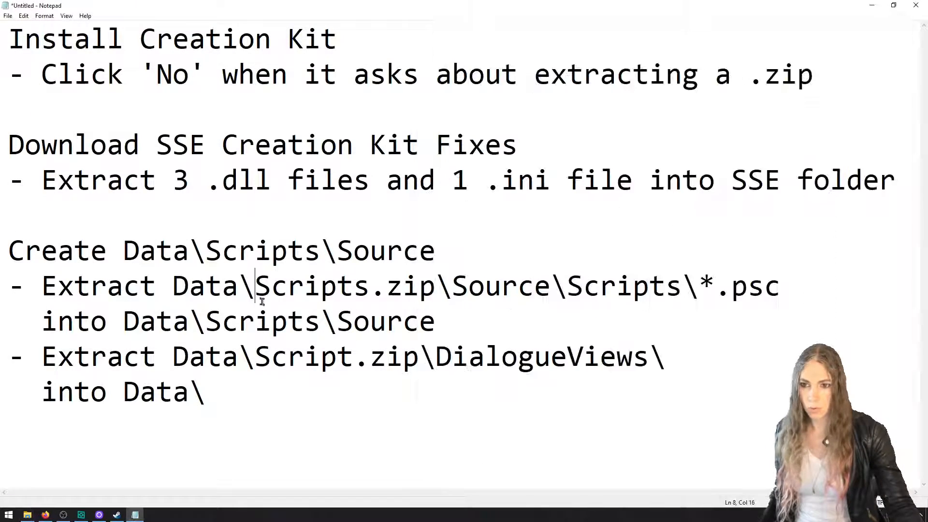
ctrl+scroll(262, 302, down, 2)
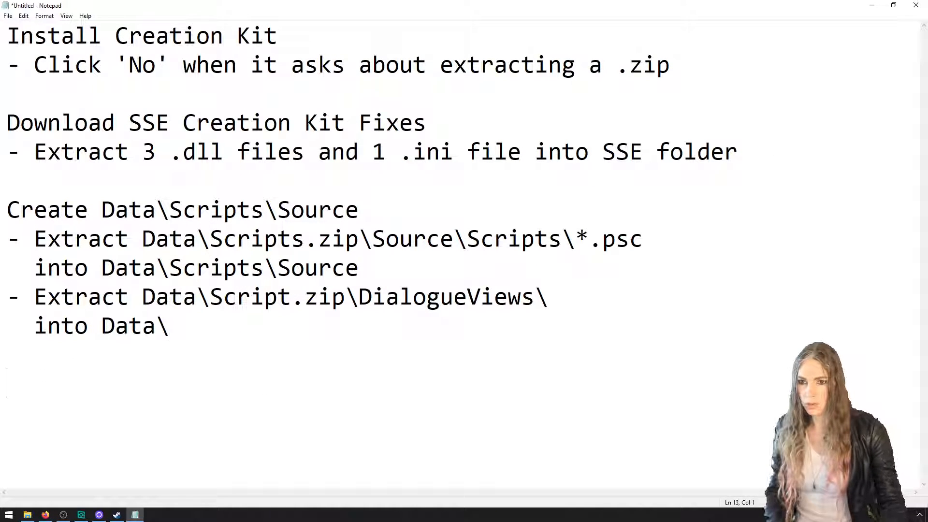
text(reate )
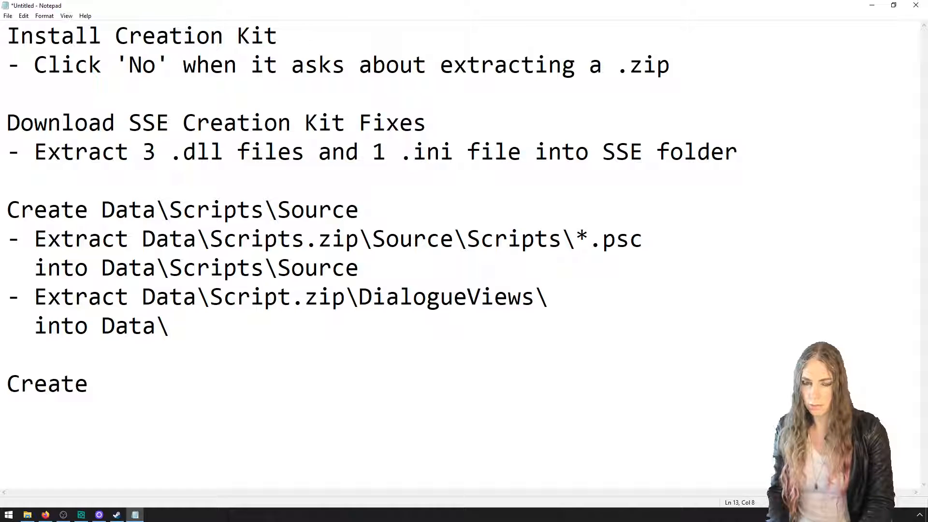
text(SSE)
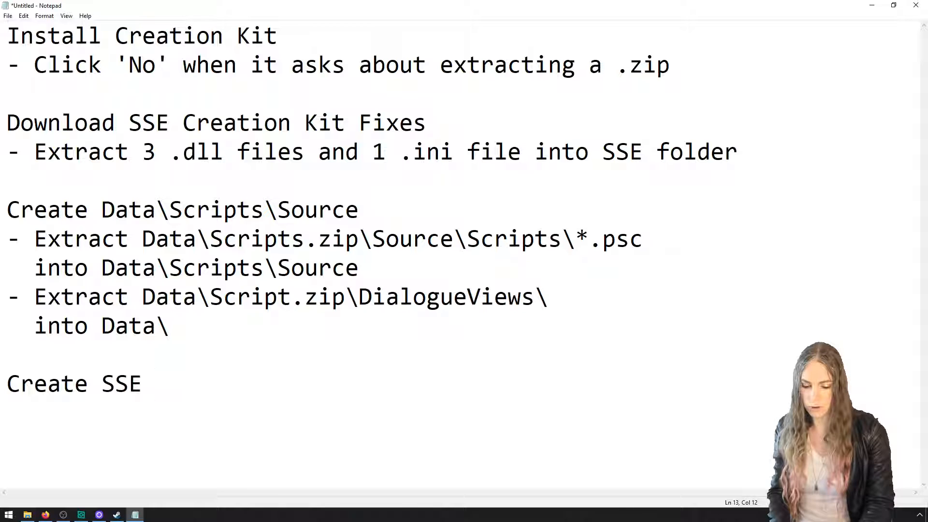
text( CreationK)
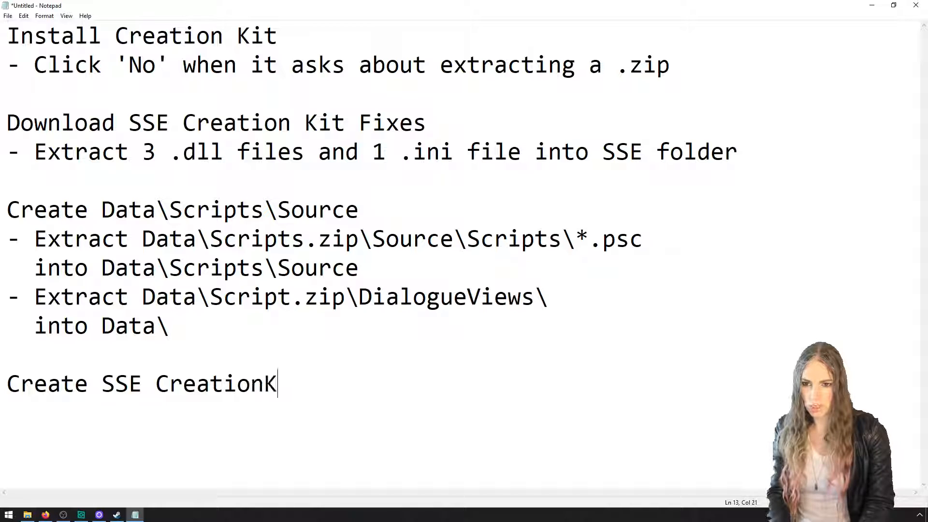
text(itCustom.ini)
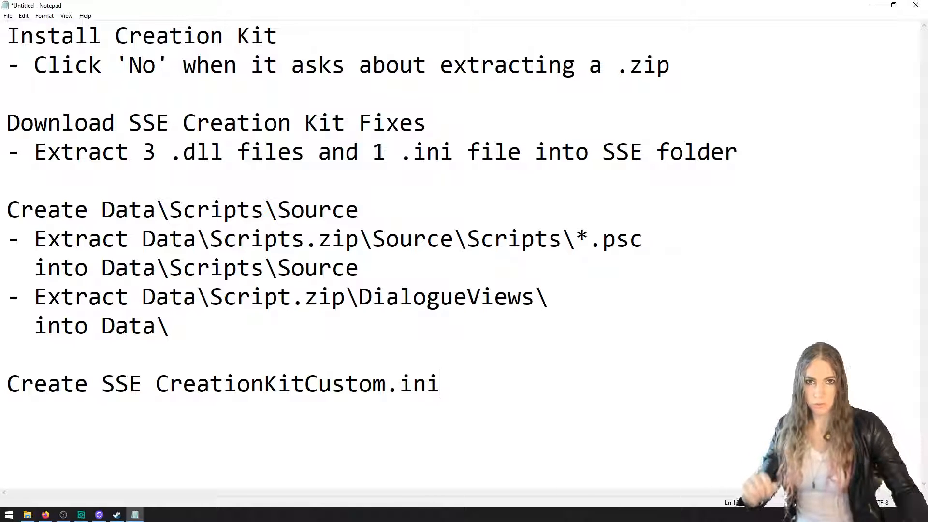
Switch to Firefox and go to the gist.github.com site
key(alt+Tab)
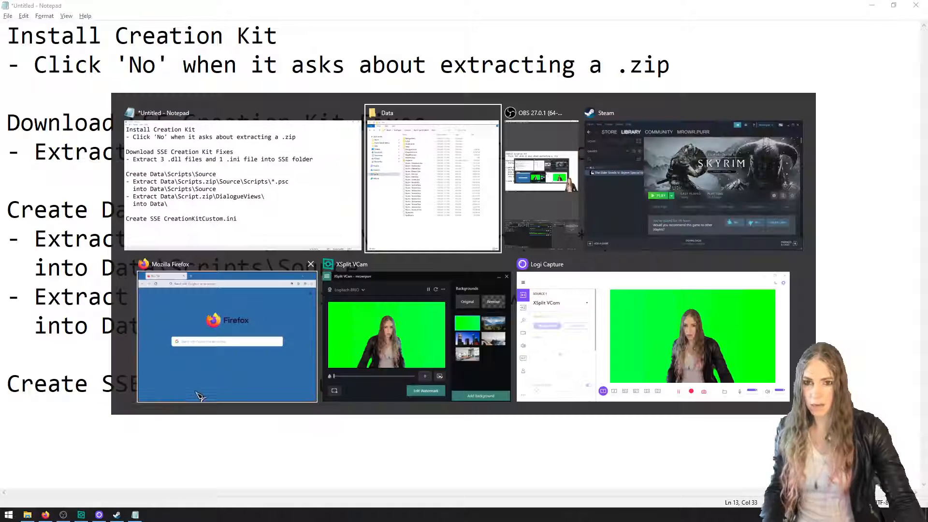
key(alt+Tab)
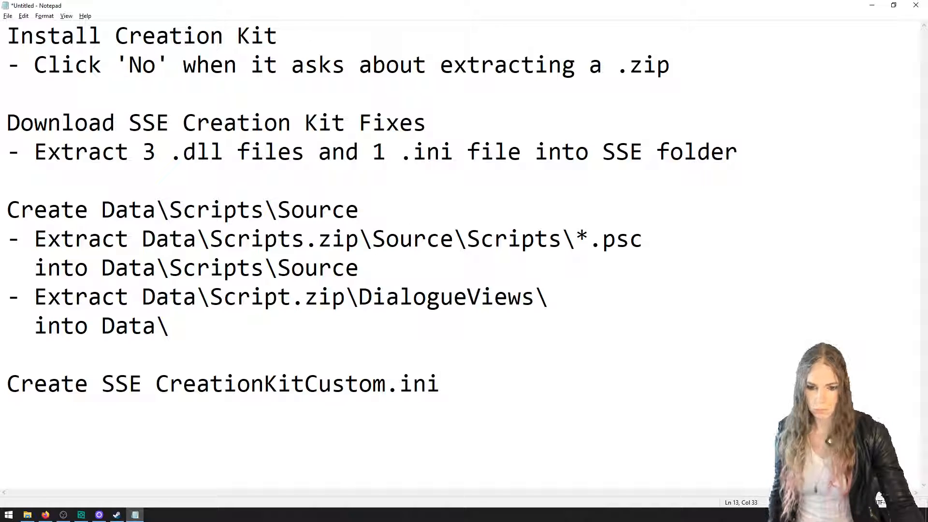
key(alt+Tab)
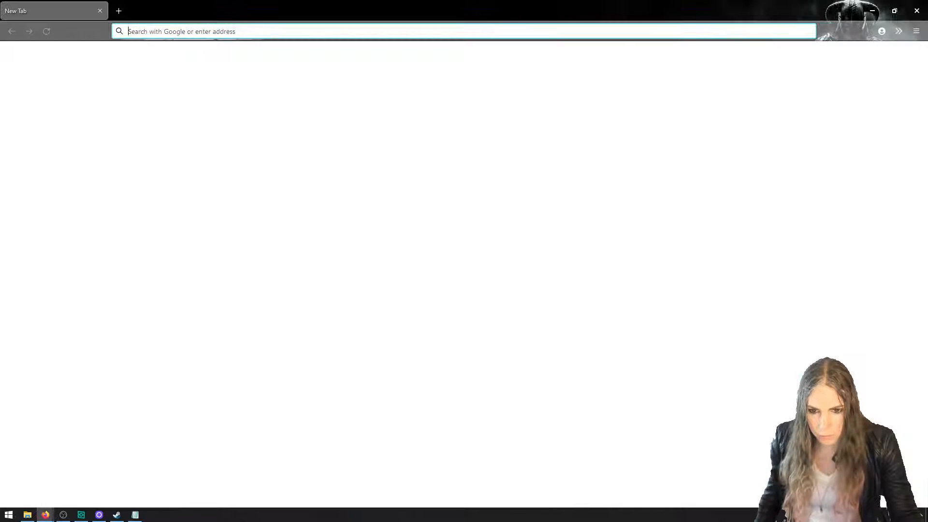
text(gis)
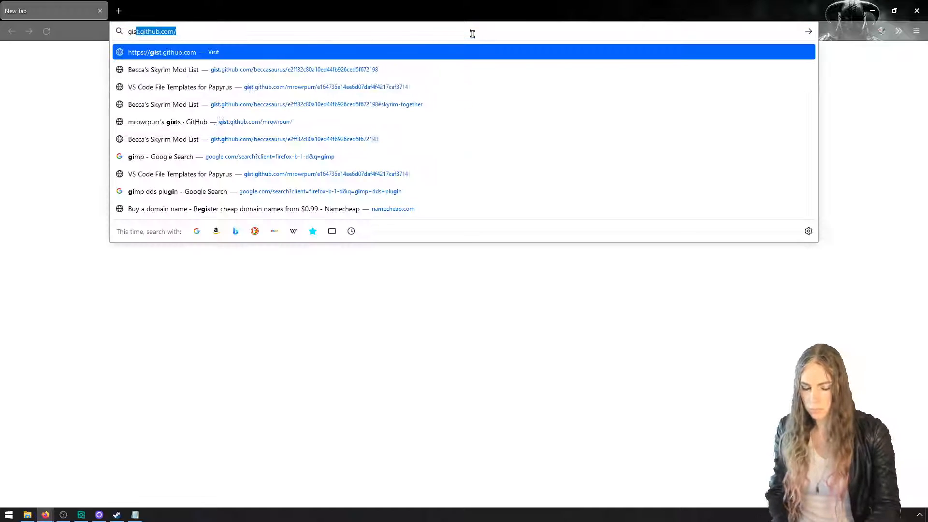
key(Return)
Go to gist.github.com/mrowrpurr and open the CreationKitCustom.ini gist
click(472, 33)
click(472, 33)
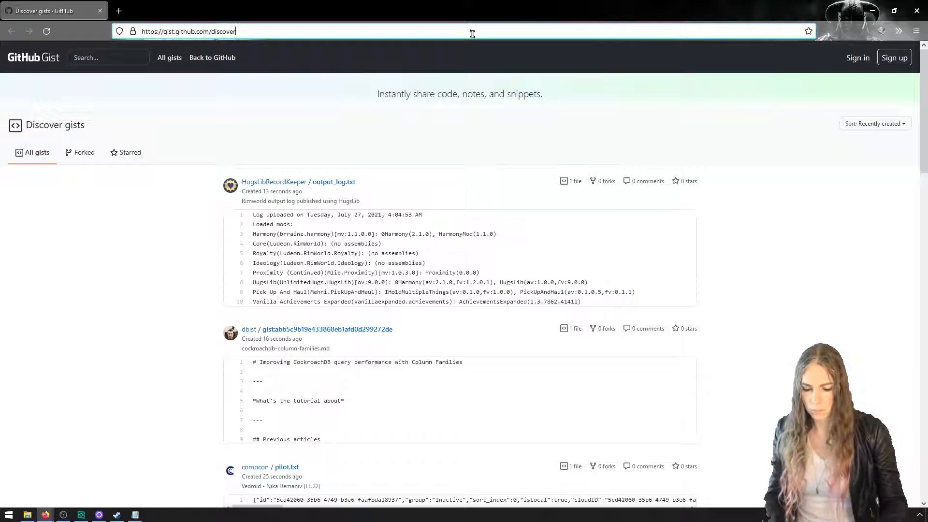
key(BackSpace)
key(BackSpace)
text(mr)
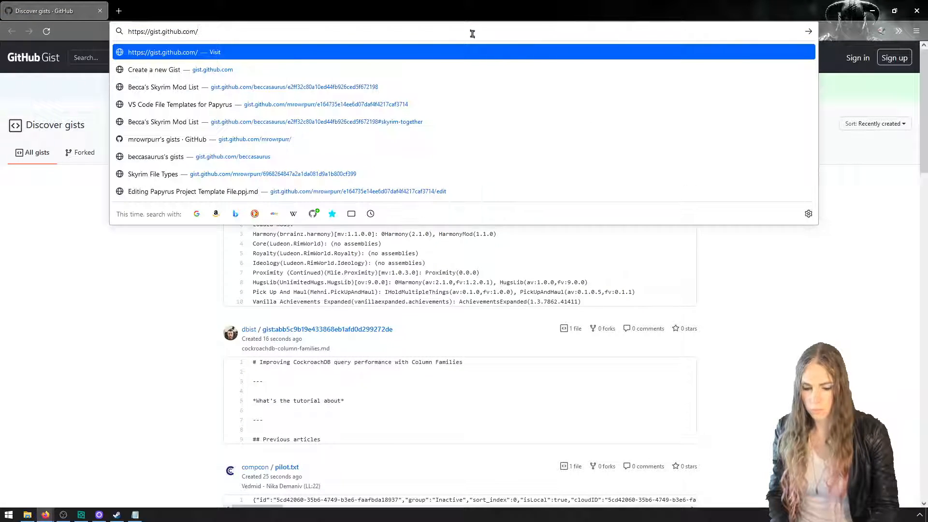
key(Return)
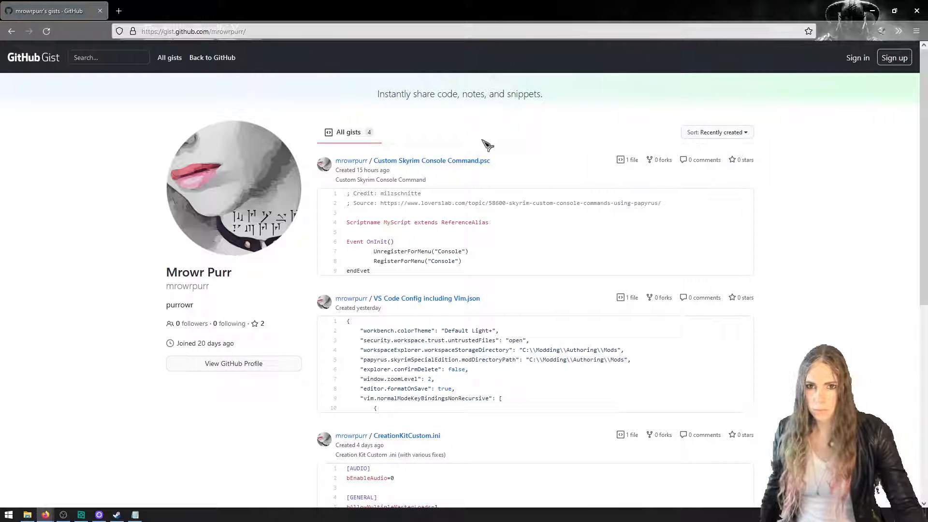
scroll(503, 162, down, 5)
click(437, 191)
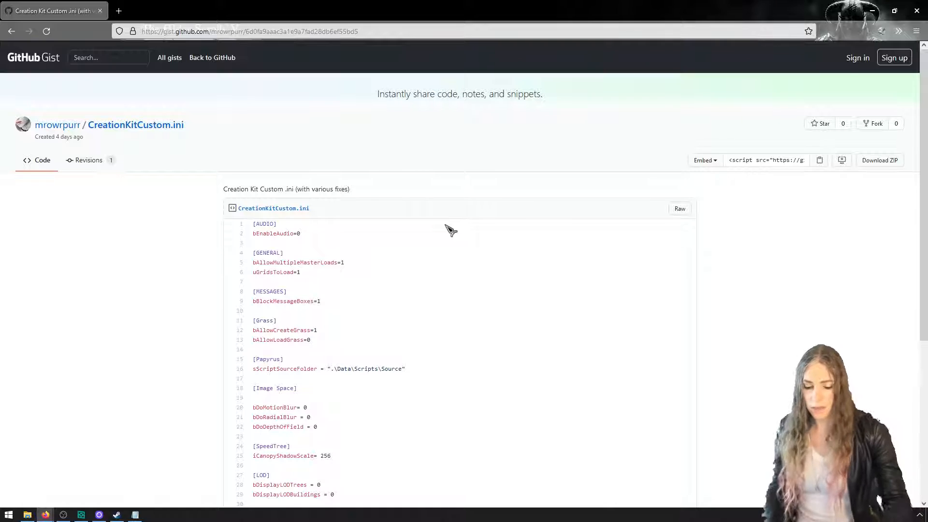
Enlarge the gist page to 170% and look over the CreationKitCustom.ini settings, highlighting their text
ctrl+scroll(451, 230, up, 5)
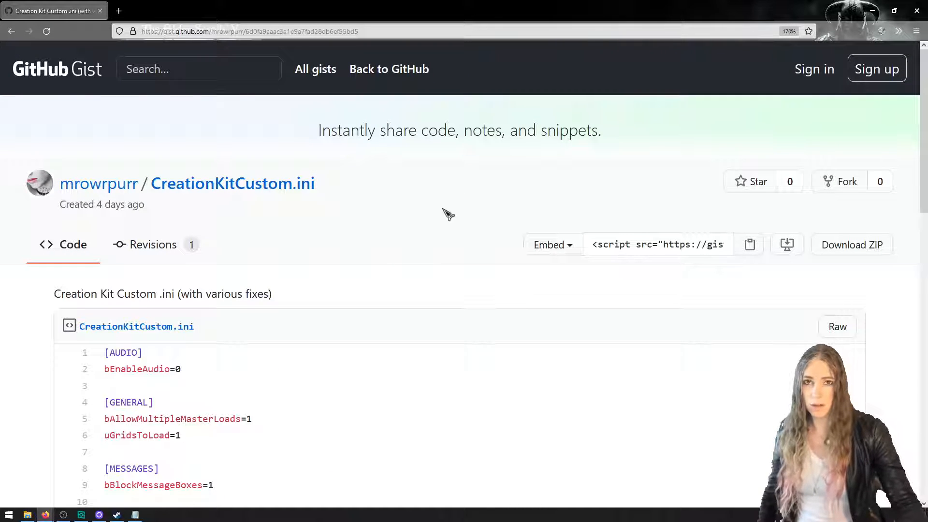
scroll(449, 228, down, 5)
scroll(452, 232, up, 2)
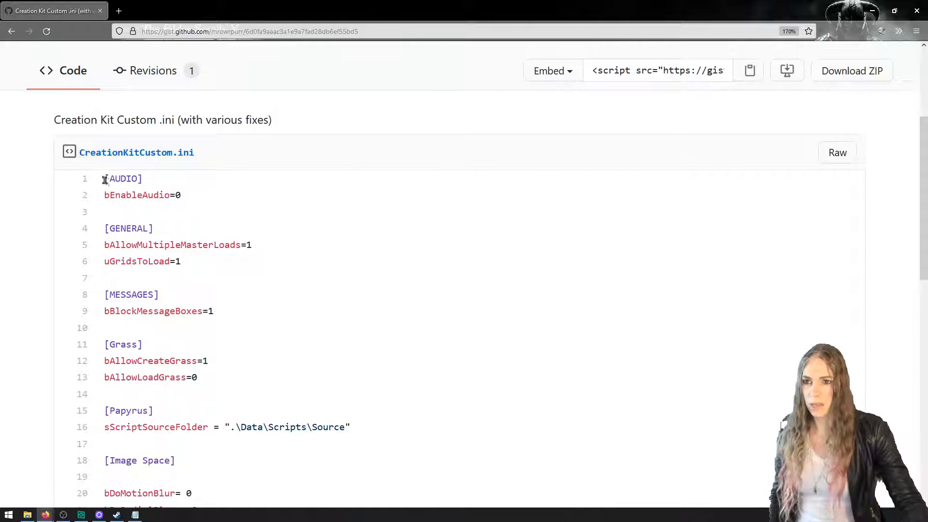
drag(116, 195, 205, 339)
scroll(207, 309, up, 10)
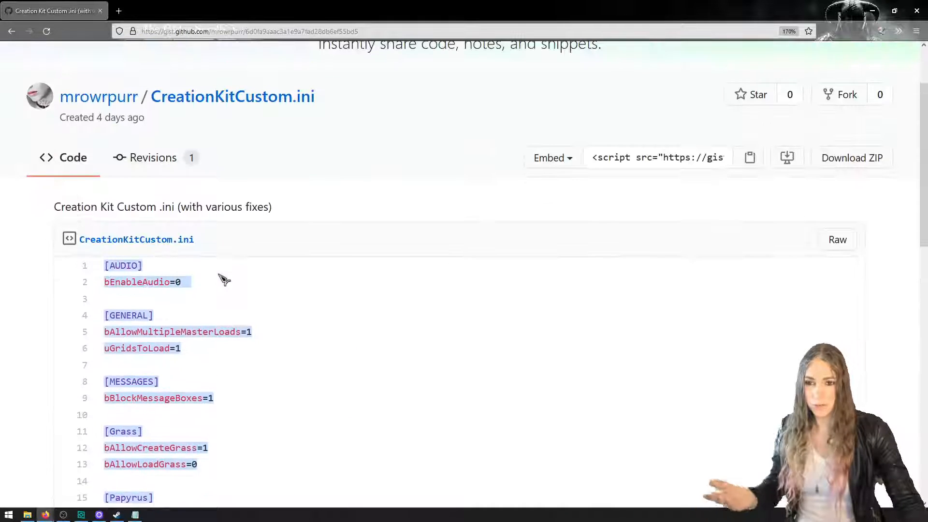
scroll(212, 242, down, 2)
scroll(214, 160, up, 2)
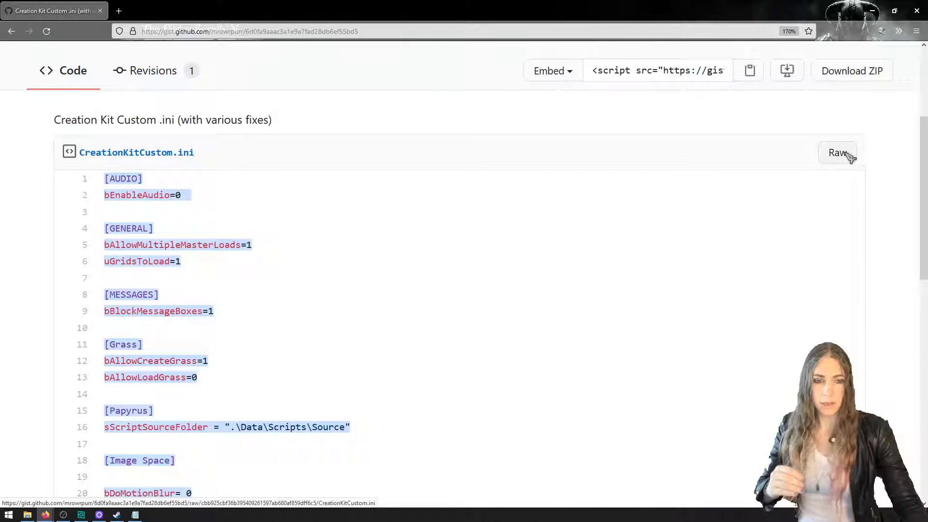
View the raw text of CreationKitCustom.ini, select all of it and return to the gist page
click(833, 157)
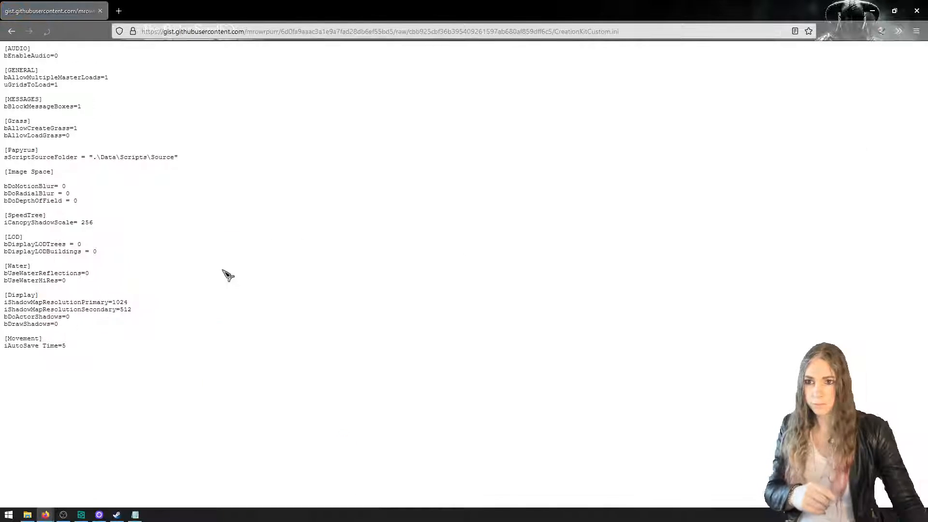
key(ctrl+a)
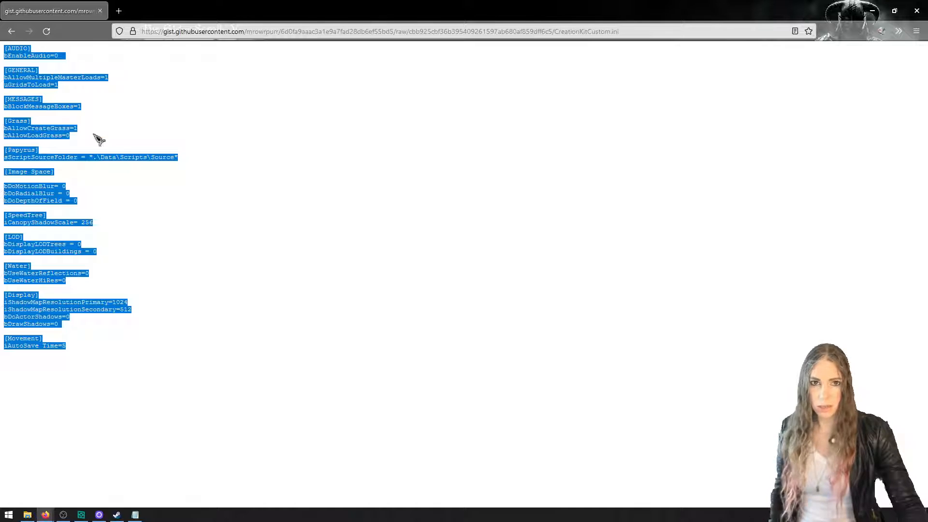
click(11, 31)
scroll(617, 327, up, 5)
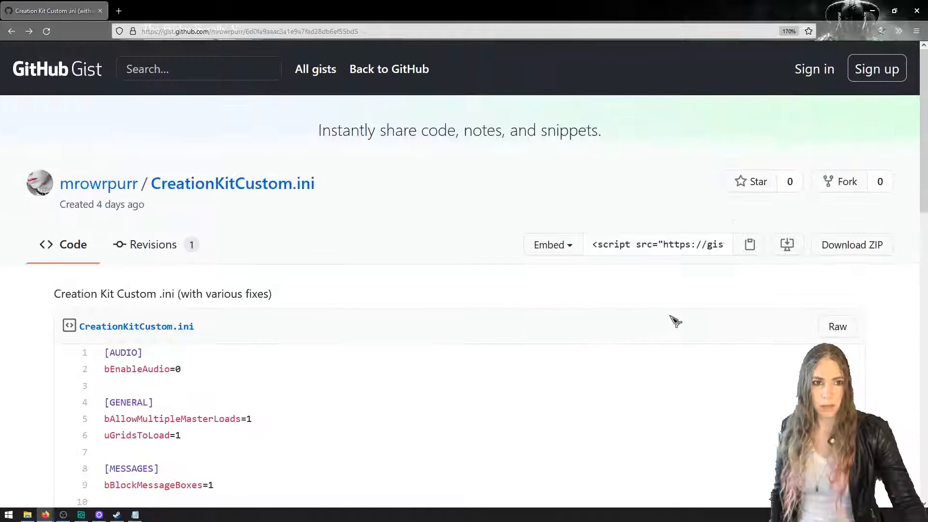
Download the CreationKitCustom.ini gist as a ZIP file and show it in the Downloads folder
click(837, 247)
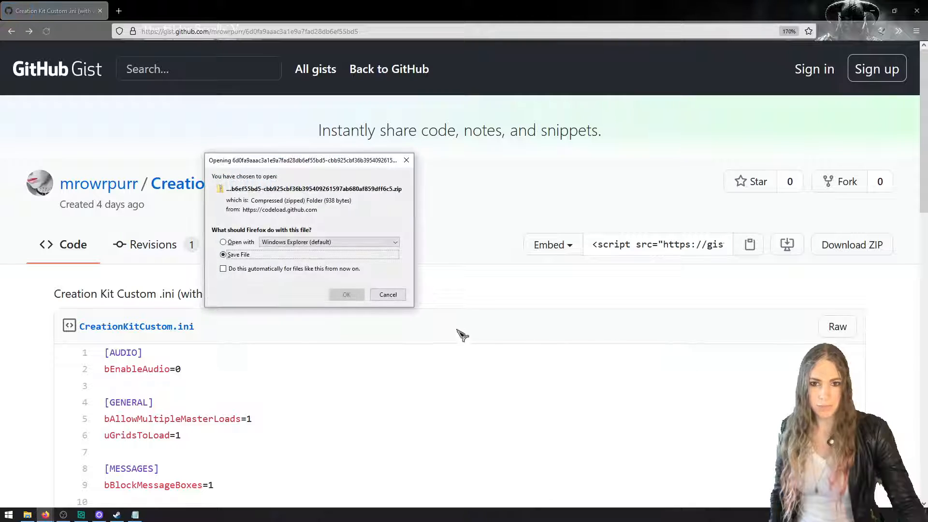
click(347, 294)
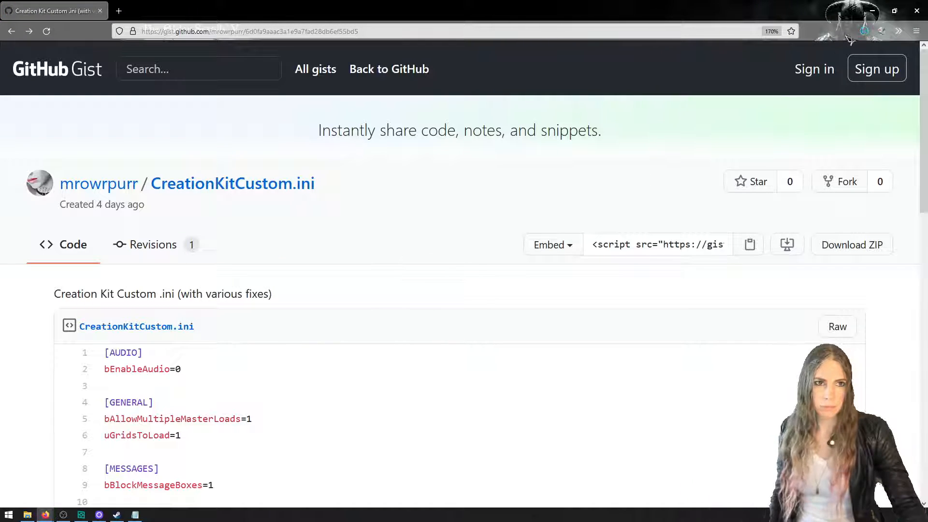
click(859, 56)
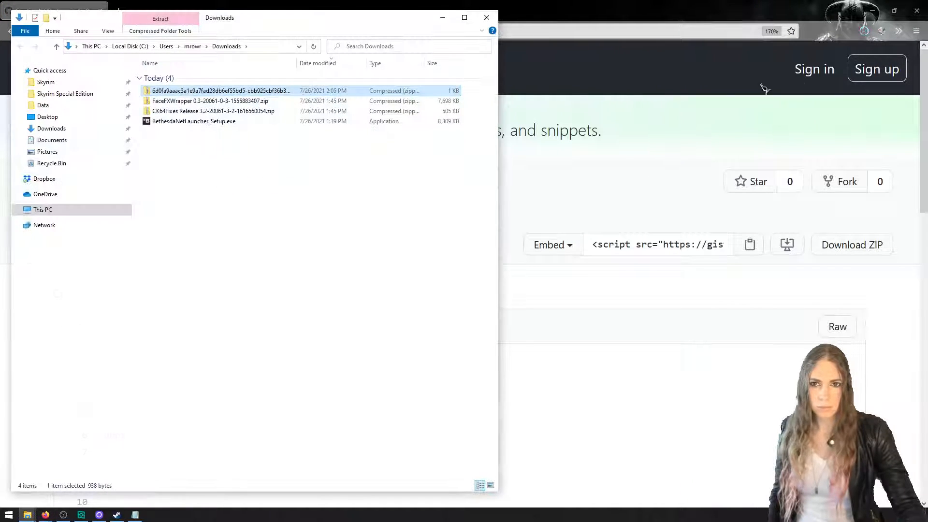
Arrange the Downloads and Data windows side by side and go up from Data to the Skyrim Special Edition folder
drag(375, 29, 771, 30)
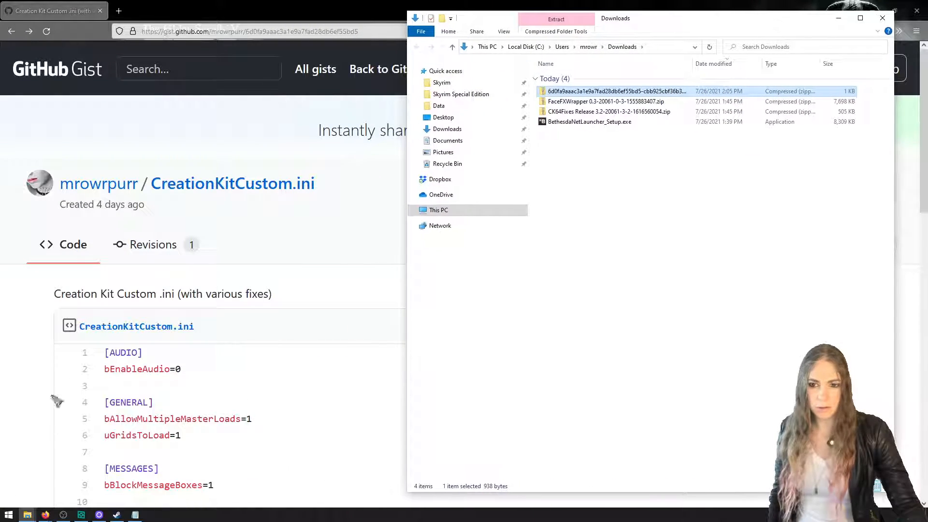
mouse_move(34, 516)
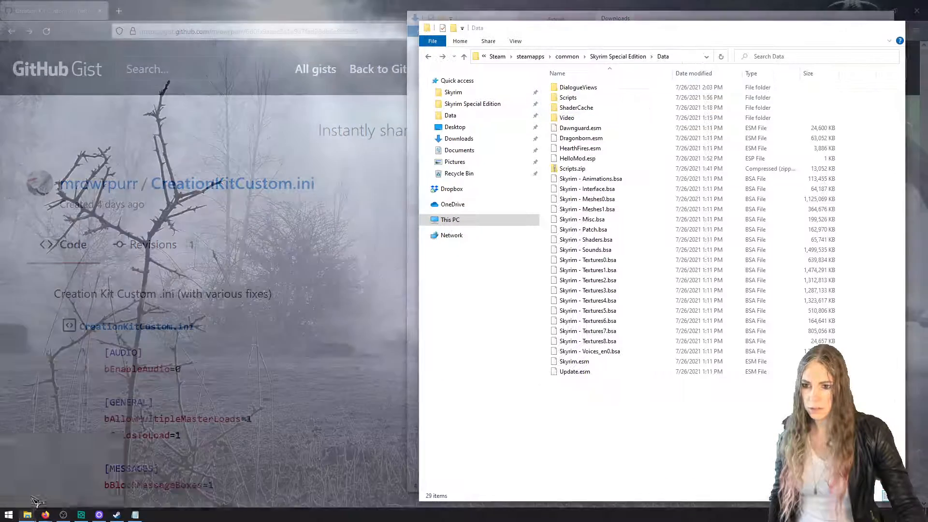
click(31, 497)
drag(611, 28, 217, 22)
click(230, 49)
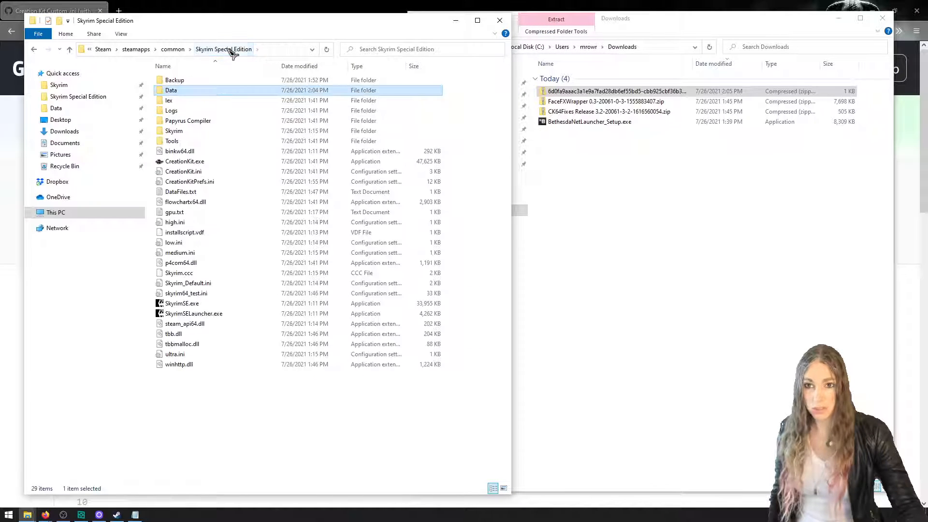
Open the downloaded gist ZIP and extract CreationKitCustom.ini into the Skyrim Special Edition folder
click(716, 187)
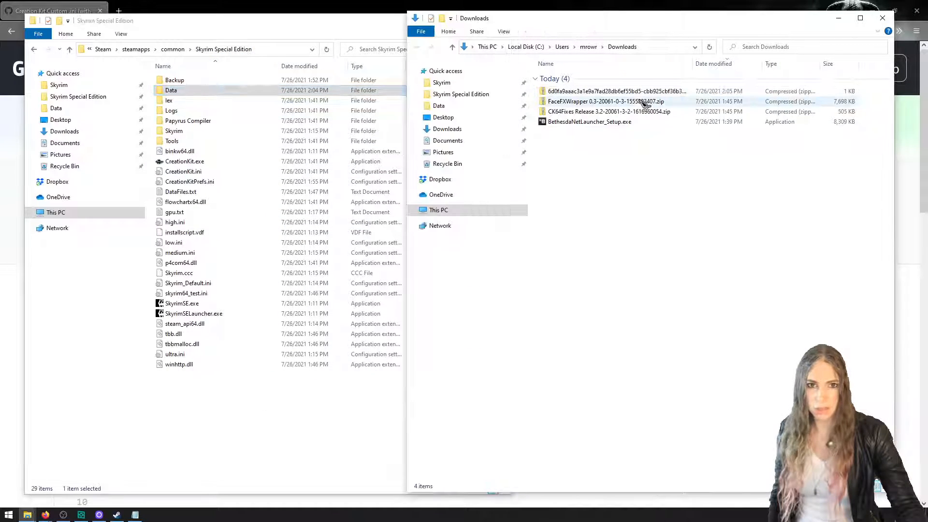
double_click(623, 91)
double_click(617, 80)
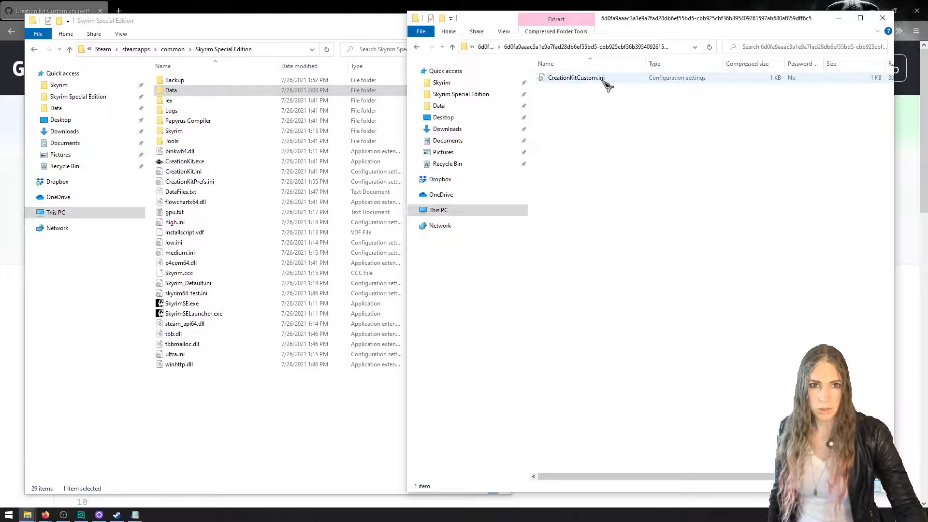
drag(607, 80, 286, 421)
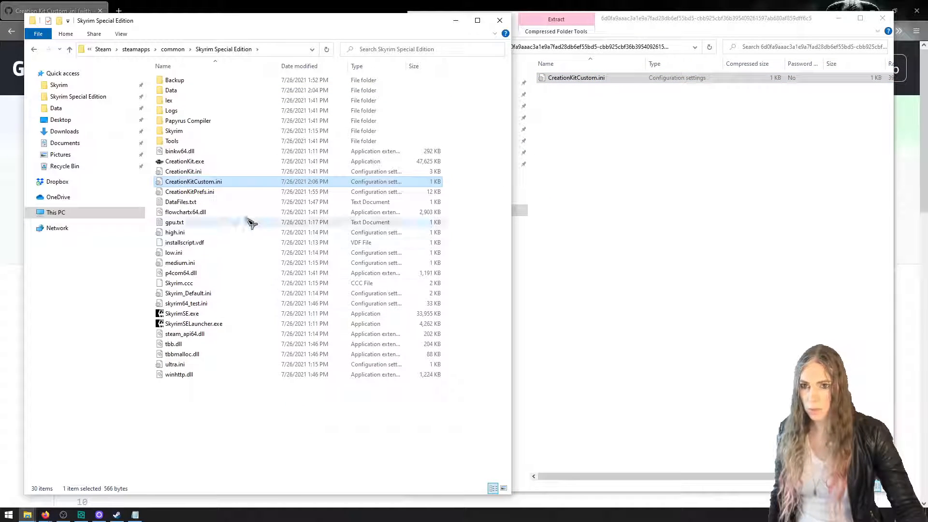
Open the extracted CreationKitCustom.ini in a maximized window and examine its bAllowMultipleMasterLoads and sScriptSourceFolder settings
double_click(243, 184)
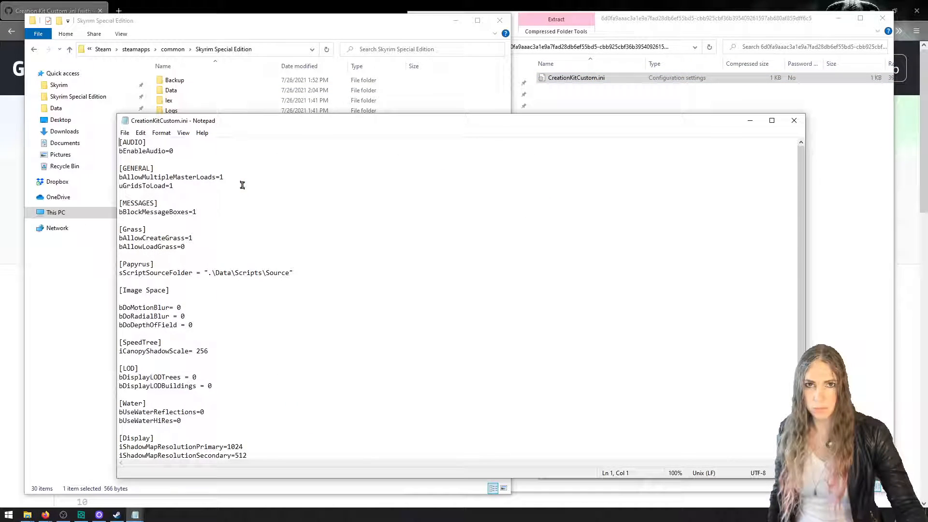
double_click(453, 122)
ctrl+scroll(448, 118, up, 10)
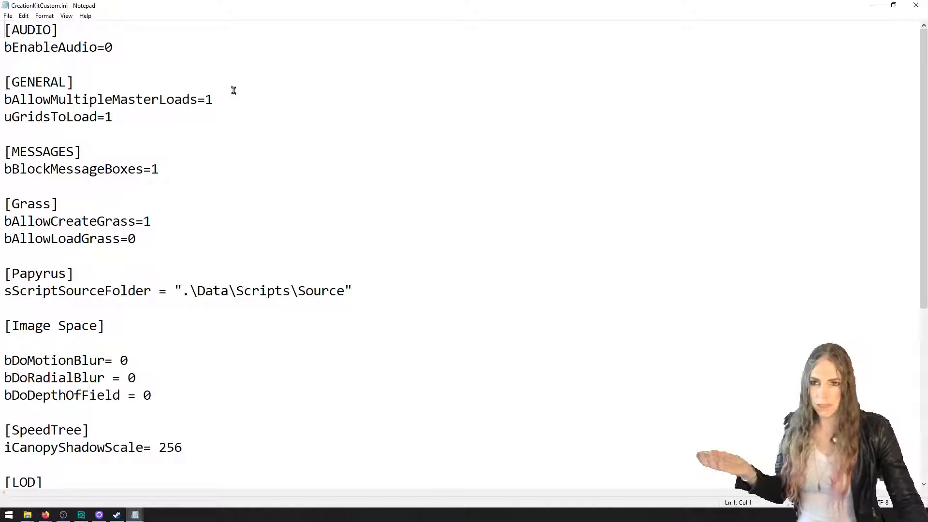
drag(226, 99, 4, 98)
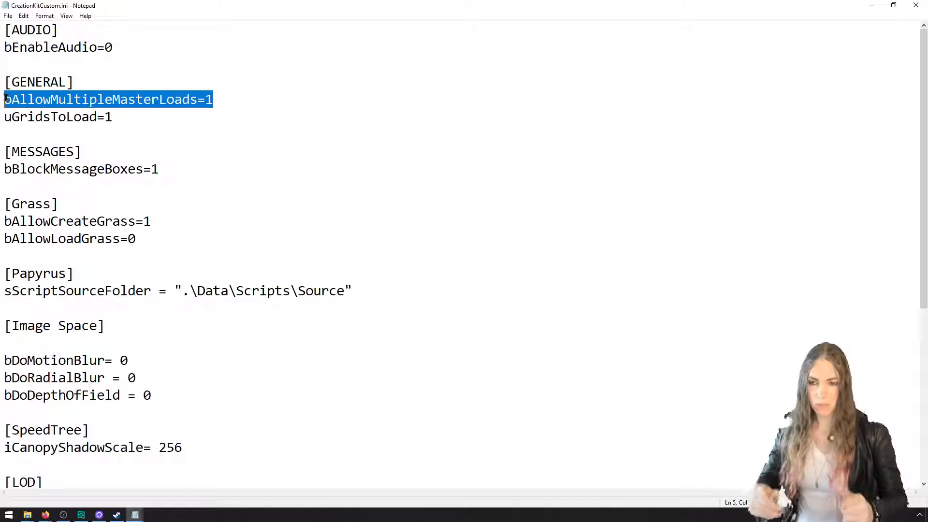
drag(153, 290, 9, 290)
drag(236, 291, 349, 296)
click(357, 296)
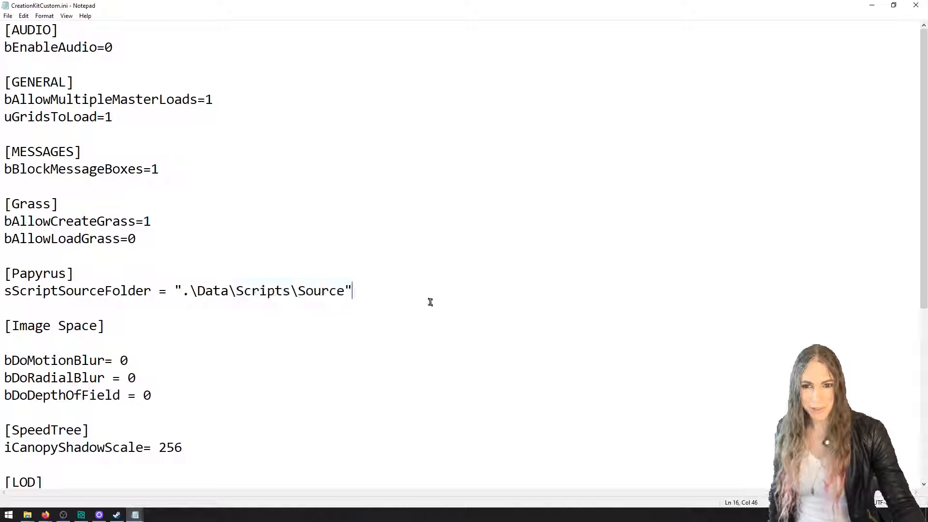
drag(90, 302, 4, 293)
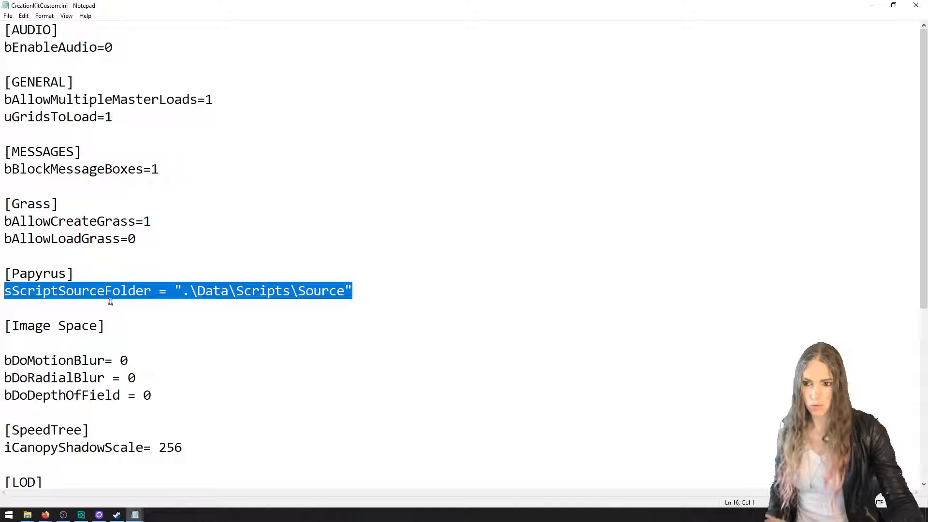
Close CreationKitCustom.ini and add the line "Go into SSE\PapyrusCompiler and double-click PapyrusCompiler" below the CreationKitCustom.ini entry in the setup notes
click(917, 7)
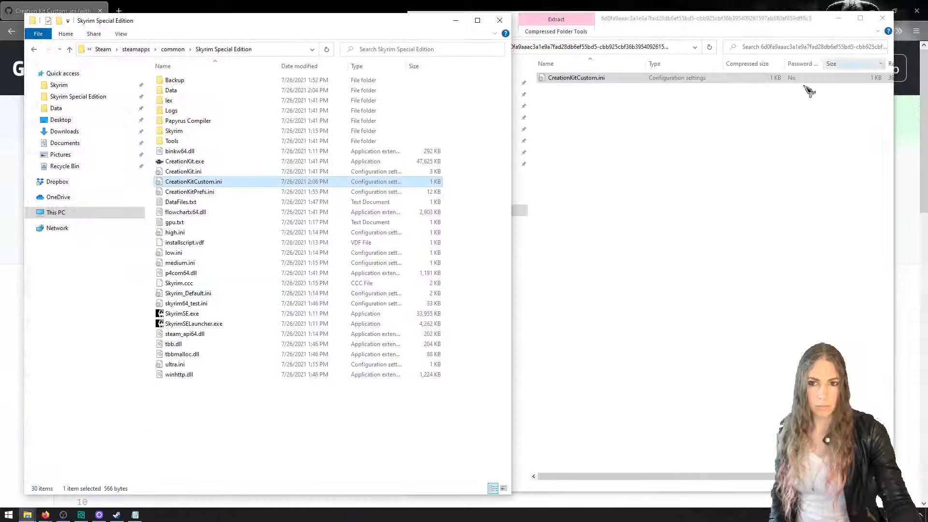
click(434, 412)
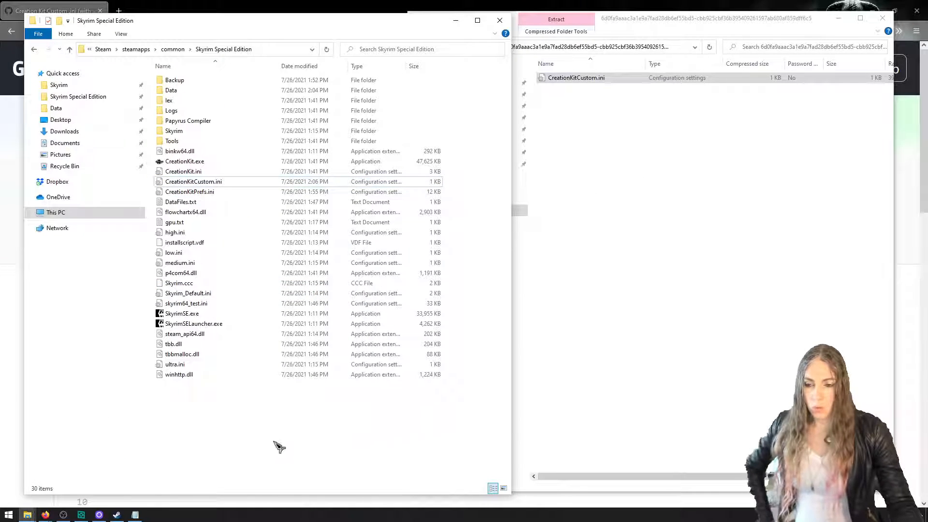
click(135, 514)
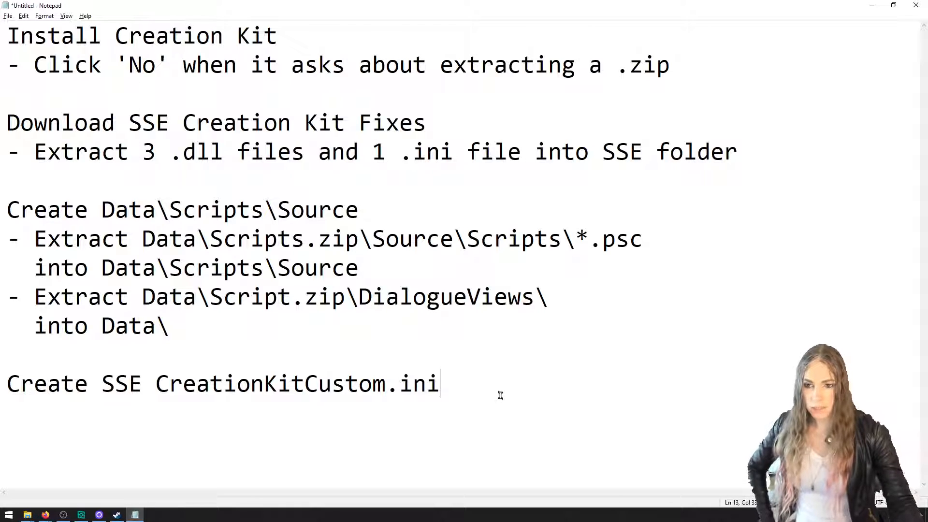
text(Go )
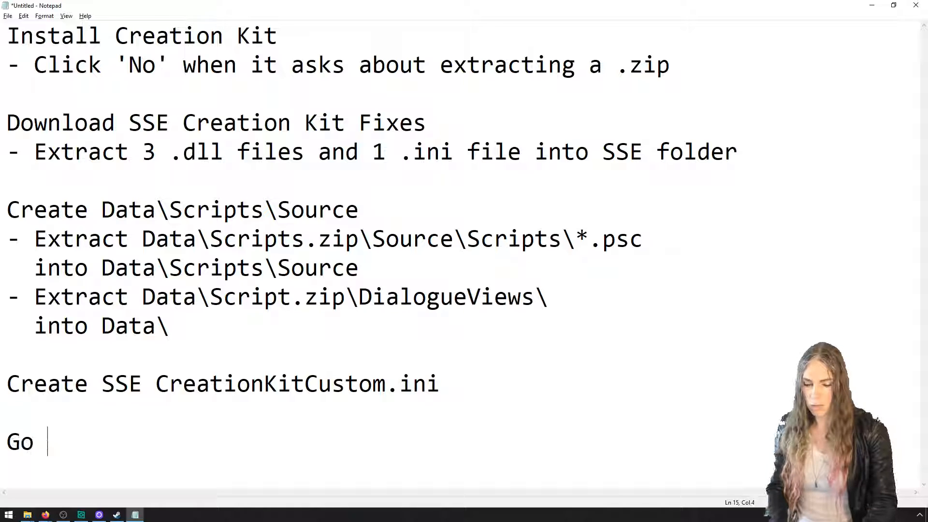
text(into SSE\Pap)
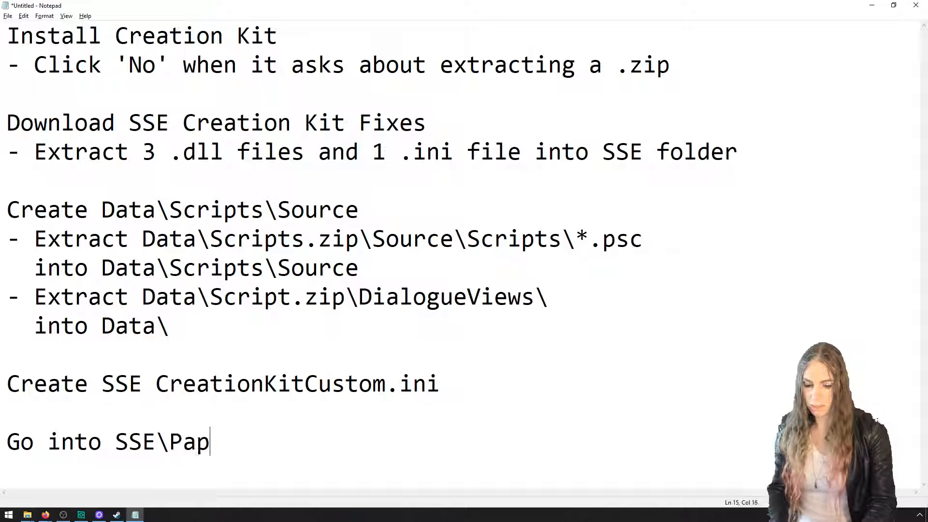
text(yrucsCompi)
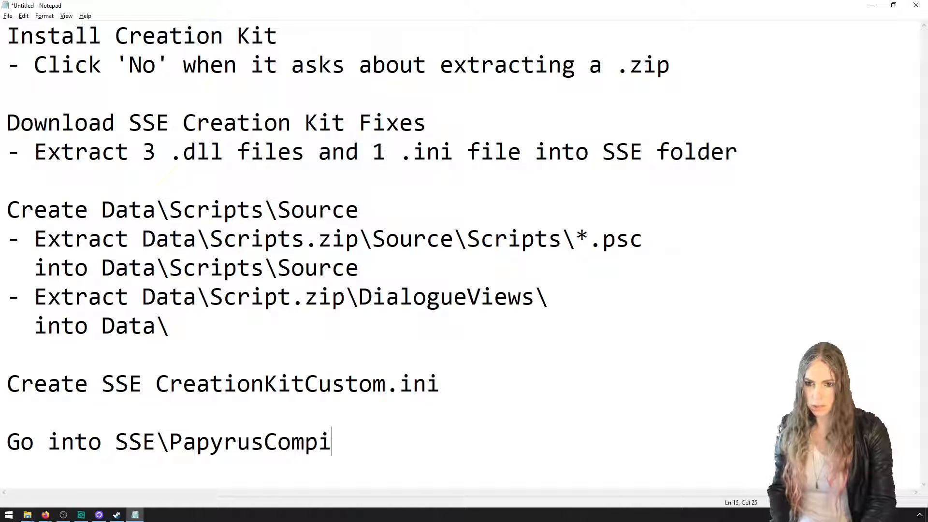
text(ler and )
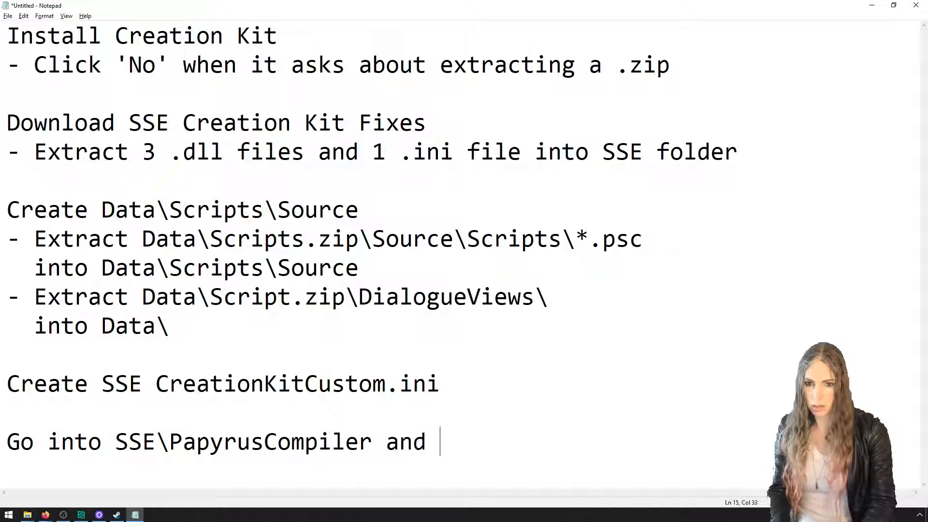
text(double-clic)
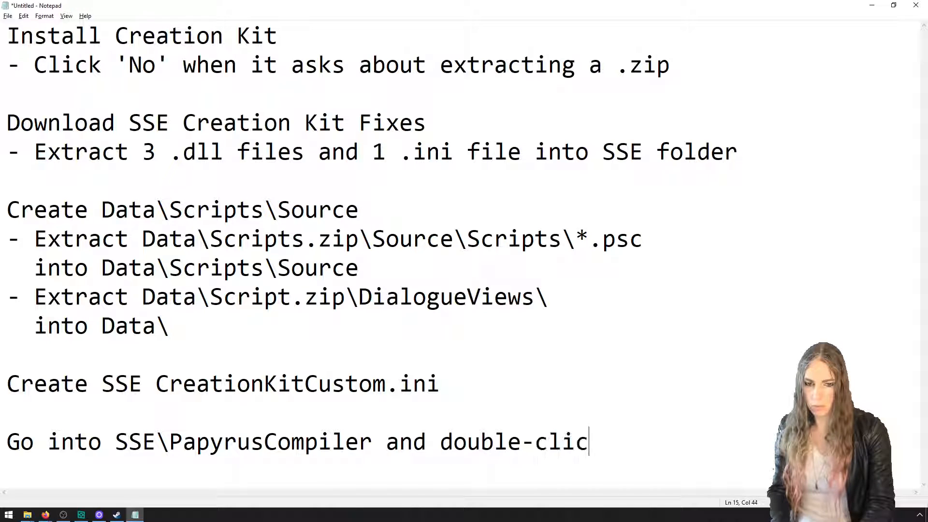
text(k PapyrusCompi)
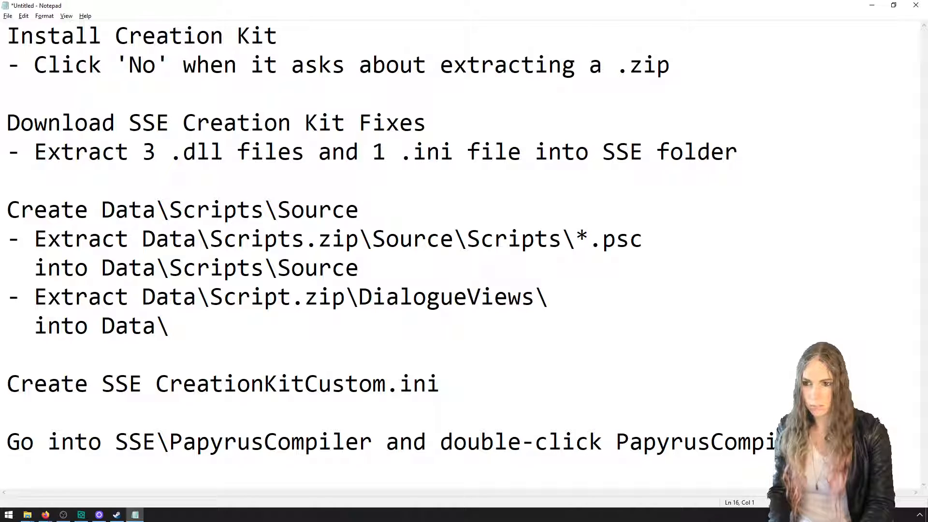
text(- If this trig)
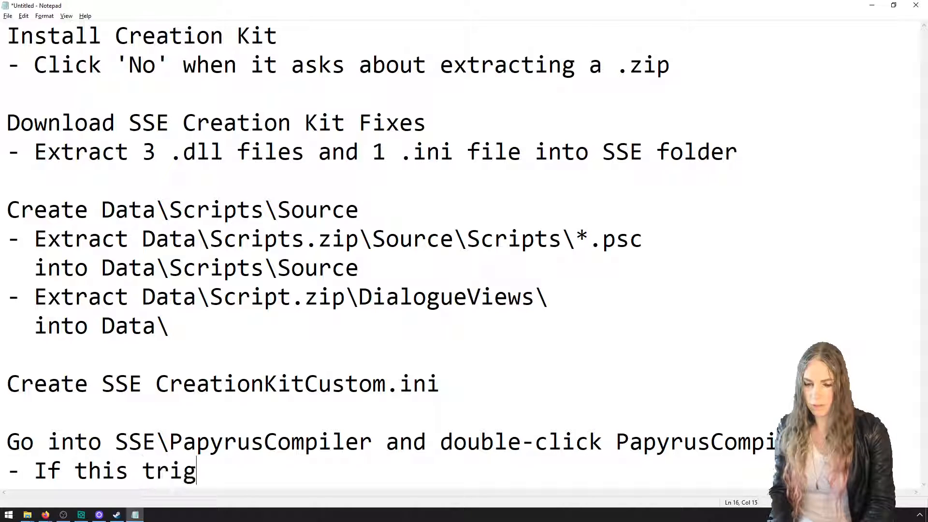
text(gers a .NET 3.5)
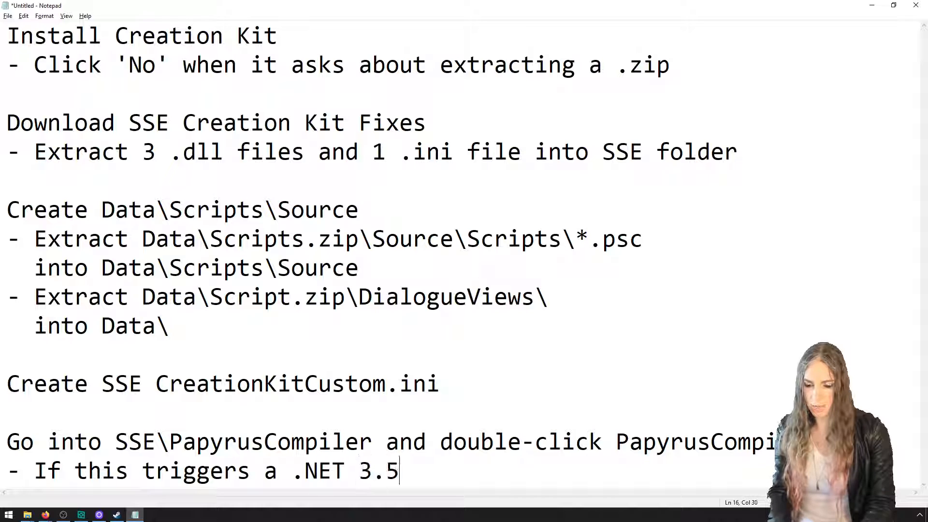
text( installation d)
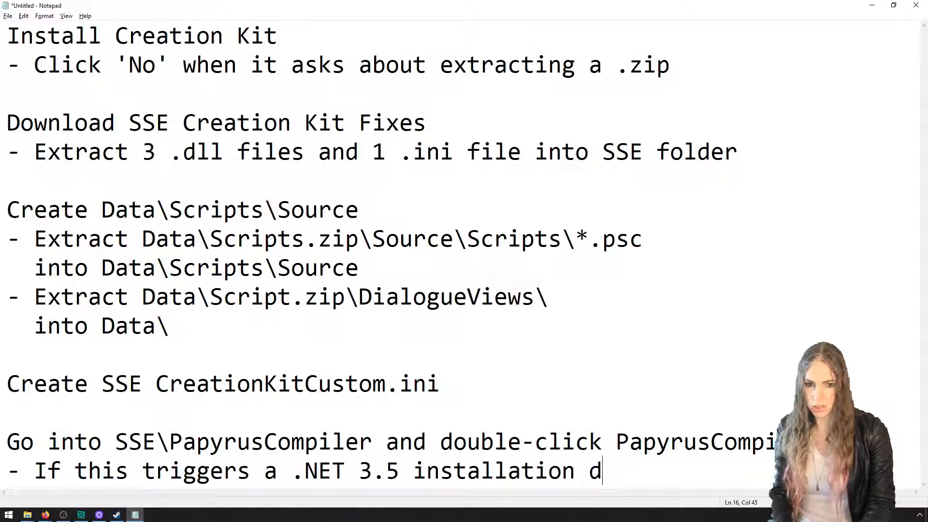
text(ialog, say ye)
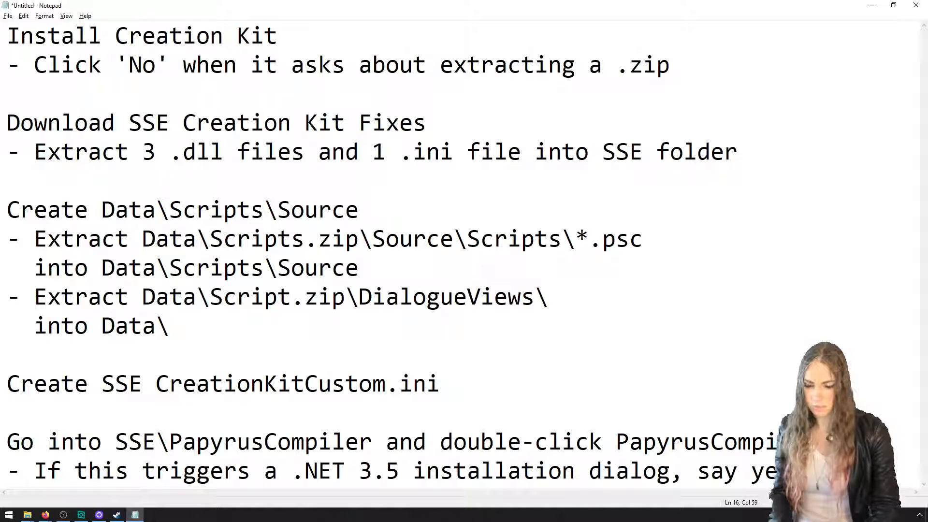
text(s)
Run PapyrusCompiler.exe from the Papyrus Compiler folder in Skyrim Special Edition and start downloading and installing .NET Framework 3.5
key(alt+Tab)
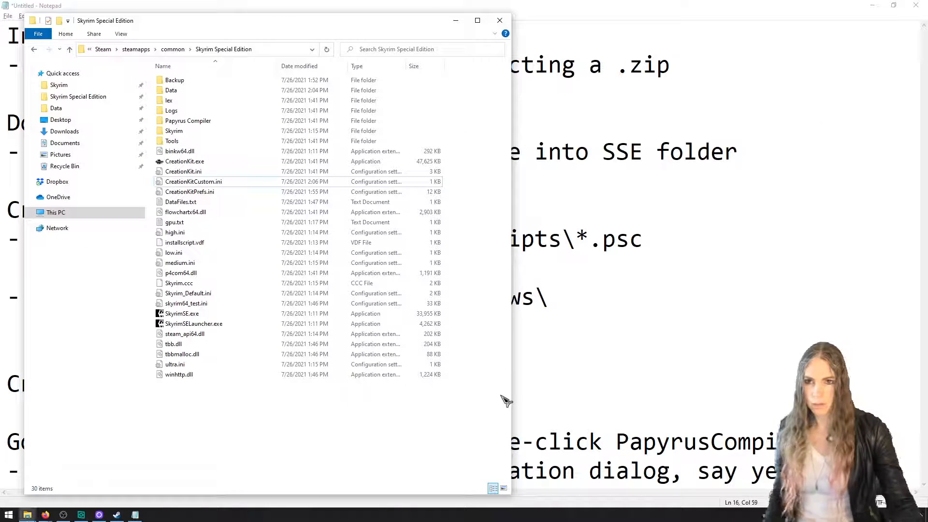
double_click(179, 123)
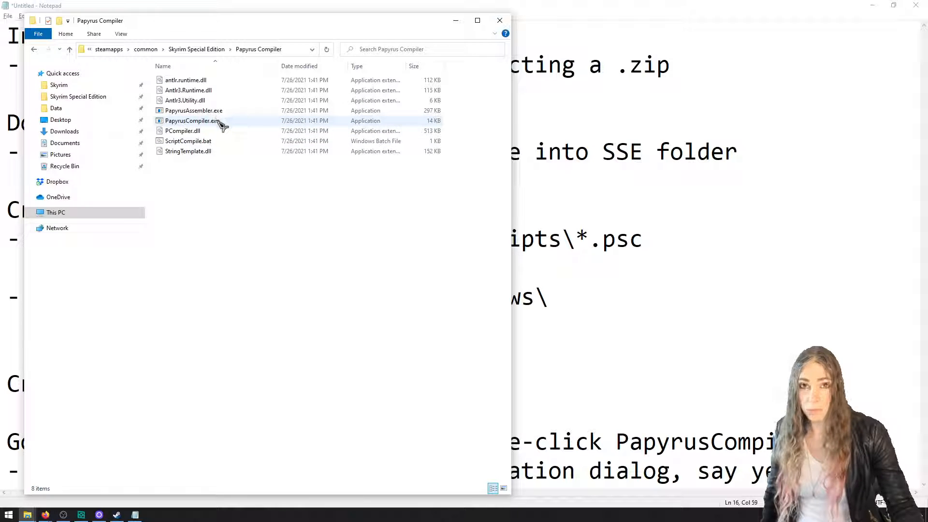
double_click(218, 121)
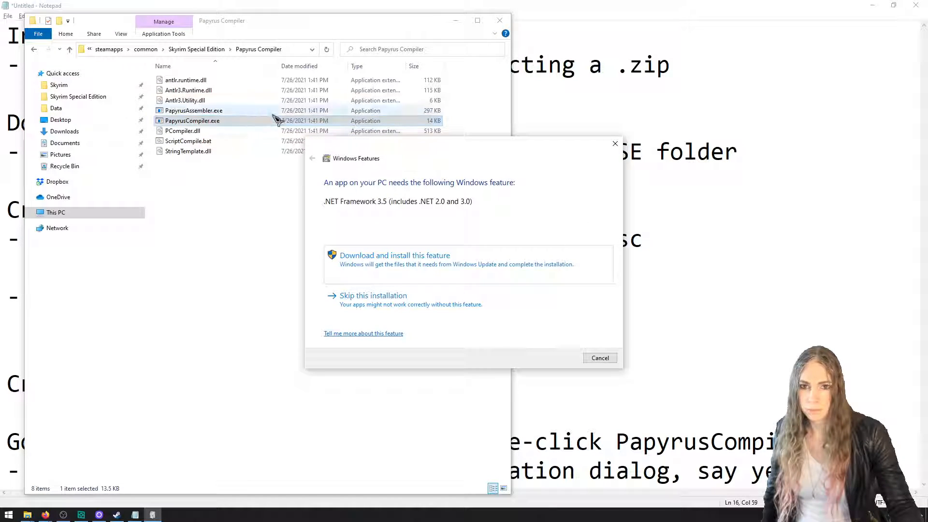
click(410, 257)
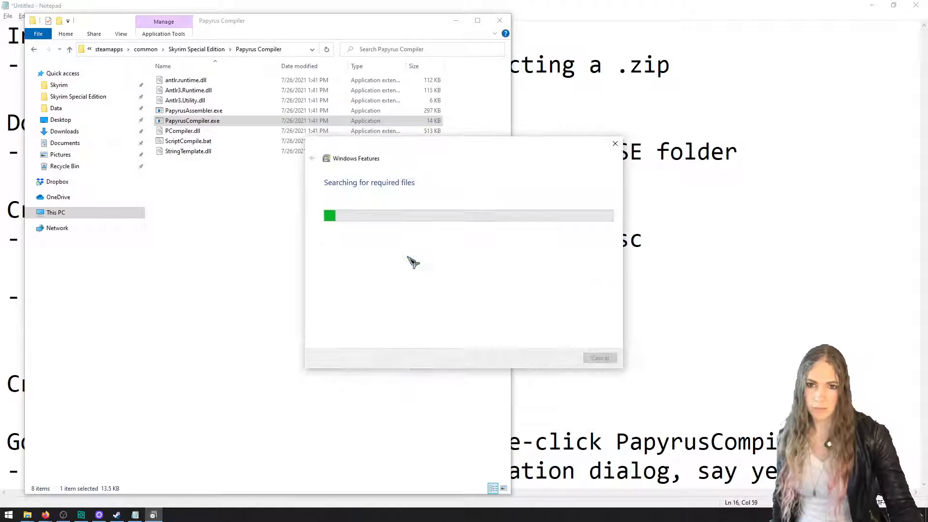
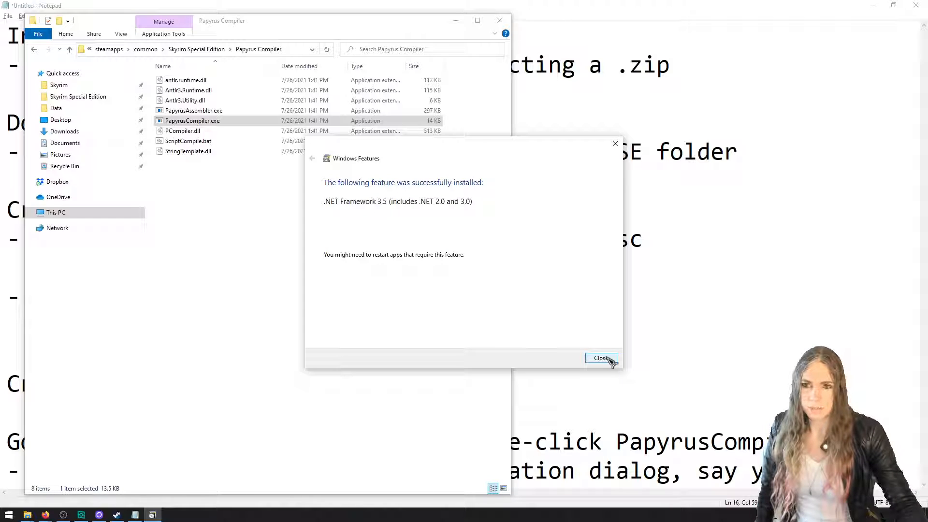
Close the finished .NET Framework 3.5 installation dialog and go back up to the Skyrim Special Edition folder
click(601, 358)
click(206, 49)
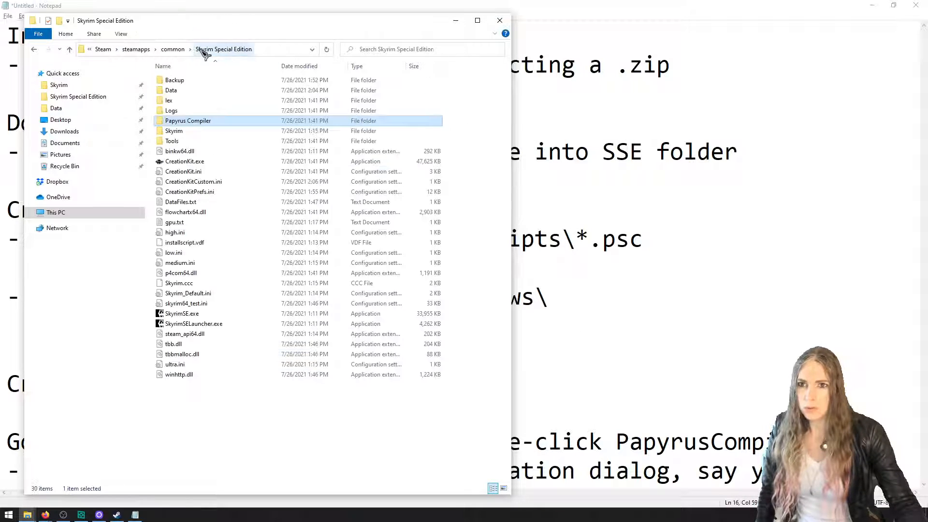
drag(400, 23, 588, 16)
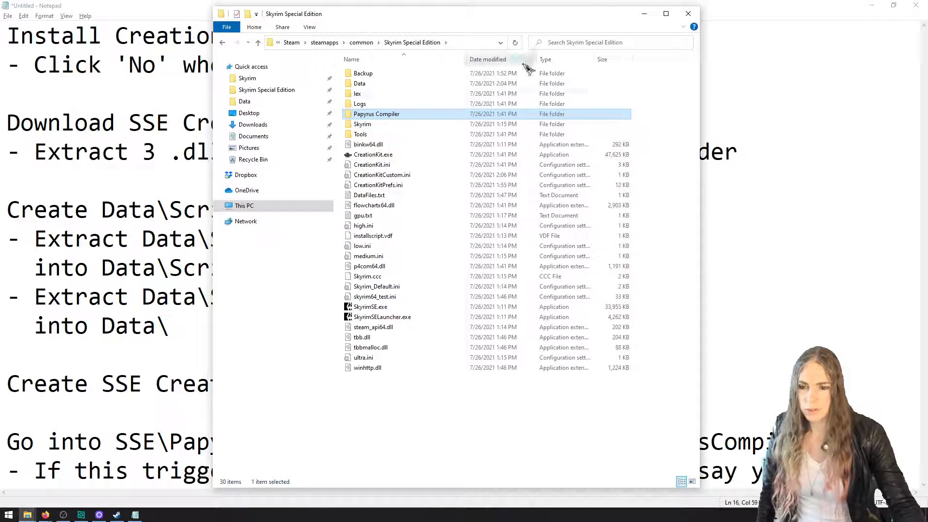
Add the line "Run CreationKit.exe (do not use the Bethesda Launcher)" at the end of the setup notes, below the .NET 3.5 entry
click(95, 266)
ctrl+scroll(95, 266, down, 5)
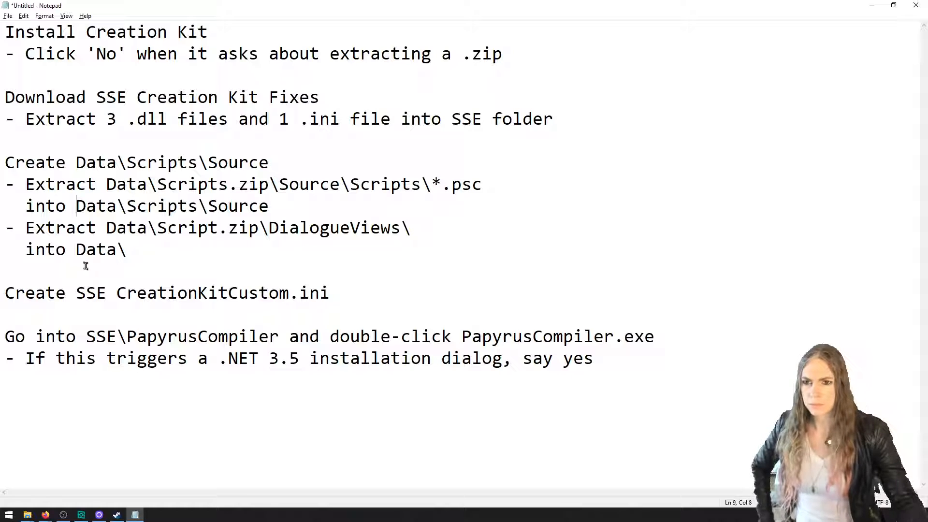
key(alt+Tab)
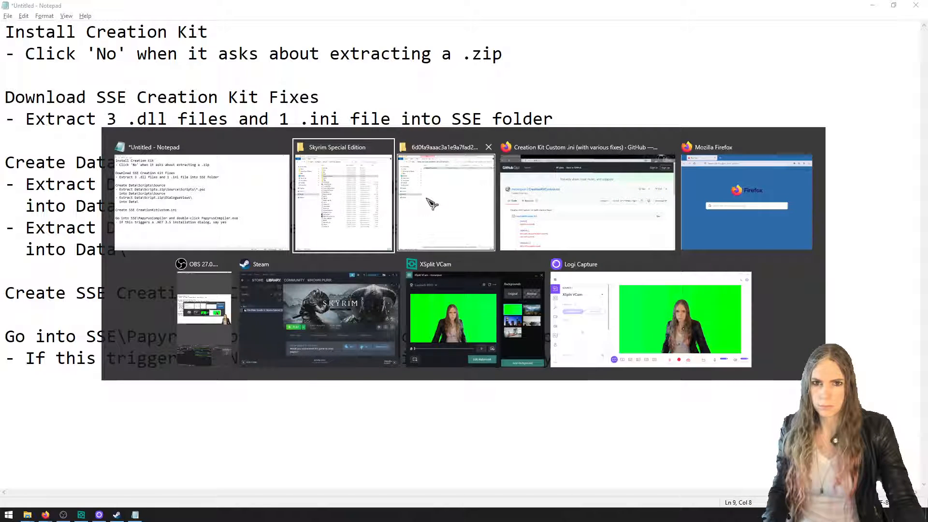
key(Escape)
click(647, 358)
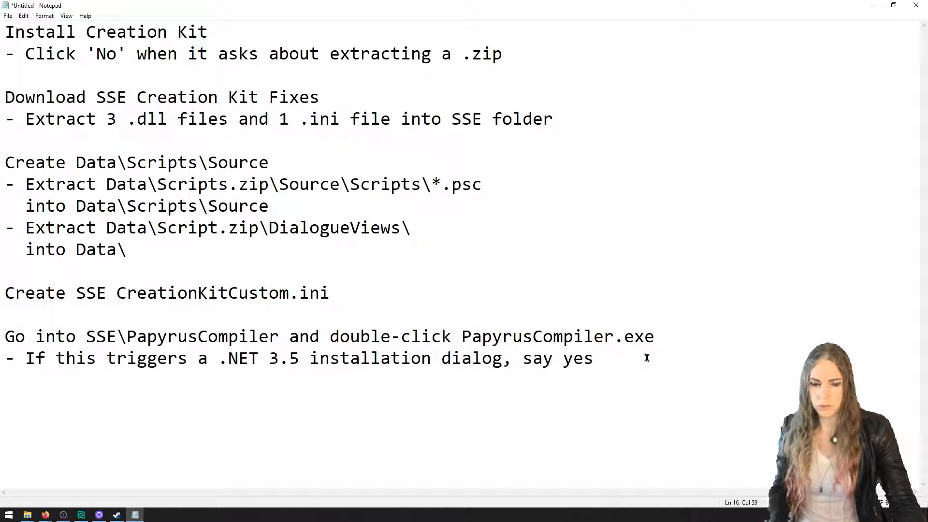
text(Run CreationK)
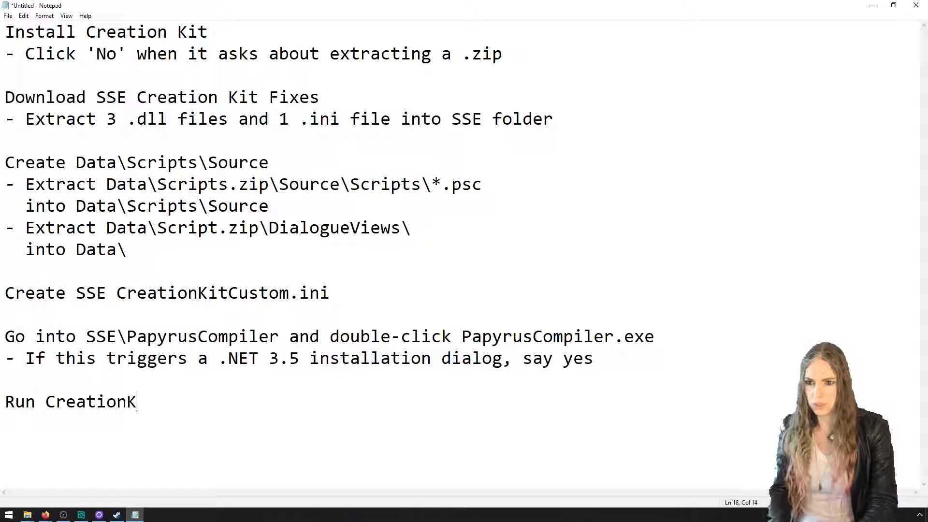
text(it.exe ()
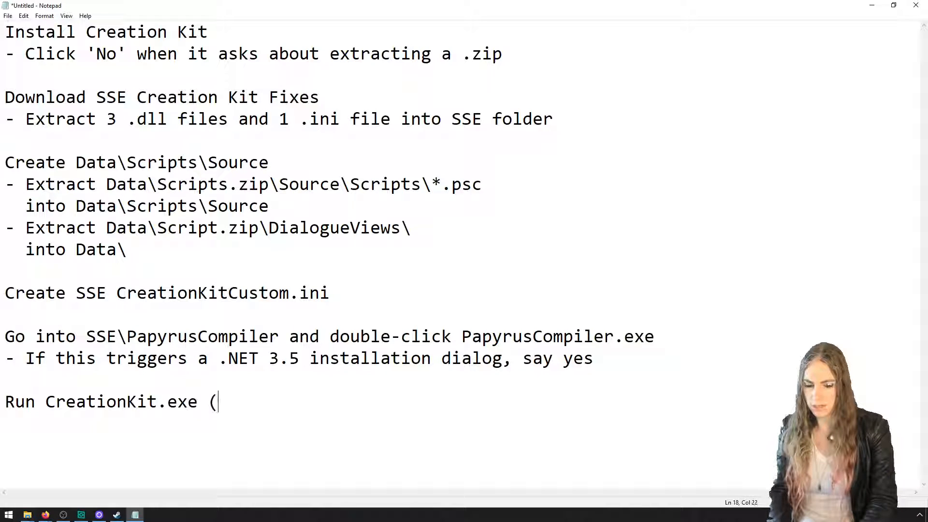
text(do not use the Beth)
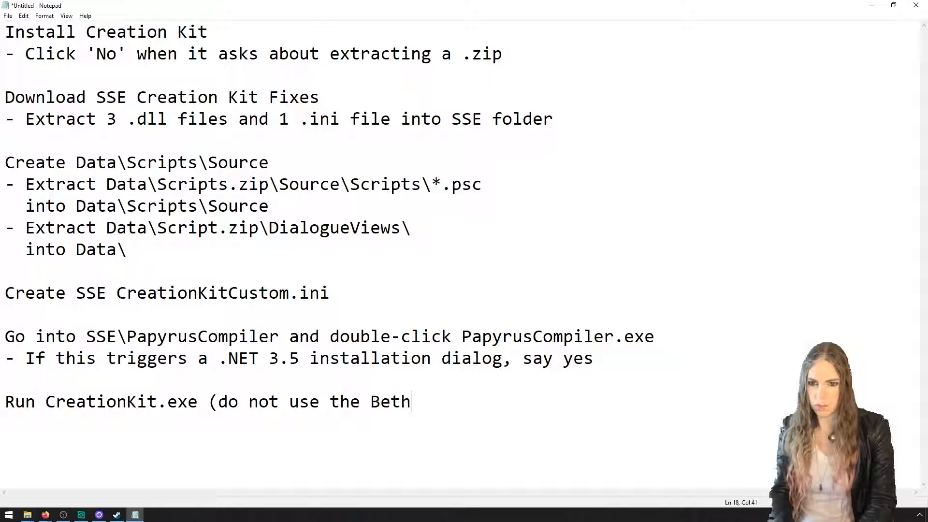
text(esda Launcher)
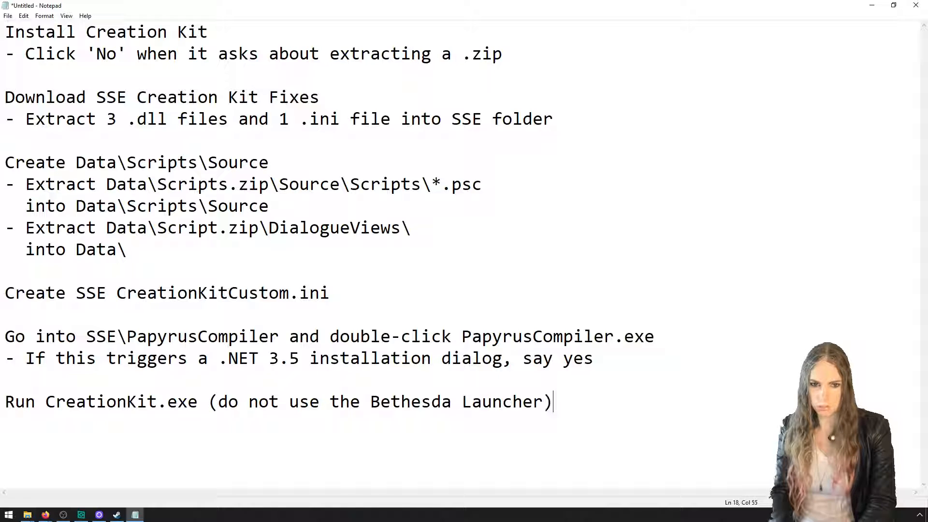
Save the setup notes in the Documents folder as CreationKitEpisodeNotes
key(ctrl+s)
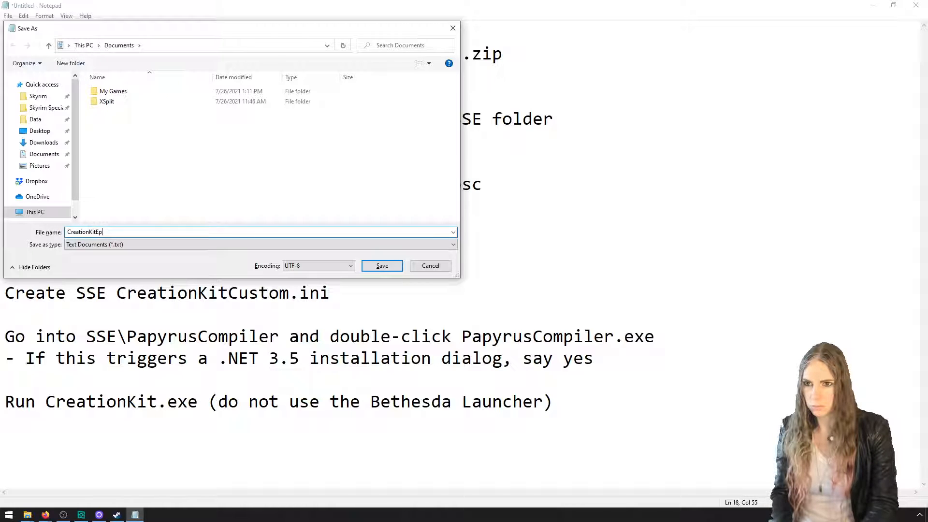
text(CreationKitEpisodeNotes)
key(Return)
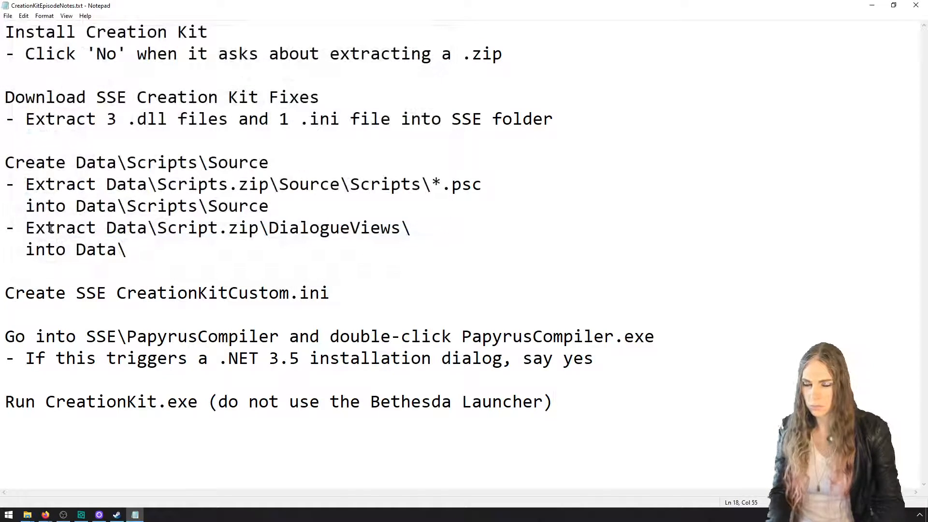
Switch to the Skyrim Special Edition folder in File Explorer and launch CreationKit.exe
mouse_move(27, 514)
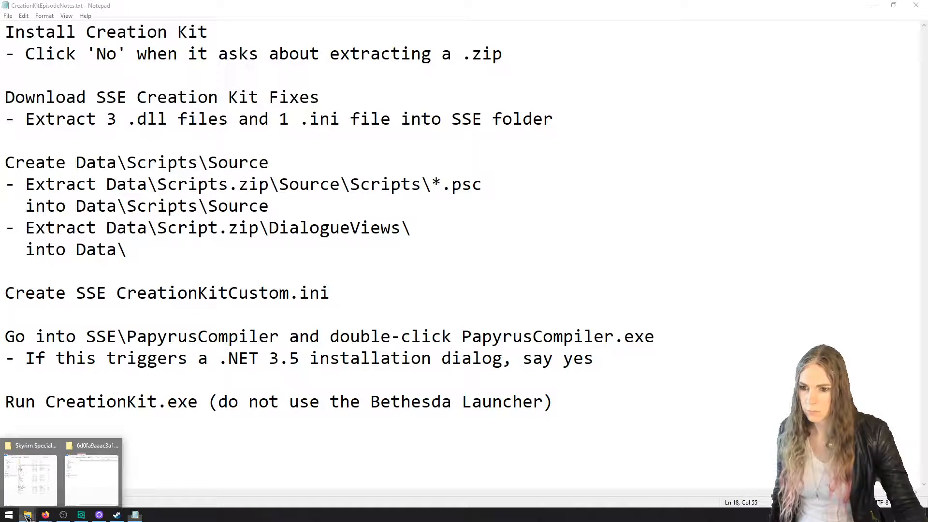
click(27, 483)
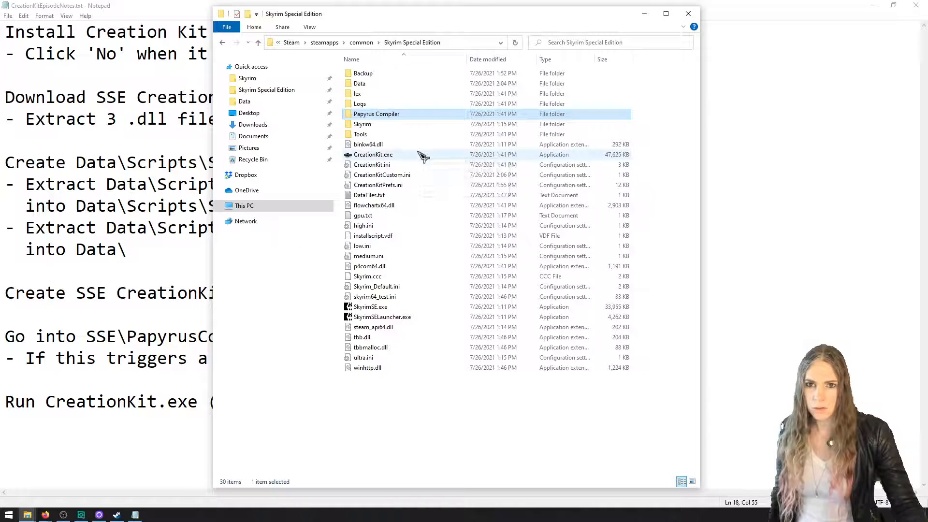
click(420, 155)
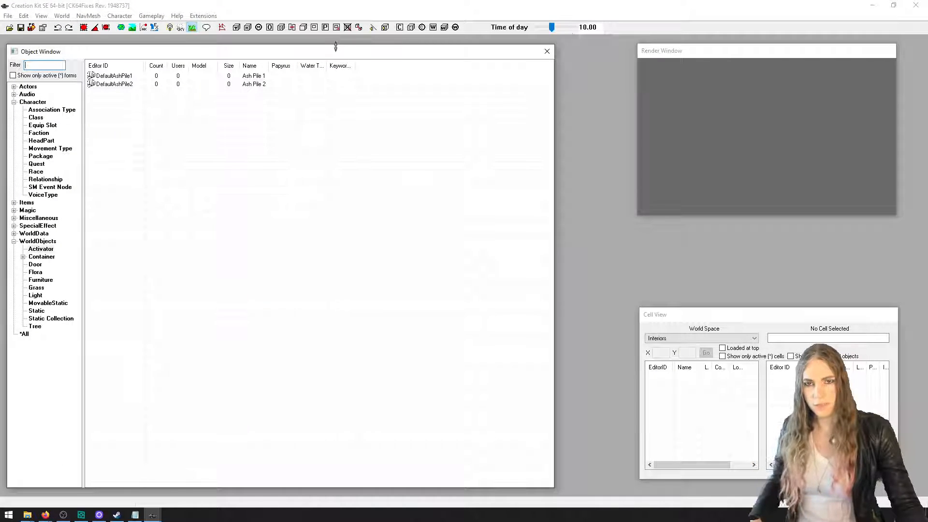
Load the HelloMod.esp plugin as the active file
click(10, 27)
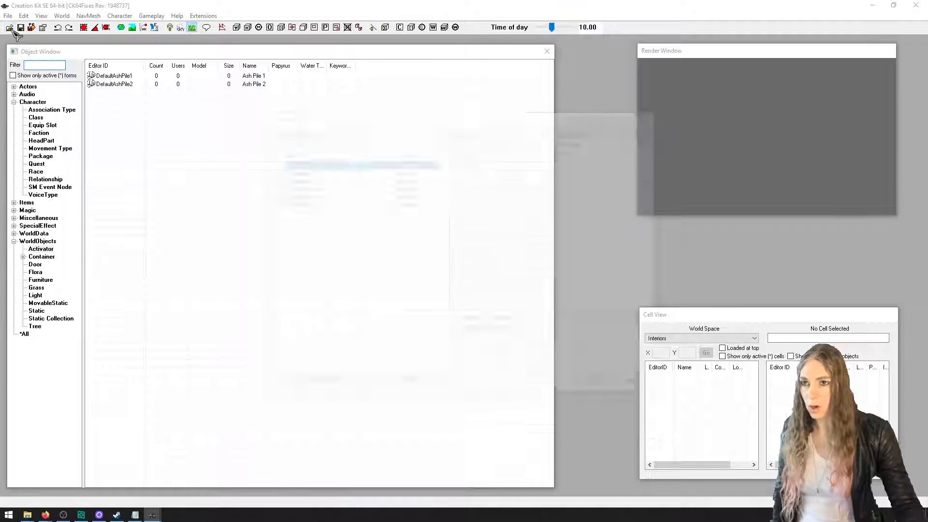
click(357, 204)
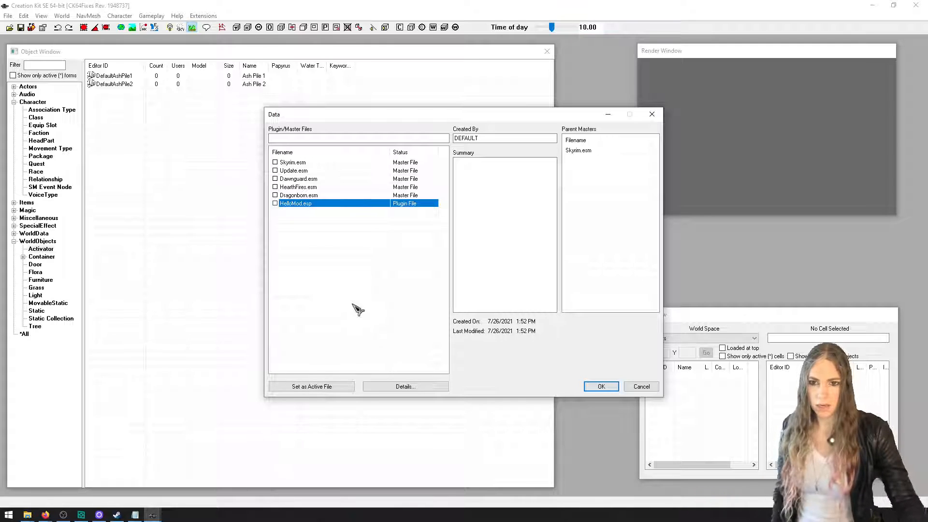
click(327, 388)
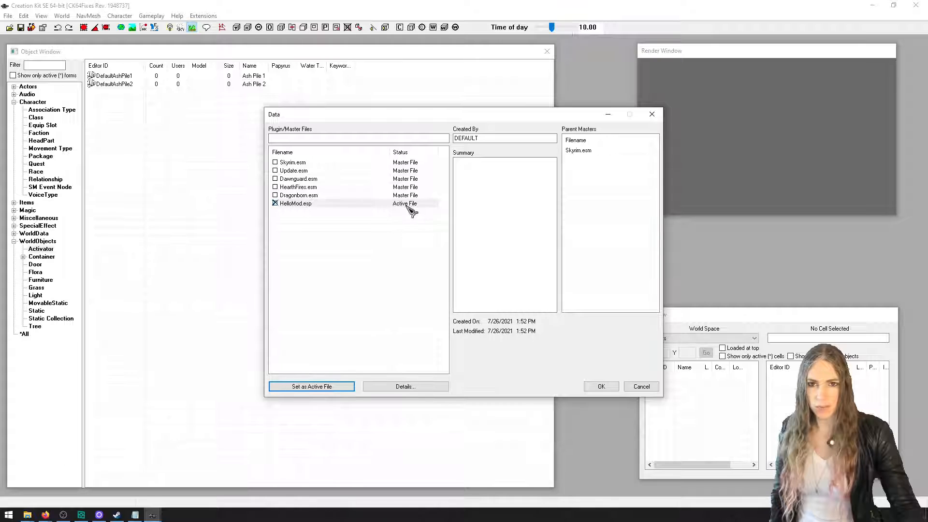
click(599, 386)
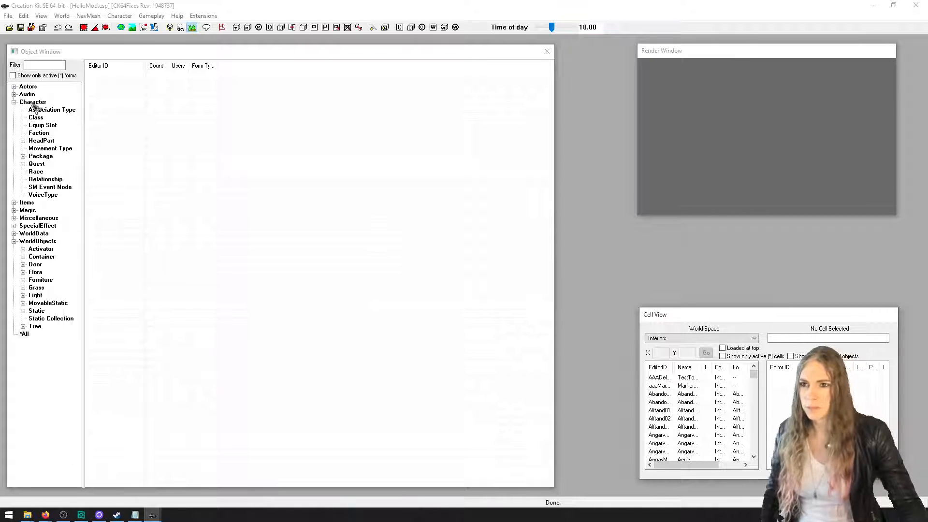
Filter the Quest forms in the Object Window by "hello" and fit the Editor ID column to its contents
click(33, 65)
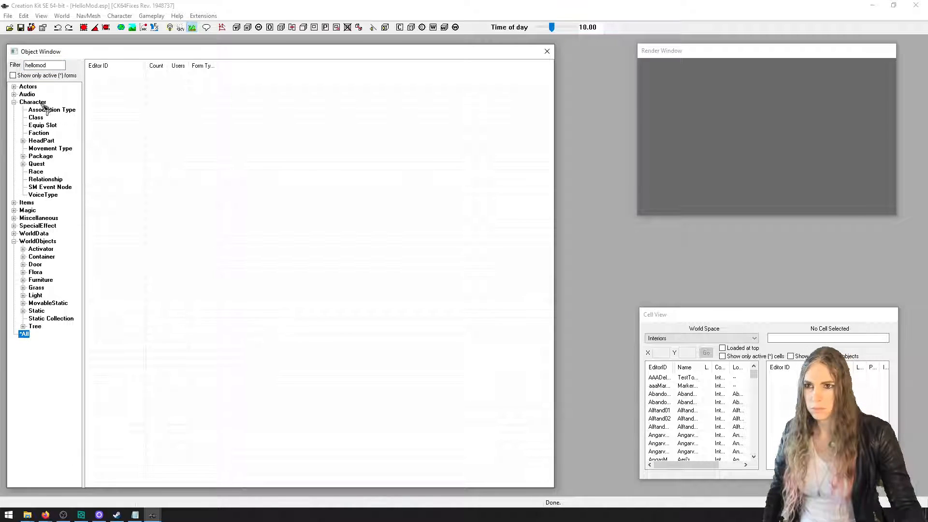
click(44, 165)
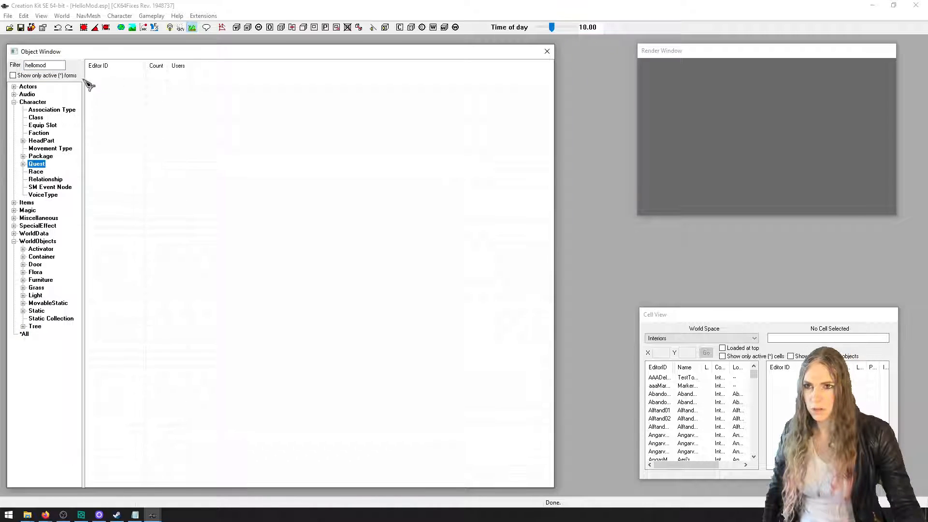
drag(37, 66, 69, 71)
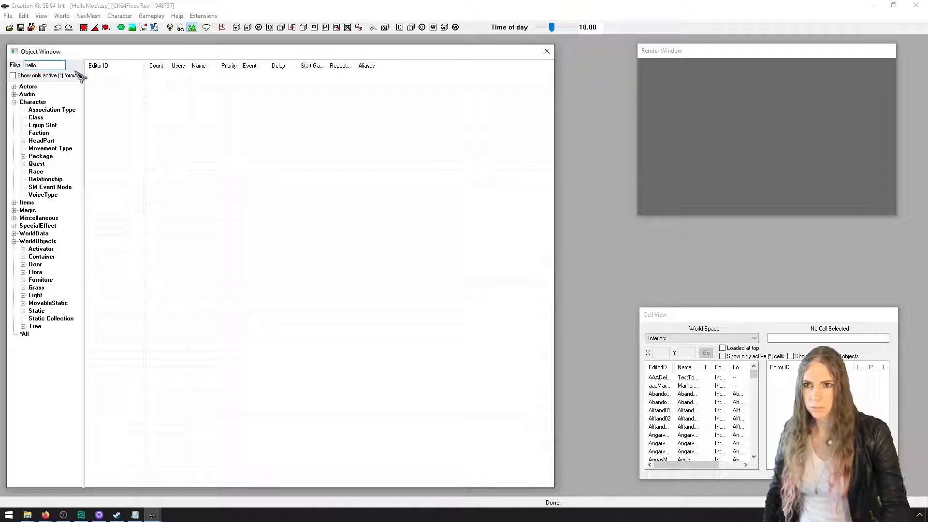
double_click(144, 67)
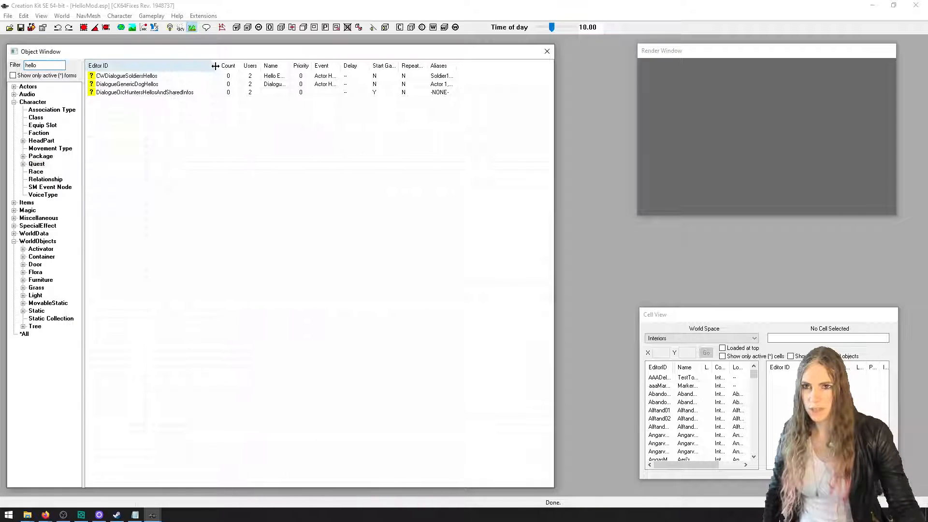
Create a new quest with the ID HelloModQuest, keeping the other quest data at their defaults
right_click(137, 146)
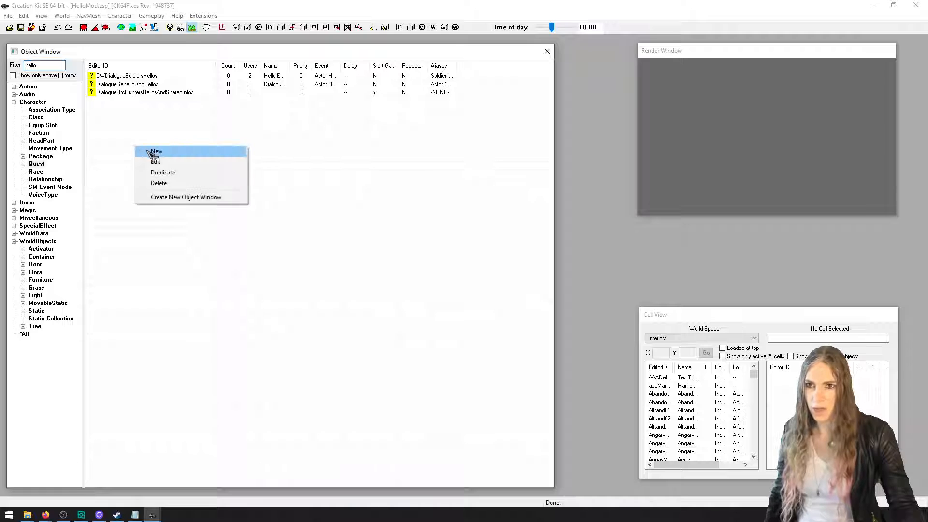
click(146, 151)
click(250, 112)
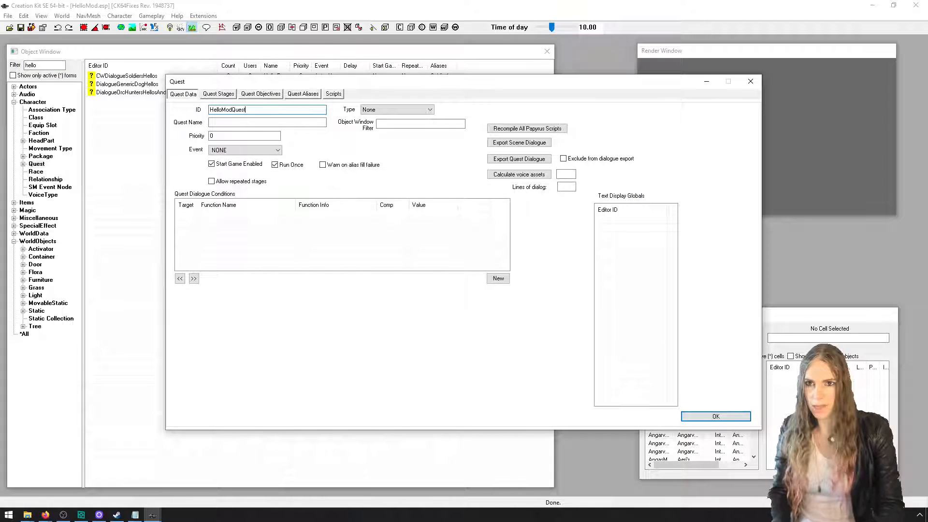
click(712, 417)
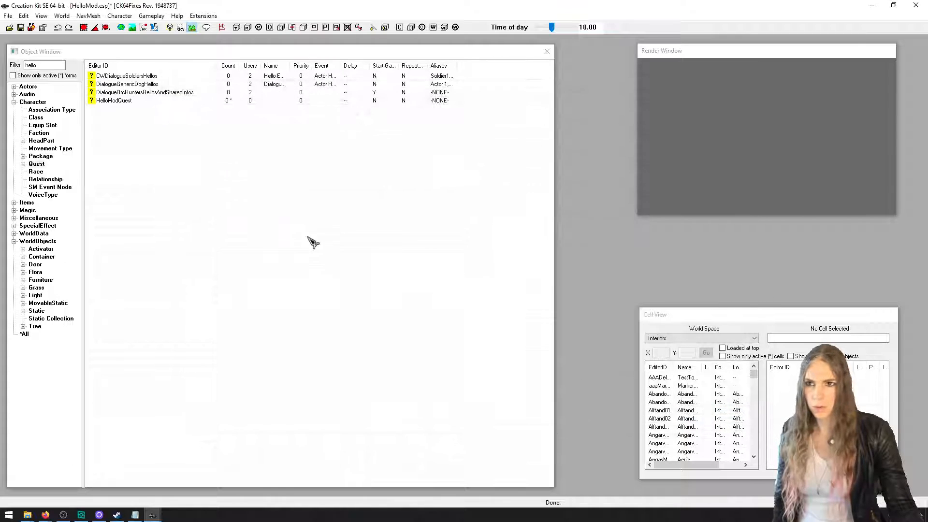
Reopen HelloModQuest and add a new script named HelloModScript that extends Quest
click(154, 103)
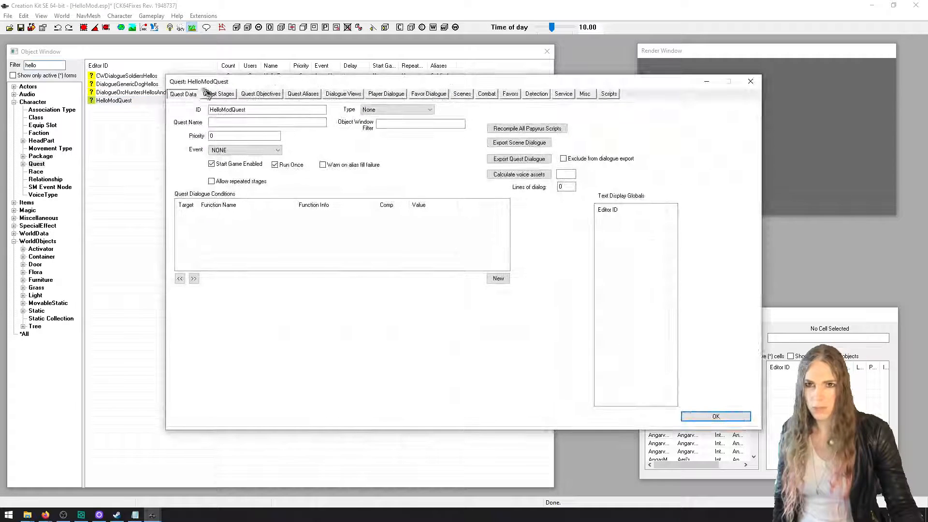
click(607, 96)
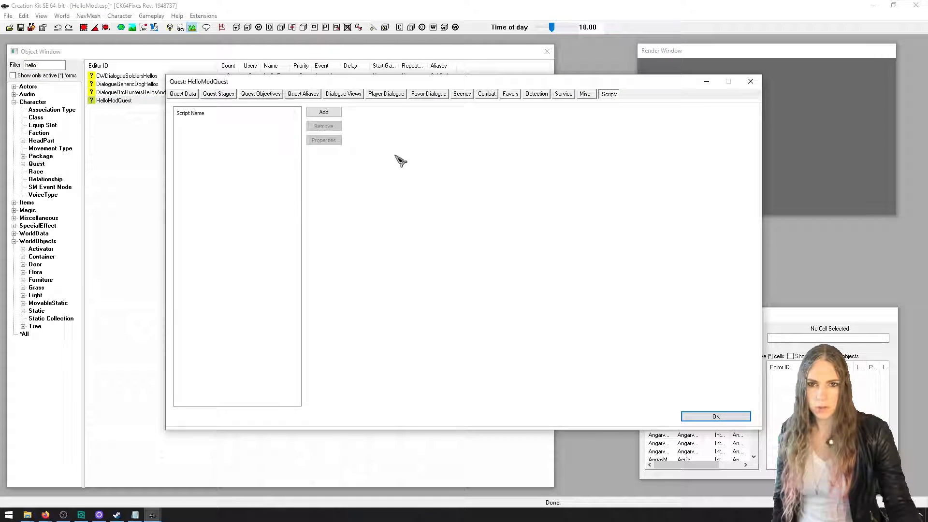
click(324, 114)
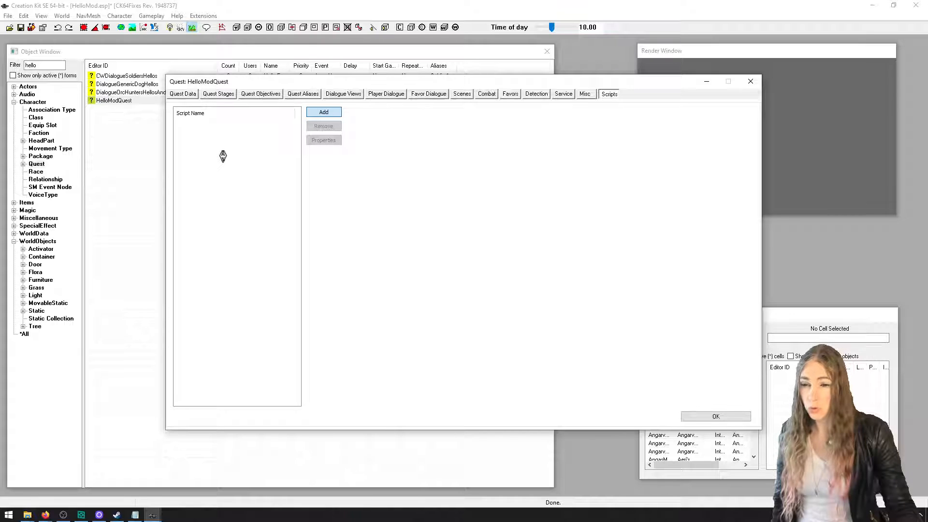
double_click(208, 141)
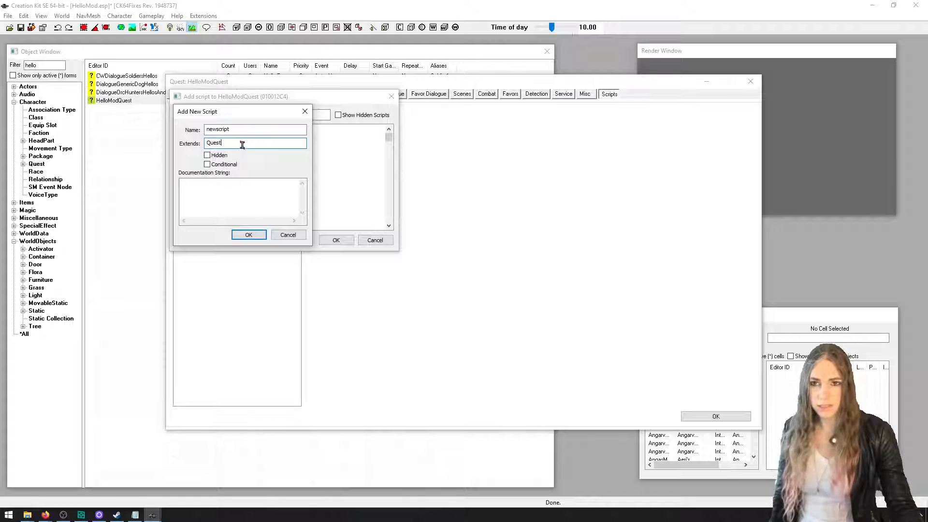
drag(240, 131, 199, 132)
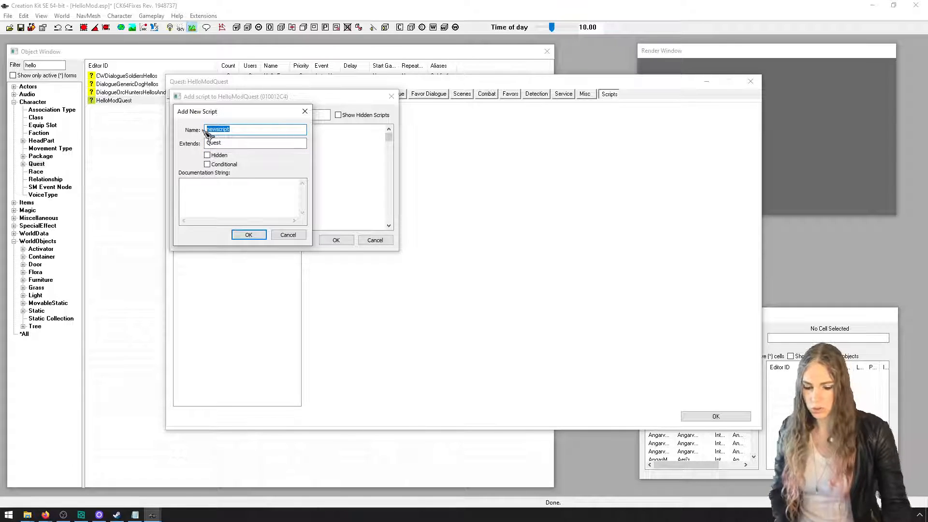
text(HelloModScrip)
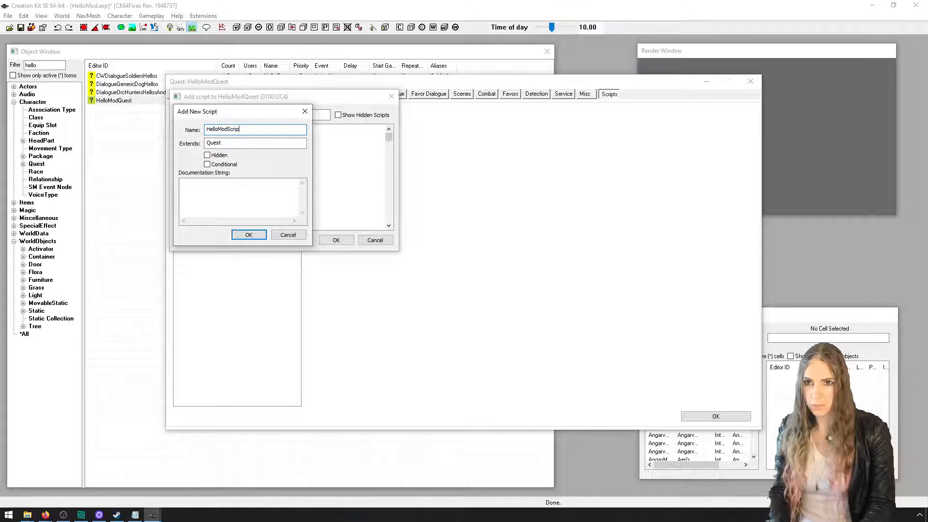
text(t)
key(Return)
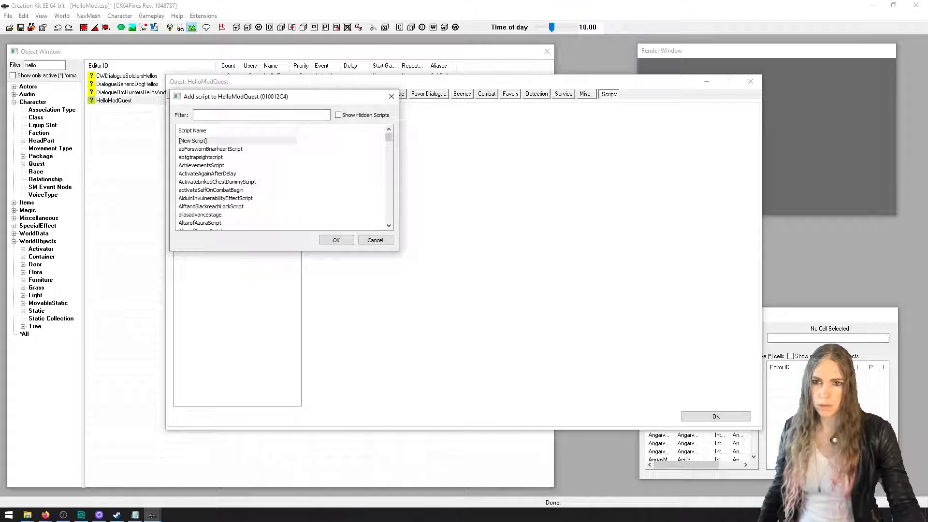
Look at the properties of HelloModScript in the quest's script list and close them
click(237, 125)
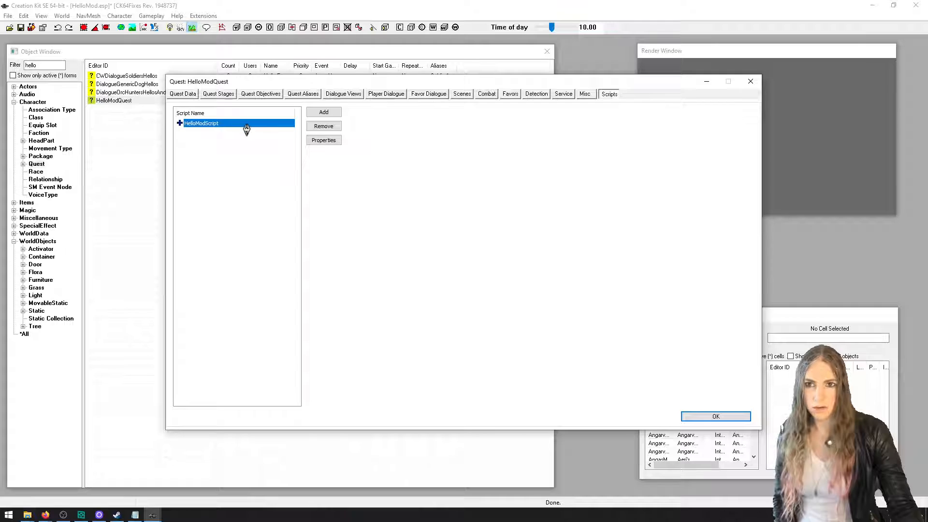
double_click(245, 129)
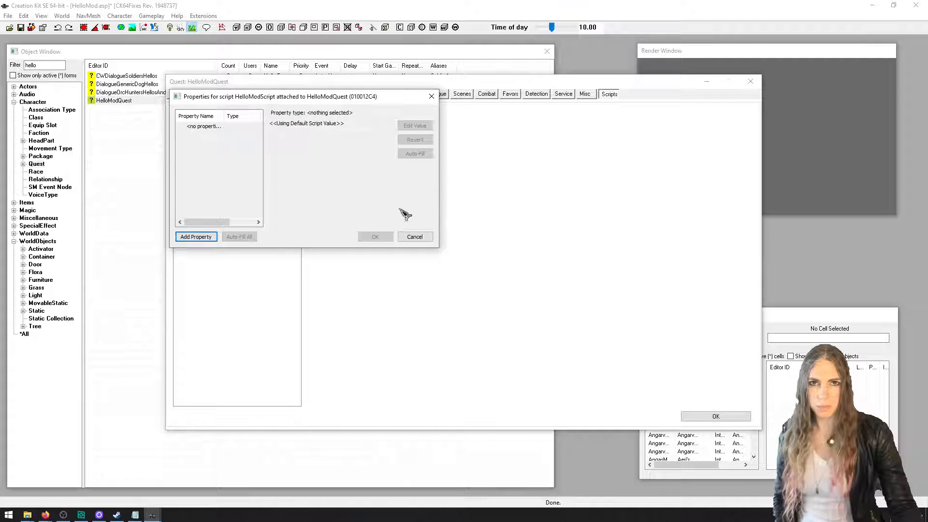
click(431, 97)
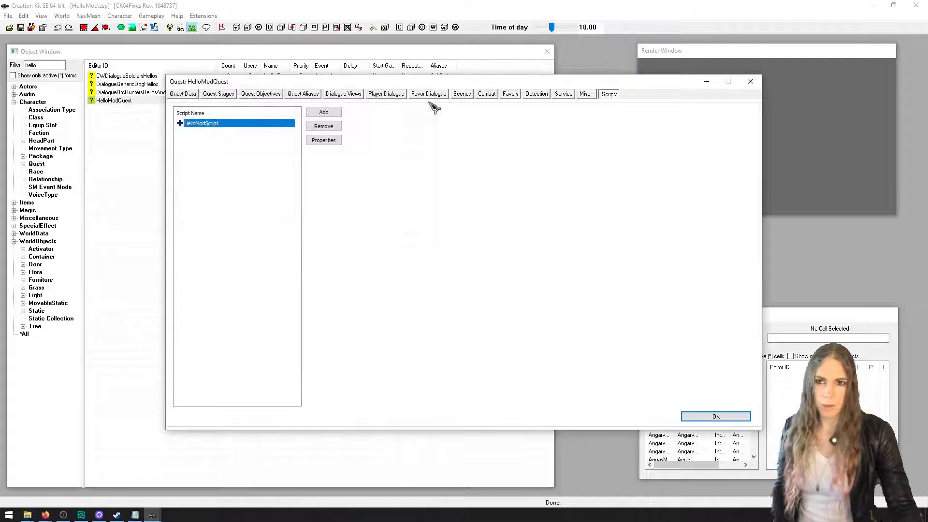
Set the script double-click action in the preferences to Edit externally, apply it and close the preferences
click(8, 15)
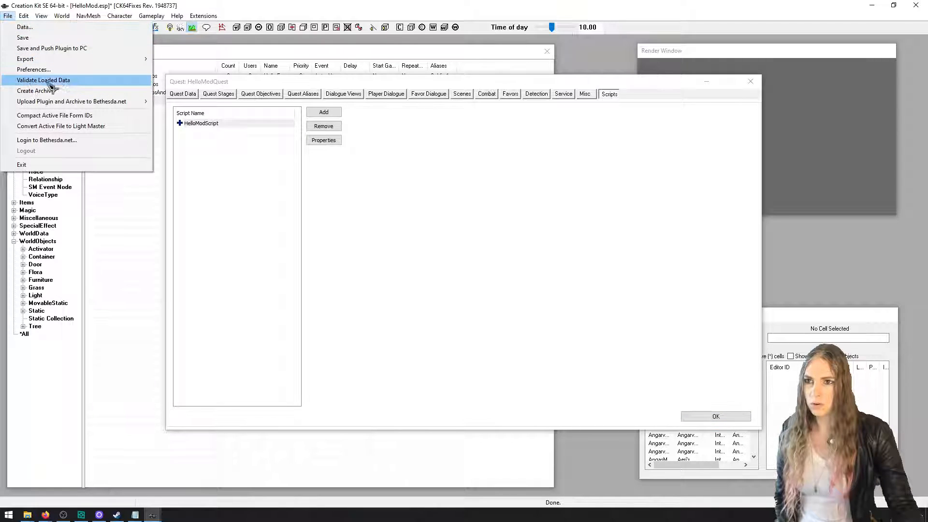
click(34, 69)
click(536, 161)
click(536, 161)
click(536, 161)
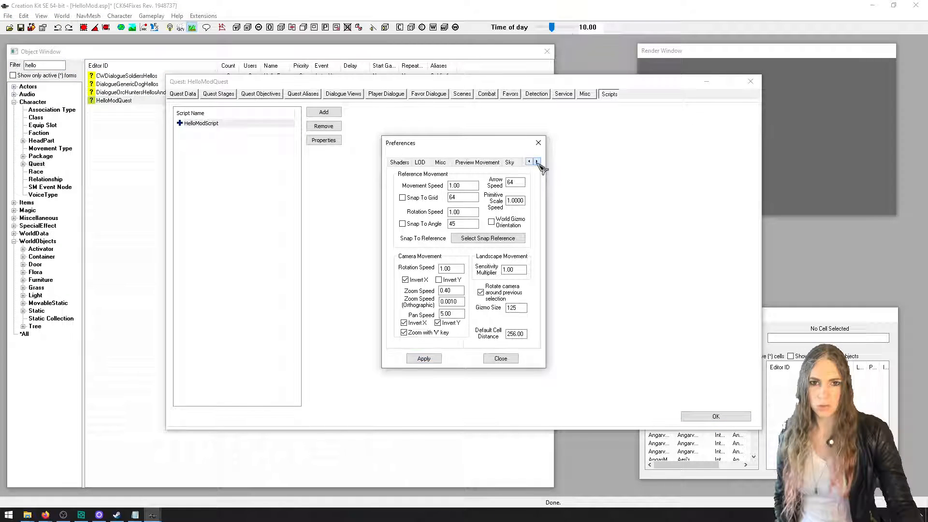
click(537, 161)
click(488, 162)
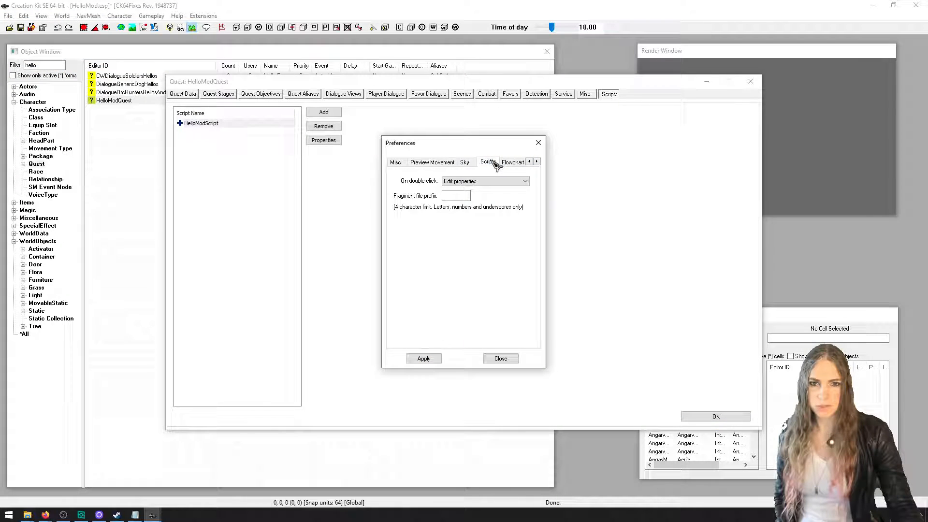
click(442, 181)
click(469, 196)
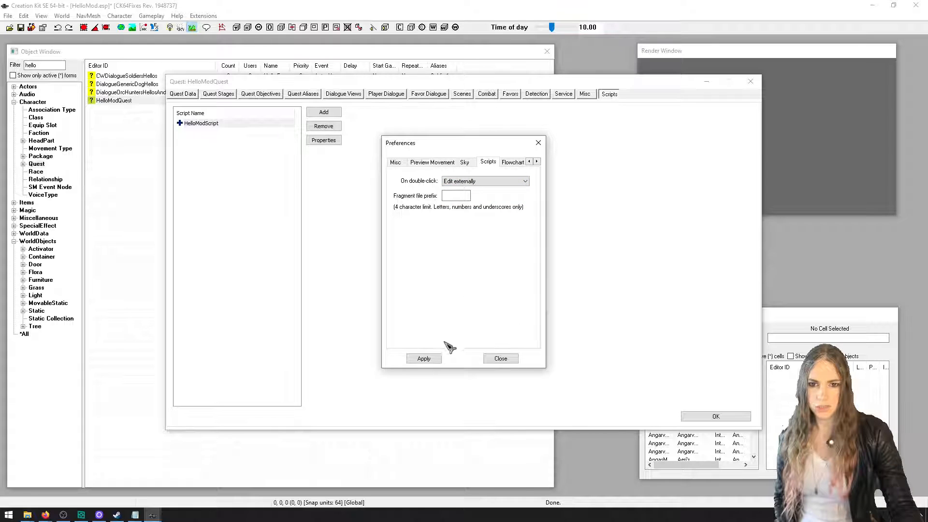
click(430, 359)
click(501, 358)
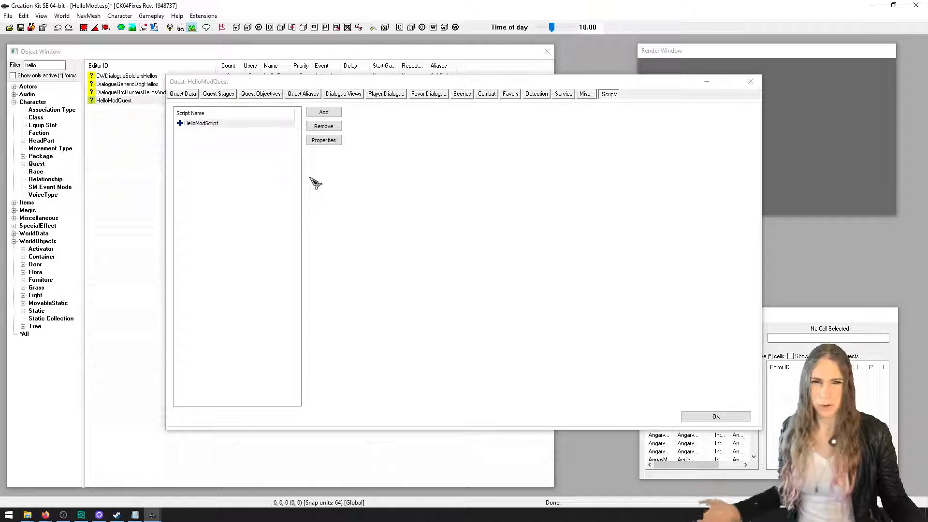
Edit the source of HelloModScript, add an OnInit() event that calls Debug.MessageBox("Hello, mod!"), and save the script
right_click(281, 128)
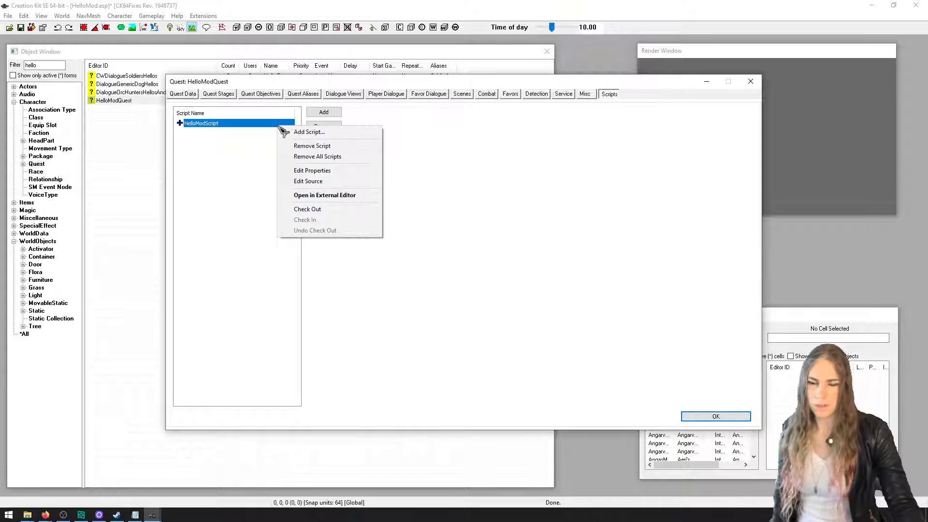
click(309, 182)
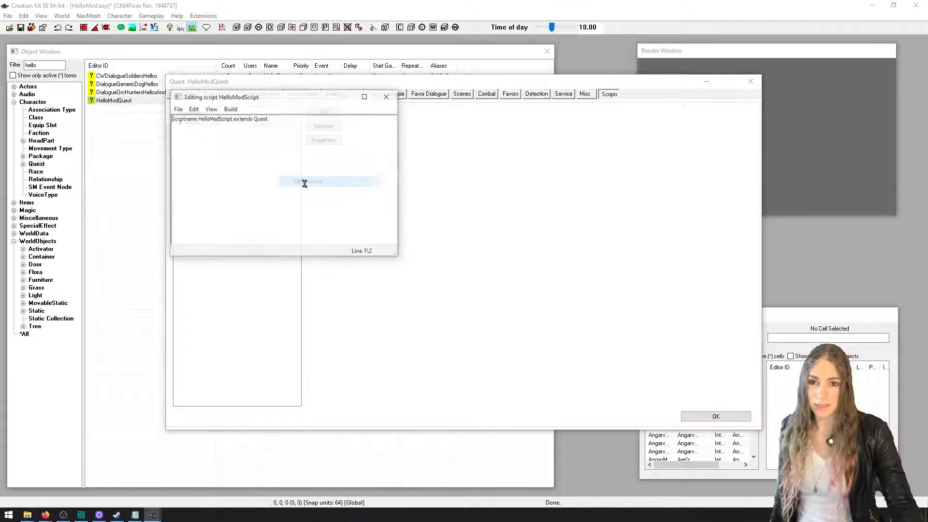
drag(320, 101, 440, 178)
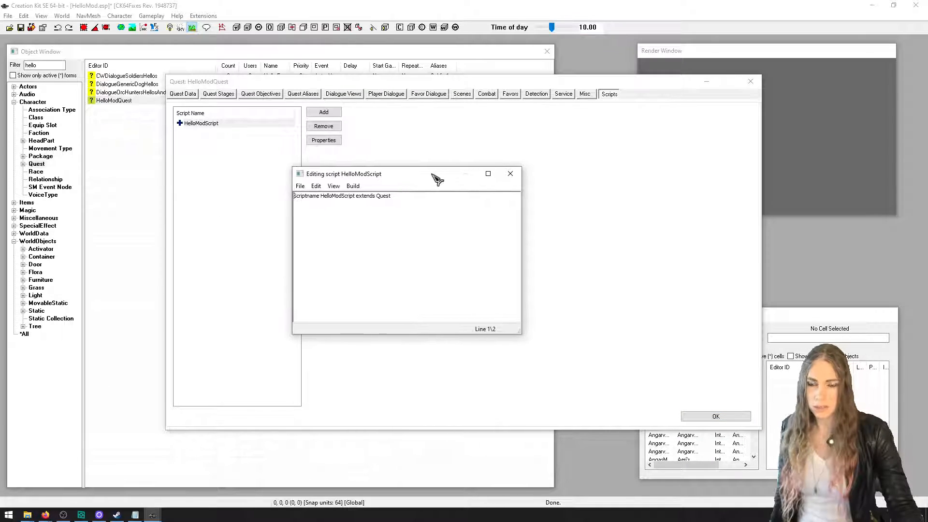
click(432, 214)
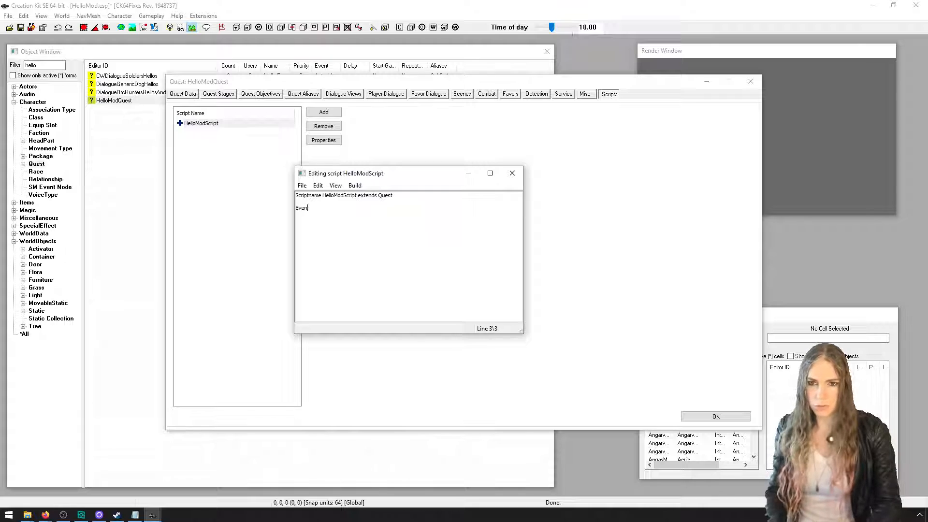
text(Event On)
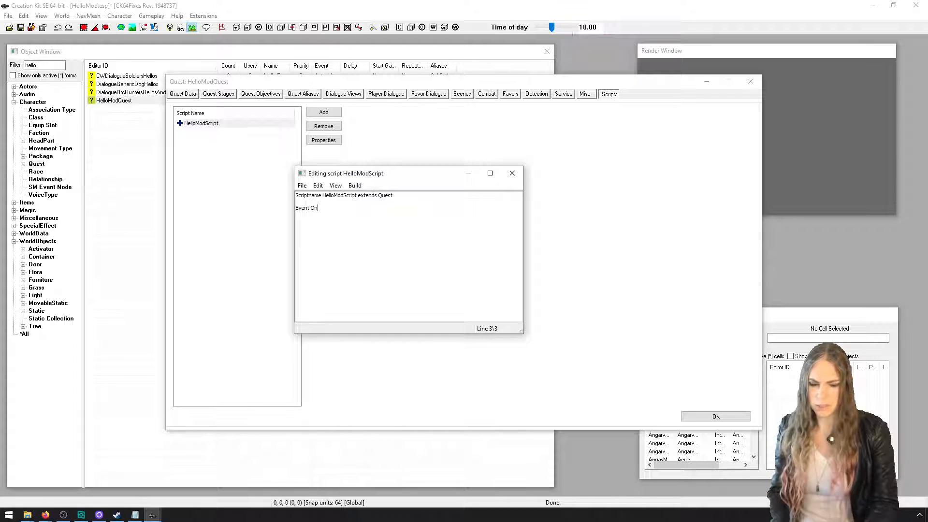
text(Init()
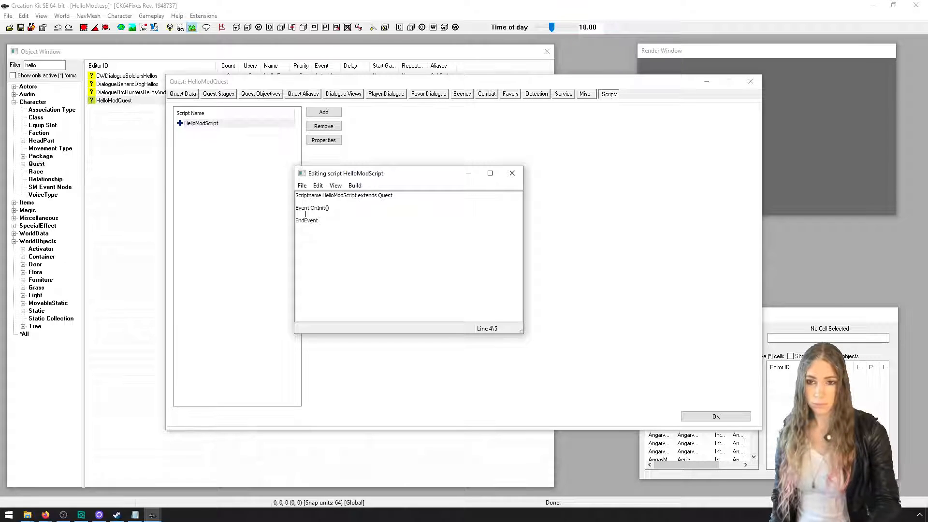
text(Debug.MessageBox("Hello, mod!)
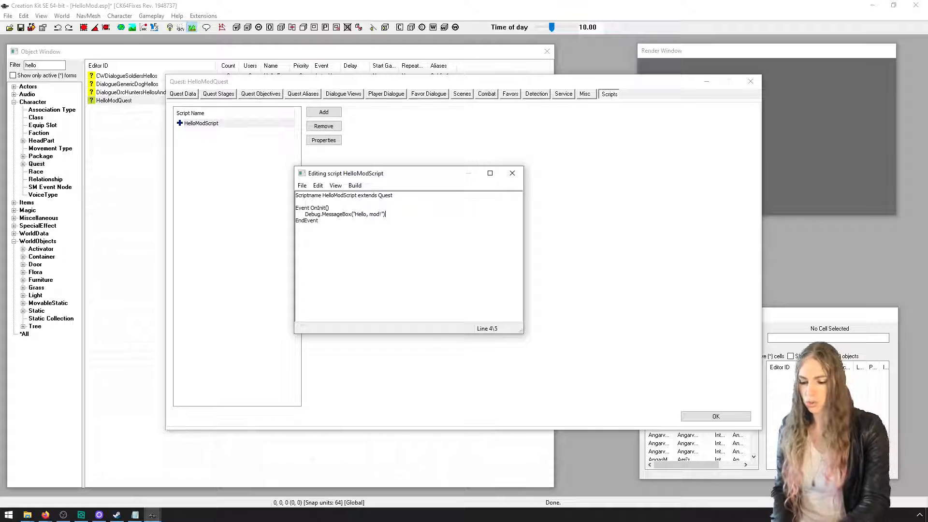
key(ctrl+s)
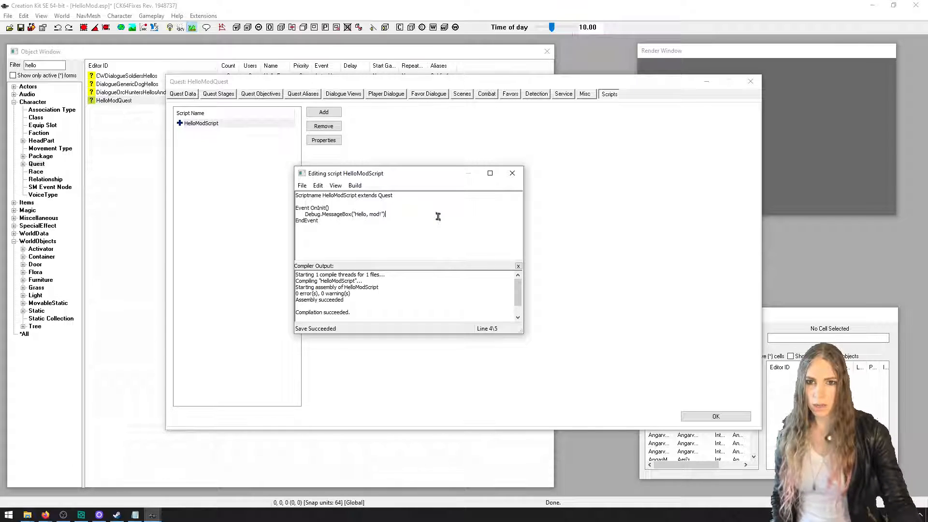
Add the invalid line "dfgfdgd" after EndEvent, try to save the script and decline saving it with the error
key(ctrl+End)
key(Return)
key(Return)
text(dfgfdg)
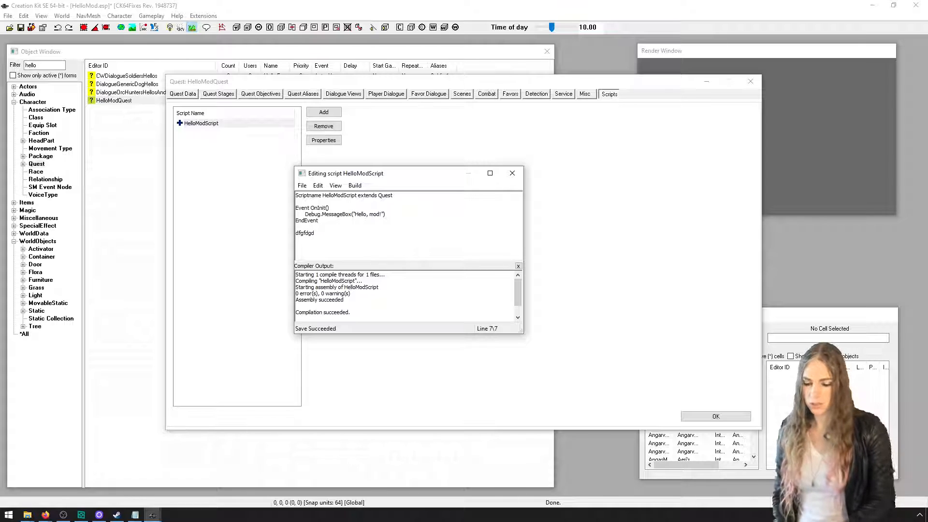
key(ctrl+s)
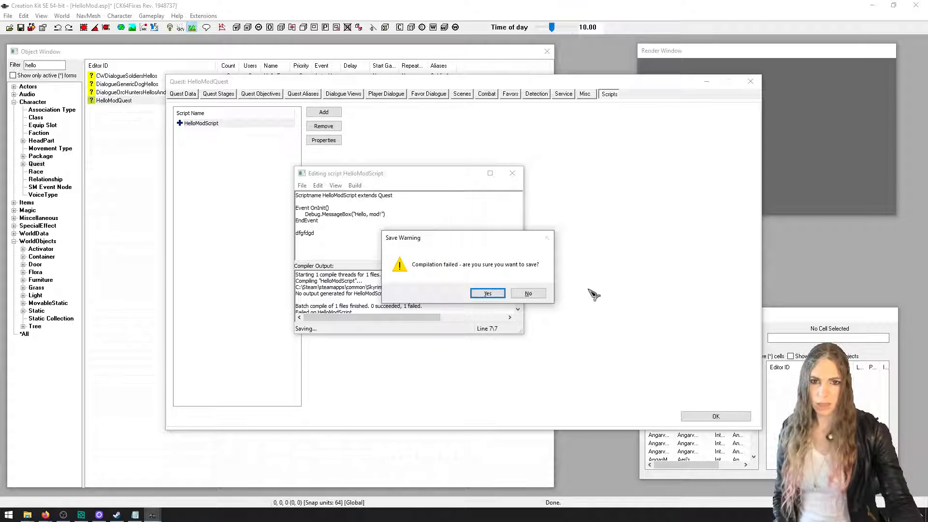
click(529, 294)
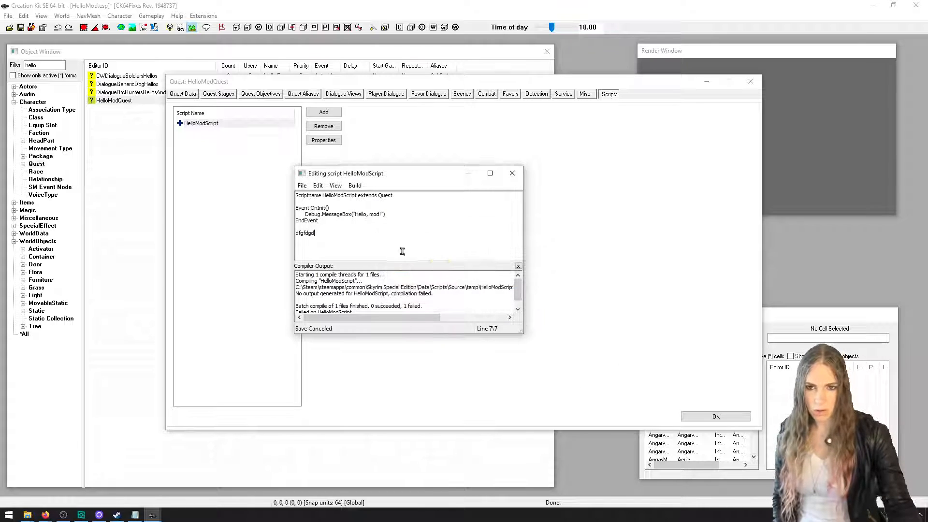
Remove the invalid "dfgfdgd" line from the script and save it again
drag(433, 316, 398, 321)
double_click(315, 236)
key(BackSpace)
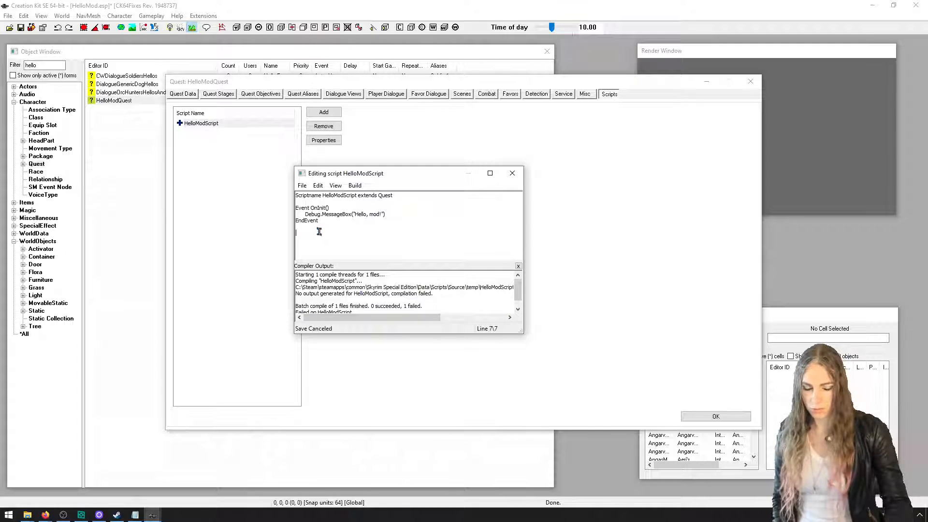
key(ctrl+s)
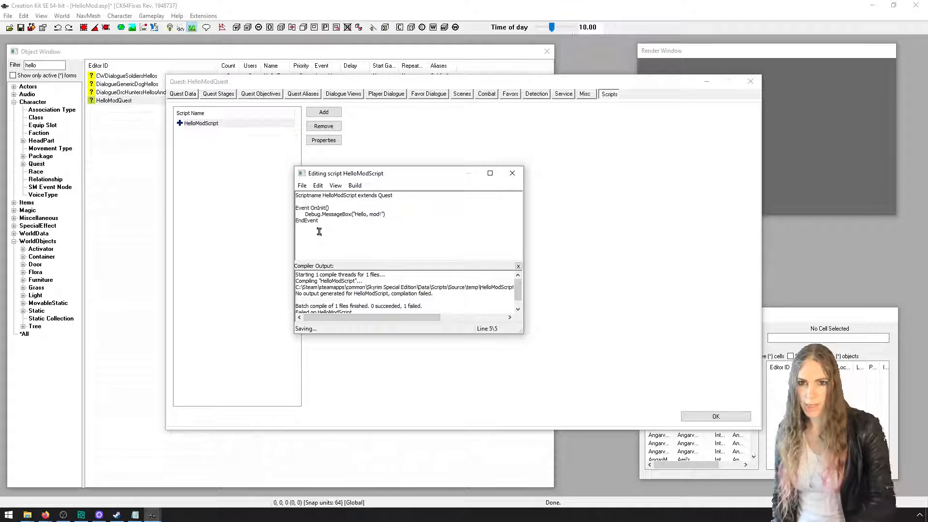
Close the script editor, accept the HelloModQuest changes and save the plugin
click(519, 177)
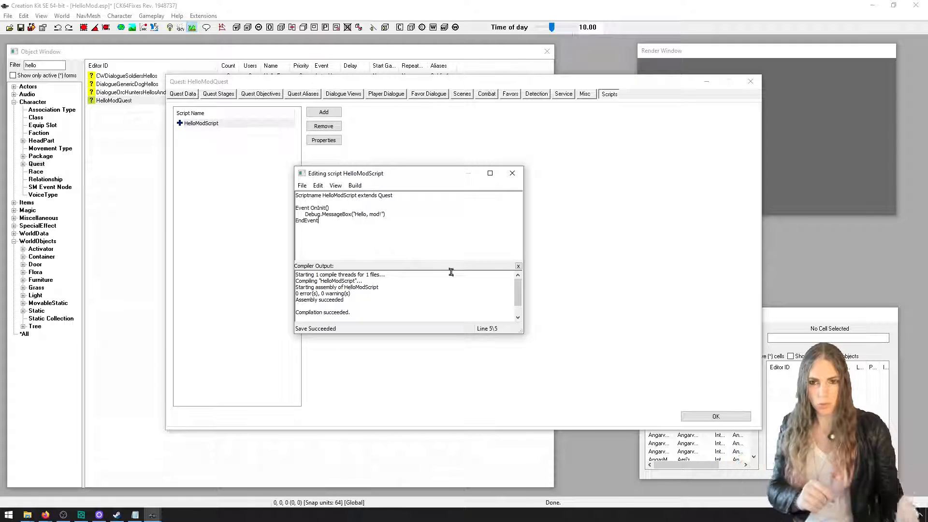
click(512, 173)
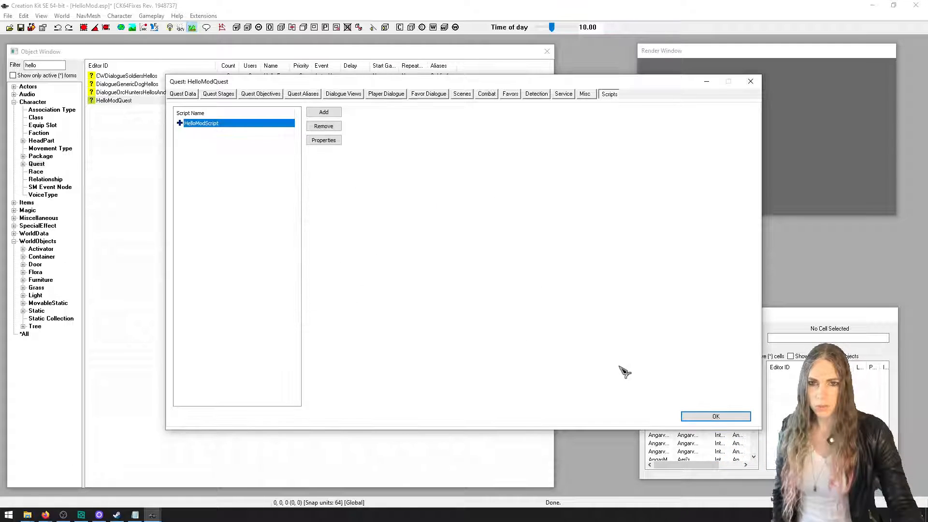
click(705, 419)
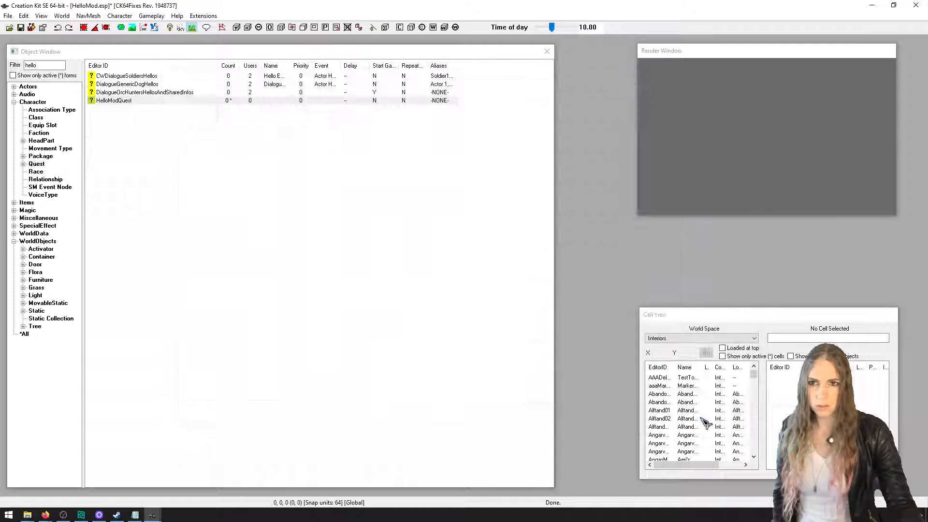
click(27, 29)
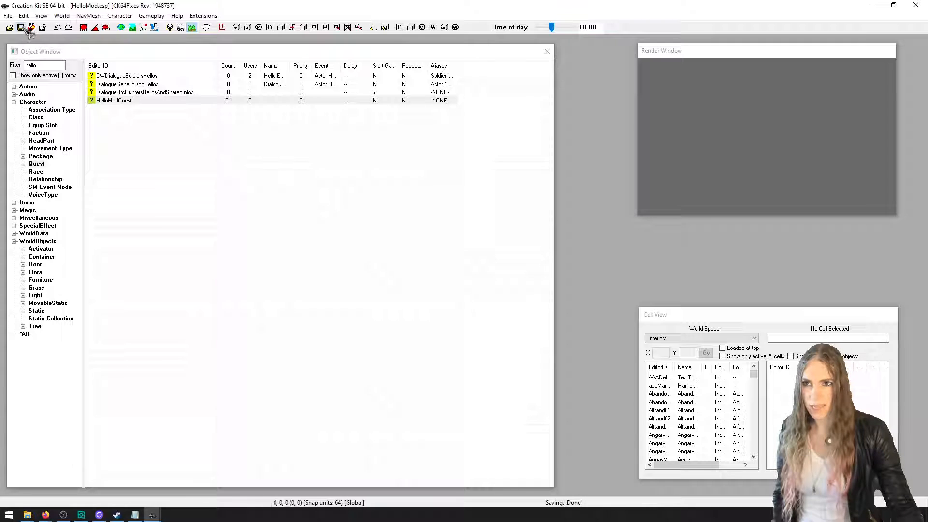
Reopen the quest data of HelloModQuest, make sure Start Game Enabled is on, and accept the quest
click(150, 100)
double_click(150, 100)
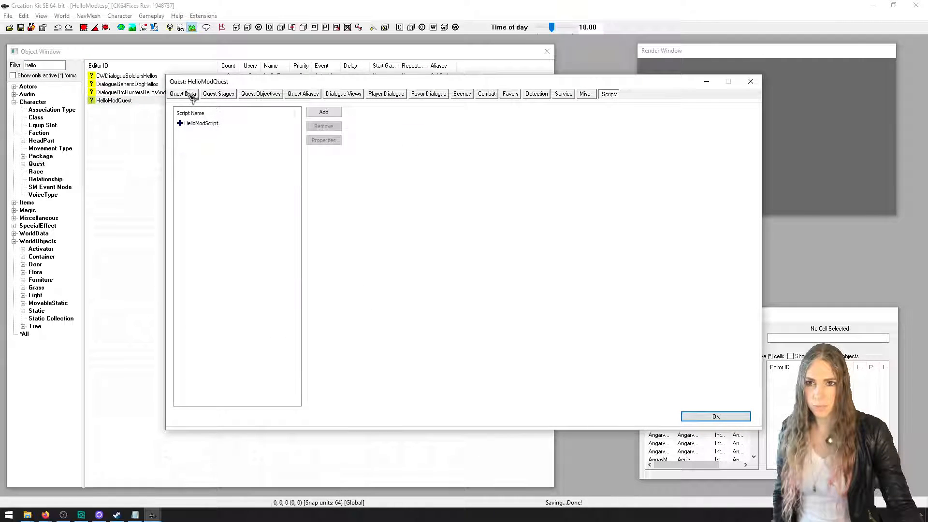
click(183, 95)
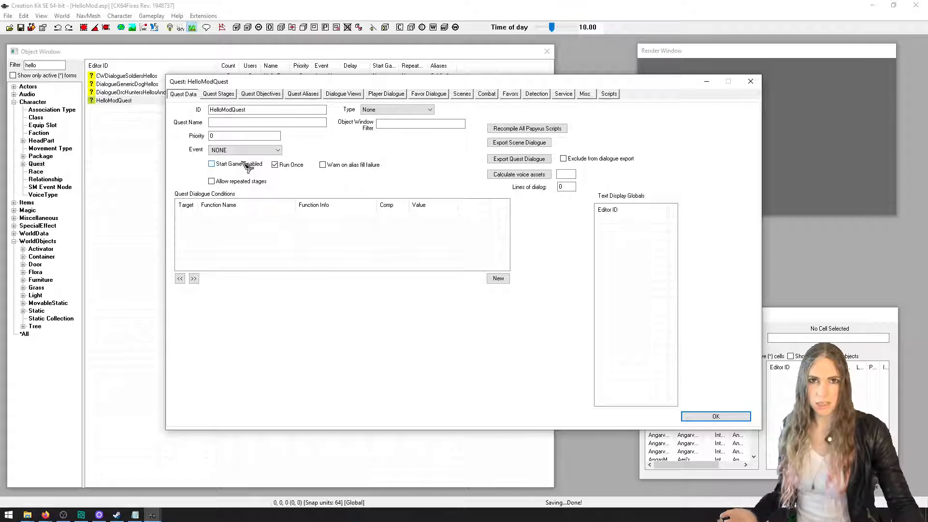
click(248, 167)
click(247, 166)
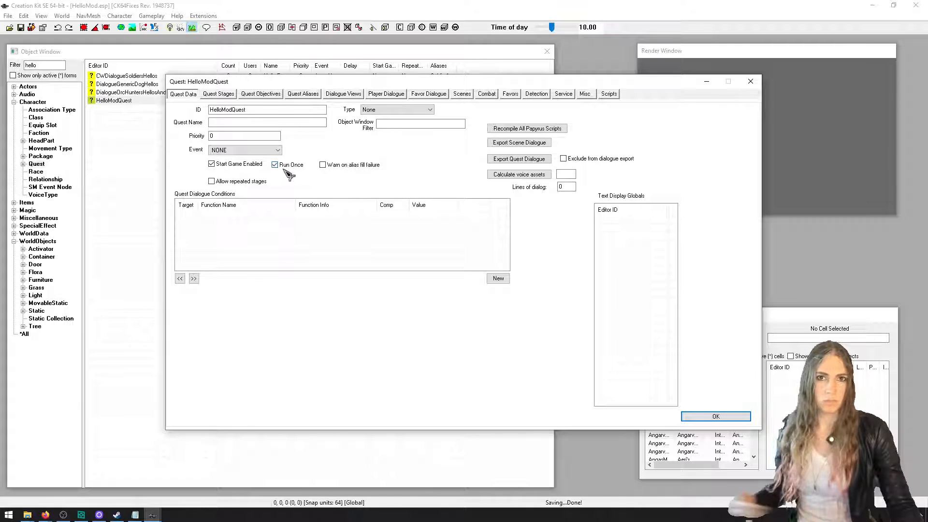
click(716, 416)
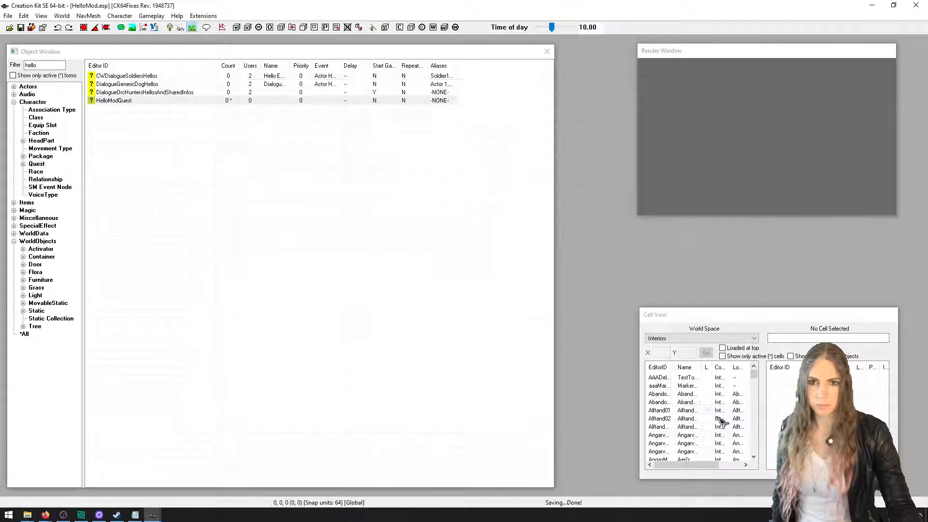
Close the Creation Kit and clear the notes, browser and archive windows away, leaving the Skyrim Special Edition folder
click(915, 4)
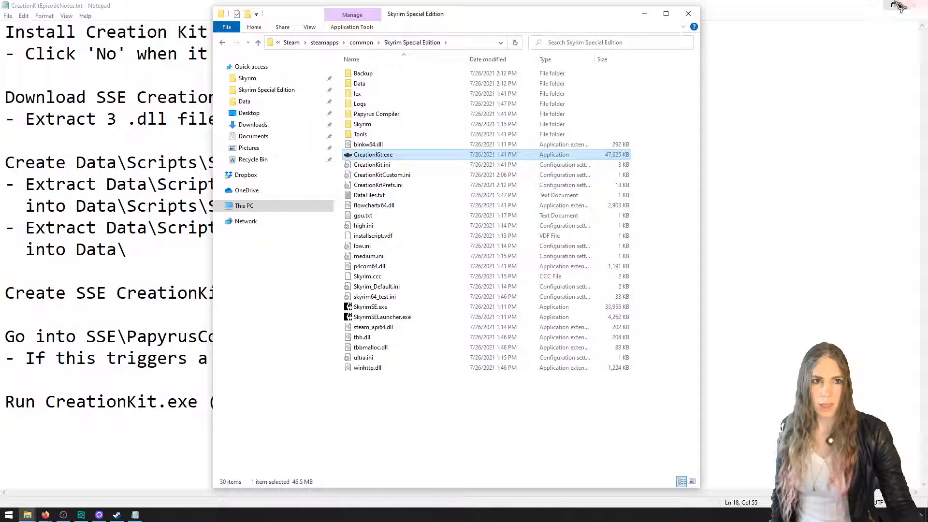
click(871, 5)
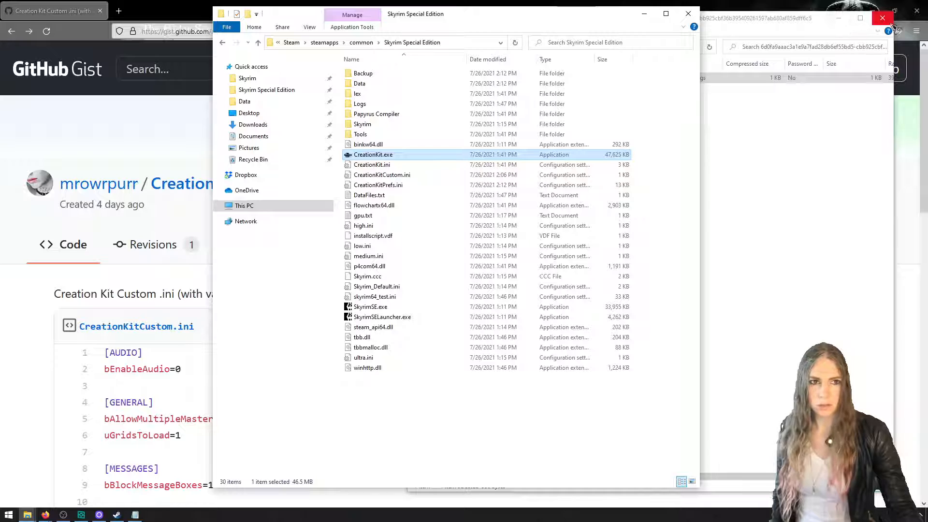
click(844, 17)
click(869, 15)
click(870, 15)
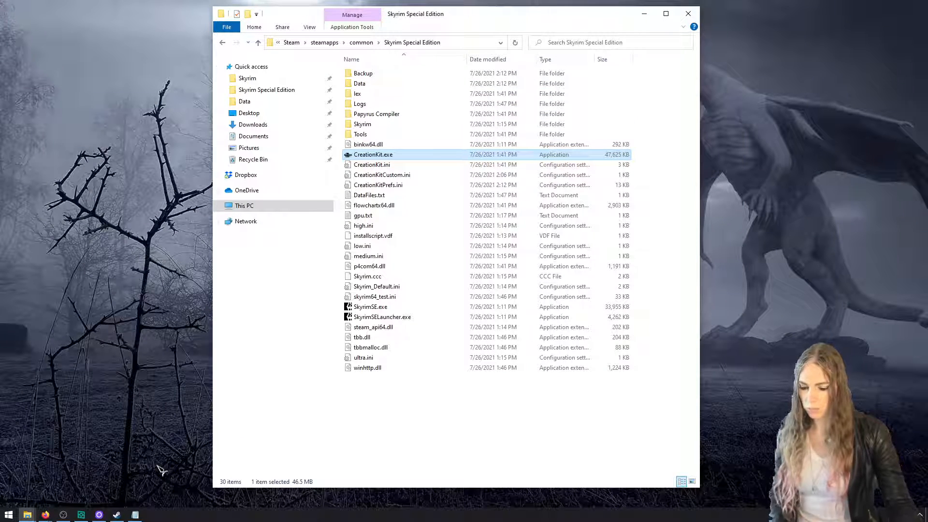
Launch The Elder Scrolls V Skyrim Special Edition and start the game from its launcher
key(super)
text(sky)
key(Down)
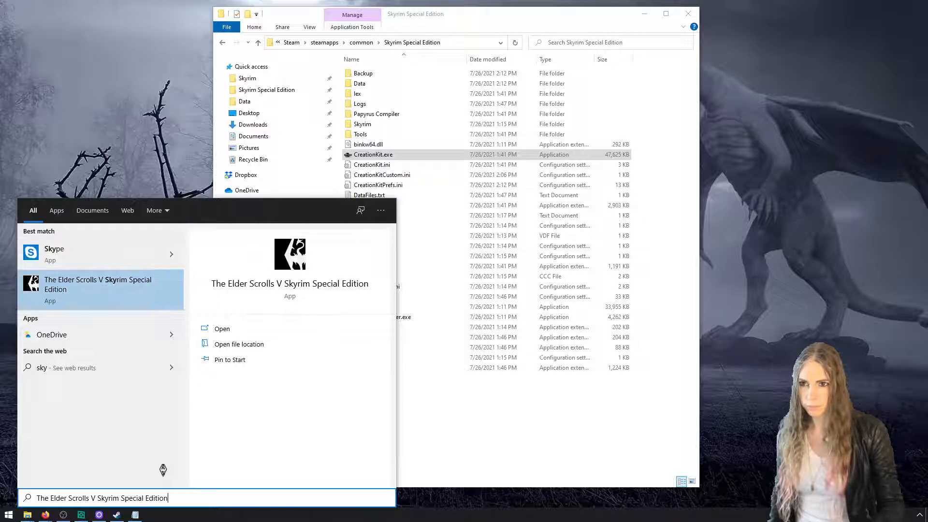
key(Return)
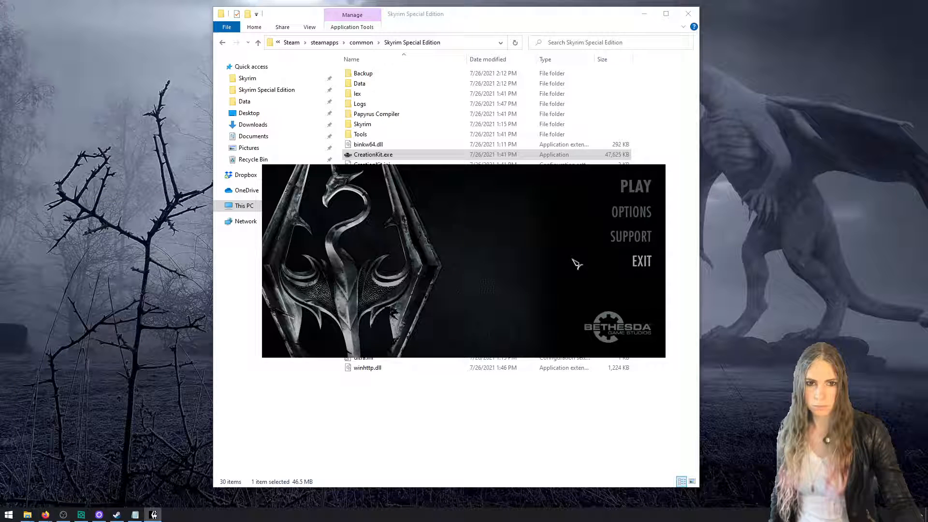
click(640, 193)
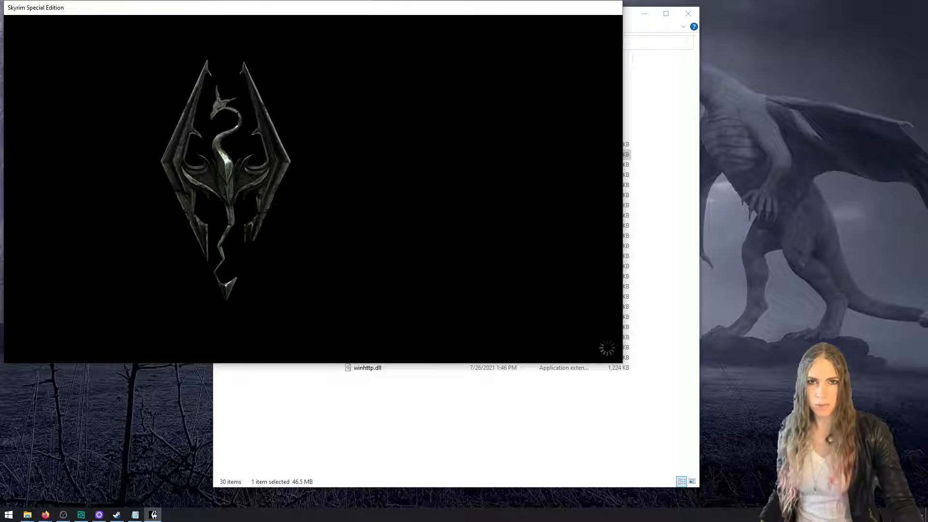
Quit the game from its main menu with the console command qqq
key(grave)
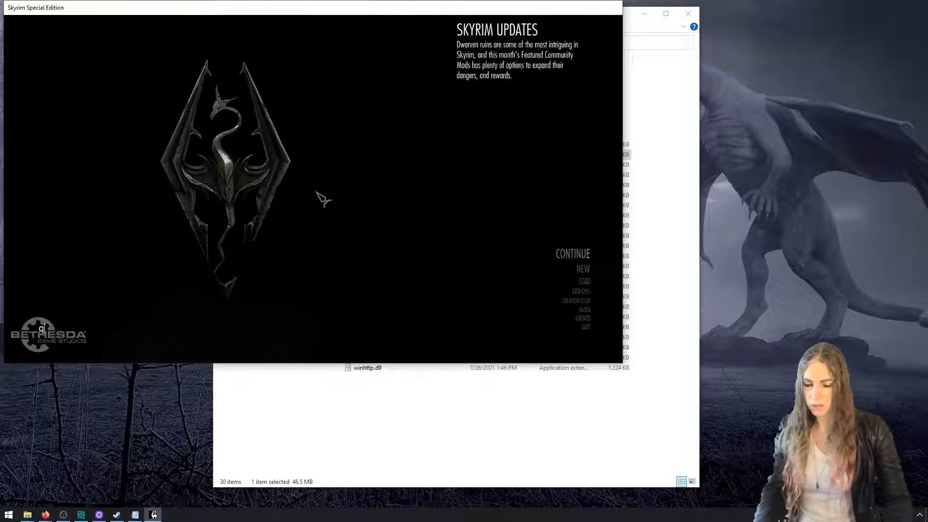
text(qqq)
key(Return)
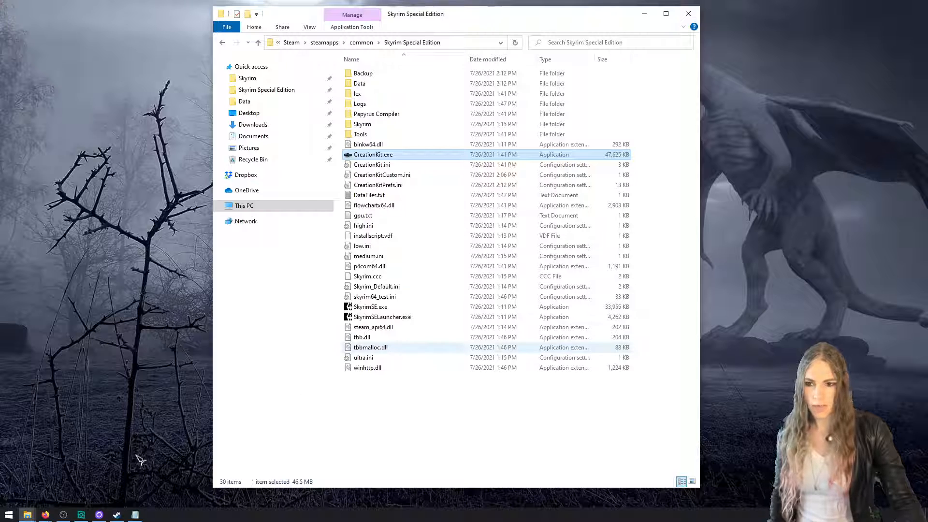
Open the Skyrim Special Edition launcher again
key(super)
text(skyr)
key(Return)
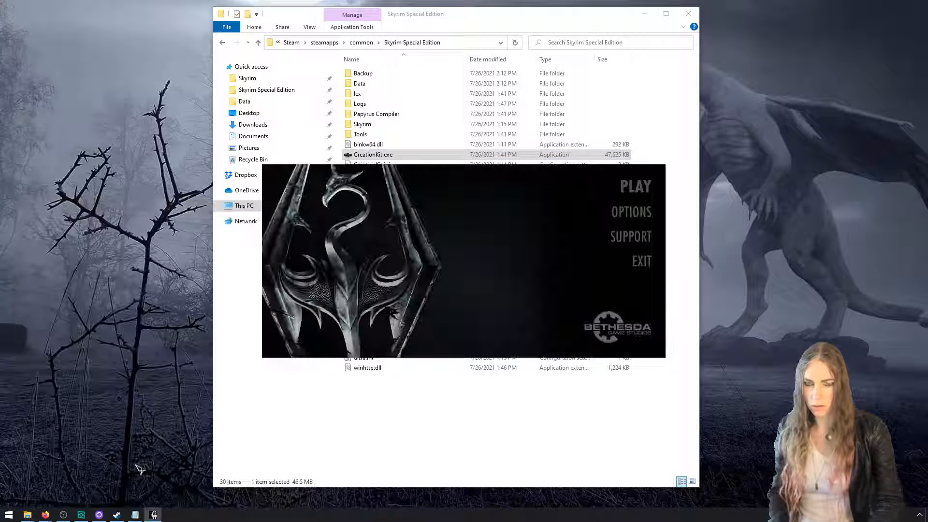
Set the resolution to 1280x720 in the launcher's options, confirm them, and start the game
click(628, 212)
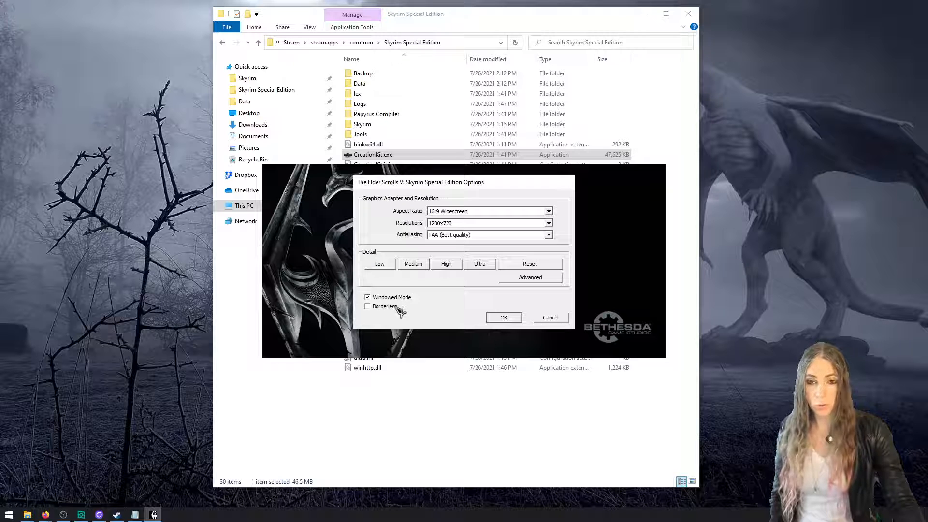
click(469, 224)
click(468, 238)
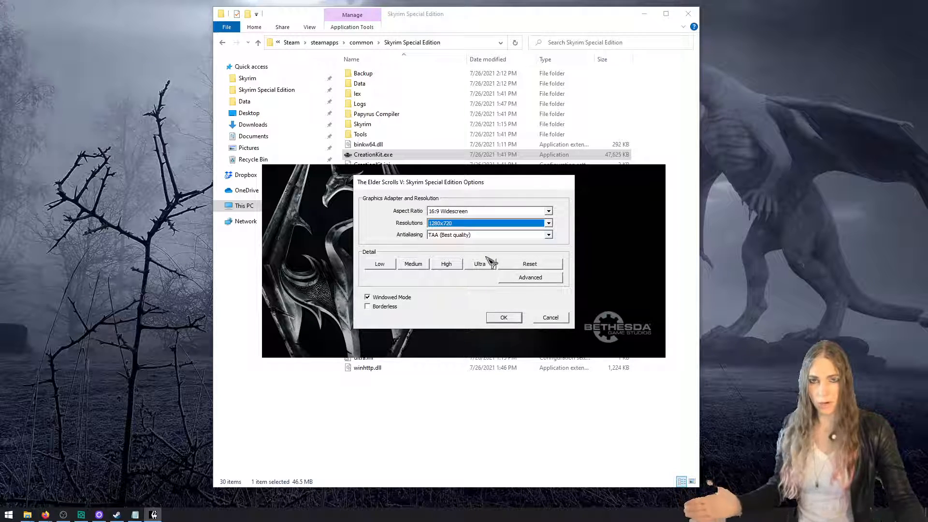
click(515, 316)
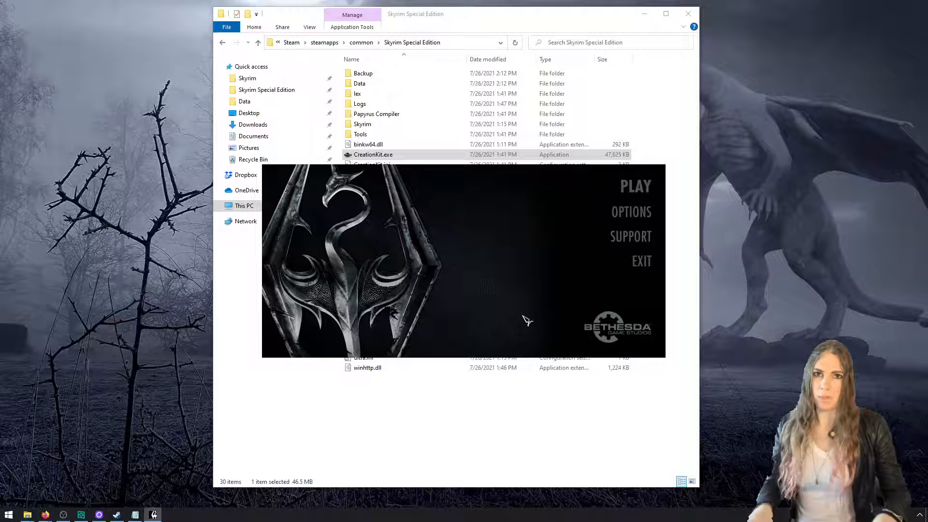
click(621, 191)
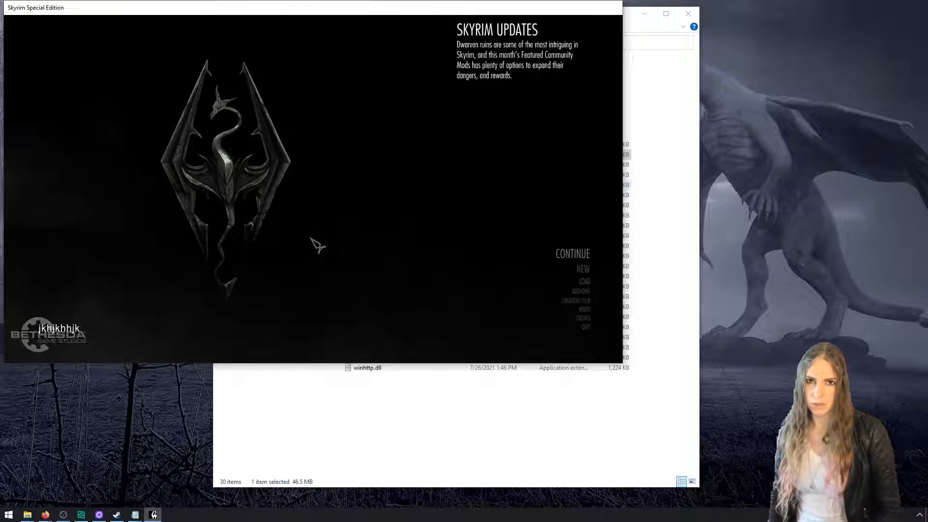
Run the console command coc riftenbeeandbarb at the game's main menu to load directly into the Riften inn
key(BackSpace)
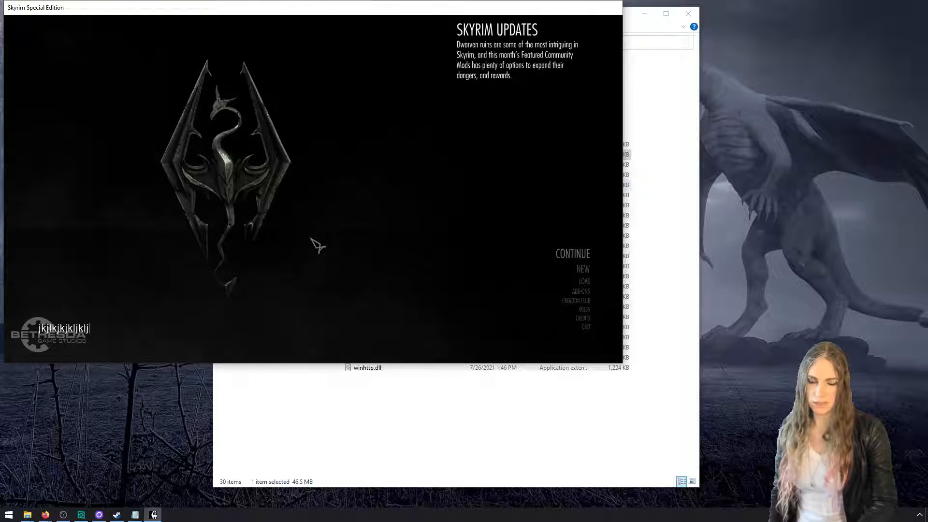
key(Return)
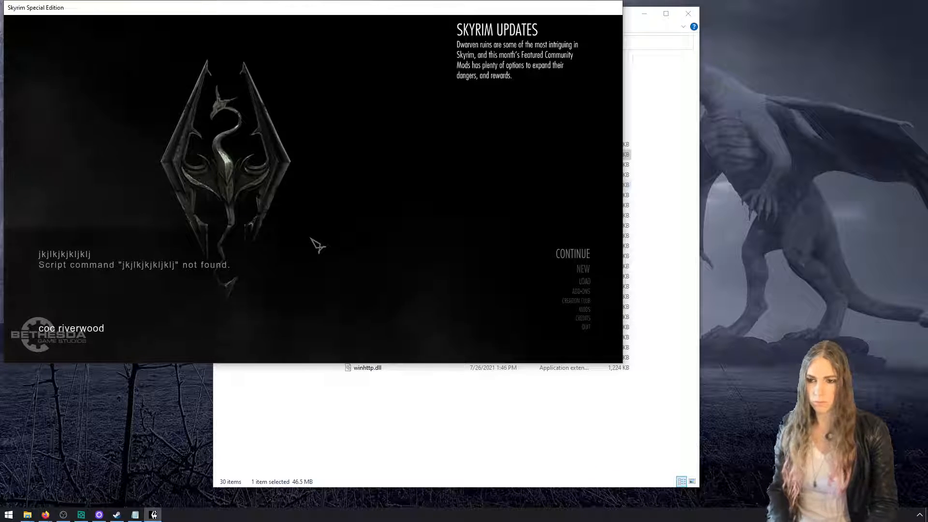
key(BackSpace)
key(BackSpace)
key(BackSpace)
key(BackSpace)
text(riftenbeeandbarb)
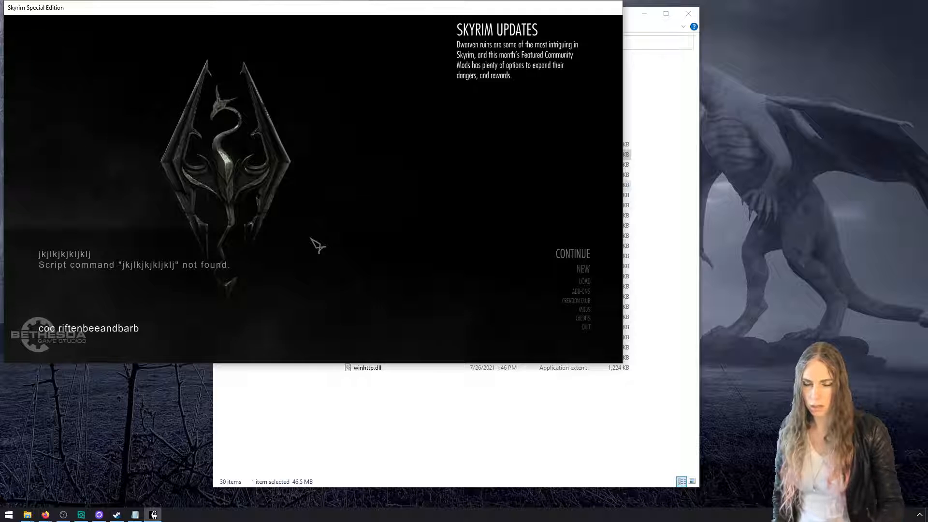
key(Return)
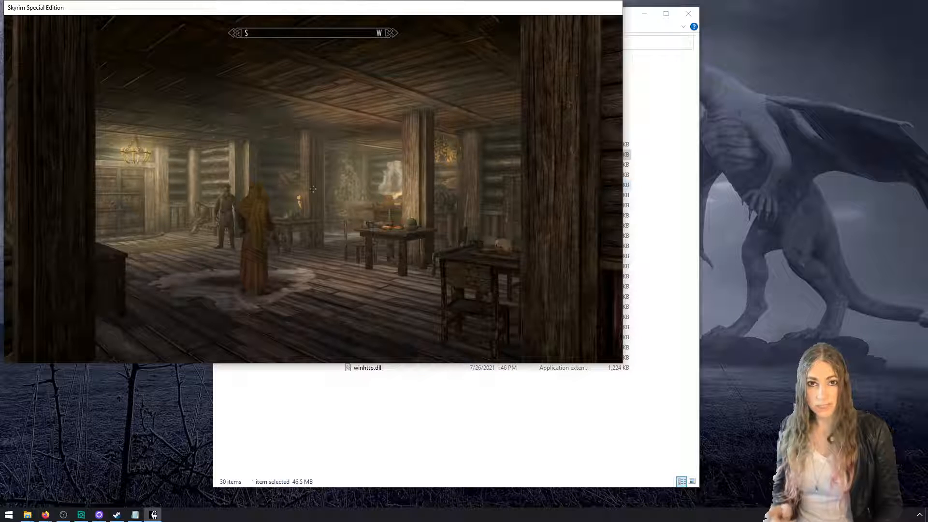
Quit the running game to the main menu and open the load order of its Mods section
key(Escape)
click(442, 49)
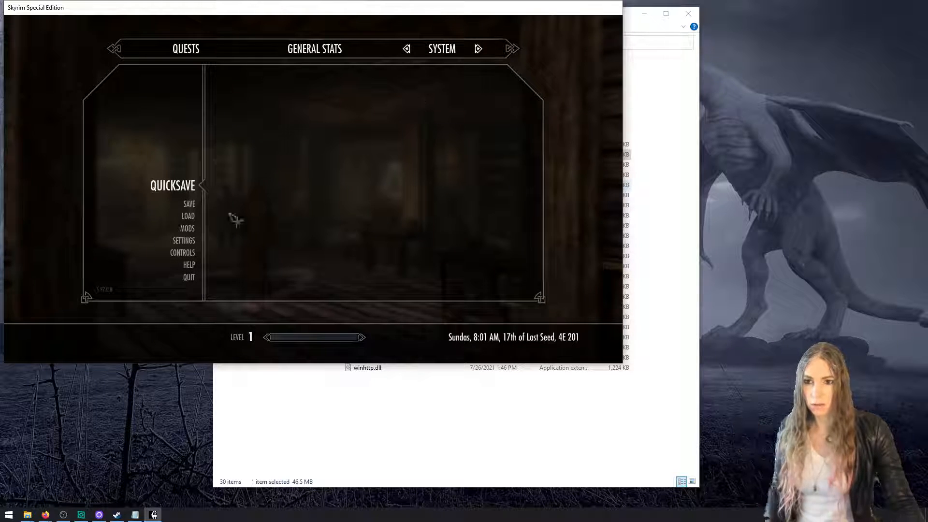
click(193, 278)
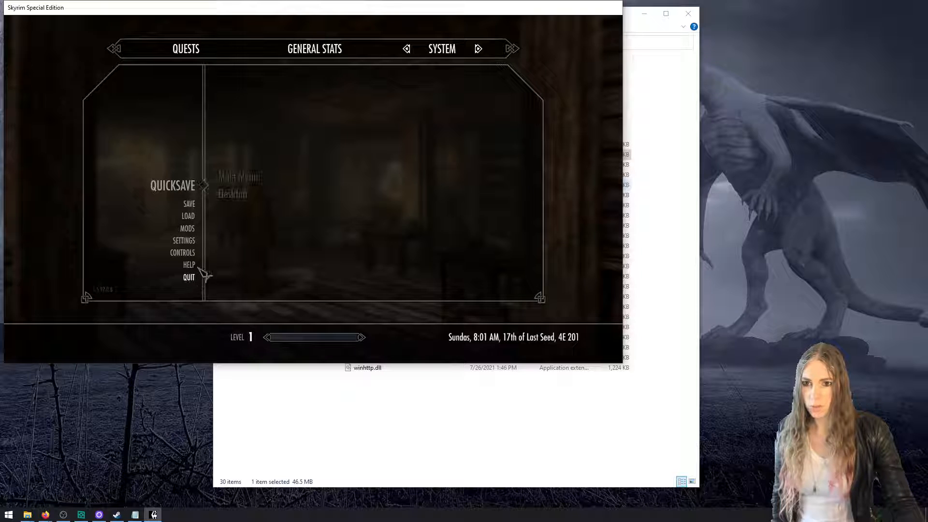
click(256, 179)
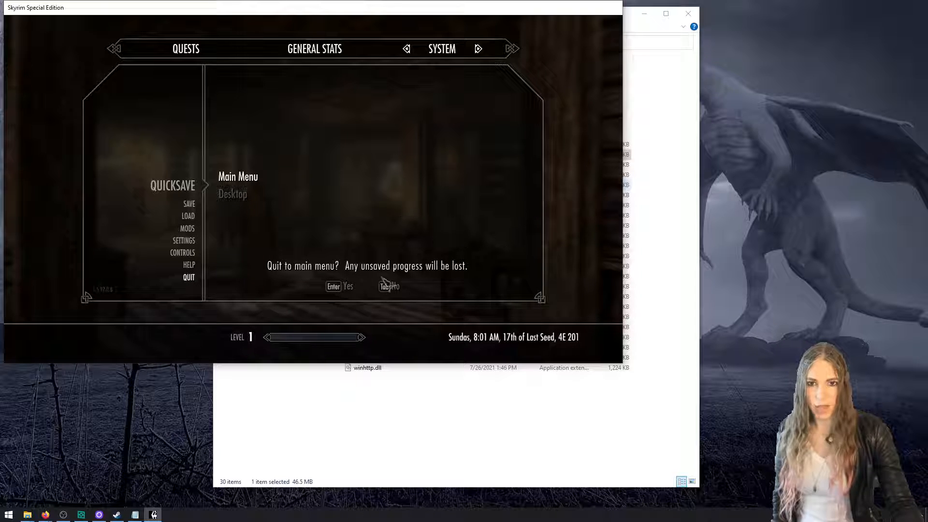
click(350, 287)
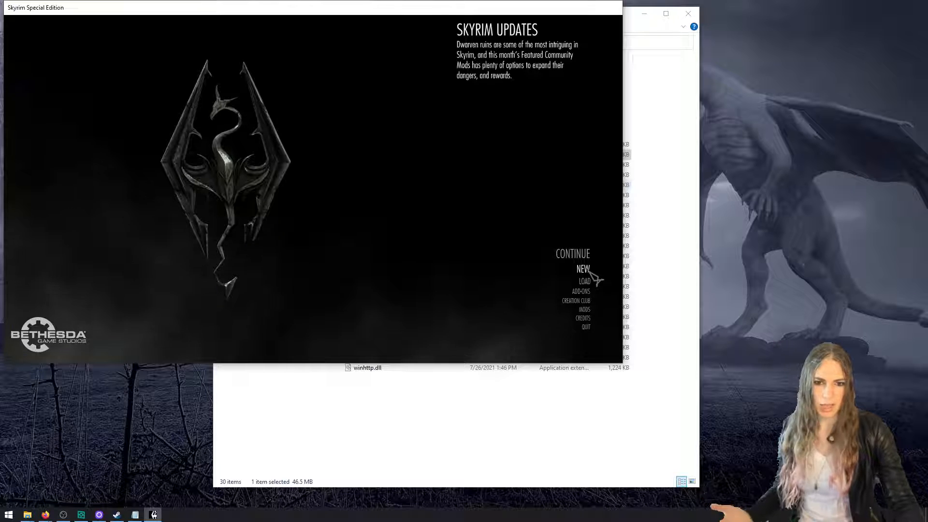
click(583, 311)
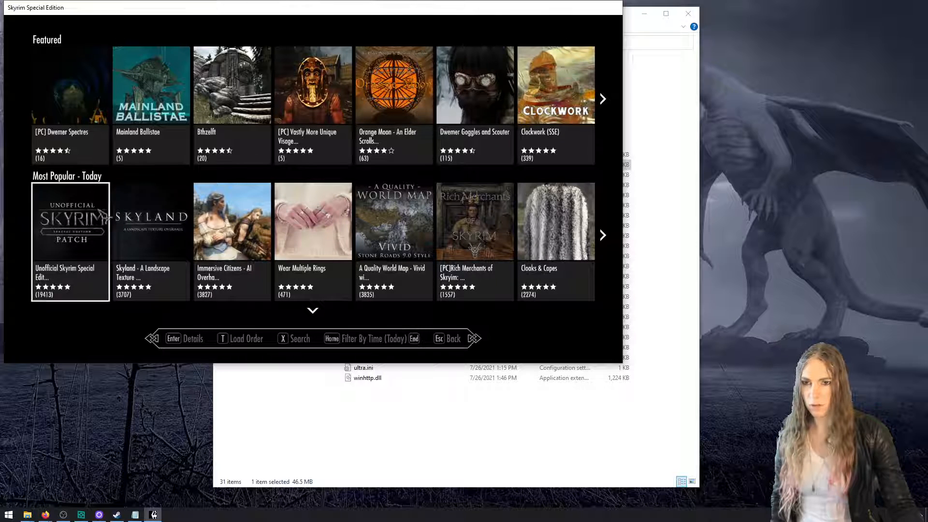
click(256, 339)
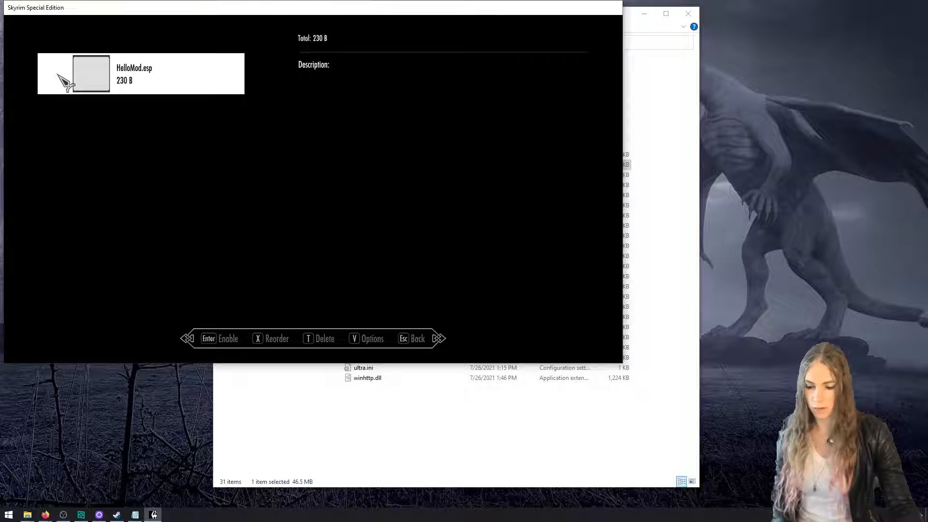
Place the File Explorer window beside the game, widen it, and open the user's profile folder under C:\Users
click(627, 199)
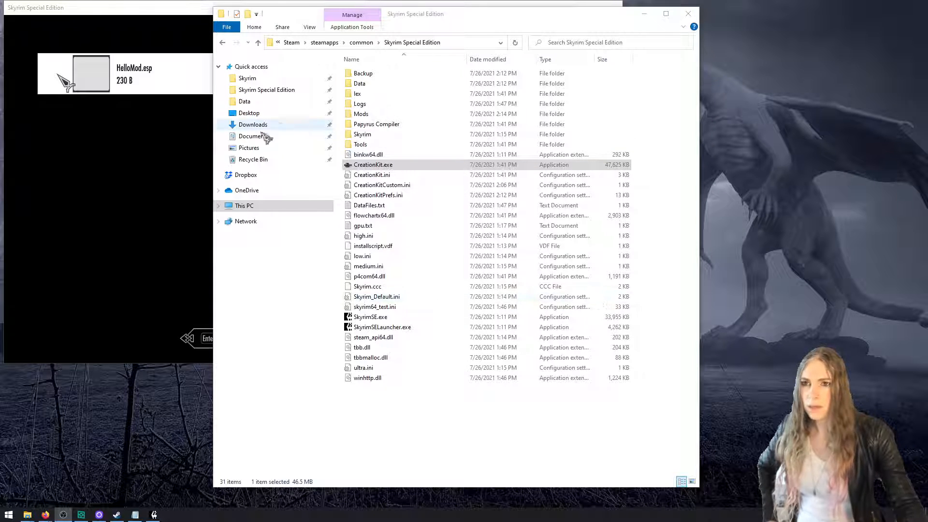
drag(458, 18, 677, 25)
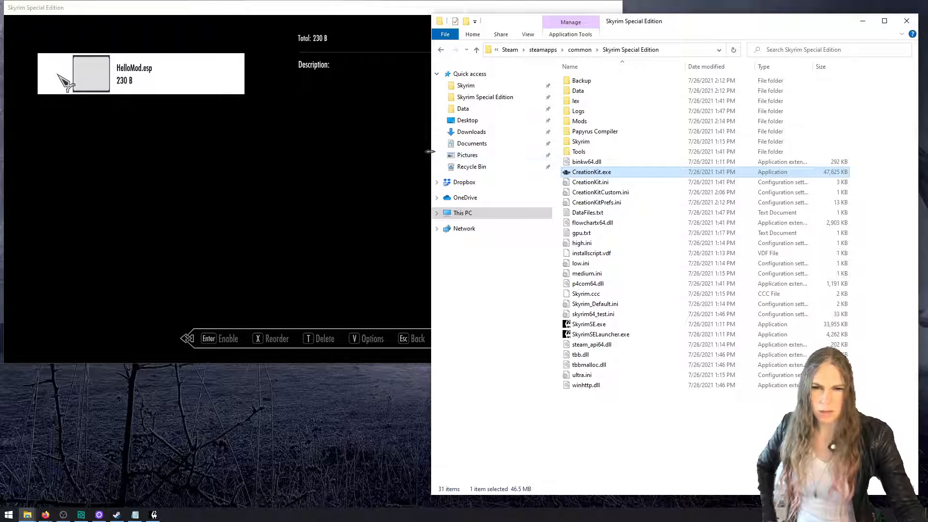
drag(431, 152, 321, 146)
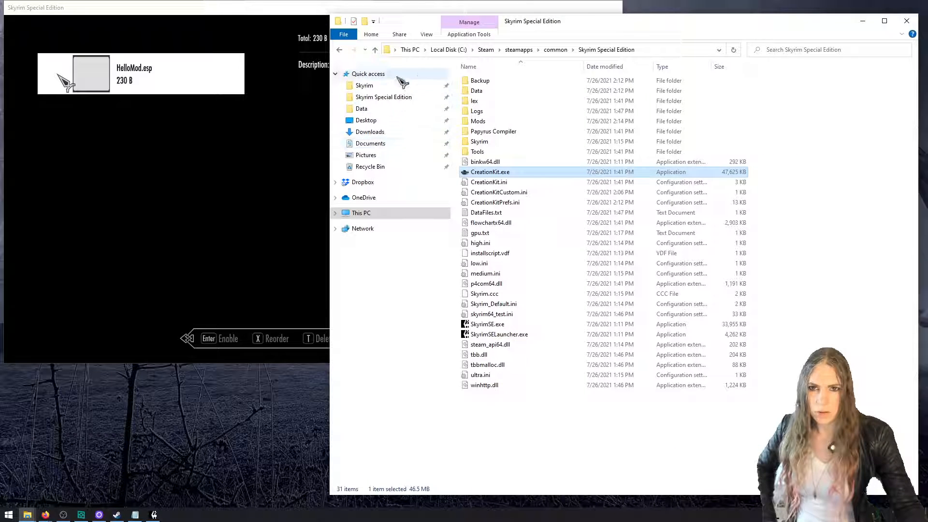
click(355, 214)
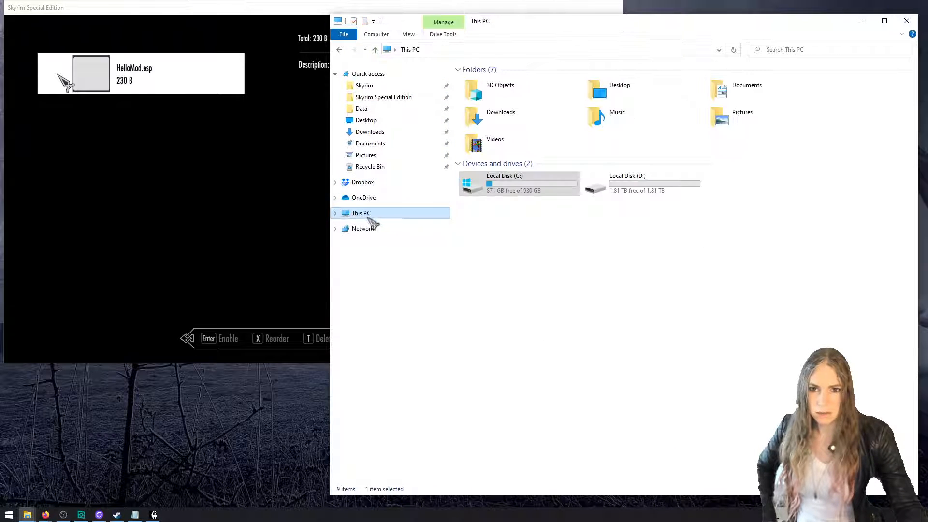
double_click(551, 187)
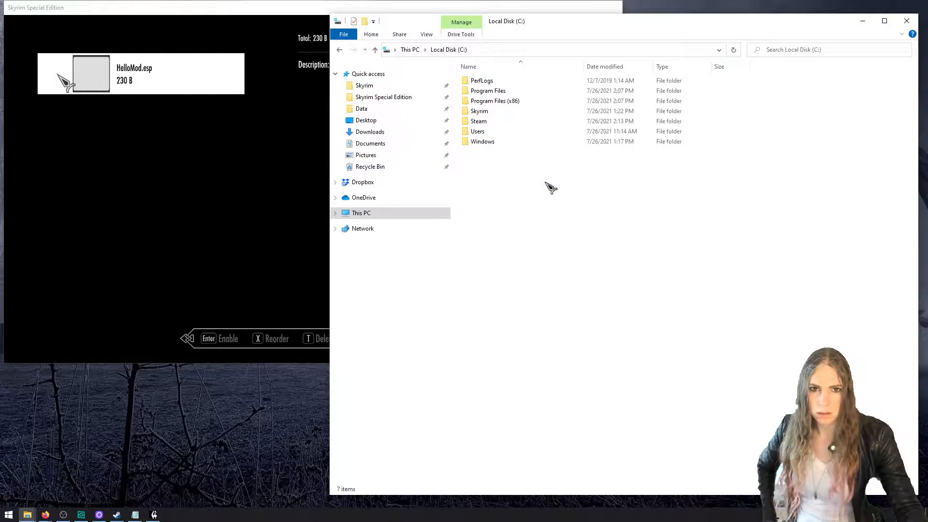
double_click(481, 137)
double_click(489, 82)
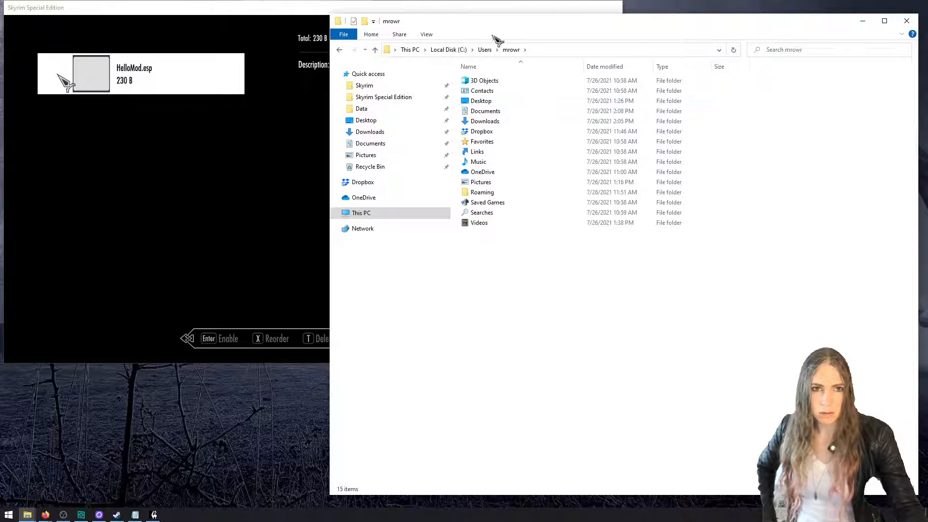
Change the folder options to show hidden files, folders, and drives
click(428, 36)
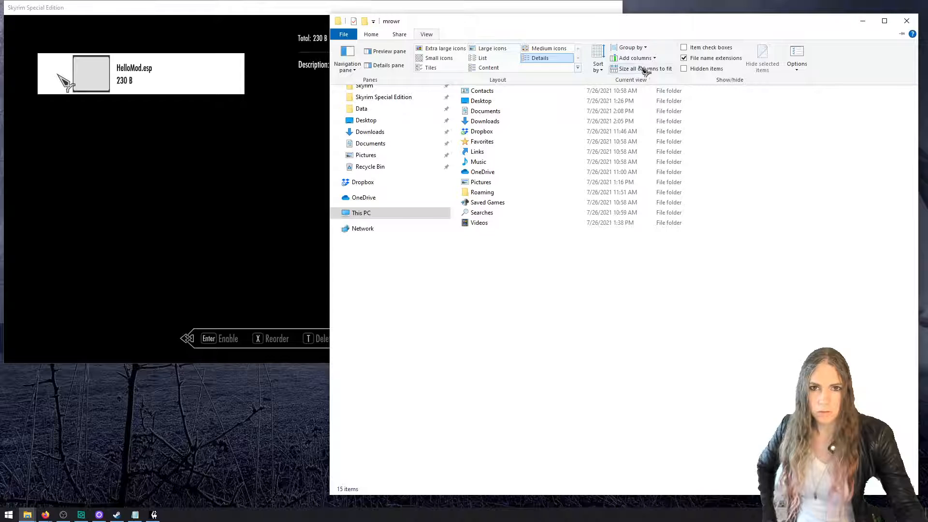
click(797, 69)
click(822, 80)
click(377, 92)
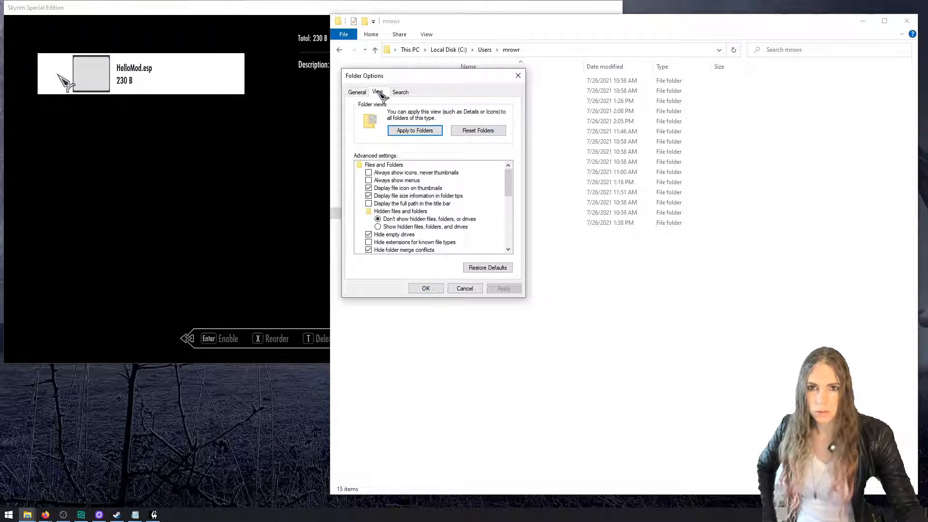
click(410, 227)
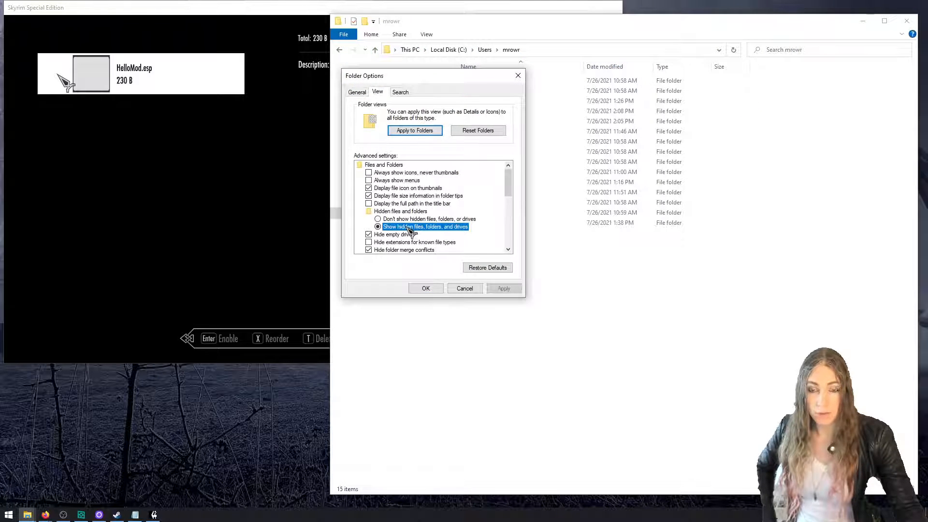
click(426, 288)
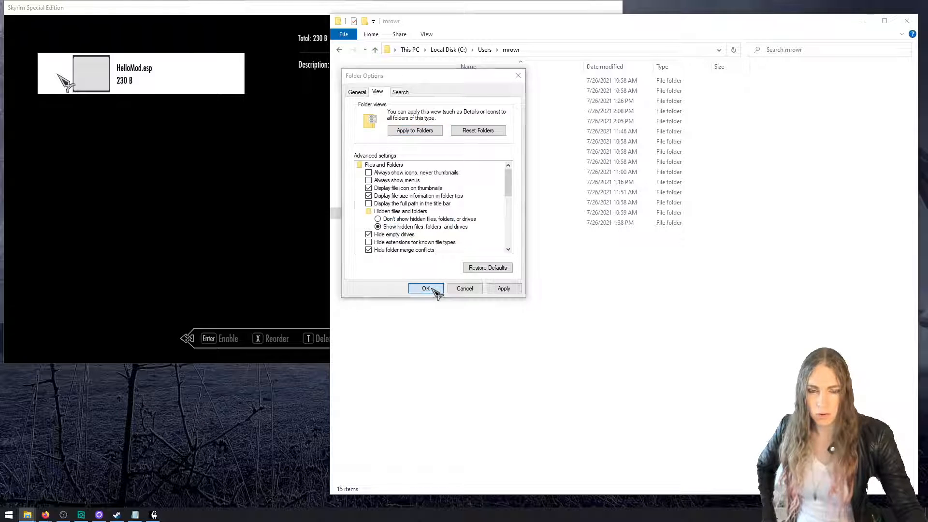
Open the AppData\Local\Skyrim Special Edition folder inside the user's profile folder
double_click(497, 93)
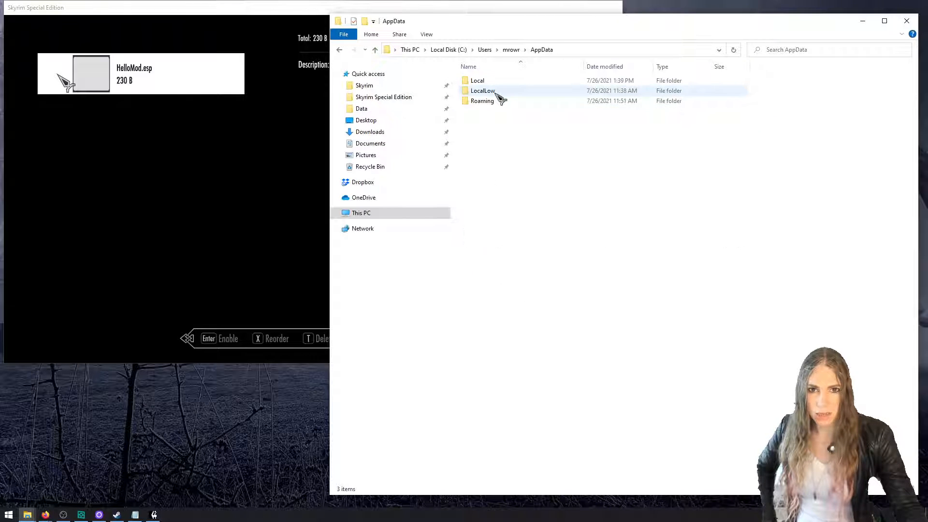
double_click(497, 82)
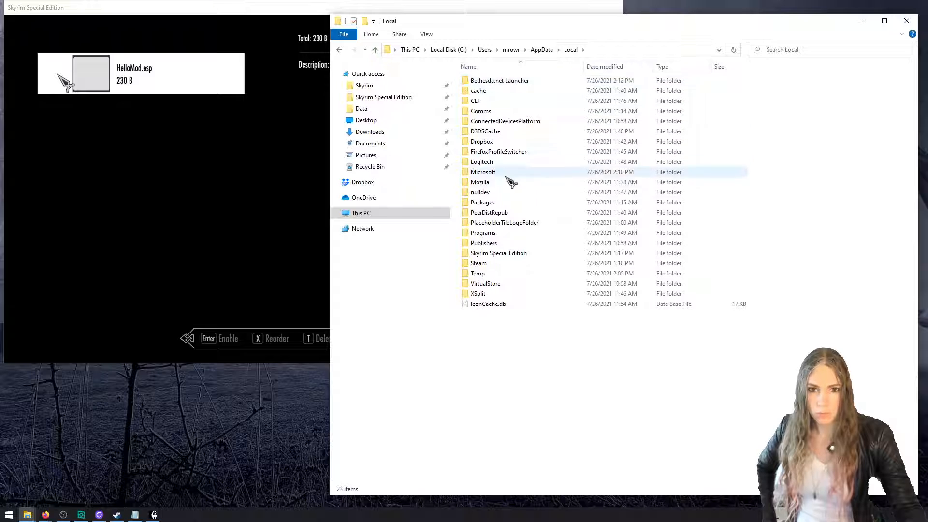
double_click(520, 254)
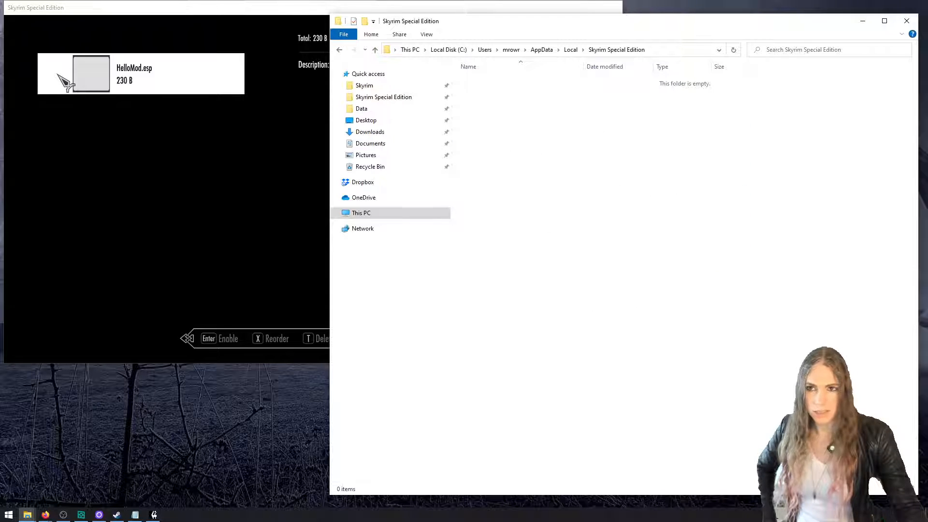
Enable HelloMod.esp in the game's load order, return to the main menu, and accept reloading the data files
click(60, 78)
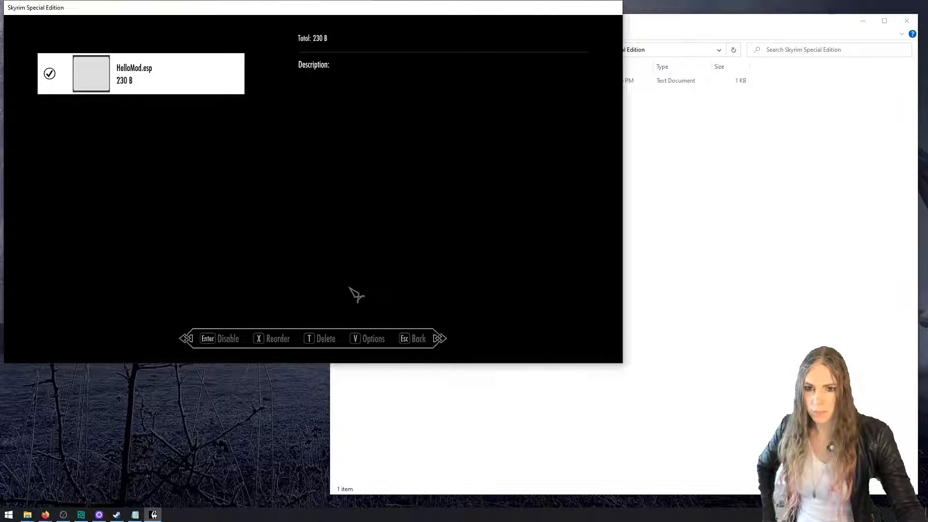
click(430, 351)
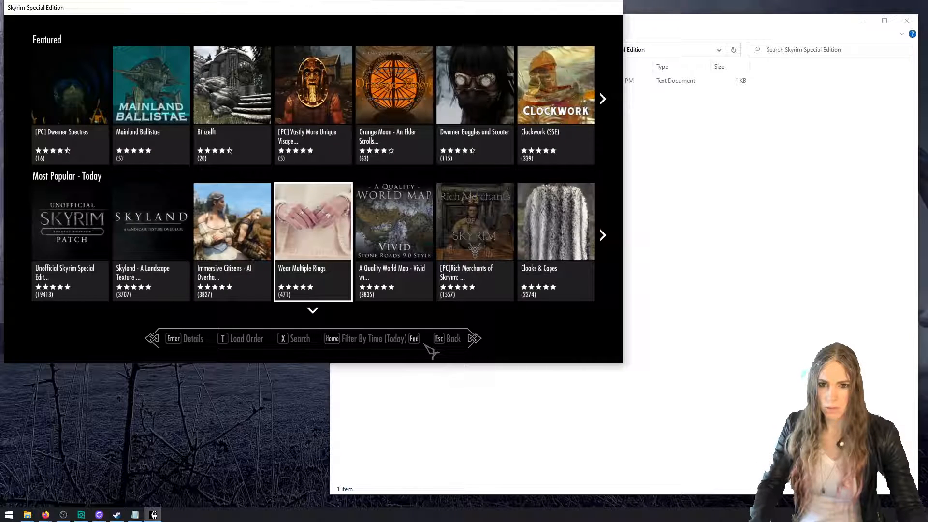
click(463, 345)
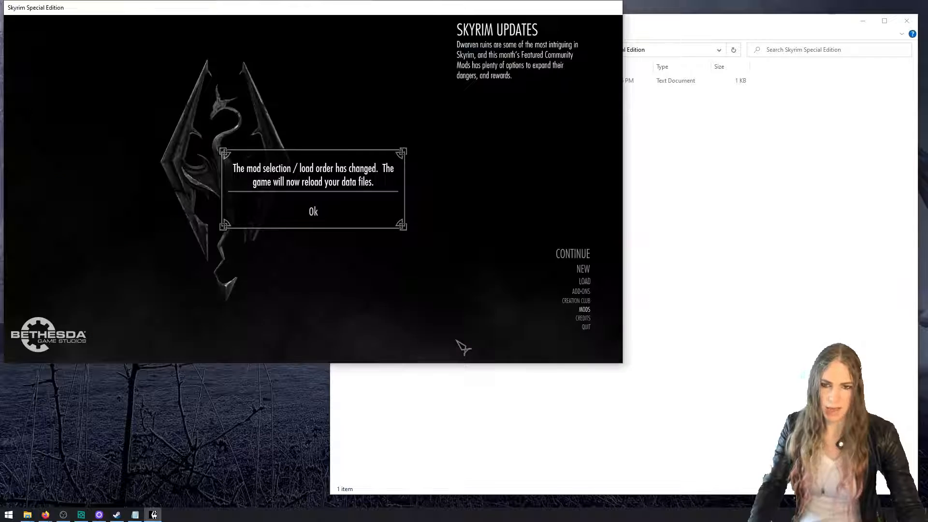
click(314, 211)
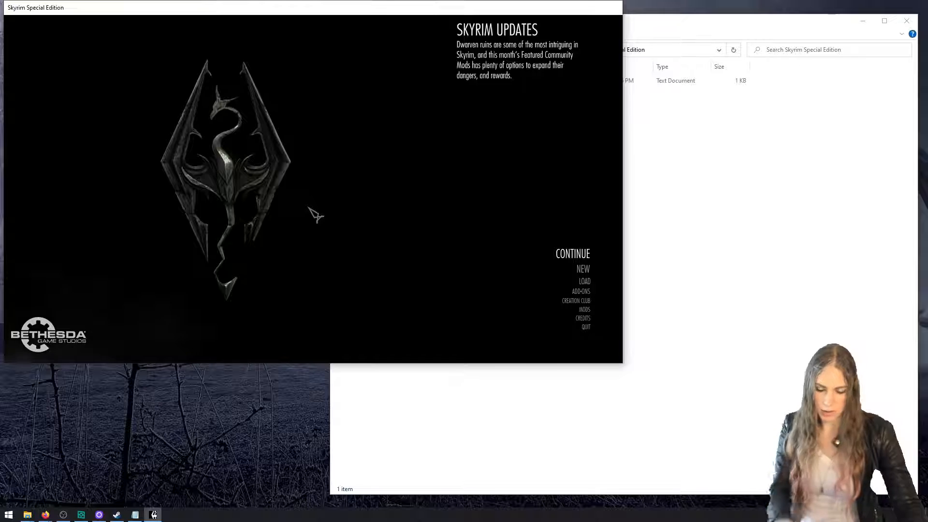
Switch to File Explorer and examine how HelloMod.esp is listed in Plugins.txt, closing the file unchanged
key(alt+Tab)
click(482, 82)
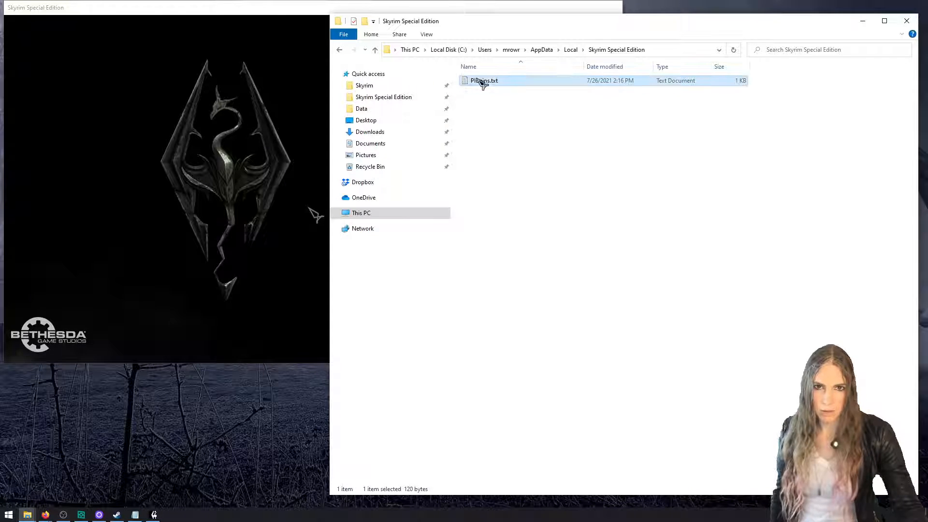
double_click(481, 81)
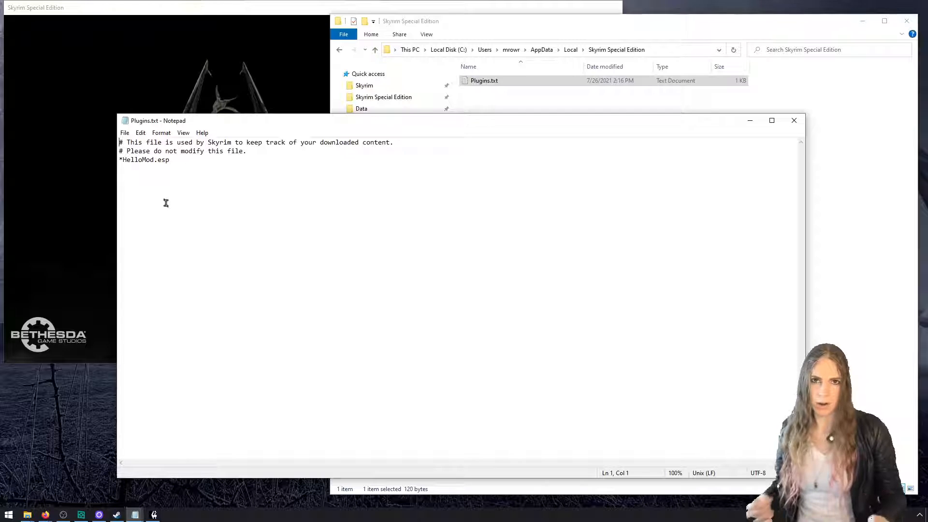
click(795, 121)
double_click(523, 82)
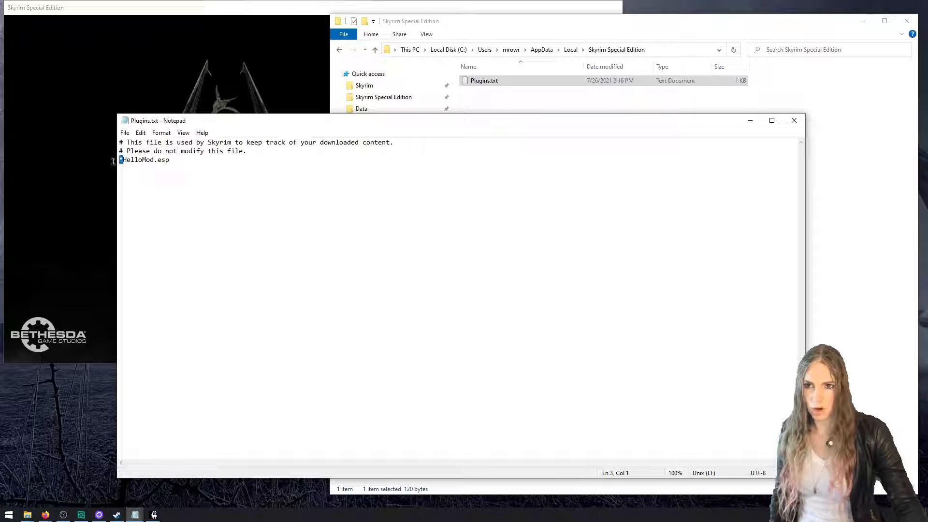
click(794, 120)
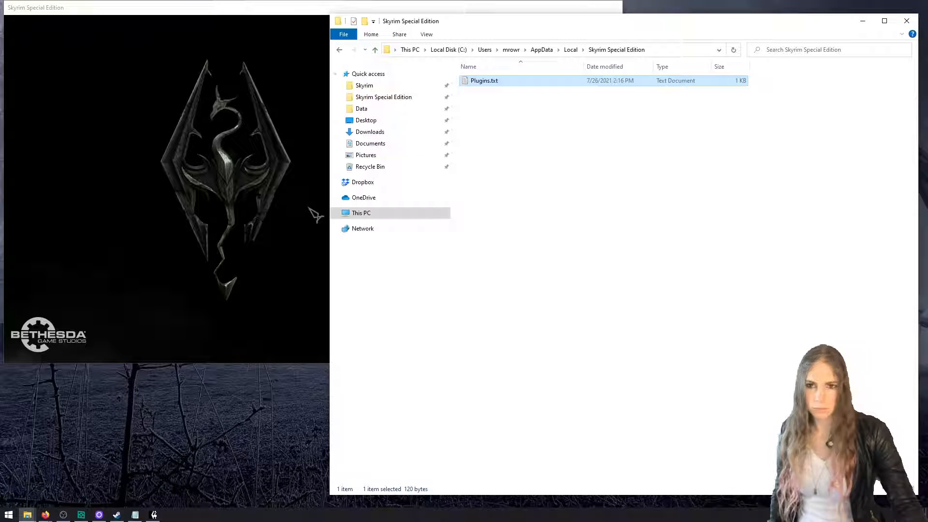
Switch to Skyrim Special Edition, run the console command coc riverwood from the main menu, and dismiss the mod's message box
click(309, 208)
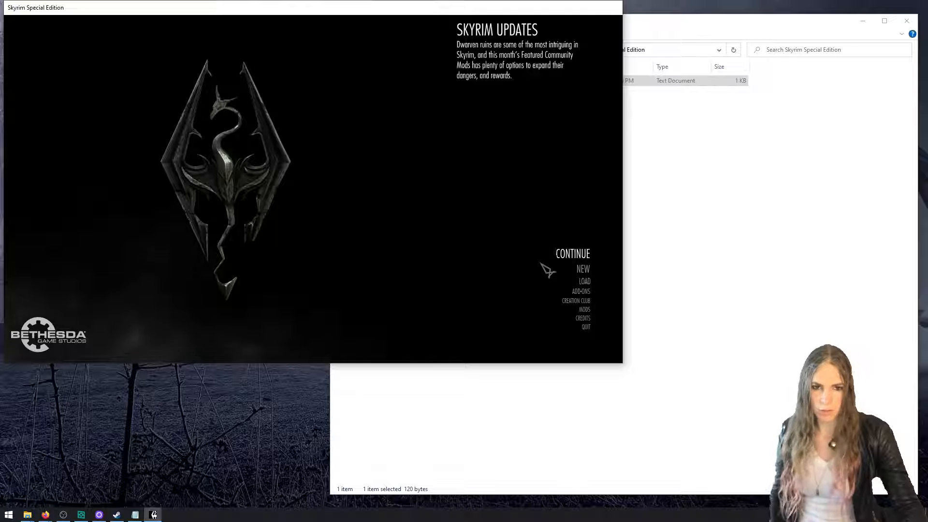
key(grave)
text(c)
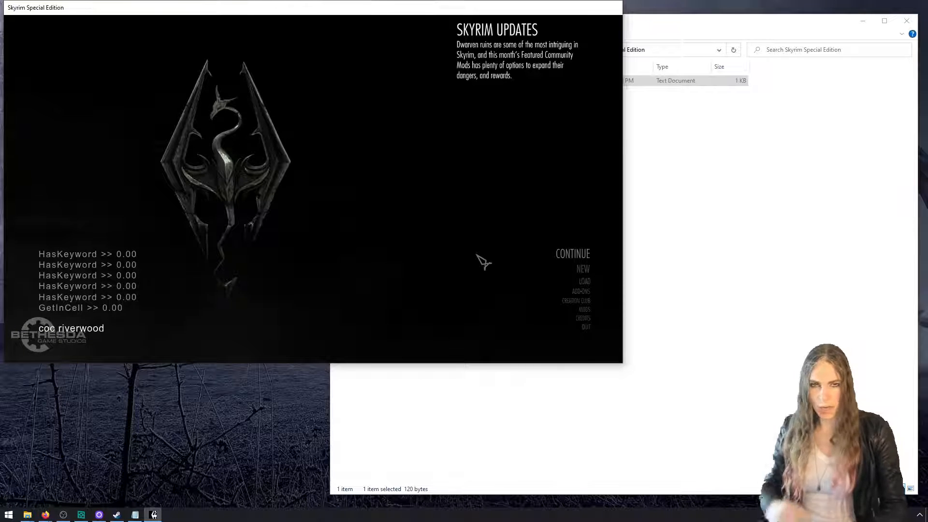
text(oc riverwood)
key(Return)
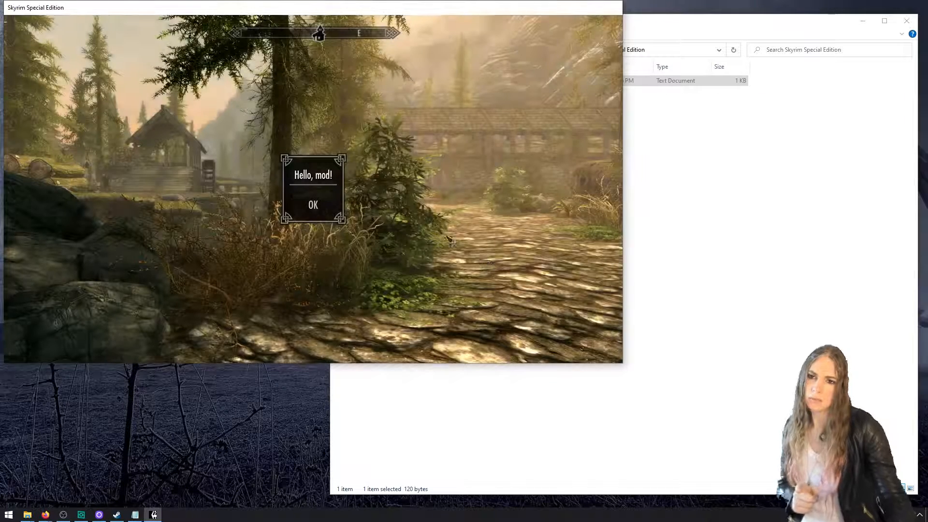
click(321, 205)
Switch to the File Explorer window containing CreationKitCustom.ini and close it
key(alt+Tab)
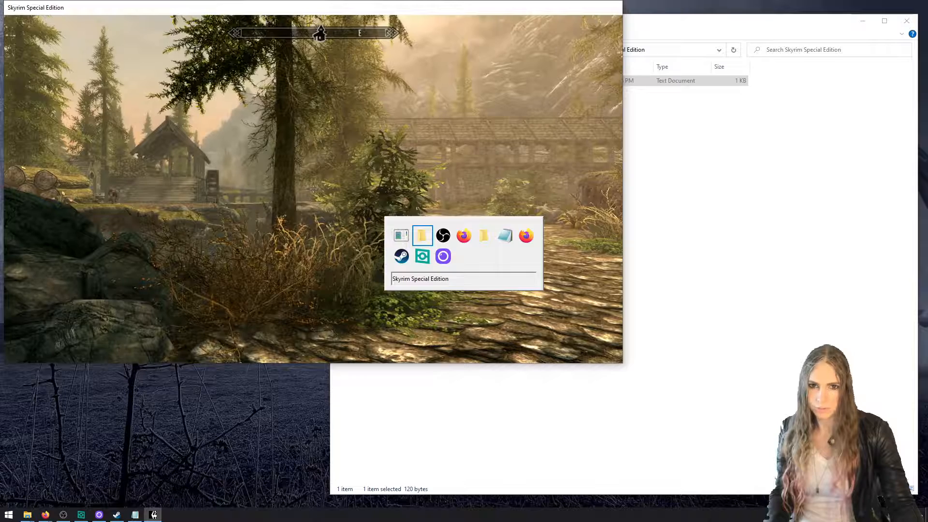
key(alt+Tab)
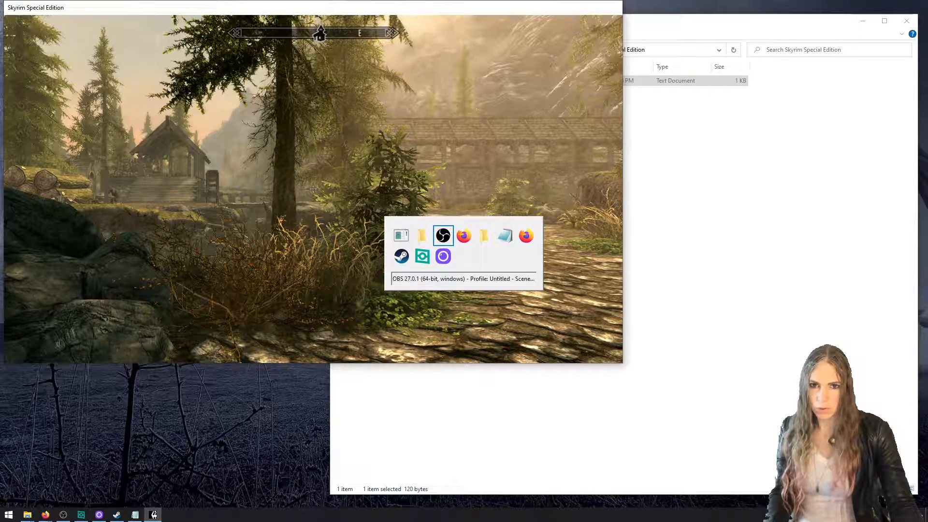
key(alt+Tab)
key(alt+Tab)
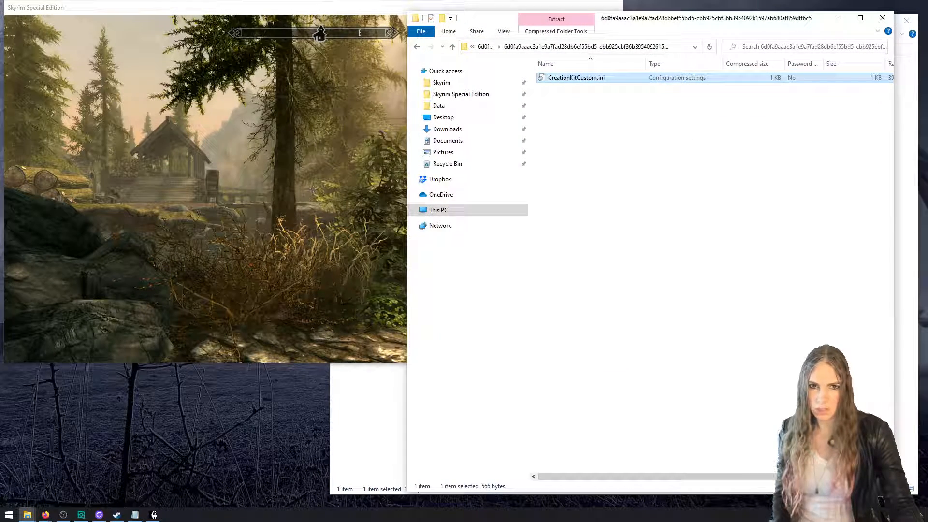
click(883, 18)
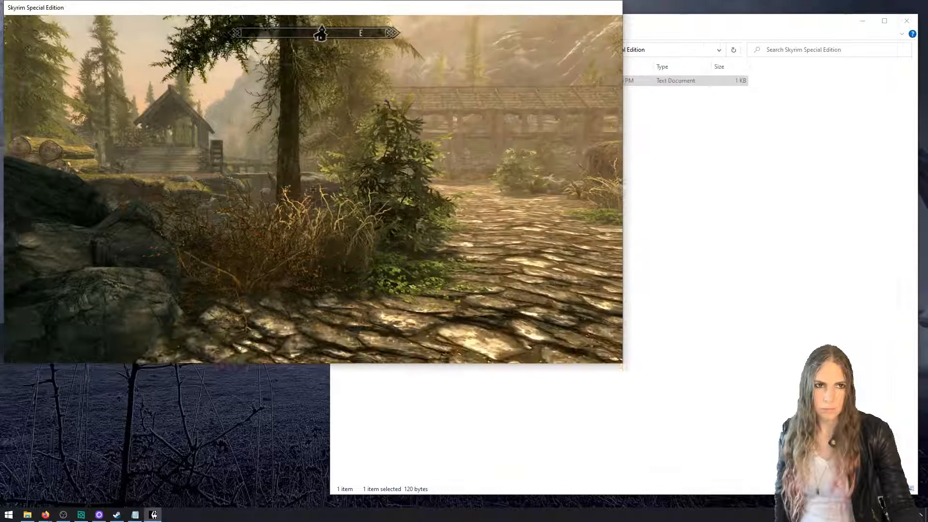
Switch to the remaining File Explorer window and launch the Creation Kit from the Skyrim Special Edition folder
click(356, 377)
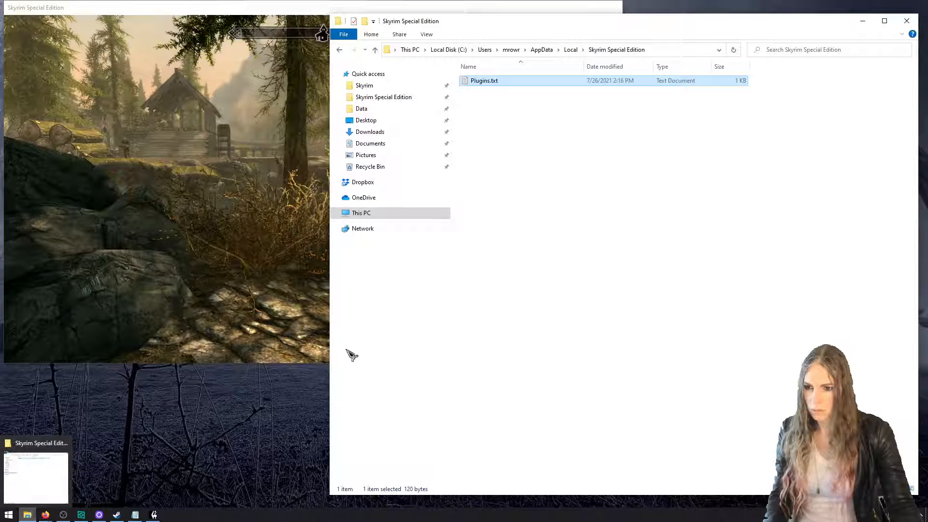
click(405, 97)
drag(556, 25, 416, 25)
double_click(391, 173)
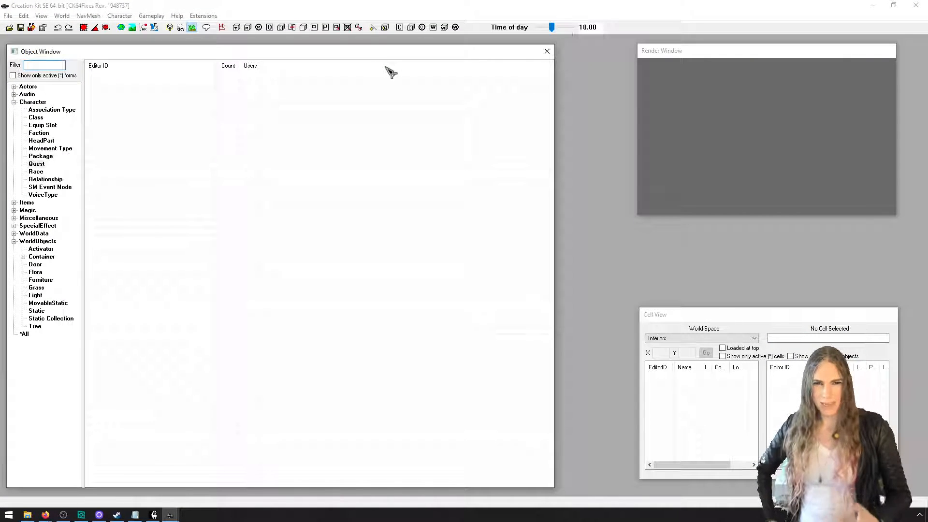
Open the Papyrus Script Manager, filter the scripts by hellomod, and widen the window to show all columns
click(153, 16)
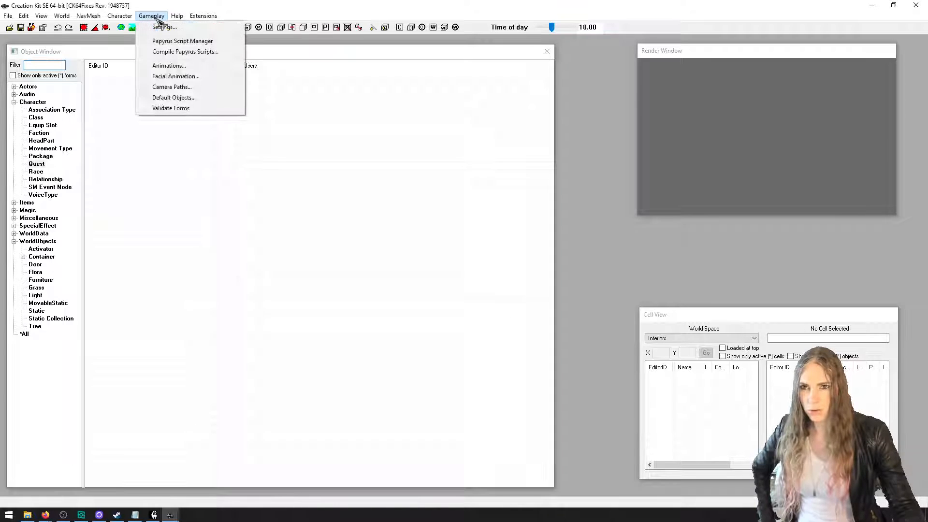
click(184, 42)
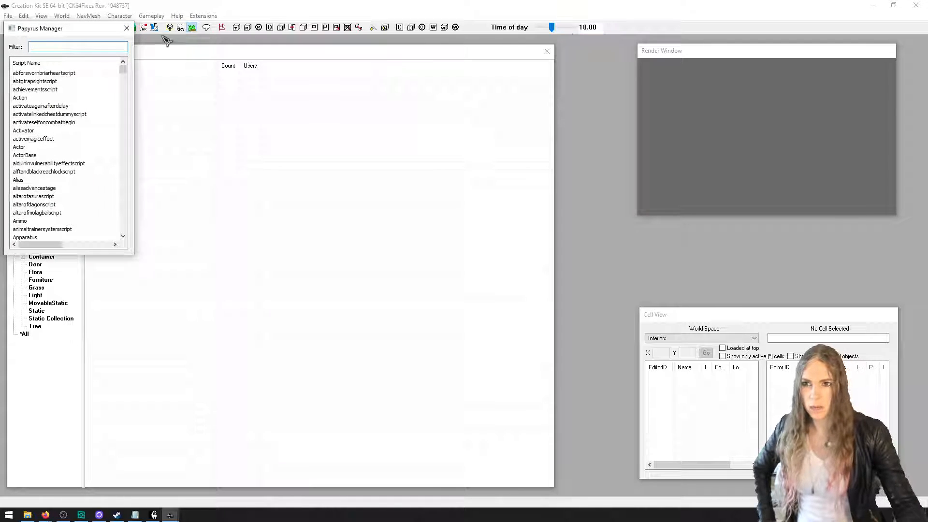
drag(114, 29, 356, 77)
text(h)
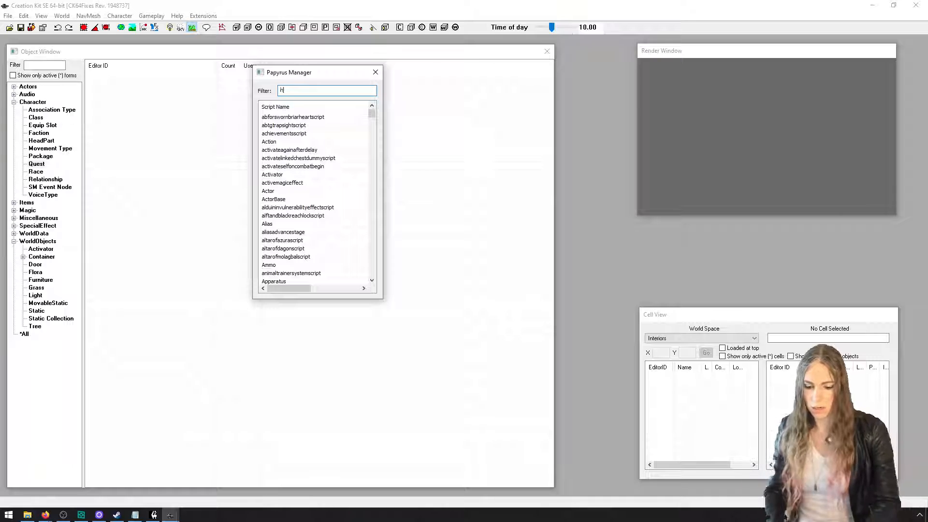
text(ellomod)
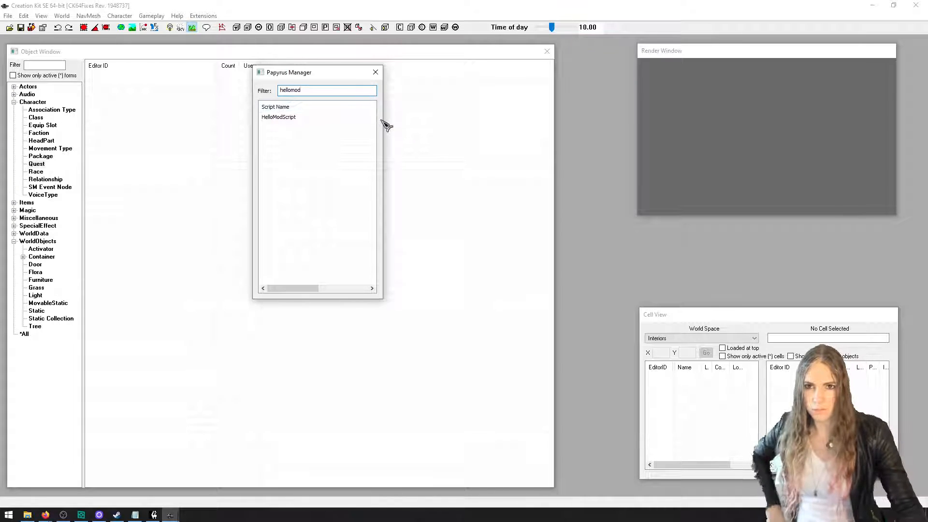
drag(316, 288, 269, 286)
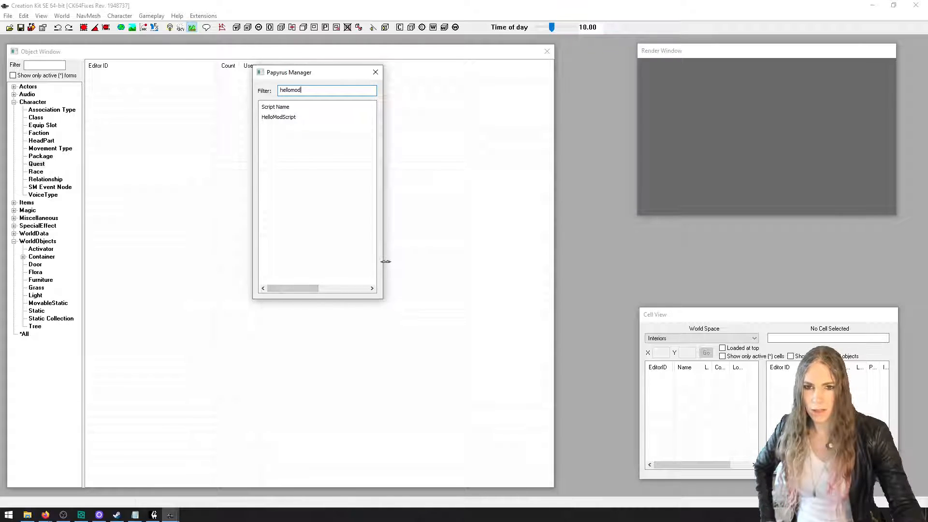
drag(385, 262, 635, 247)
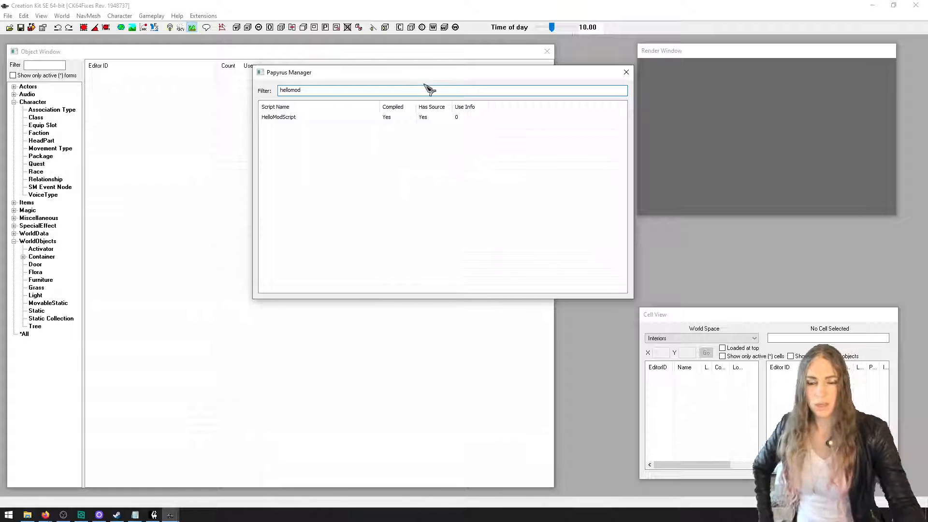
drag(428, 73, 415, 110)
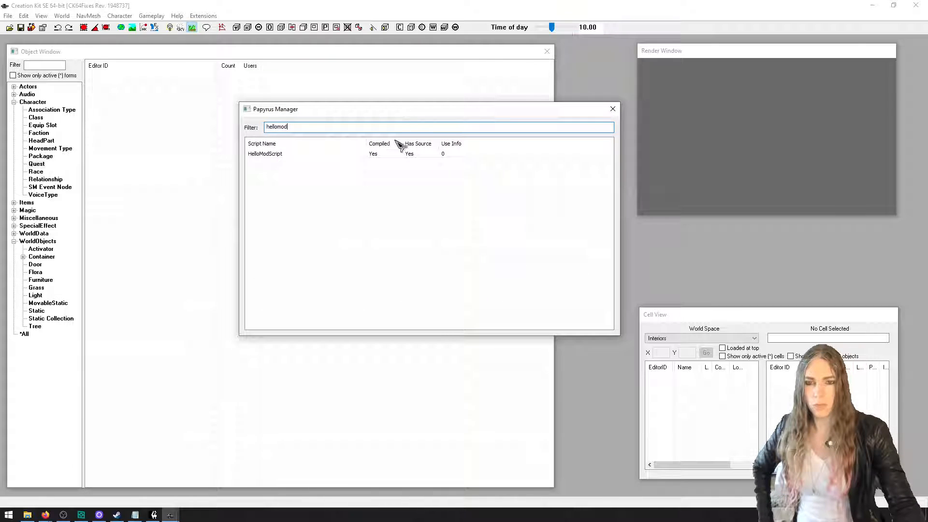
Open HelloModScript in the external editor and enlarge its text
click(332, 155)
right_click(329, 156)
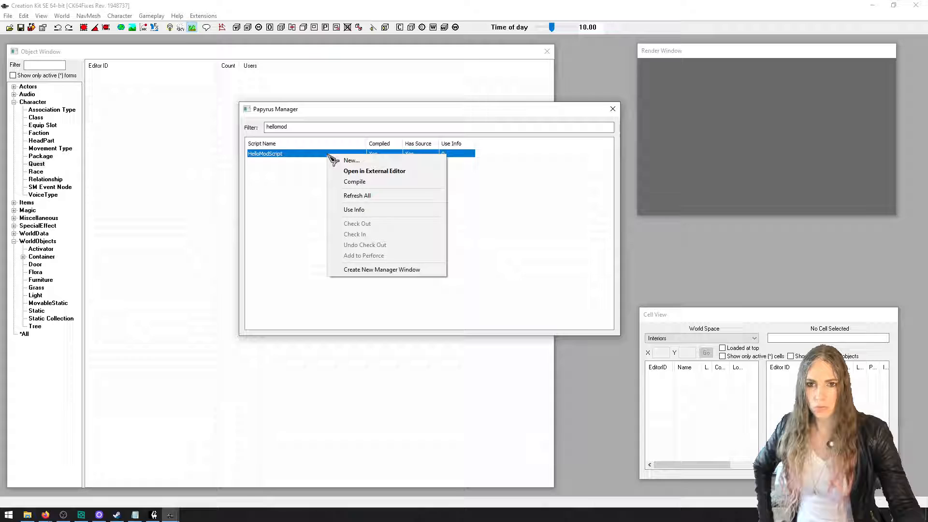
click(385, 172)
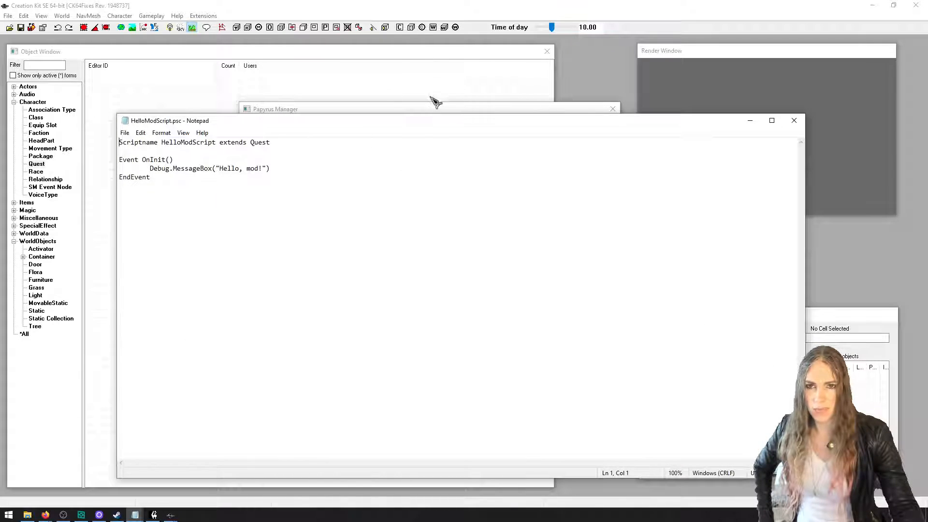
drag(437, 121, 447, 68)
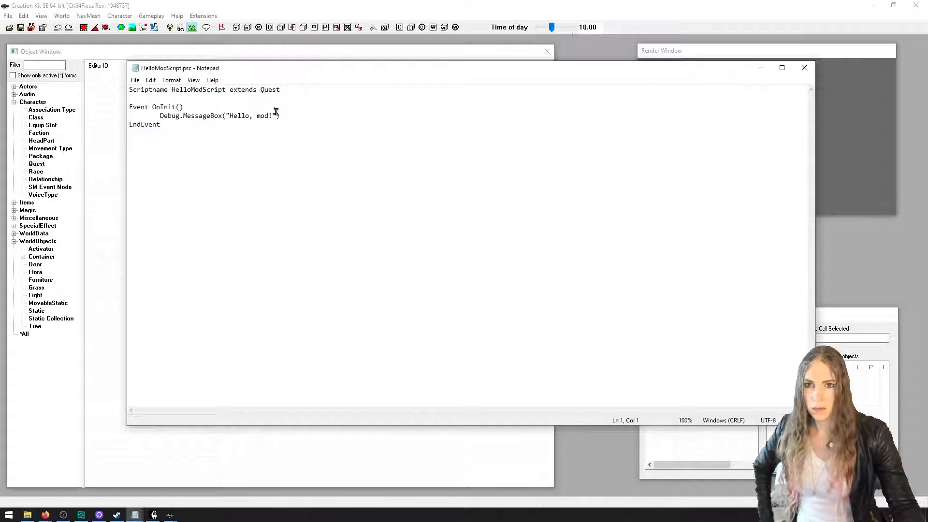
ctrl+scroll(279, 110, up, 20)
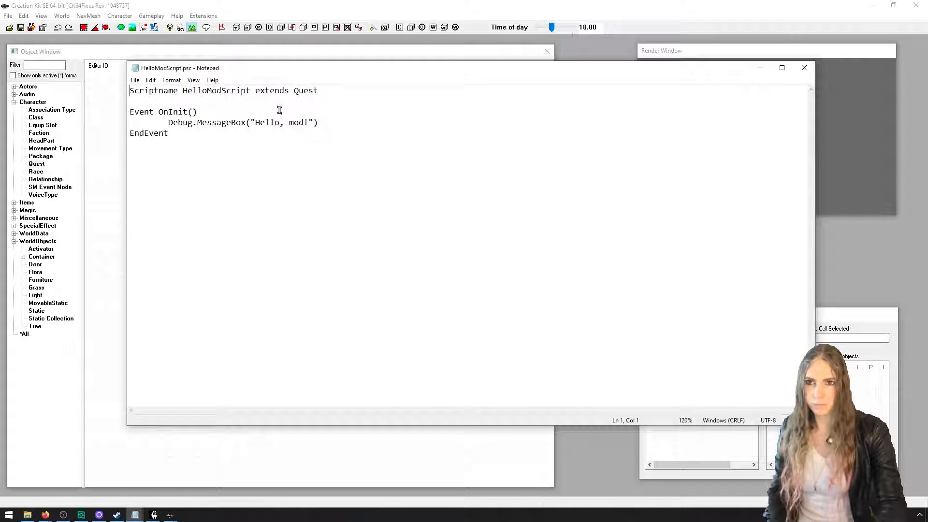
ctrl+scroll(279, 110, up, 6)
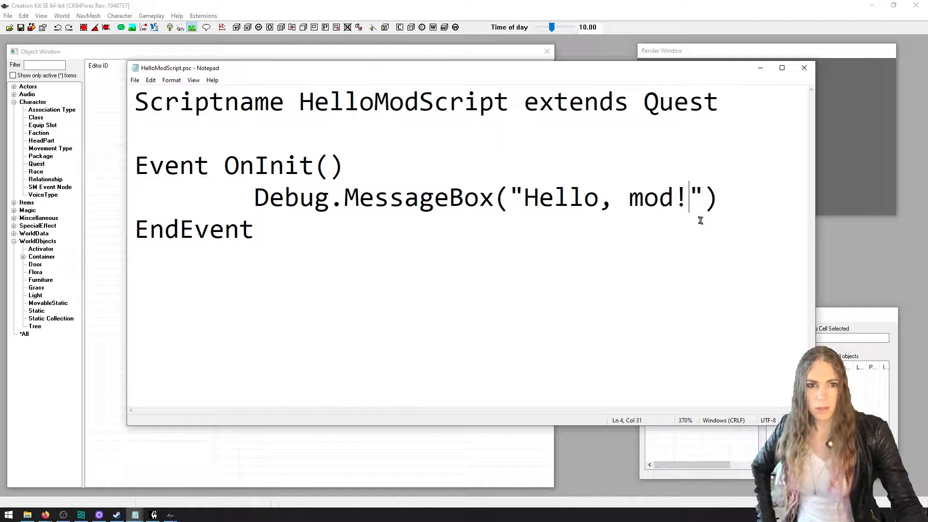
Extend the message to "Hello, mod! Haha we changed the code!", save and close the script, and compile HelloModScript
text(Haha we changed )
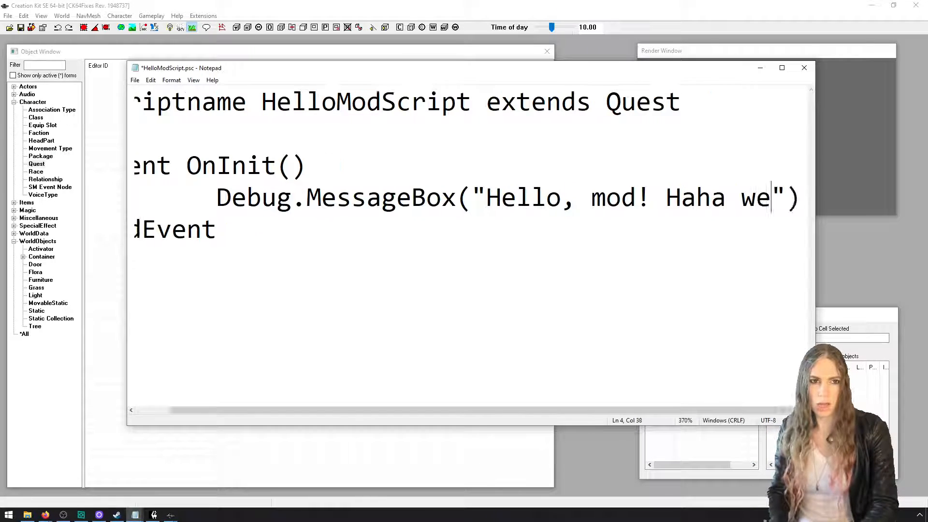
text(the code)
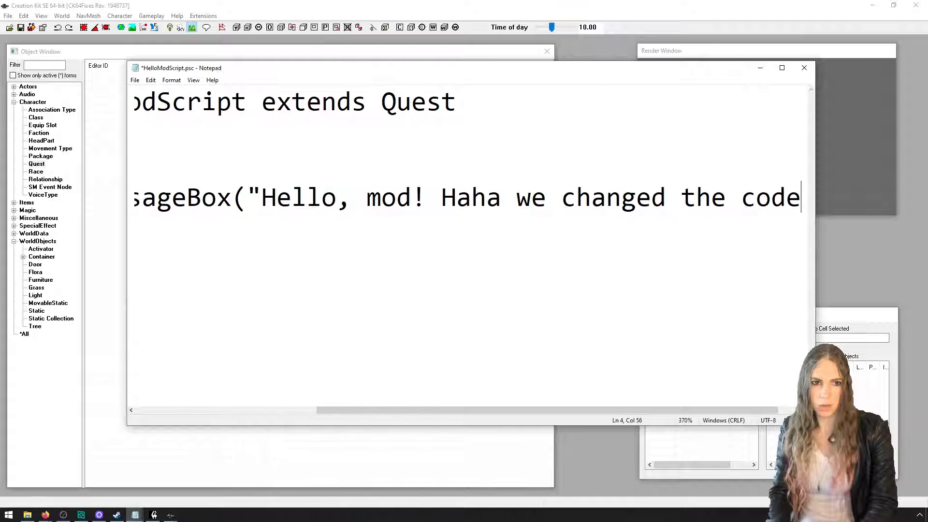
text(!)
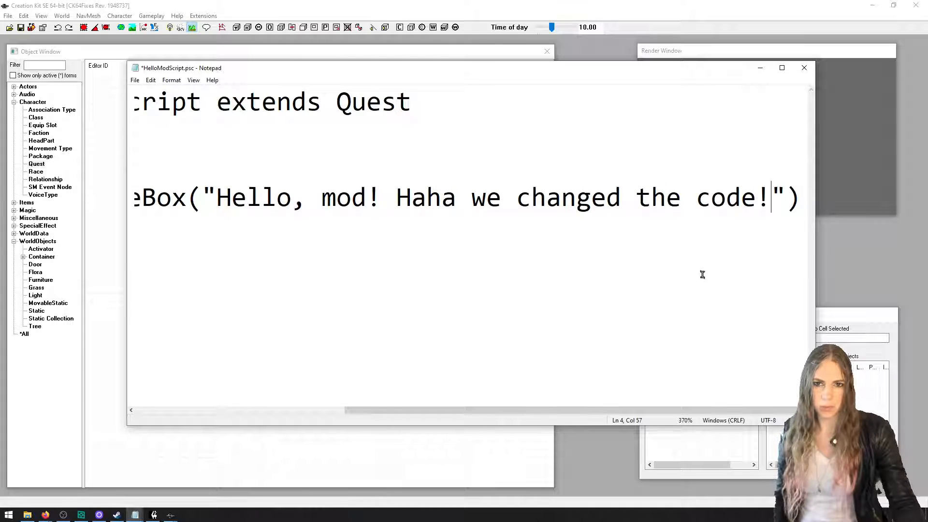
key(ctrl+s)
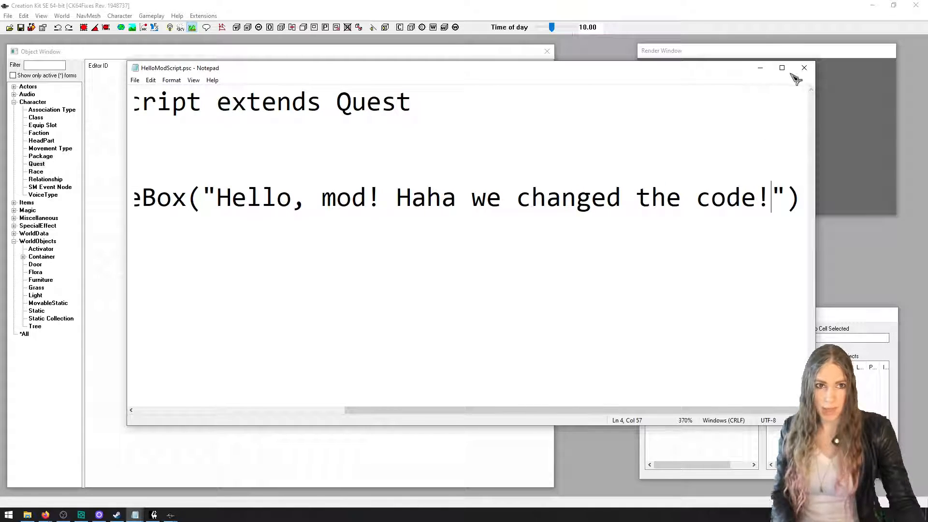
click(804, 68)
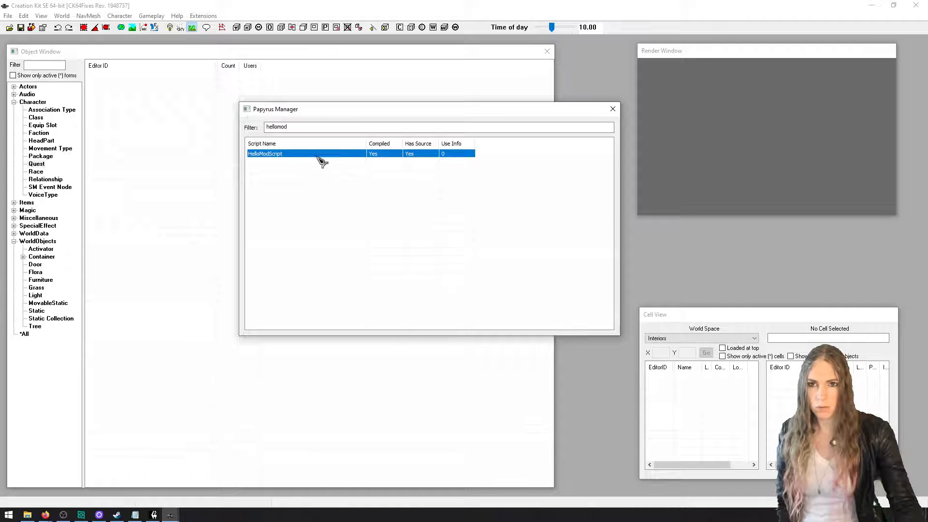
right_click(317, 153)
click(344, 181)
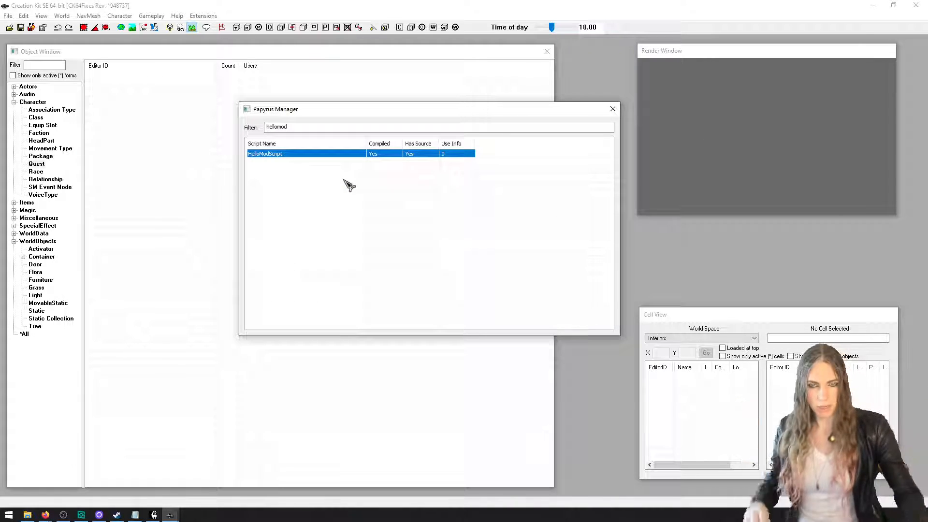
Reopen HelloModScript, add nonsense lines such as d, s and fsd below EndEvent, and save and close it
double_click(303, 155)
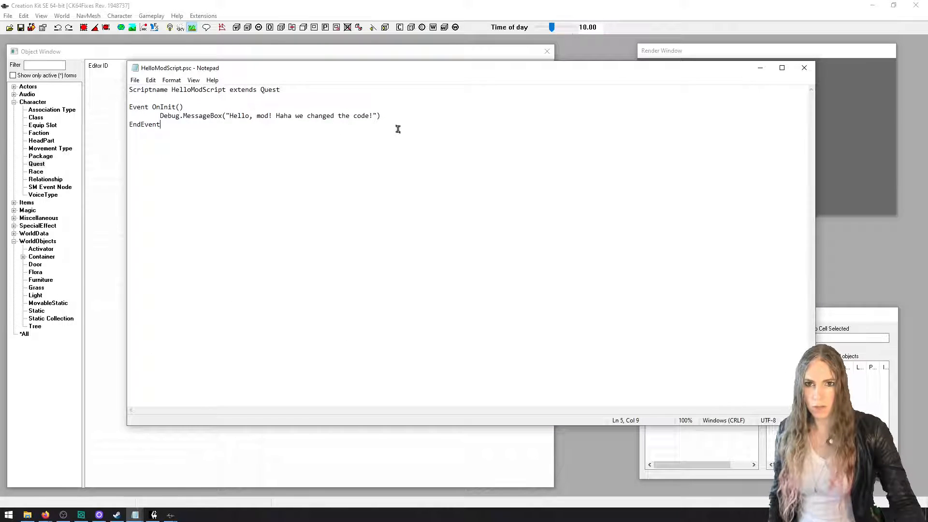
text(d s fsd fsd fsd fsd fs)
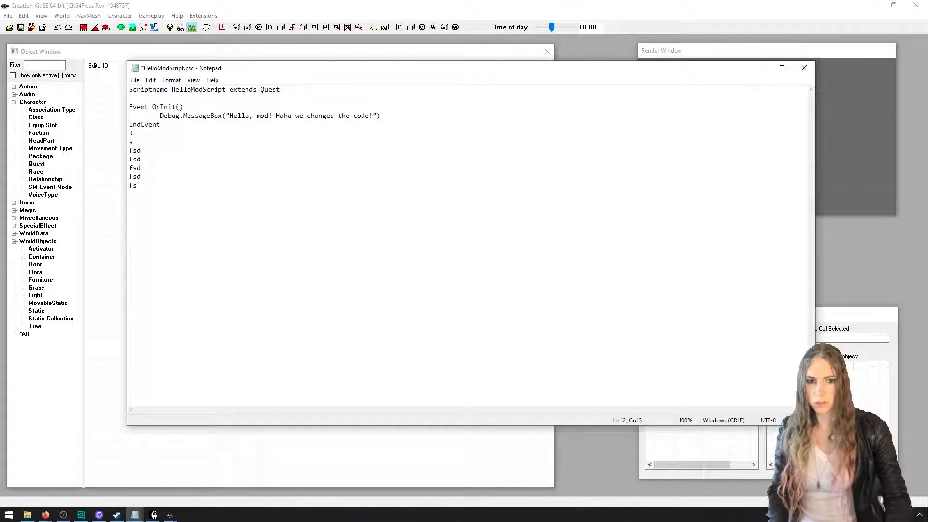
key(ctrl+s)
click(809, 68)
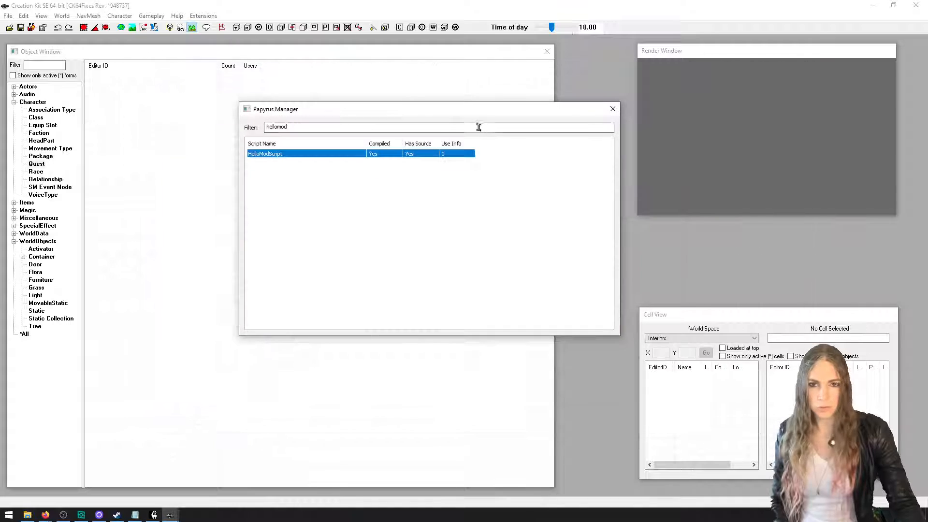
Try to compile HelloModScript with the nonsense lines, inspect its compilation output, and close the status dialog
right_click(423, 153)
click(475, 180)
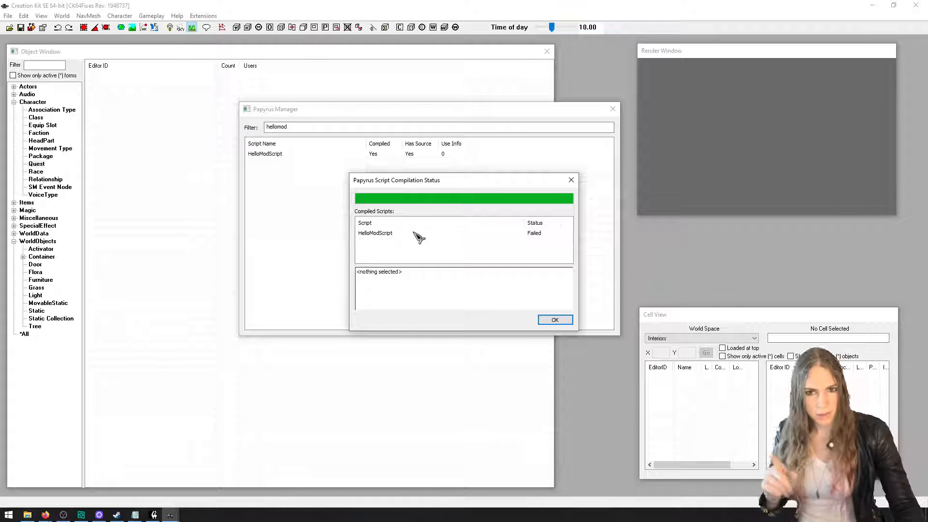
click(414, 233)
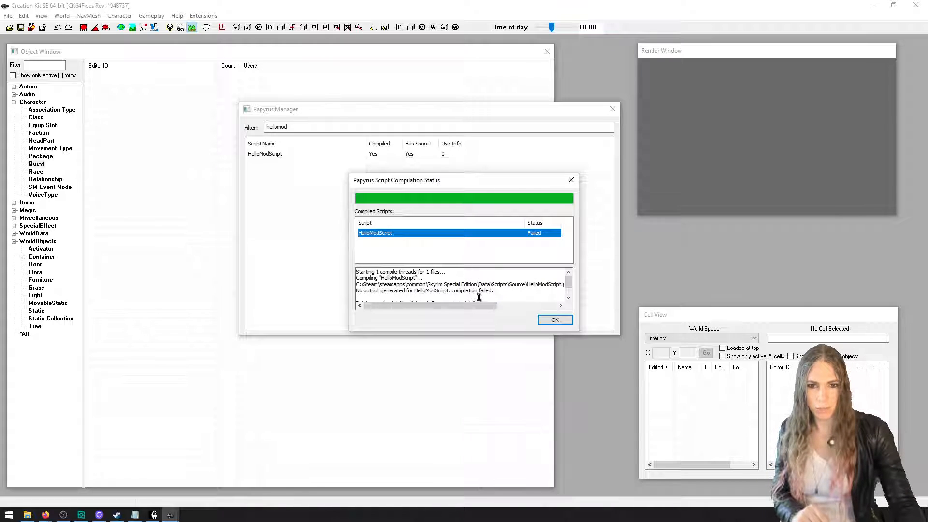
mouse_move(478, 306)
mouse_down()
mouse_move(563, 311)
mouse_move(478, 308)
mouse_up()
click(552, 323)
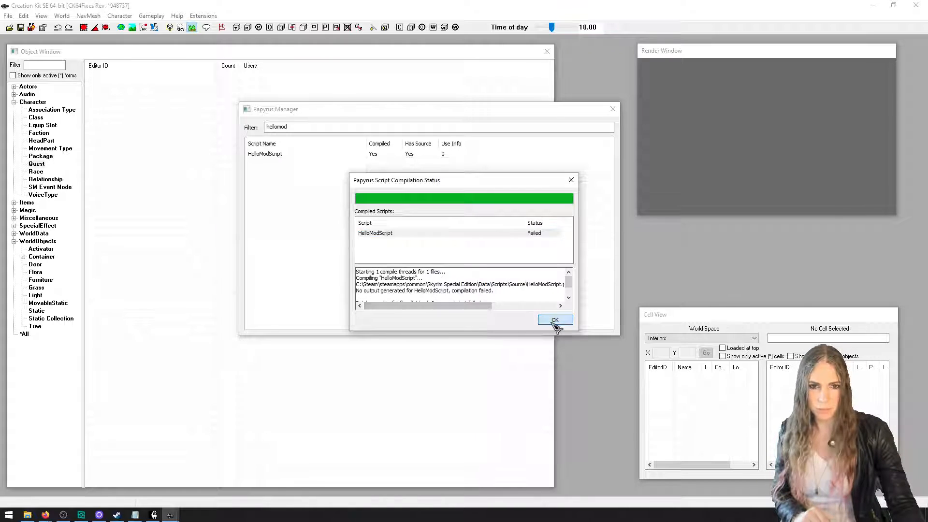
Reopen HelloModScript, delete the nonsense lines below EndEvent, and save the script
double_click(290, 154)
drag(145, 186, 106, 135)
key(BackSpace)
key(BackSpace)
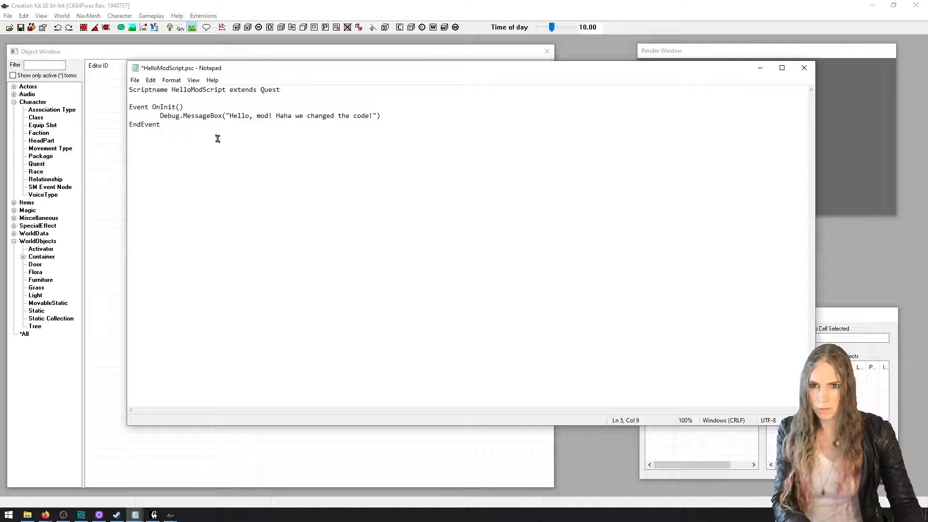
key(ctrl+s)
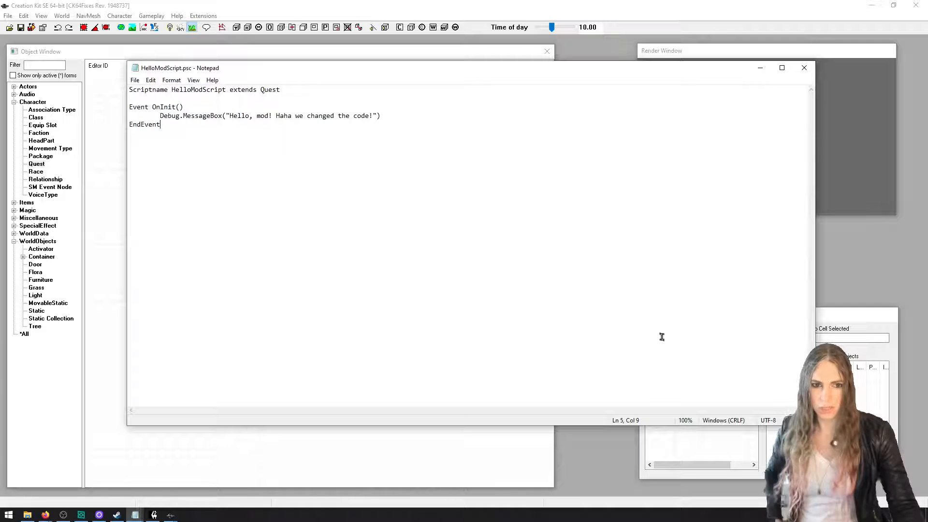
Close the script file, recompile HelloModScript, and close the Papyrus Manager and the Creation Kit
click(804, 69)
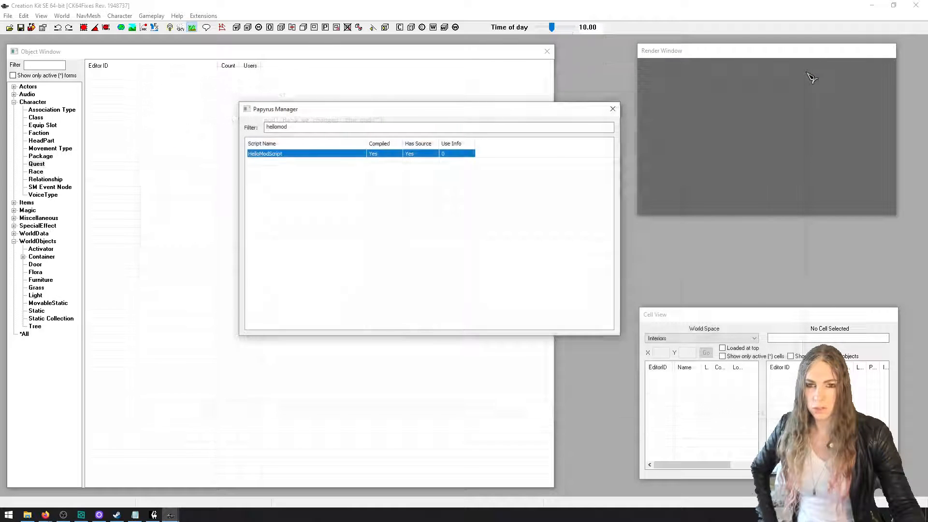
right_click(409, 160)
click(429, 182)
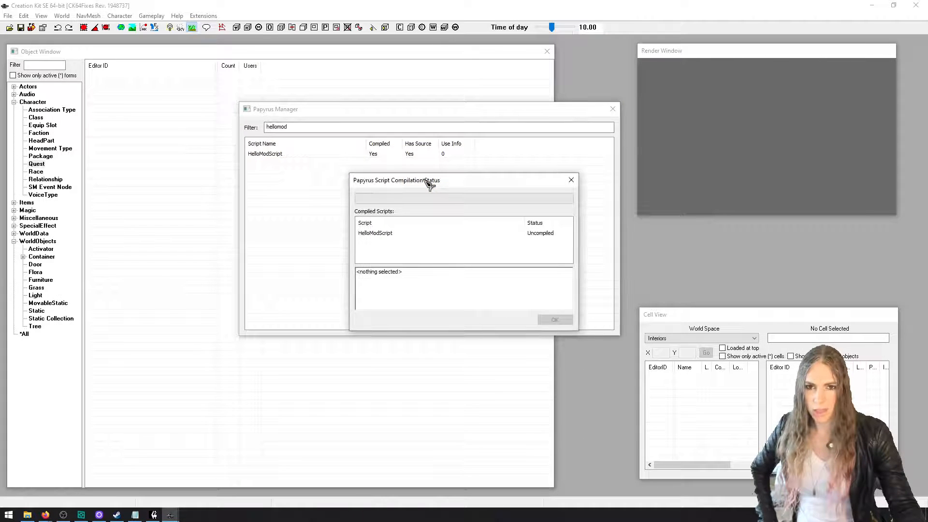
click(613, 109)
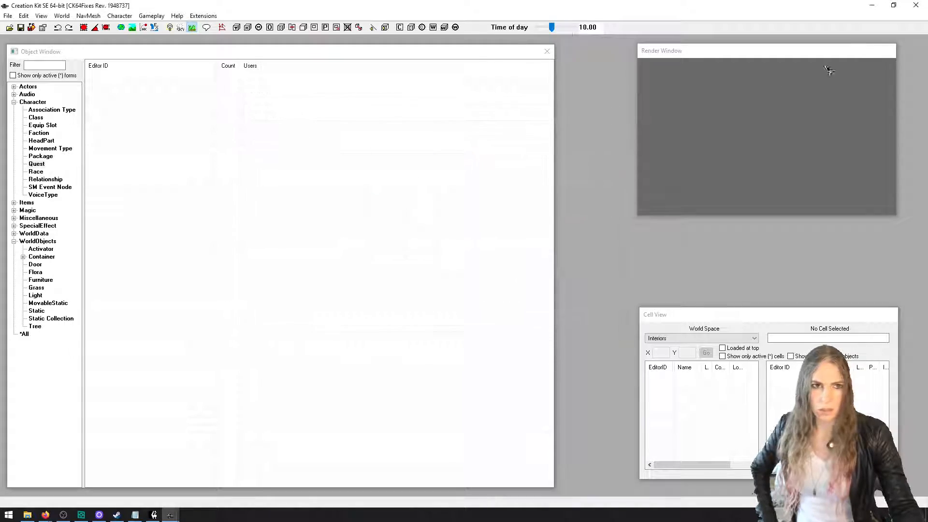
click(916, 14)
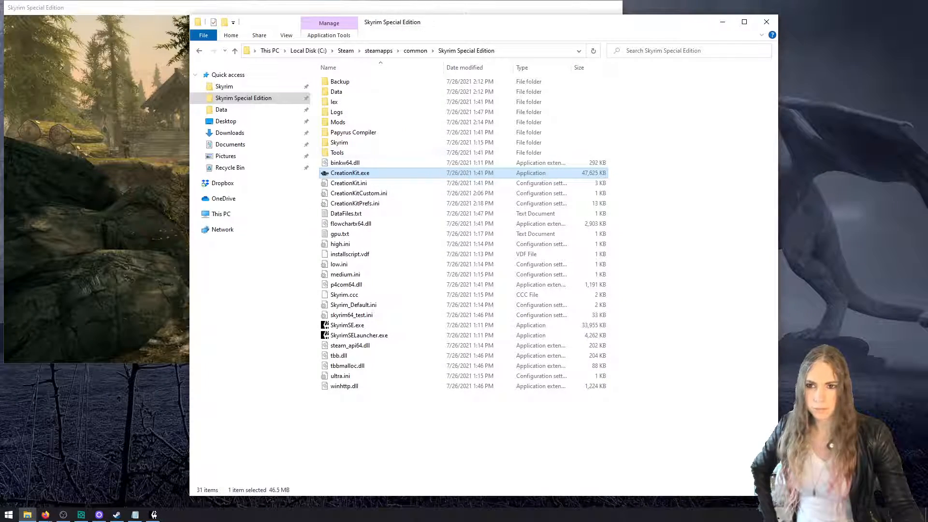
Switch to the running Skyrim Special Edition game and quit to its main menu
key(r)
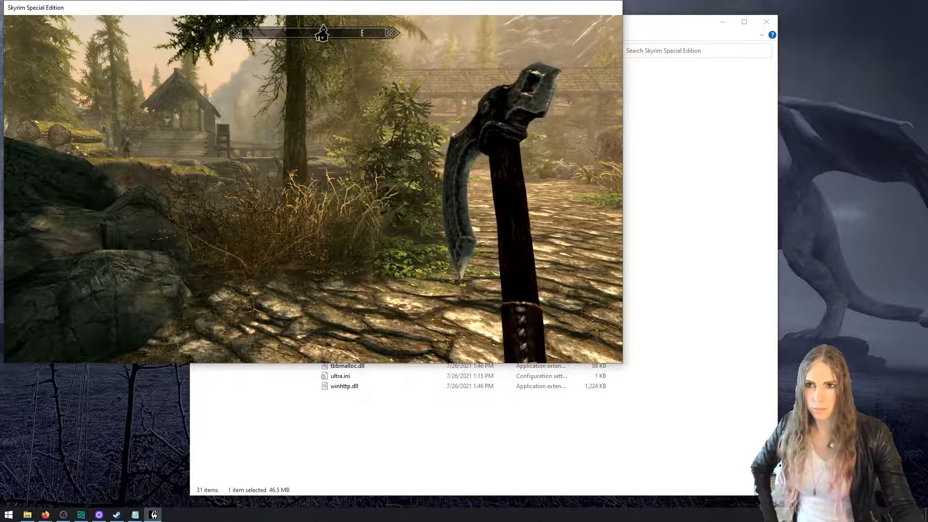
key(Escape)
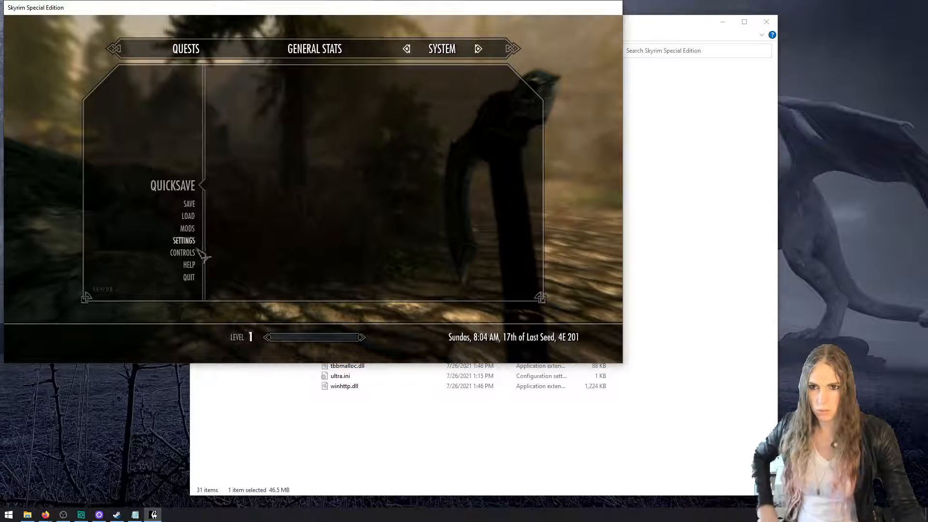
click(191, 279)
click(240, 178)
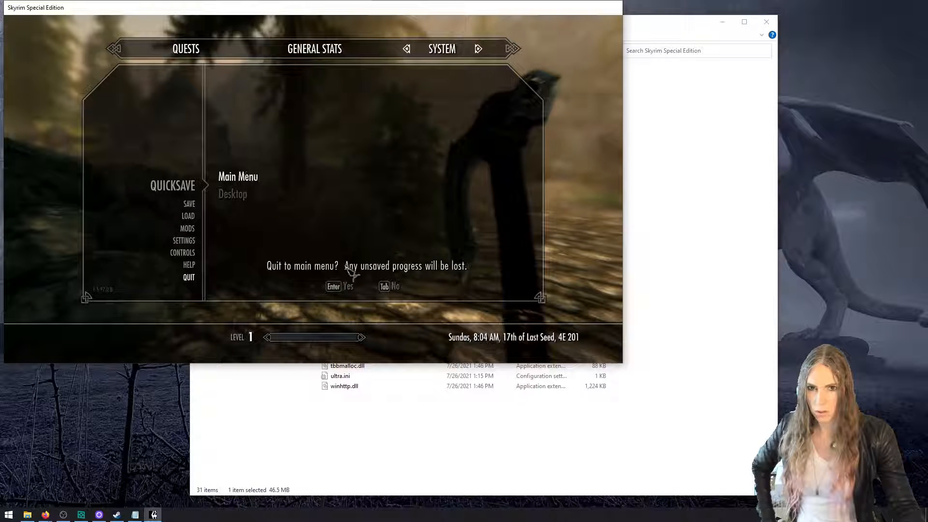
click(350, 289)
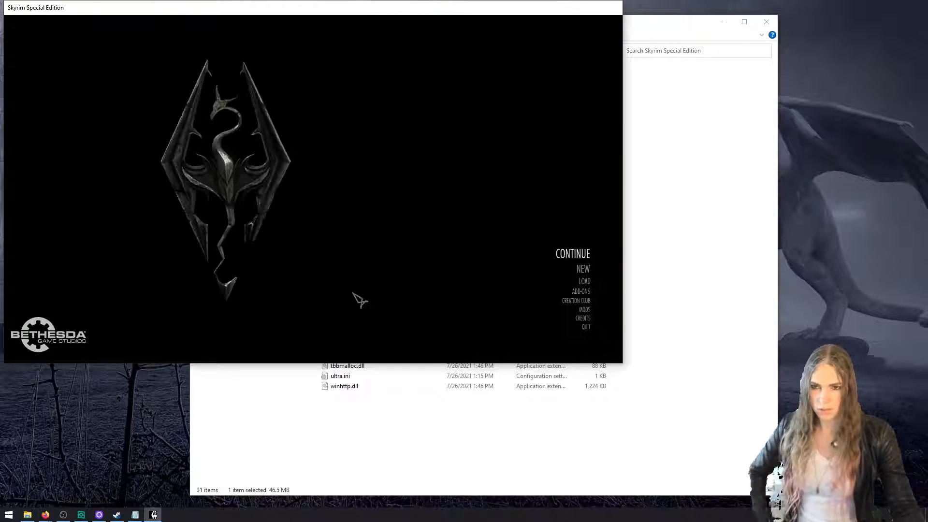
Load Riverwood from the main menu with the console command "coc riverwood" and dismiss the mod's message box
key(grave)
text(coc riverwo)
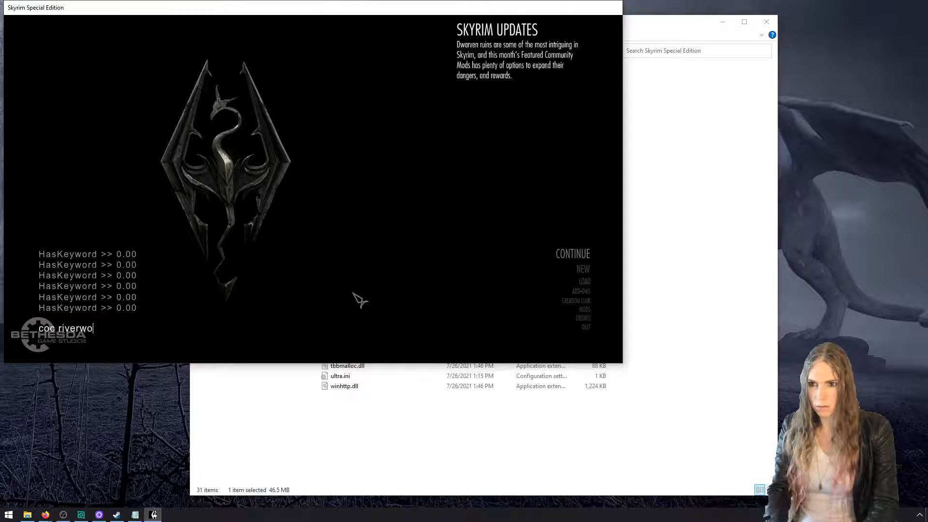
text(od)
key(Return)
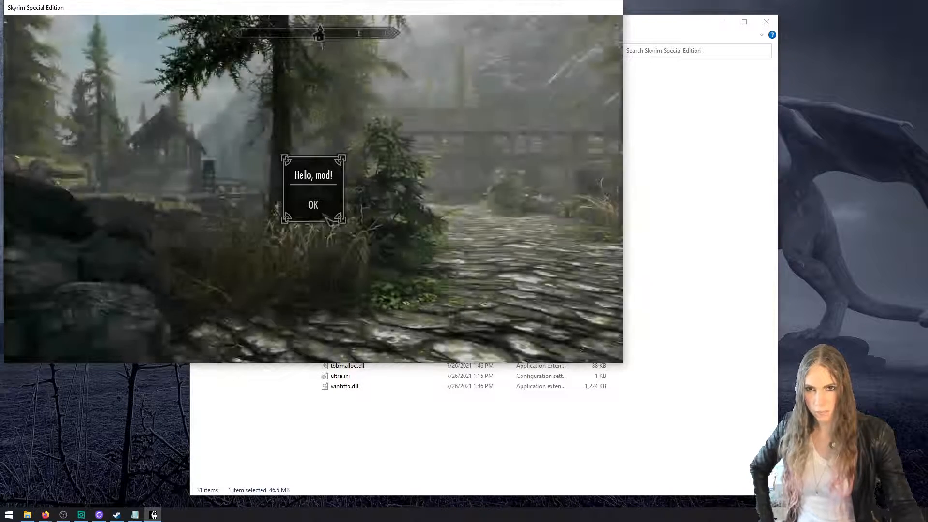
click(315, 206)
Reload the recompiled script in the game console with "reloadscript HelloModScript" and close the console
key(grave)
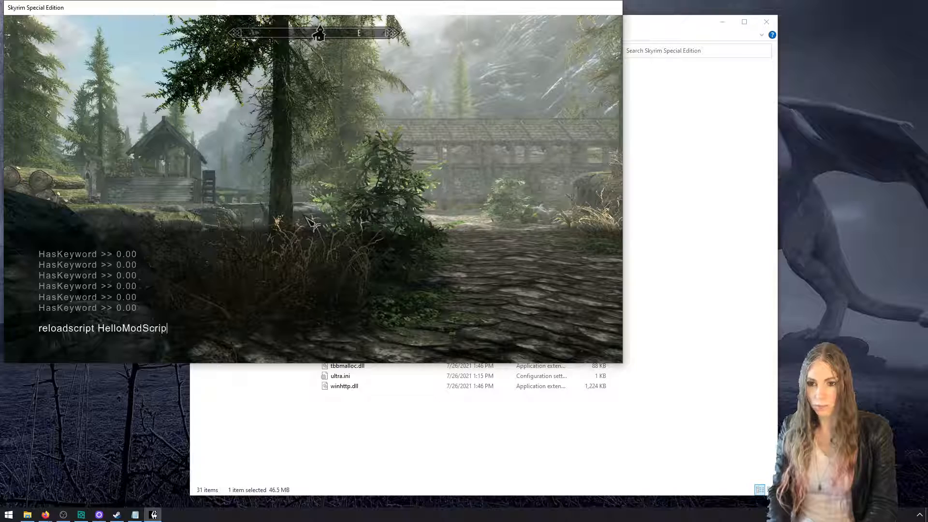
key(Return)
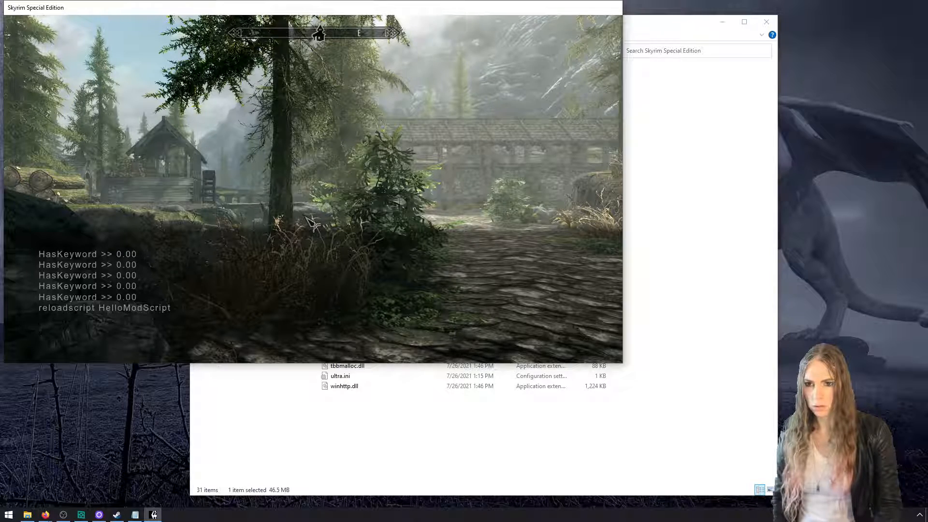
key(grave)
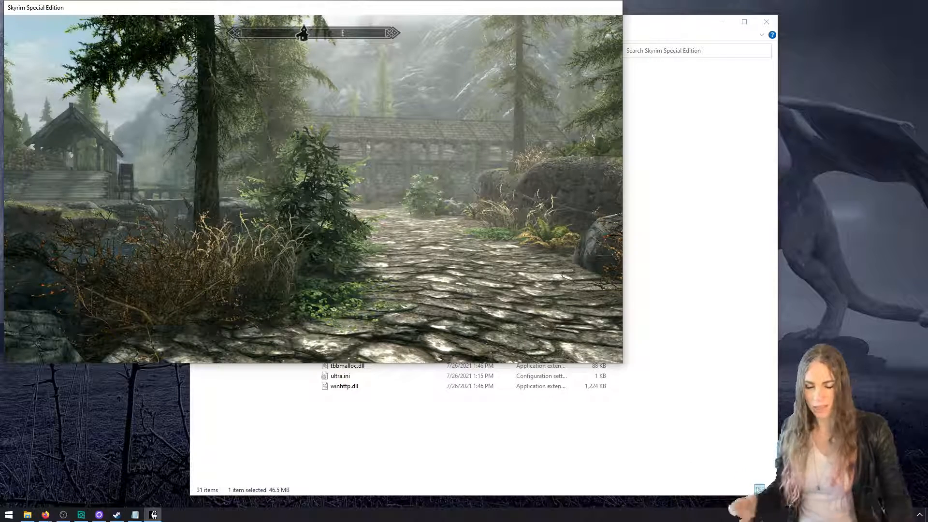
Quit the current game session to the main menu without saving
key(Escape)
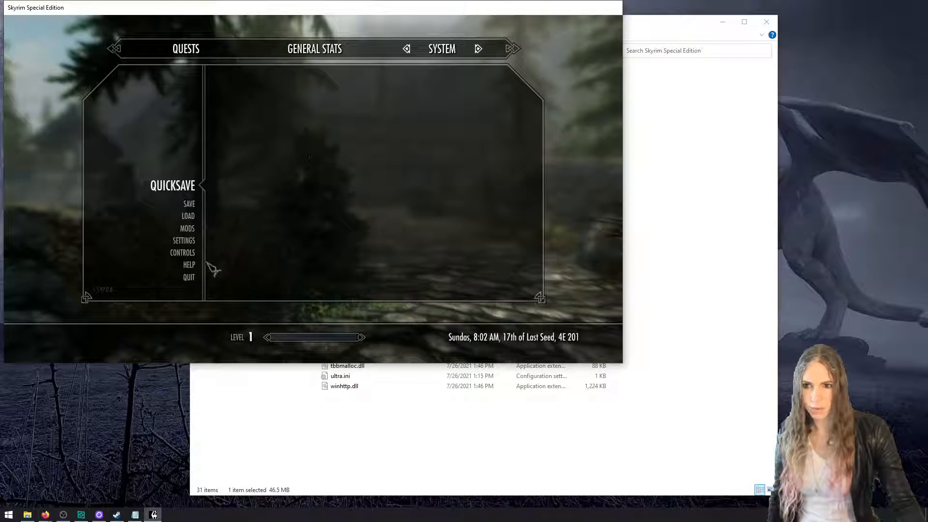
click(189, 277)
click(238, 177)
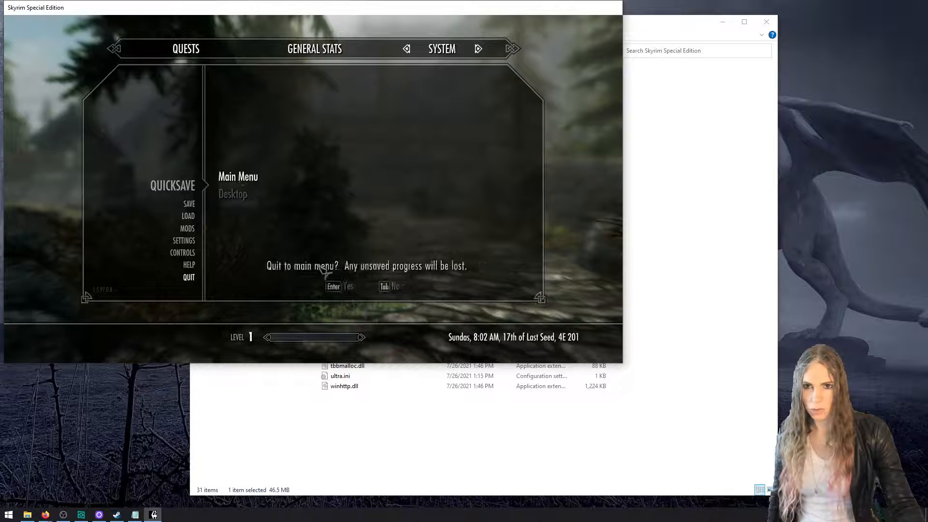
click(358, 290)
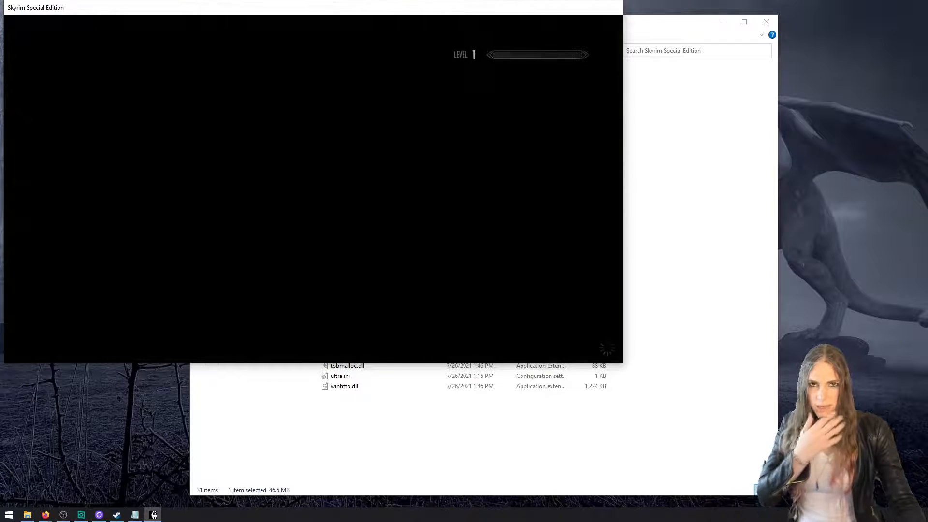
Run "coc riverwood" in the console again to test the reloaded script, and dismiss the message box
key(grave)
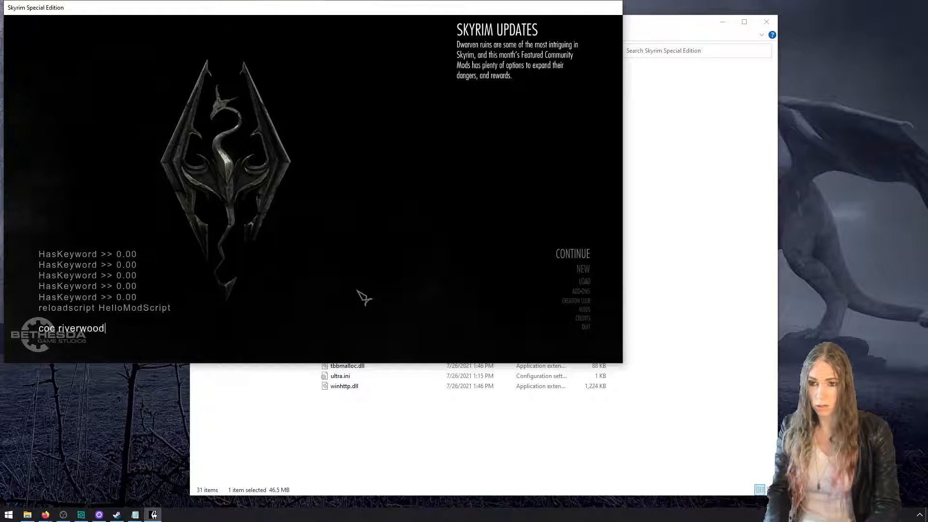
key(Return)
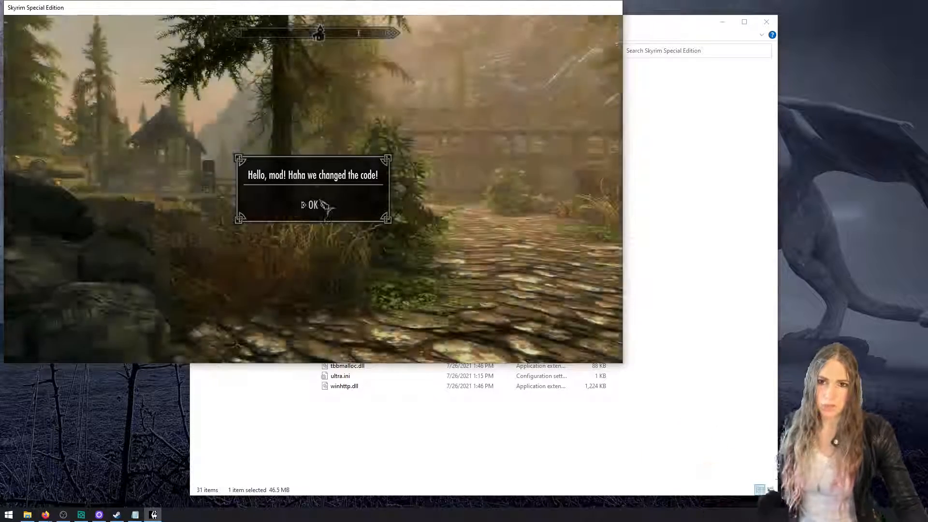
click(315, 205)
Exit the game to the desktop with the console command "qqq"
key(grave)
text(q)
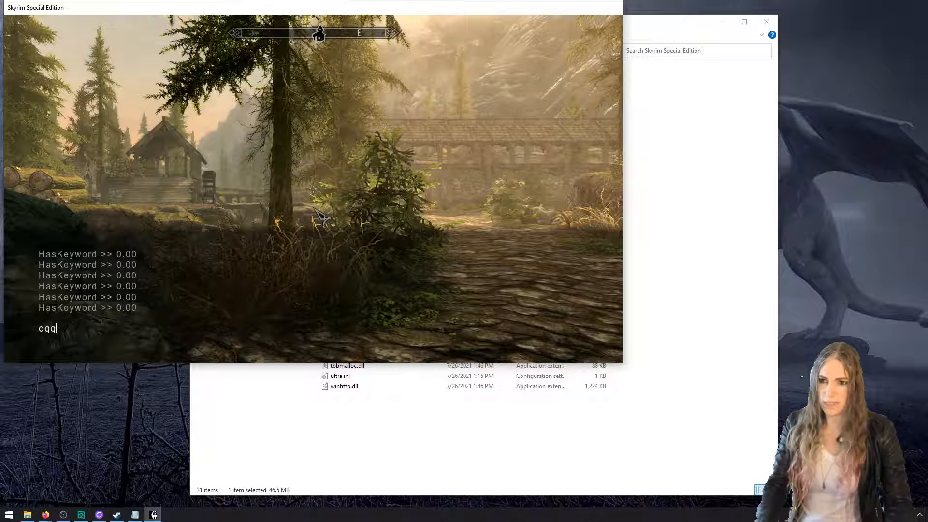
text(qq)
key(Return)
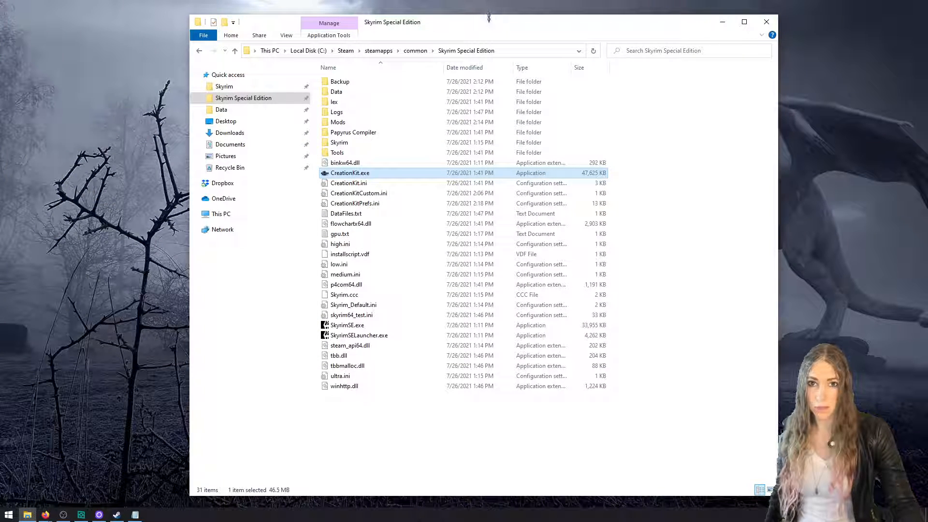
Launch CreationKit.exe from the Skyrim Special Edition folder and load HelloMod.esp as the active file
drag(488, 18, 461, 20)
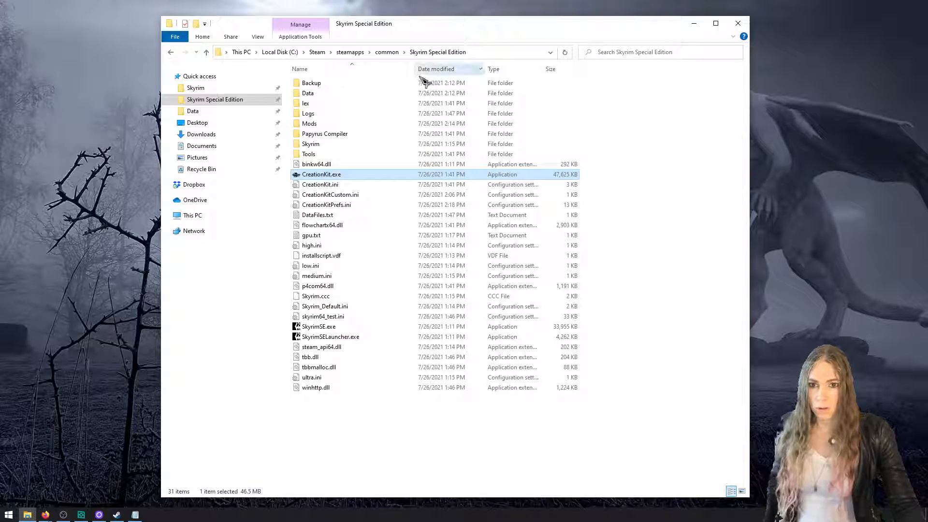
double_click(363, 175)
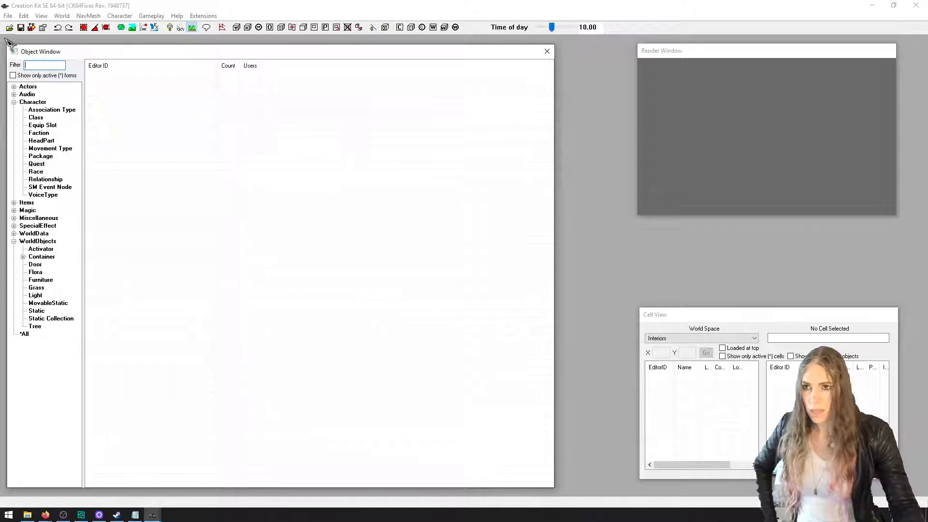
click(10, 27)
click(328, 203)
click(348, 387)
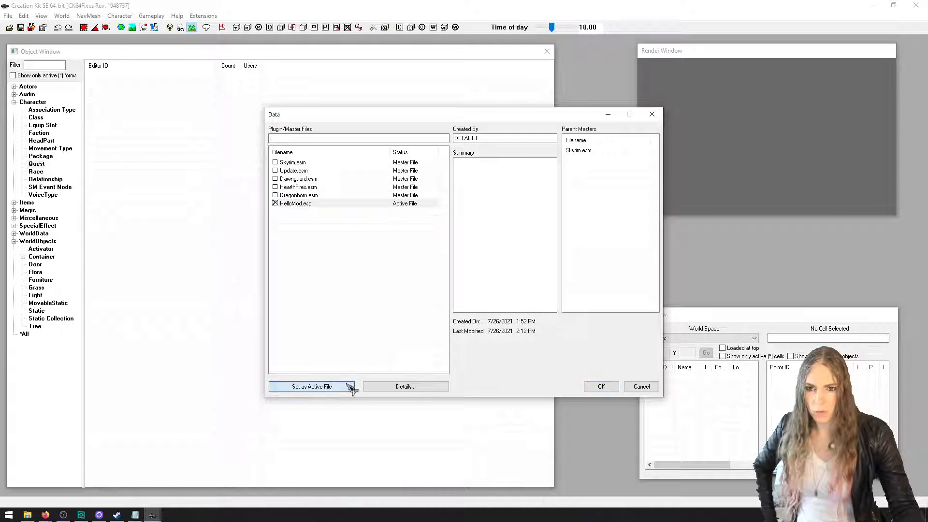
click(594, 389)
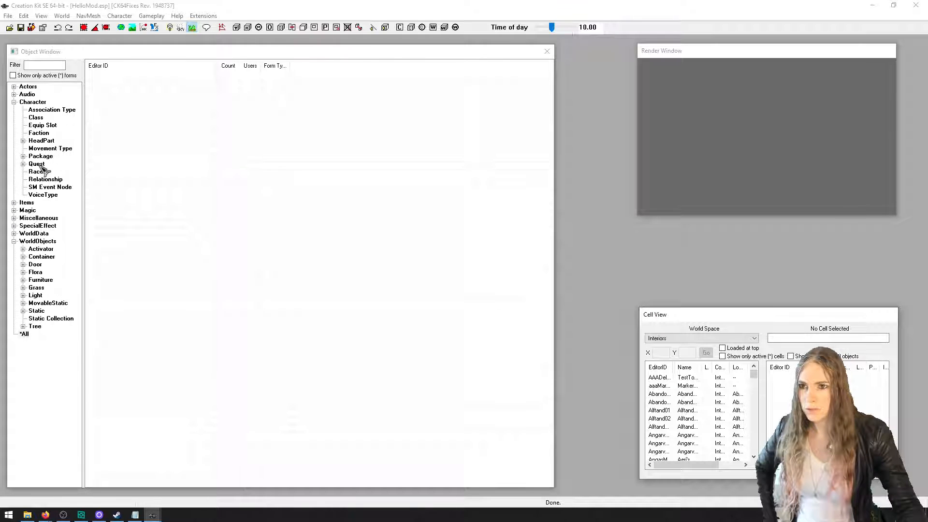
Filter the Quest objects by "hello" and open HelloModQuest
click(37, 164)
click(47, 66)
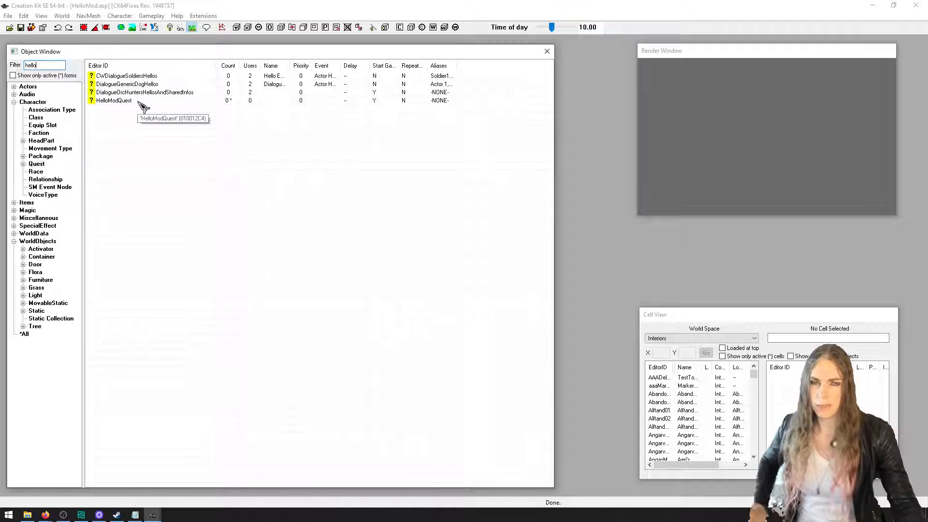
double_click(116, 101)
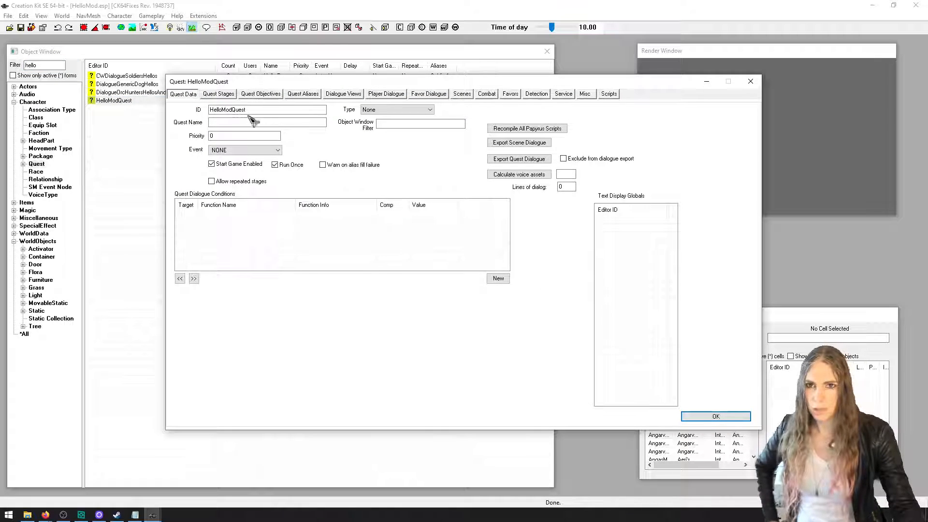
Try to view the quest's Dialogue Views and dismiss the FlowChartX error and warning
click(351, 98)
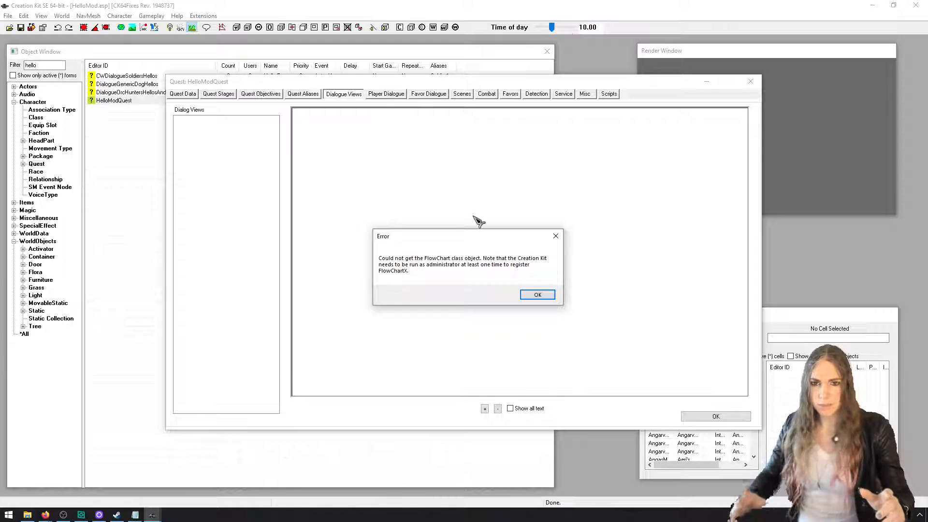
click(548, 296)
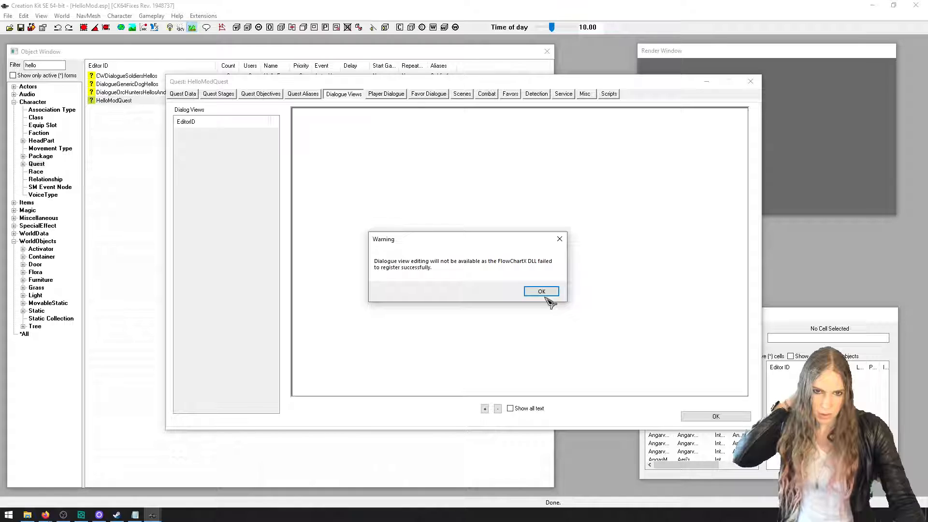
click(543, 292)
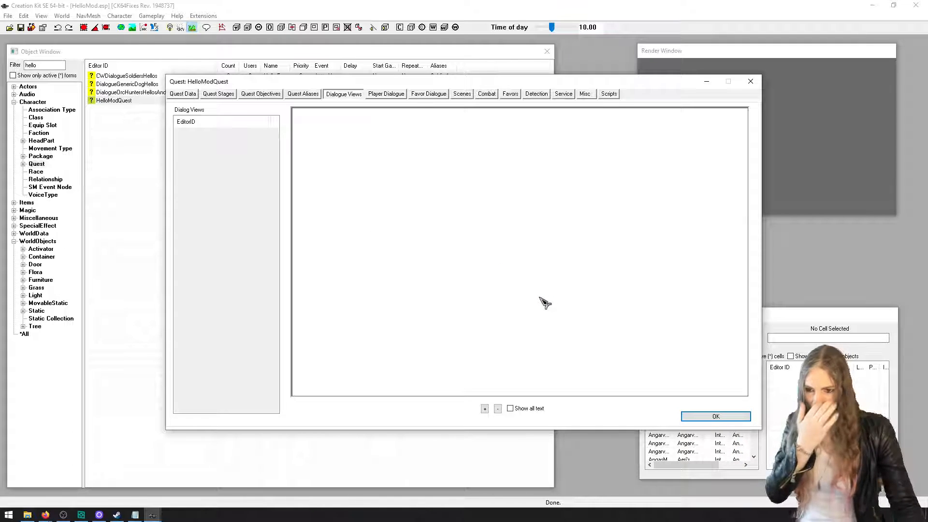
Search Windows for Command Prompt, run it as administrator, and approve the elevation request
key(super)
text(comm)
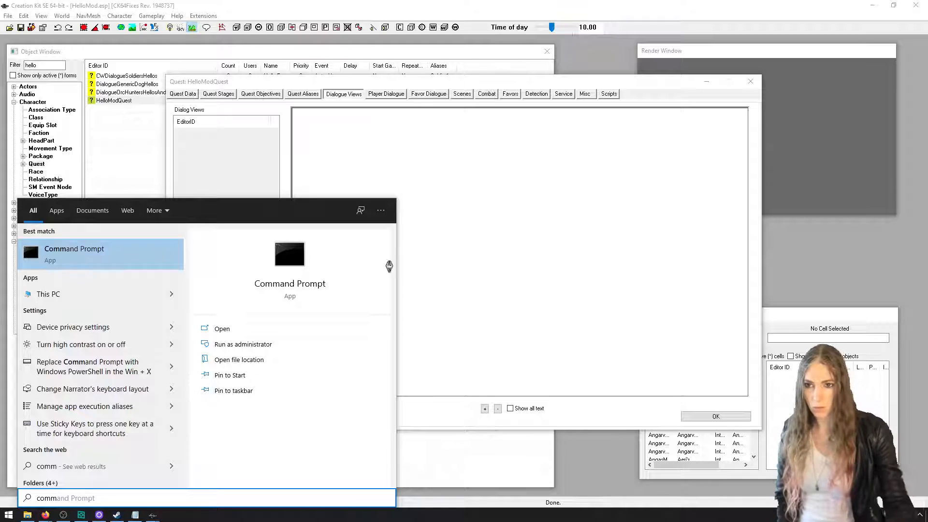
right_click(81, 261)
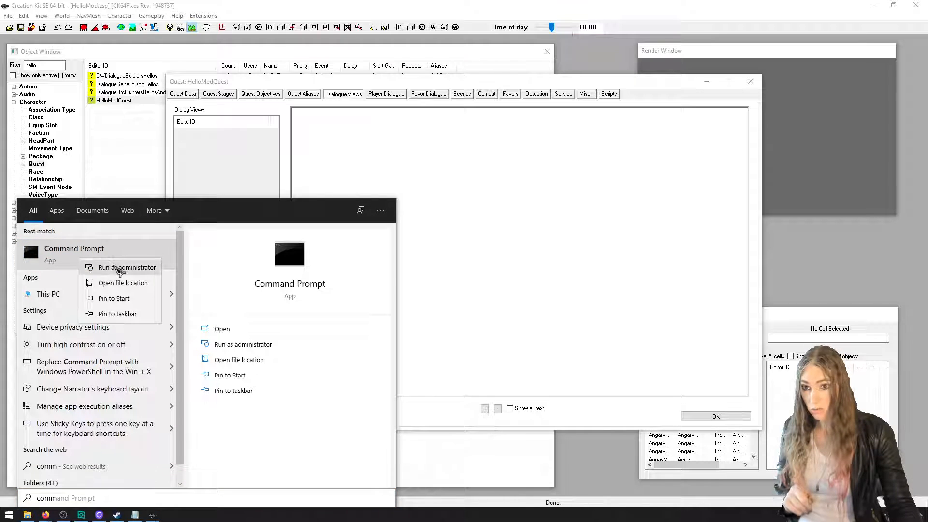
click(117, 267)
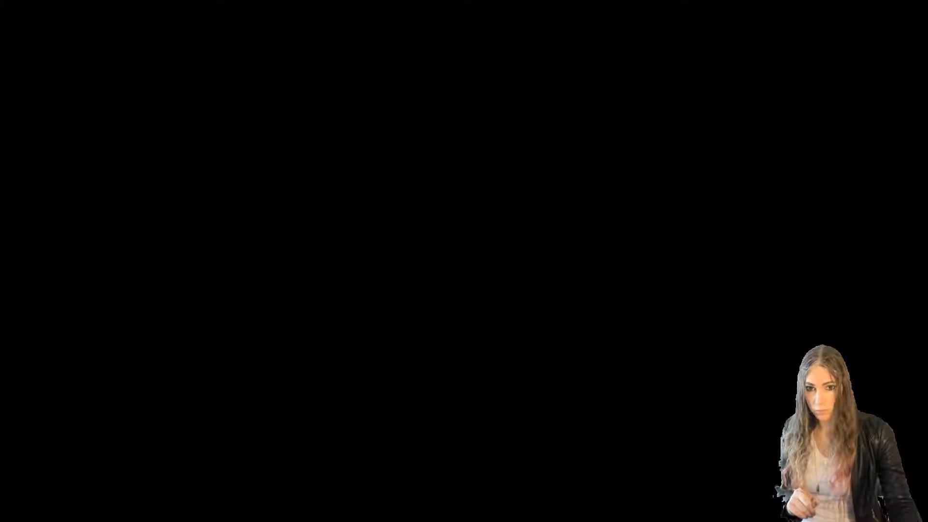
click(406, 319)
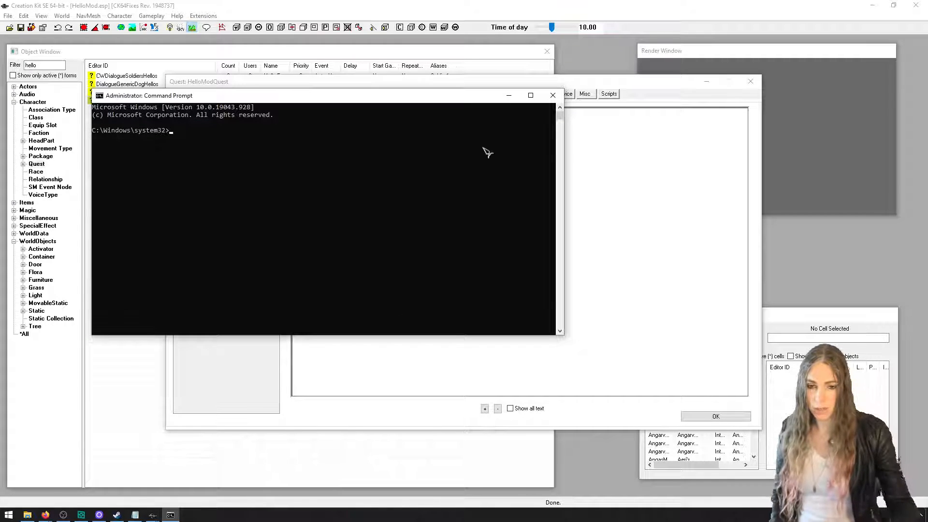
Enlarge the Command Prompt window and start a regsvr32.exe command with the opening-quoted path C:\Steam\steamapps\common\Skyrim Special Edition, copied from File Explorer
drag(563, 336, 839, 437)
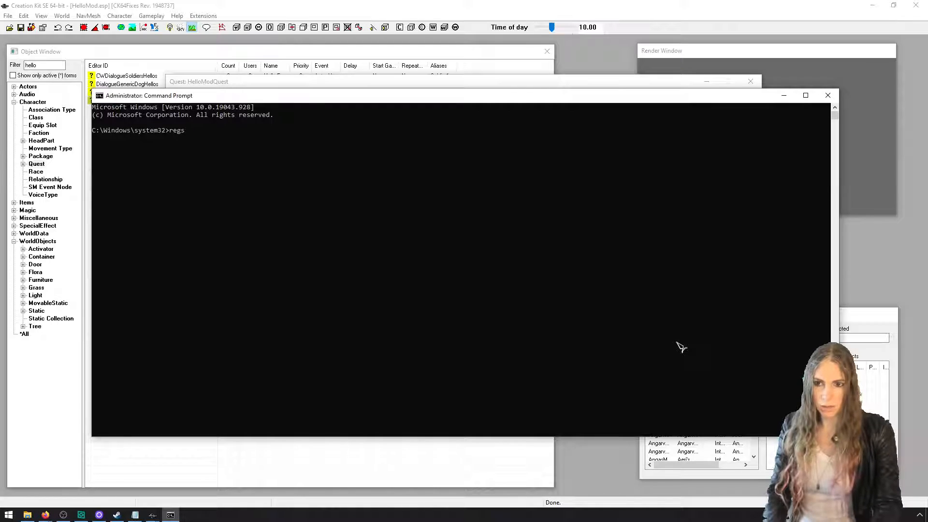
text(vr32.exe)
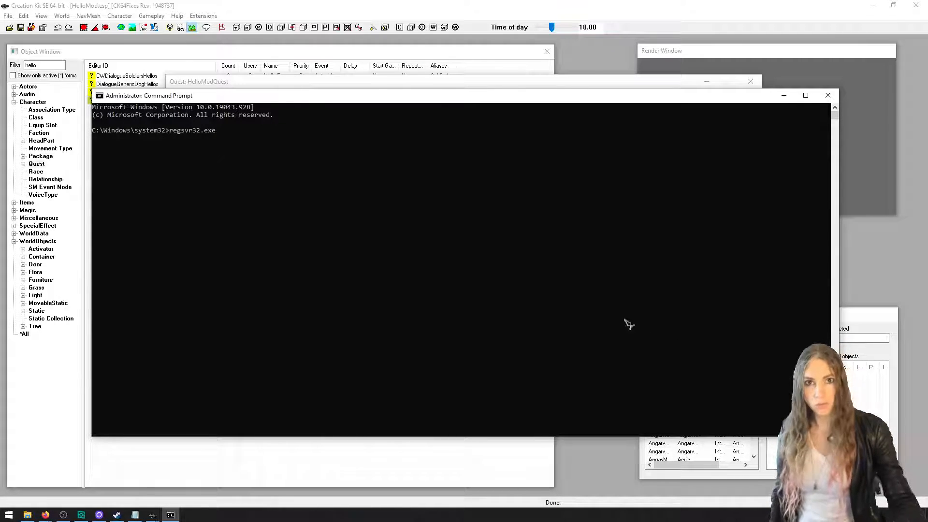
drag(598, 101, 555, 130)
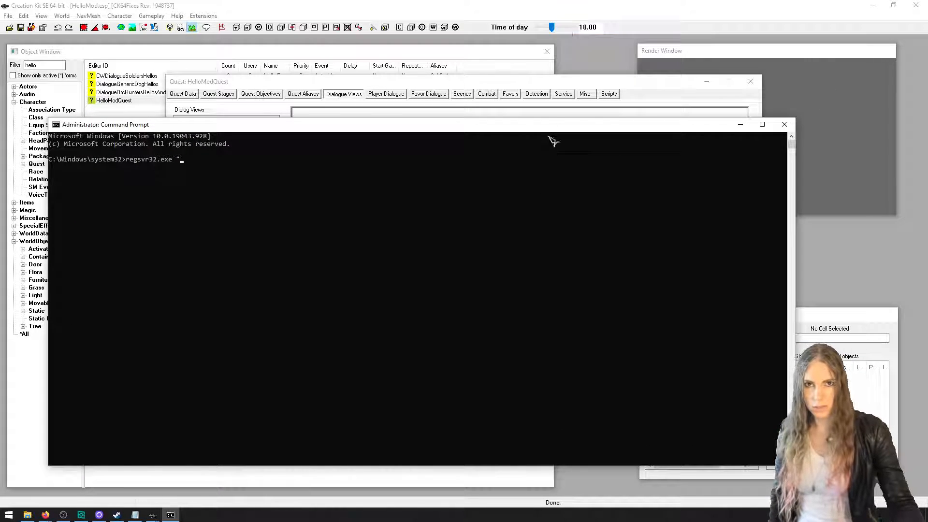
click(36, 515)
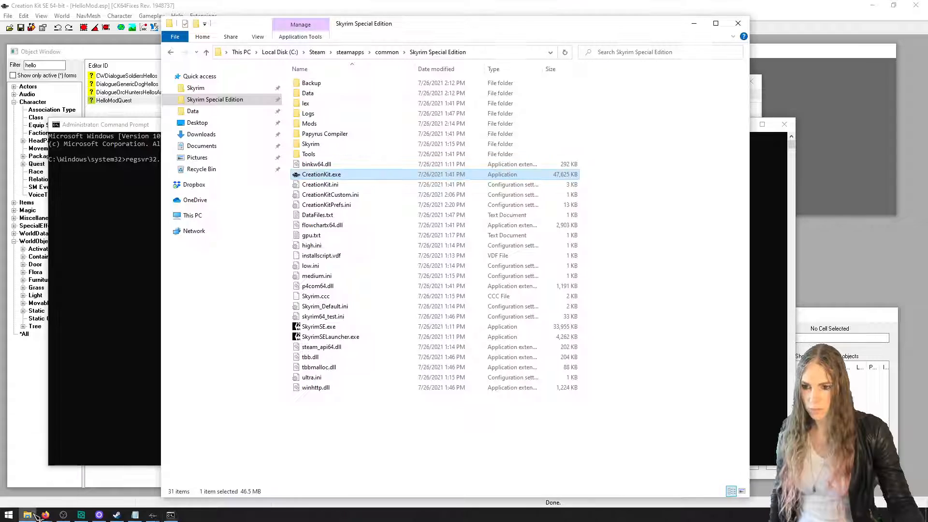
click(486, 52)
key(ctrl+c)
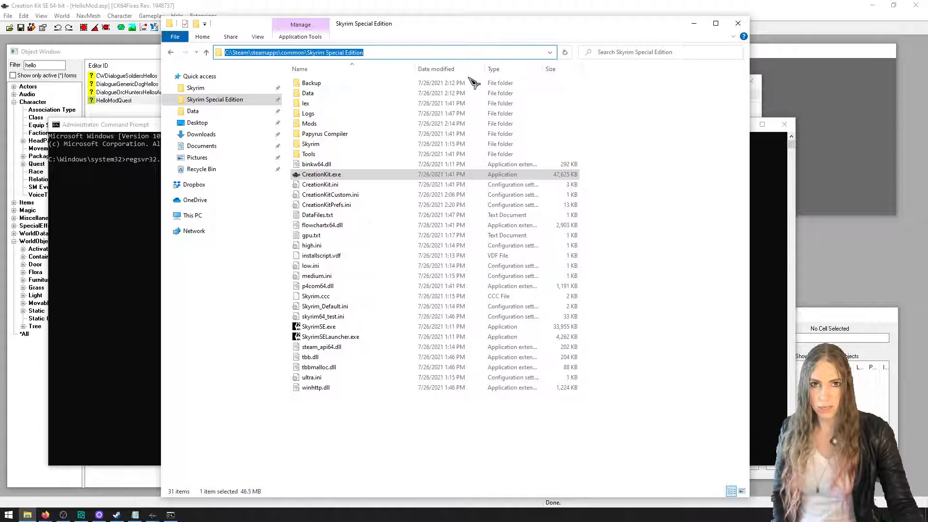
click(148, 135)
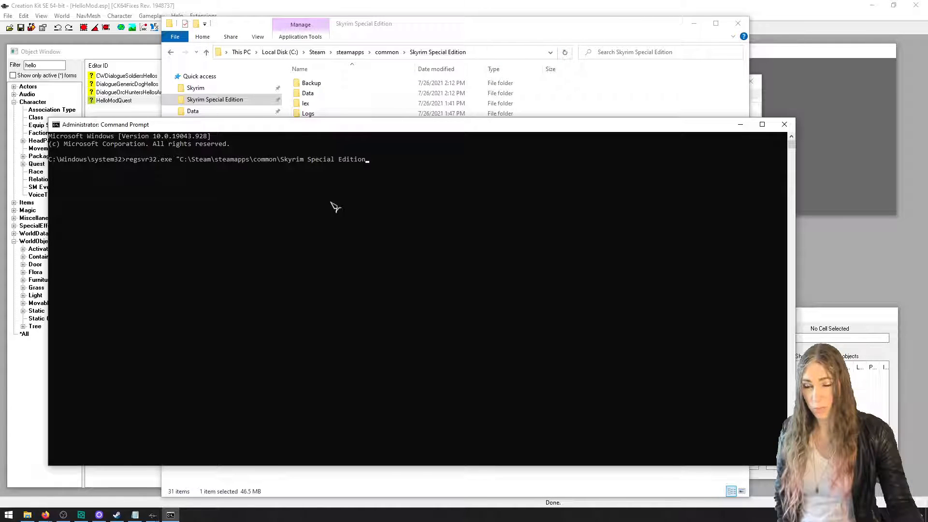
key(ctrl+v)
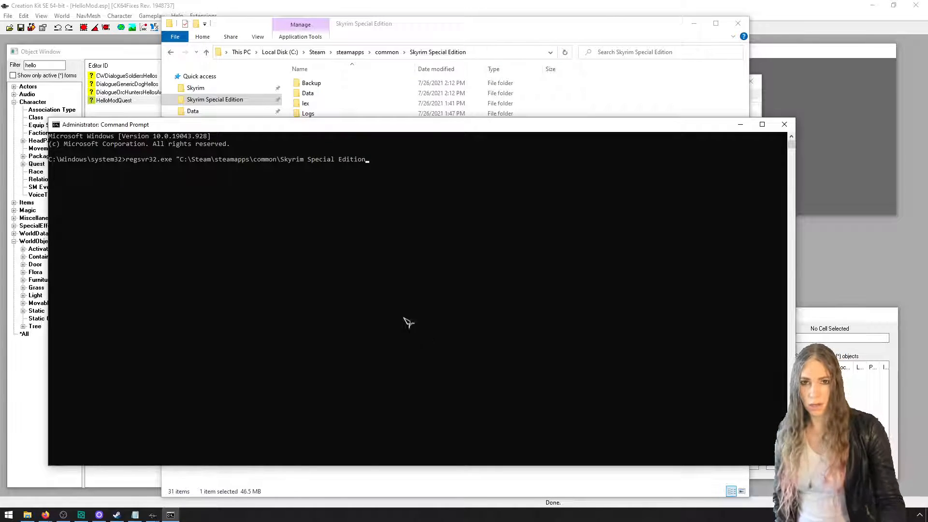
Complete the quoted path with \flowchartx64.dll, run the registration command, dismiss its message and close the Command Prompt
click(416, 93)
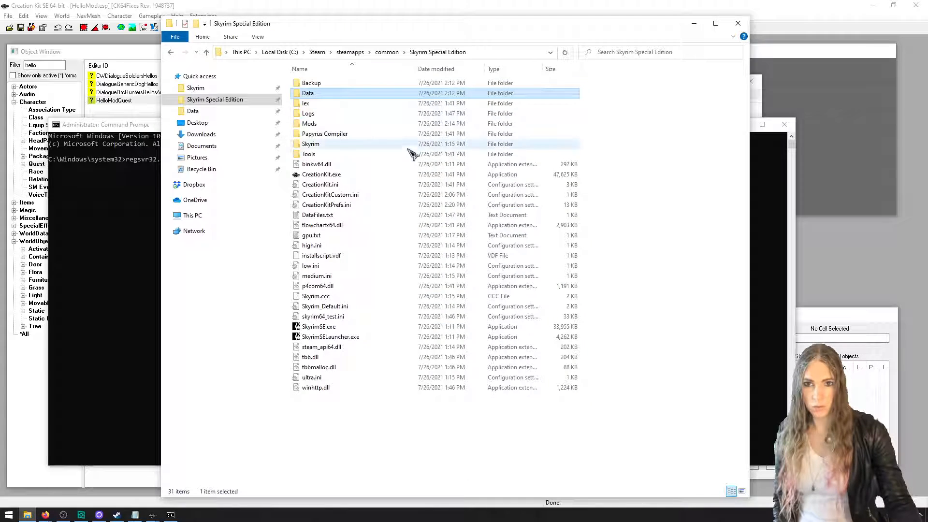
click(387, 226)
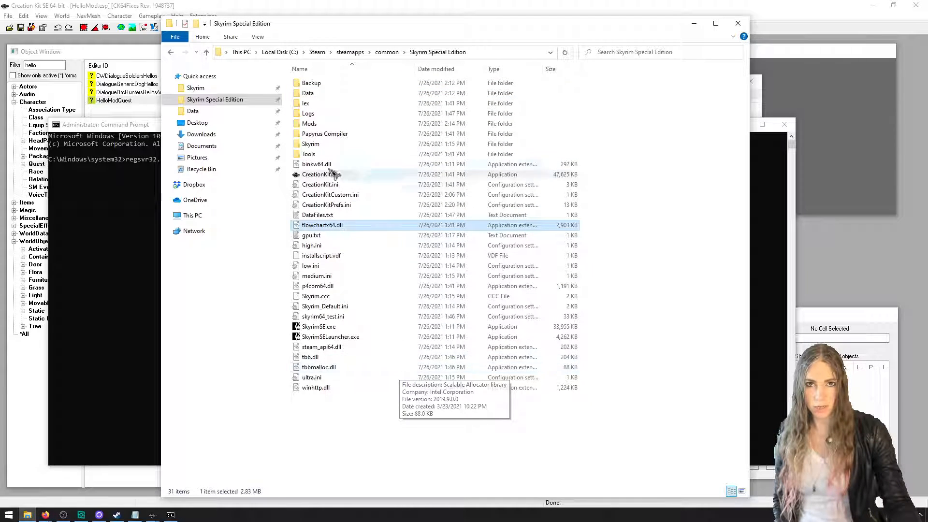
click(155, 130)
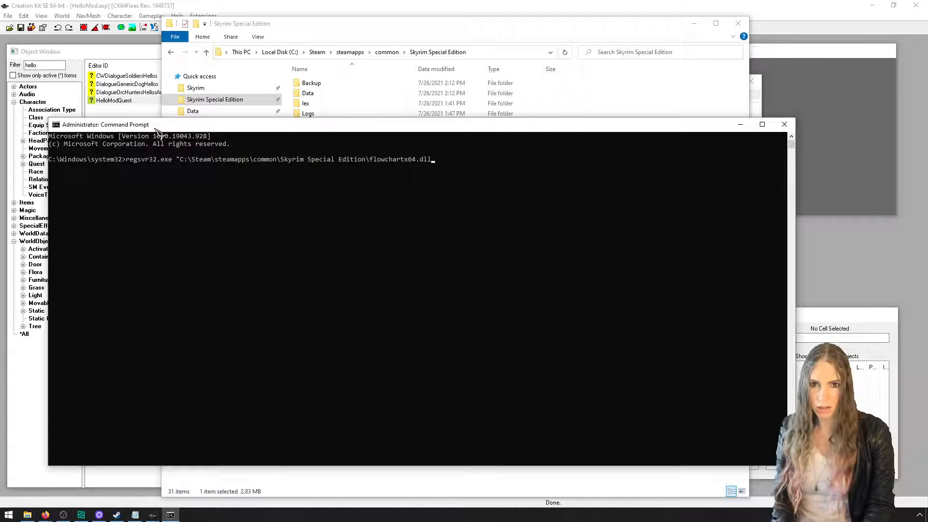
key(Return)
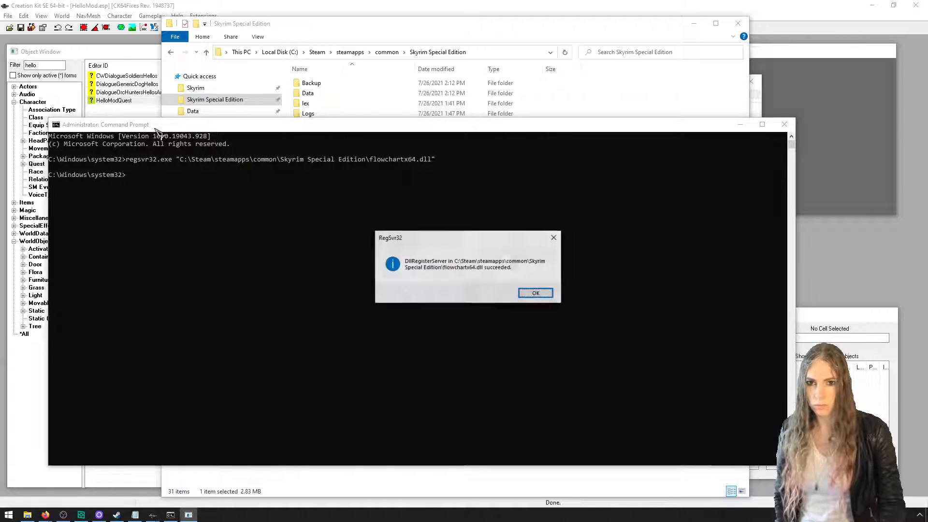
click(537, 293)
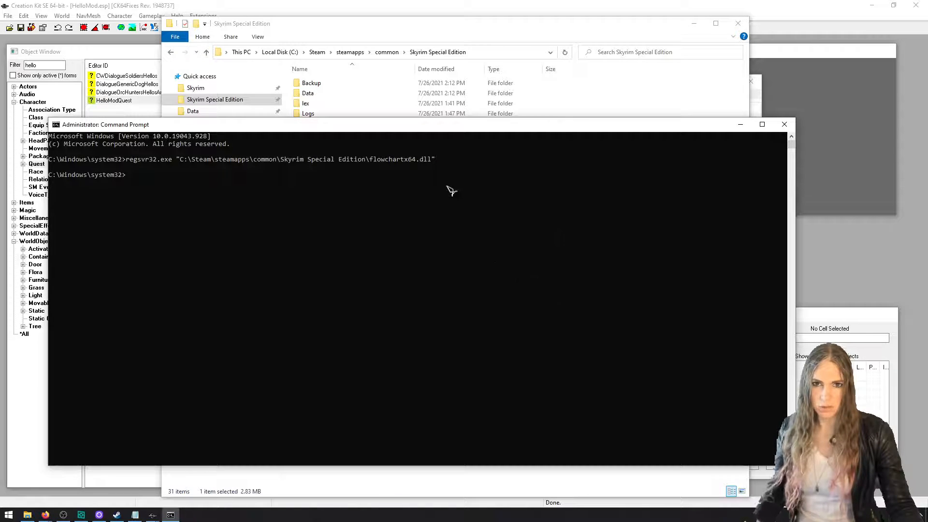
drag(438, 160, 103, 166)
key(Return)
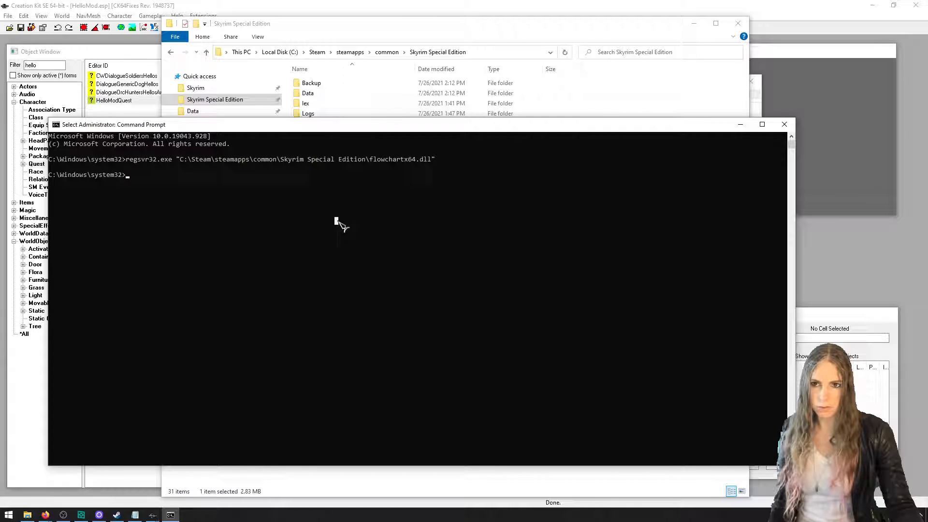
click(784, 125)
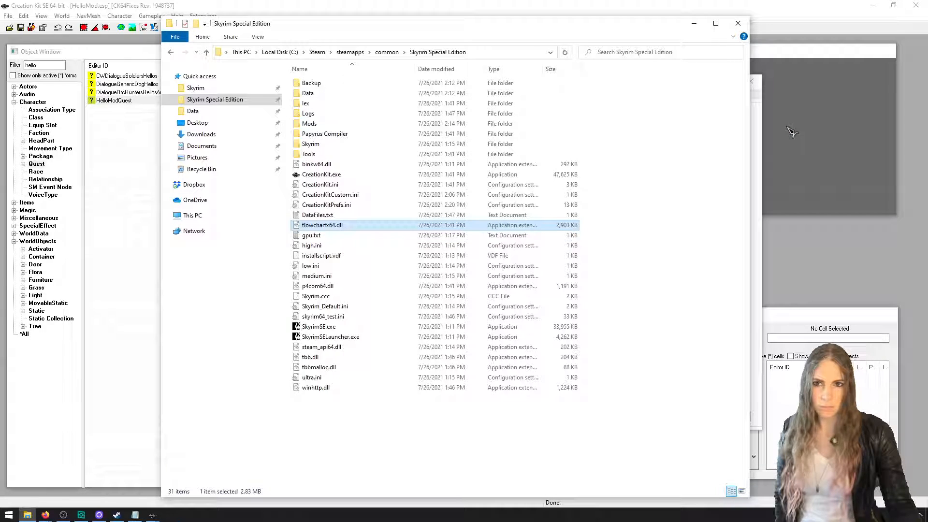
Switch back to the Creation Kit and show the Dialogue Views of HelloModQuest
click(769, 32)
click(390, 99)
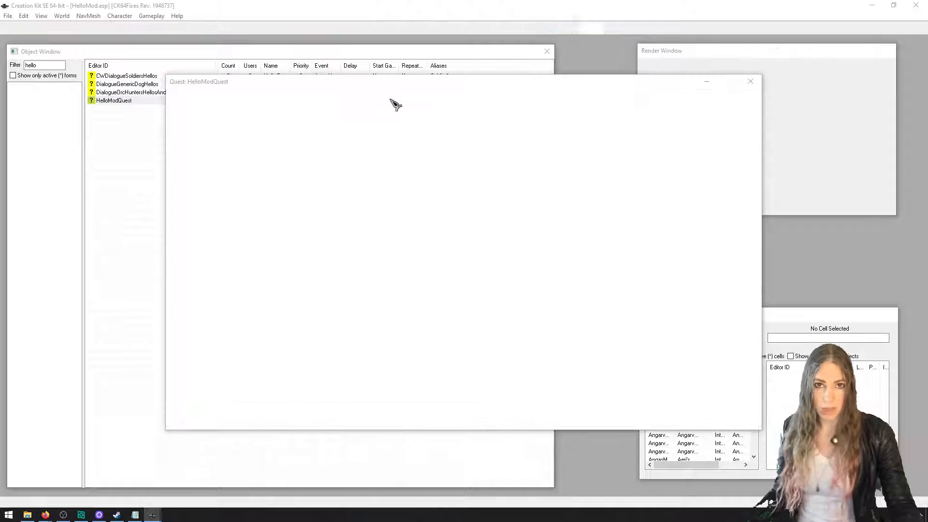
click(354, 94)
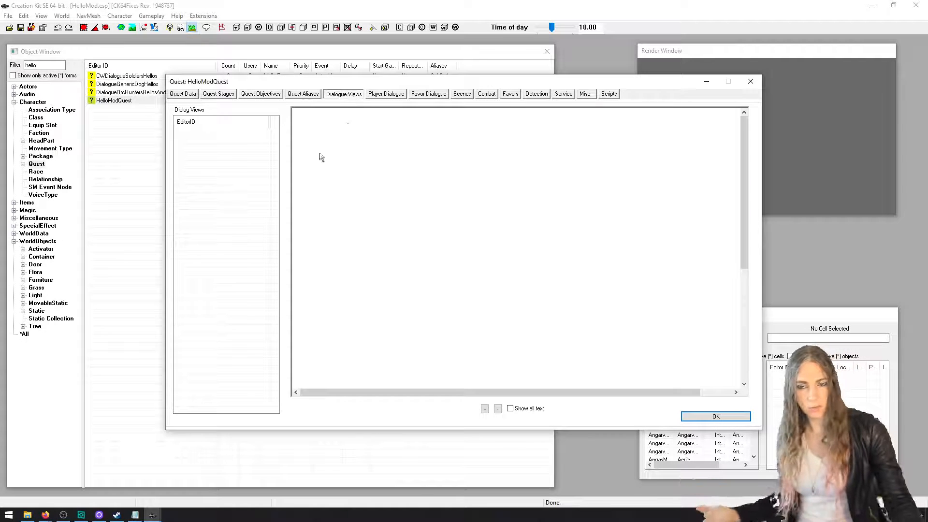
Create a new dialogue view with the ID HelloModQuestHelloDialogue
right_click(247, 156)
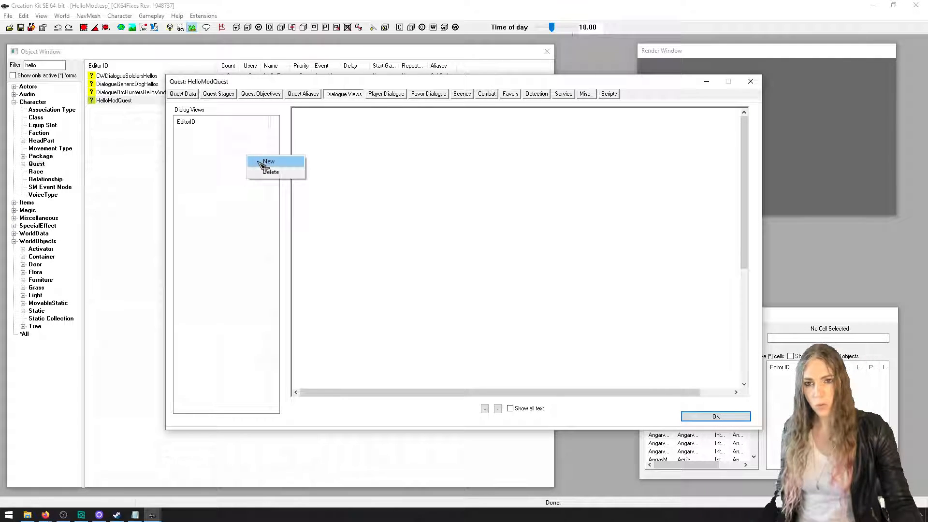
click(285, 161)
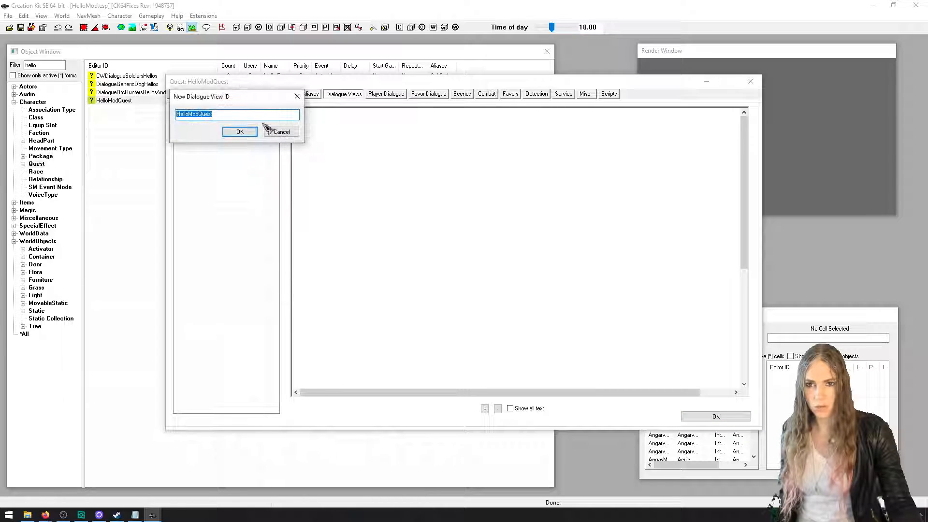
click(254, 118)
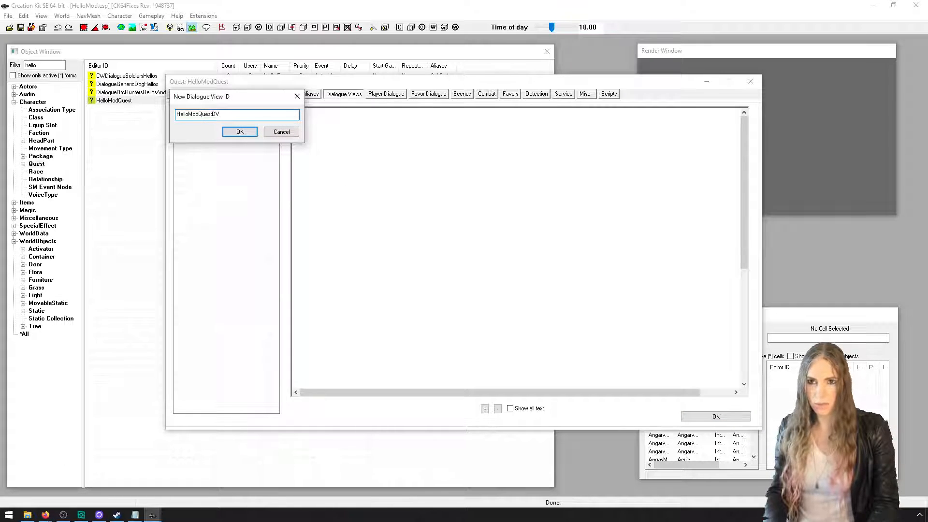
text(D)
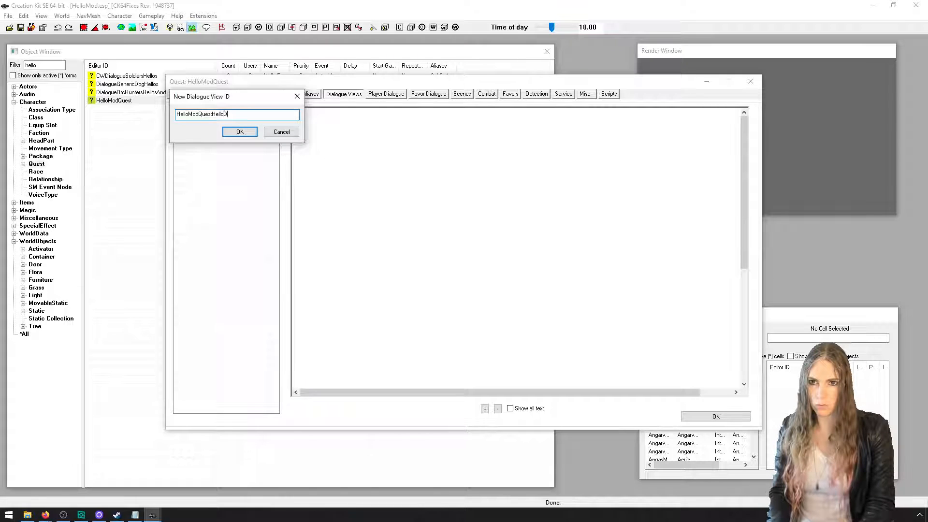
text(V1HelloDialogu)
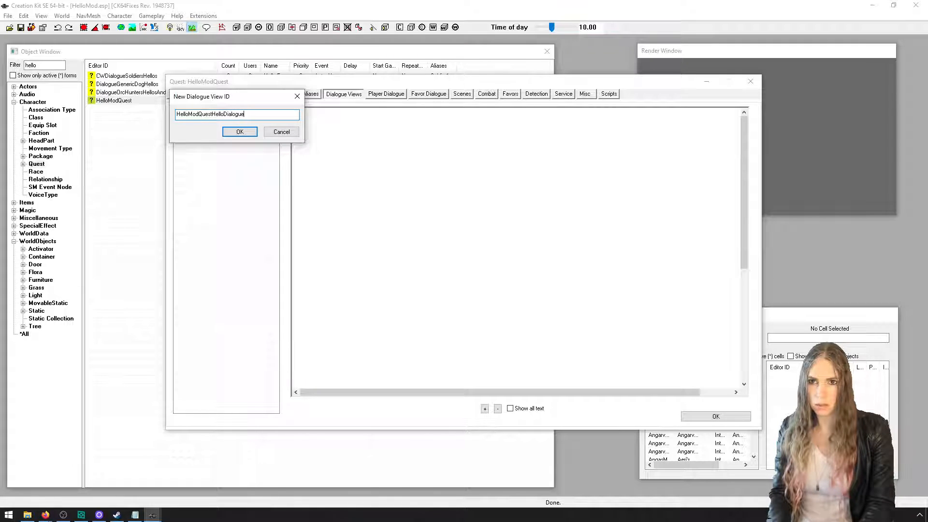
text(e)
key(Return)
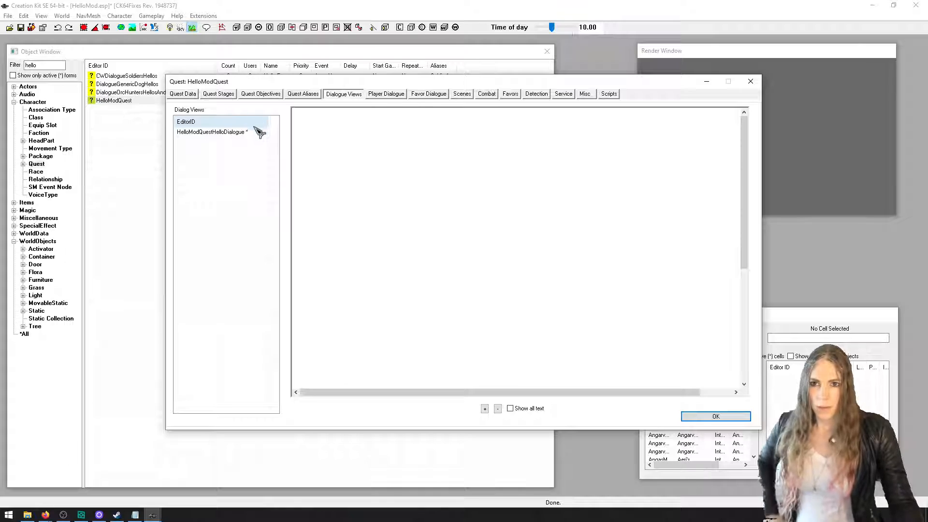
Add a branch named HelloModQuestHelloBranch1 to the HelloModQuestHelloDialogue view, accepting HelloModQuestHelloBranch1Topic as the starting topic ID
click(258, 132)
right_click(358, 177)
click(377, 183)
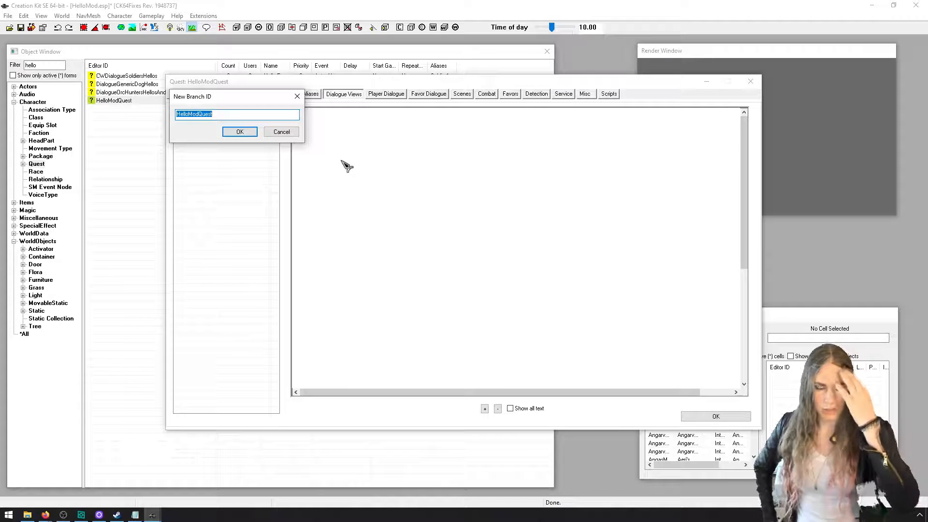
click(260, 114)
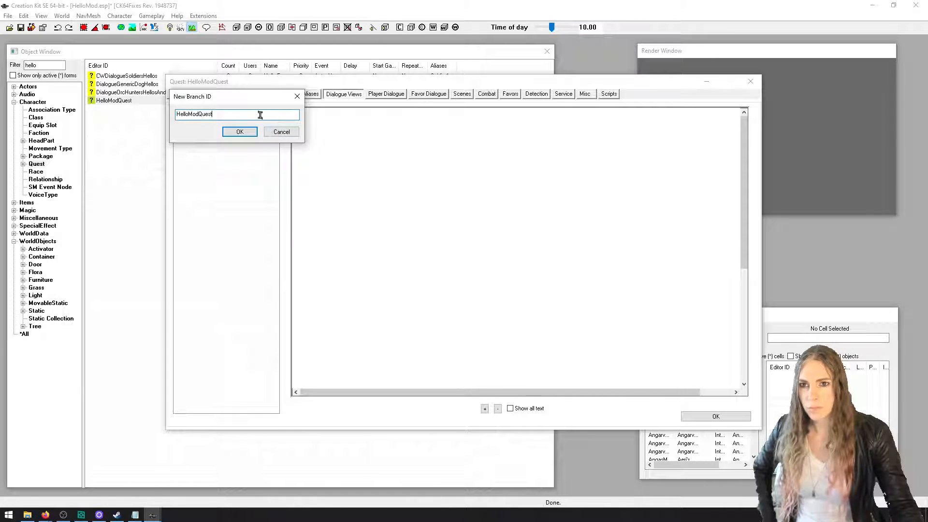
text(HelloBranch1)
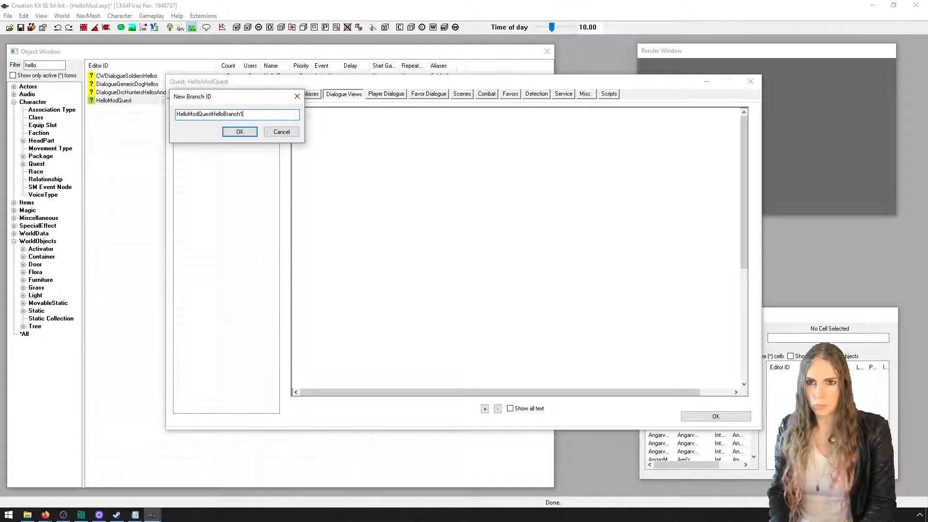
key(Return)
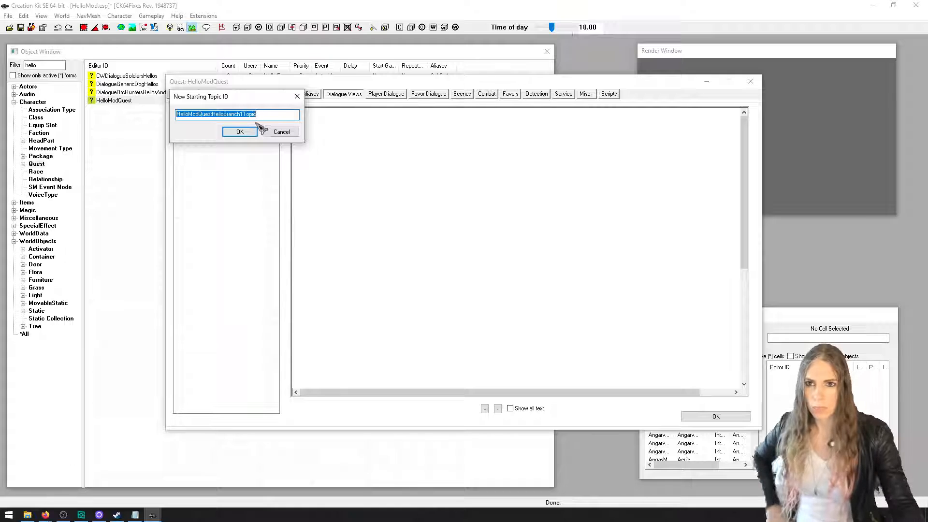
click(252, 135)
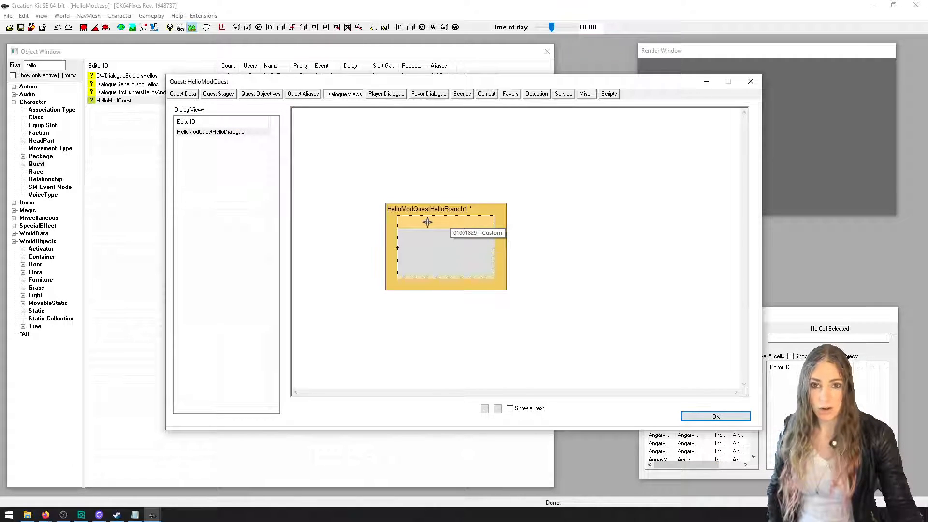
Move the branch box to the upper-left area of the dialogue canvas and widen it to fit the topic's full name
drag(427, 221, 350, 142)
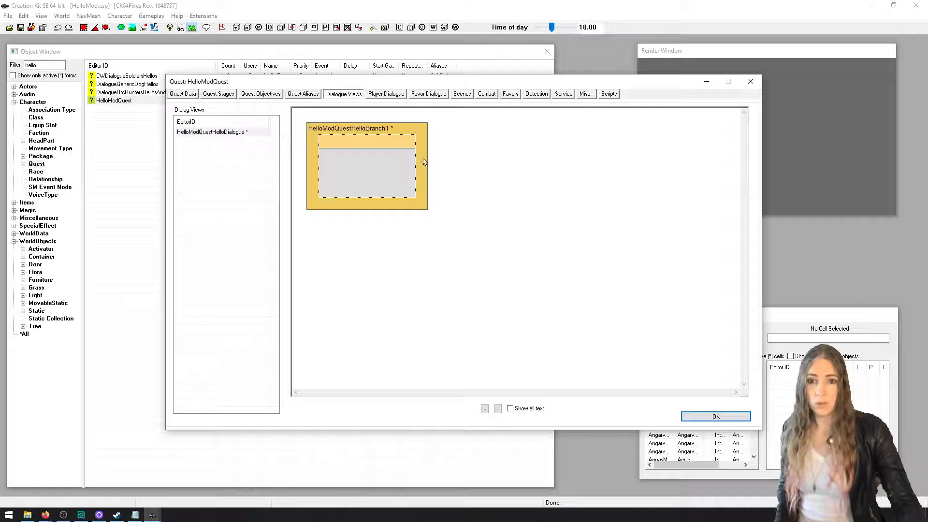
drag(425, 164, 665, 162)
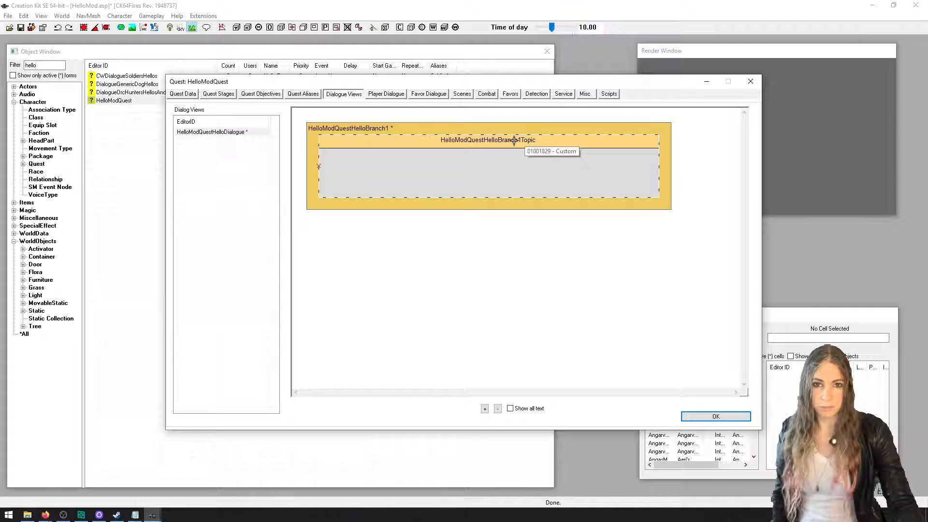
Open the branch's starting topic and set its topic text to "Hello, how are you?"
double_click(383, 141)
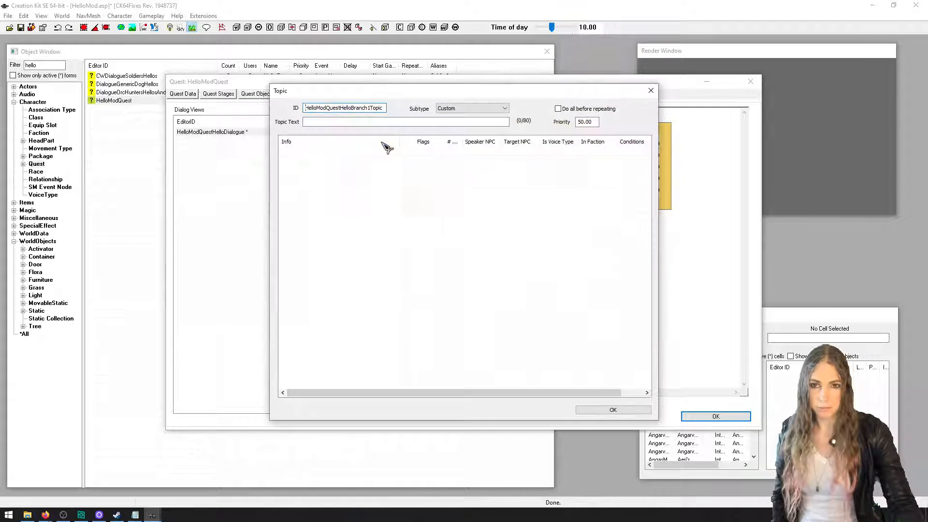
click(346, 122)
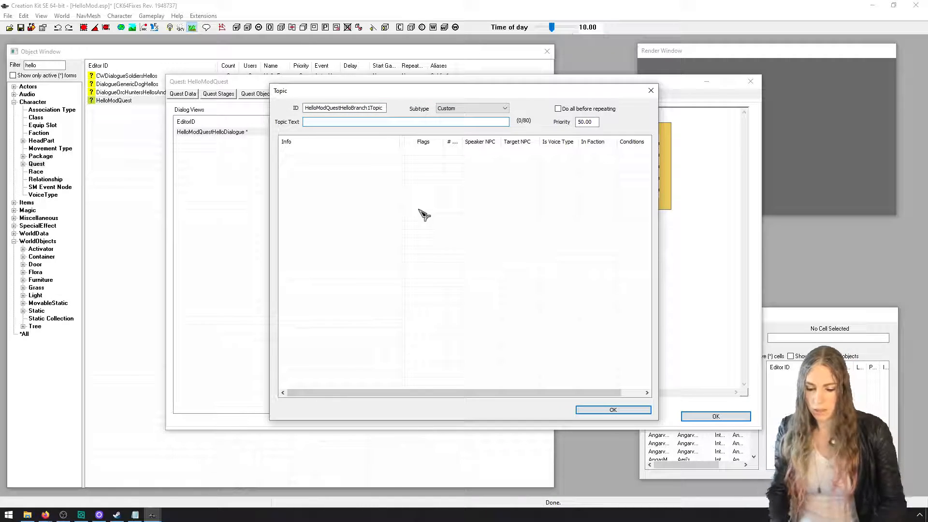
text(Hello, how are you?)
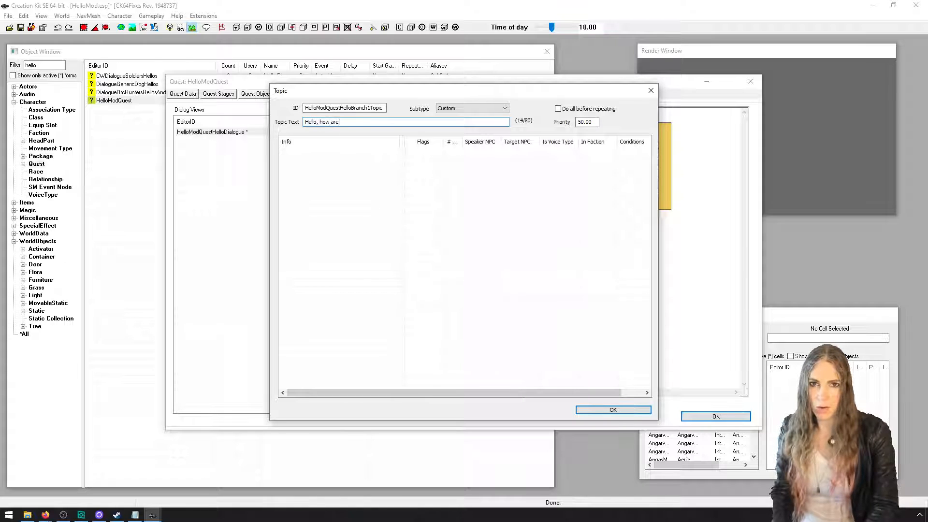
Add a new info to the topic with the response text "I'm fine, thanks." and confirm the response
right_click(328, 207)
click(353, 210)
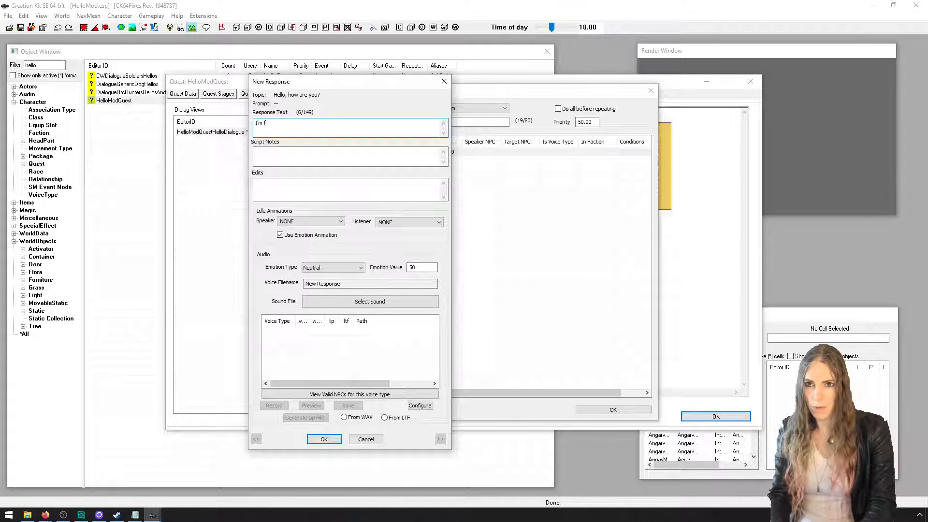
text(I'm fine, thanks.)
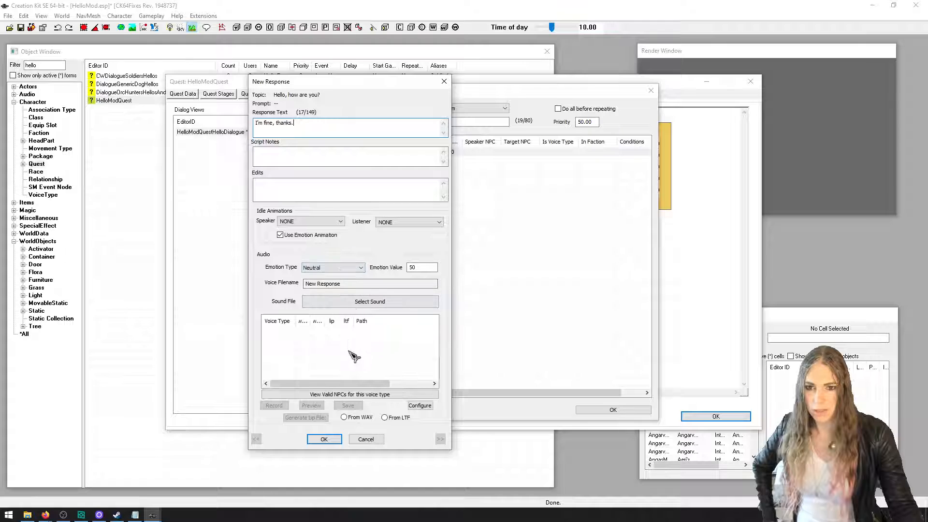
click(323, 439)
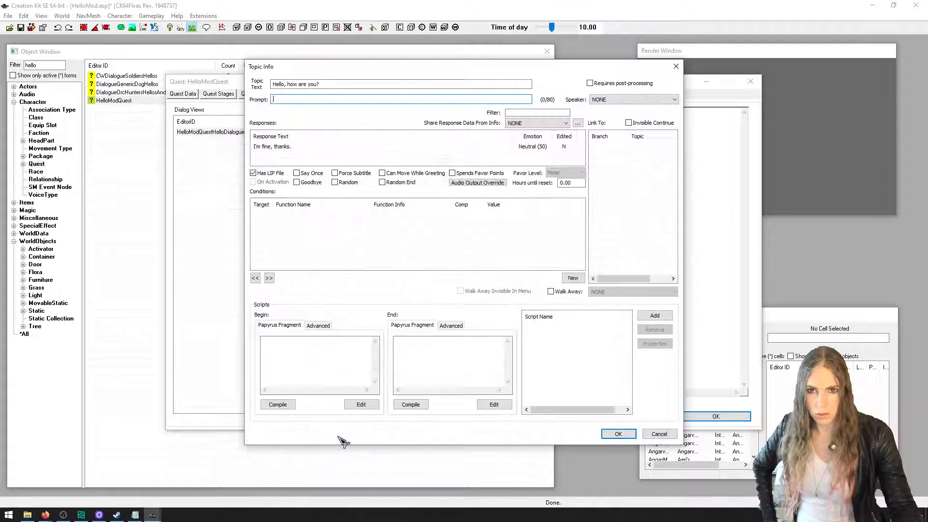
Record a voice clip for the "I'm fine, thanks." response and try to save it with its lip file
double_click(293, 149)
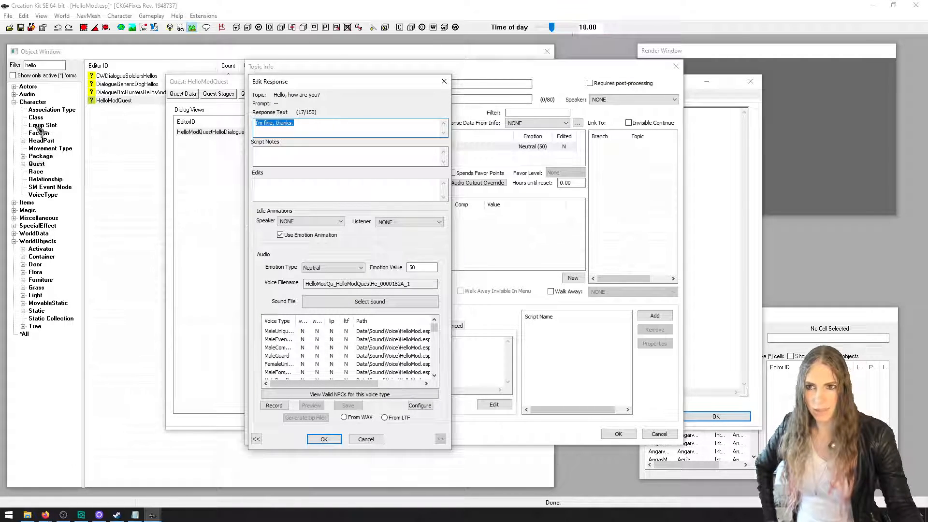
click(274, 405)
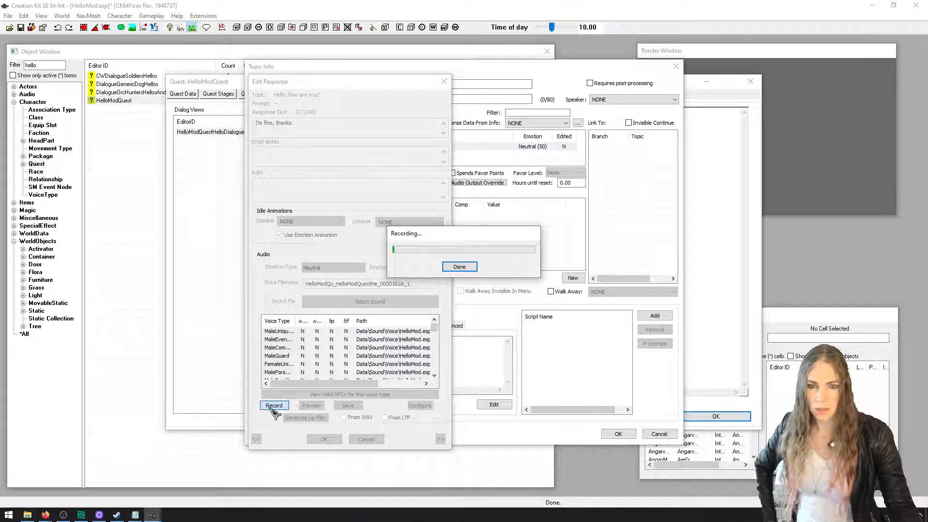
click(459, 266)
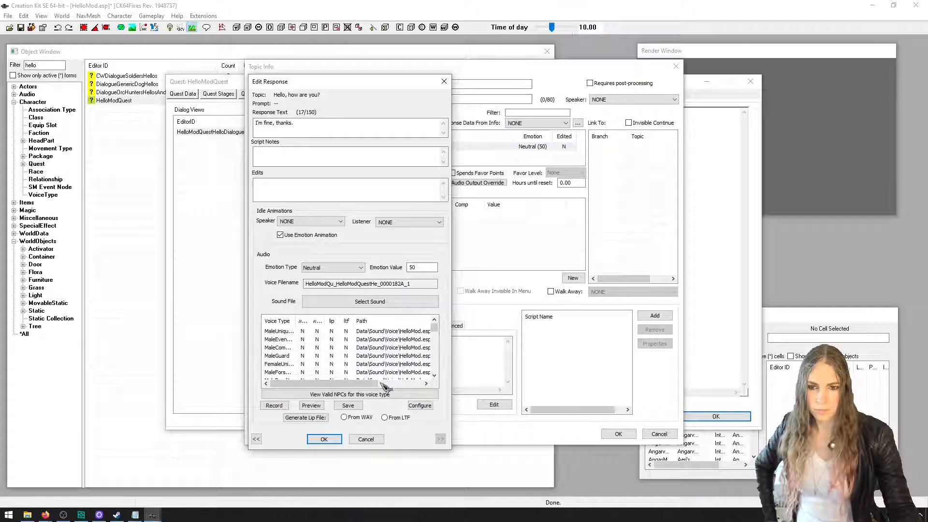
click(348, 405)
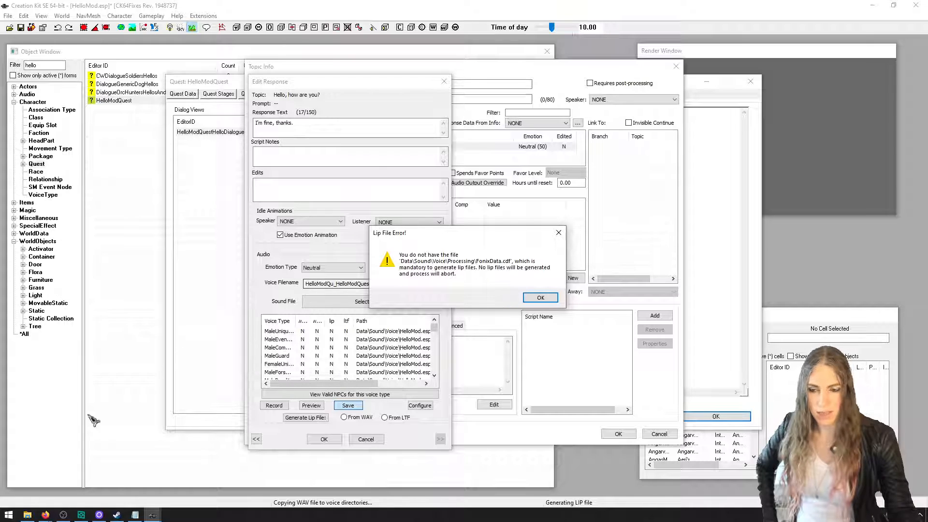
Switch to Firefox, search for "sse creation kit fixes", and open the SSE CreationKit Fixes page on Nexus Mods
click(46, 515)
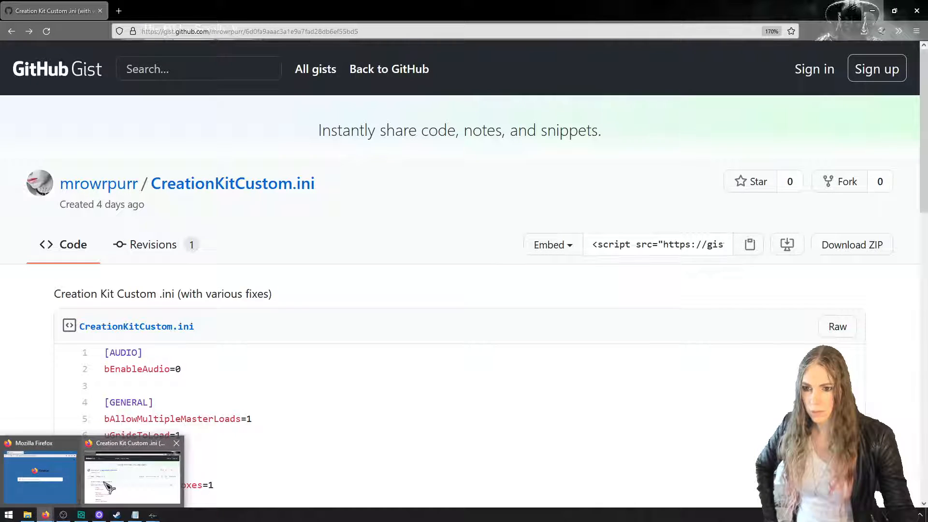
click(132, 473)
click(119, 14)
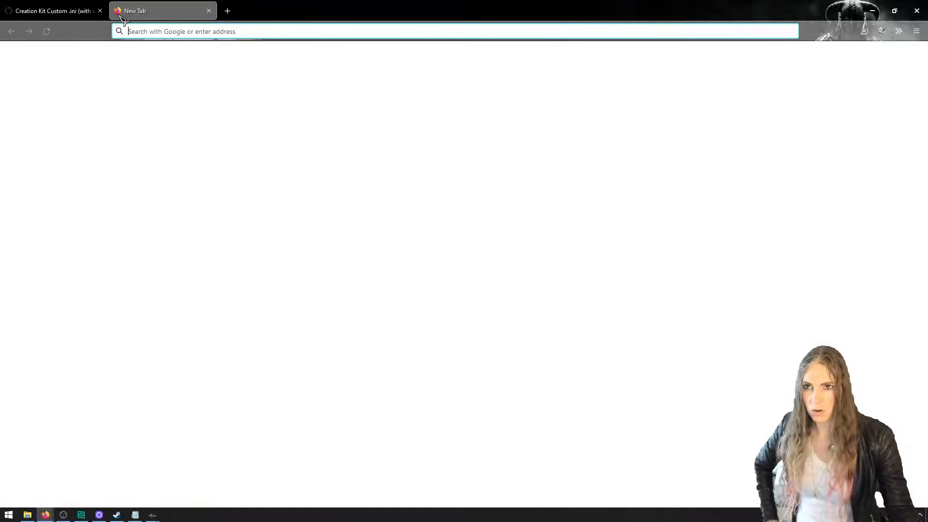
text(sse creation kit fixes)
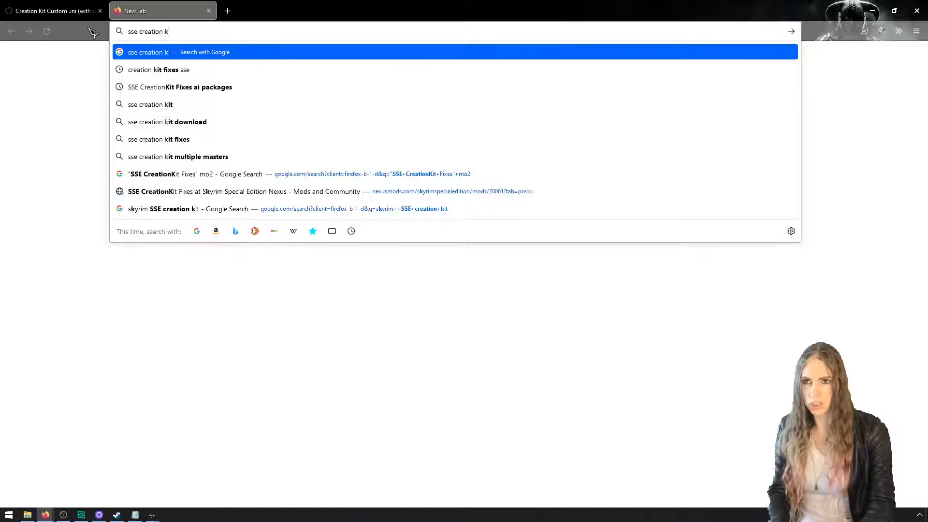
key(Return)
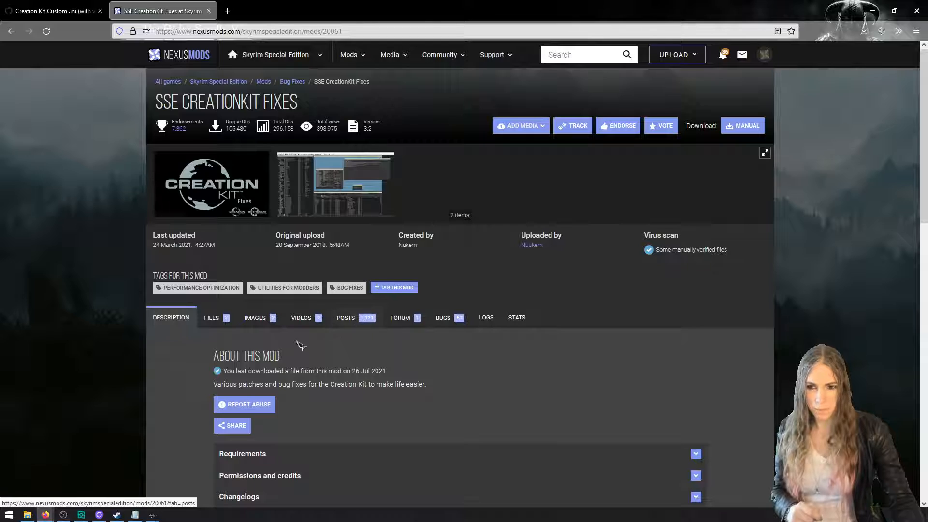
Open a second File Explorer window on the Skyrim Special Edition folder, then return to the mod page in Firefox
click(28, 515)
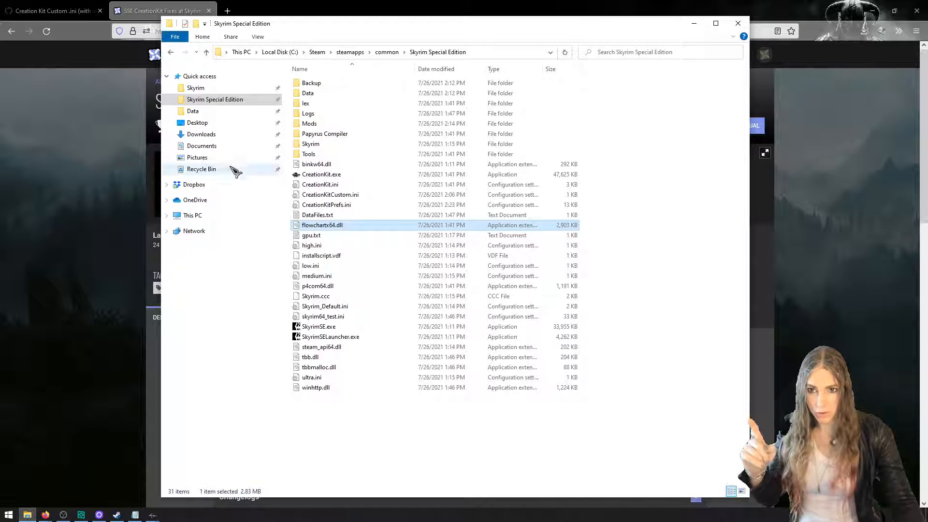
drag(394, 38, 265, 29)
key(ctrl+n)
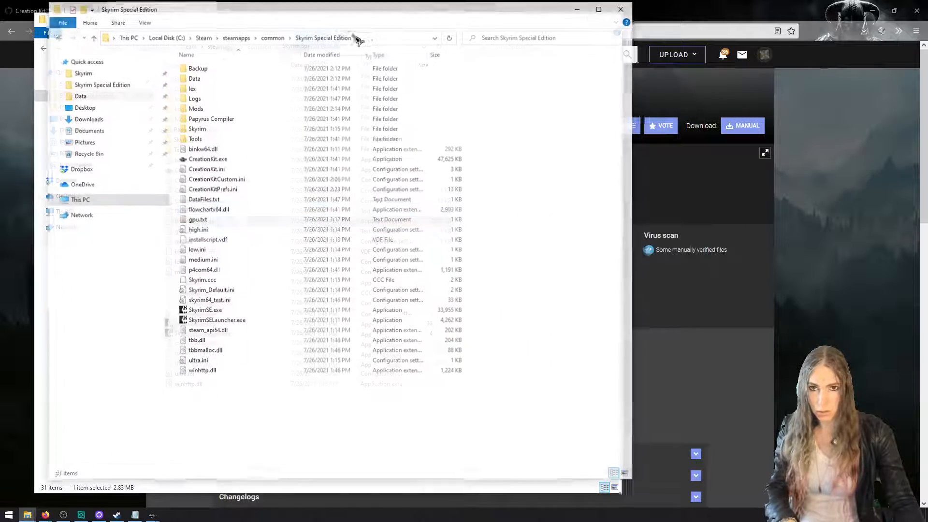
drag(387, 13, 598, 36)
click(8, 219)
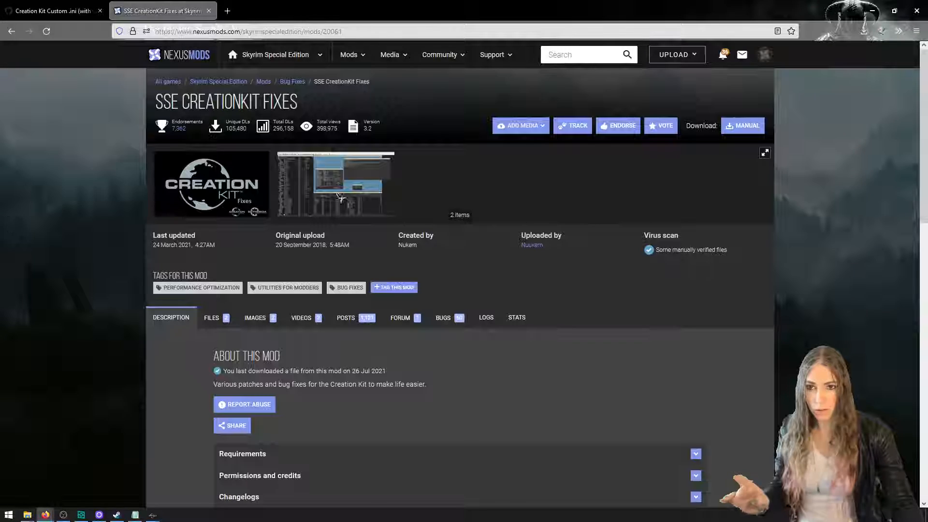
Examine the mod's main files, focusing on the FaceFXWrapper 0.3 description of LIP generation
click(212, 318)
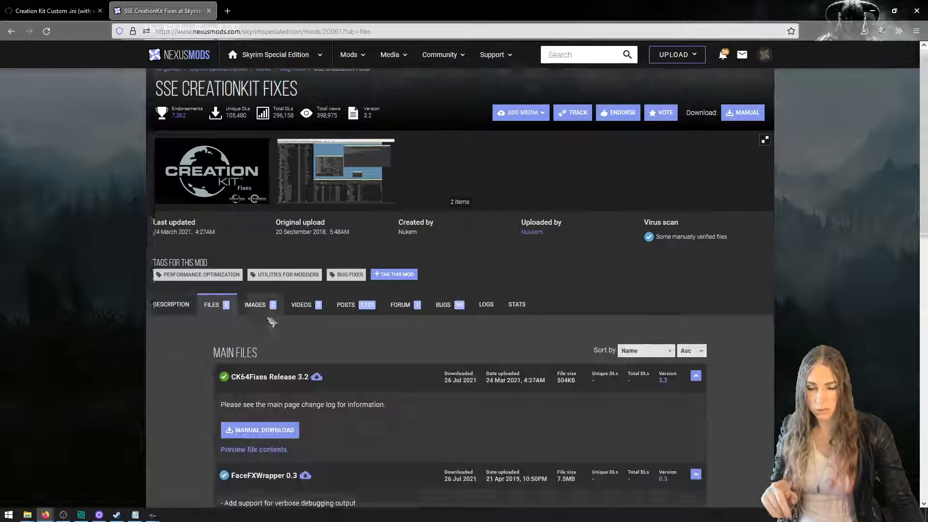
scroll(339, 270, down, 3)
drag(340, 271, 225, 269)
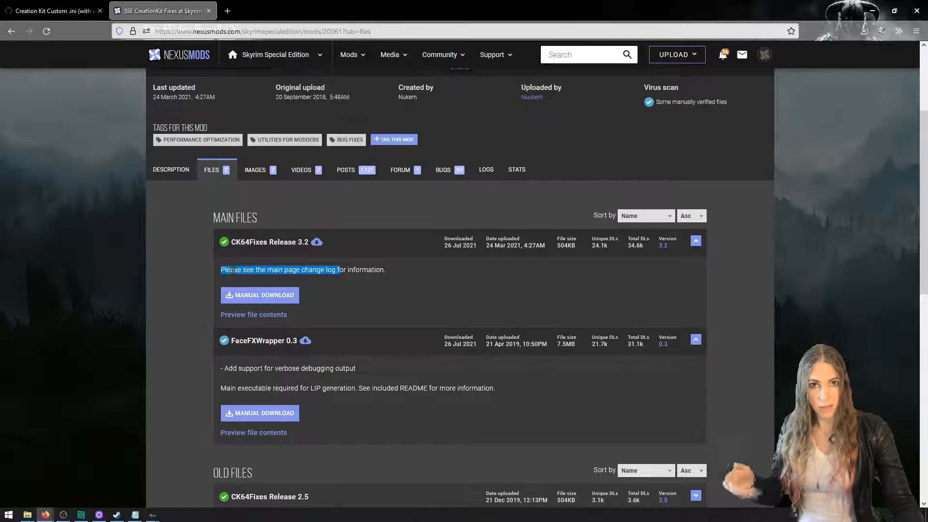
mouse_move(265, 368)
mouse_down()
mouse_move(347, 369)
mouse_move(261, 369)
mouse_up()
click(347, 369)
click(292, 381)
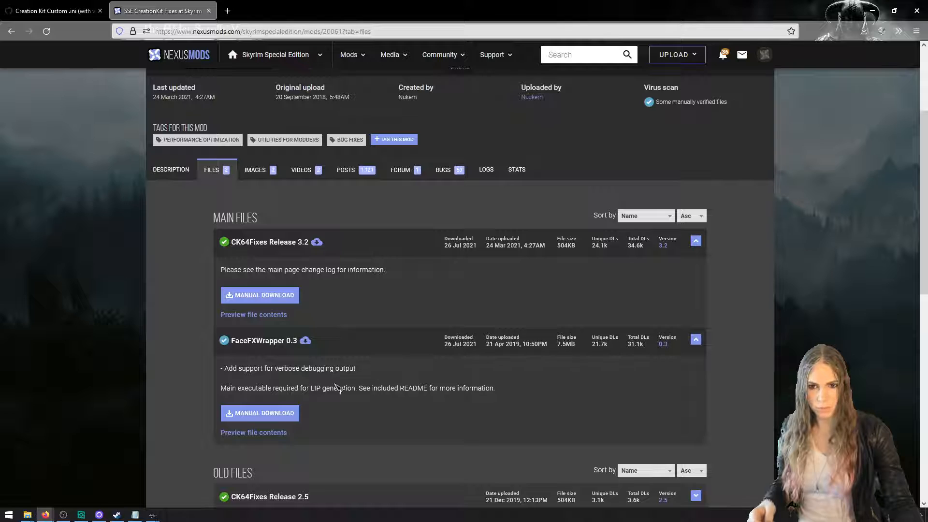
drag(339, 386, 311, 386)
click(375, 381)
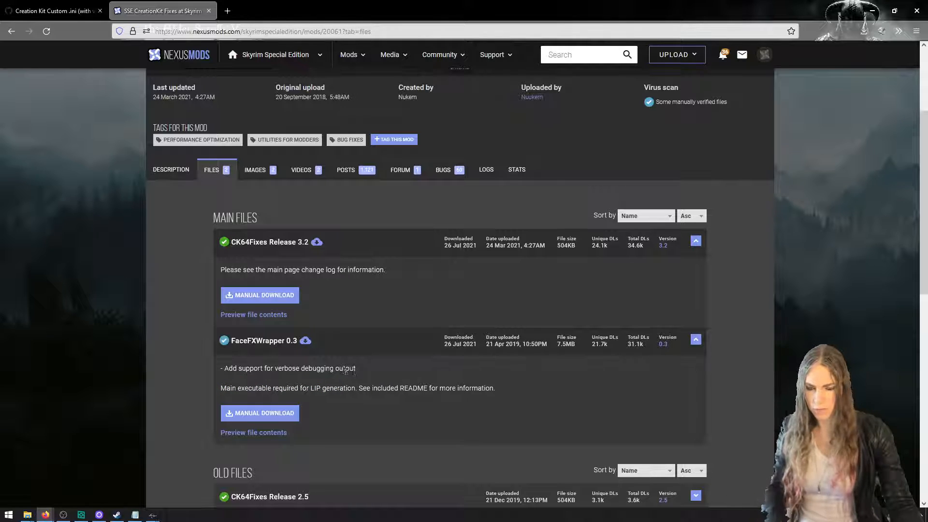
Switch to File Explorer and extract the FaceFXWrapper 0.3 zip from Downloads into its own folder
key(alt+Tab)
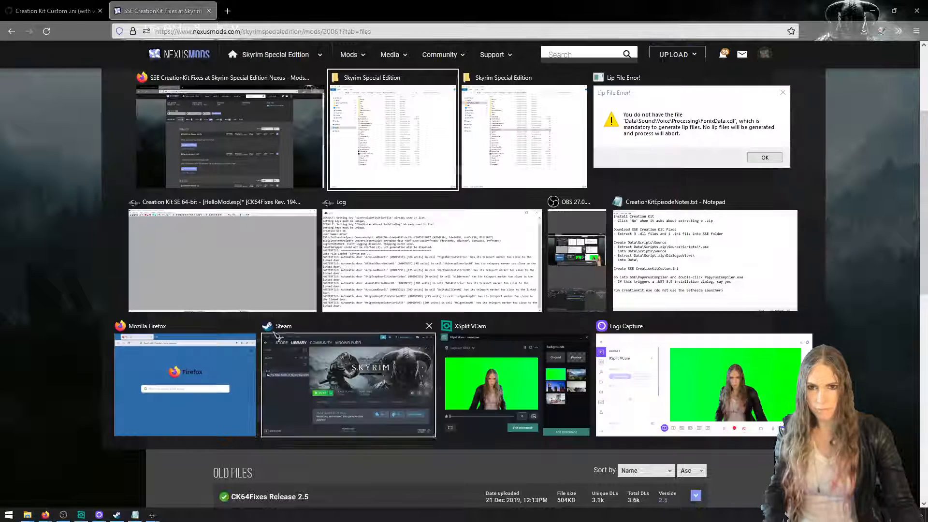
click(470, 141)
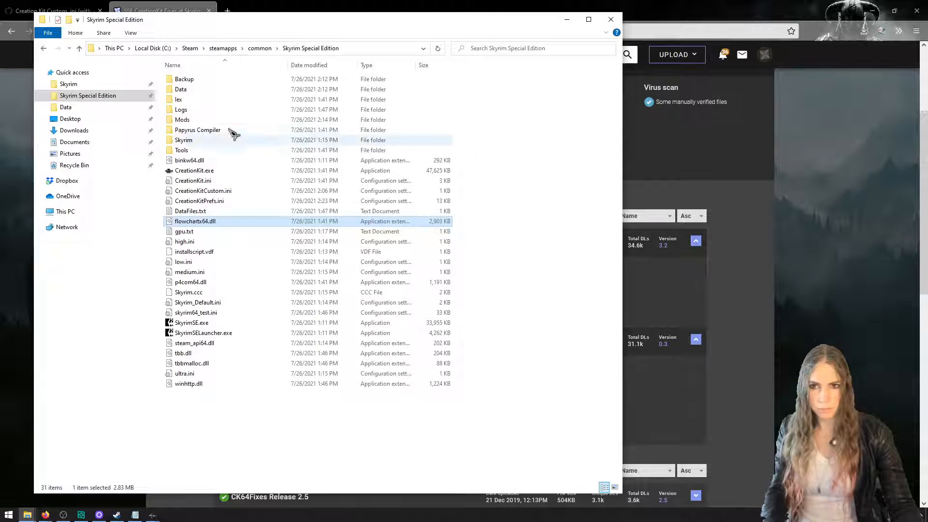
click(127, 130)
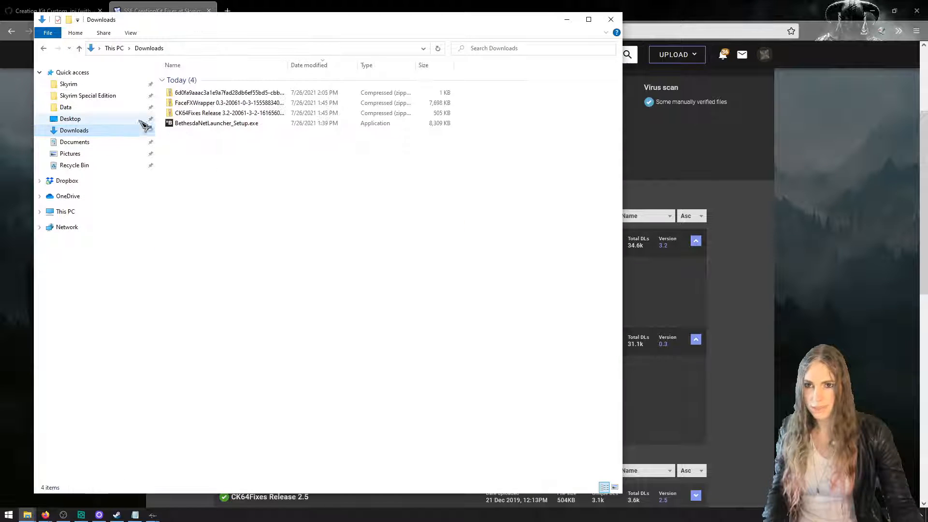
drag(289, 64, 377, 65)
click(283, 105)
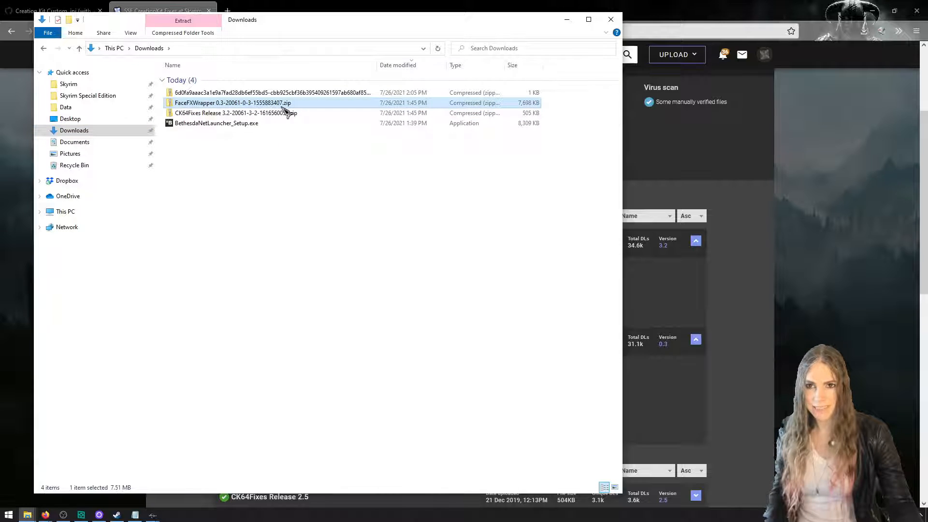
right_click(282, 107)
click(329, 139)
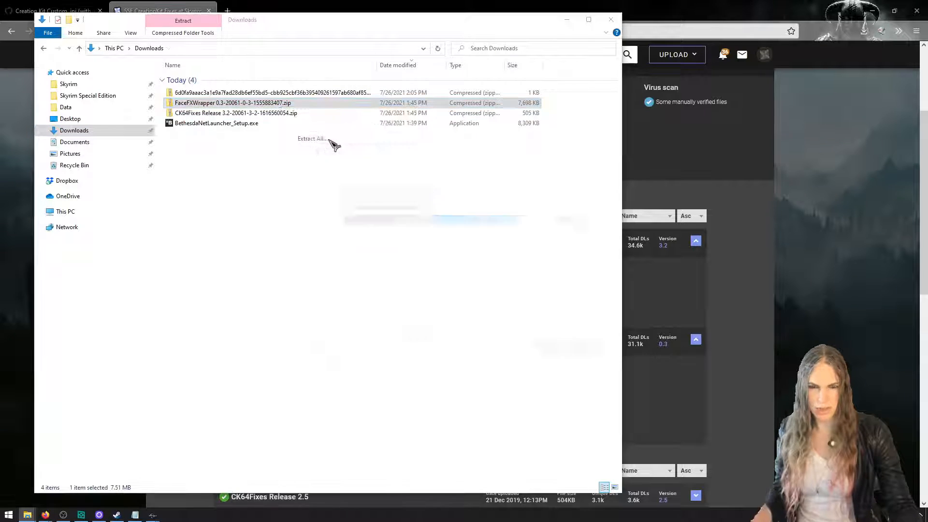
click(552, 352)
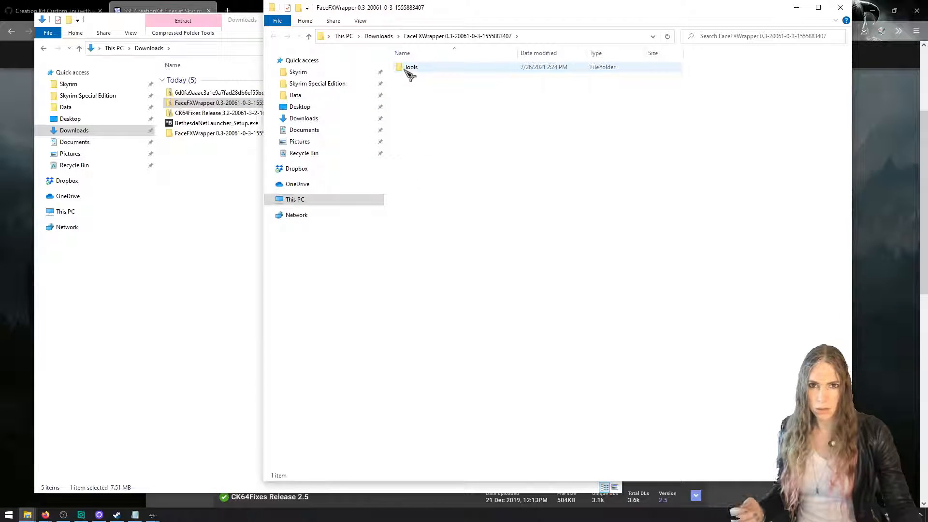
Open README.txt in the extracted Tools\Audio folder and read where FaceFXWrapper.exe must be placed
double_click(407, 70)
double_click(407, 70)
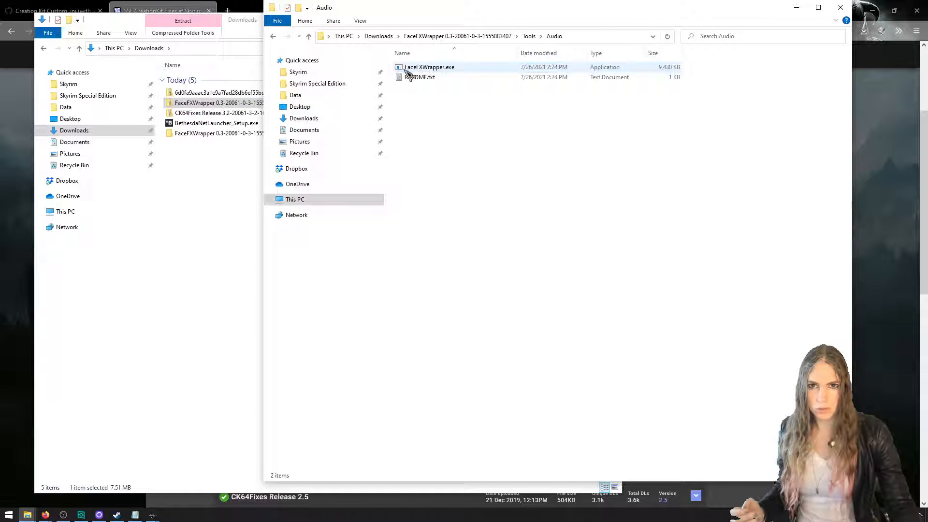
double_click(433, 77)
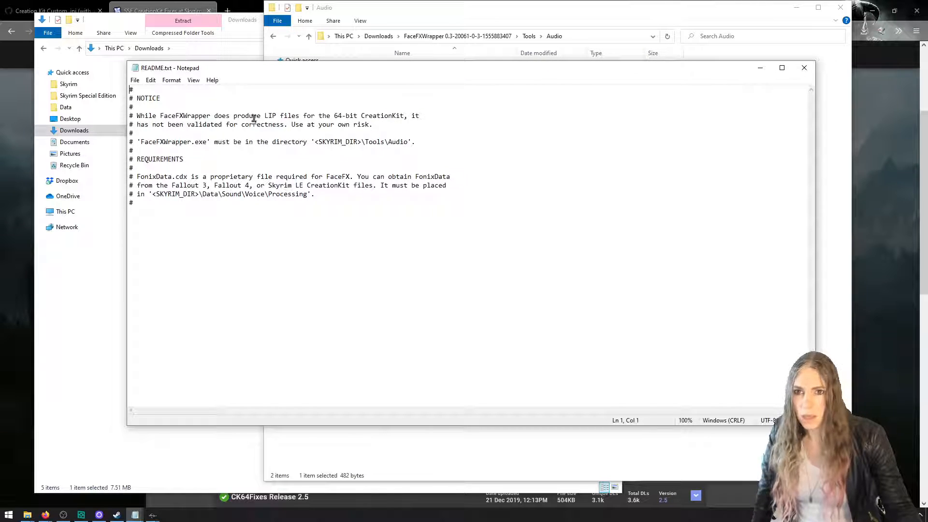
drag(244, 118, 399, 124)
click(398, 124)
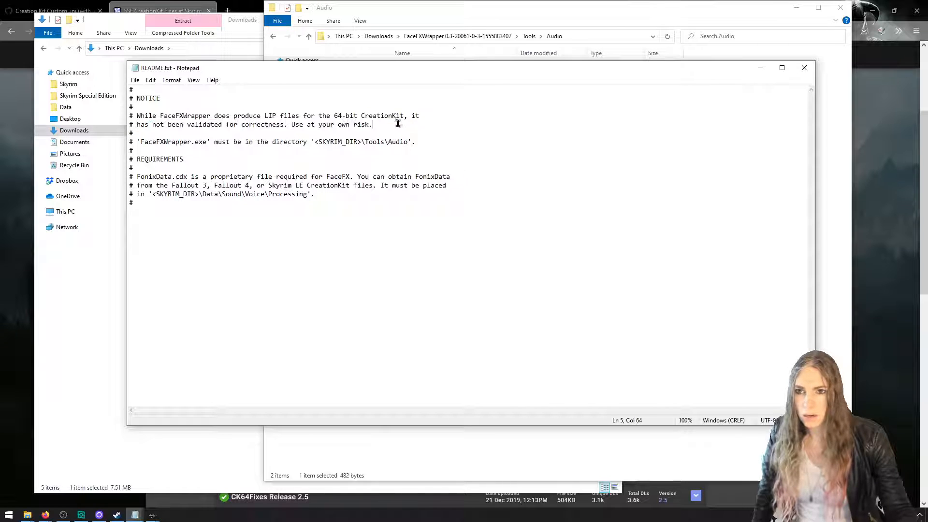
drag(318, 142, 402, 142)
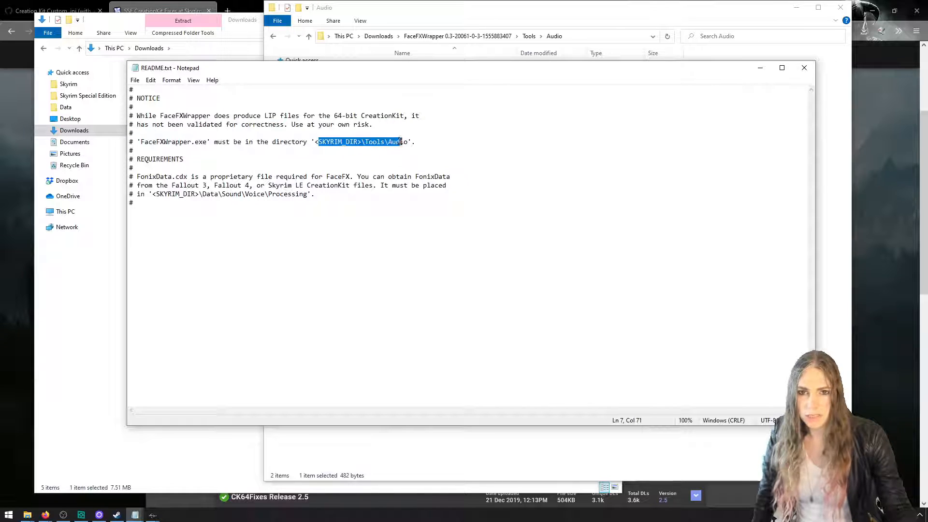
drag(449, 71, 521, 100)
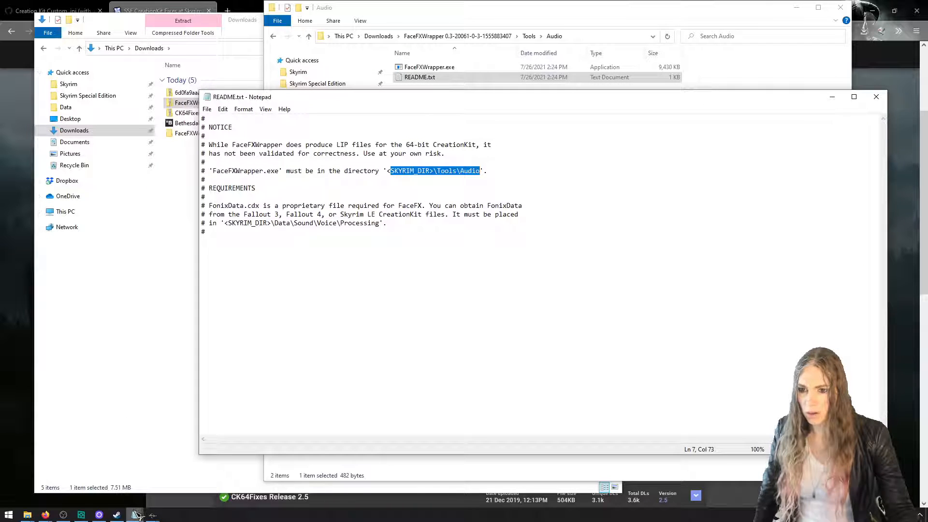
Add the line "Register flowchartx64.dll by running Command Prompt *as Administrator*" at the end of CreationKitEpisodeNotes.txt
mouse_move(137, 512)
click(112, 498)
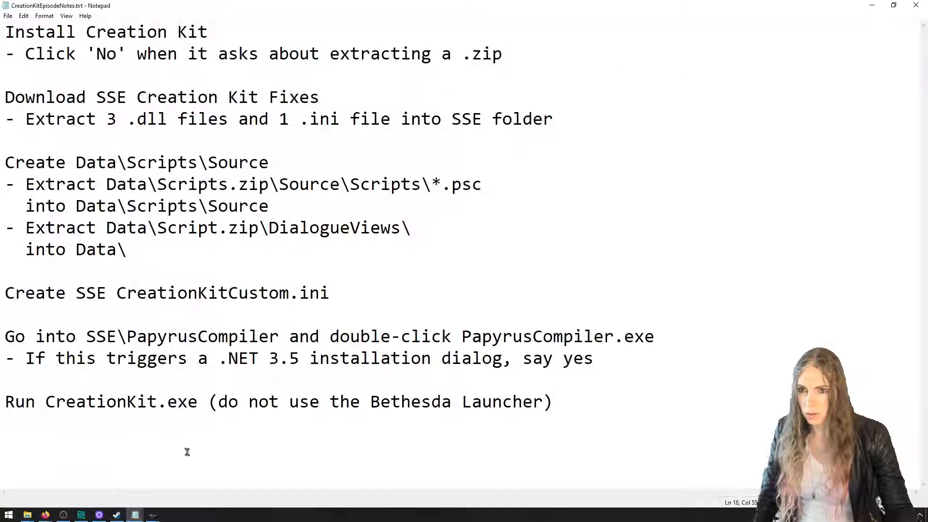
ctrl+scroll(692, 399, down, 3)
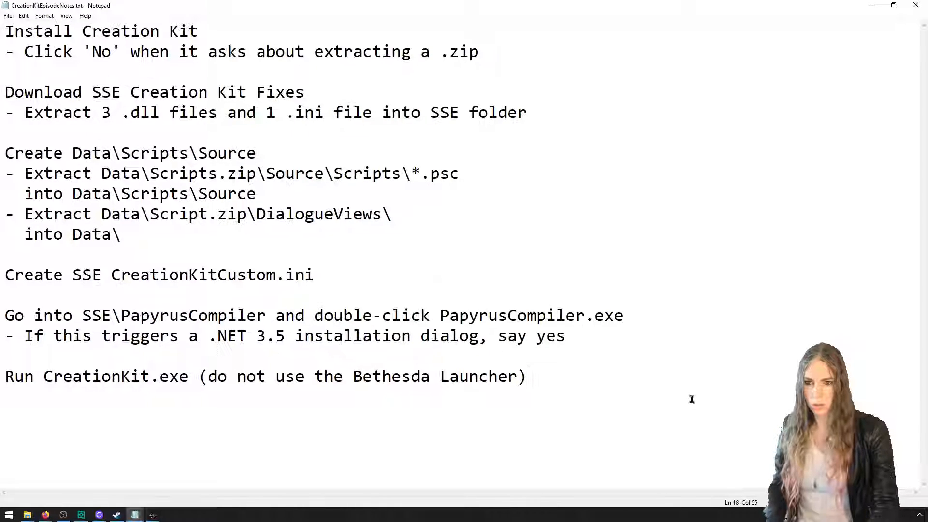
key(Return)
key(Return)
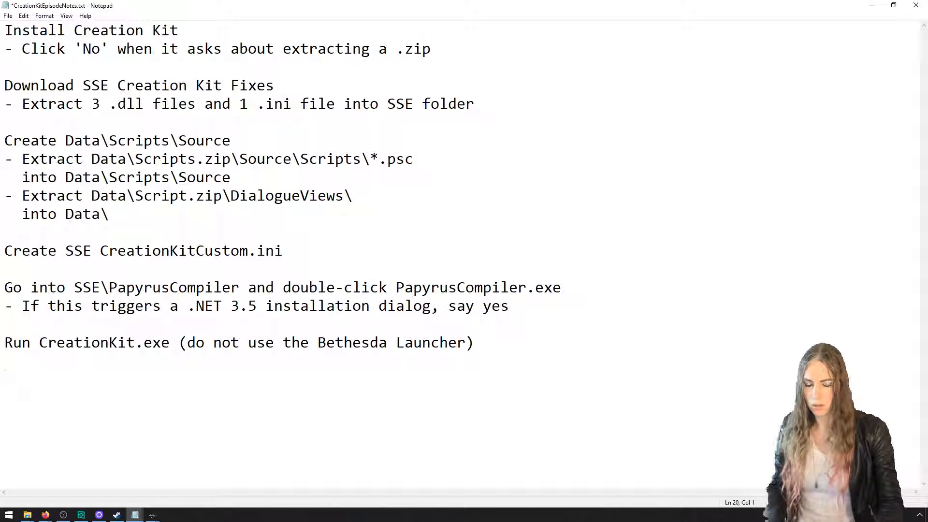
text(Register)
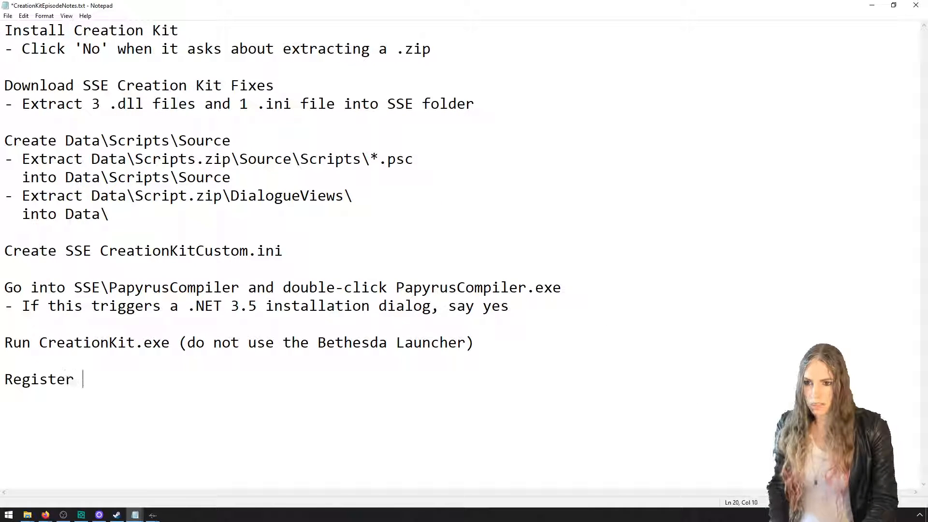
text( flowchartx64)
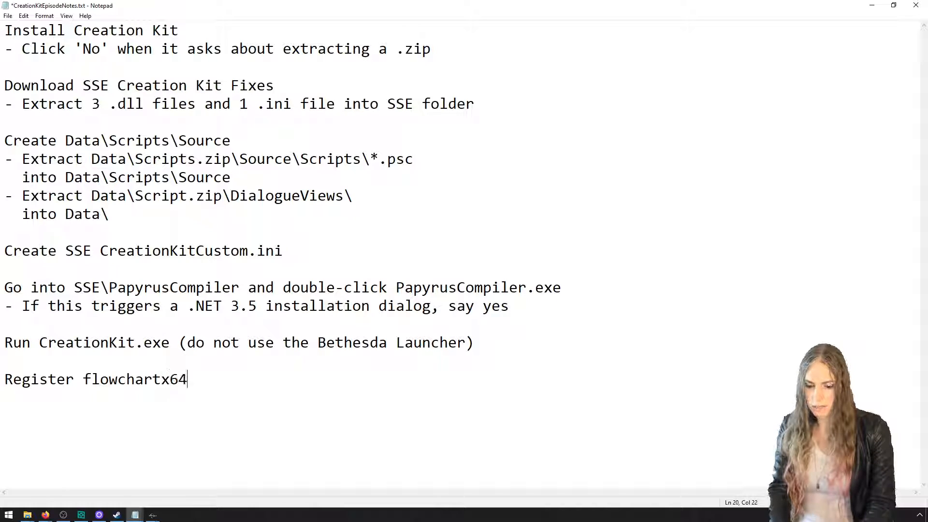
text(.dll using this command 9)
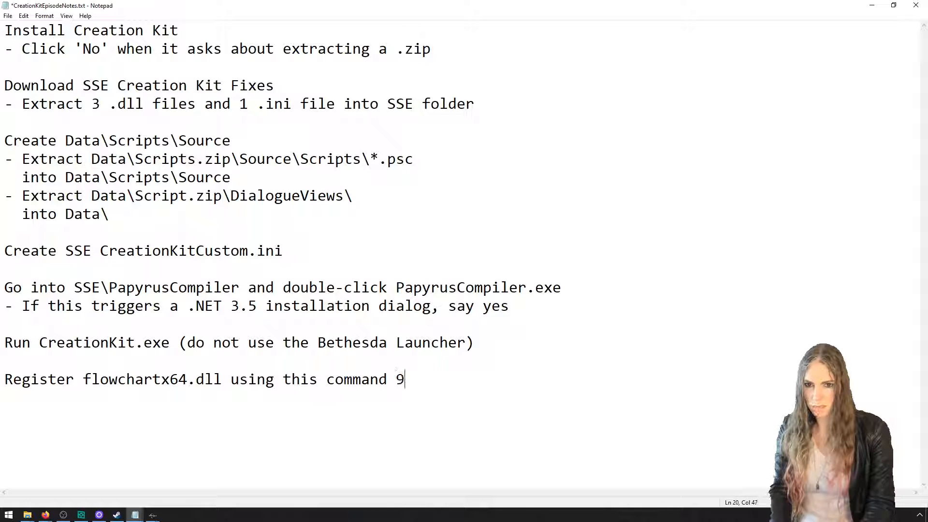
key(BackSpace)
key(BackSpace)
key(BackSpace)
key(BackSpace)
key(BackSpace)
key(BackSpace)
key(BackSpace)
key(BackSpace)
key(BackSpace)
key(BackSpace)
key(BackSpace)
key(BackSpace)
key(BackSpace)
key(BackSpace)
key(BackSpace)
key(BackSpace)
key(BackSpace)
key(BackSpace)
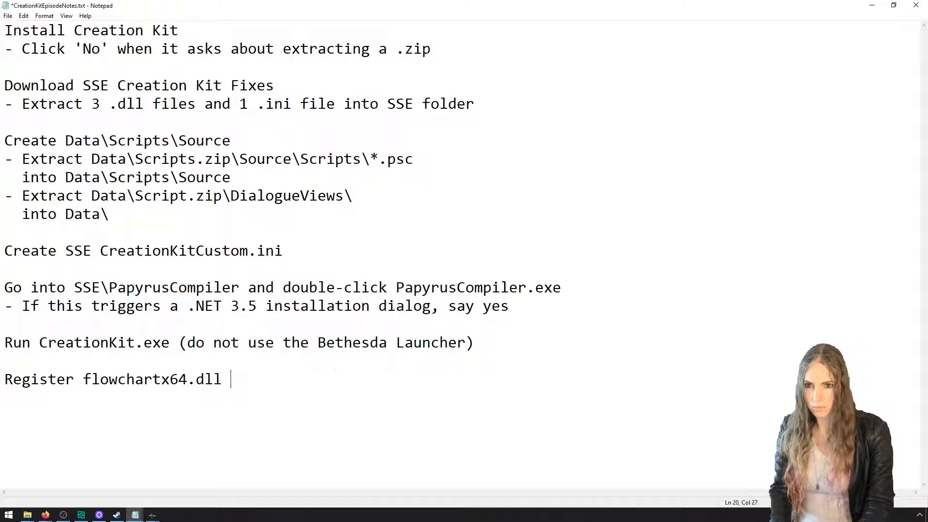
text(by running Command)
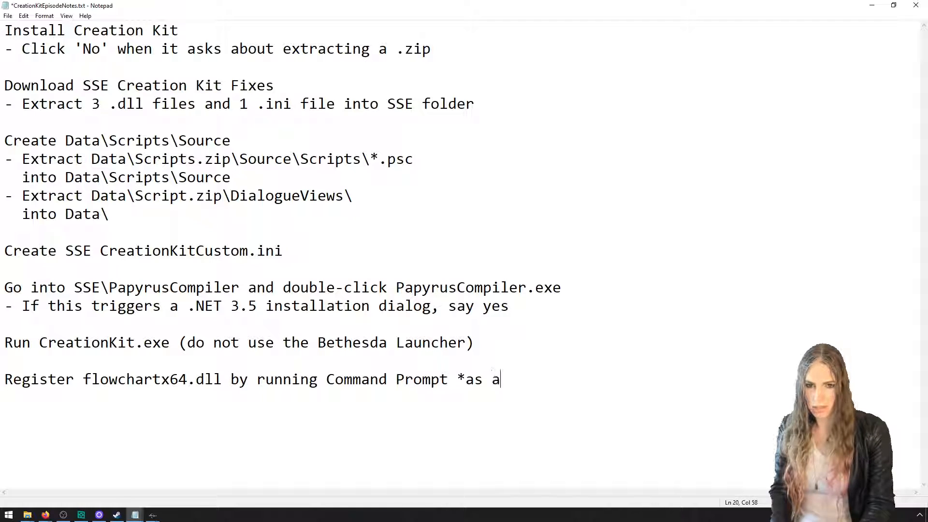
text( Prompt *as Administrator*)
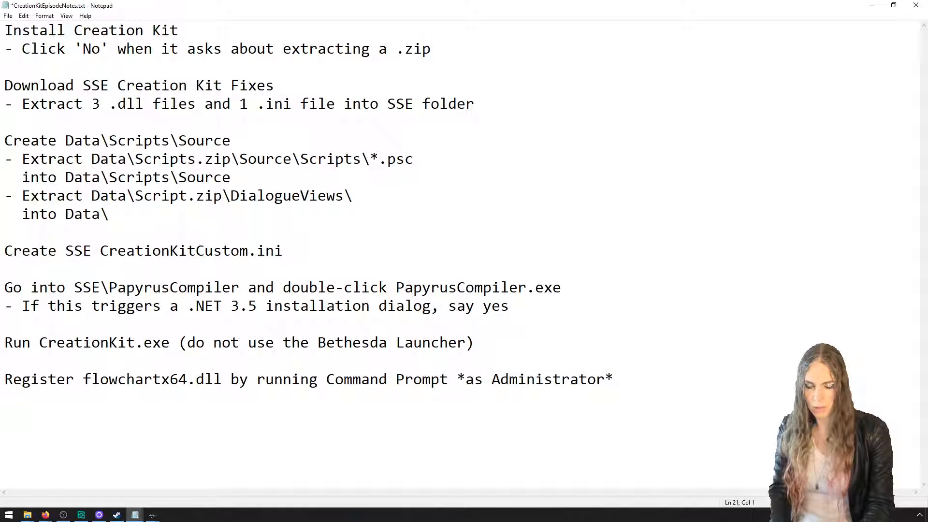
Continue the registration note on an indented line reading "and them running:"
key(Tab)
text(and them )
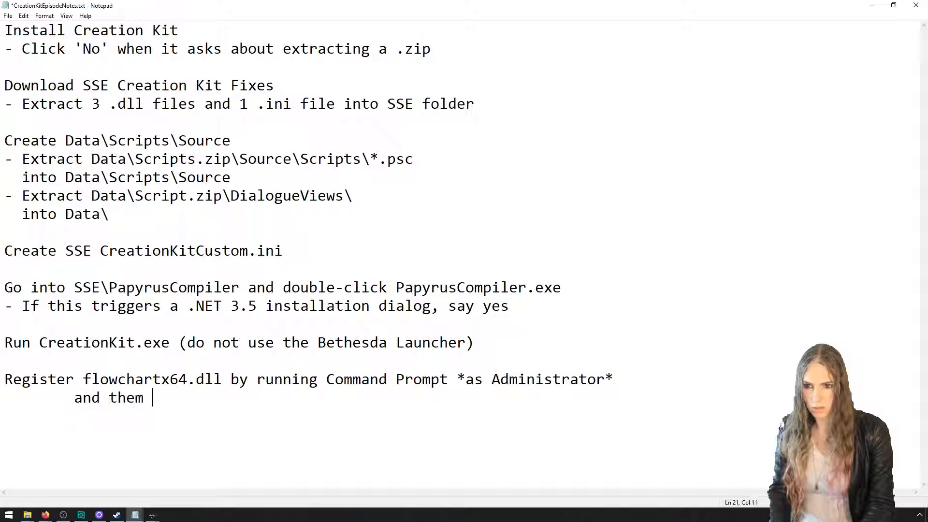
text(running:)
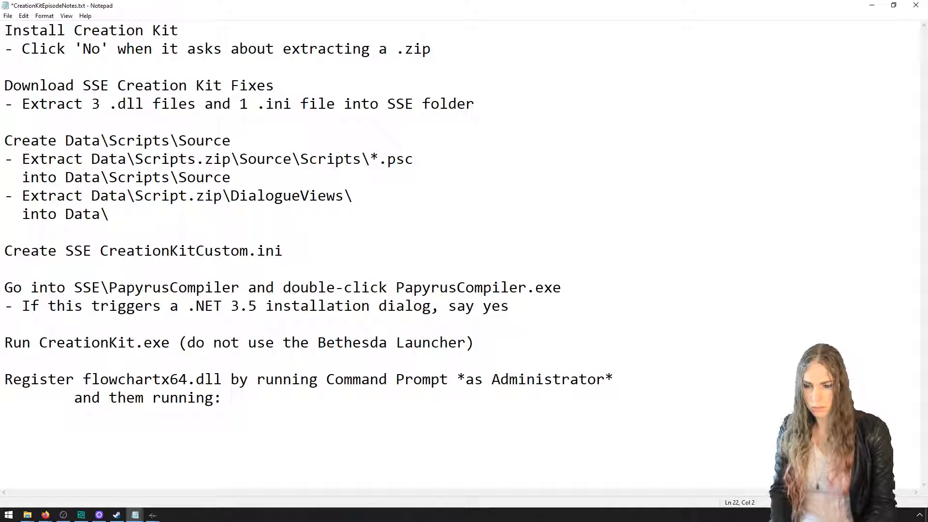
Launch Command Prompt as administrator and approve the elevation request
key(super)
text(comm)
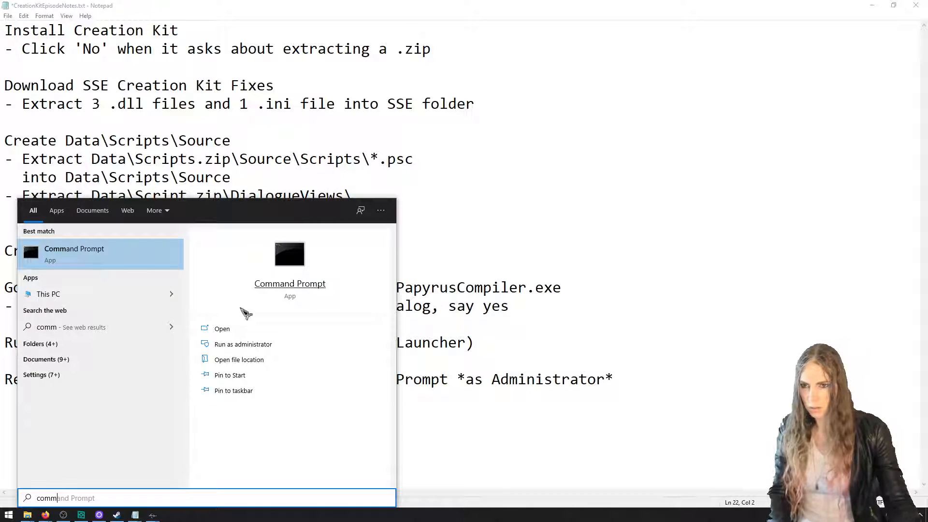
right_click(145, 257)
click(160, 265)
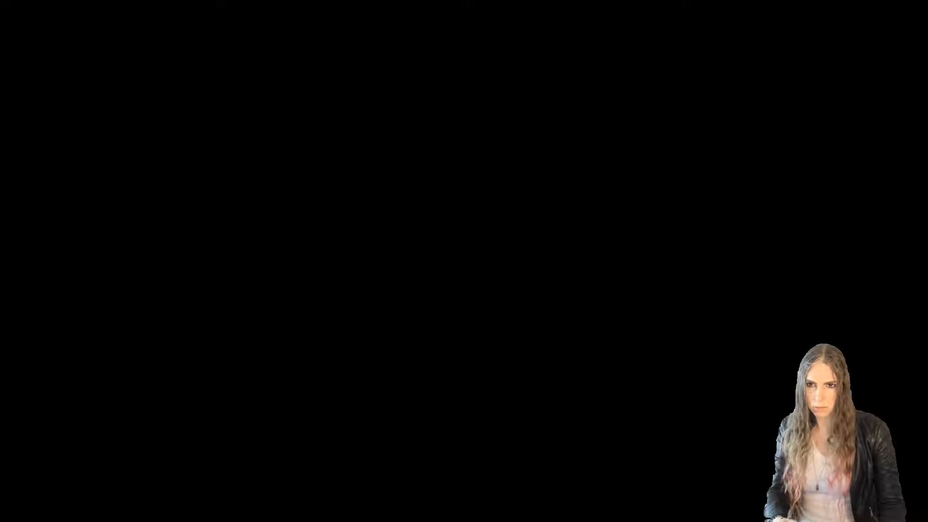
click(414, 346)
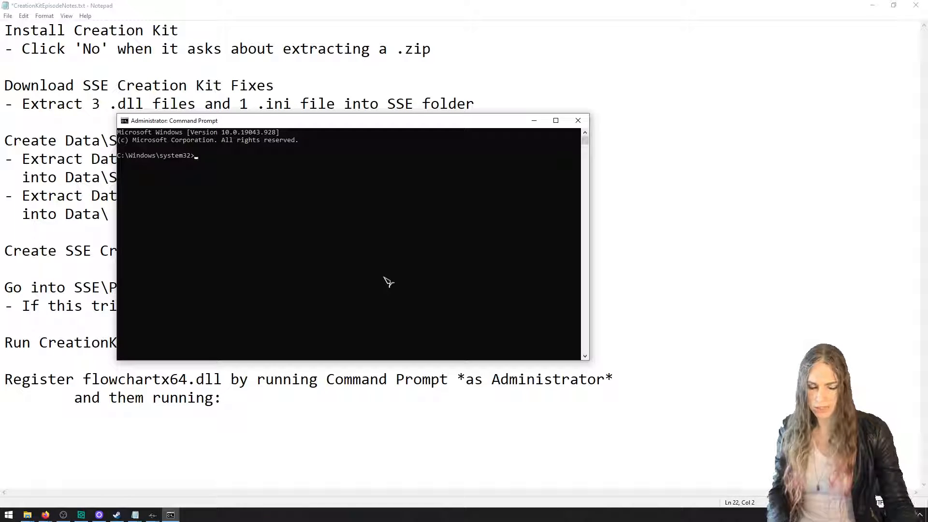
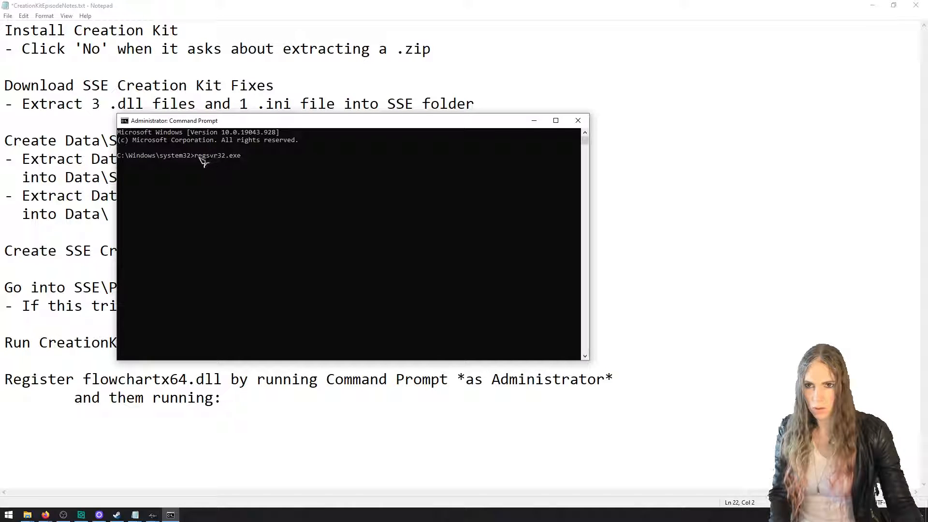
Copy the command name regsvr32 from Command Prompt, close it, and paste the name below "and them running:" in the notes
drag(196, 157, 231, 160)
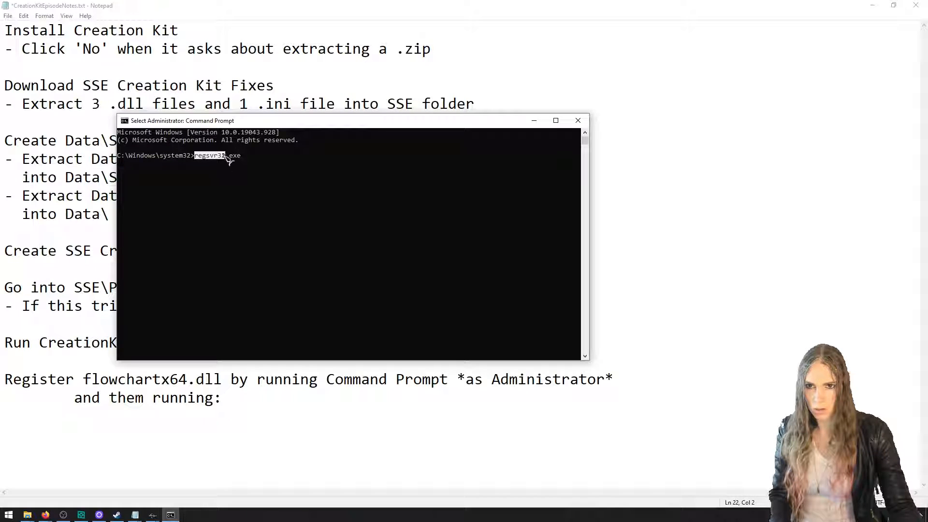
key(ctrl+c)
click(578, 121)
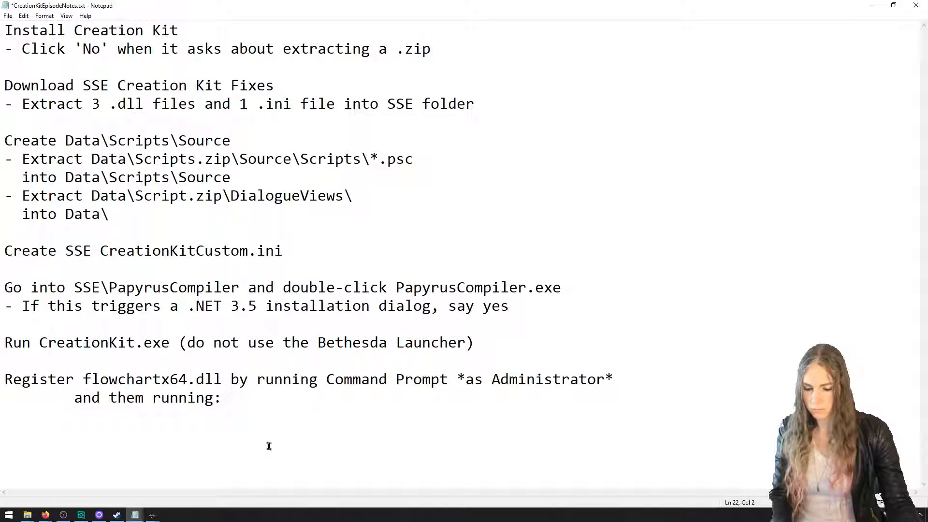
key(ctrl+v)
Complete the regsvr32 line with the quoted path "C:\Steam\steamapps\common\Skyrim Special Edition\flowchartx64.dll", copying the folder path from the Skyrim Special Edition folder
key(alt+Tab)
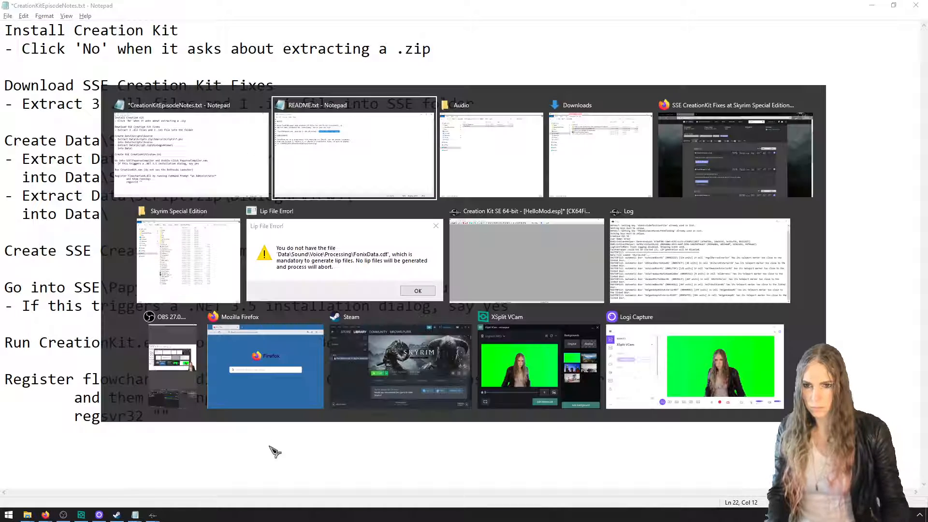
click(499, 180)
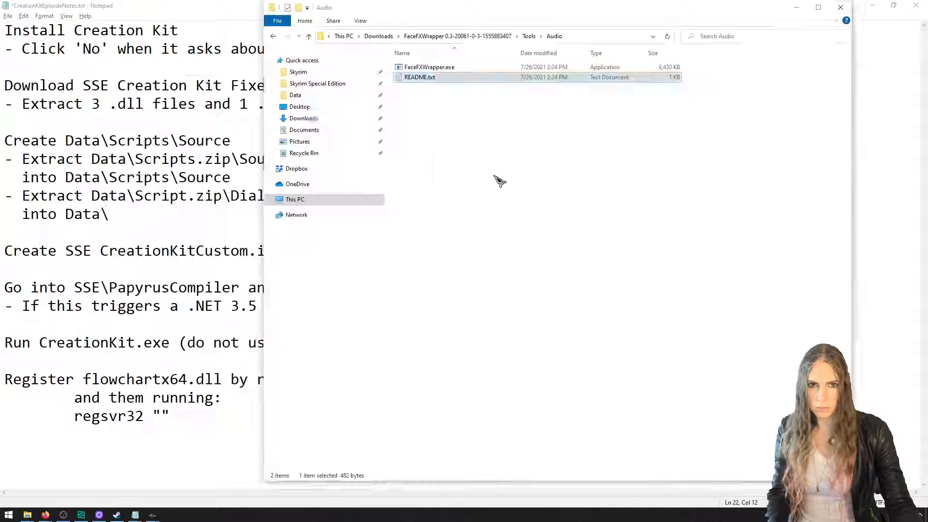
key(ctrl+n)
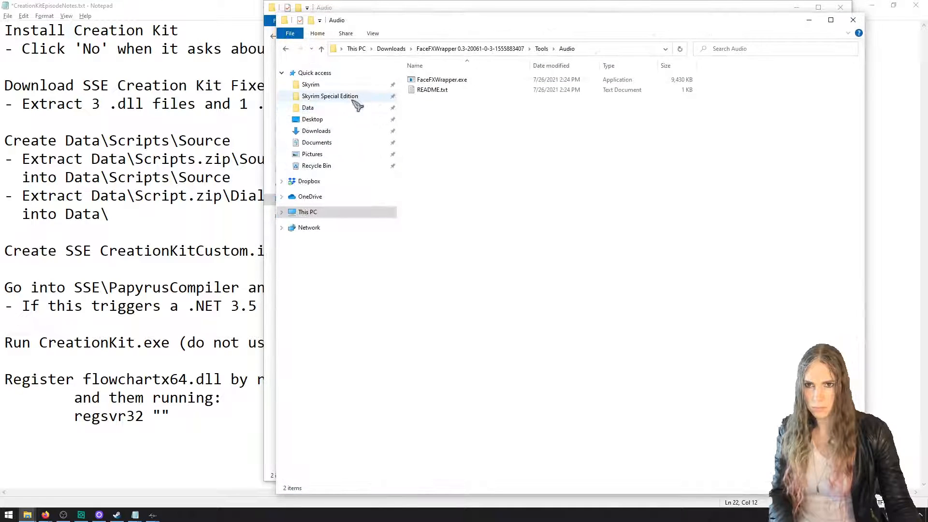
click(338, 96)
click(599, 48)
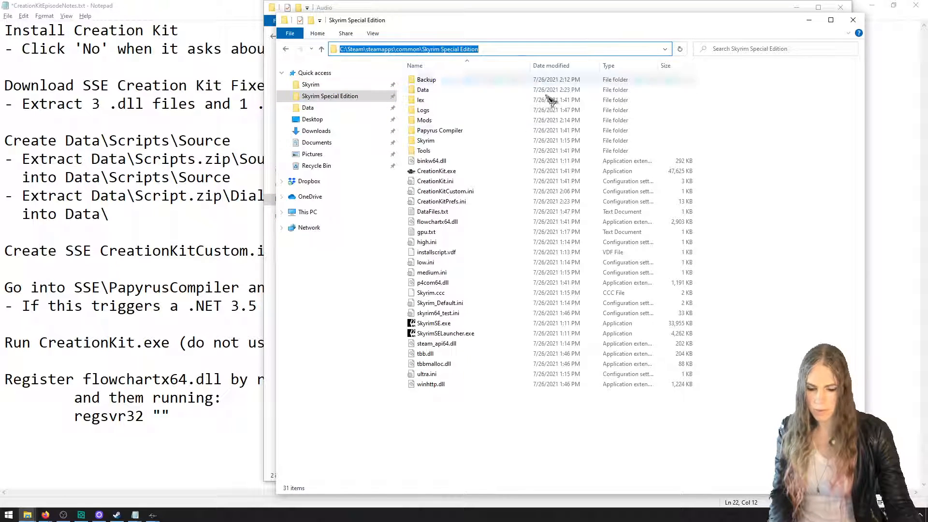
click(197, 413)
key(Left)
key(ctrl+v)
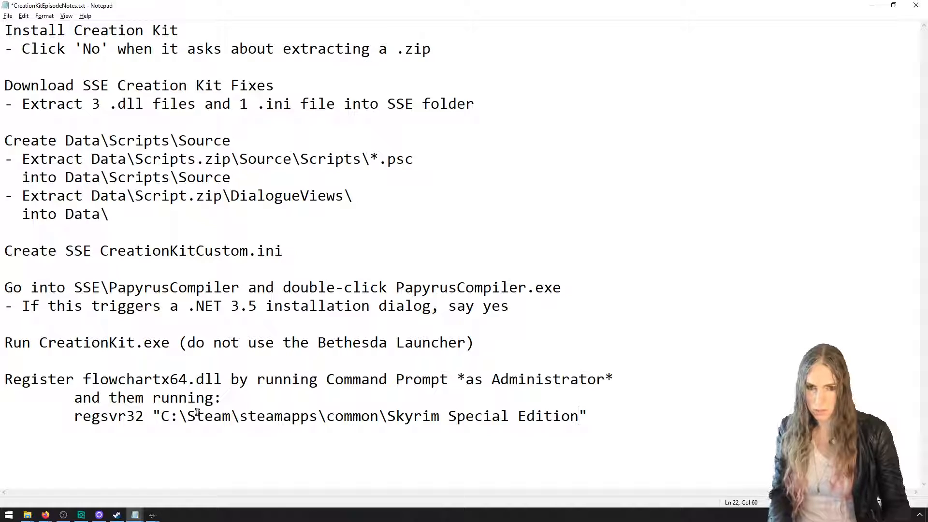
text(\flowchart)
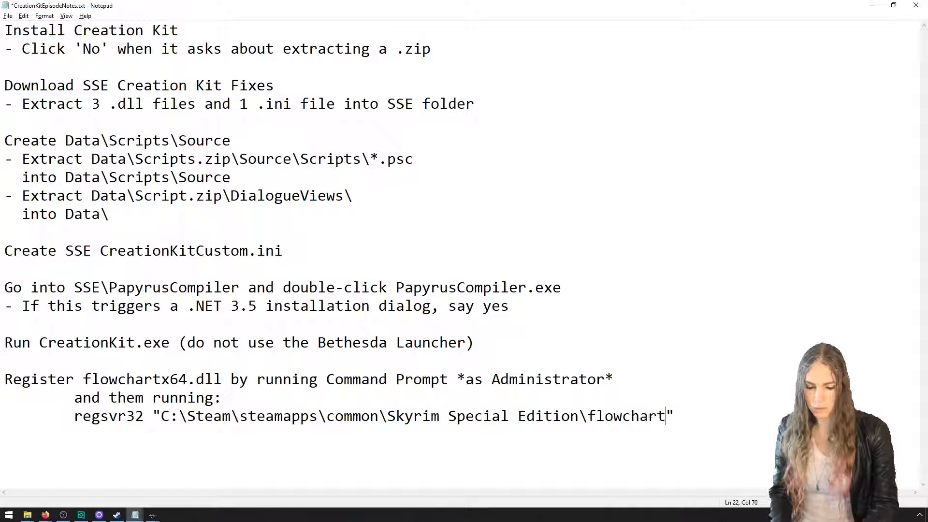
text(x64.dll)
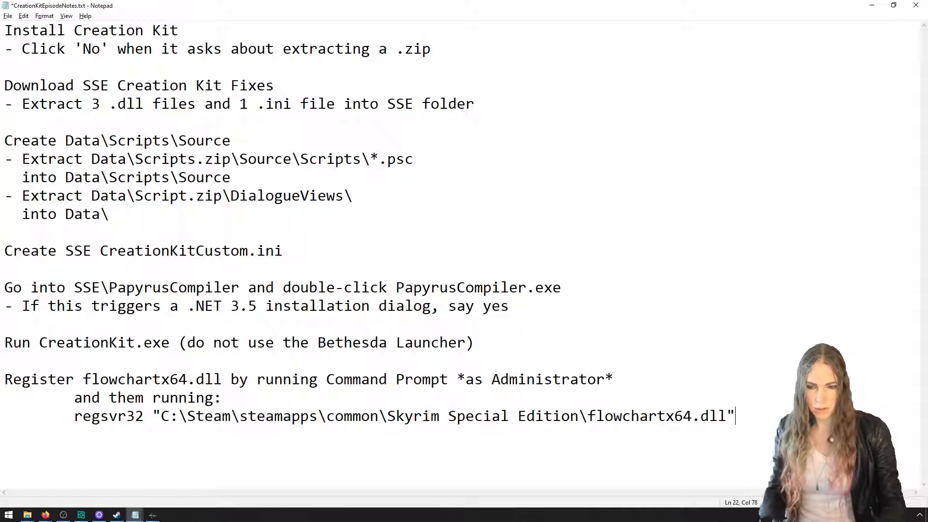
Start a new note below the regsvr32 command reading "Extract FaceFXWrapper (from SSE Creation Kit fixes) and put"
key(ctrl+minus)
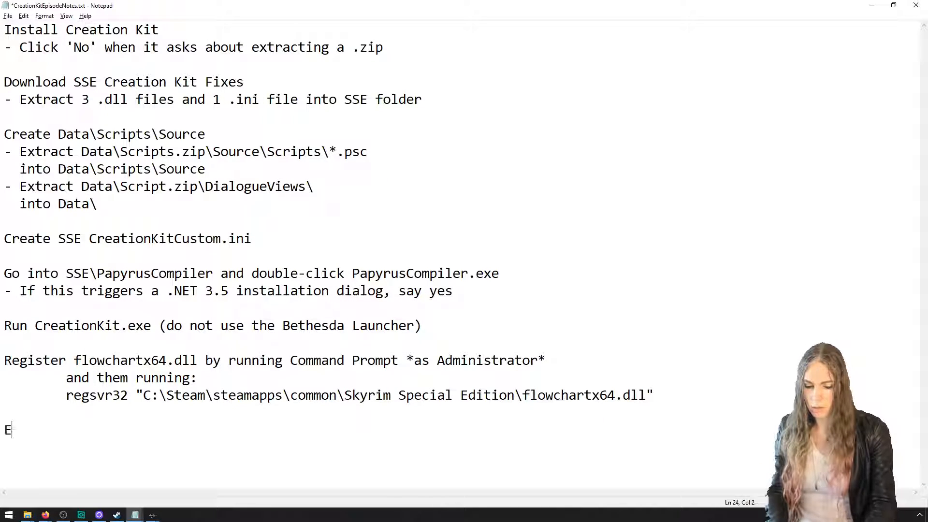
text(ract)
key(alt+Tab)
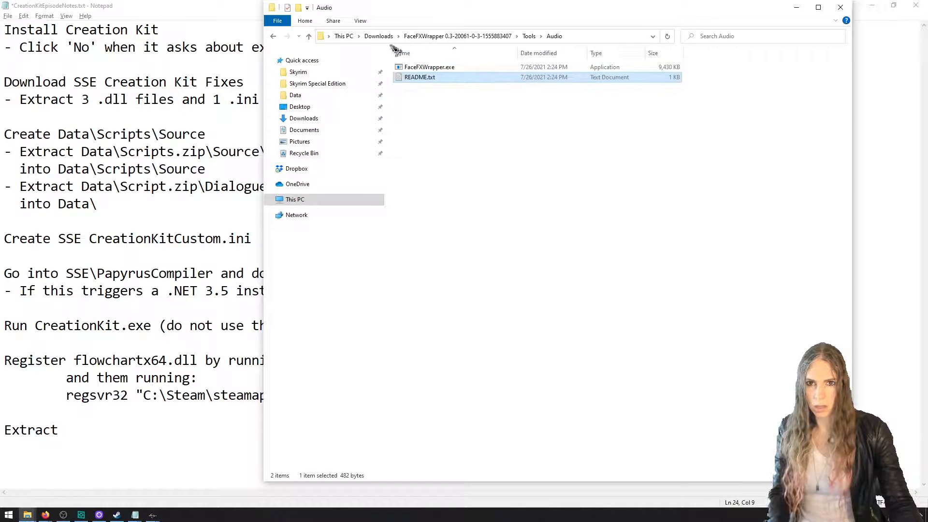
click(452, 37)
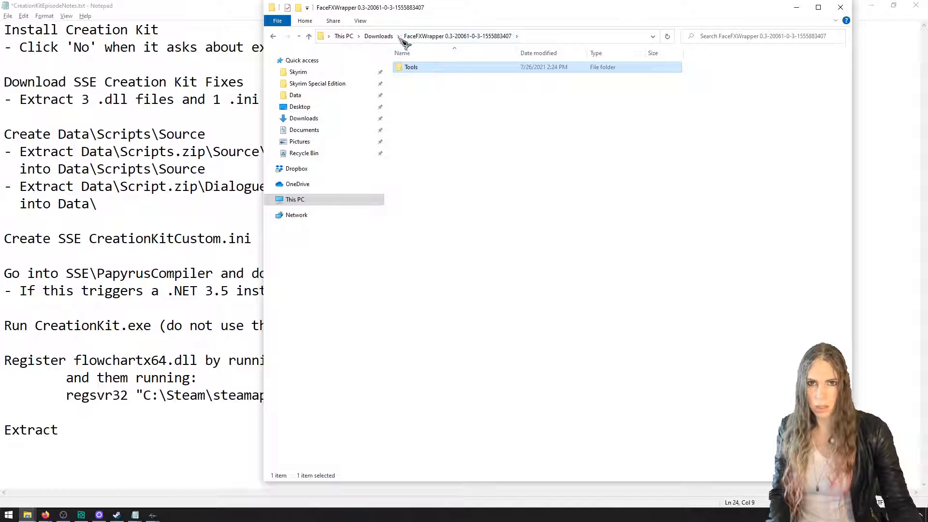
click(154, 425)
text(F)
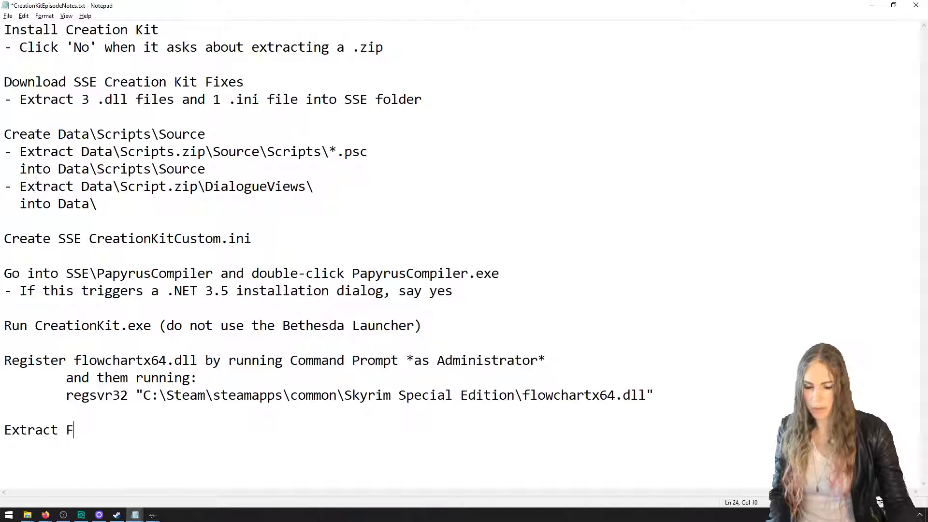
text(aceFXWrapper ()
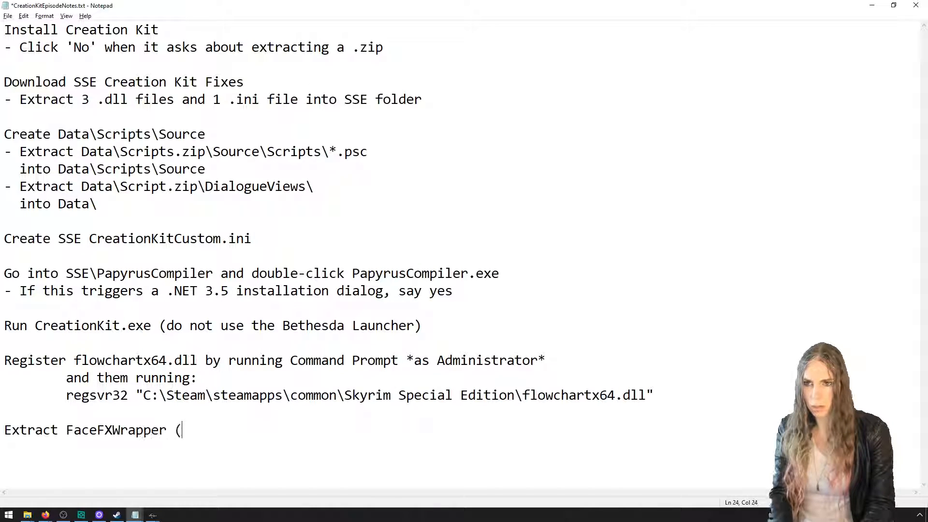
text(from SSE Creation )
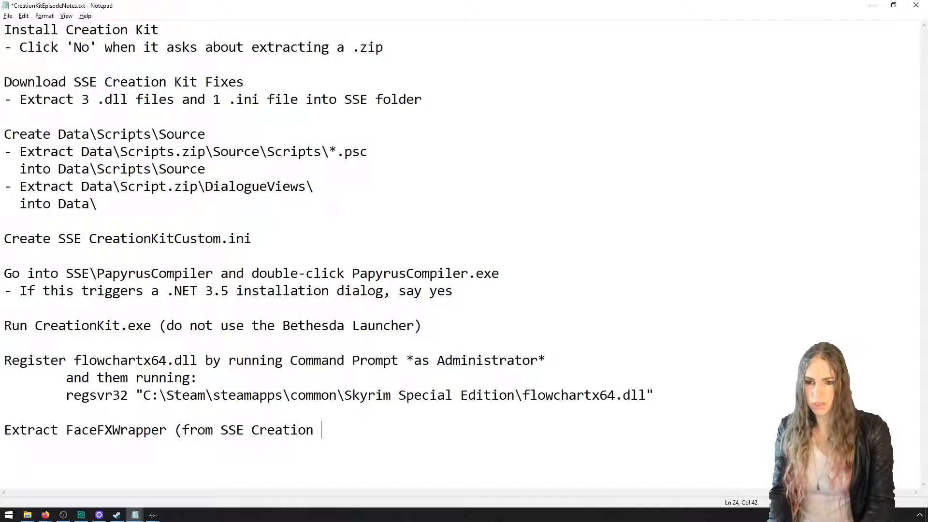
text(Kit fixes) and put)
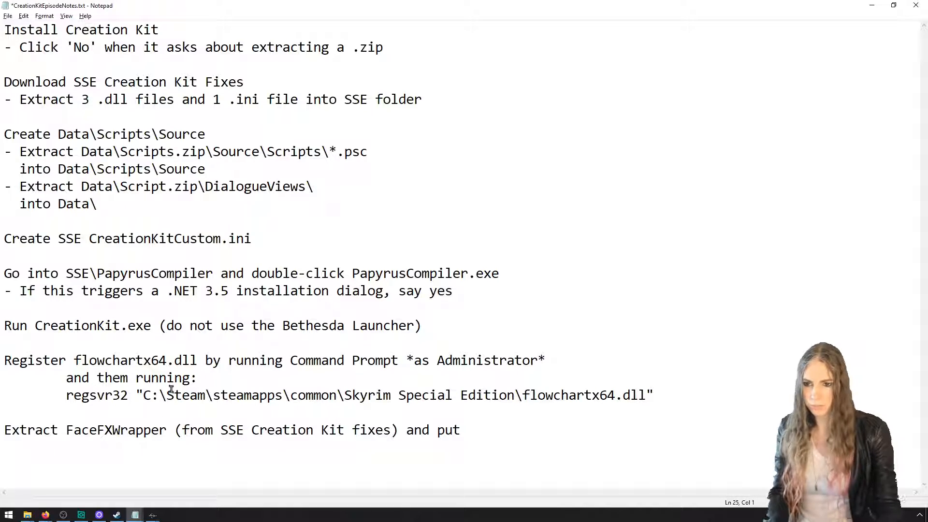
Copy the file name FaceFXWrapper.exe from README.txt and extend the last note line with "FaceFXWrapper.exe into"
mouse_move(135, 515)
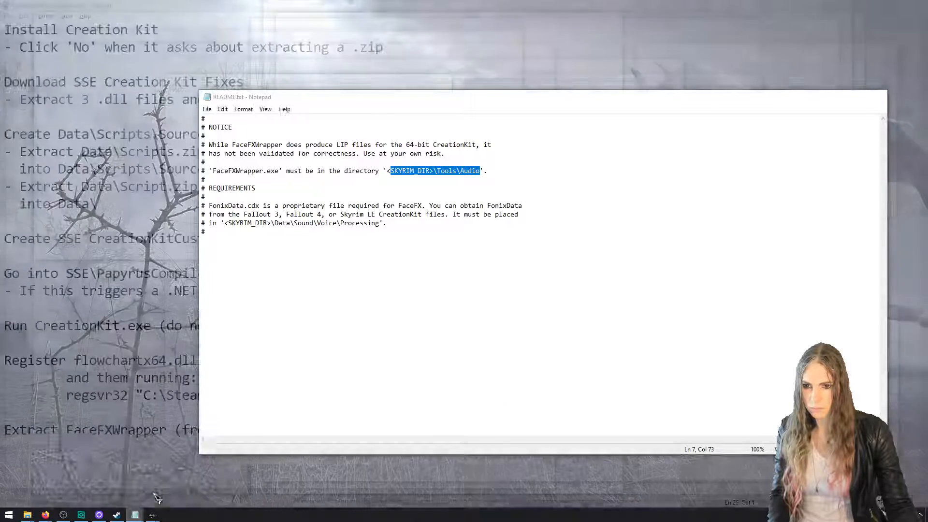
click(192, 476)
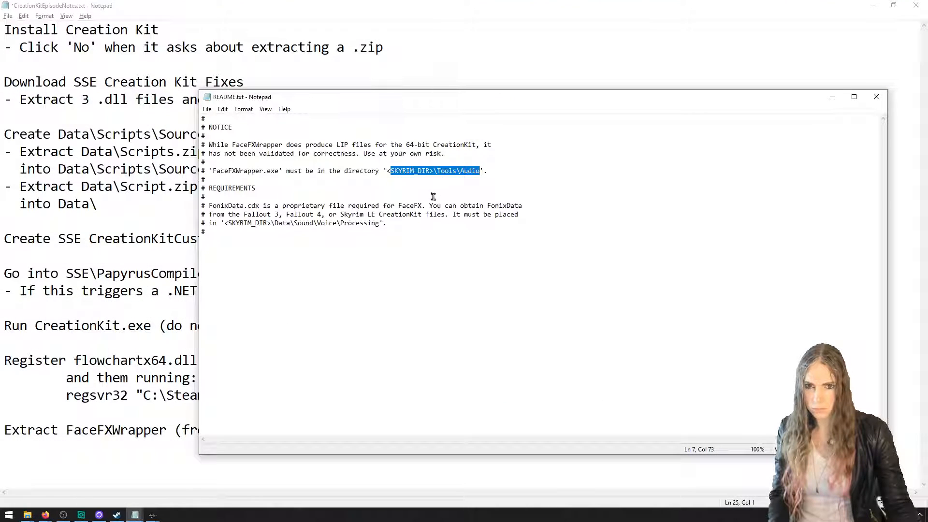
click(325, 179)
drag(280, 172, 213, 173)
right_click(216, 173)
click(238, 202)
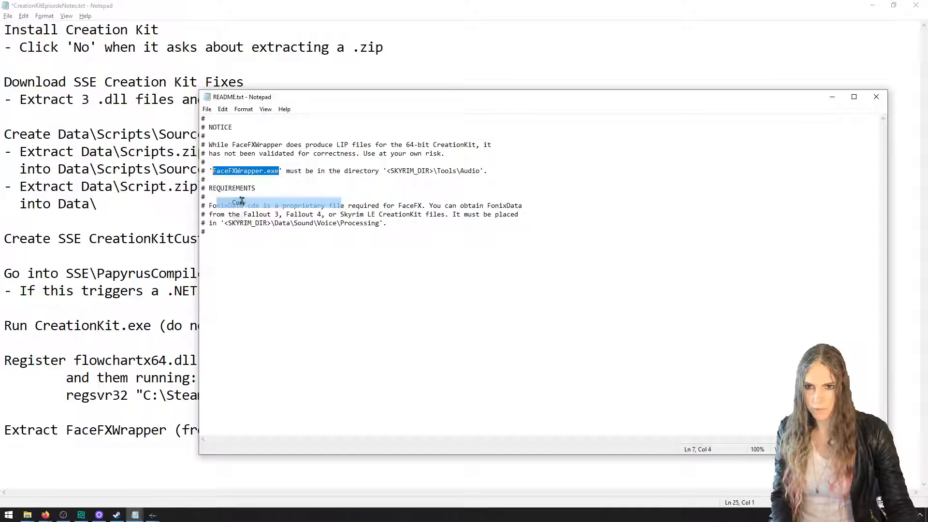
click(160, 325)
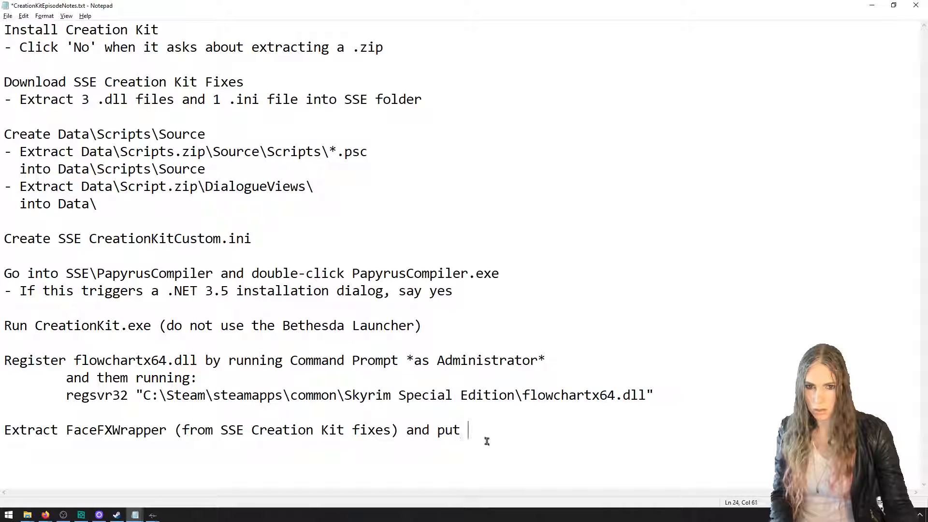
key(ctrl+v)
Copy the directory <SKYRIM_DIR>\Tools\Audio from README.txt to the end of the FaceFXWrapper note and save the notes
key(alt+Tab)
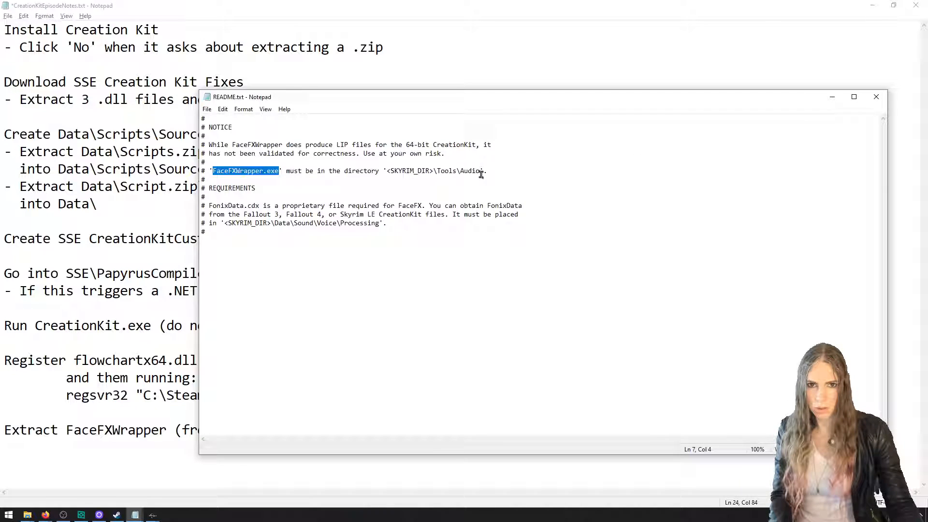
drag(481, 174, 390, 167)
right_click(395, 172)
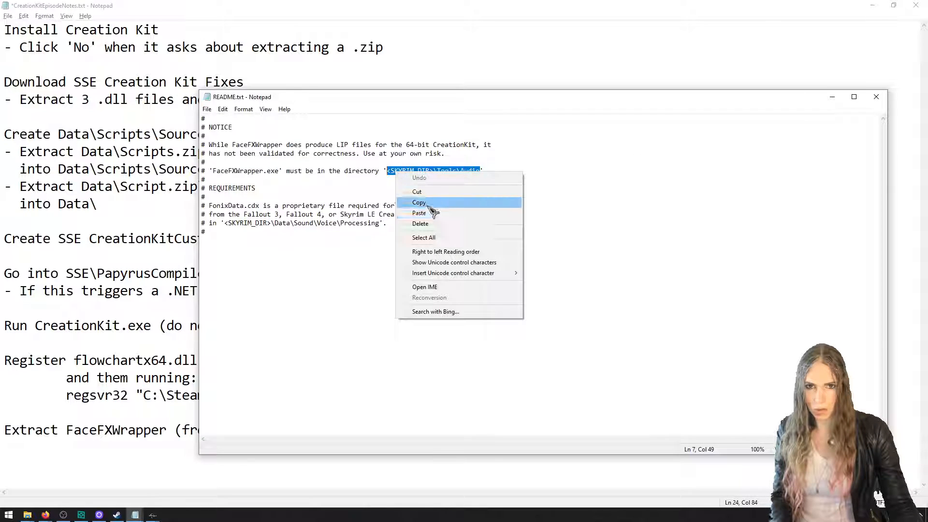
click(416, 202)
key(alt+Tab)
key(ctrl+v)
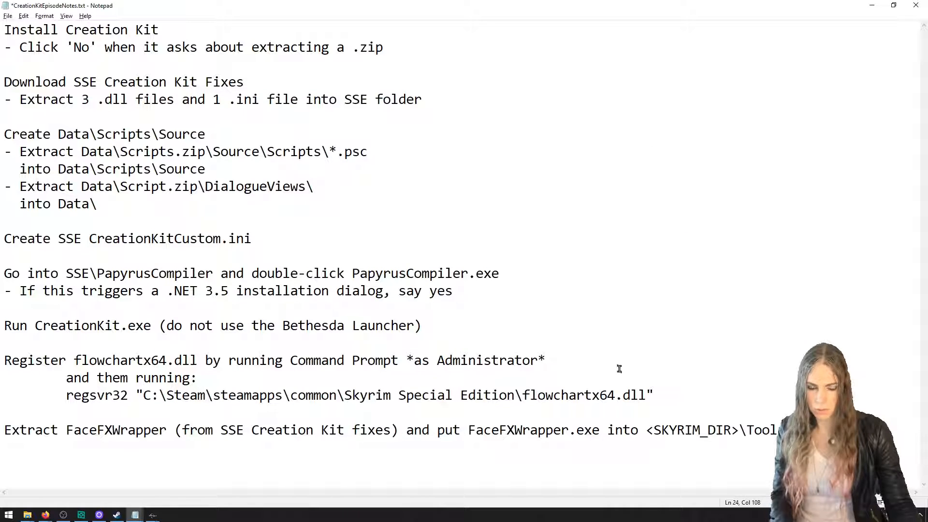
key(ctrl+s)
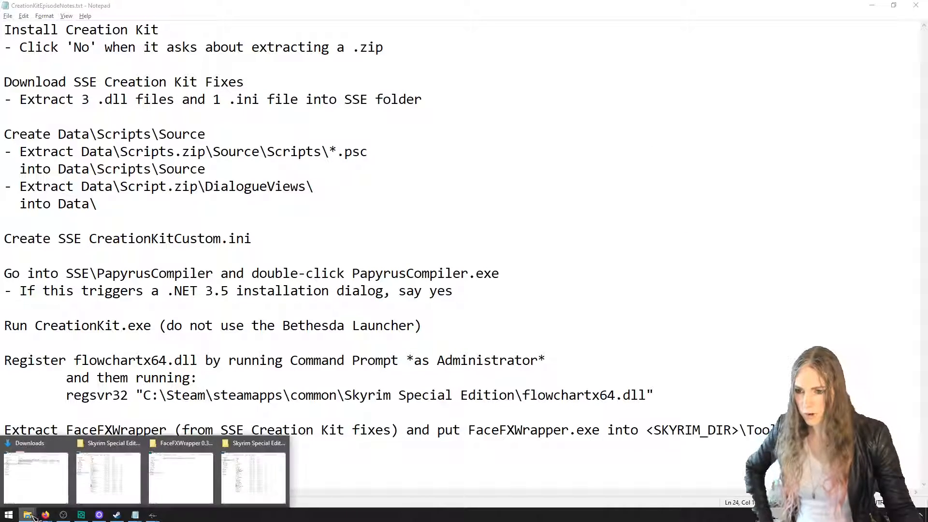
Open Tools\Audio inside the Skyrim Special Edition folder and position its window for a file transfer
right_click(30, 516)
click(30, 515)
click(87, 475)
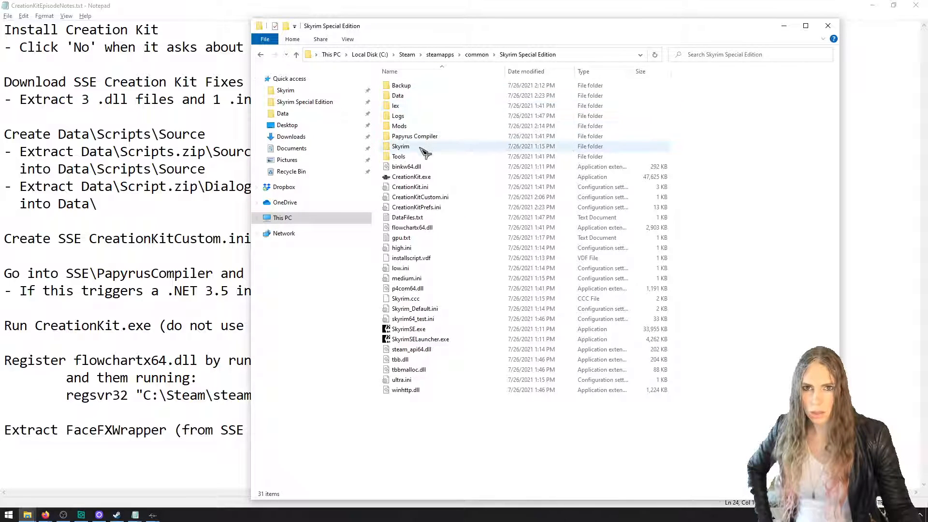
double_click(415, 156)
double_click(411, 96)
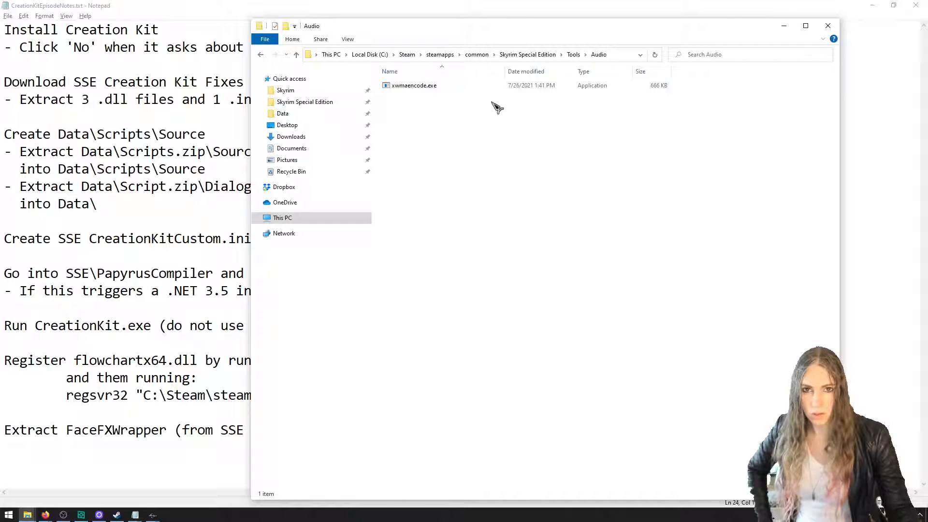
drag(523, 28, 579, 521)
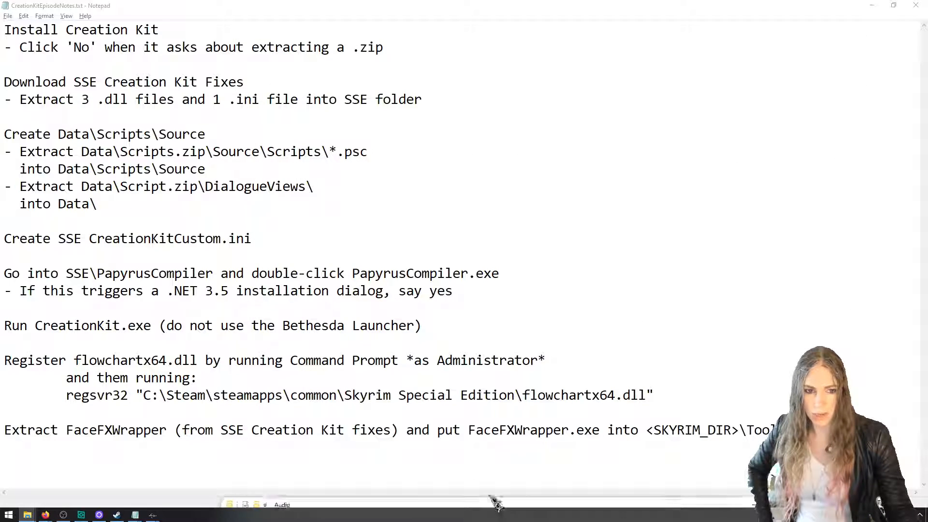
drag(493, 502, 266, 25)
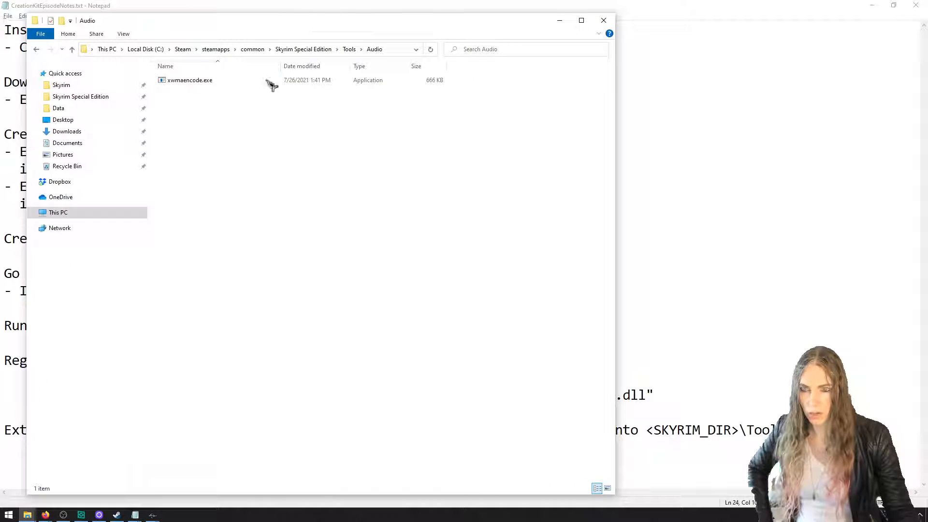
Move FaceFXWrapper.exe from the extracted FaceFXWrapper Tools\Audio folder into Skyrim Special Edition\Tools\Audio
click(27, 515)
click(163, 478)
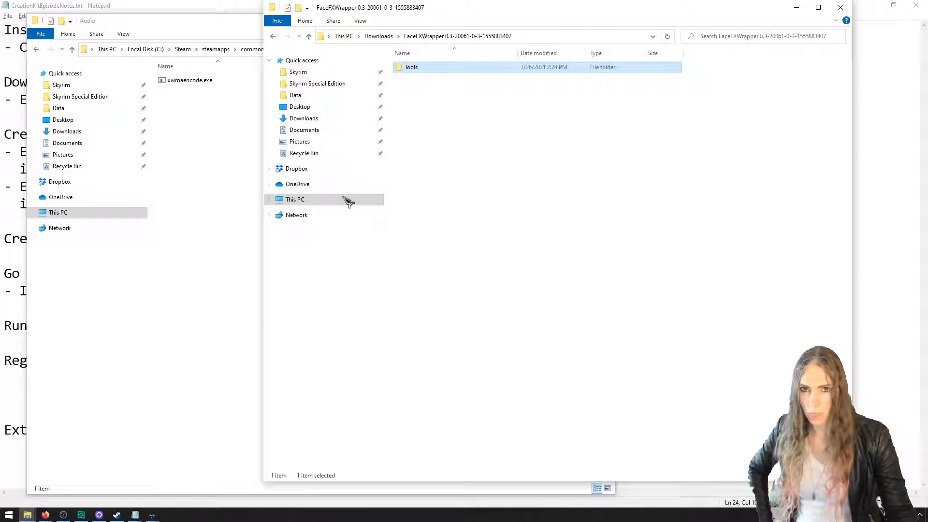
double_click(416, 68)
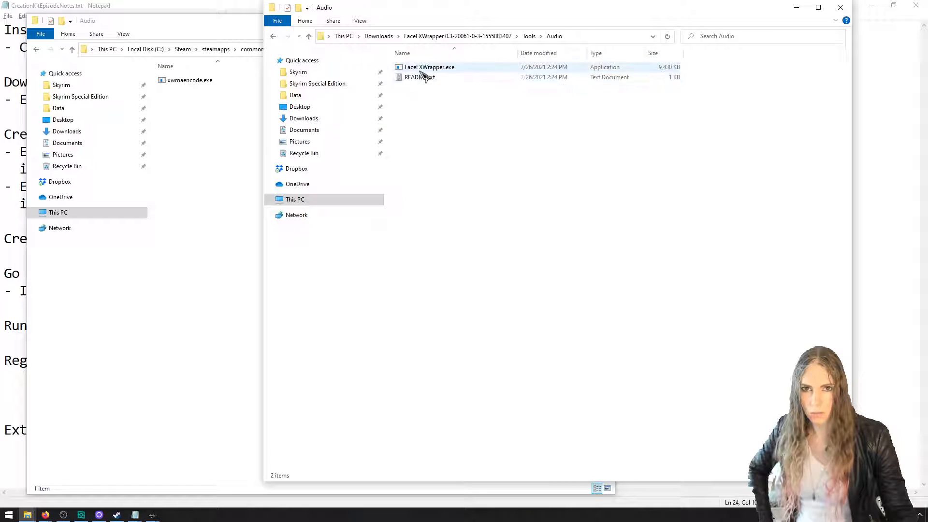
drag(422, 69, 227, 159)
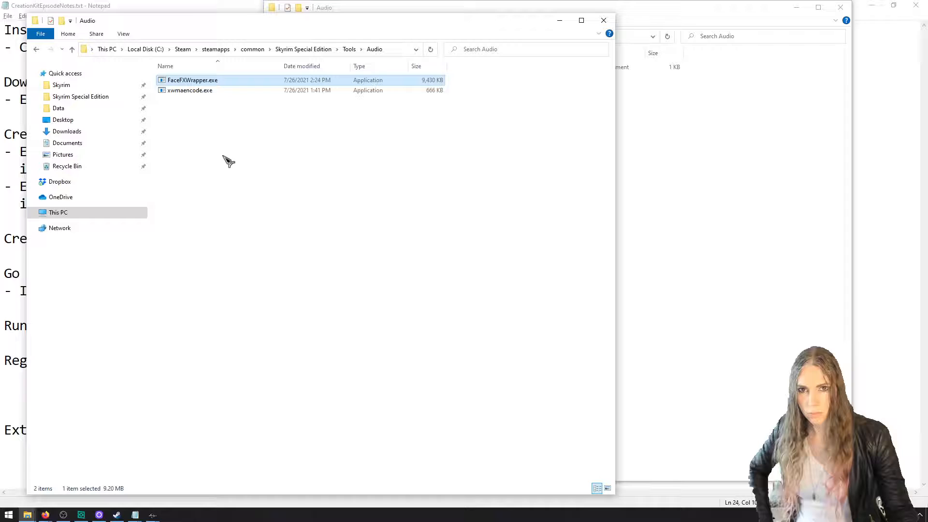
click(697, 171)
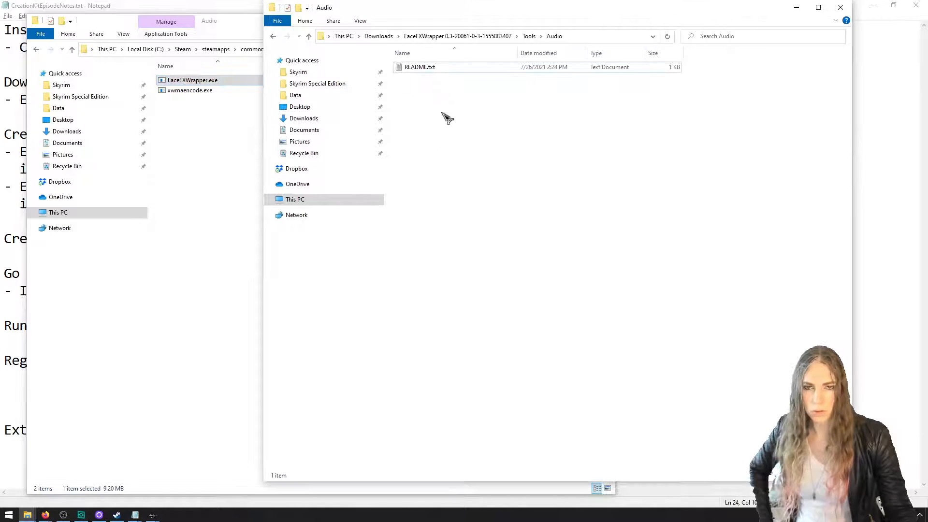
Bring README.txt back up and read the FonixData requirements, including where to obtain and place the file
click(135, 515)
mouse_move(177, 490)
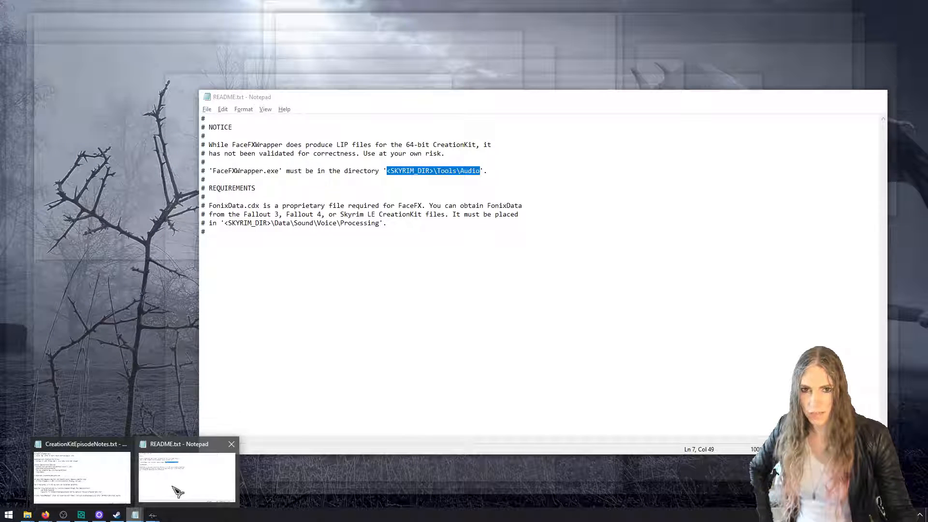
click(178, 490)
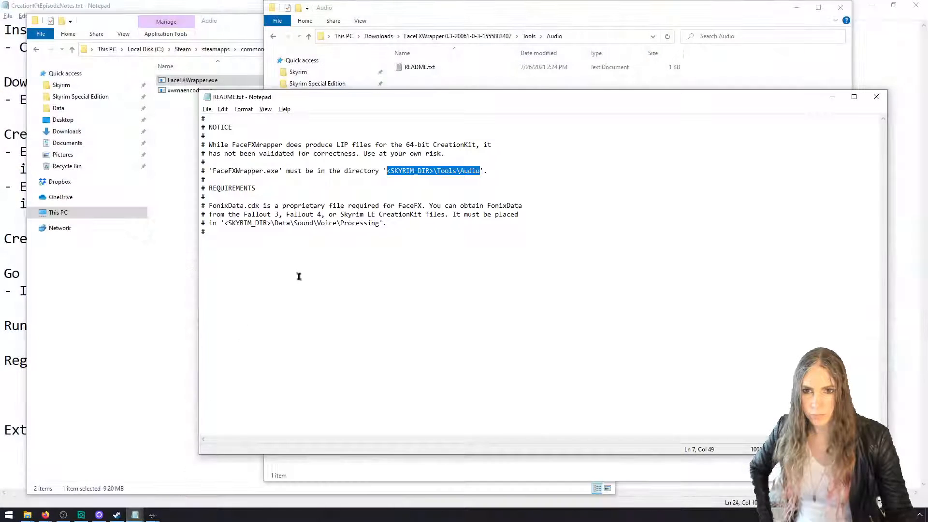
double_click(498, 208)
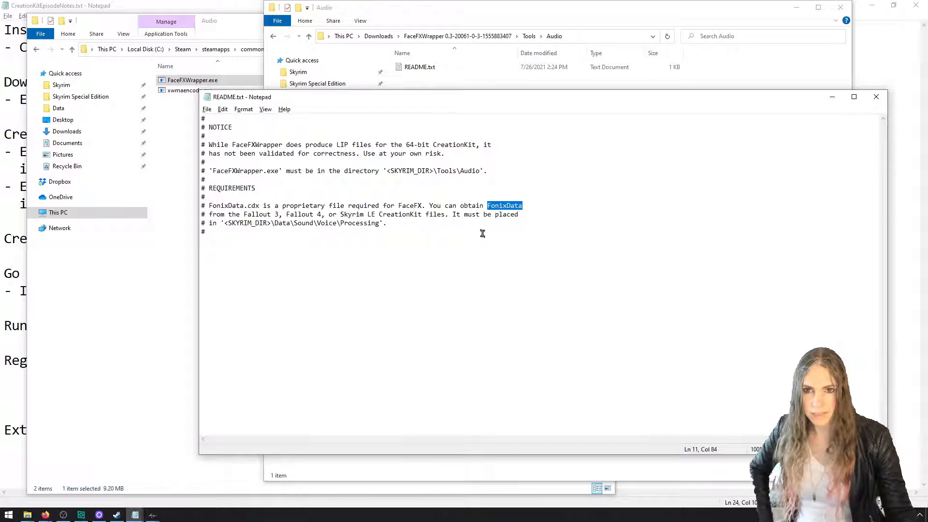
Close README.txt and follow the FonixData.cdf link in the posts of the SSE CreationKit Fixes mod page on Nexus Mods
click(876, 97)
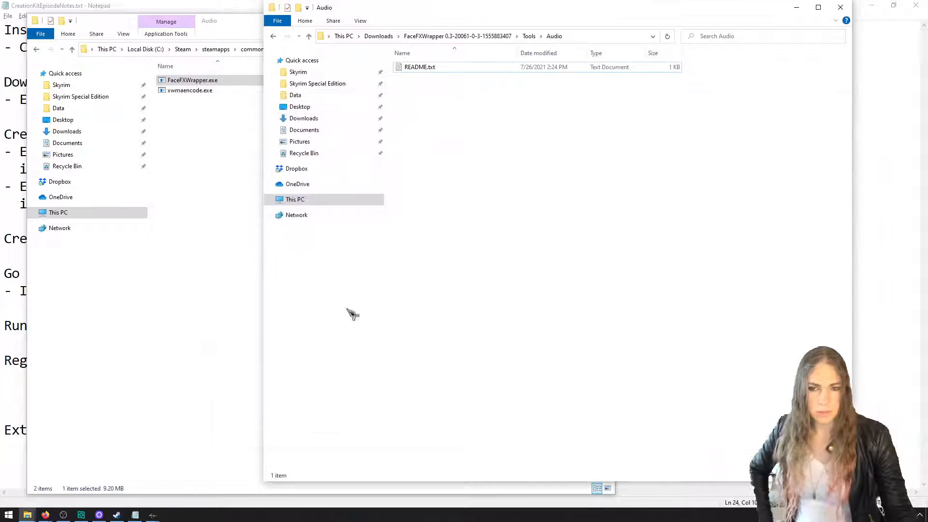
mouse_move(47, 515)
click(131, 476)
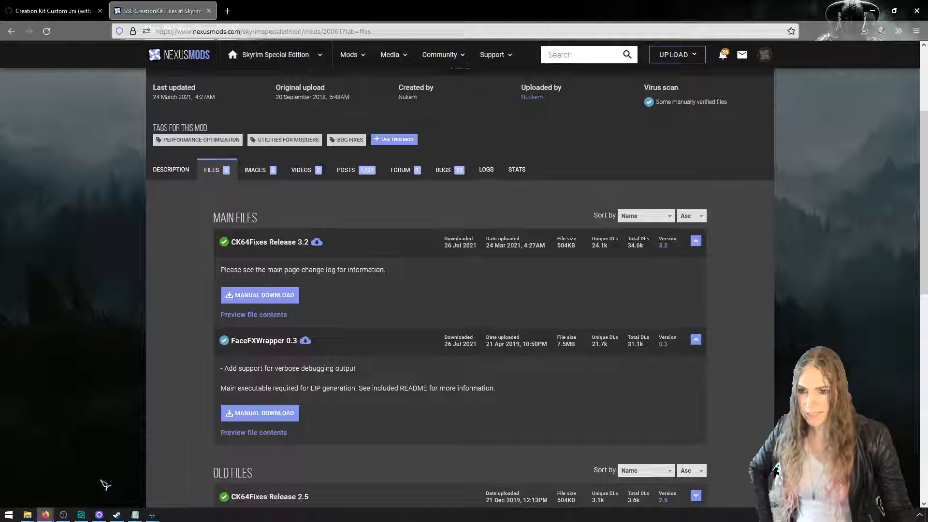
click(351, 169)
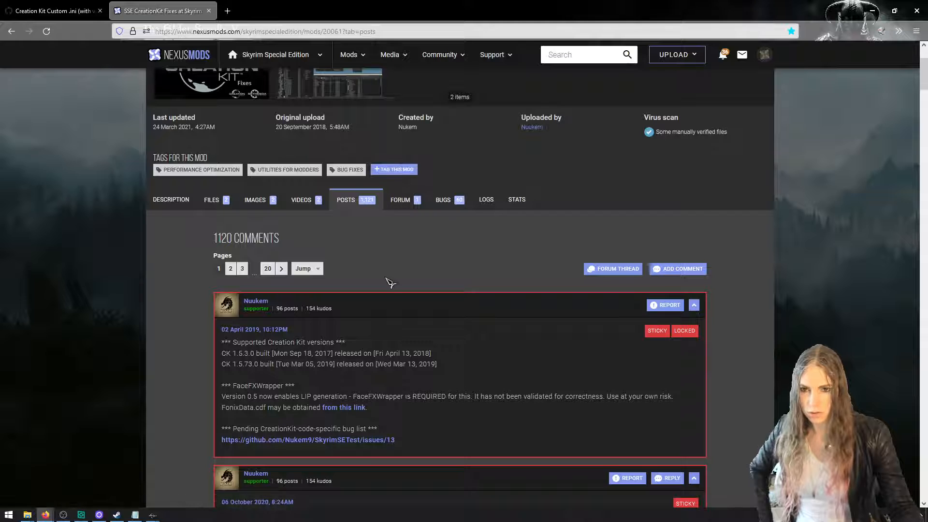
scroll(388, 287, down, 1)
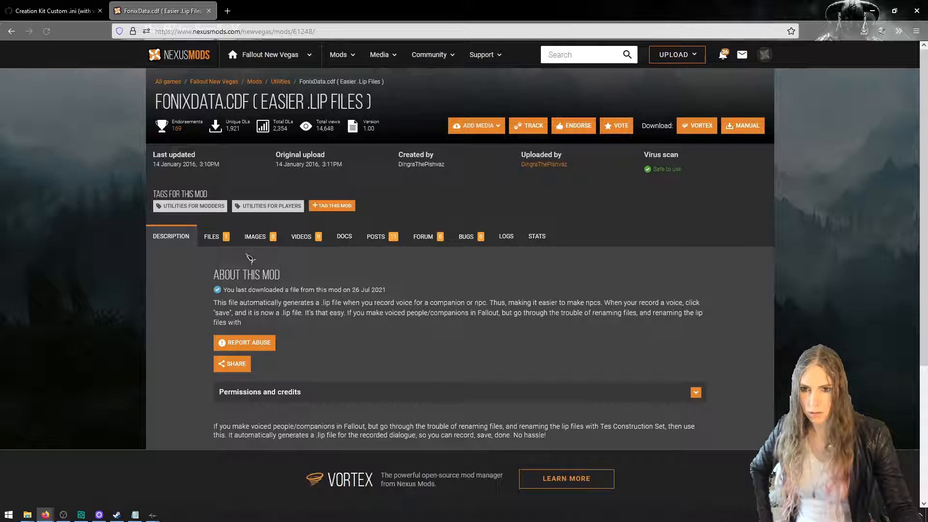
Download FonixData ( Easier .Lip Files ) manually from the mod's files and save the 7z archive
click(231, 243)
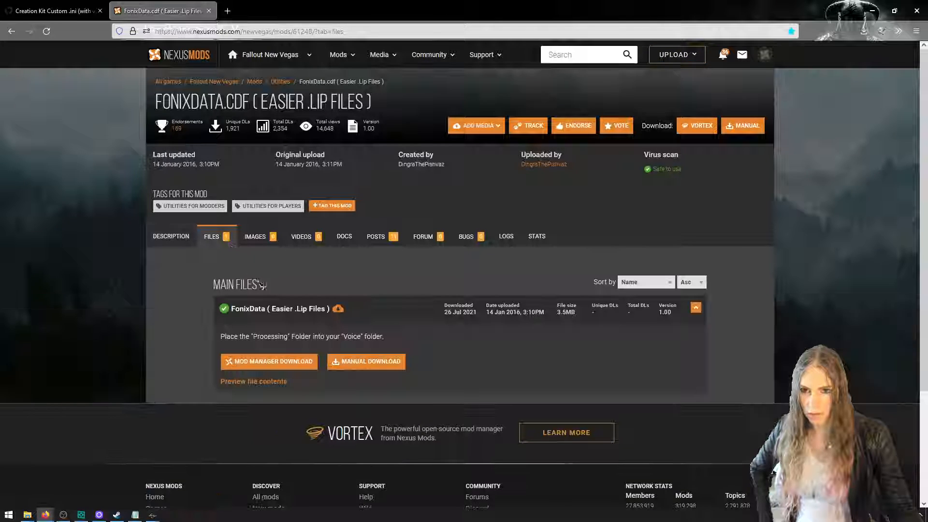
click(357, 364)
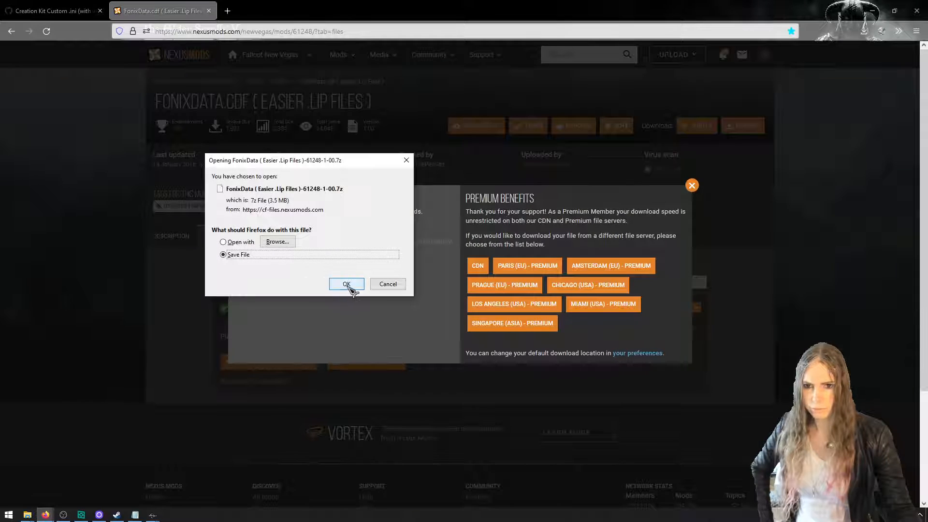
click(346, 284)
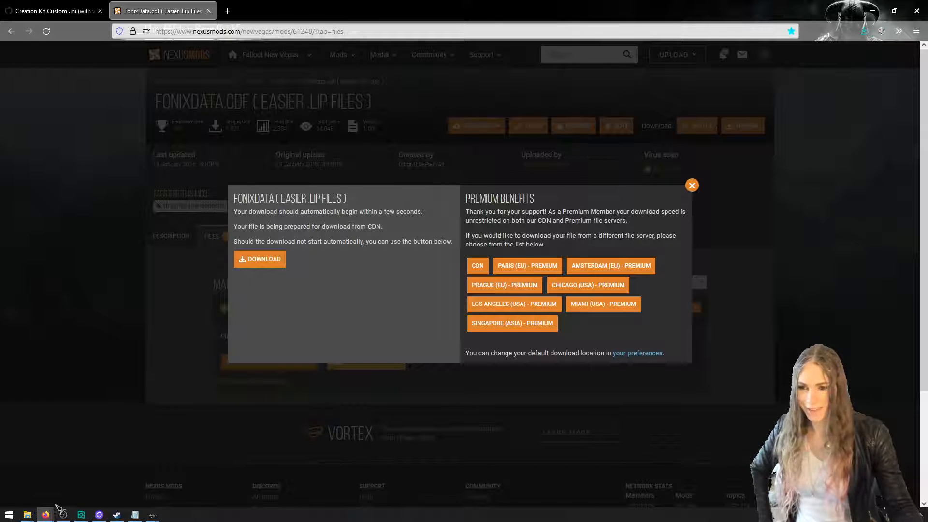
Locate the downloaded FonixData 7z archive in the Downloads folder
mouse_move(29, 514)
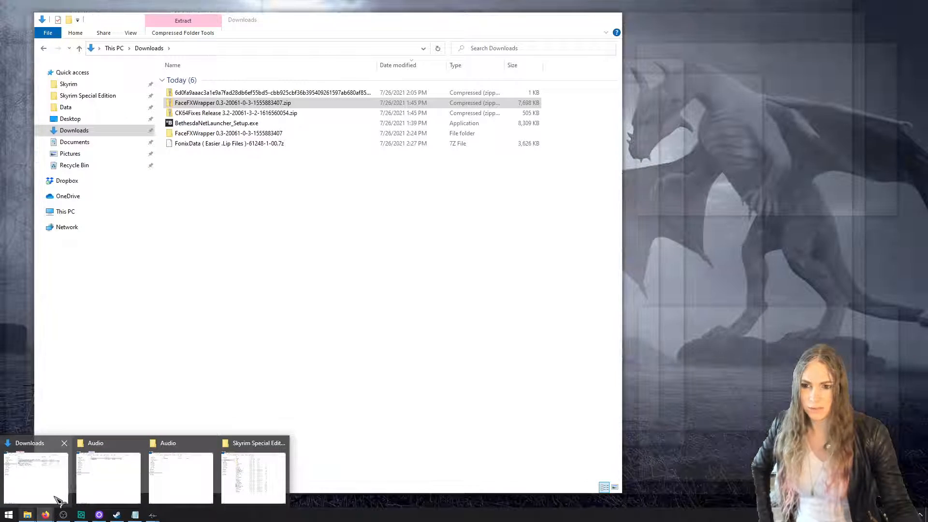
click(58, 500)
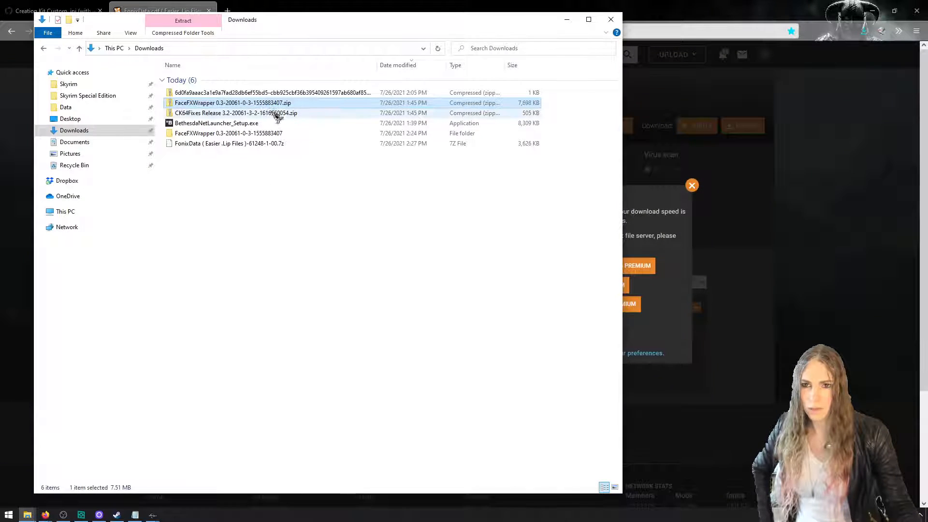
click(290, 144)
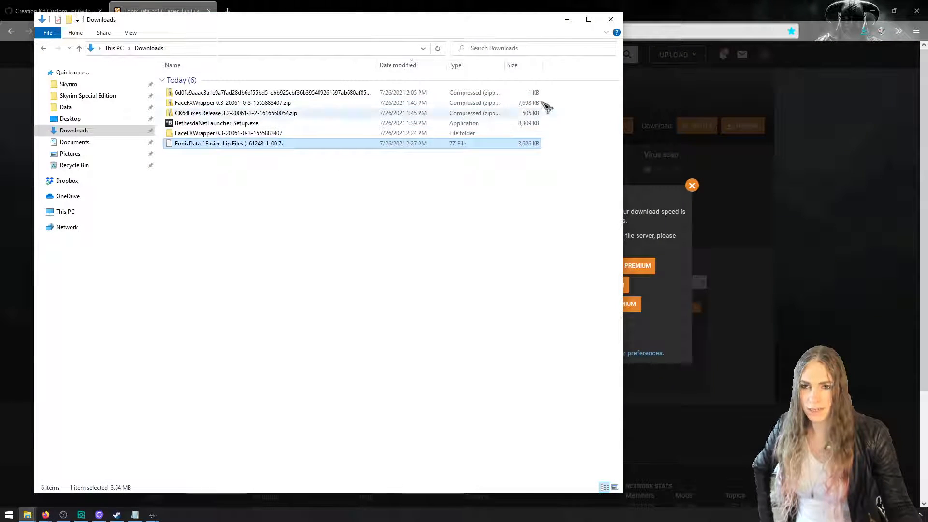
Search the web for 7zip and download the 64-bit Windows .exe installer of 7-Zip 19.00 from 7-zip.org
click(689, 110)
click(229, 11)
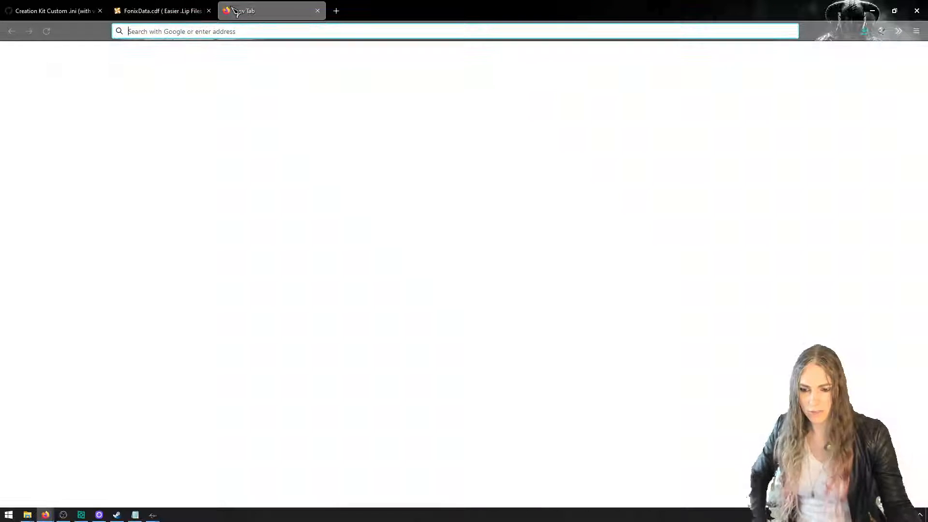
text(7zip)
key(Return)
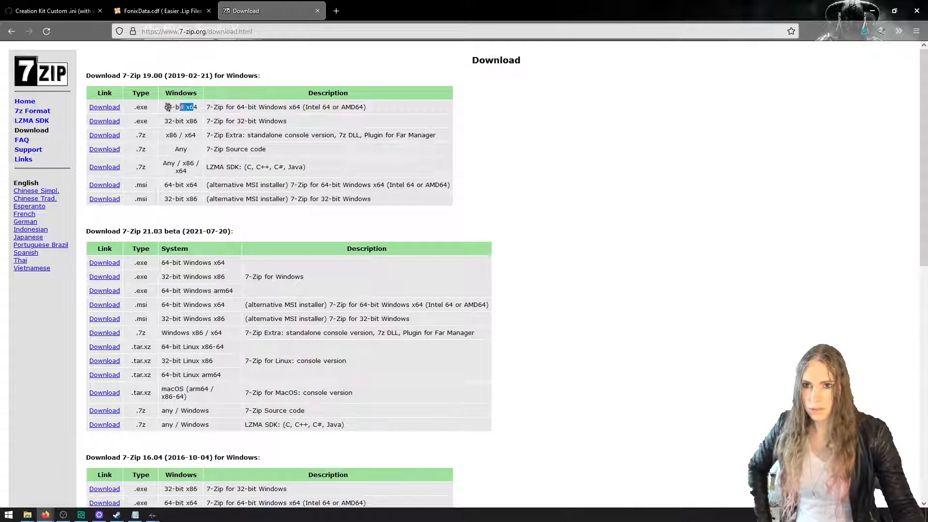
drag(168, 107, 164, 107)
click(118, 108)
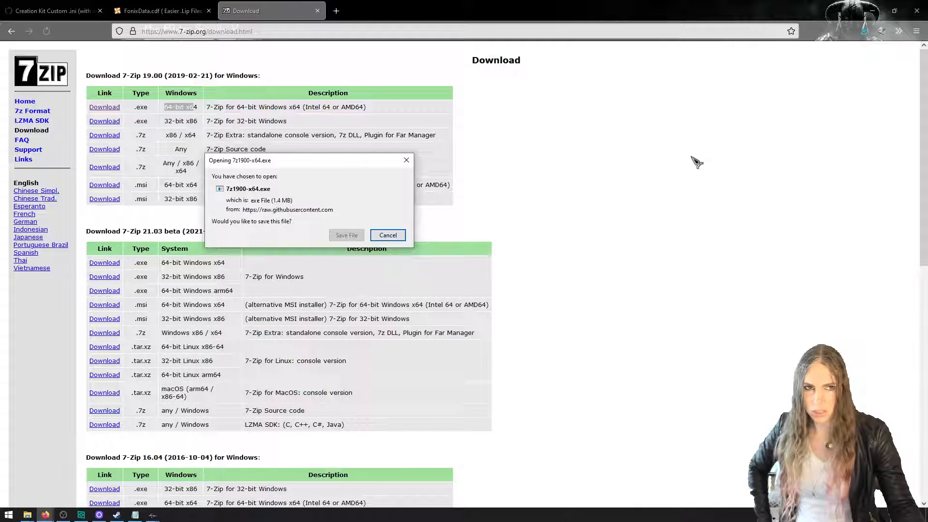
click(357, 235)
Run 7z1900-x64.exe and install 7-Zip into C:\Program Files\7-Zip\
click(865, 31)
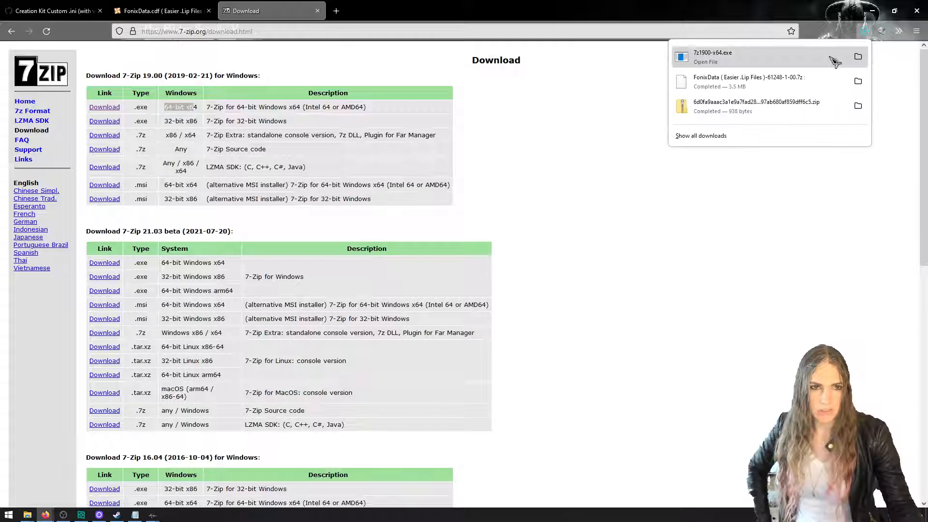
click(835, 58)
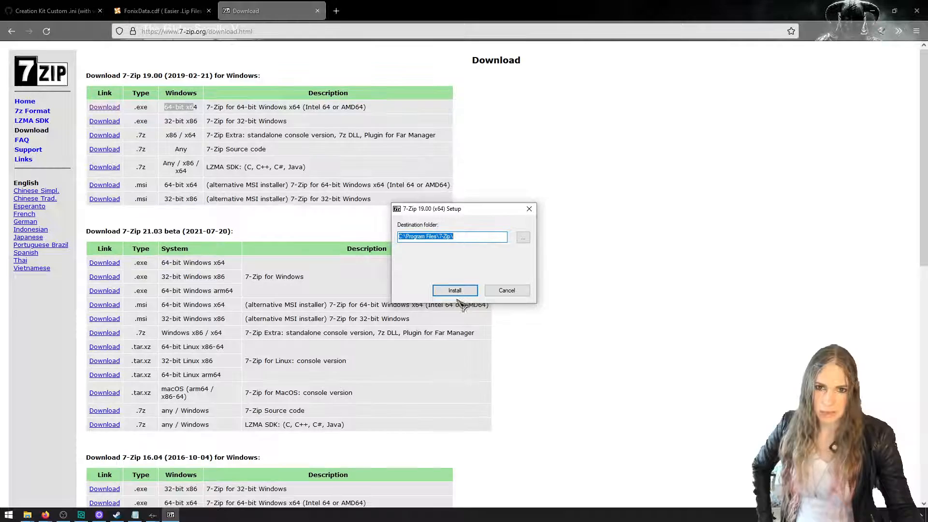
click(455, 290)
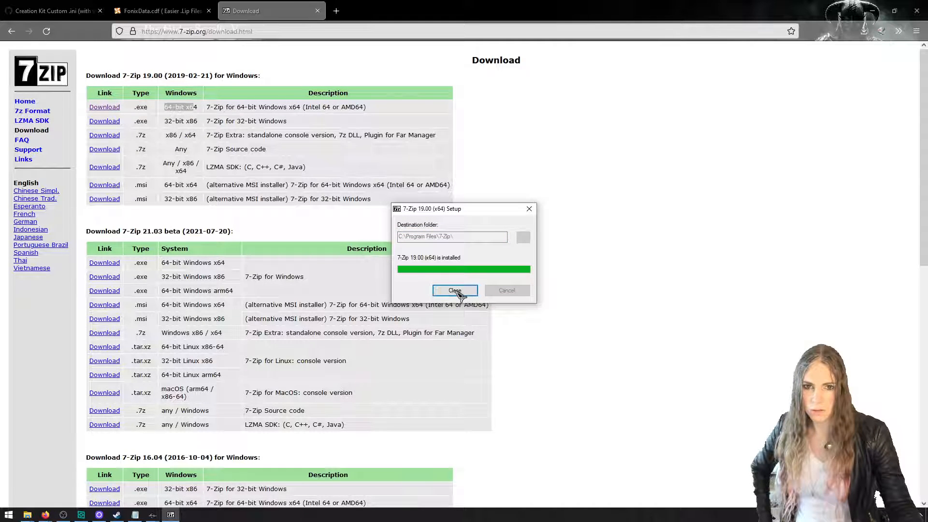
click(454, 291)
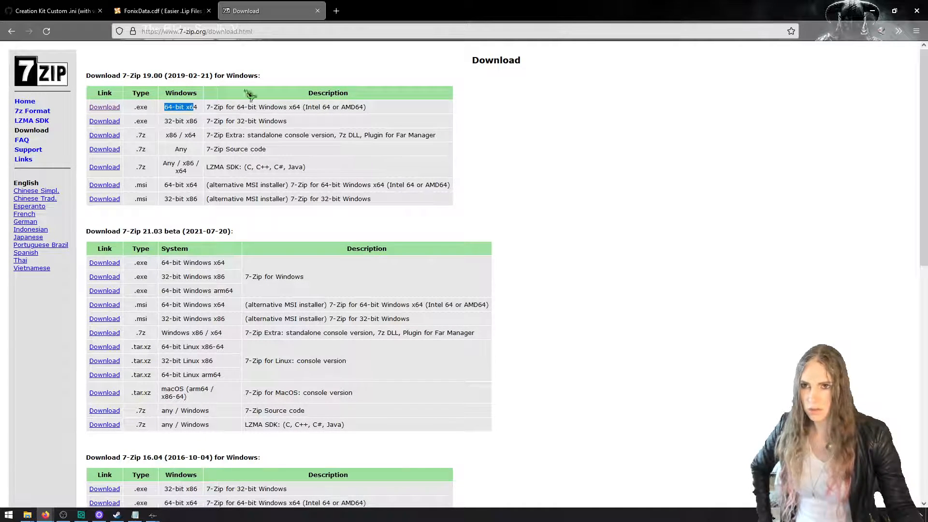
Extract the FonixData 7z archive in Downloads into its own folder with 7-Zip
click(872, 11)
right_click(291, 151)
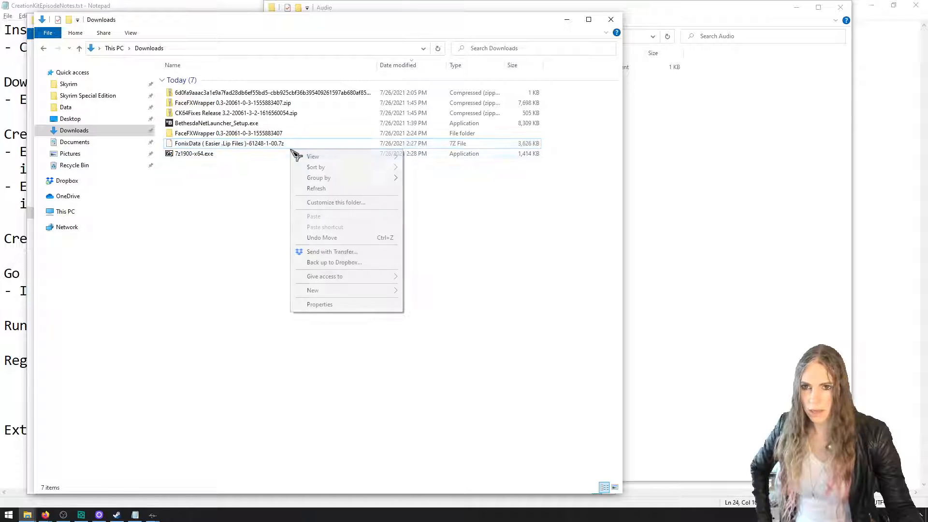
click(274, 170)
right_click(282, 145)
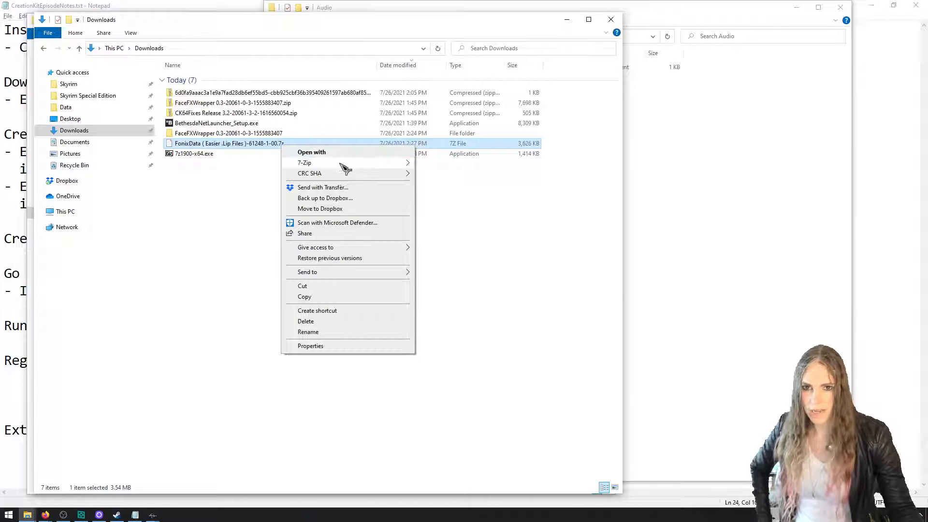
mouse_move(346, 168)
click(447, 205)
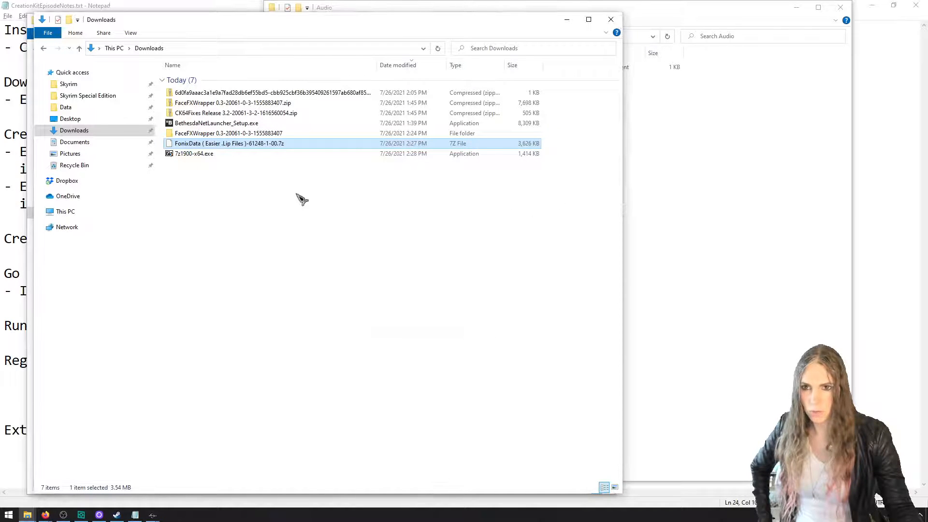
Inspect the Processing folder inside the extracted FonixData folder and return to its parent folder
double_click(227, 165)
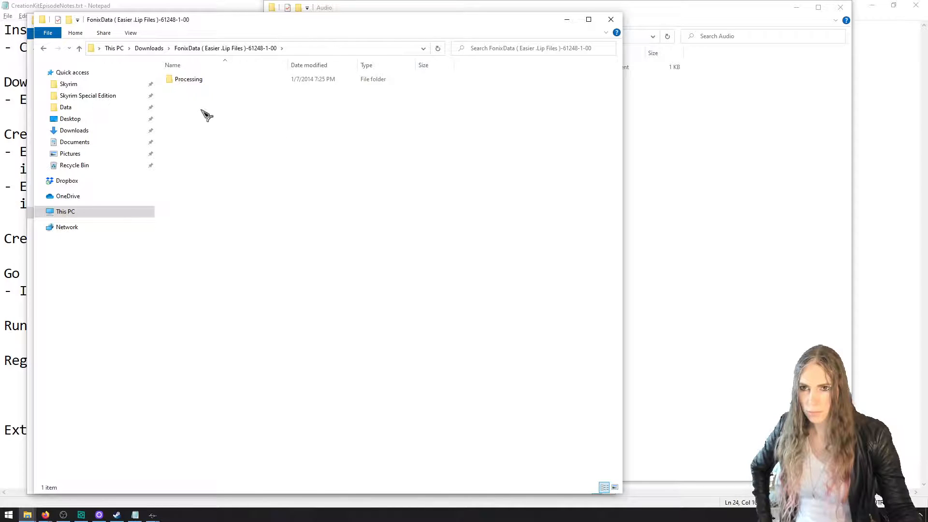
double_click(201, 80)
click(202, 81)
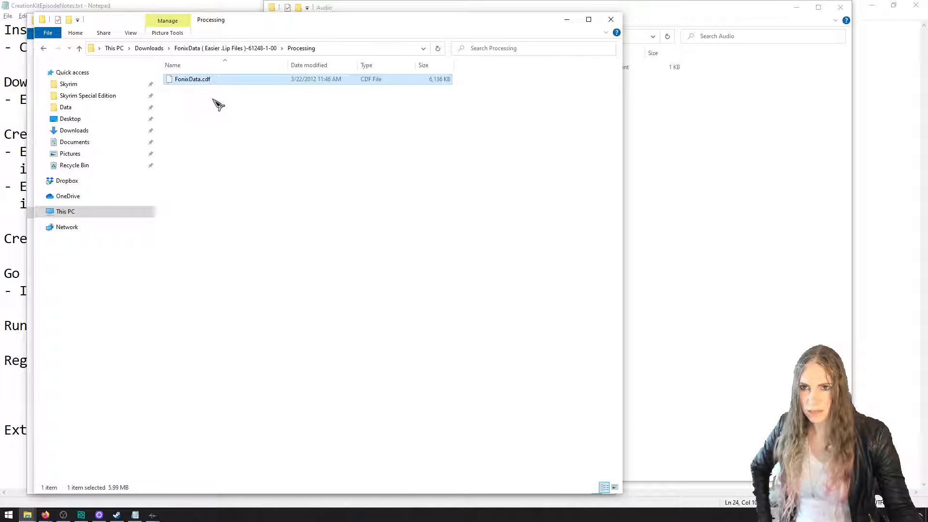
click(258, 51)
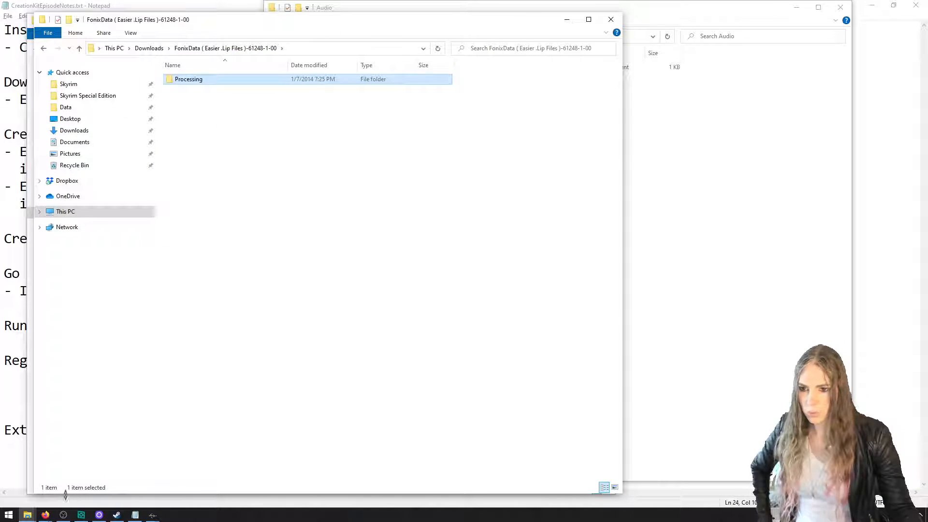
Go back to the FonixData.cdf page in Firefox, dismiss the download popup and read where the Processing folder belongs
click(50, 514)
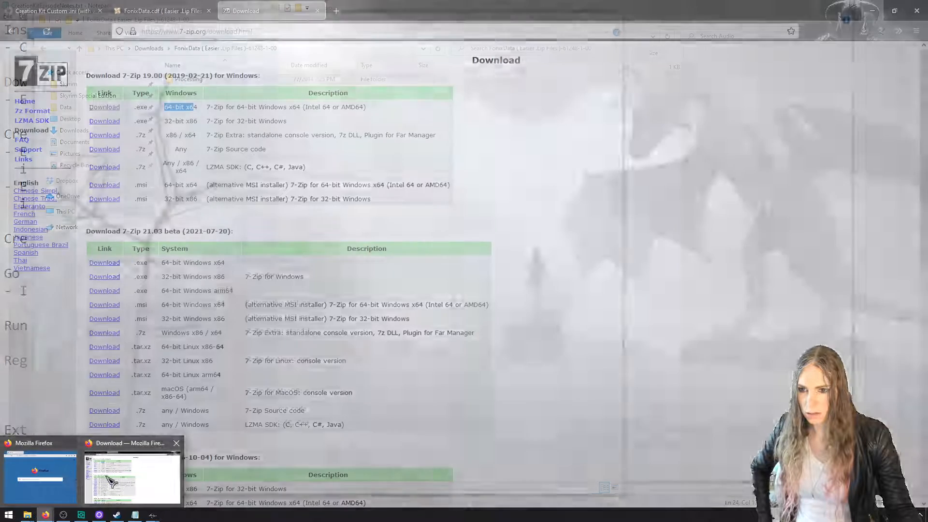
click(111, 479)
click(198, 12)
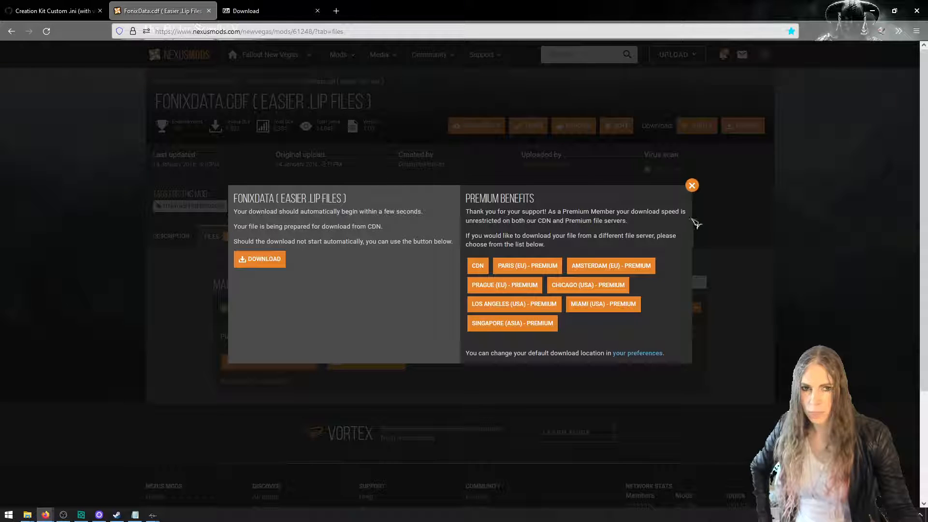
click(691, 186)
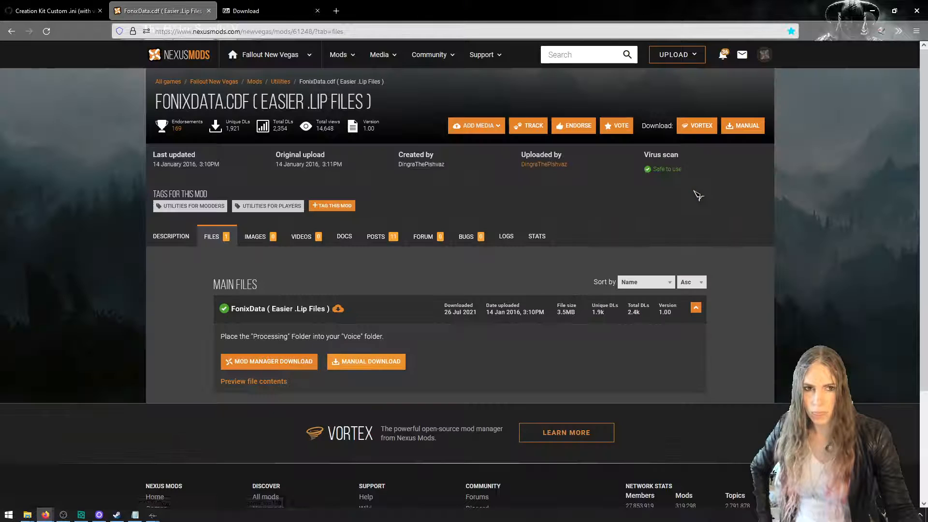
double_click(274, 337)
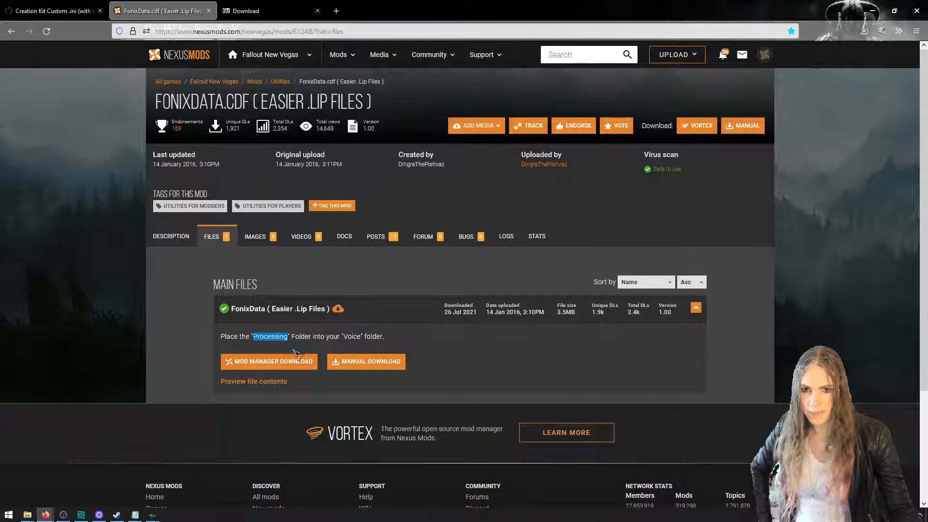
Open Data\Sound\Voice inside the Skyrim Special Edition folder in the window showing the extracted FaceFXWrapper files
mouse_move(27, 515)
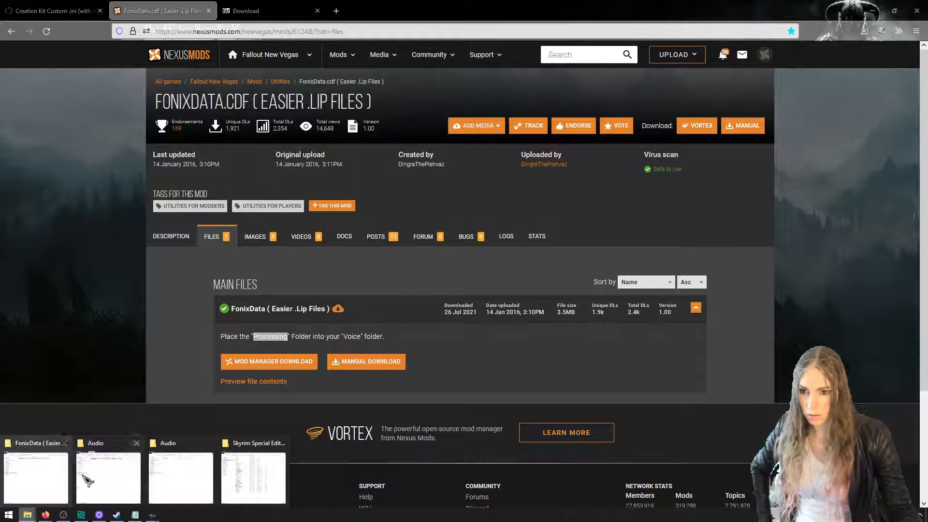
click(98, 478)
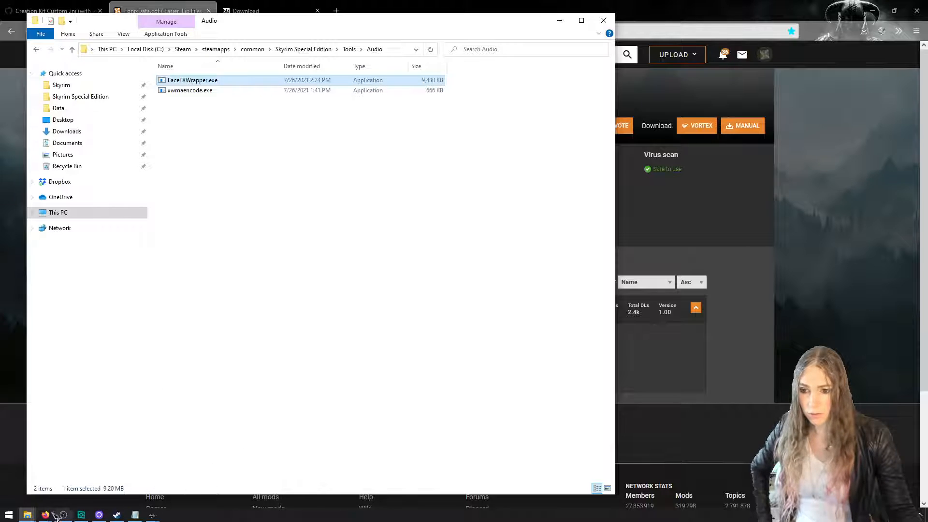
click(44, 515)
mouse_move(28, 515)
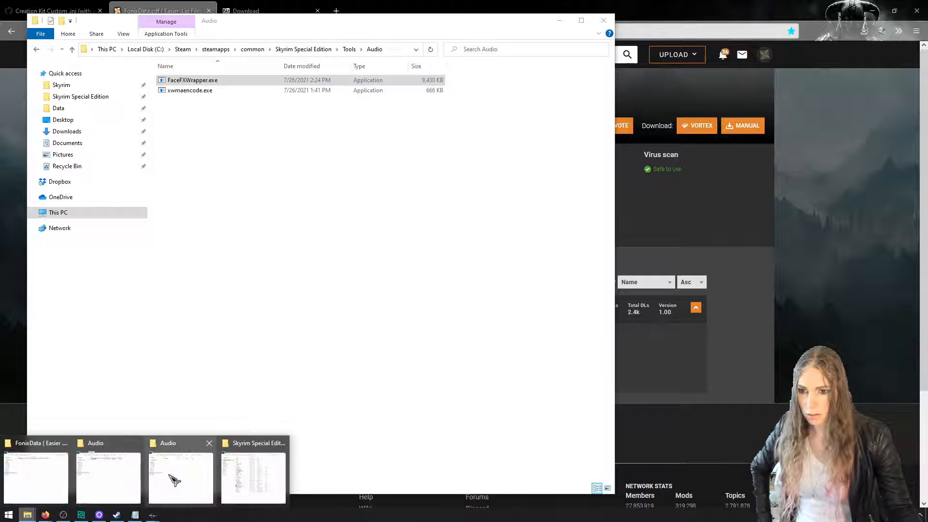
click(179, 476)
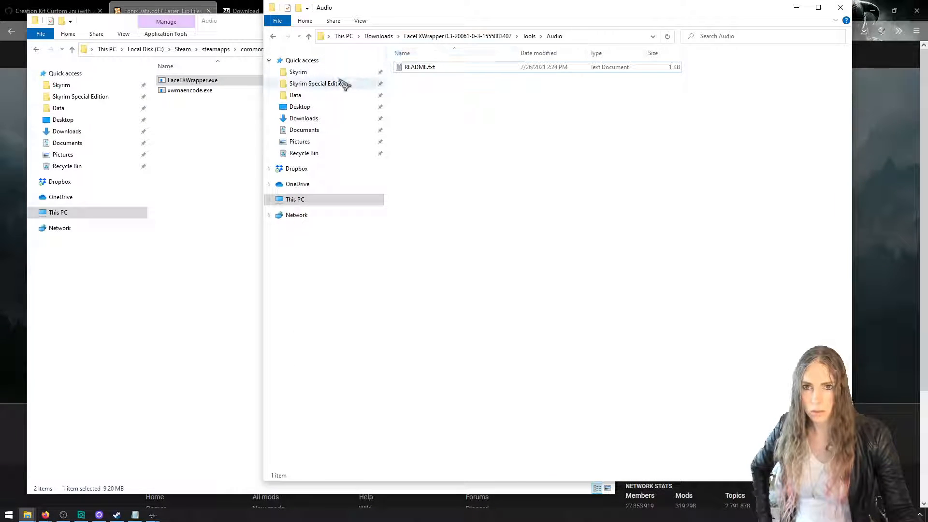
click(357, 84)
double_click(416, 78)
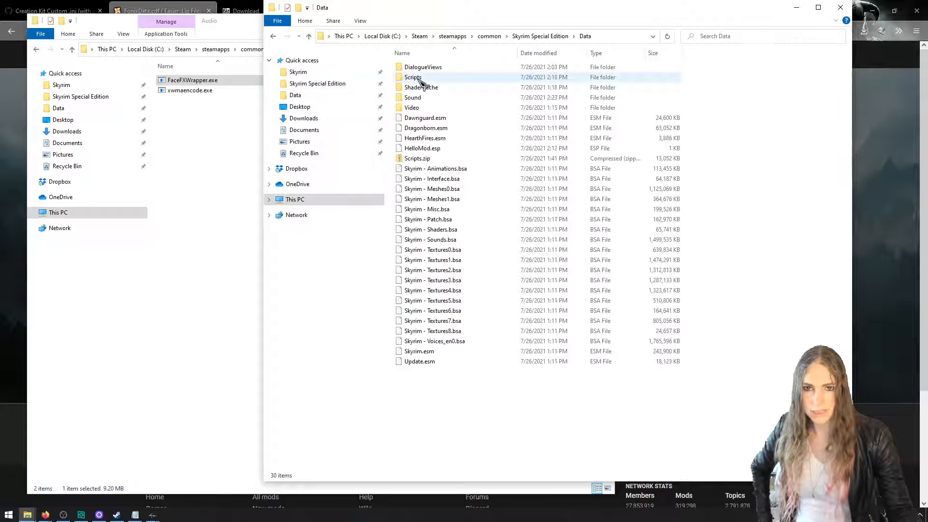
double_click(431, 99)
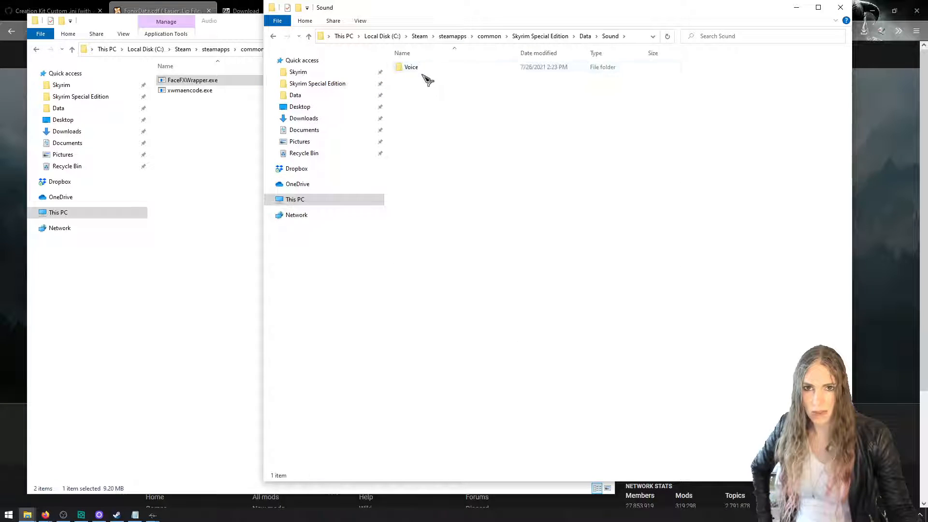
double_click(423, 69)
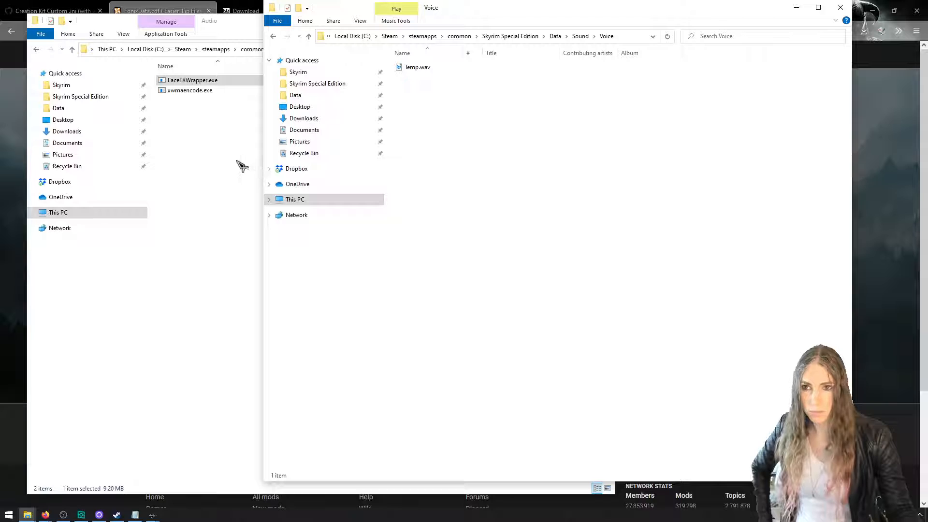
Move the Processing folder from the extracted FonixData folder in Downloads into Skyrim Special Edition\Data\Sound\Voice
click(114, 132)
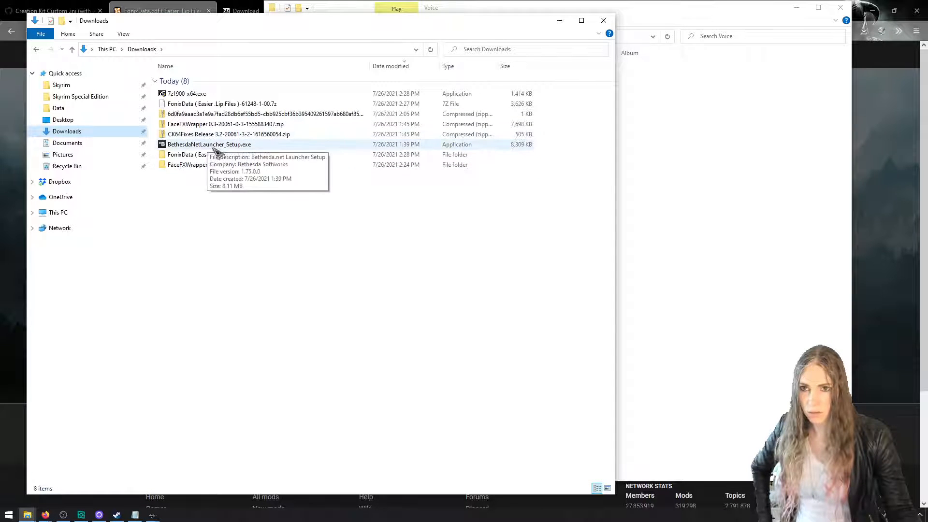
double_click(216, 155)
drag(184, 81, 715, 155)
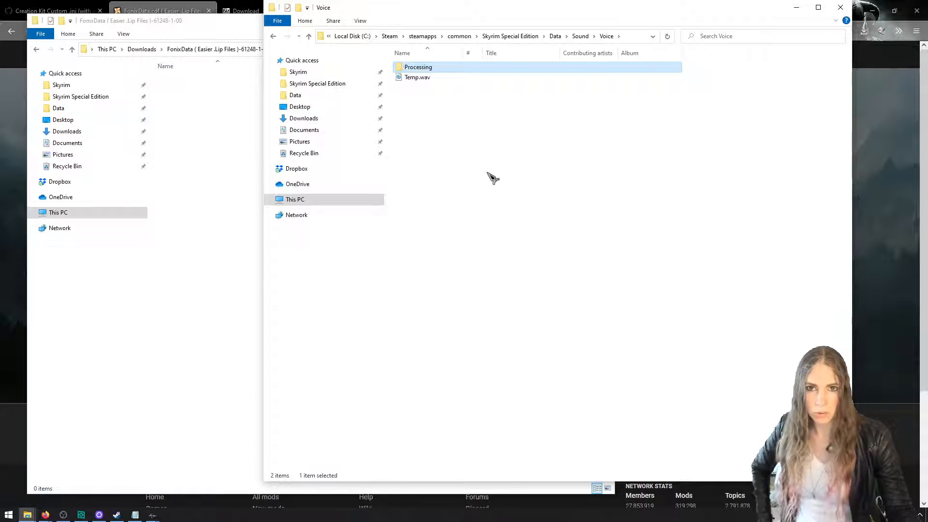
Play Temp.wav from the Voice folder, pause it and close the music player
double_click(437, 79)
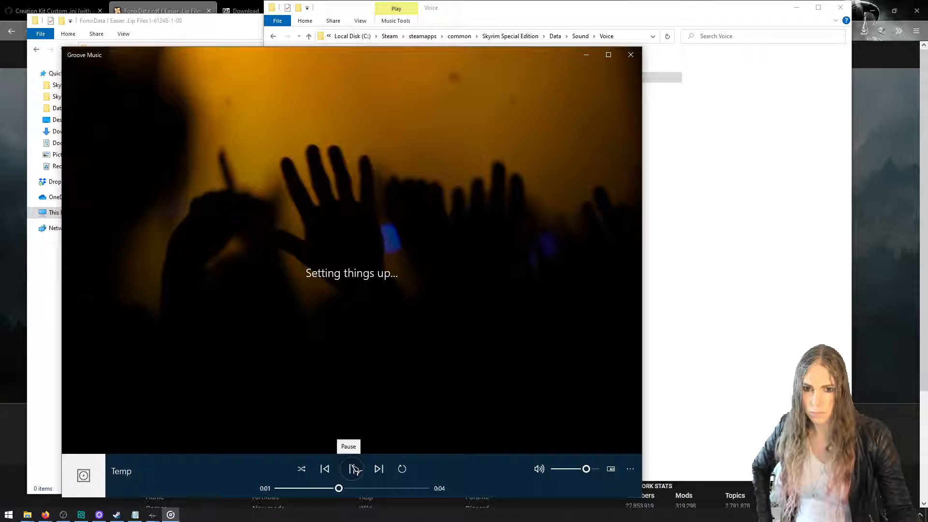
click(352, 469)
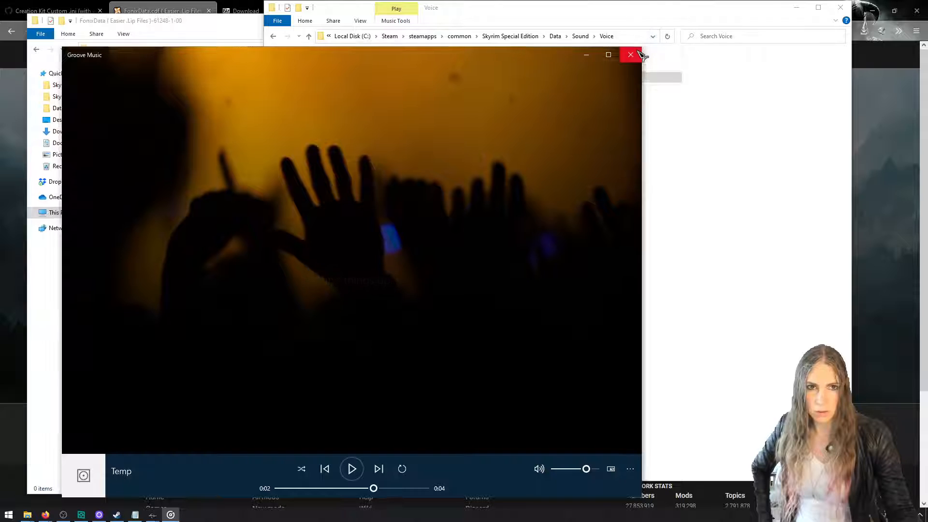
click(630, 54)
Close the emptied FonixData folder window and look inside the Processing folder under Data\Sound\Voice
click(252, 114)
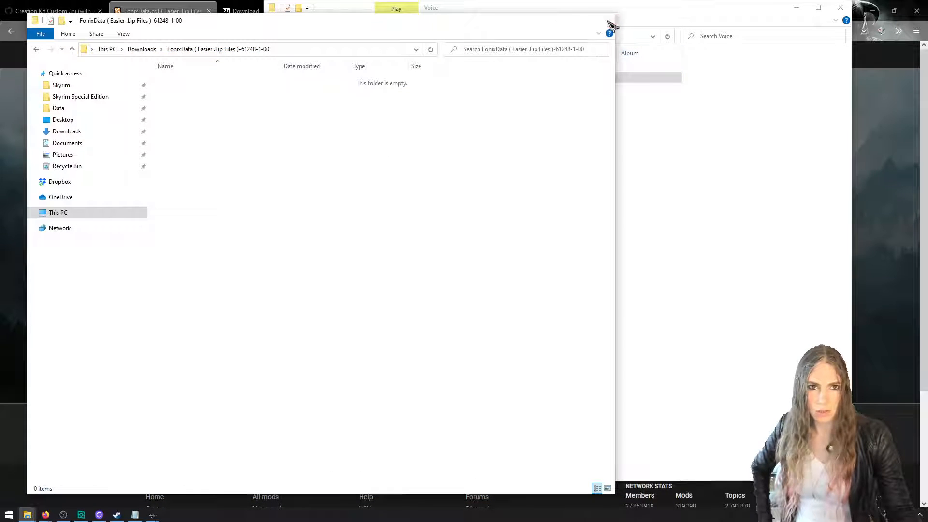
click(608, 21)
double_click(471, 69)
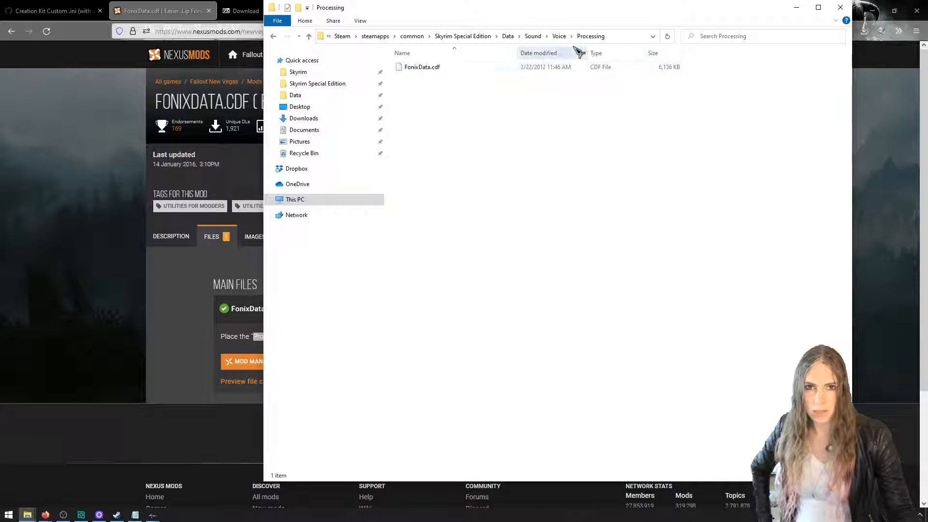
Bring up the Lip File Error message from Creation Kit, read which file it needs and dismiss it
click(153, 514)
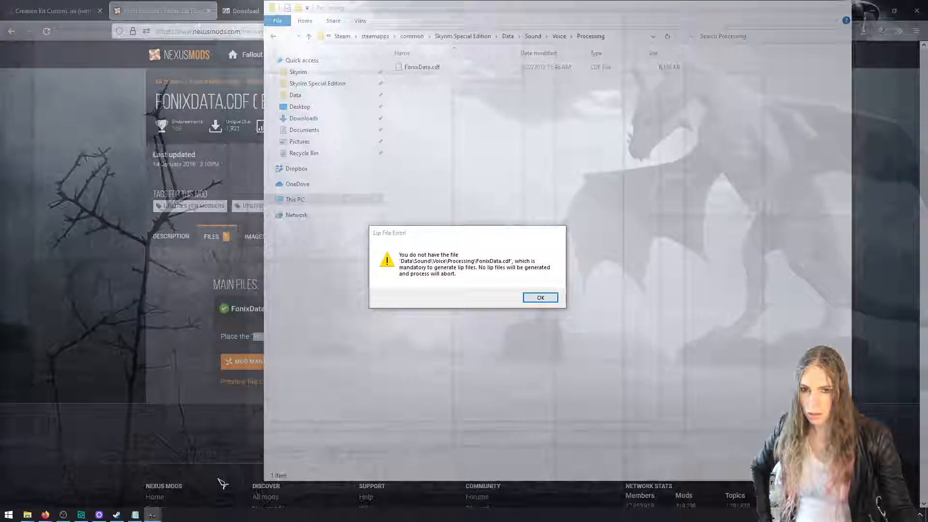
click(228, 478)
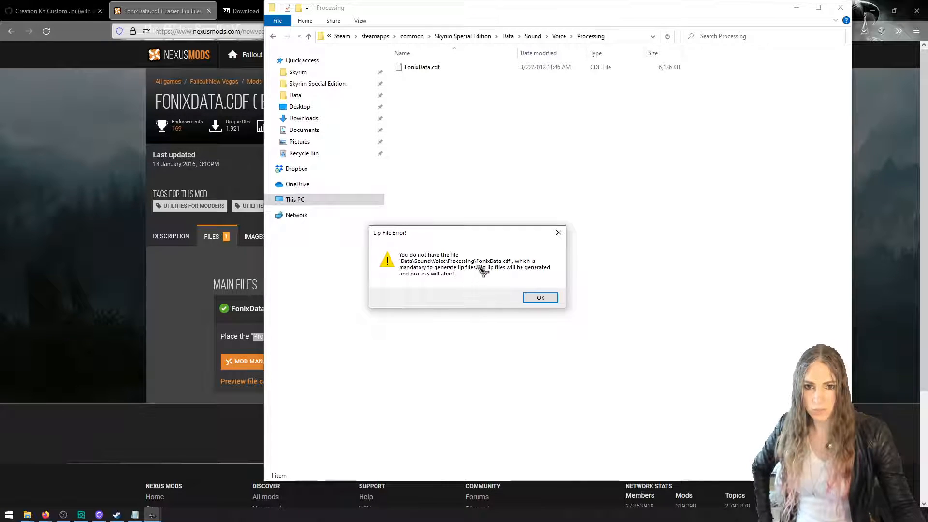
click(543, 297)
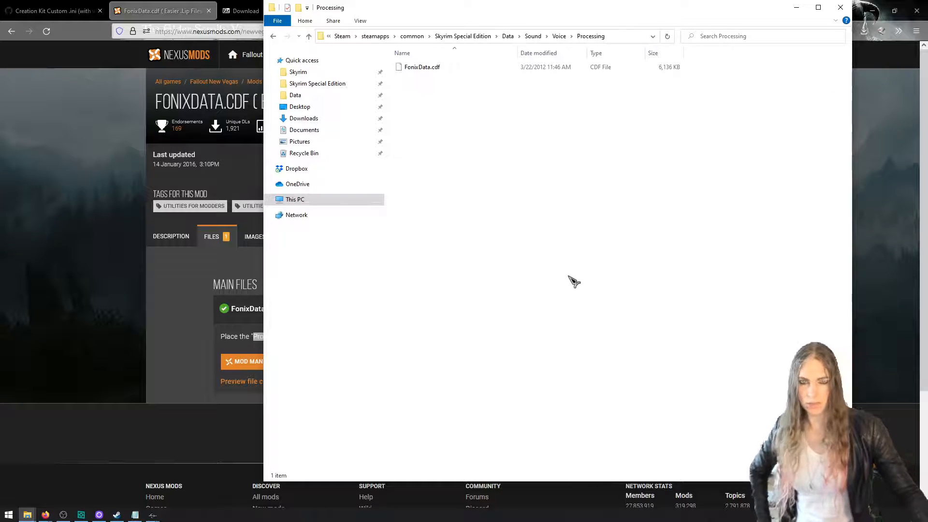
Return to Creation Kit, cancel the response being edited and reopen the "I'm fine, thanks." response
mouse_move(153, 514)
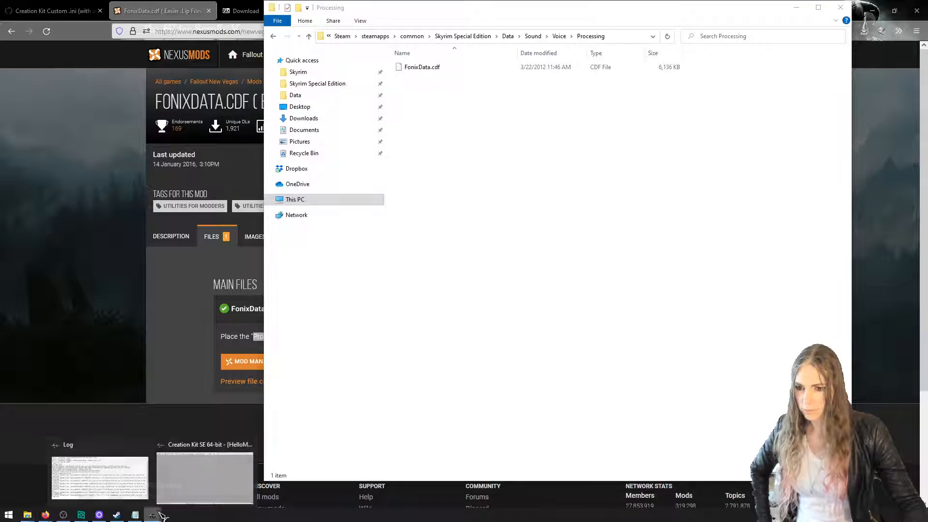
click(179, 490)
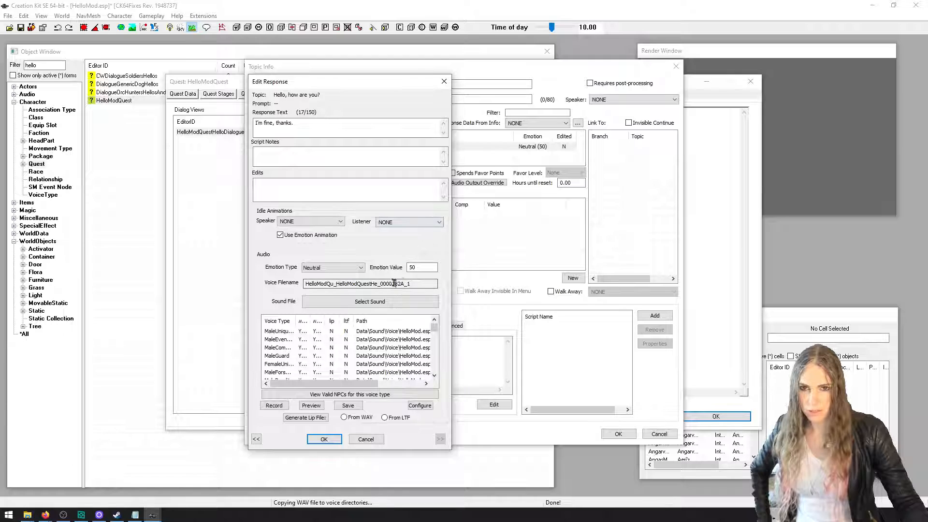
click(365, 439)
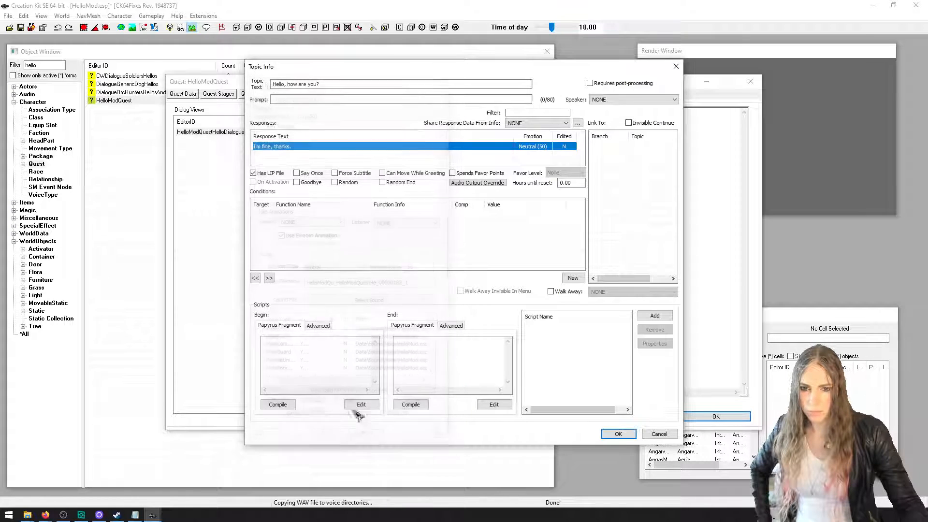
double_click(311, 147)
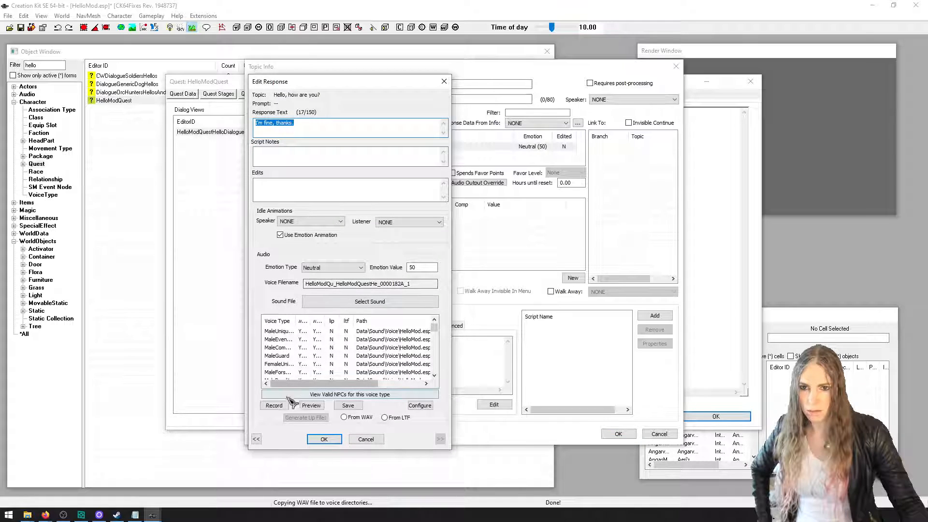
Record a new voice take for the "I'm fine, thanks." response and save it over the existing WAV files
click(288, 406)
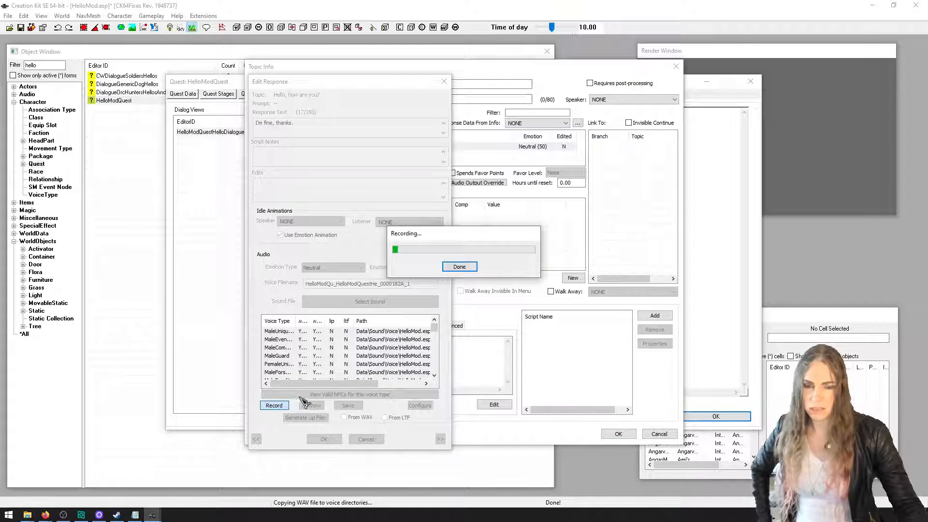
click(461, 267)
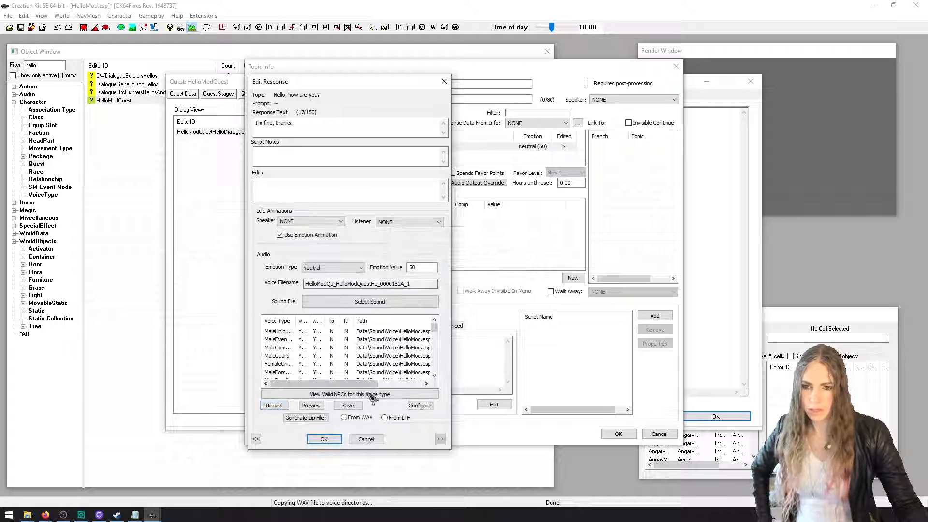
click(348, 406)
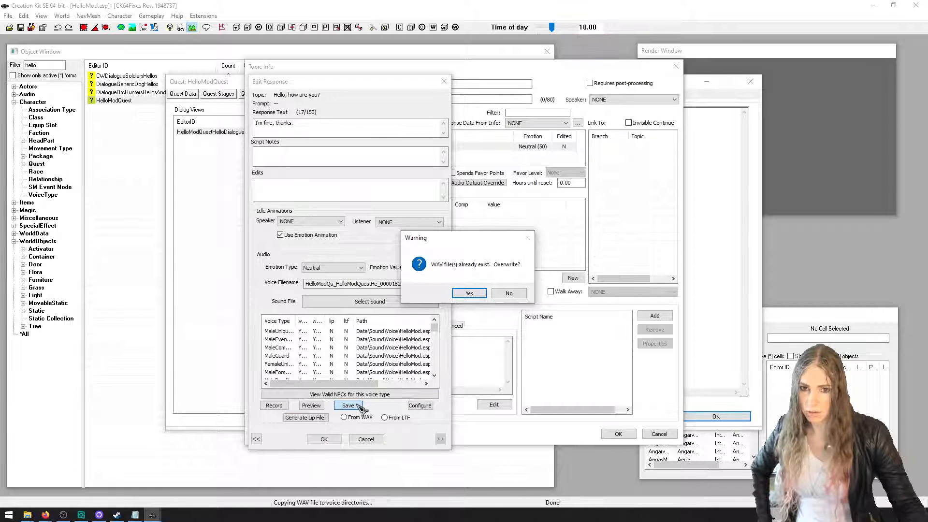
click(472, 294)
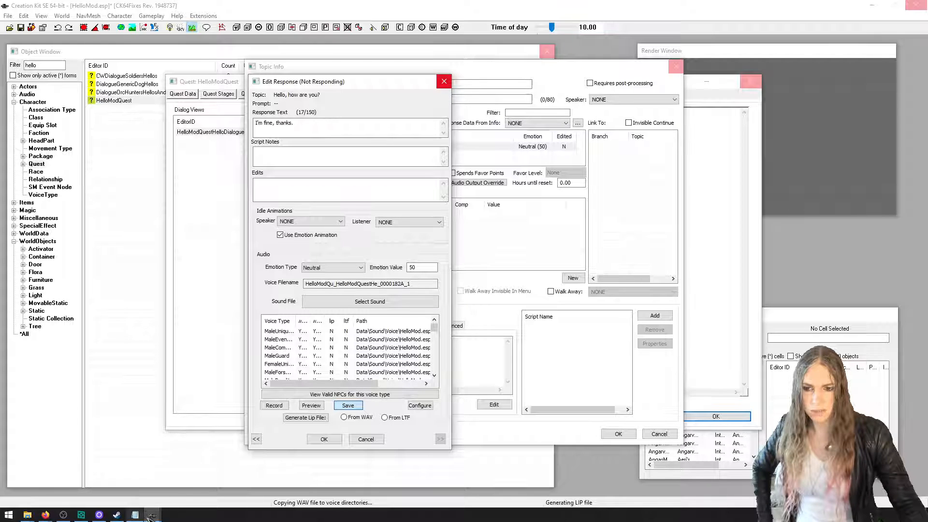
Bring up Creation Kit's ASSERTION dialog, read the fatal error and dismiss it
mouse_move(151, 516)
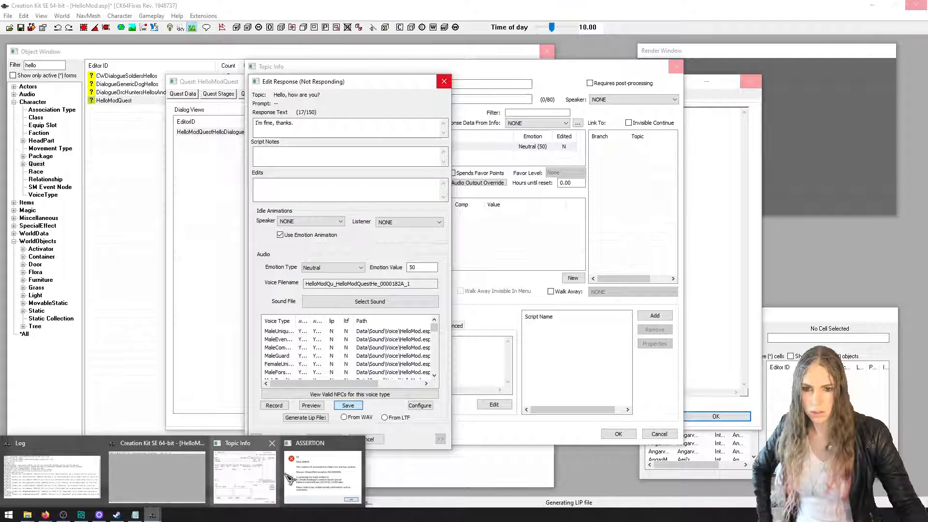
click(300, 478)
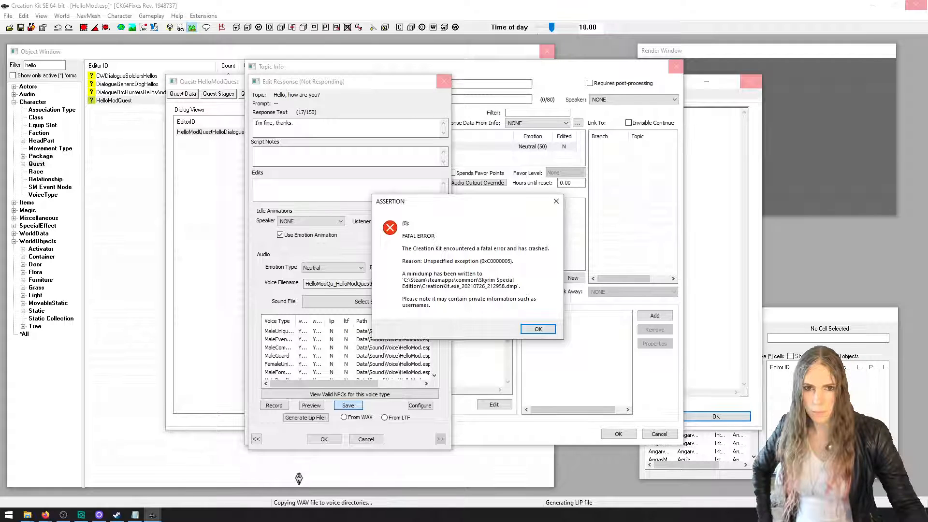
click(538, 330)
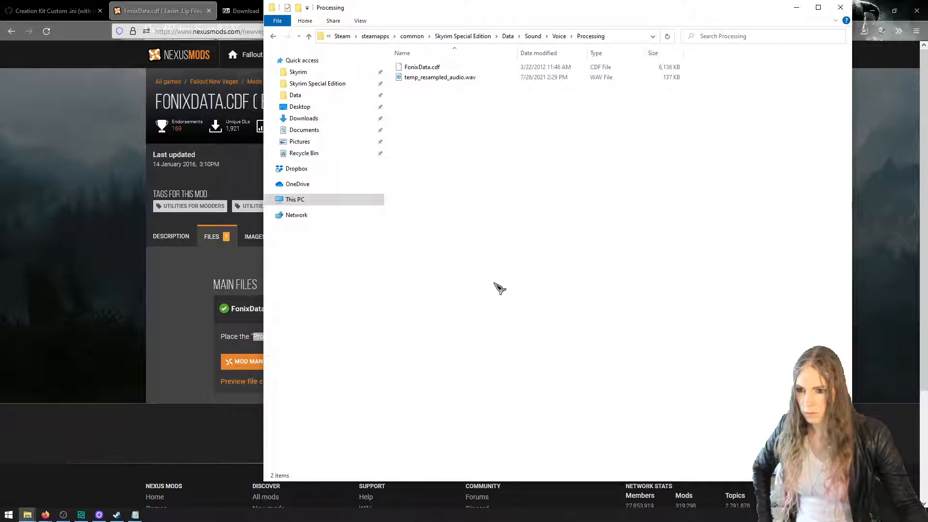
Open the Skyrim Special Edition folder in a new File Explorer window and relaunch CreationKit.exe
key(ctrl+n)
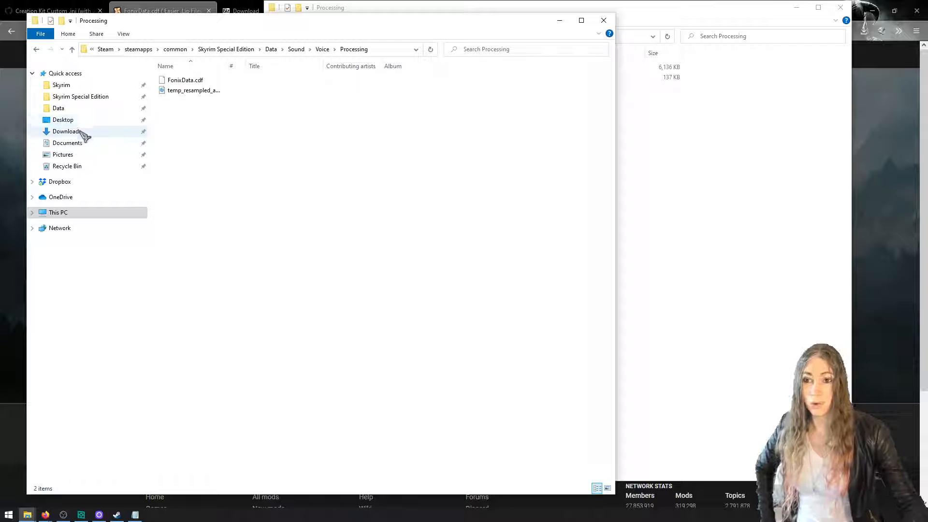
click(94, 97)
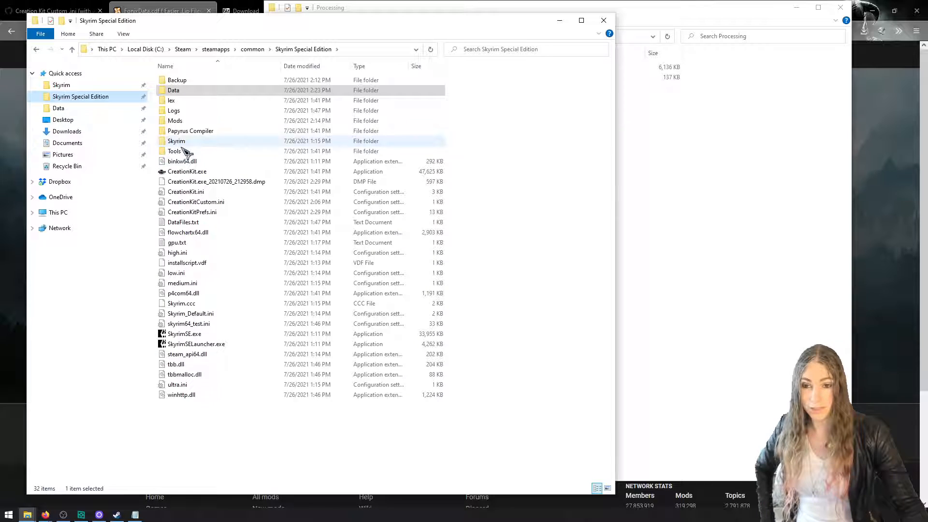
double_click(207, 171)
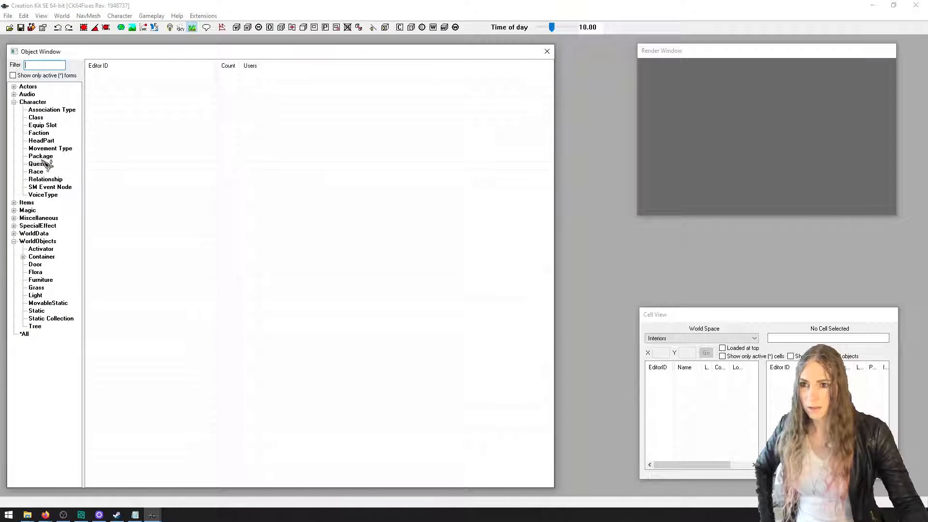
click(9, 27)
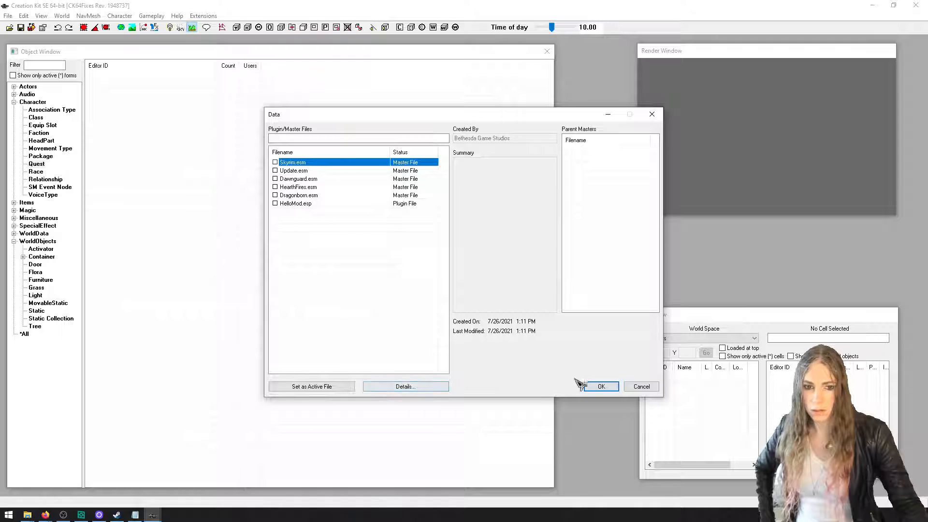
click(589, 386)
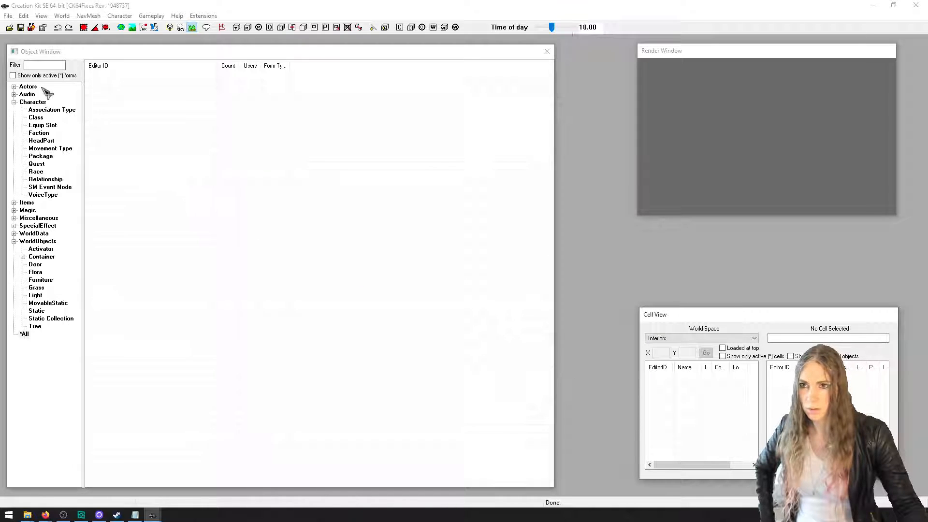
click(37, 164)
right_click(225, 137)
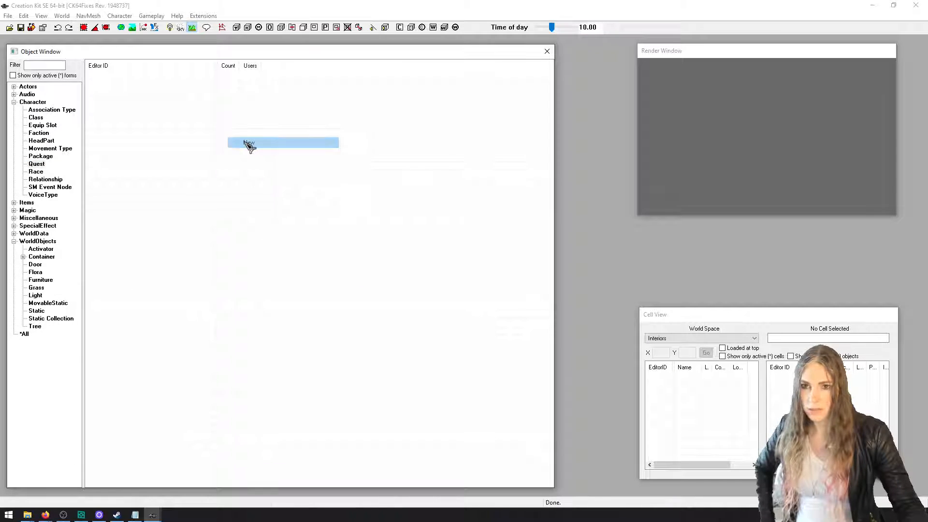
click(249, 143)
click(750, 82)
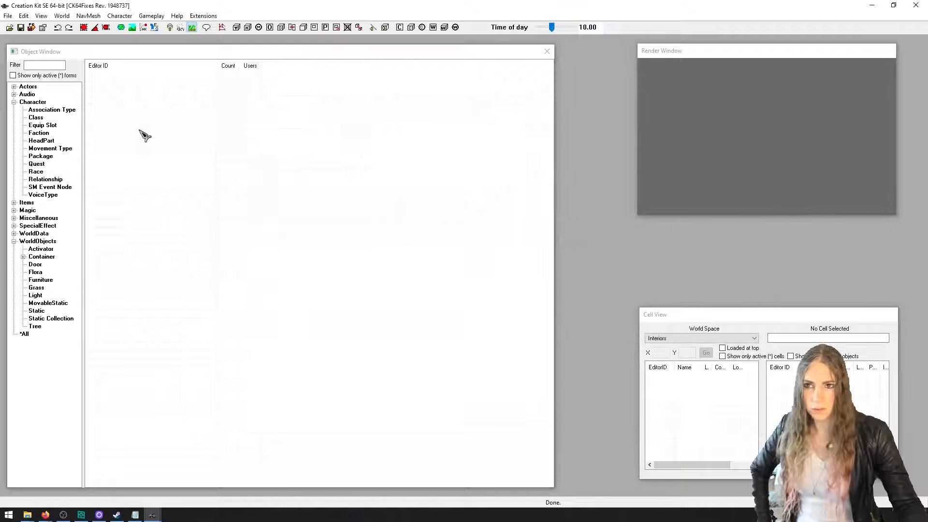
click(40, 133)
Load the Skyrim.esm master file as the data for the session
click(10, 28)
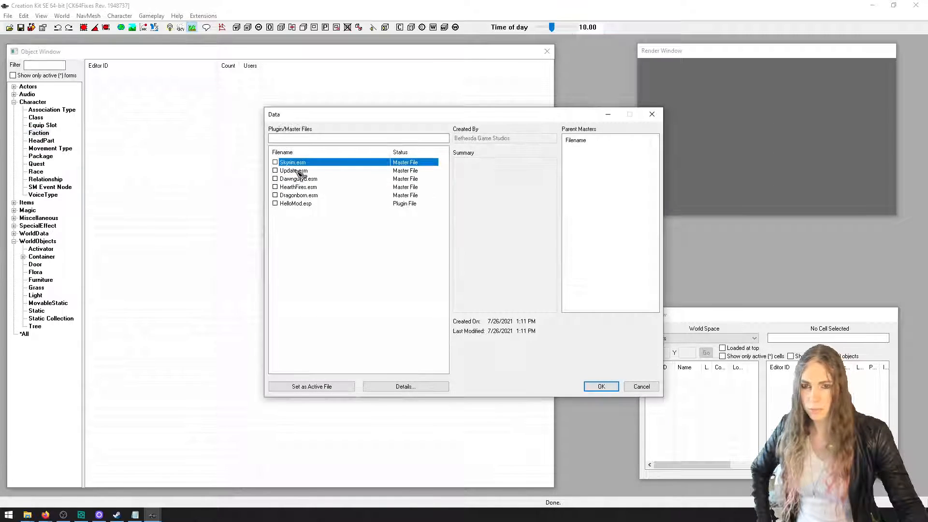
double_click(293, 163)
click(601, 386)
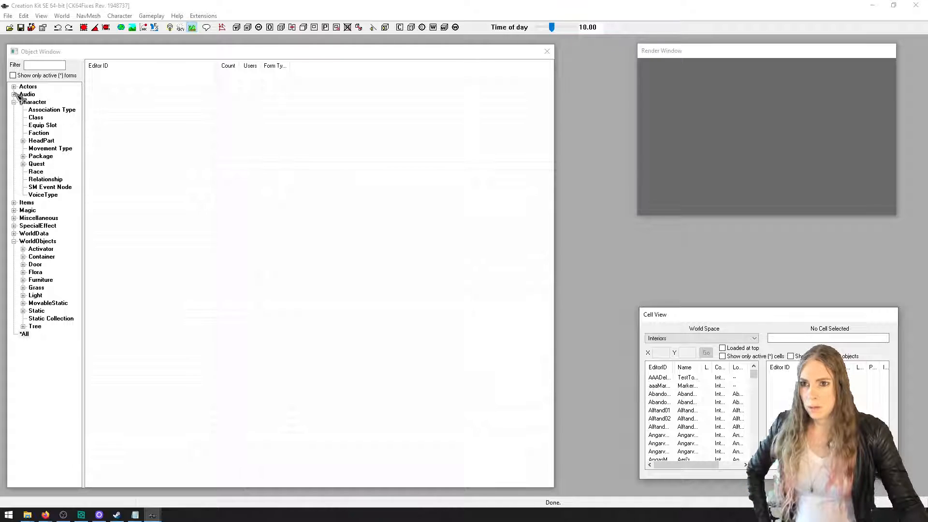
Create a new actor with the ID FooActor, the name Ms Foo and the short name Foo
click(14, 86)
click(35, 95)
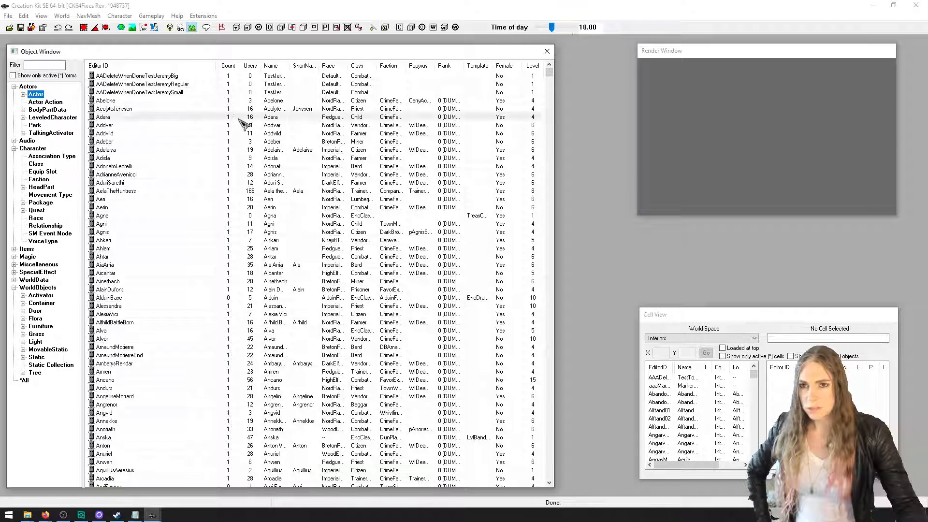
right_click(241, 120)
click(265, 129)
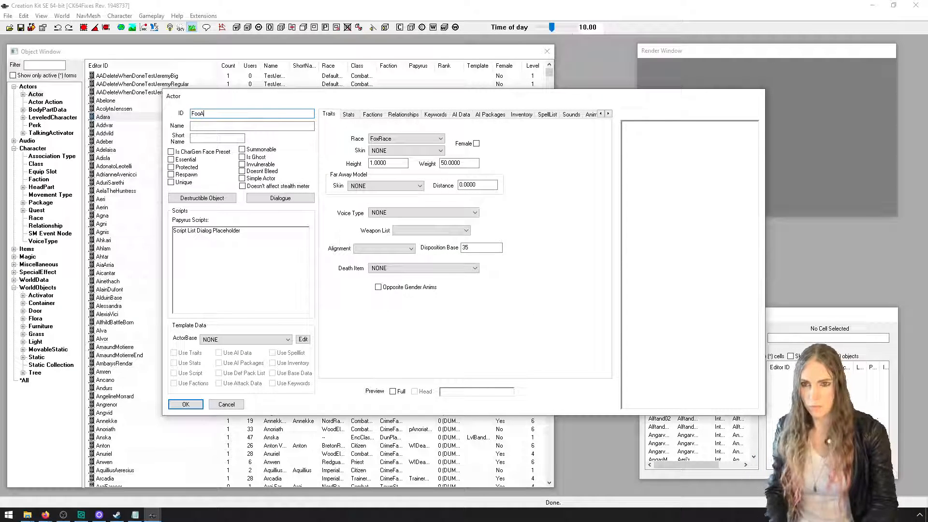
text(FooActor)
click(258, 126)
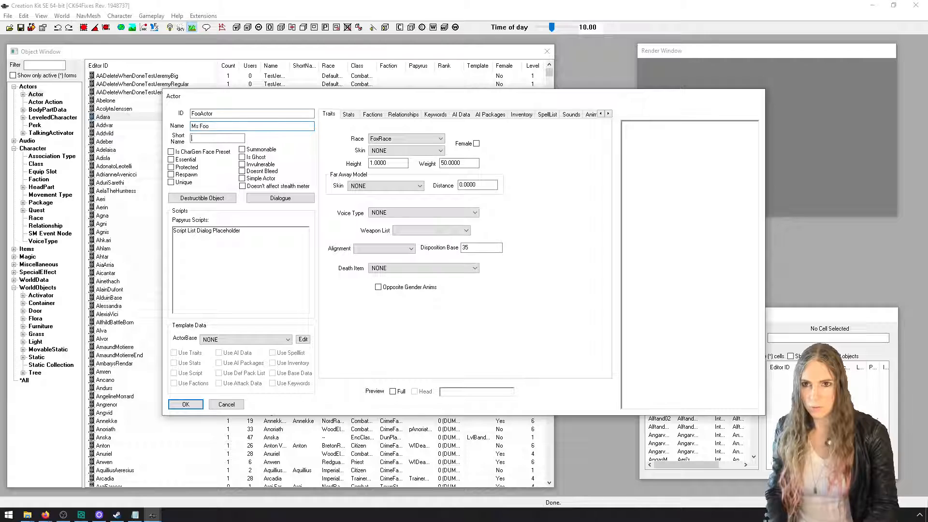
text(Foo)
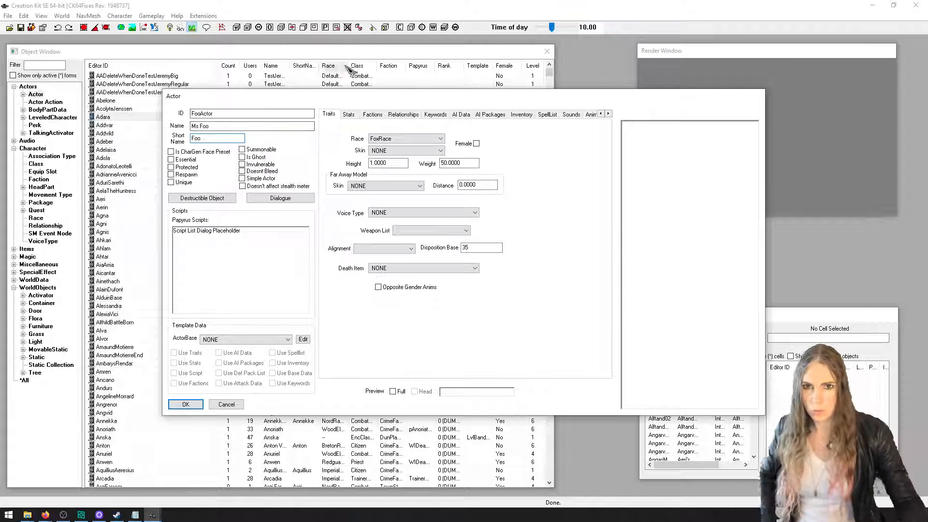
Set the actor's race to NordRace and make the actor female
click(413, 139)
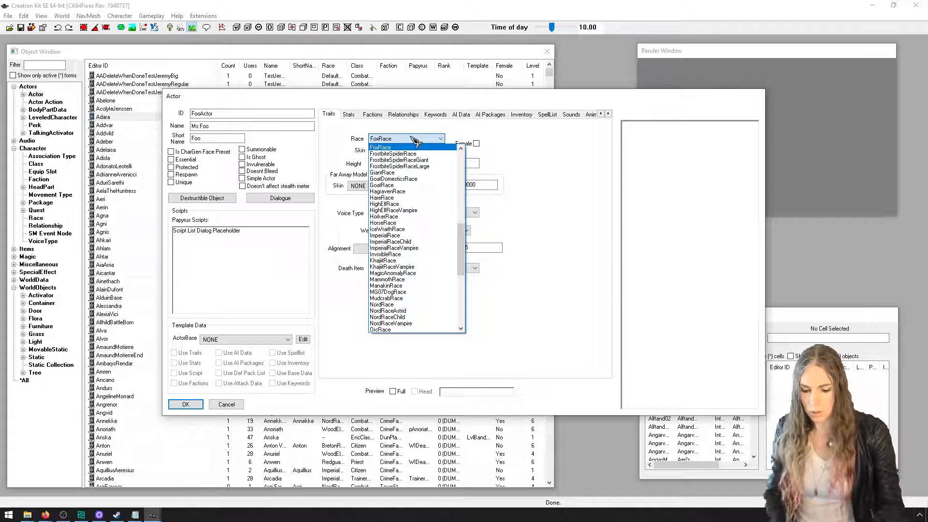
text(ar)
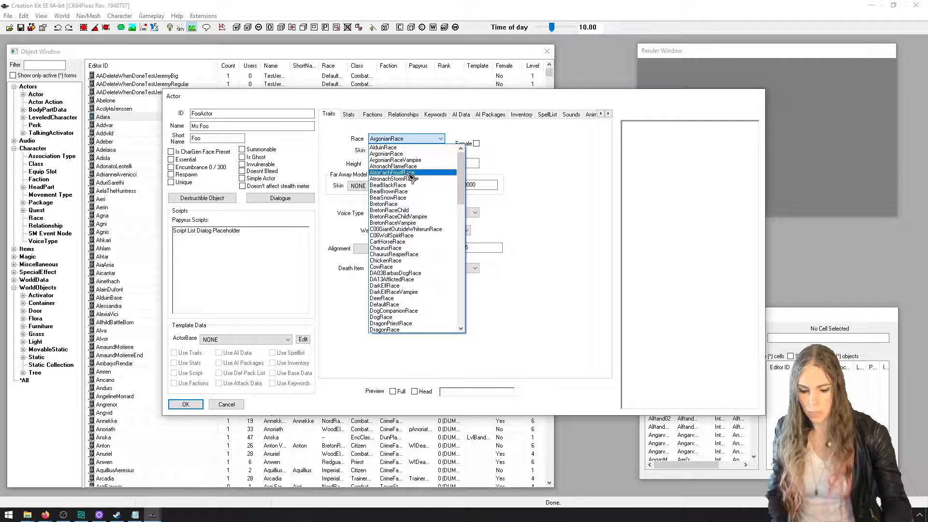
click(405, 140)
click(405, 141)
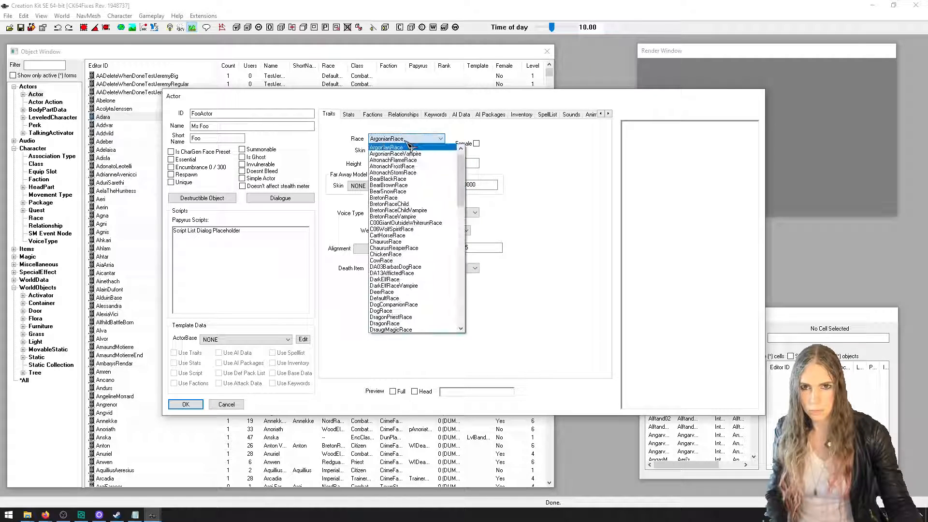
text(n)
click(405, 141)
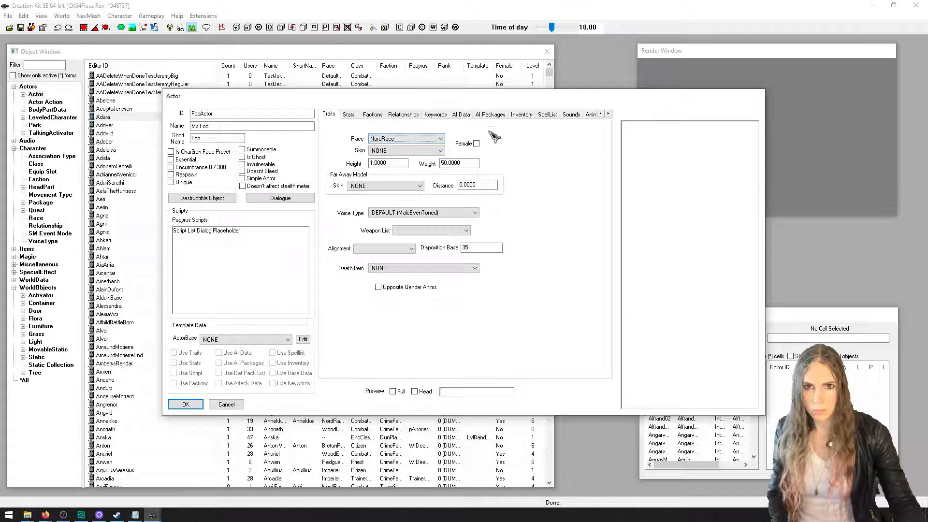
click(476, 143)
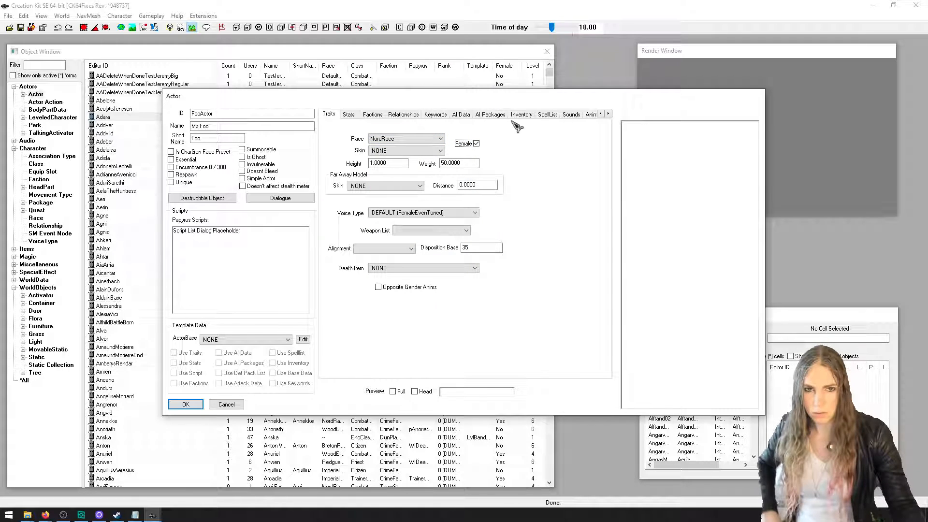
Give the actor the default outfit ArmorEbonyAllOutfit, preview the full body and save the actor
click(546, 114)
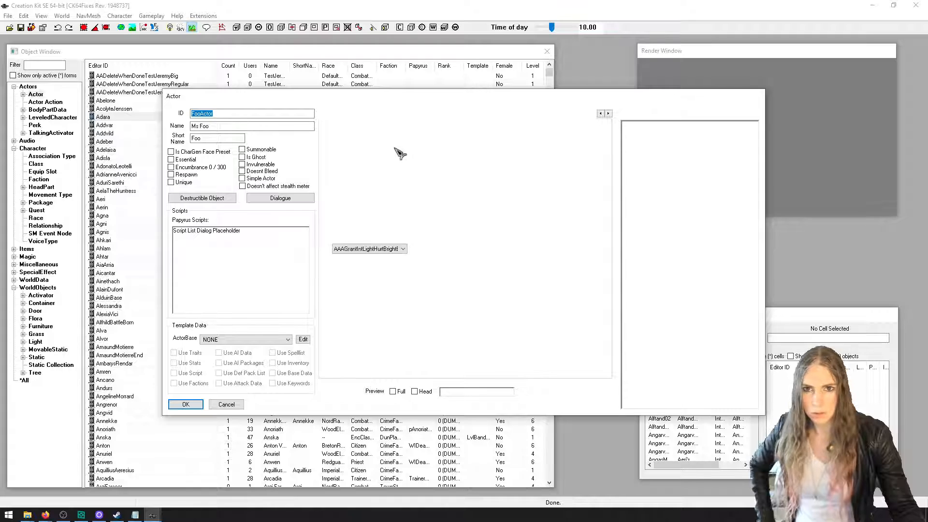
click(398, 134)
click(401, 252)
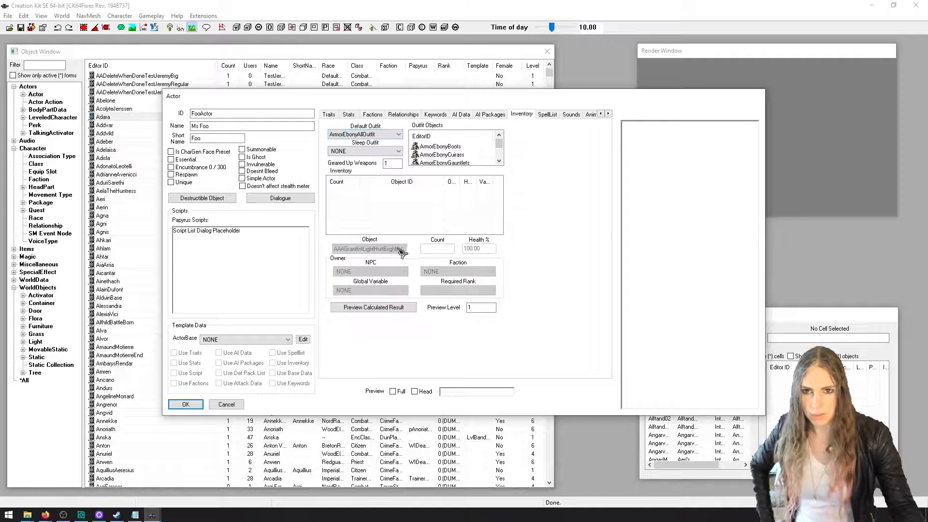
click(393, 392)
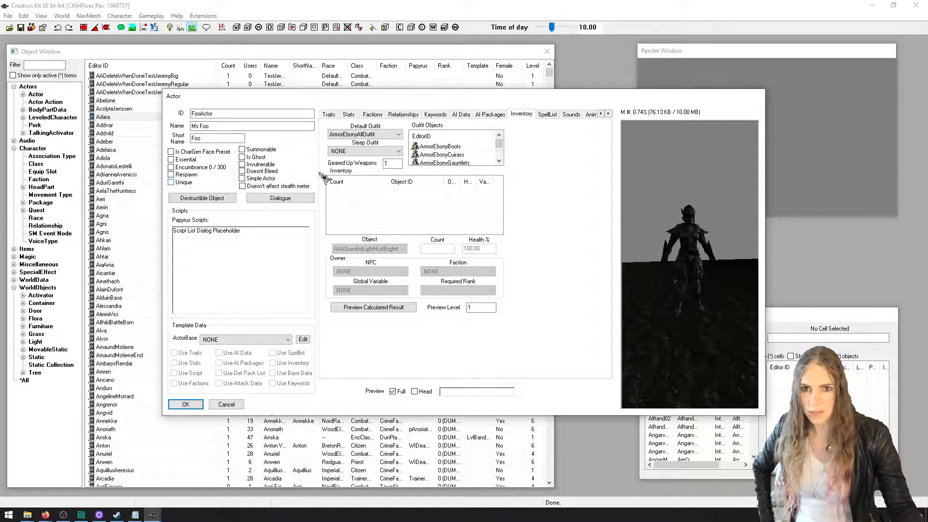
click(186, 404)
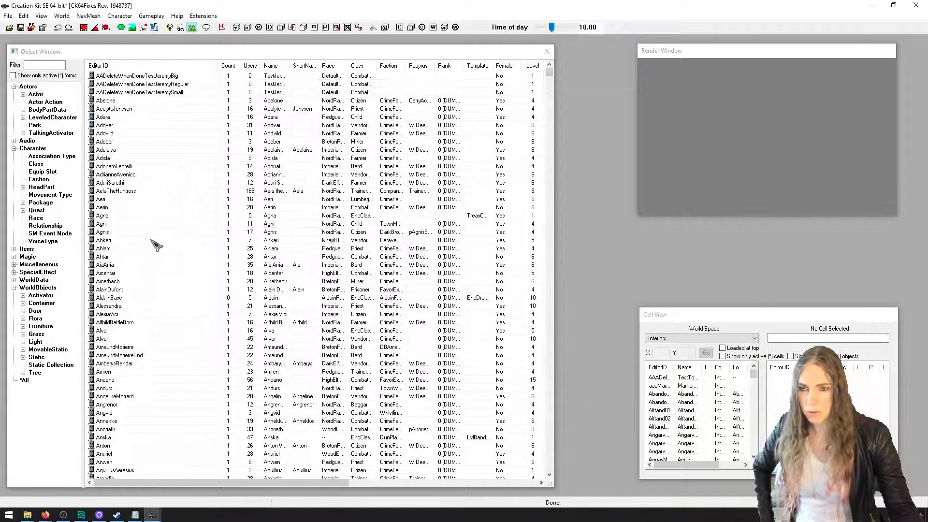
Create a new voice type with the ID FooVoice and the gender Female
click(43, 240)
right_click(315, 120)
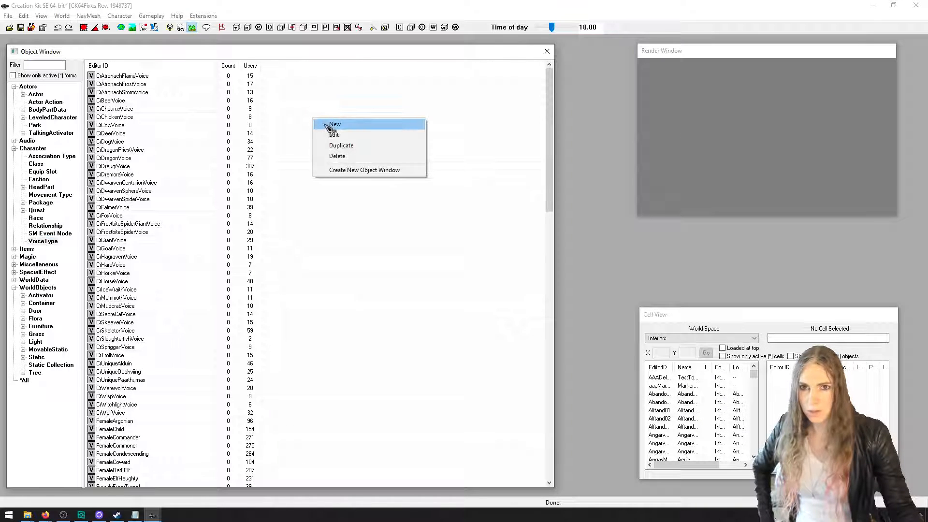
click(330, 126)
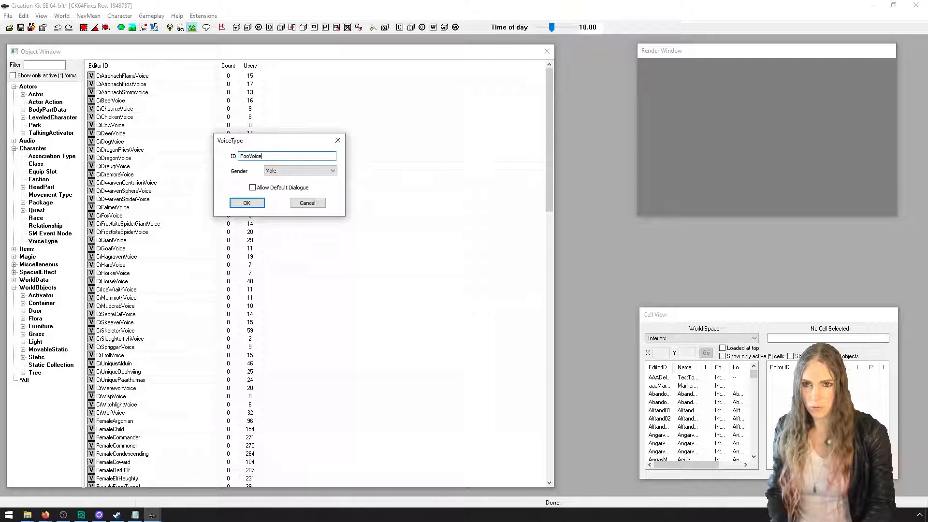
click(333, 170)
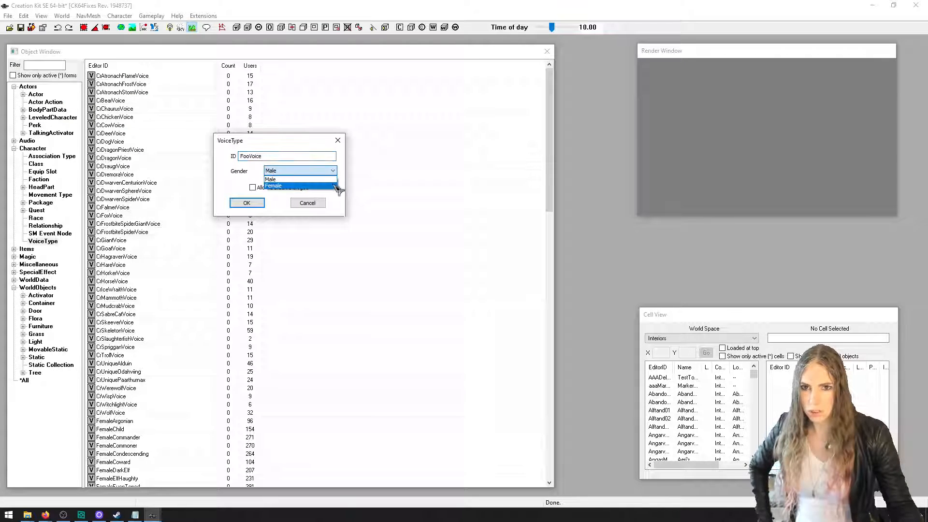
click(333, 186)
click(263, 202)
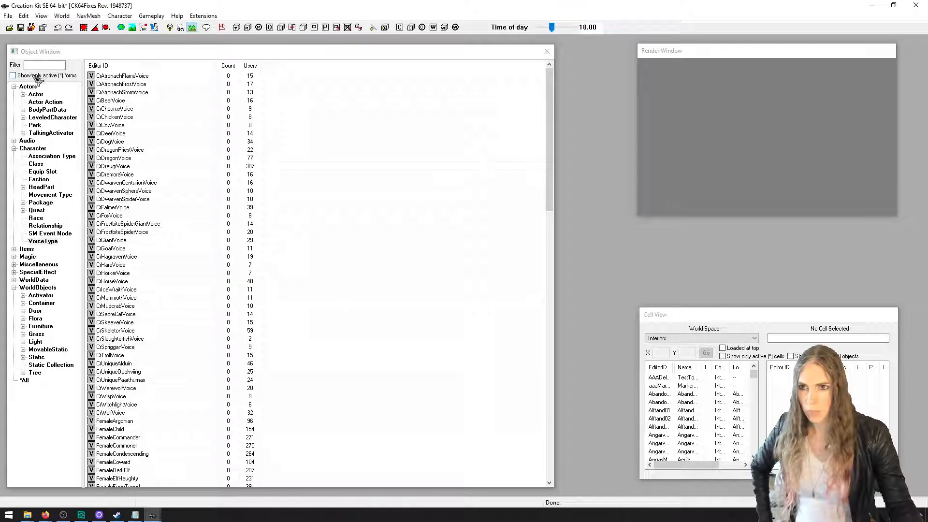
Find FooActor among all objects and rename the existing form to abcdActor instead of creating a new one
click(45, 63)
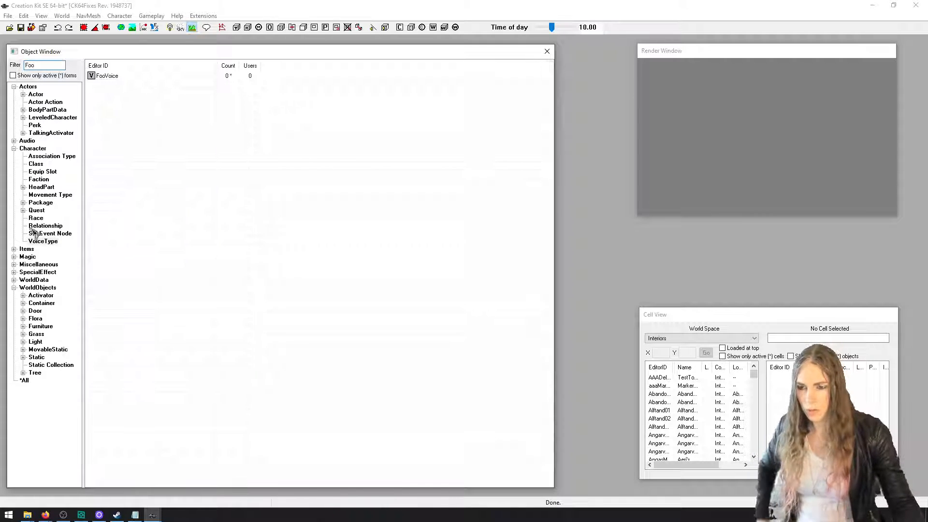
click(36, 380)
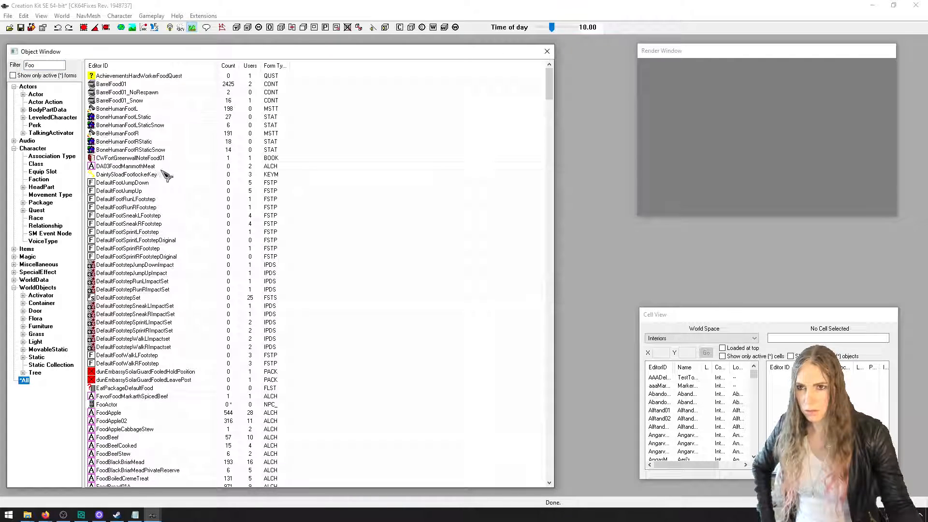
click(47, 64)
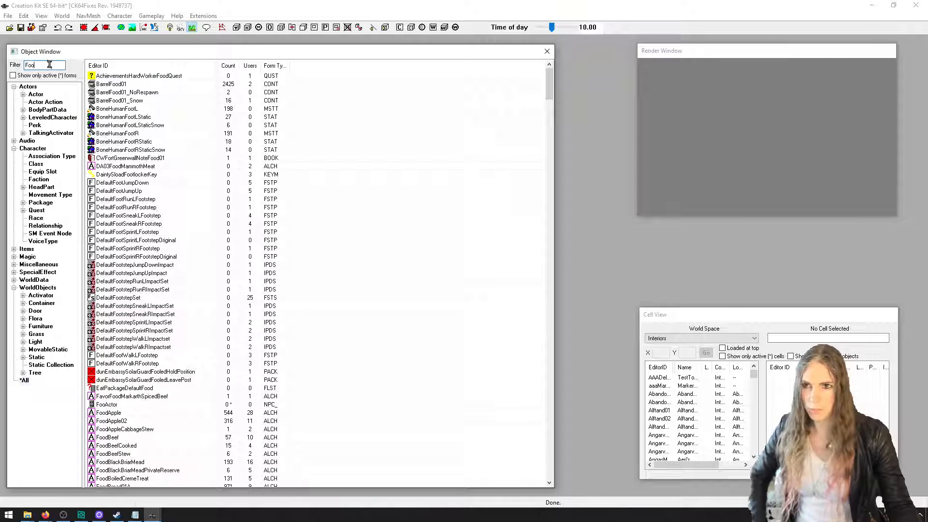
text(Ac)
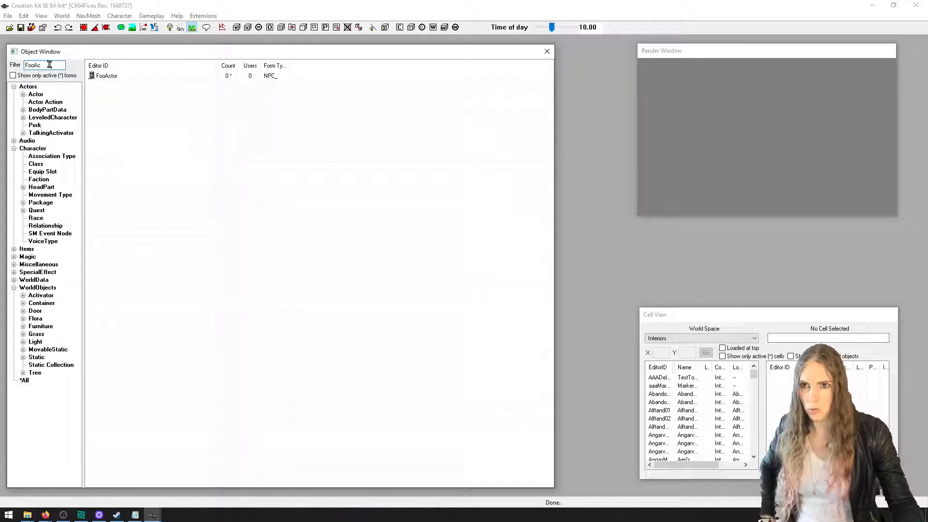
click(141, 78)
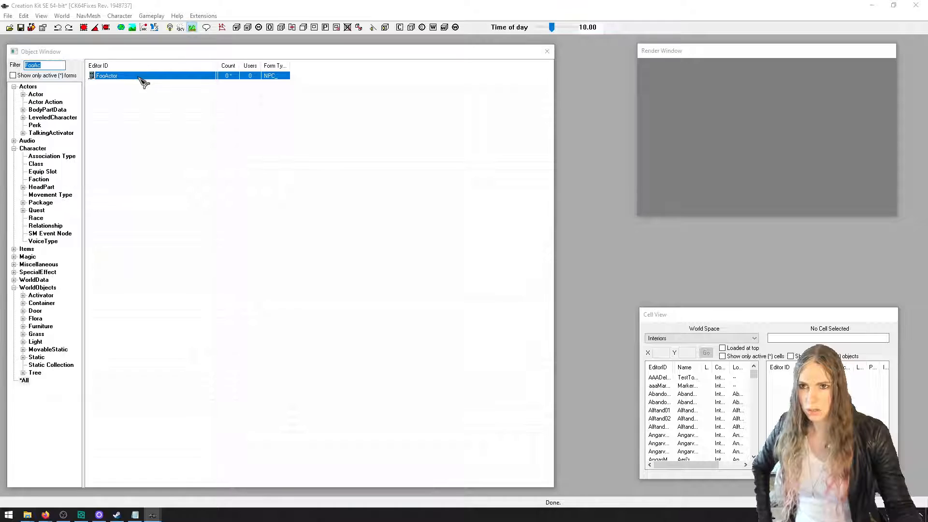
double_click(141, 77)
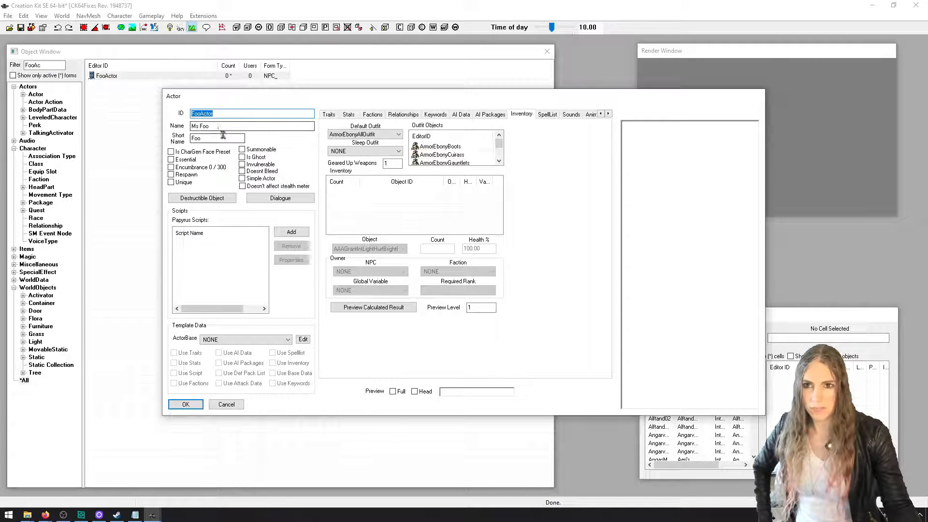
click(207, 114)
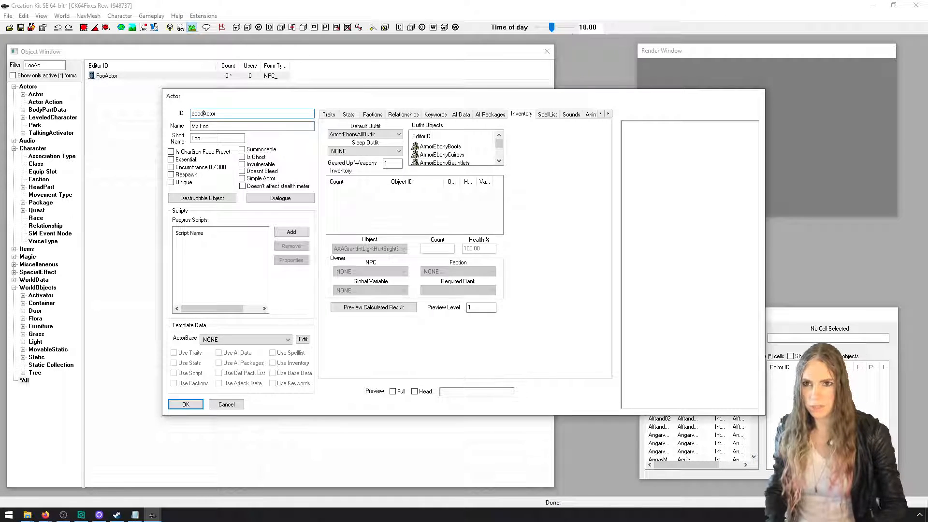
click(185, 404)
click(512, 297)
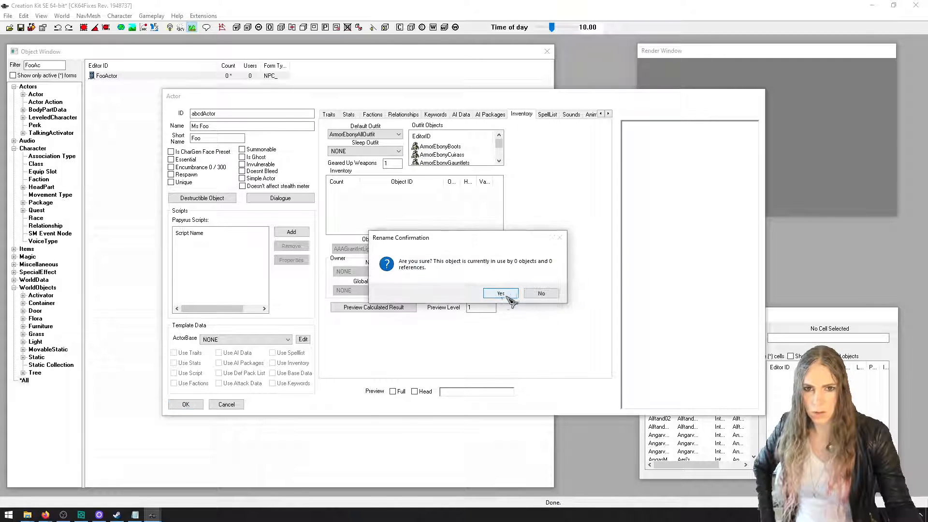
click(502, 295)
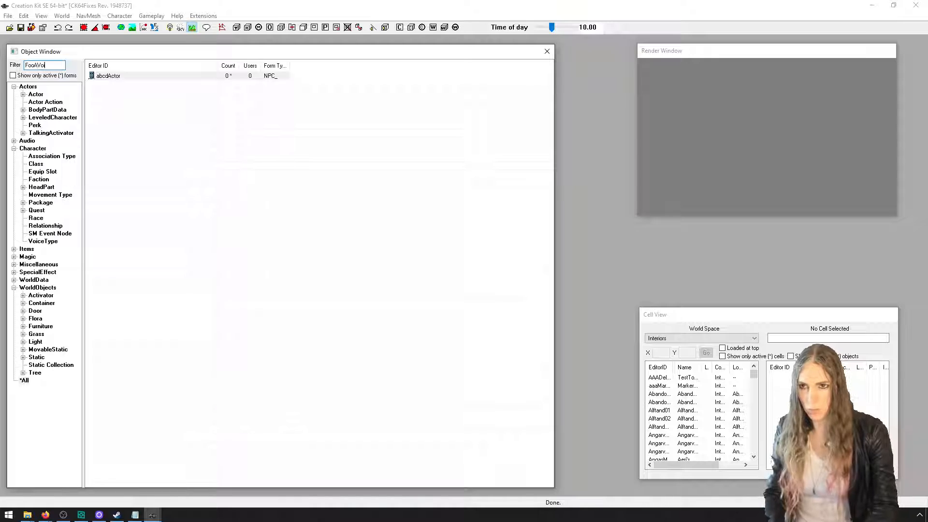
Find the FooVoice voice type and create a new form from it with the ID abcdVoice
text(FooAVoi)
click(24, 381)
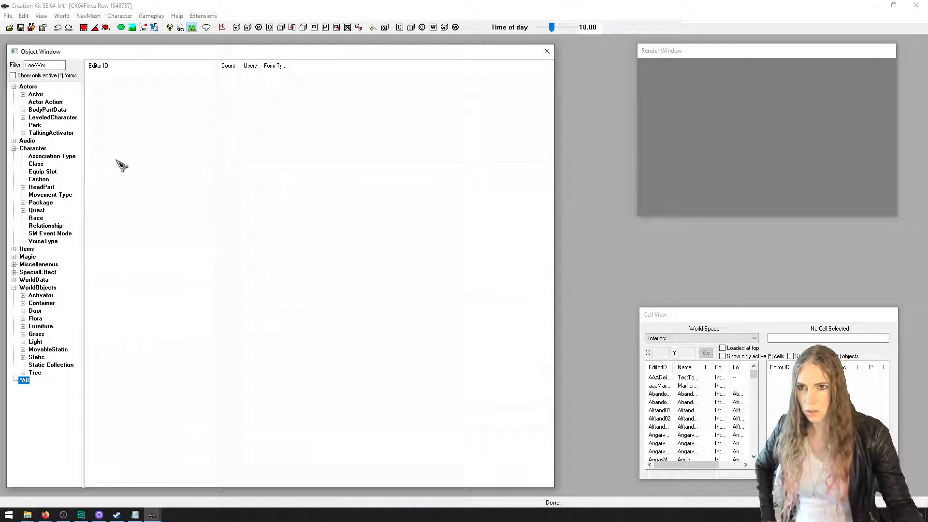
click(54, 241)
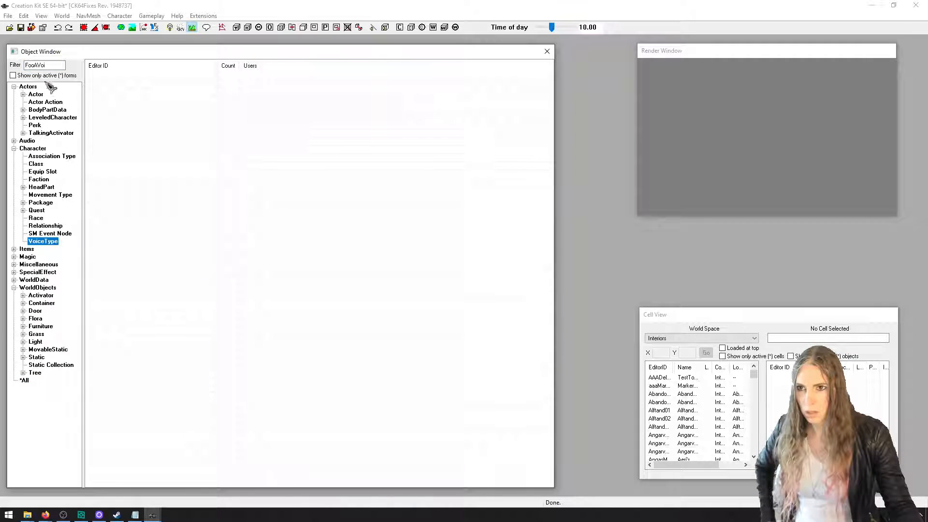
click(37, 66)
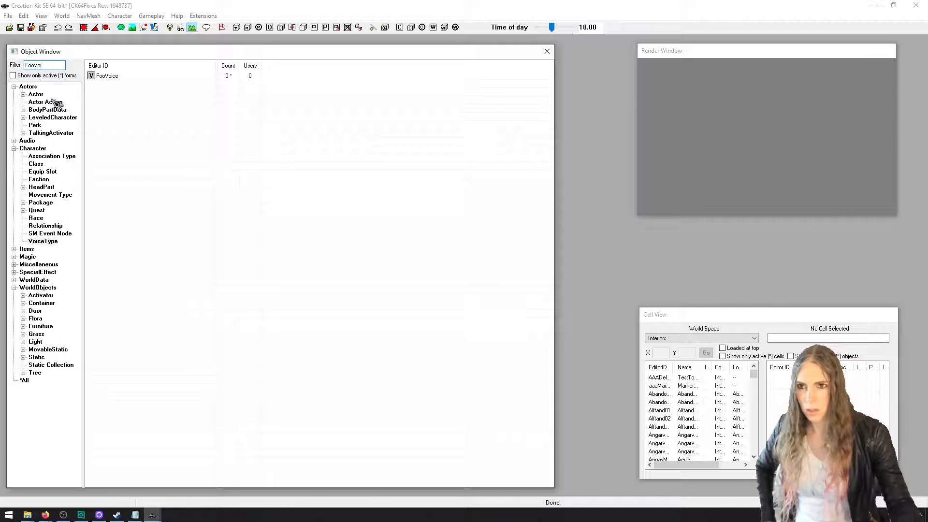
double_click(112, 76)
click(83, 44)
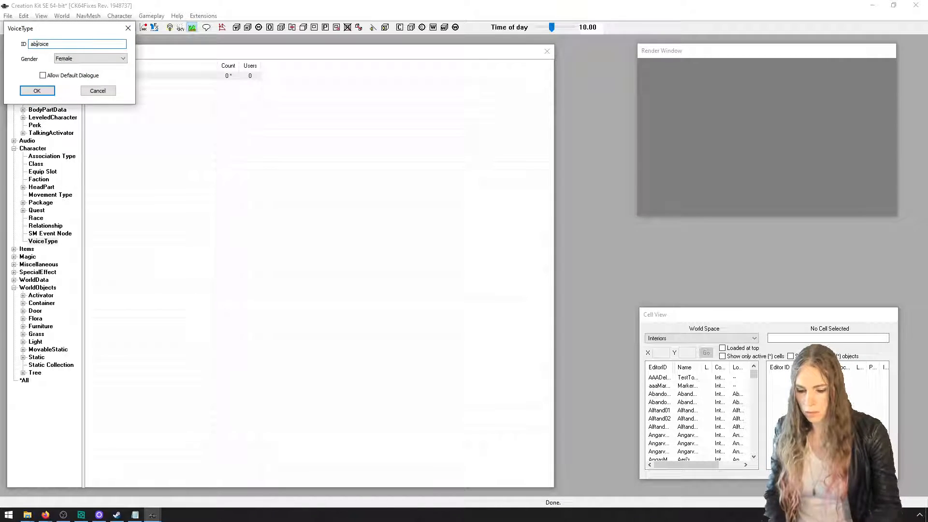
click(39, 91)
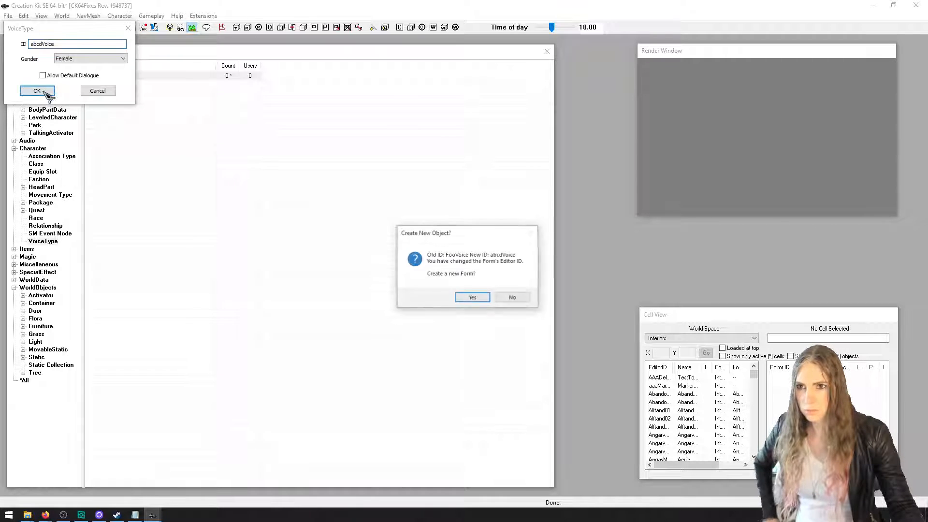
click(471, 298)
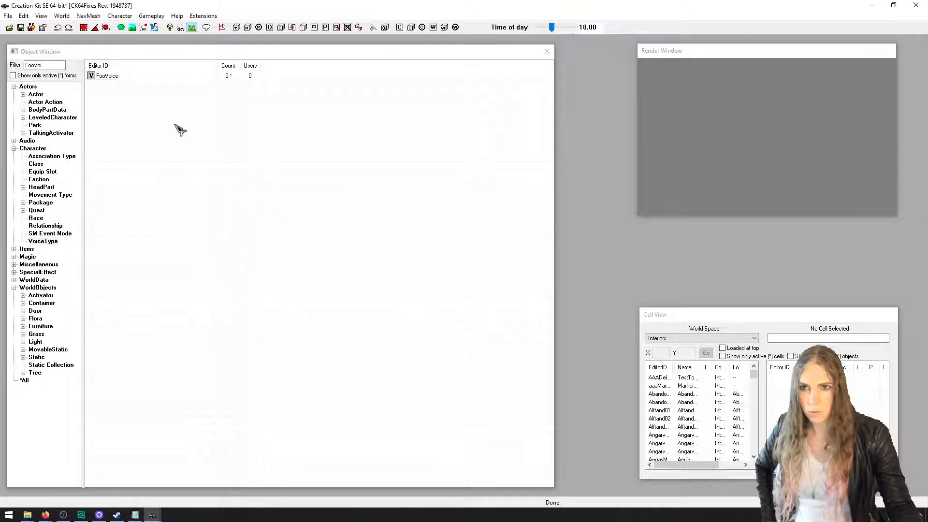
Filter the list of all objects by abcd
double_click(34, 65)
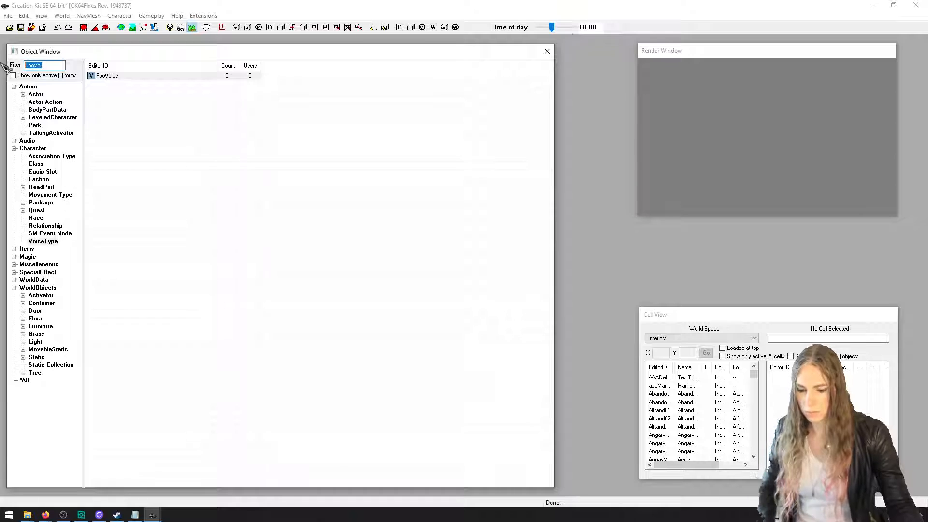
text(abcd)
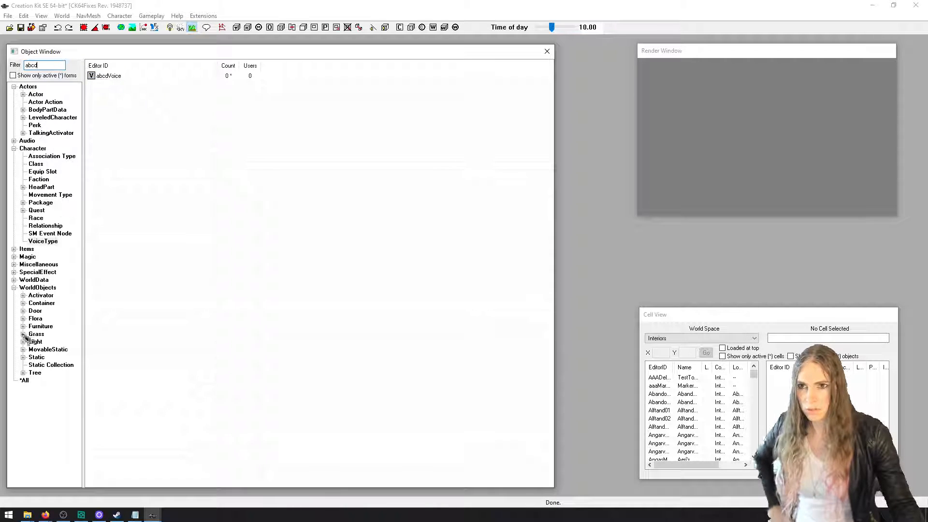
click(25, 380)
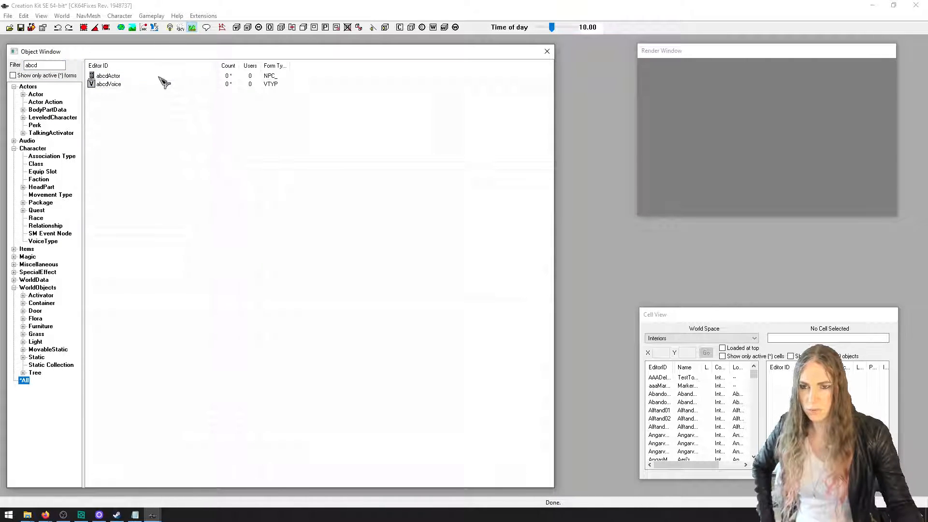
Set the voice type of abcdActor to abcdVoice in its traits and save the actor
click(141, 77)
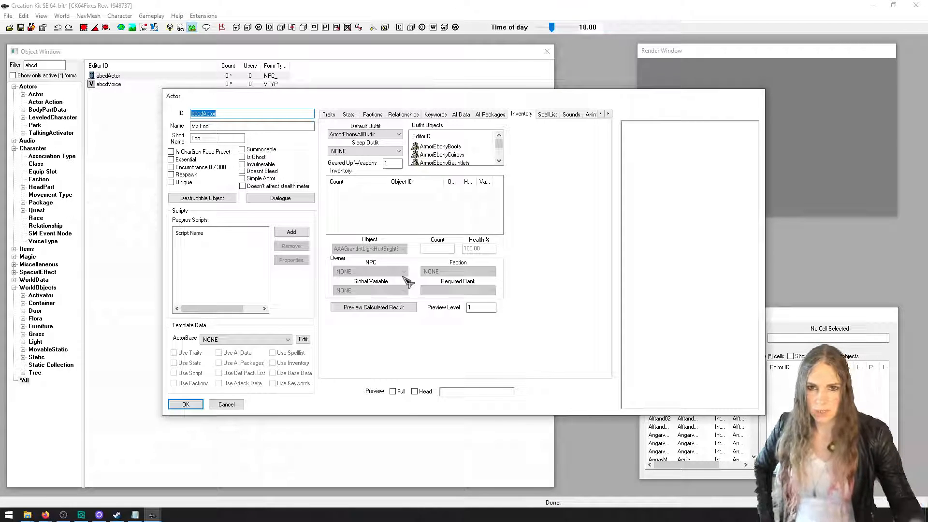
click(331, 114)
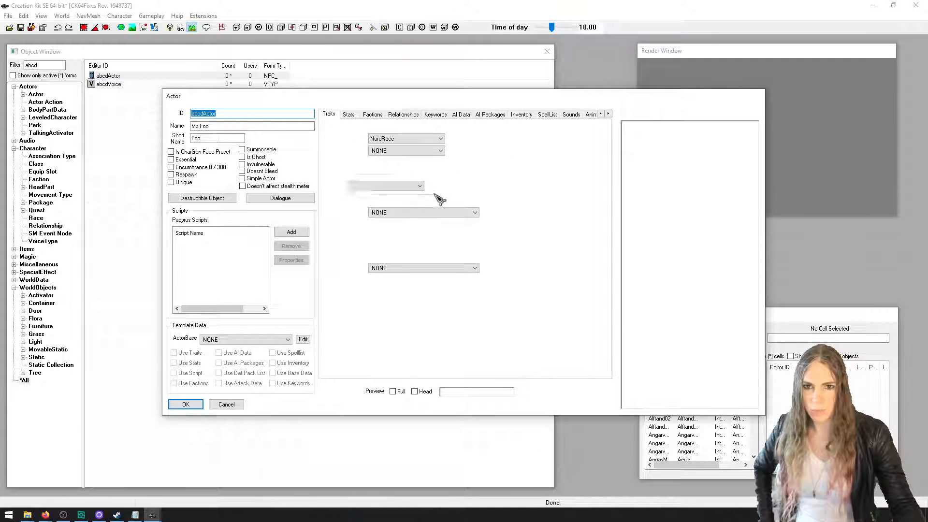
click(440, 213)
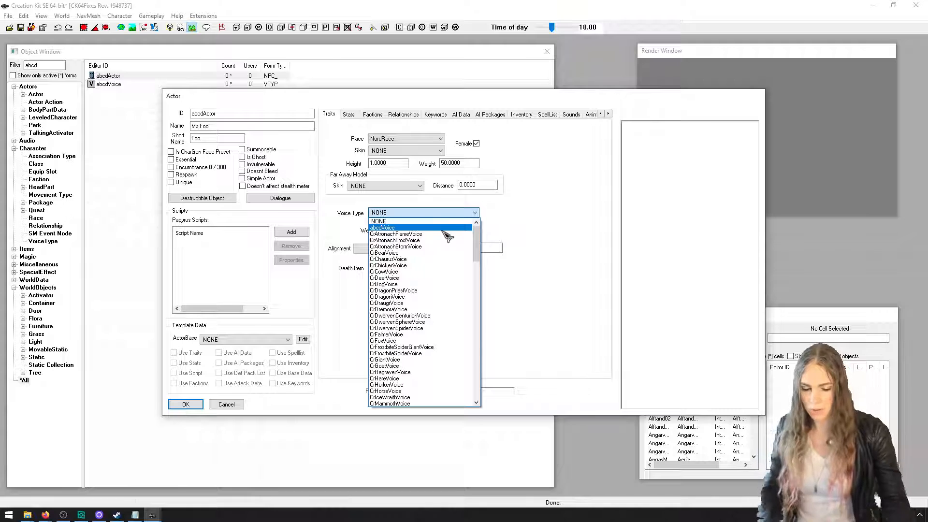
click(444, 230)
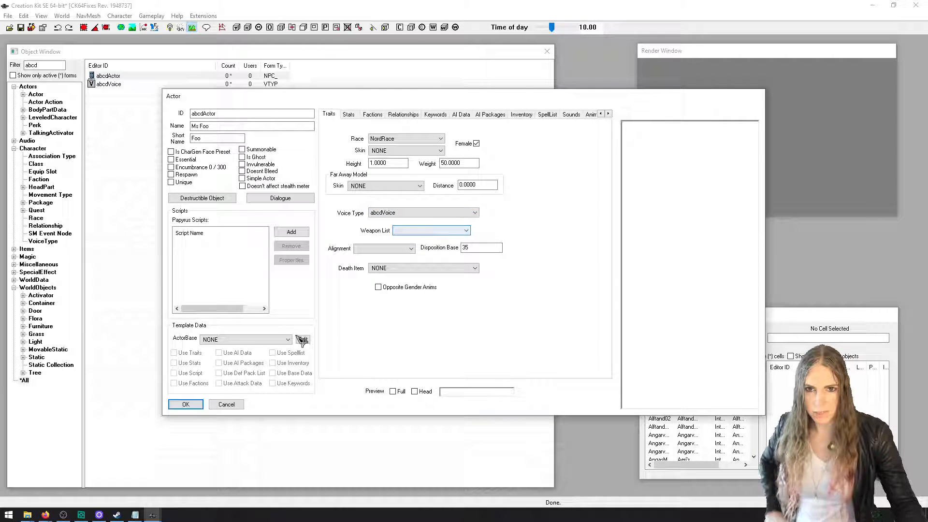
click(191, 405)
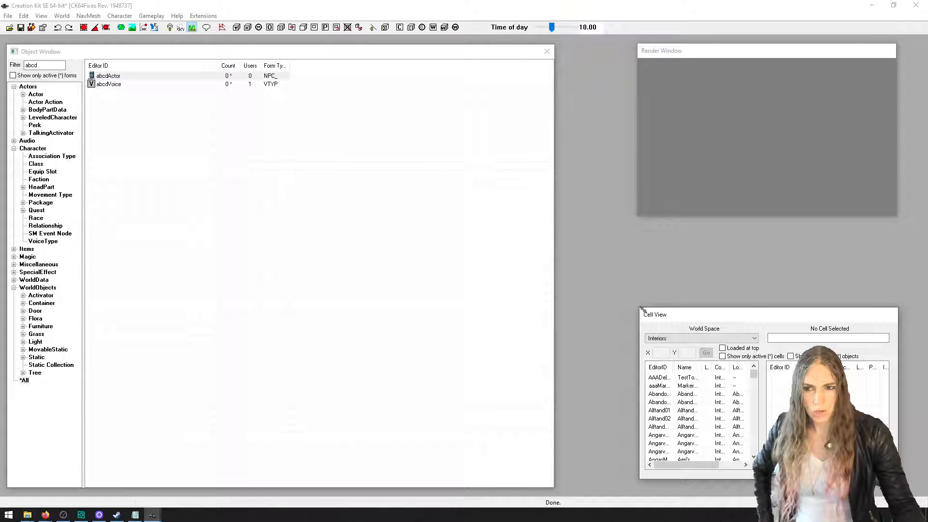
Create a new quest with the ID abcdQuest
drag(669, 317, 658, 302)
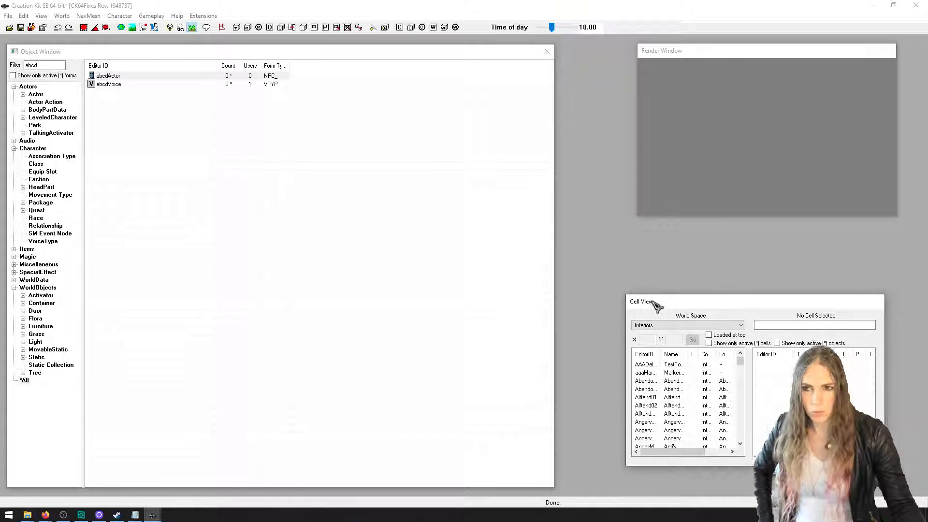
click(43, 212)
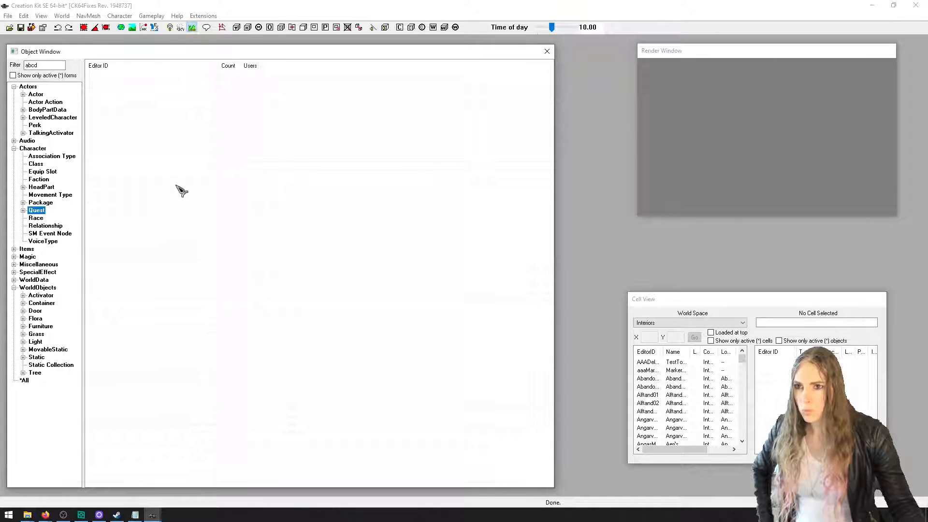
right_click(182, 191)
click(193, 190)
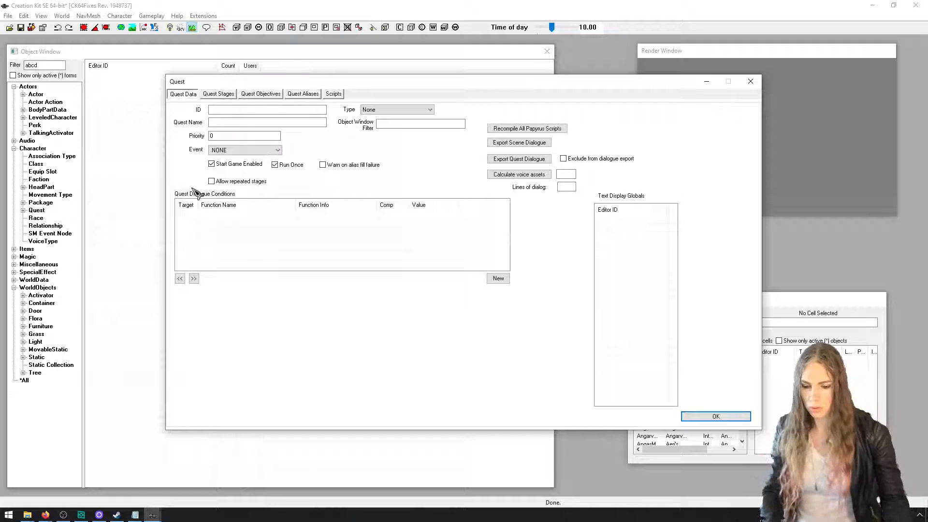
click(279, 109)
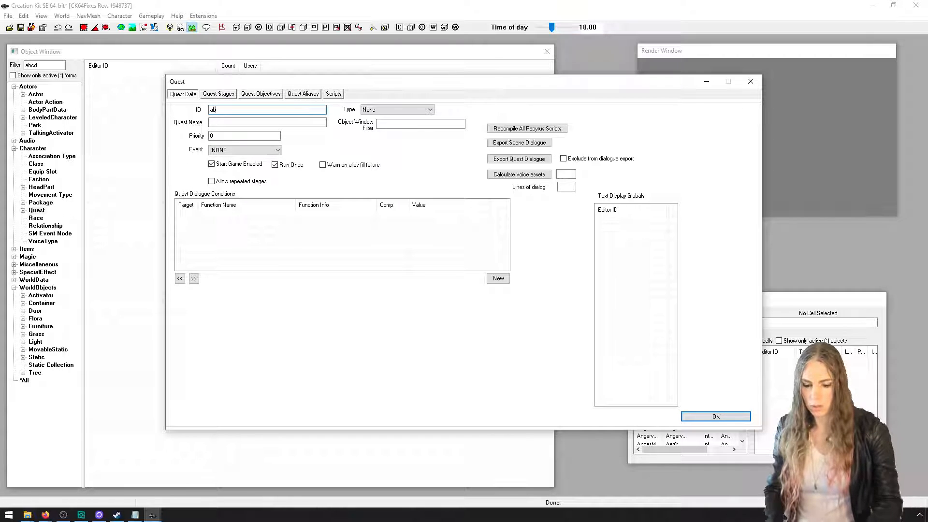
text(abcdQuest)
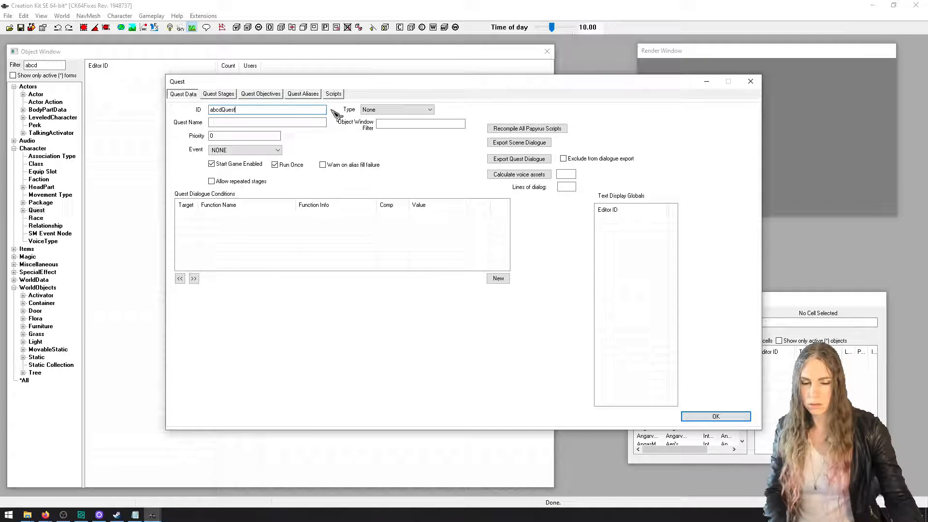
click(710, 415)
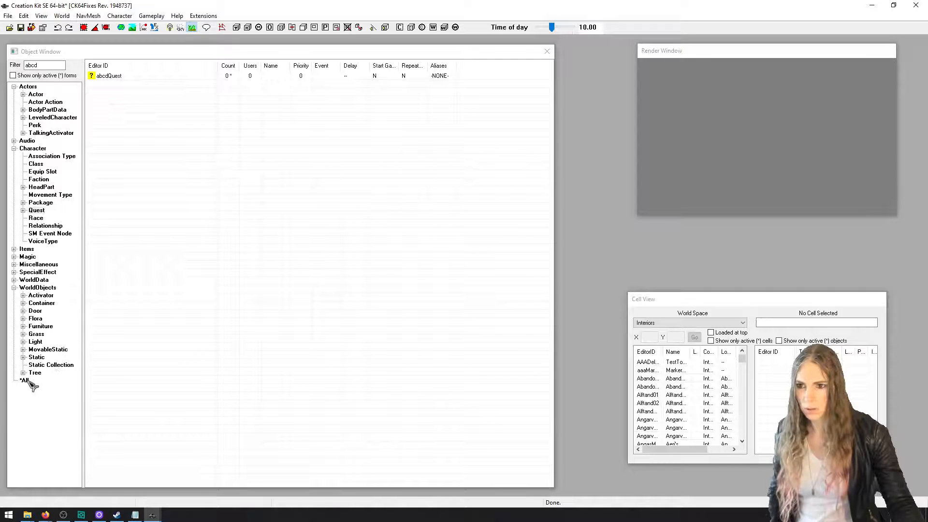
Reopen abcdQuest from the list of all objects and display its quest data
click(26, 381)
double_click(155, 84)
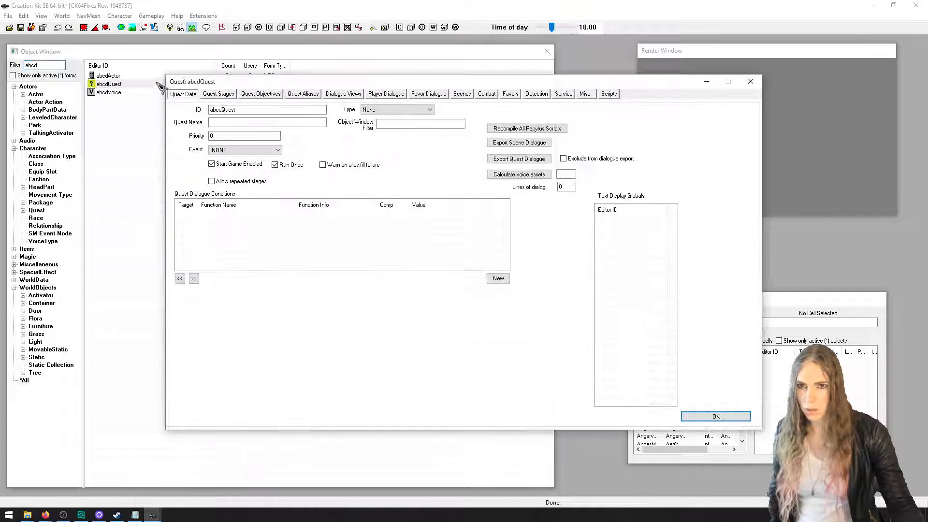
click(343, 95)
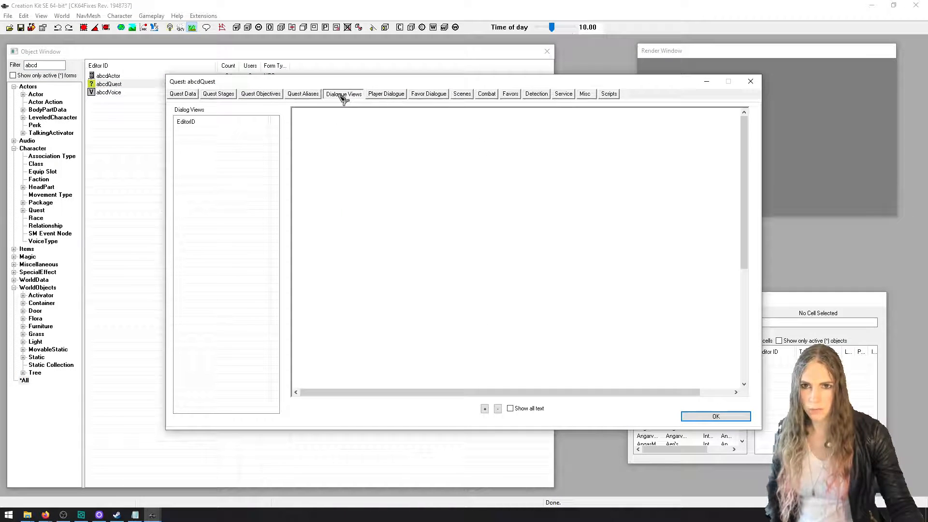
click(184, 95)
Add a quest dialogue condition to abcdQuest using GetIsID with the actor abcdActor, equal to 1
right_click(281, 244)
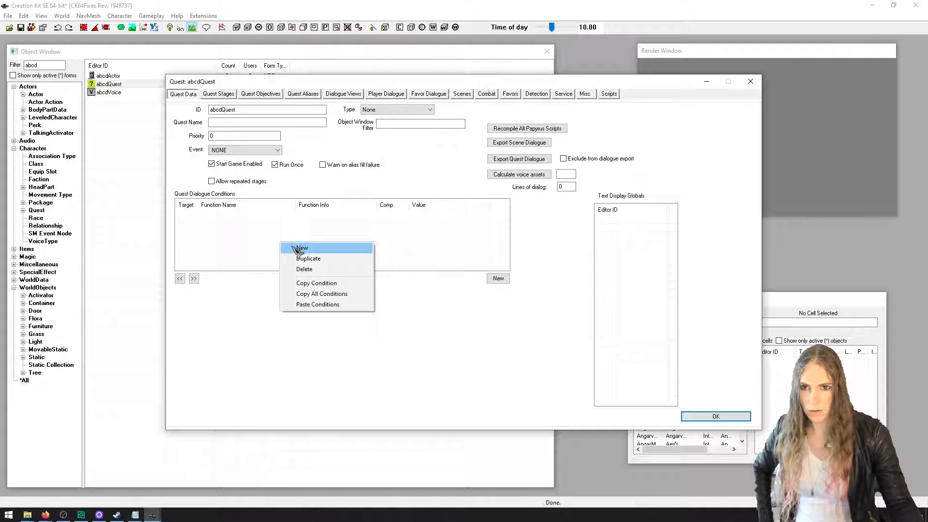
click(300, 248)
click(549, 274)
right_click(362, 240)
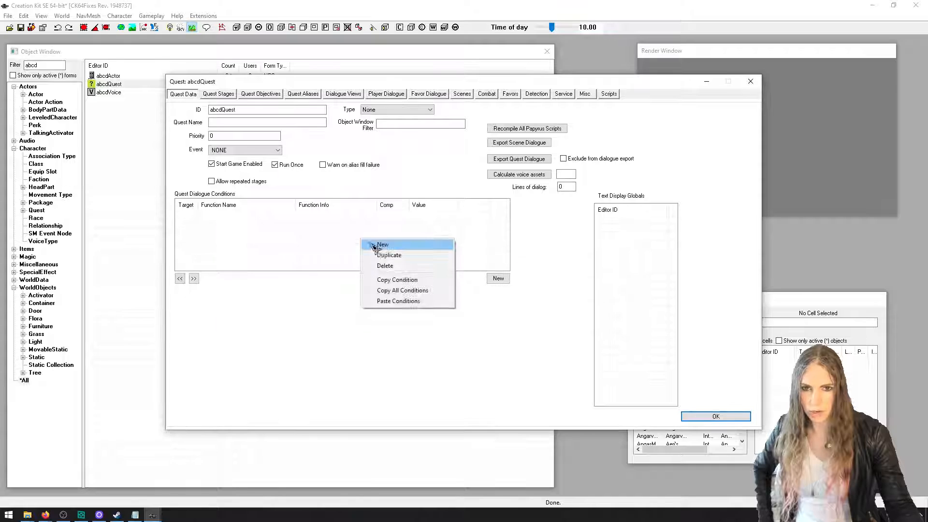
click(375, 245)
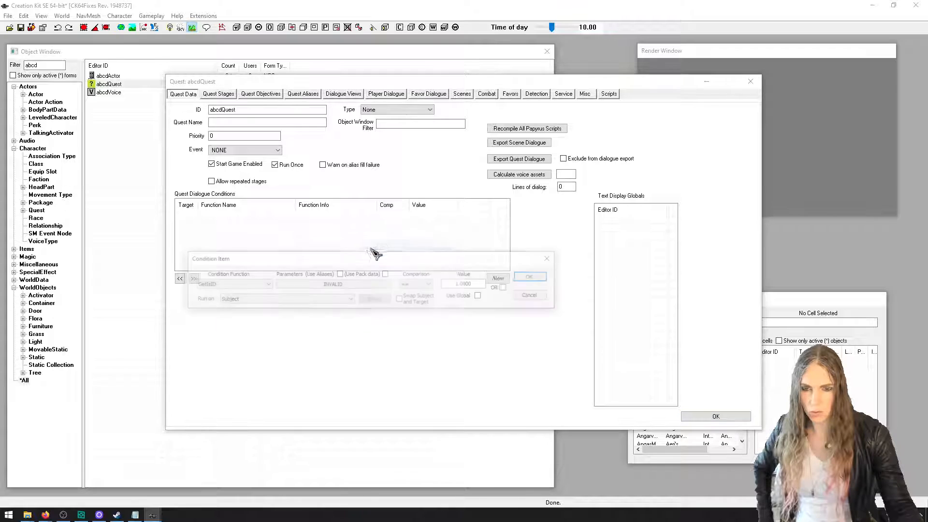
click(338, 285)
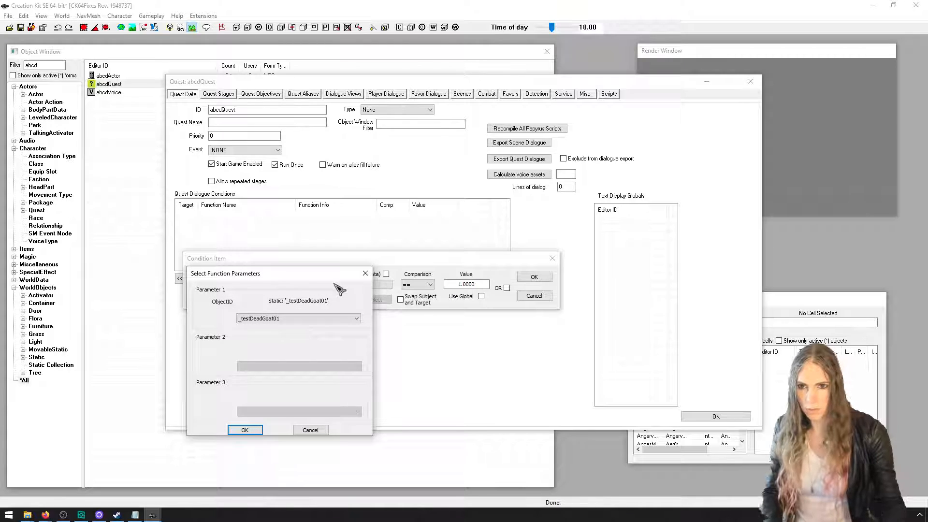
click(334, 318)
text(abcdActor)
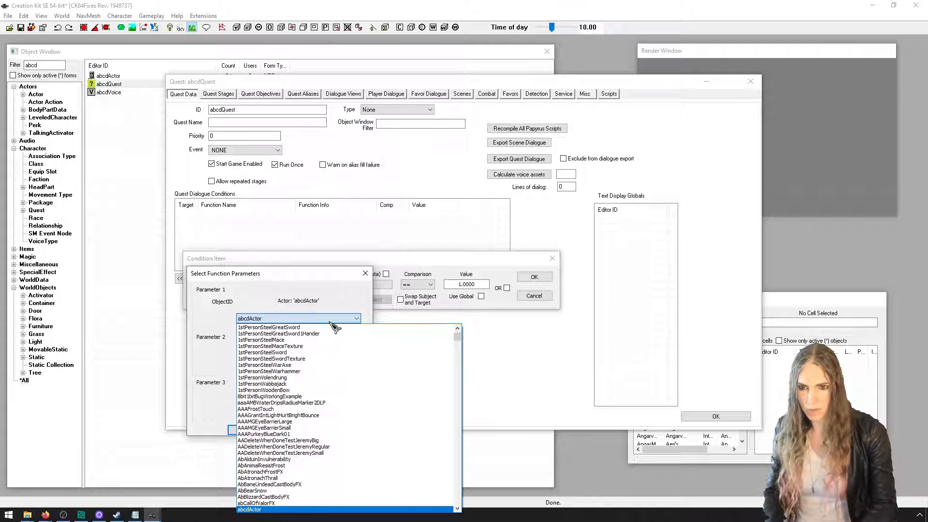
click(270, 509)
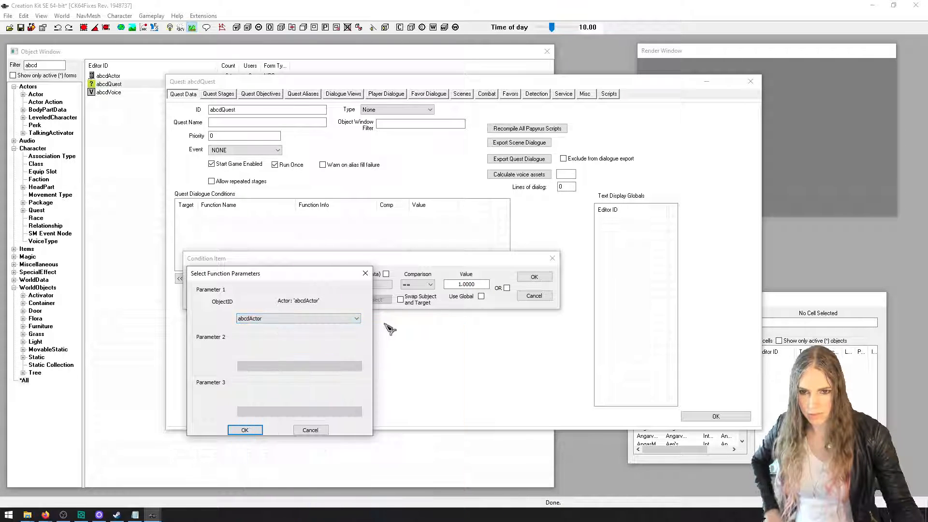
click(245, 430)
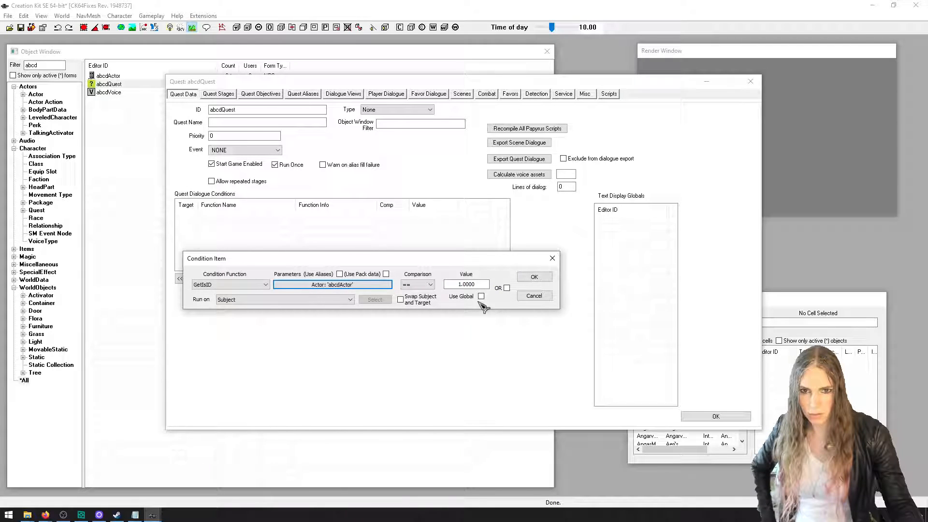
click(543, 276)
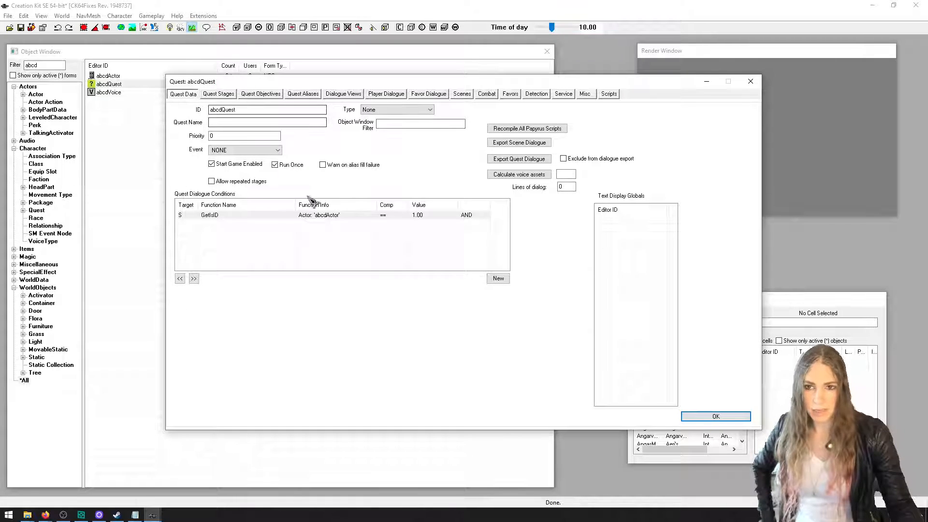
Create a new dialogue view in abcdQuest with the ID abcdQuestDV1
click(355, 94)
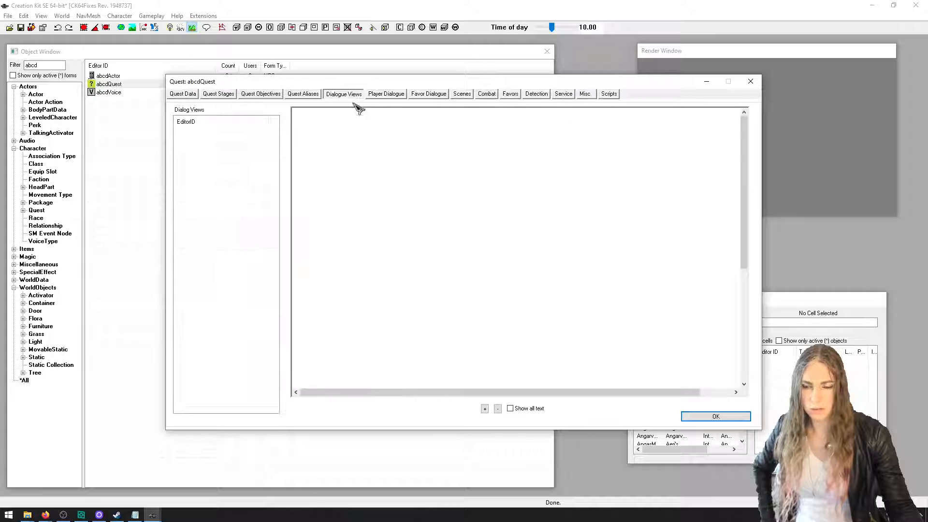
right_click(248, 150)
click(254, 151)
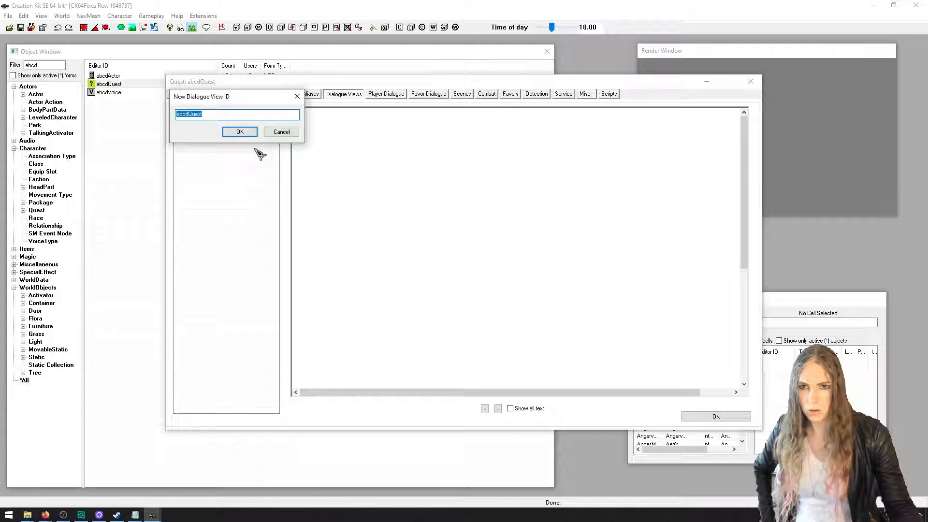
click(231, 116)
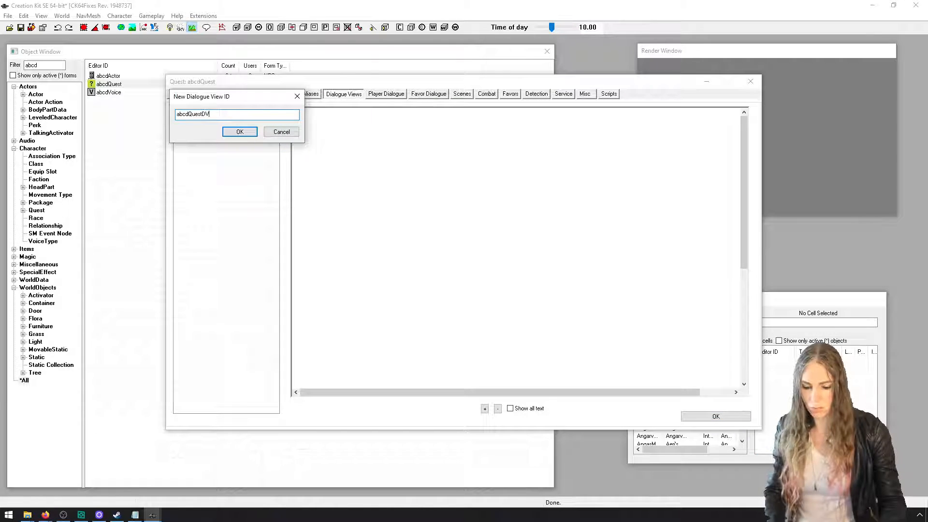
click(240, 131)
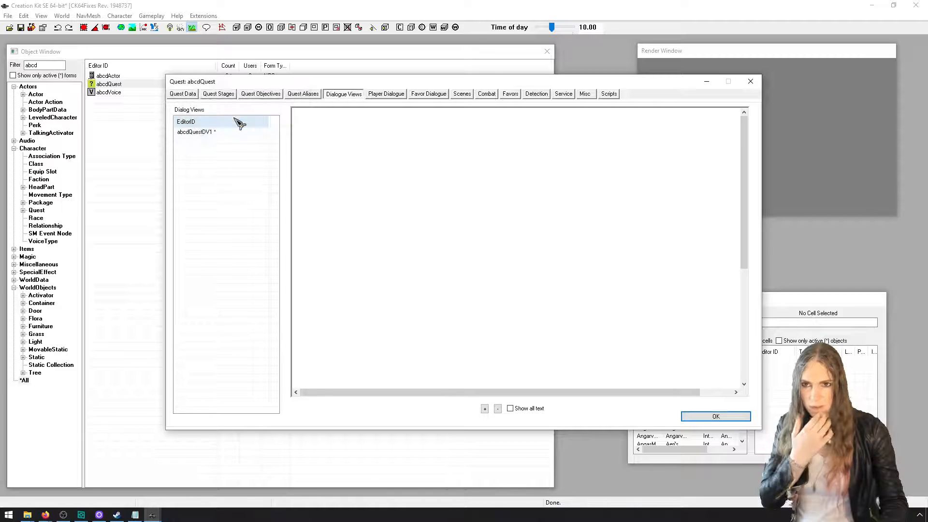
Add the branch abcdQuestBranch1 with starting topic abcdQuestBranch1Topic to the abcdQuestDV1 view and save the quest
click(239, 131)
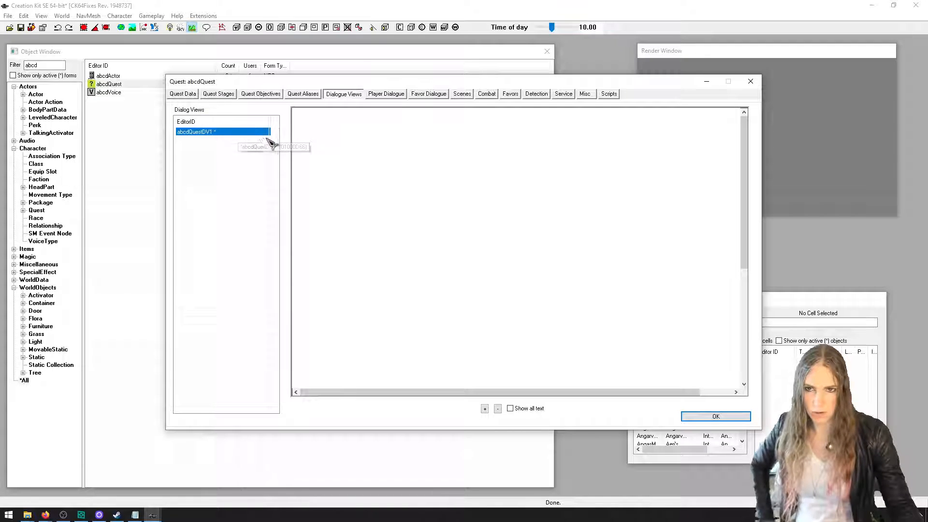
right_click(327, 151)
click(343, 155)
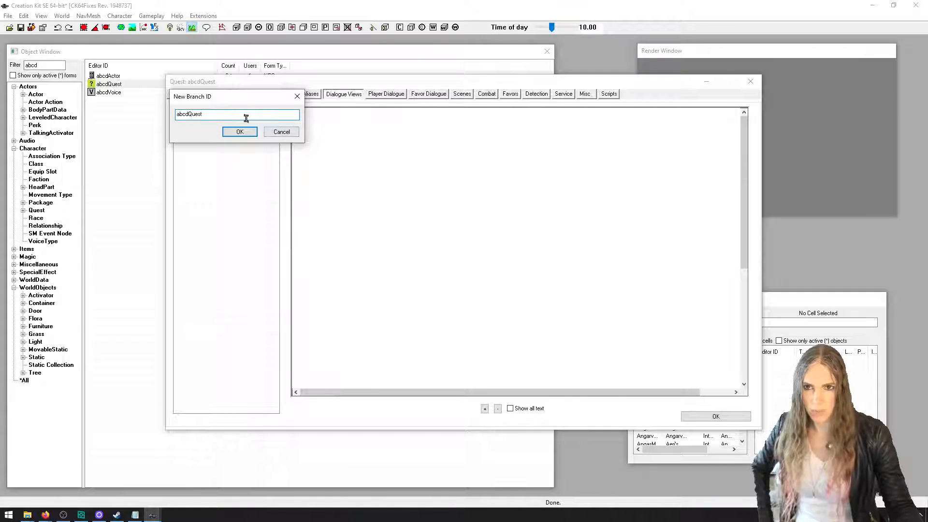
key(Return)
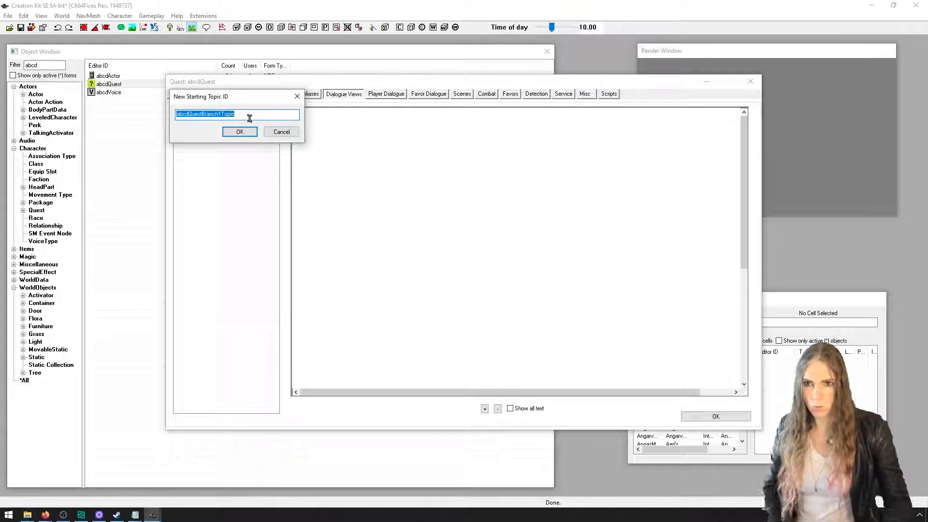
click(239, 132)
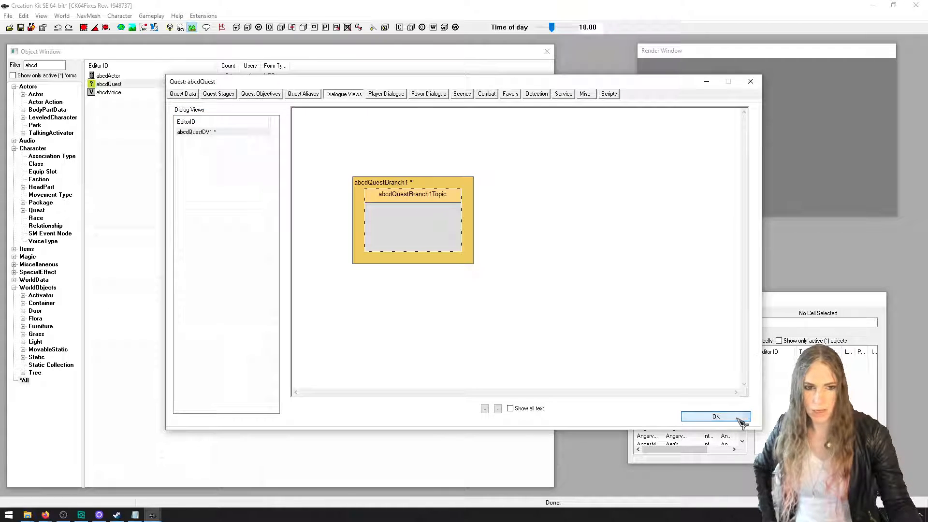
click(715, 416)
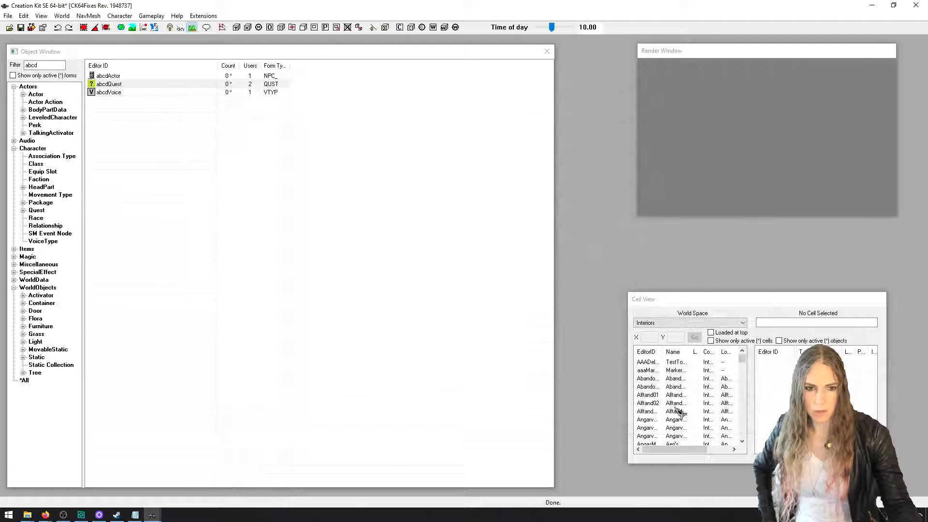
Save the plugin in the Data folder under the file name abcdMod
click(22, 27)
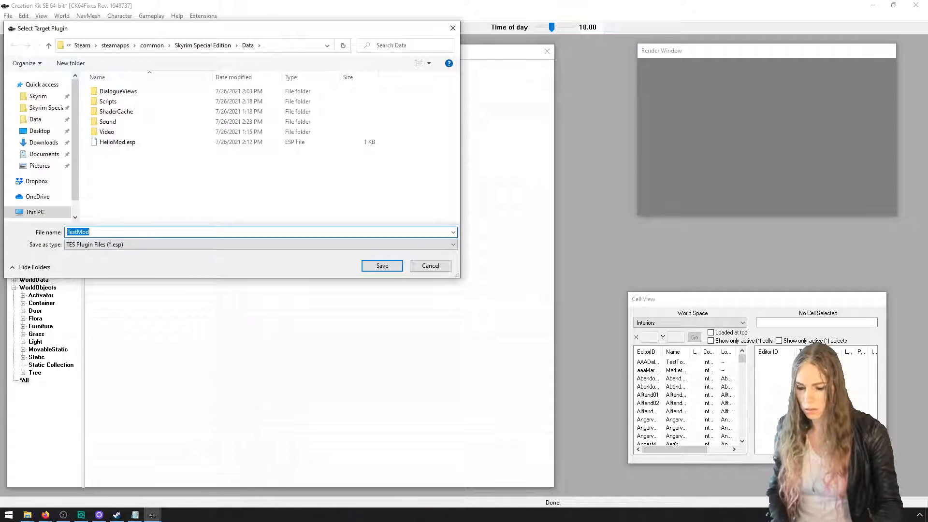
text(abcdMod)
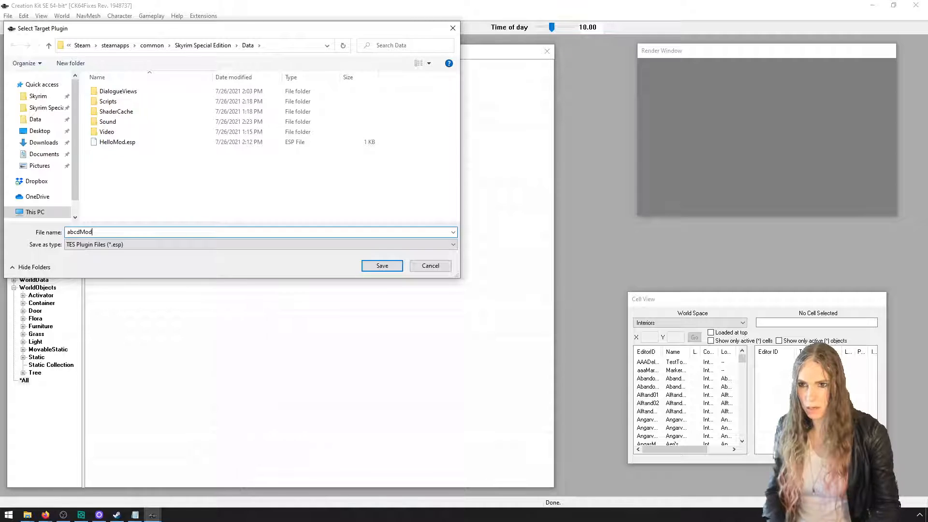
key(Return)
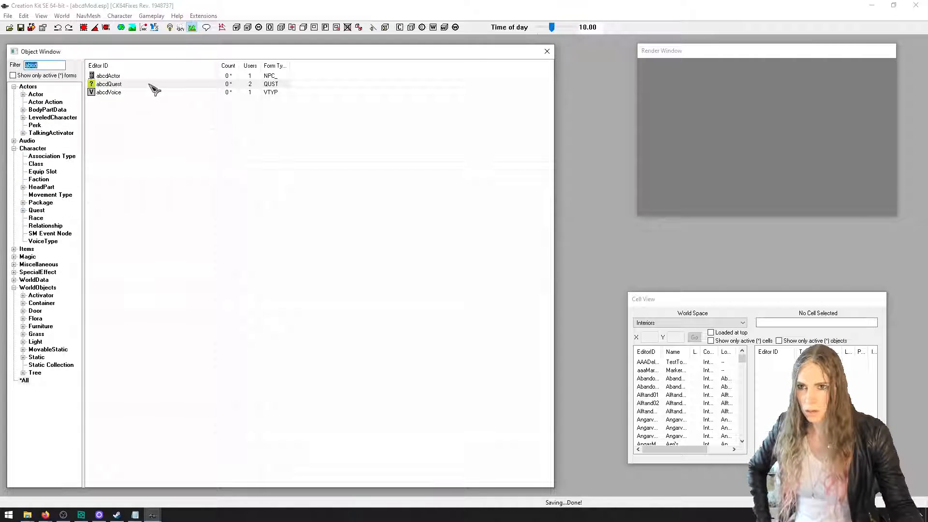
Set the topic text of abcdQuestBranch1Topic in the abcdQuestDV1 dialogue view to "How are you doing today?"
double_click(151, 85)
click(265, 134)
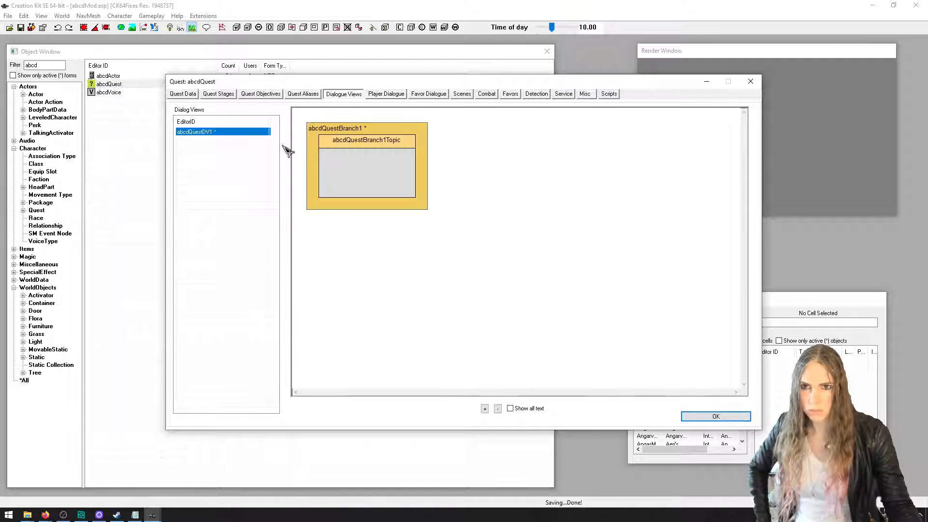
double_click(358, 141)
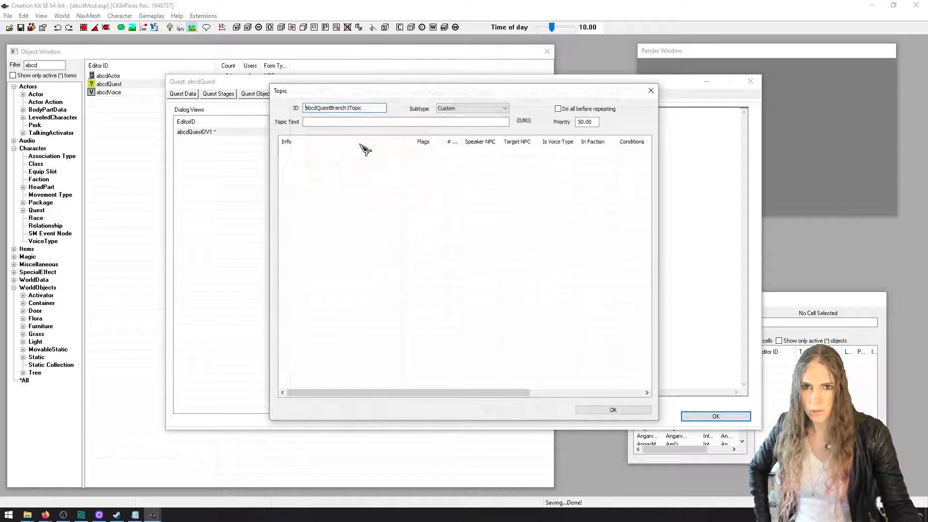
click(375, 123)
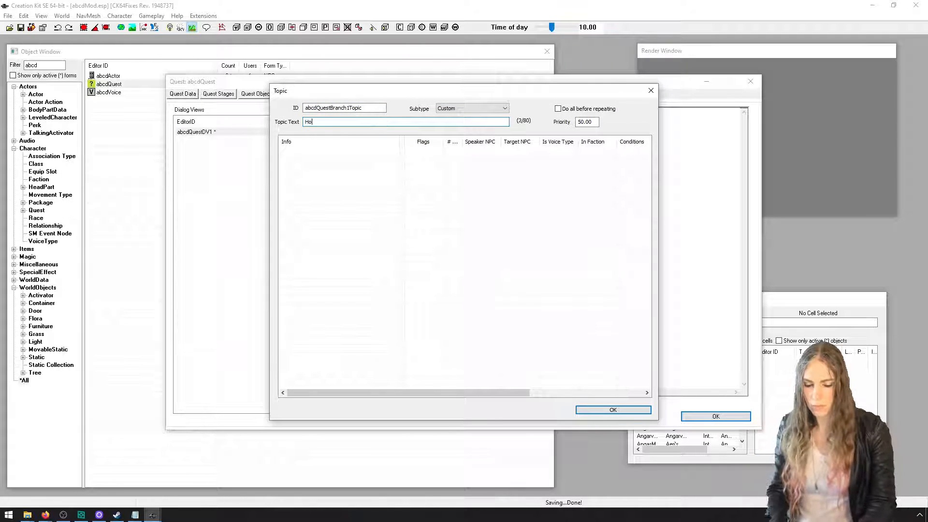
text(How are you doing today?)
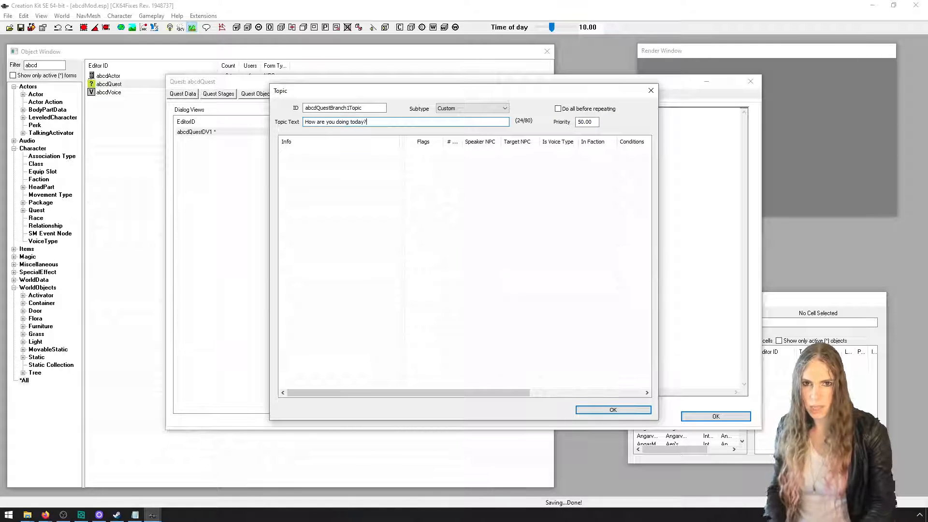
Add a new info to the topic with the response text "I'm fine, thanks!"
right_click(341, 240)
click(360, 245)
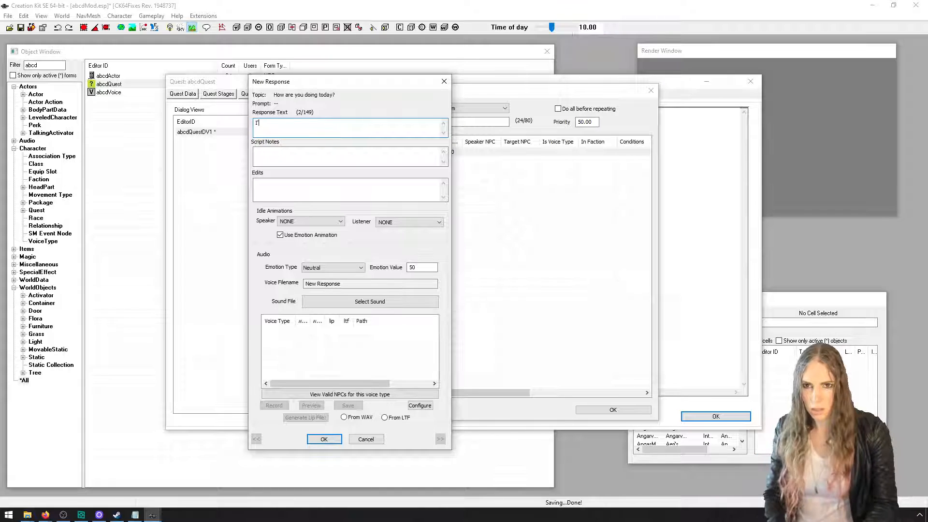
text(I'm fine, thanks)
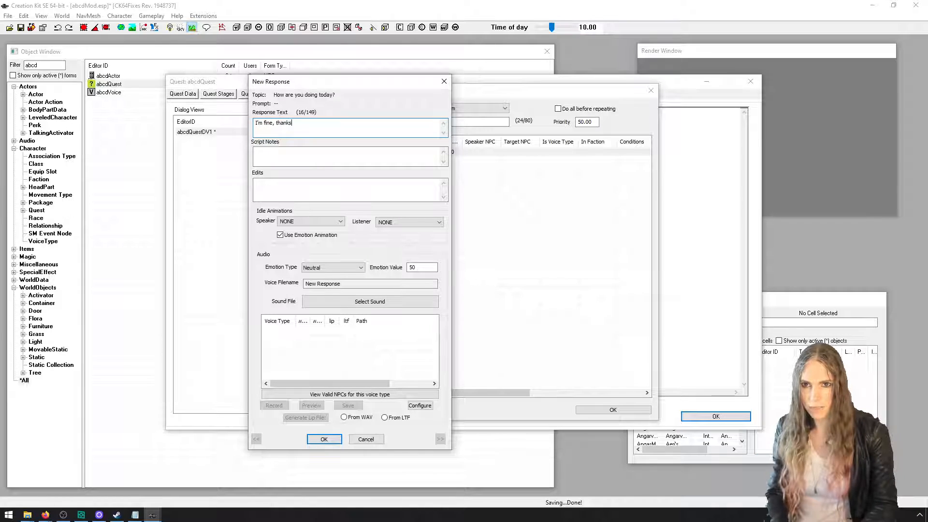
text(!)
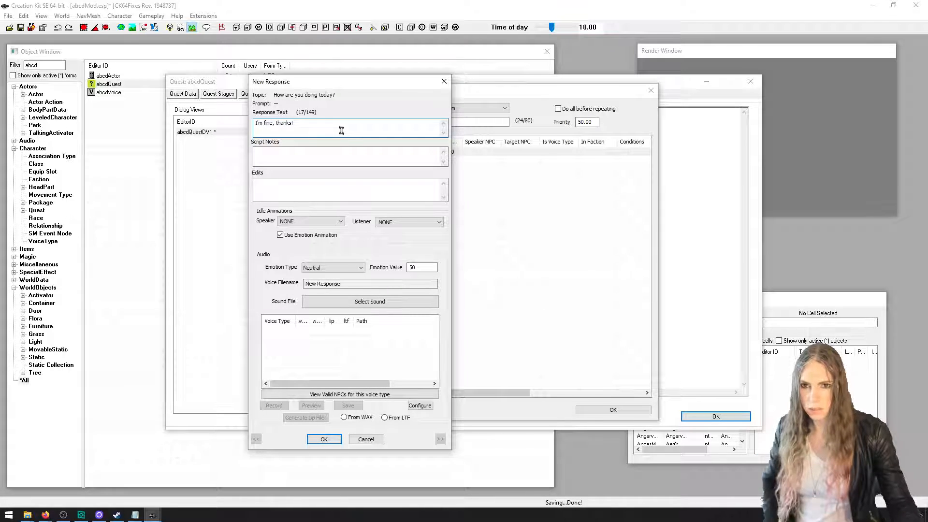
click(324, 439)
Open the "I'm fine, thanks!" response for editing and record its voice audio
double_click(329, 143)
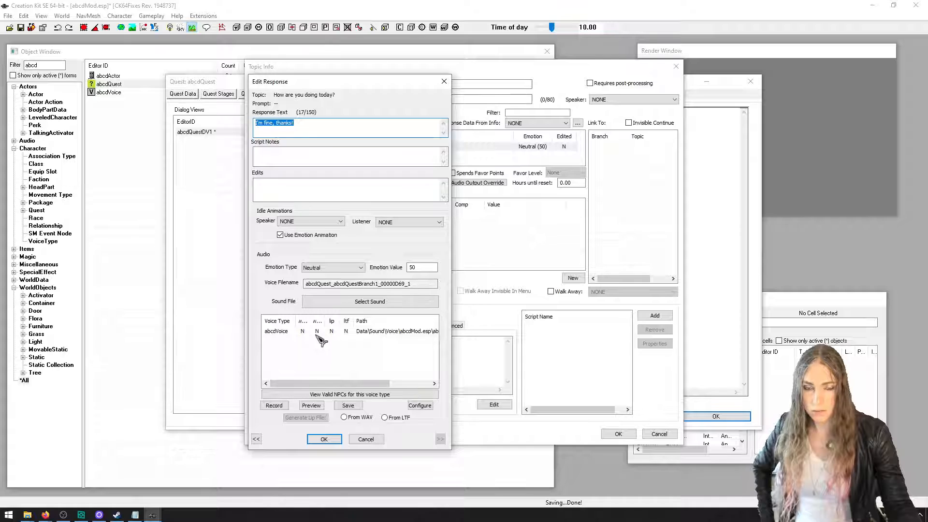
click(288, 406)
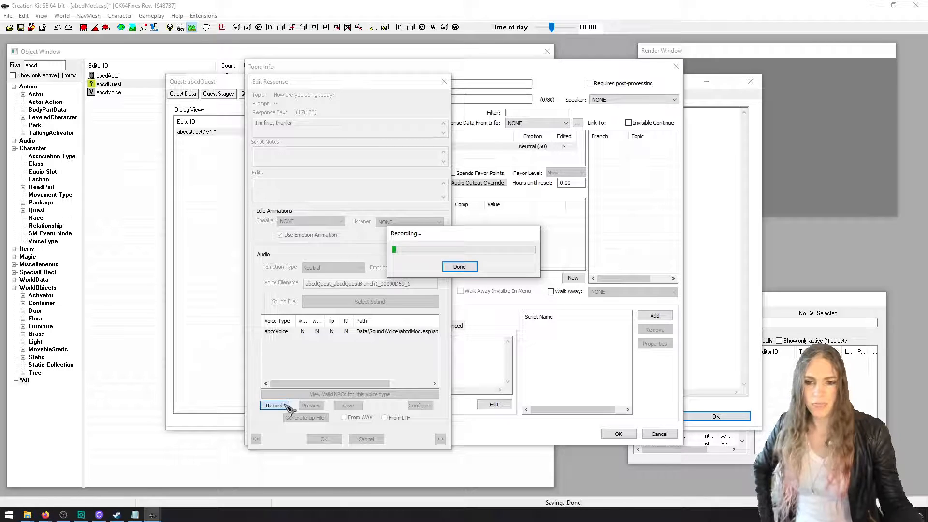
click(447, 268)
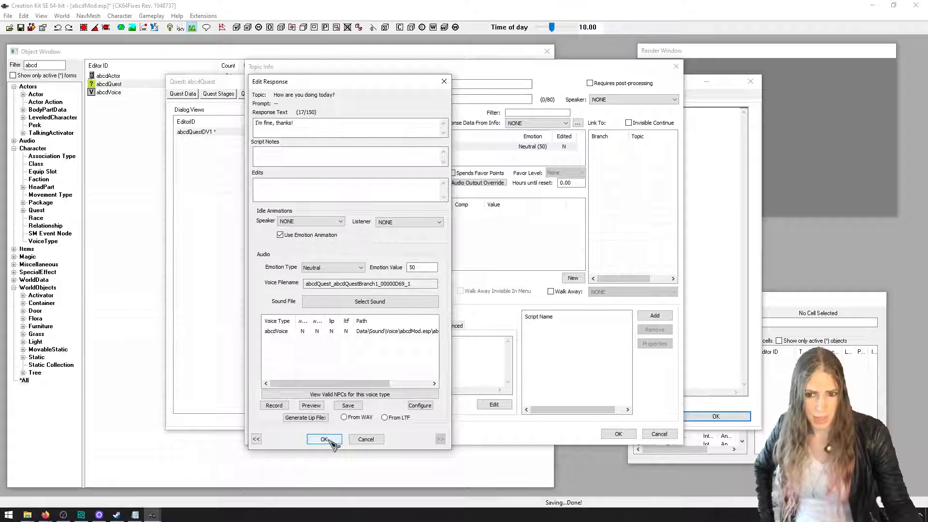
Confirm the response, topic info, topic and abcdQuest changes, and save the plugin
click(324, 439)
click(618, 434)
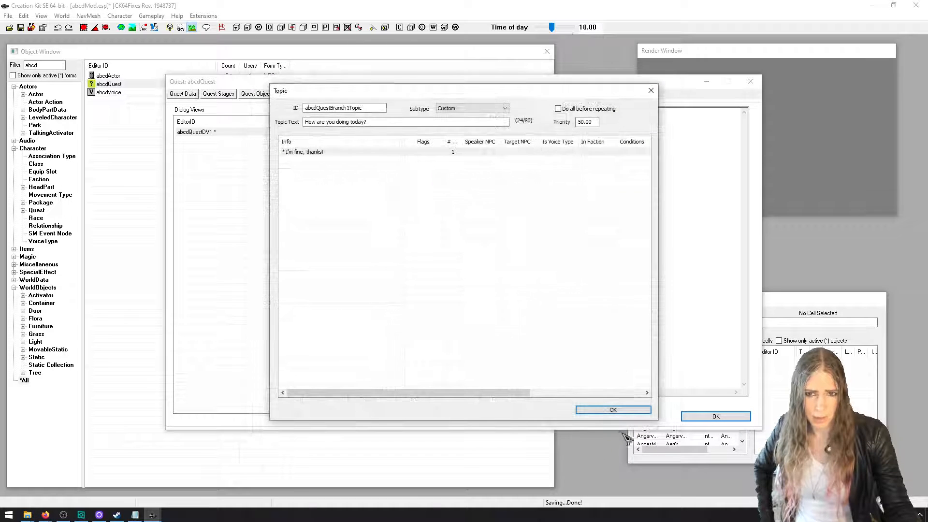
click(612, 409)
click(716, 416)
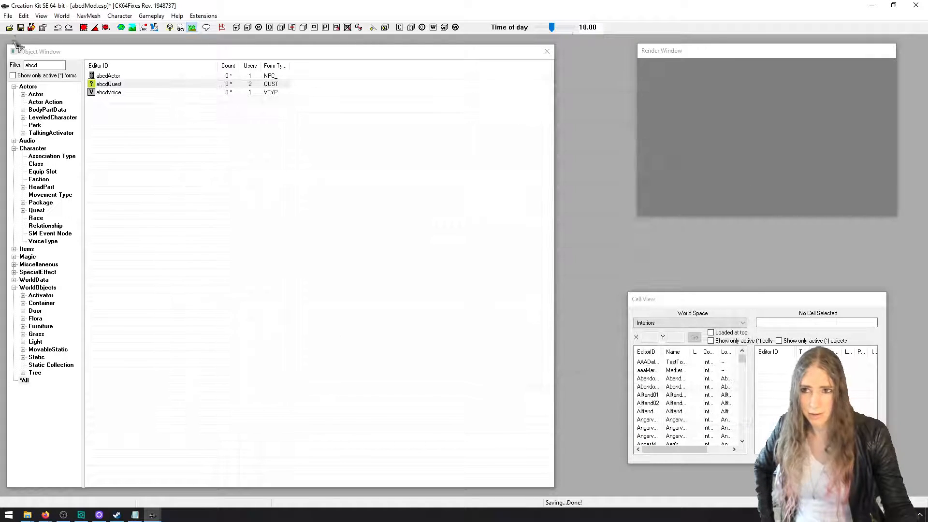
click(21, 28)
Reopen the topic info "I'm fine, thanks!" from the abcdQuestDV1 view of abcdQuest
double_click(109, 85)
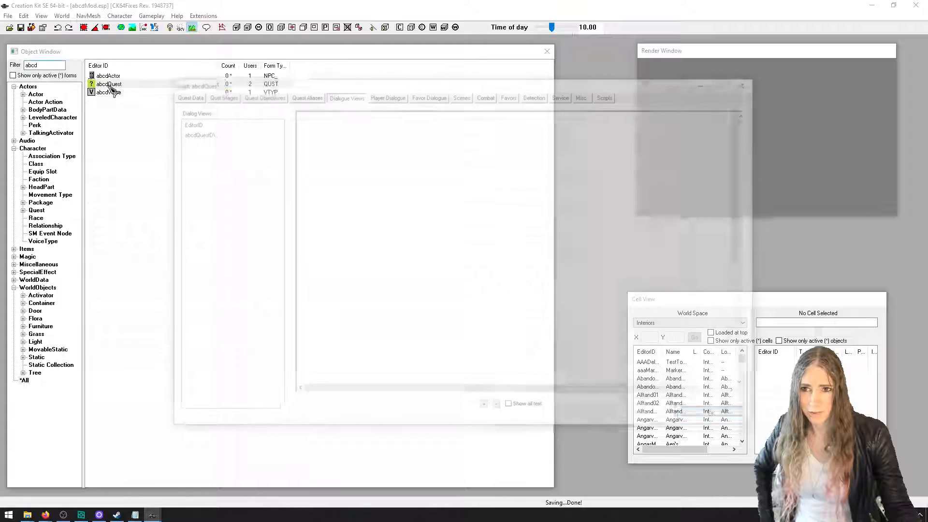
click(227, 134)
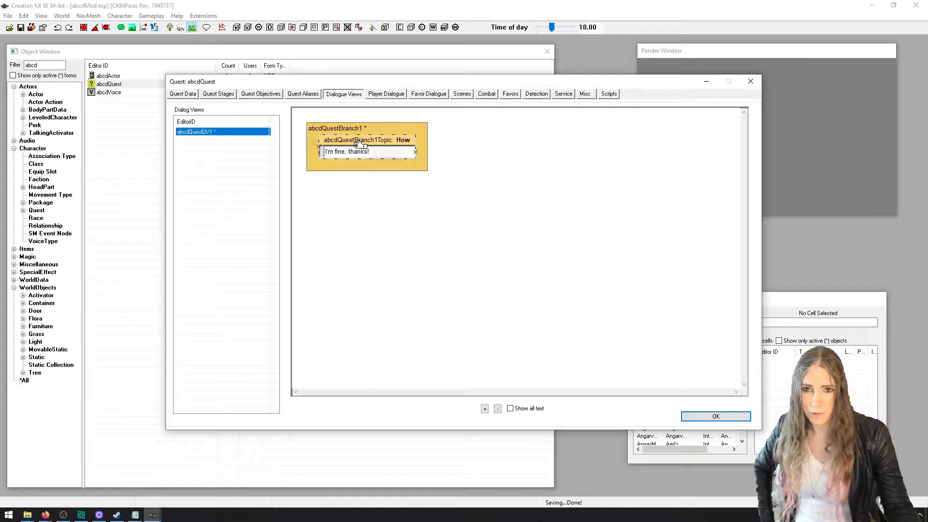
double_click(360, 150)
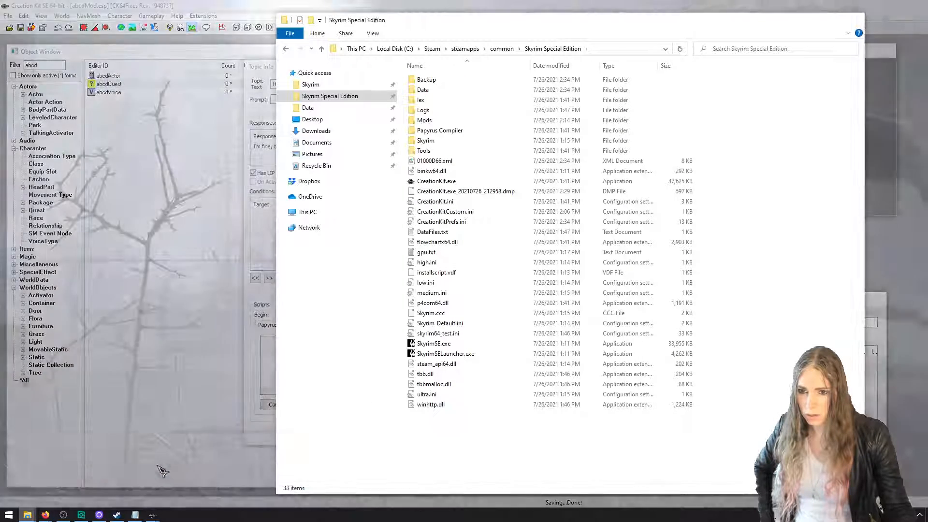
Switch to File Explorer and check the Data\Sound\Voice folder of Skyrim Special Edition for voice files
click(161, 471)
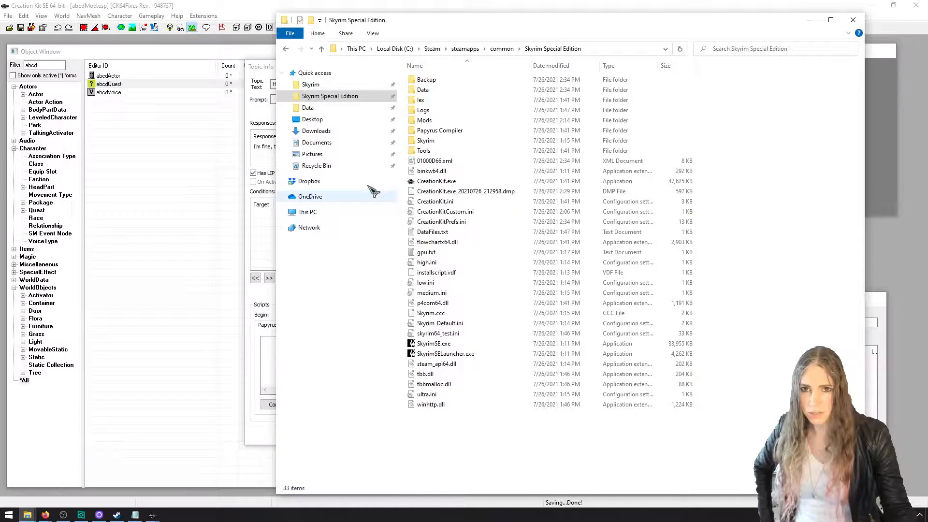
double_click(436, 91)
double_click(446, 111)
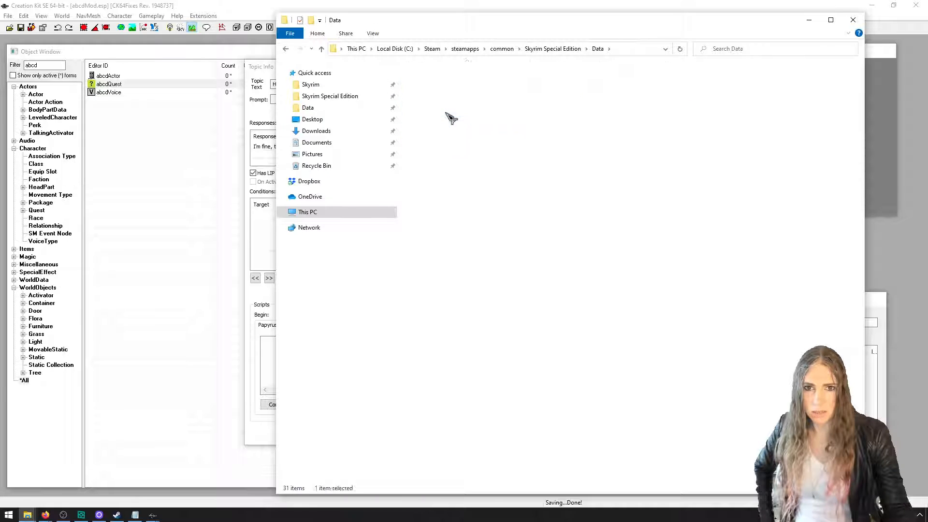
click(445, 81)
double_click(447, 85)
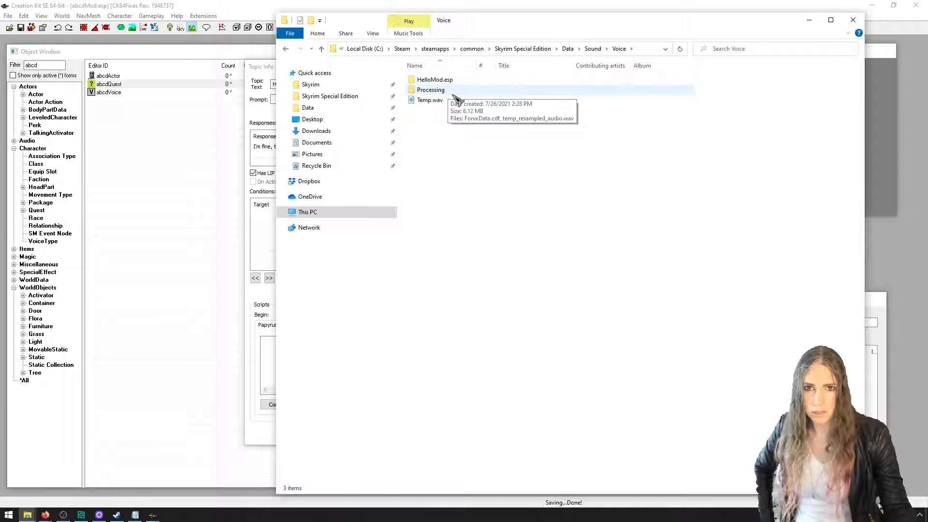
drag(480, 28, 525, 34)
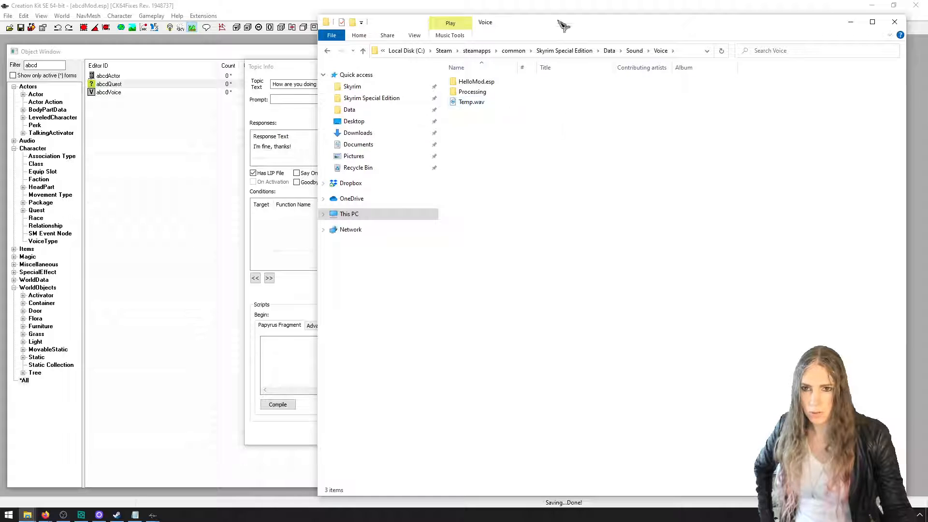
Return to Creation Kit and save the recorded audio of the "I'm fine, thanks!" response for the abcdVoice voice type
click(305, 281)
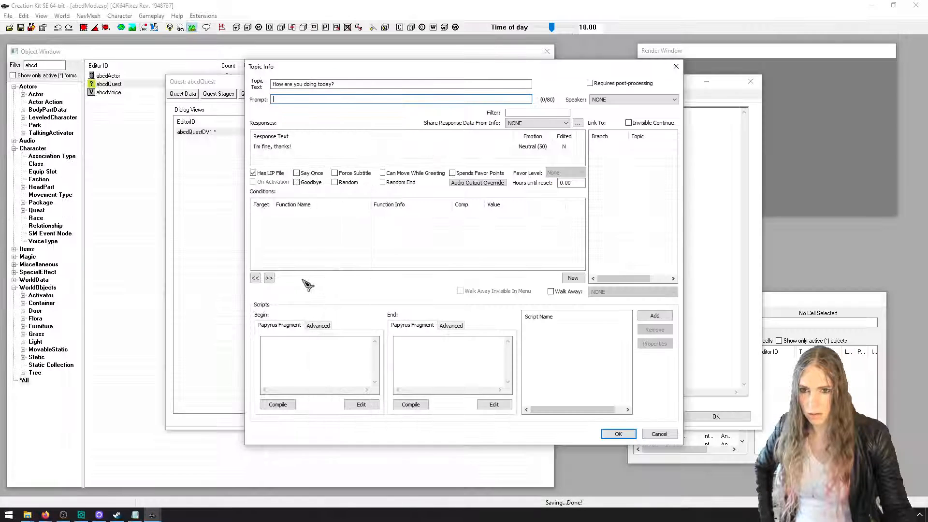
double_click(308, 148)
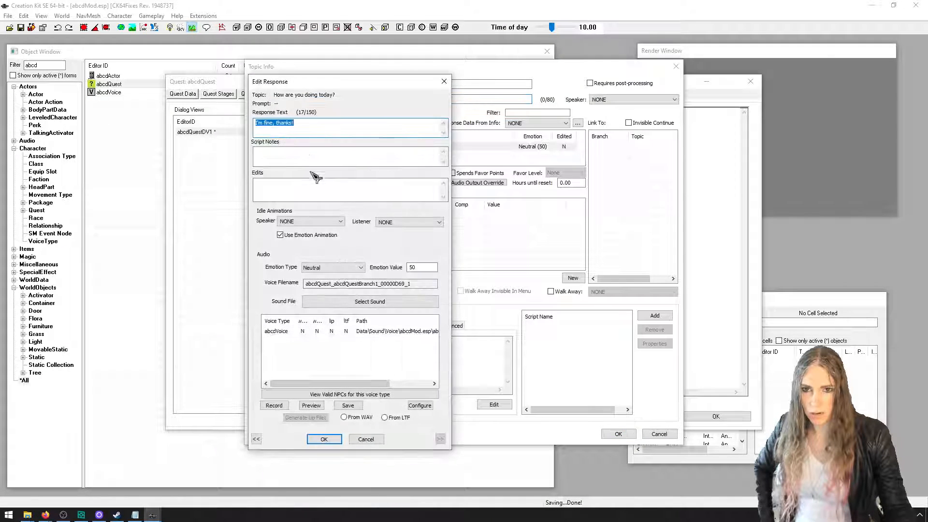
click(332, 333)
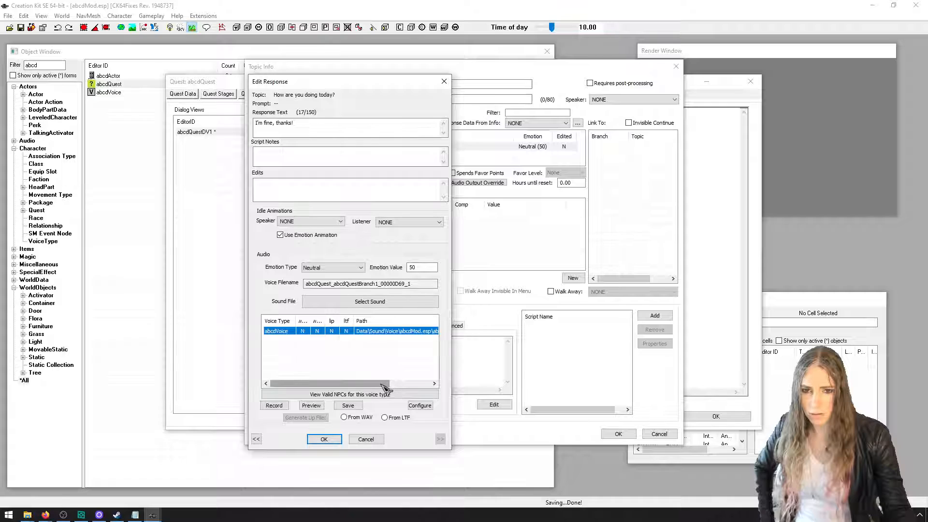
mouse_move(384, 384)
mouse_down()
mouse_move(432, 382)
mouse_move(370, 383)
mouse_up()
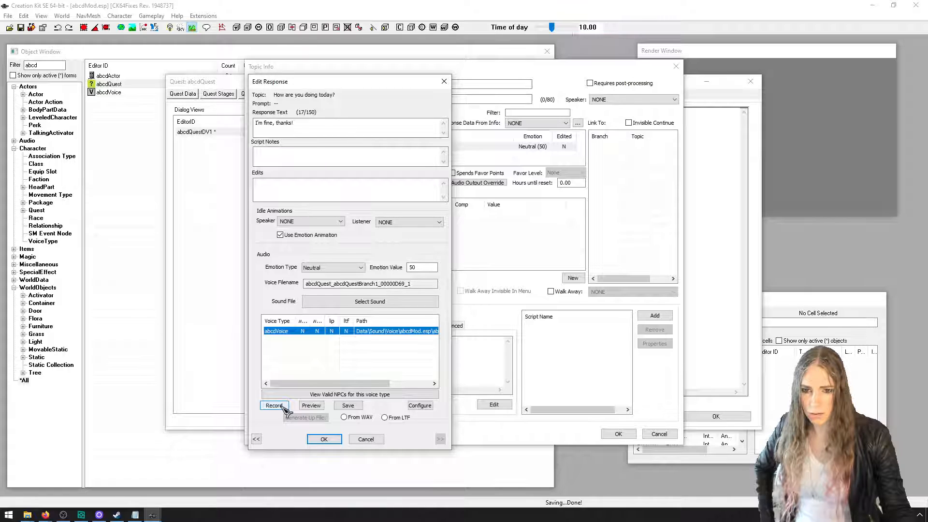
click(348, 406)
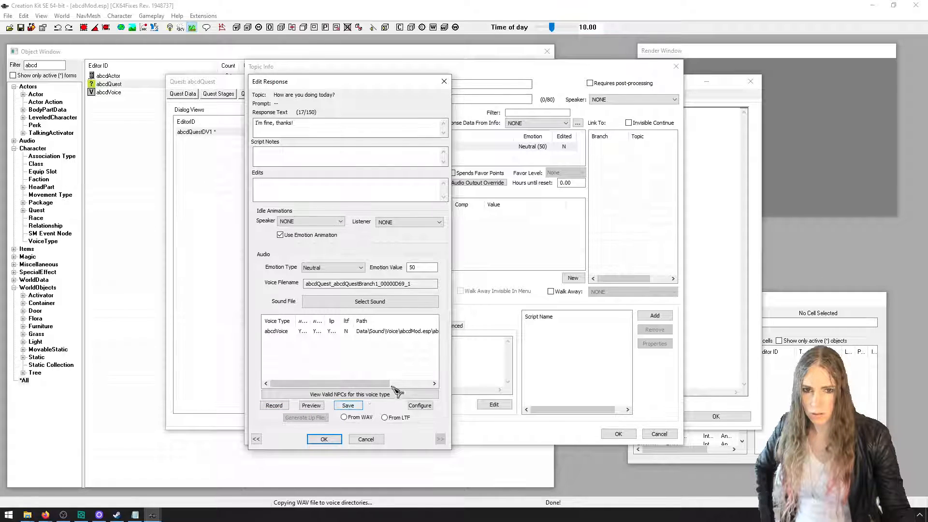
Close the extra Skyrim Special Edition folder window and bring up the Voice folder in File Explorer
click(27, 515)
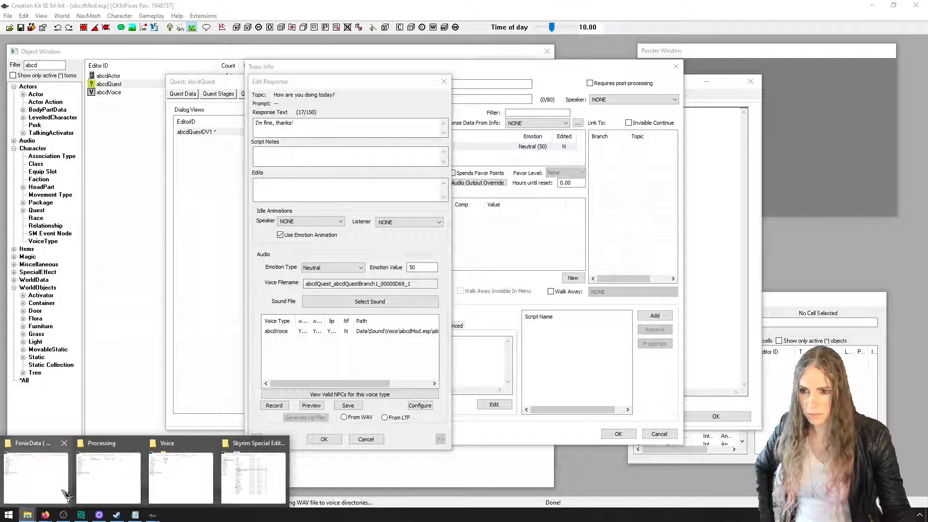
click(242, 479)
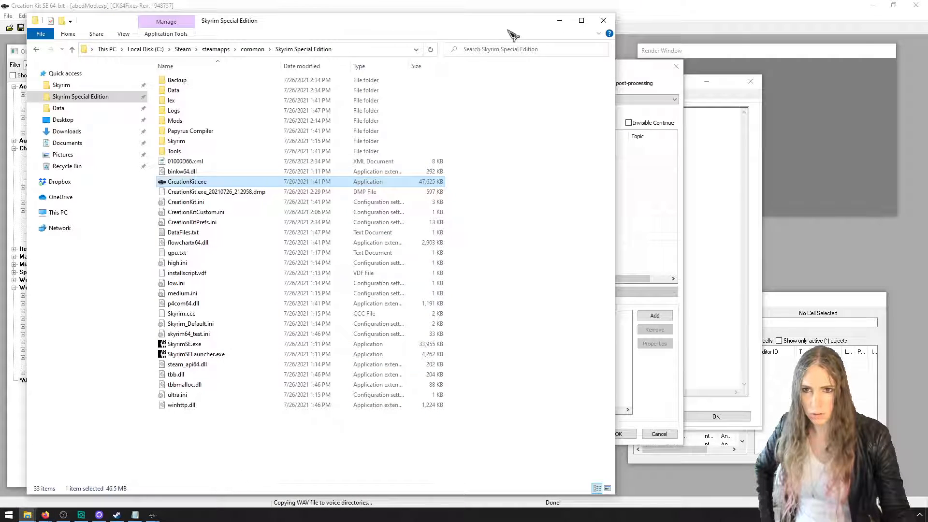
click(603, 20)
mouse_move(28, 516)
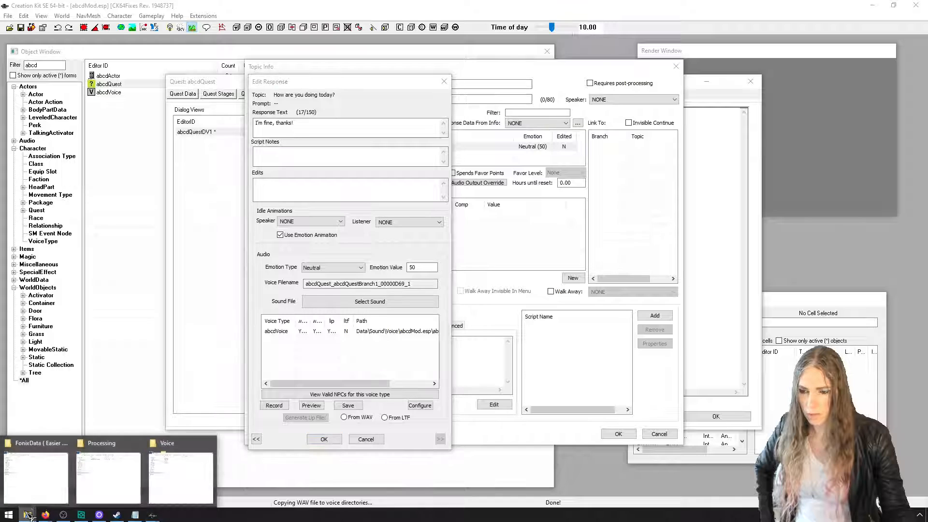
click(163, 479)
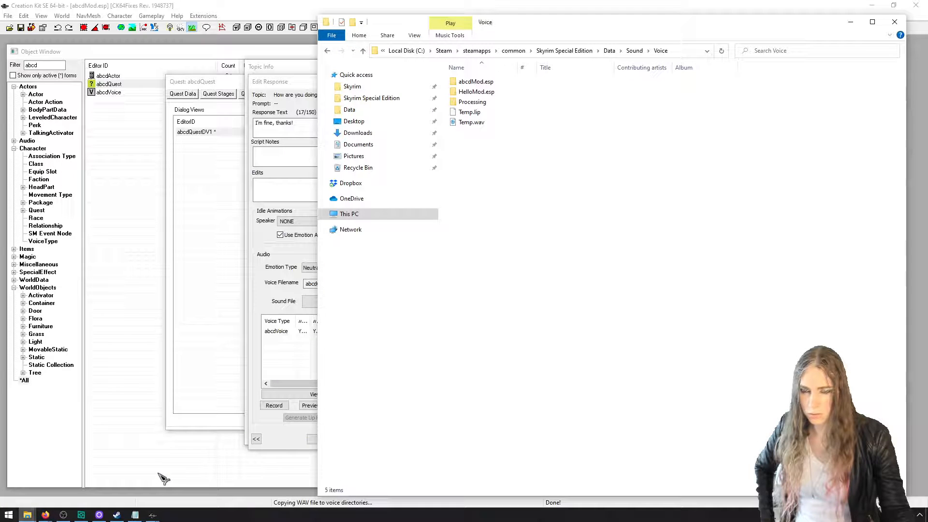
Inspect the full file names in abcdMod.esp\abcdVoice, play abcdQuest_abcdQuestBranch1_00000D69_1.wav, and close the player
double_click(490, 81)
double_click(496, 81)
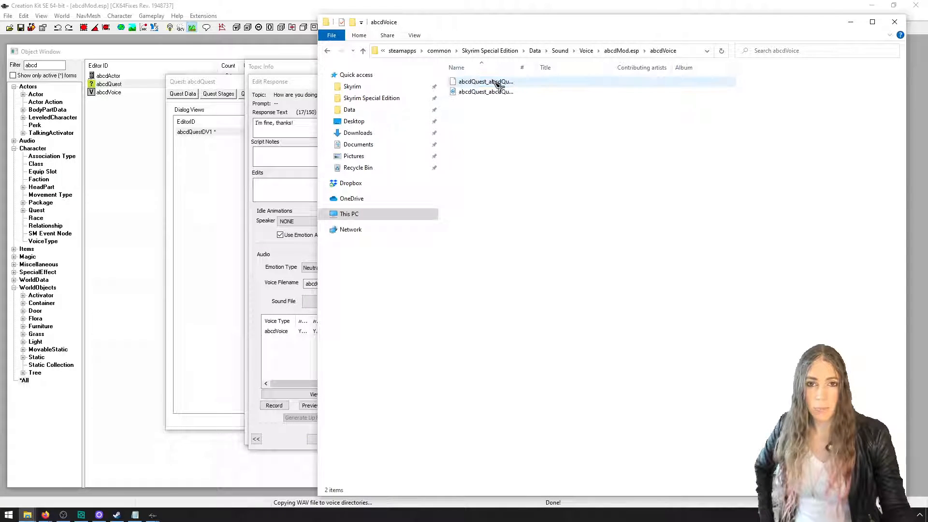
drag(518, 70, 637, 70)
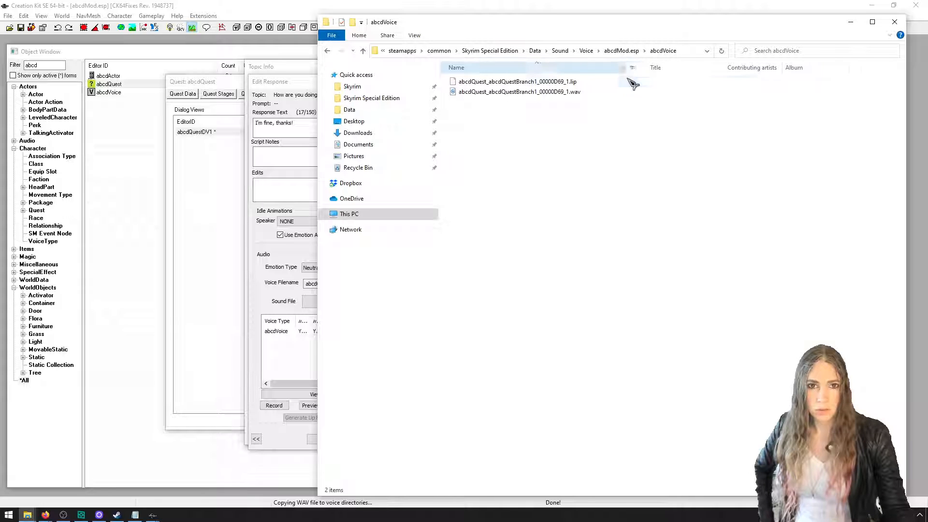
double_click(564, 91)
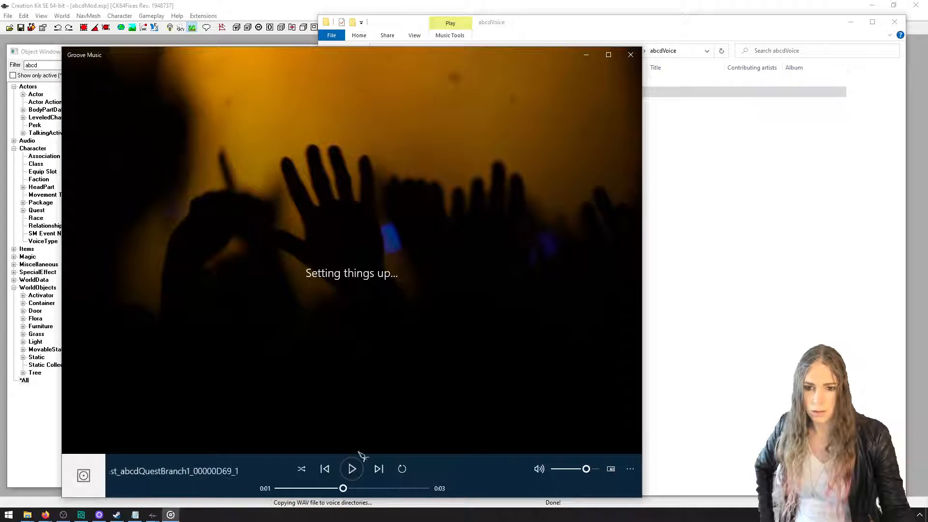
click(630, 55)
Return to Creation Kit, generate the abcdVoice lip file with the From WAV option, and confirm the response
click(277, 311)
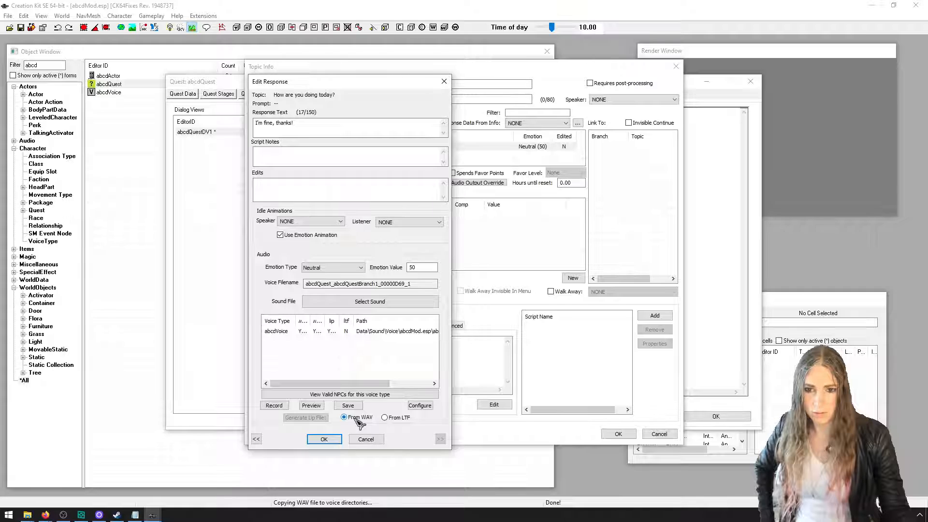
click(309, 332)
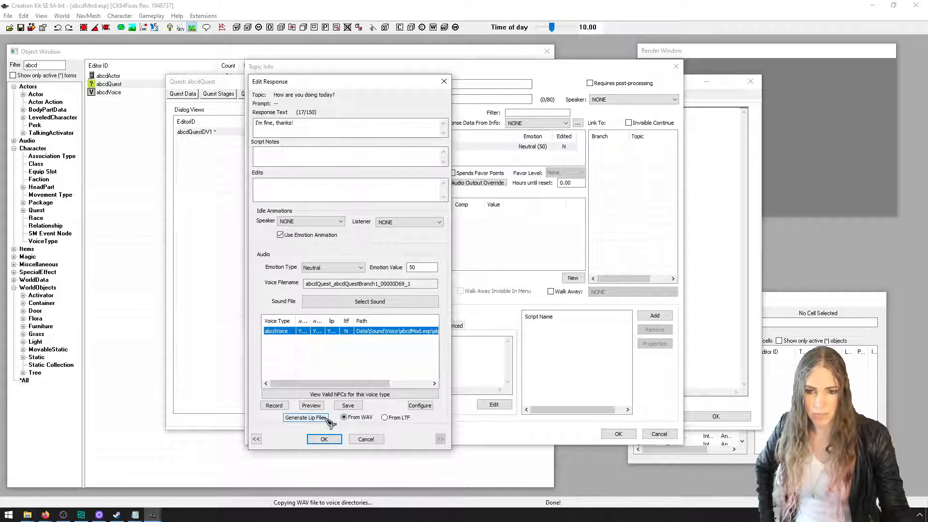
click(327, 419)
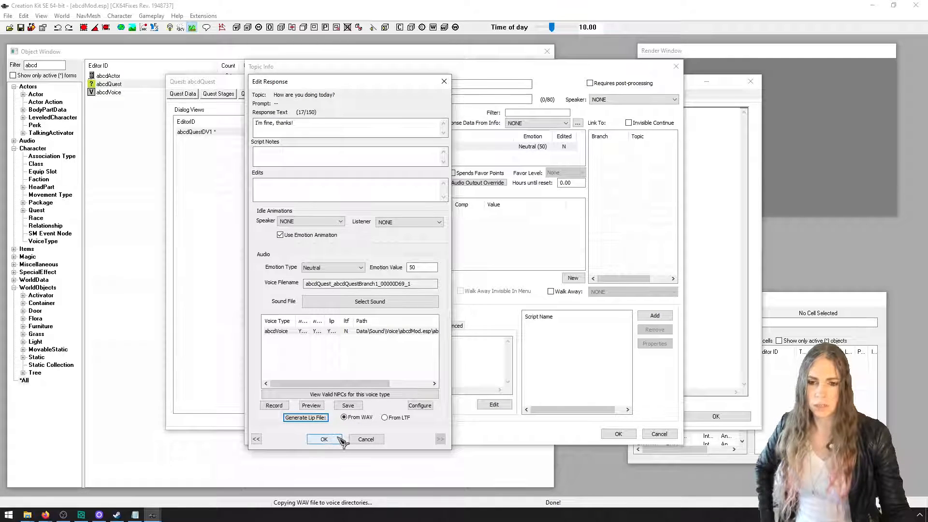
click(340, 439)
Switch to the abcdVoice folder in File Explorer and delete abcdQuest_abcdQuestBranch1_00000D69_1.lip
key(alt+Tab)
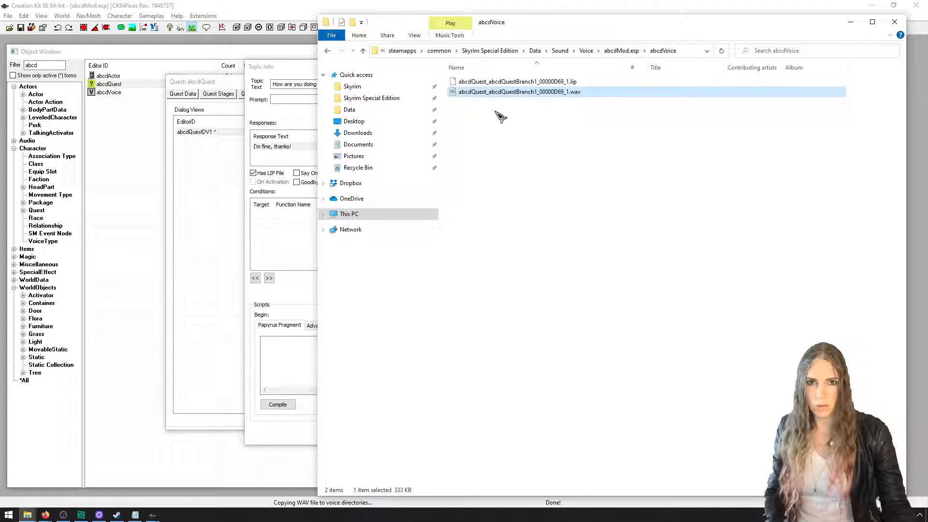
click(505, 82)
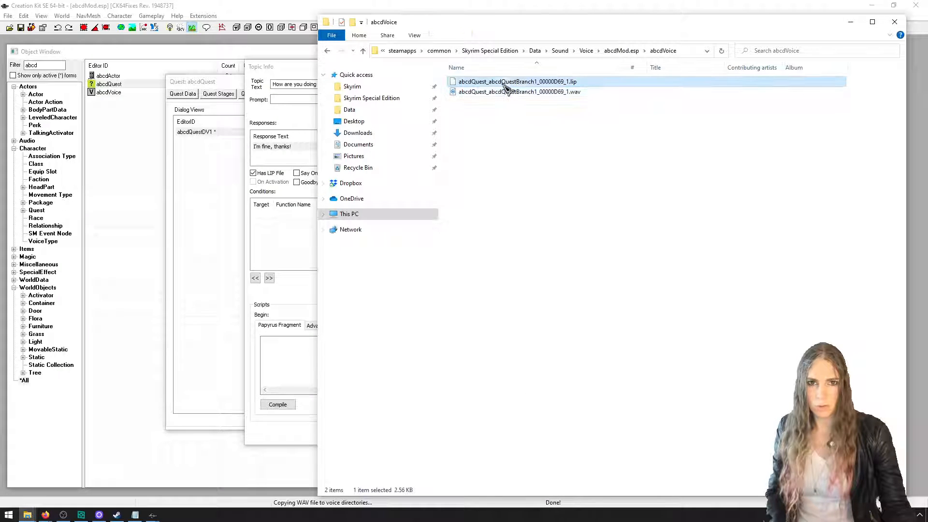
key(Delete)
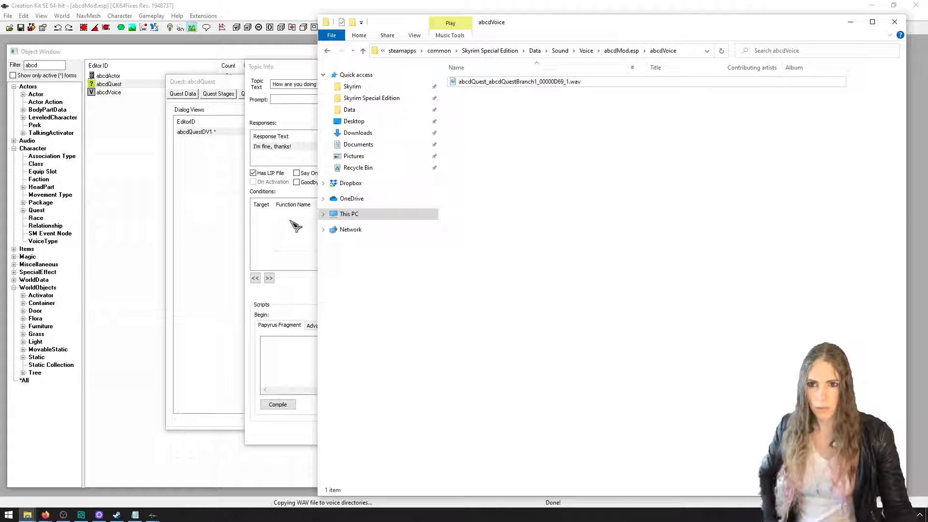
Regenerate the abcdVoice lip file for the "I'm fine, thanks!" response from WAV, and check for it in the abcdVoice folder
click(296, 225)
double_click(306, 163)
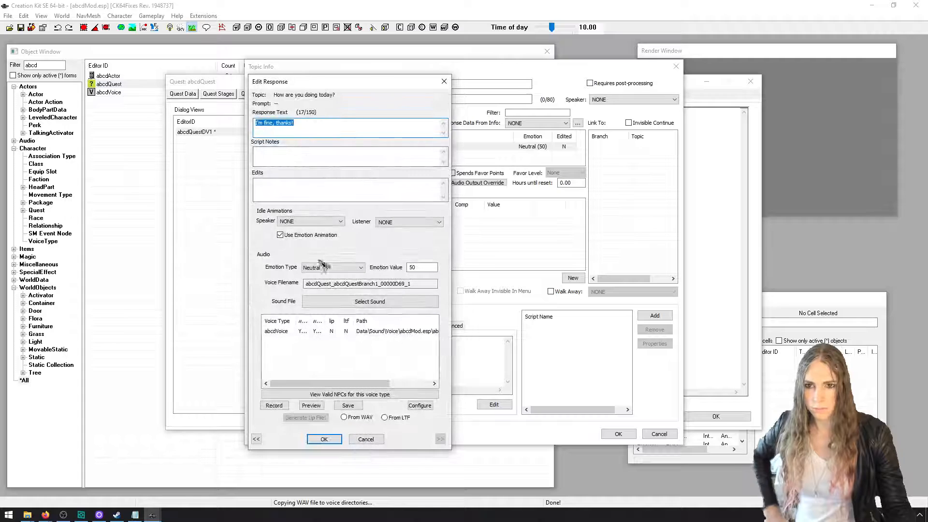
click(333, 331)
click(357, 417)
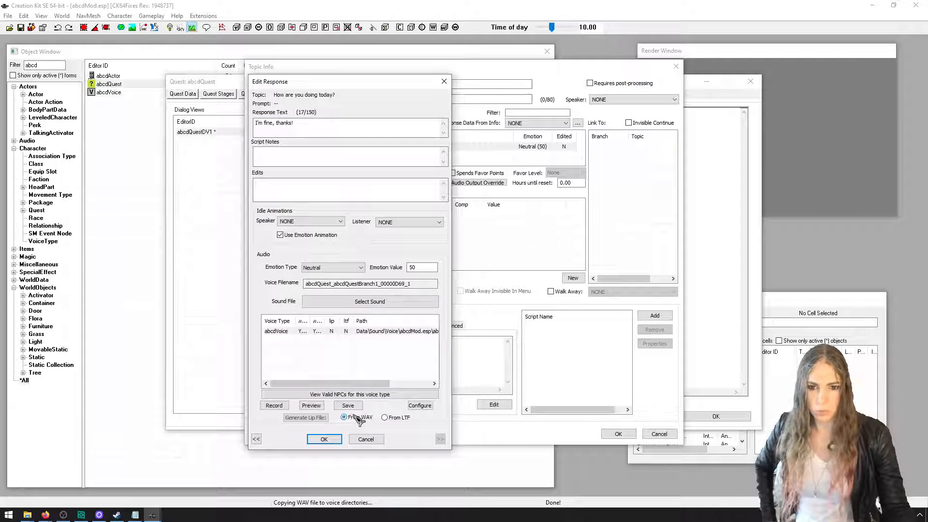
click(327, 418)
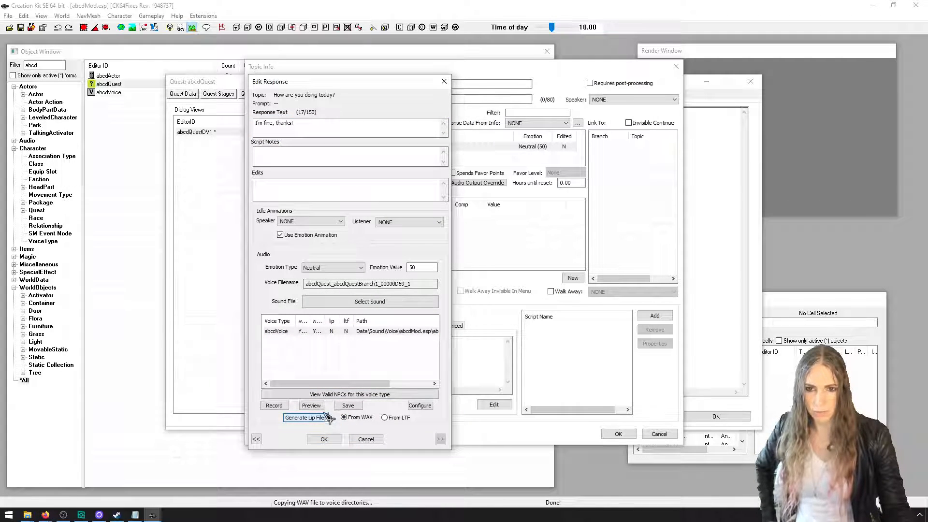
key(alt+Tab)
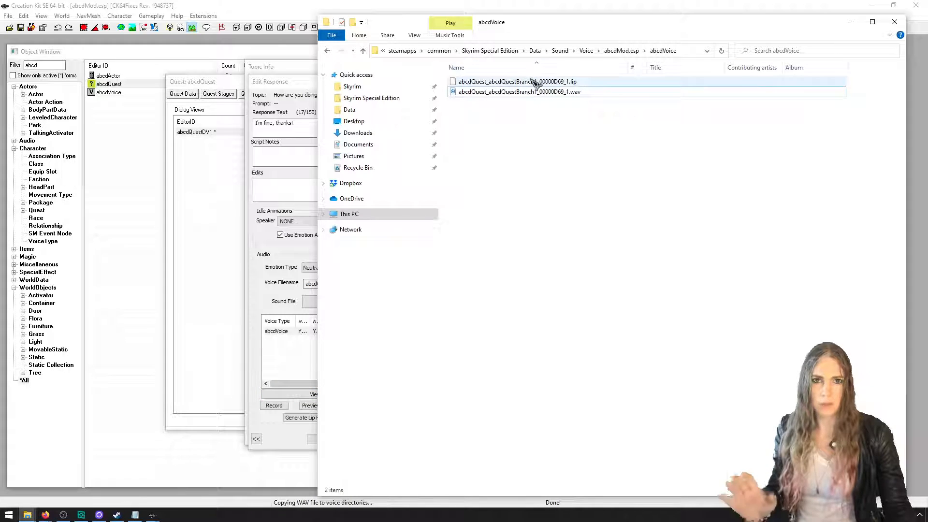
click(300, 176)
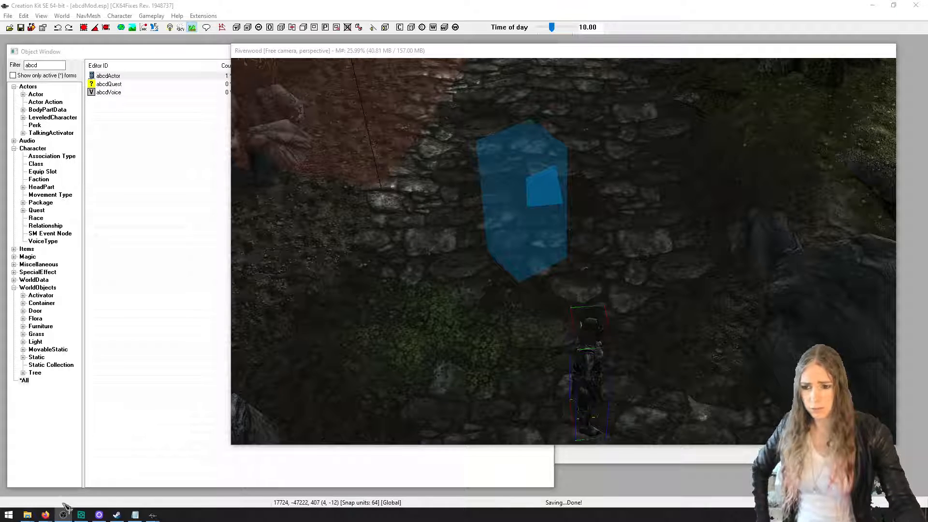
Switch to Firefox, search the web for sseedit, and open the SSEEdit page on Skyrim Special Edition Nexus
mouse_move(45, 515)
click(136, 464)
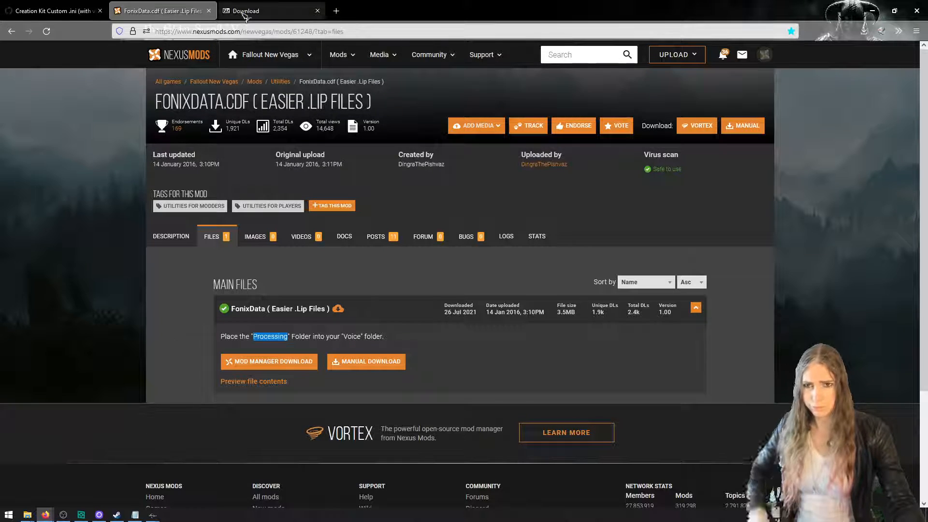
click(247, 30)
text(sseedit)
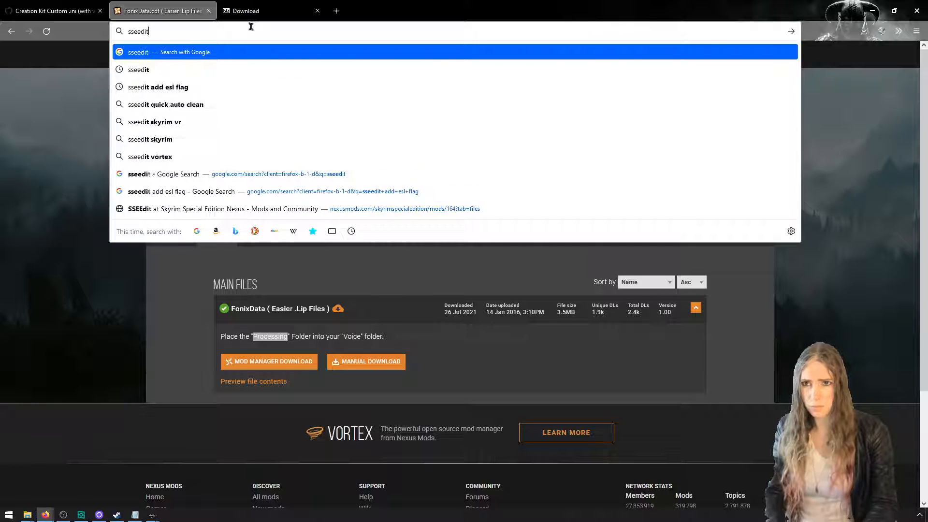
key(Return)
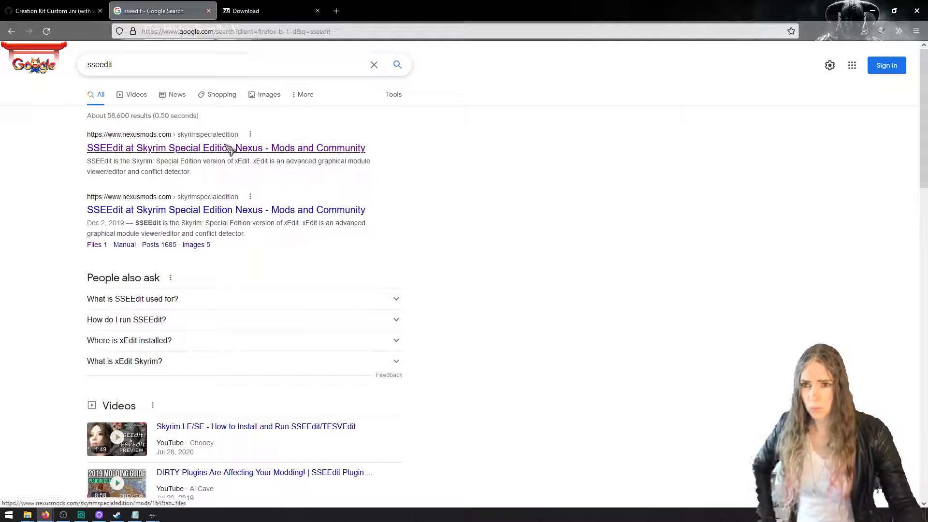
click(233, 150)
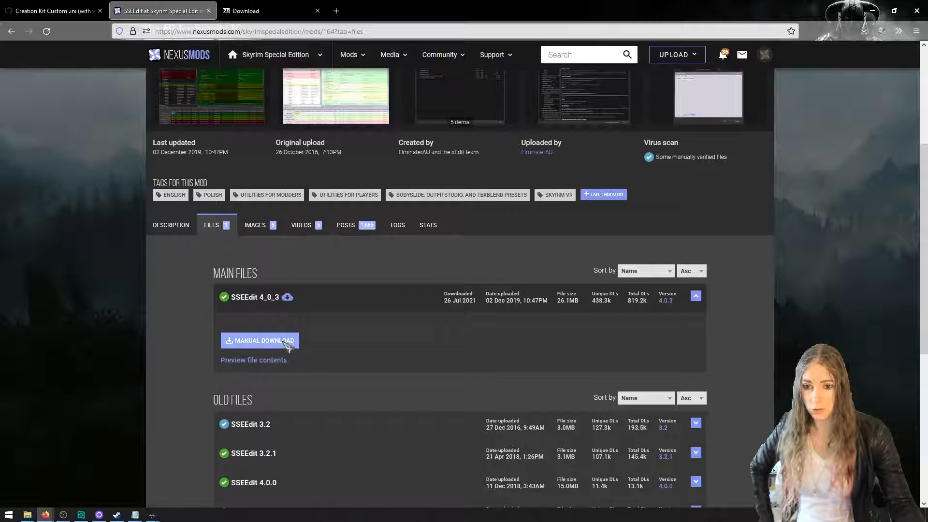
Download the SSEEdit 4_0_3 archive and extract it into its own folder inside Downloads
click(286, 341)
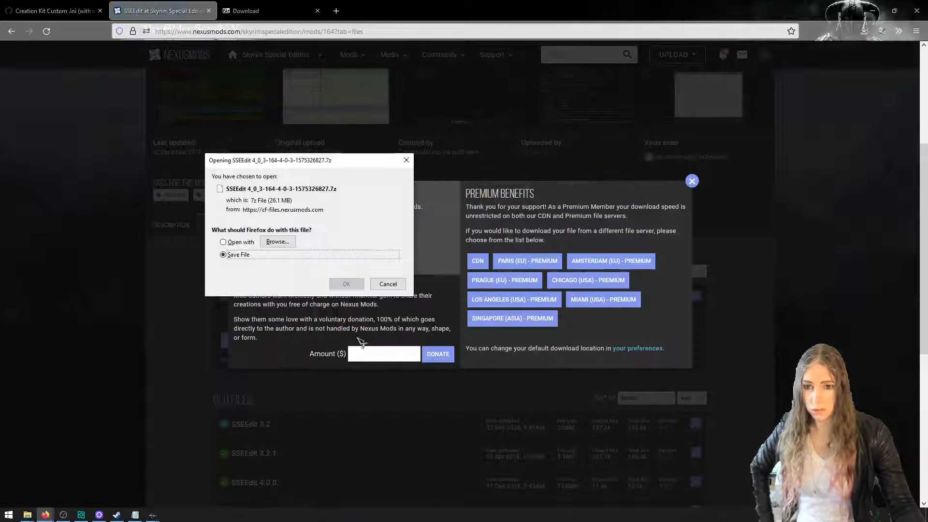
click(347, 284)
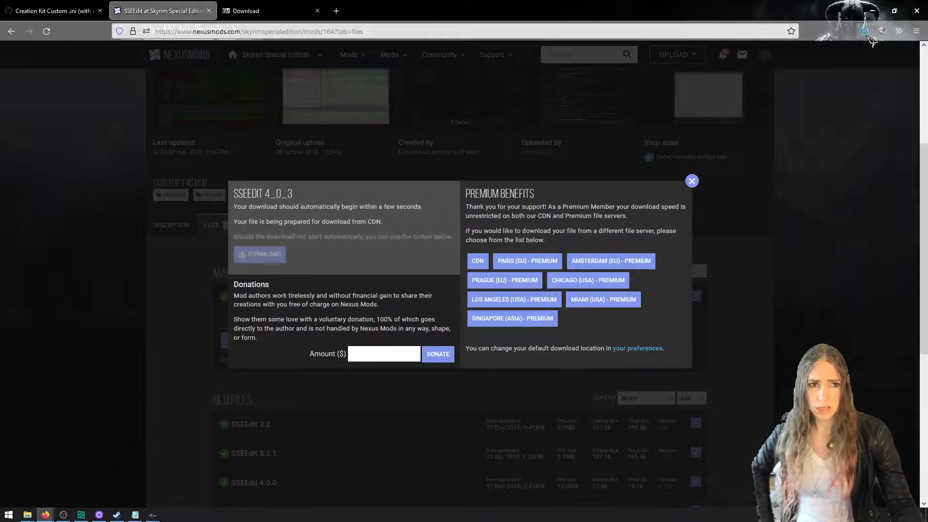
click(864, 58)
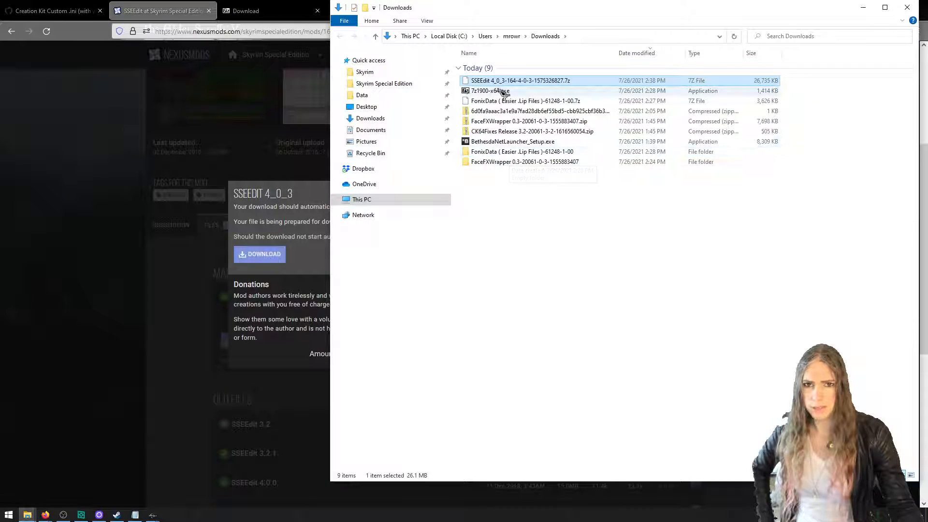
right_click(508, 82)
mouse_move(585, 100)
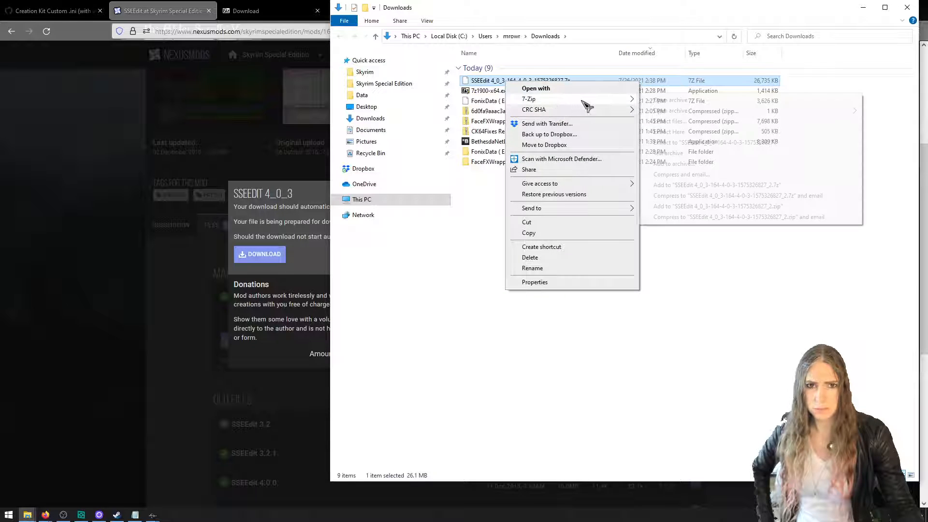
click(664, 143)
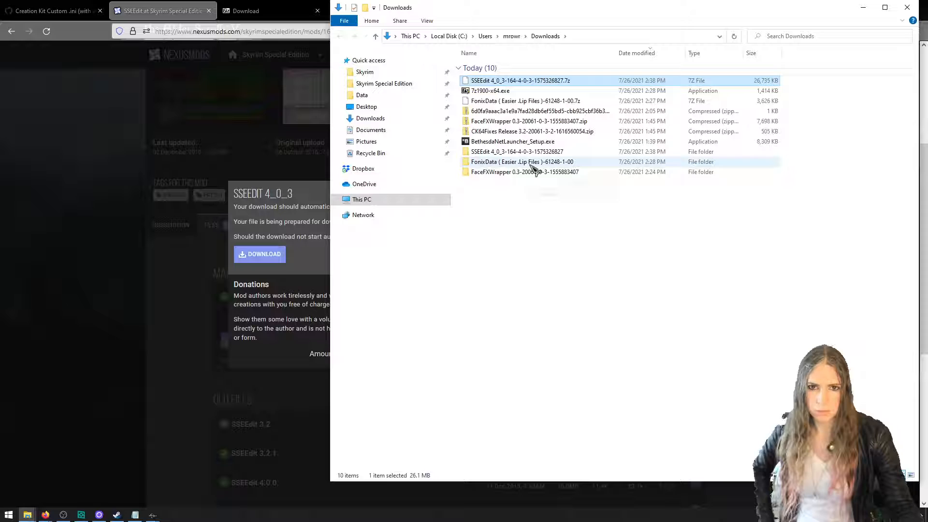
Return to Creation Kit and delete the abcdActor placed on the Riverwood stone path
mouse_move(155, 513)
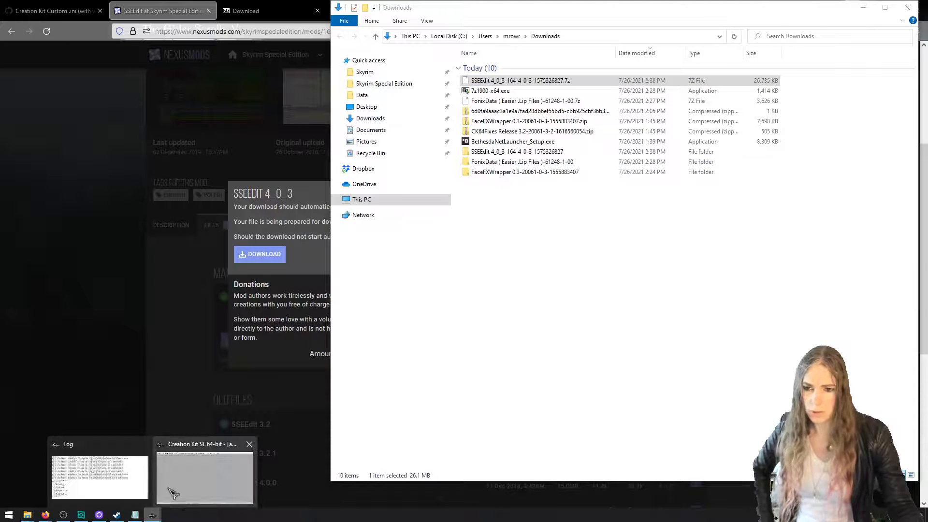
click(180, 485)
click(598, 369)
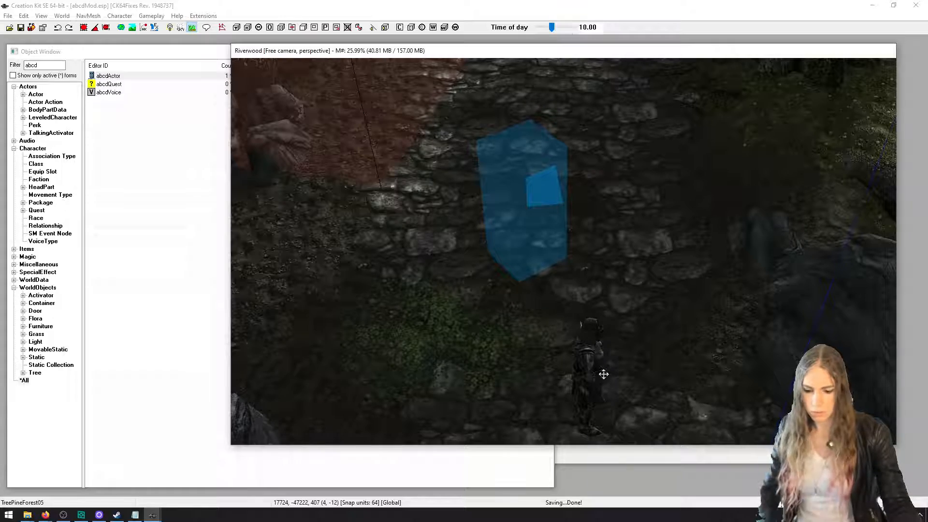
scroll(607, 382, up, 6)
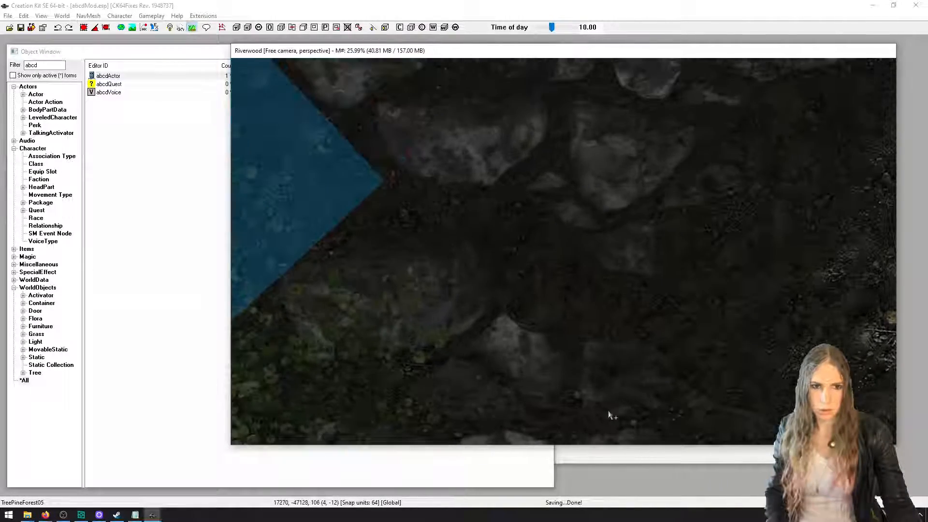
scroll(707, 375, down, 3)
mouse_move(704, 375)
middle_down()
mouse_move(669, 385)
mouse_move(701, 371)
middle_up()
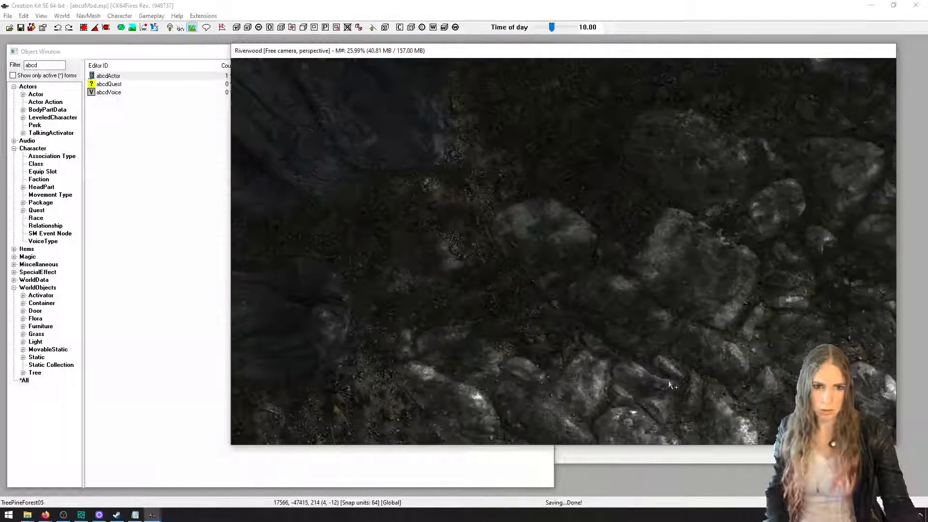
scroll(703, 371, up, 3)
click(678, 356)
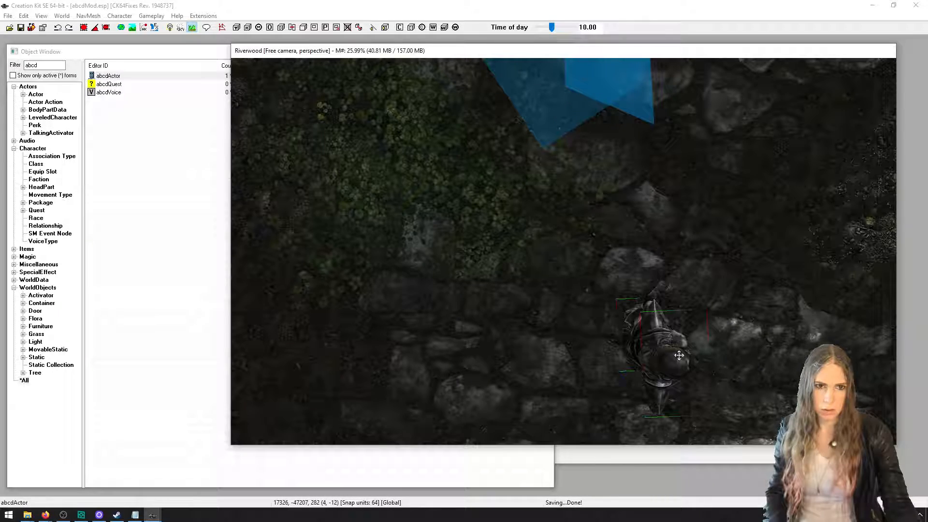
key(Delete)
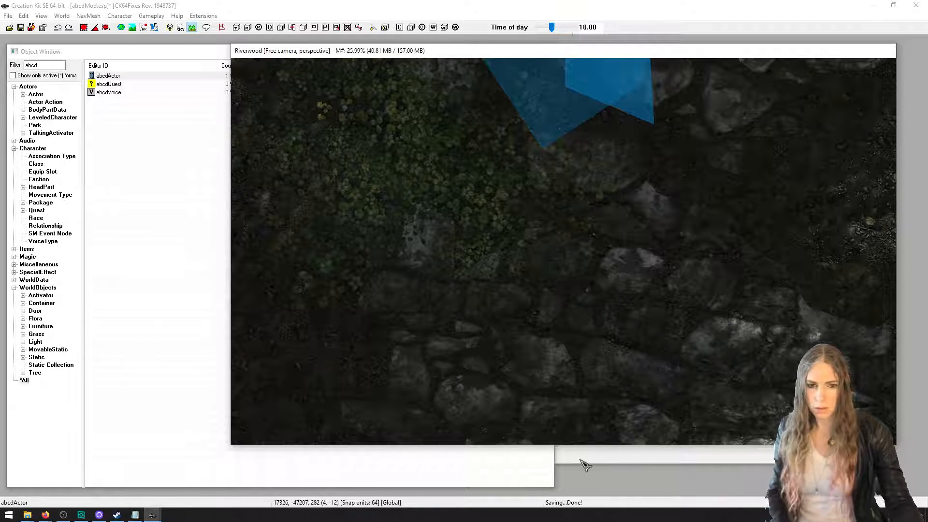
Choose the Tamriel world space in Cell View and load its Riverwood cell
click(585, 465)
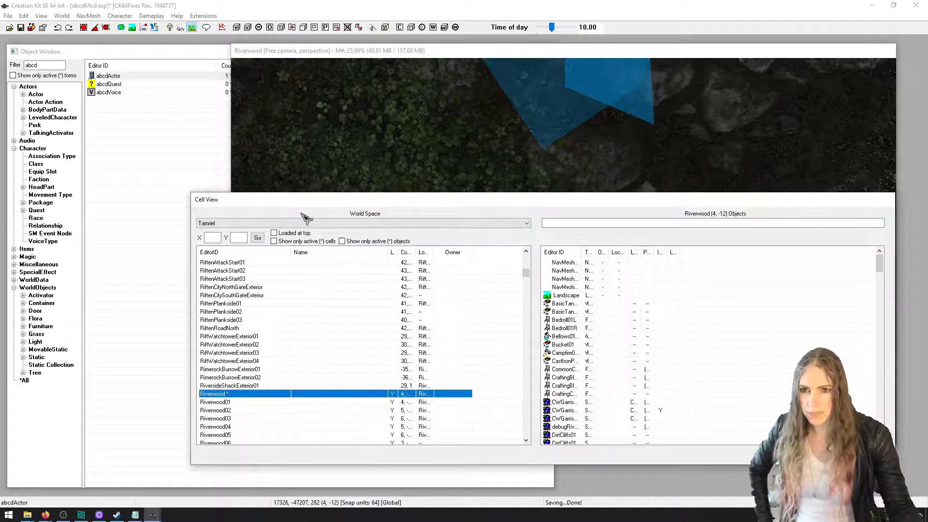
click(306, 222)
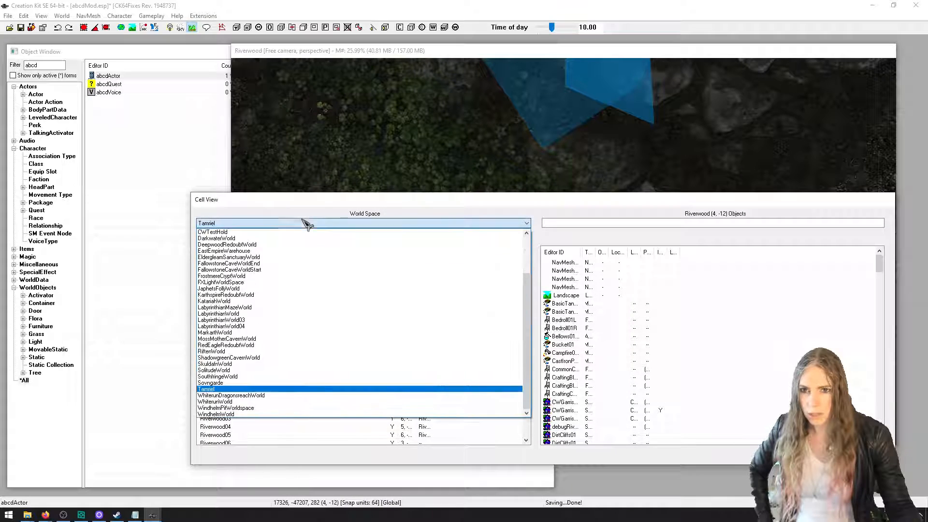
click(323, 392)
click(233, 296)
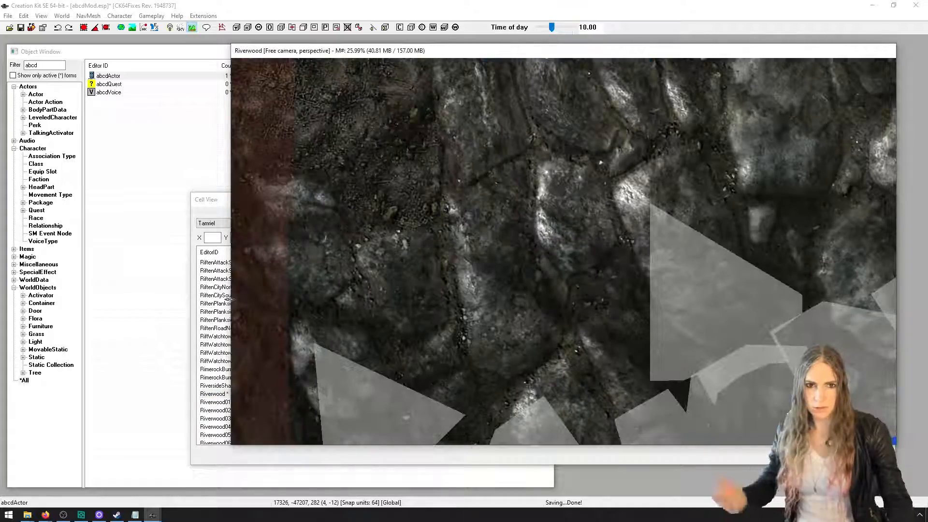
Place abcdActor from the Object Window on the Riverwood stone path, just in front of the blue marker box
scroll(408, 297, down, 10)
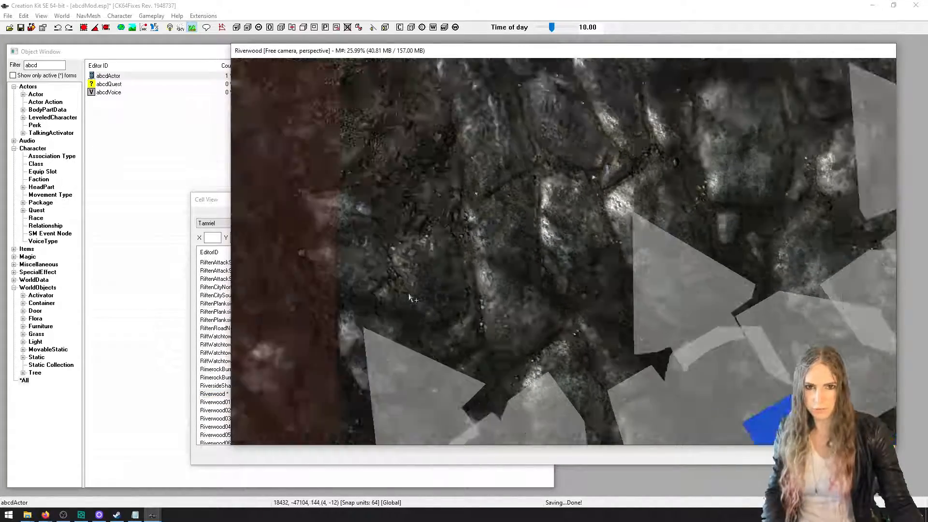
middle_drag(391, 291, 328, 264)
scroll(329, 253, up, 7)
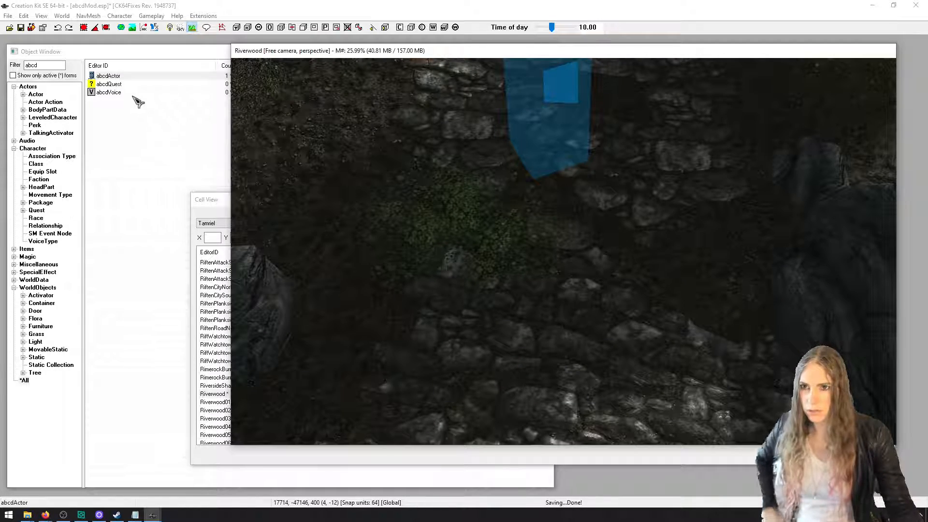
mouse_move(382, 209)
middle_down()
mouse_move(393, 220)
mouse_move(375, 201)
middle_up()
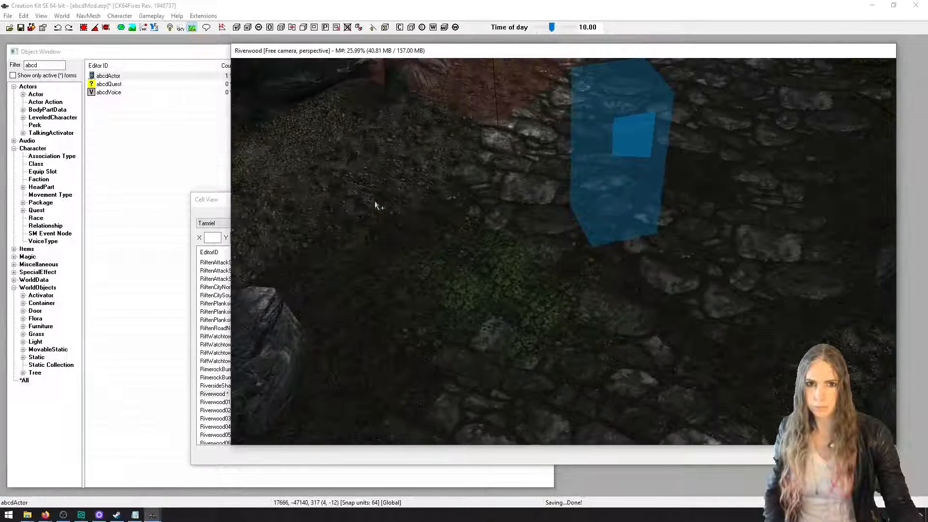
drag(116, 76, 580, 364)
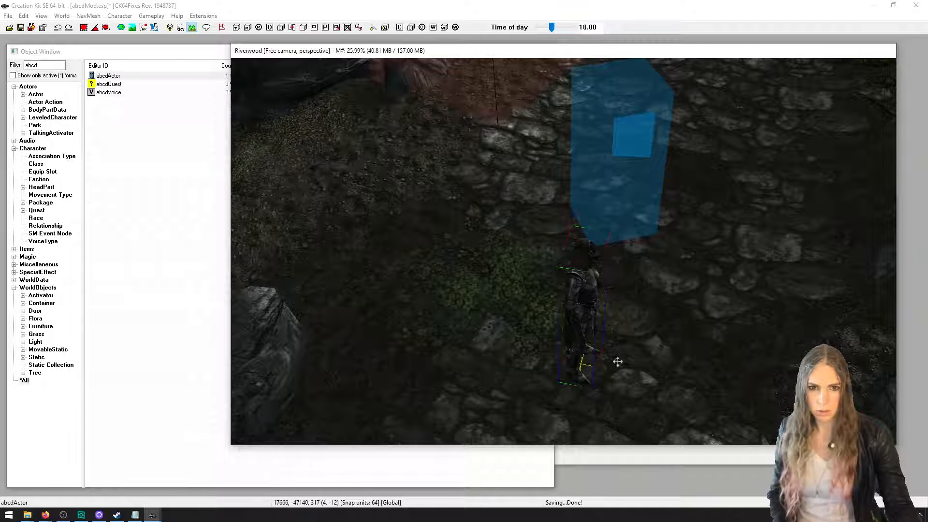
scroll(633, 360, up, 3)
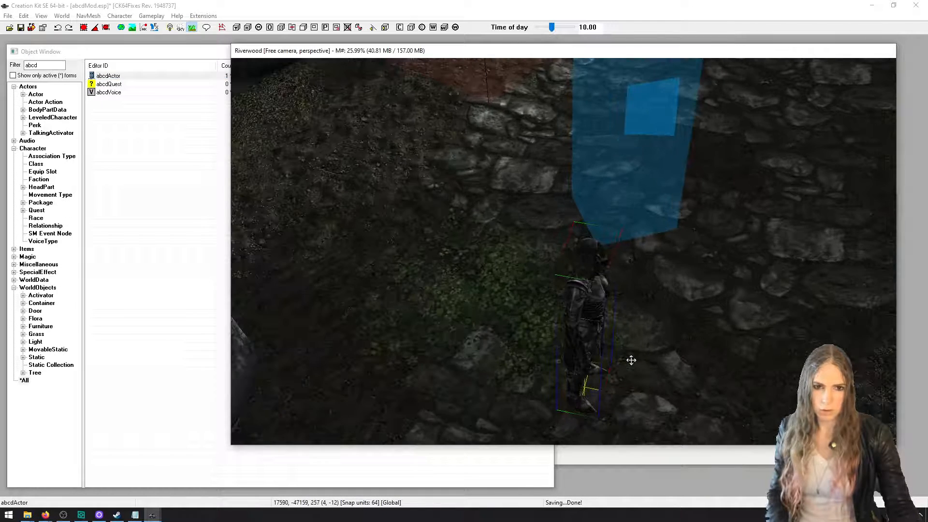
scroll(628, 357, down, 3)
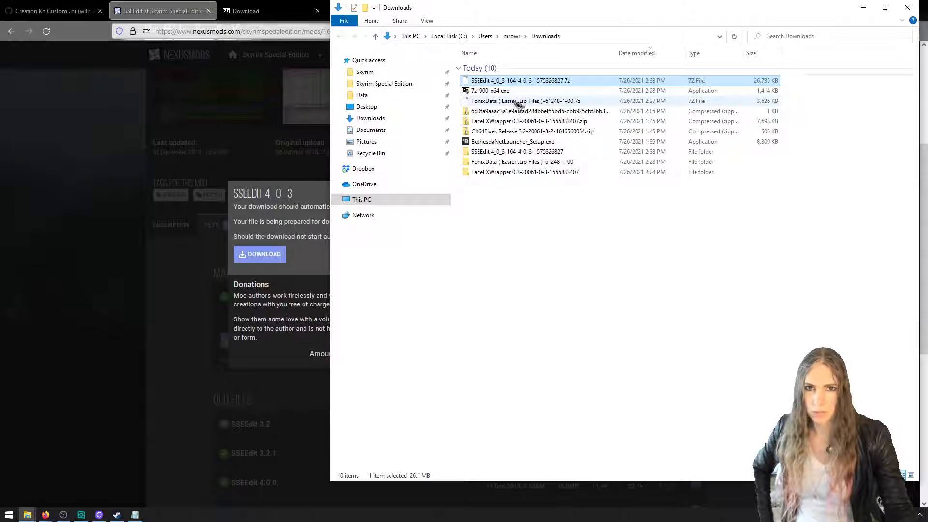
Launch SSEEdit.exe from the extracted folder in Downloads, hide future What's New notices, and dismiss both startup messages
double_click(514, 152)
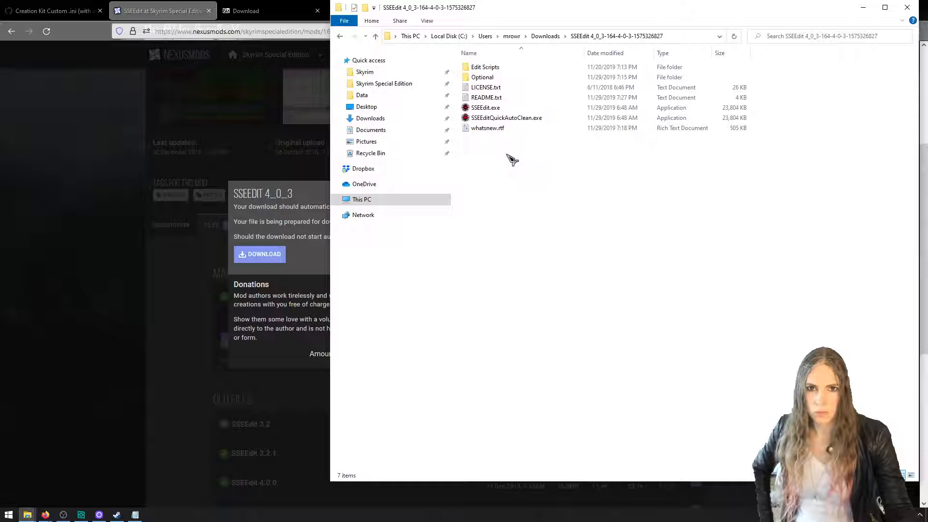
click(515, 109)
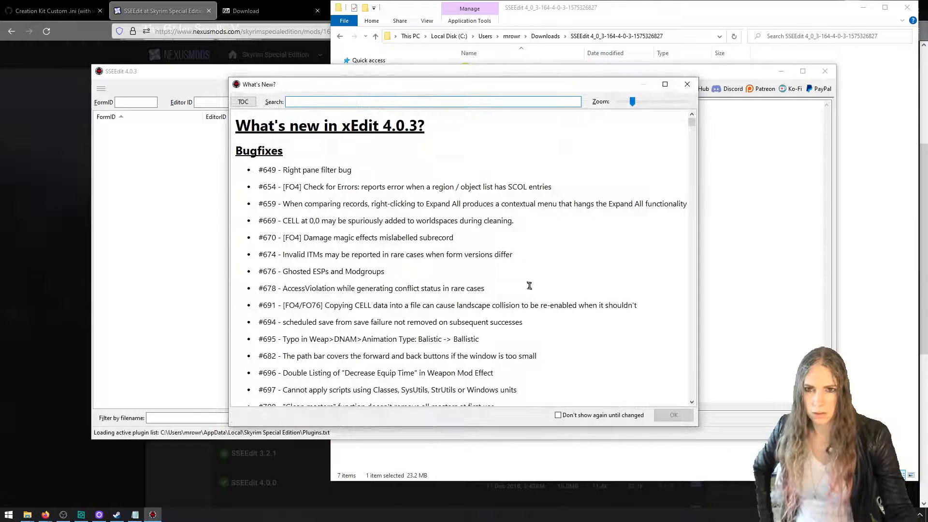
click(608, 415)
click(688, 85)
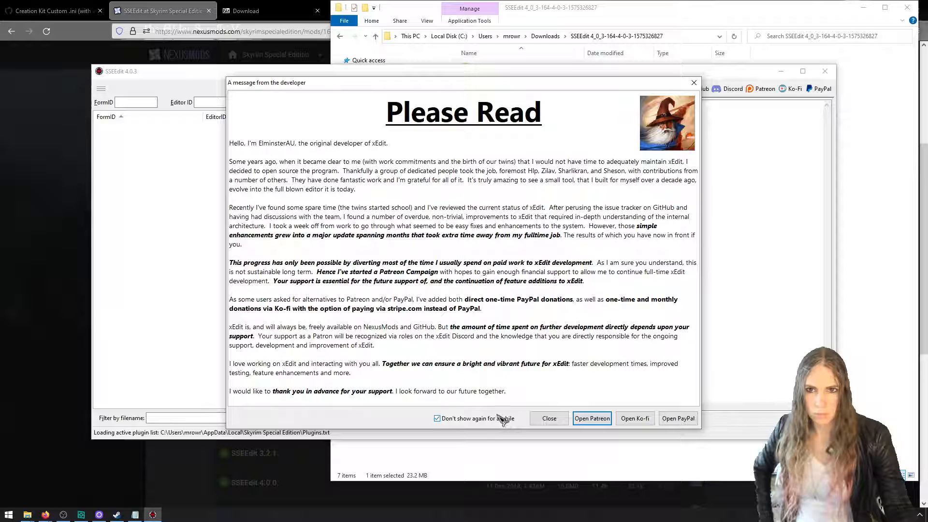
click(694, 82)
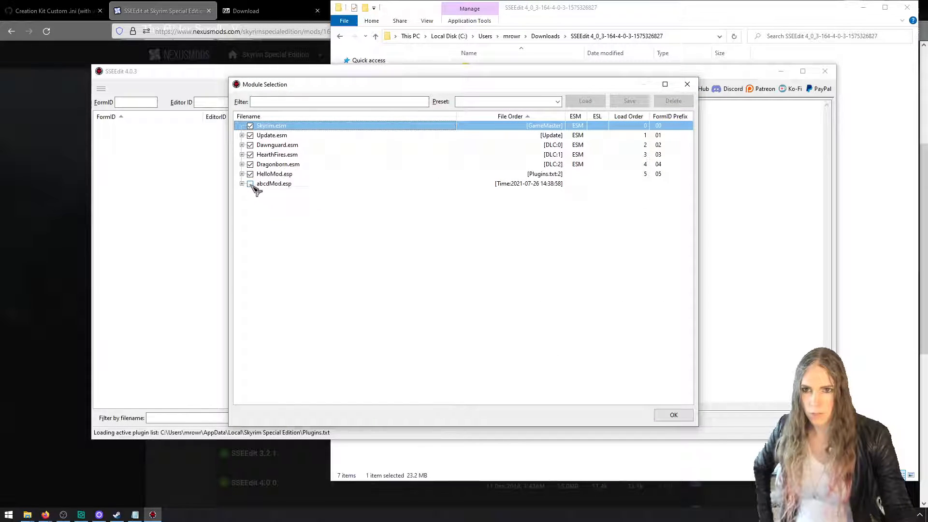
Deselect all modules in the module selection and load only abcdMod.esp
right_click(317, 155)
click(340, 180)
click(250, 183)
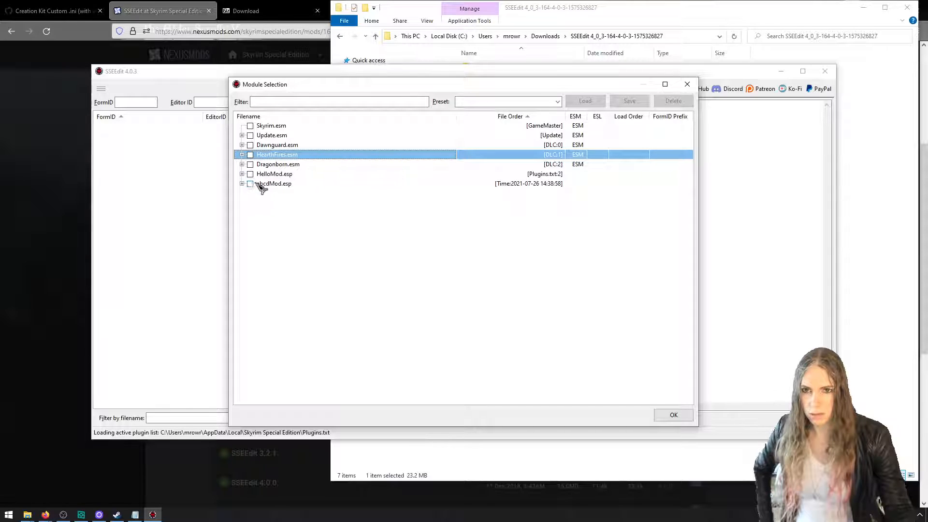
click(674, 415)
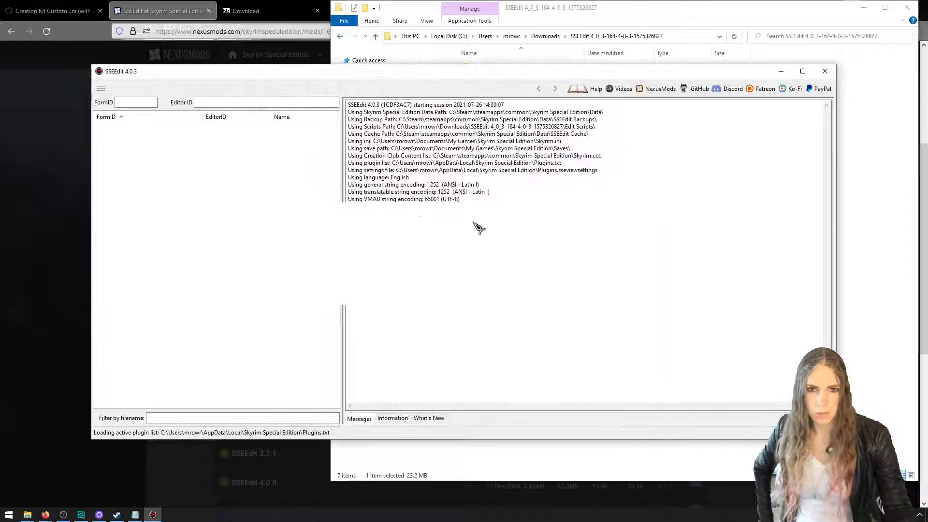
Skim the startup tips, disable showing tips, and close SSEEdit
click(573, 293)
click(573, 293)
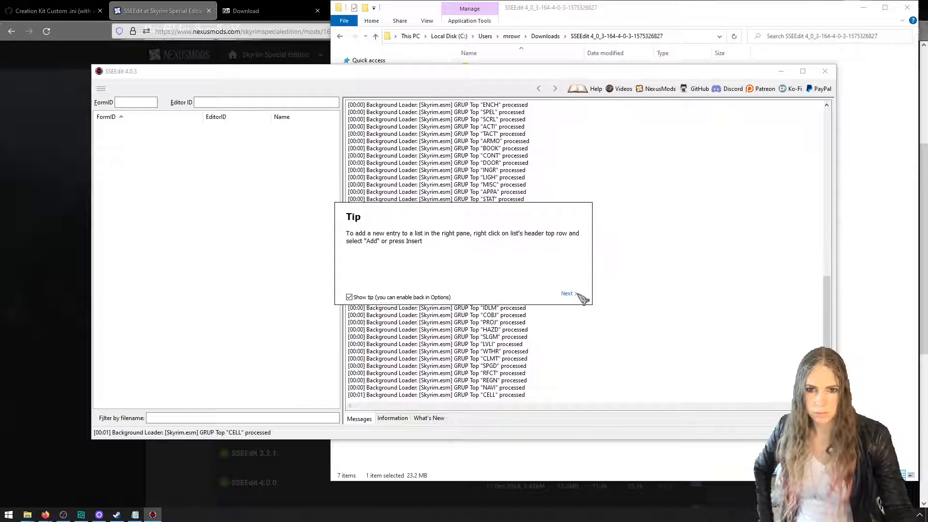
click(573, 293)
click(445, 297)
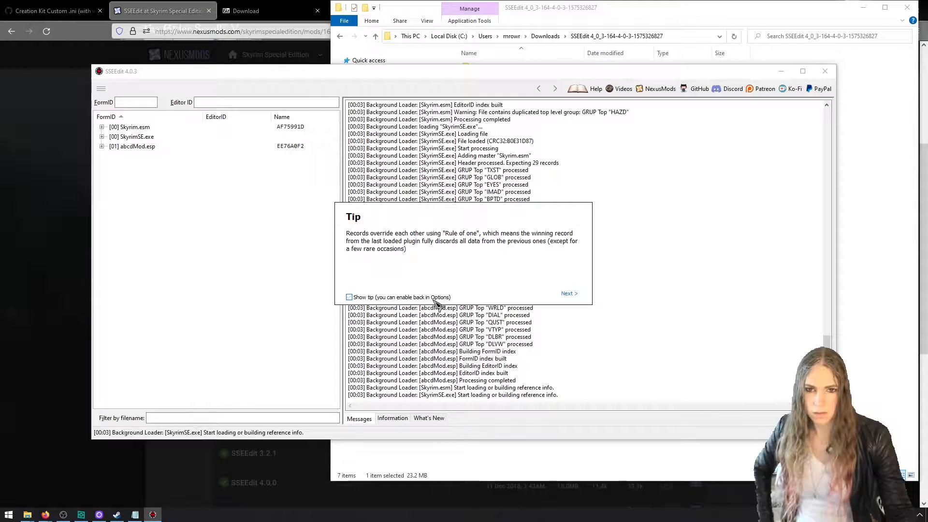
click(567, 293)
click(567, 293)
click(825, 71)
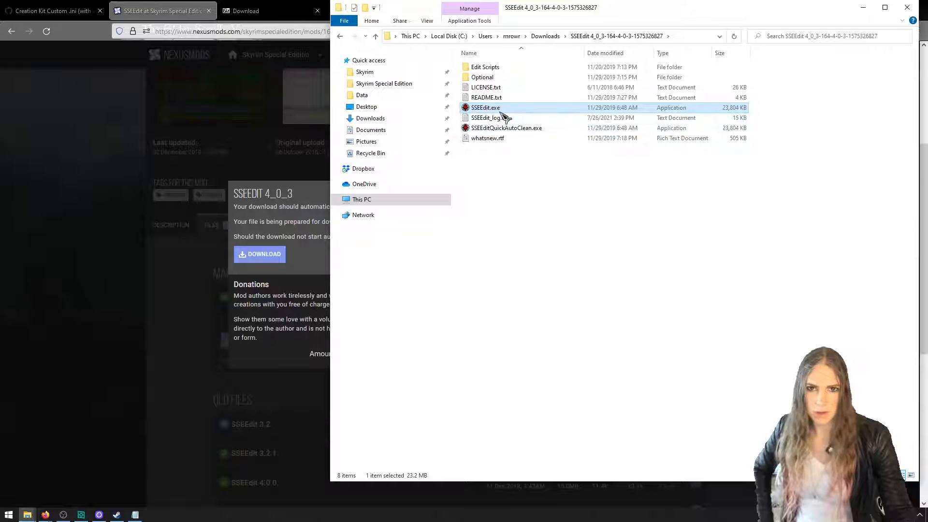
Relaunch SSEEdit.exe and load abcdMod.esp as the only selected module
double_click(500, 111)
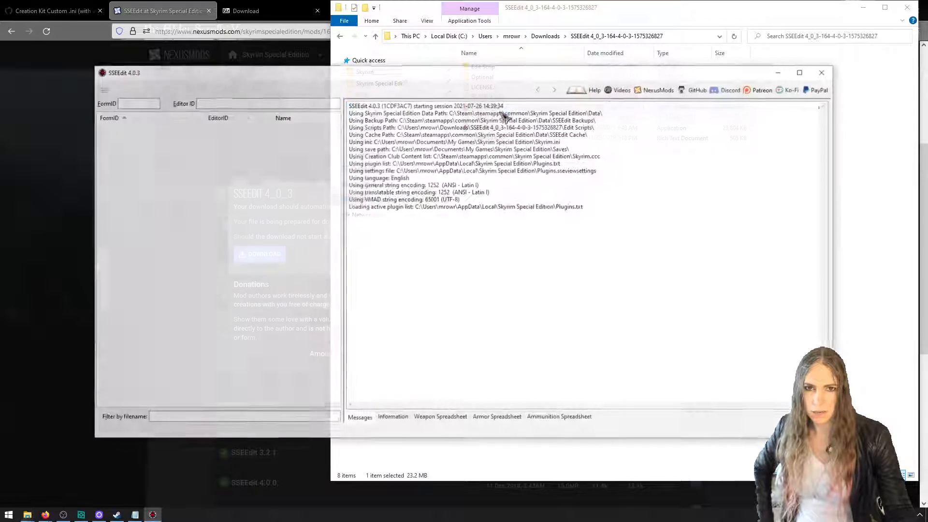
right_click(360, 154)
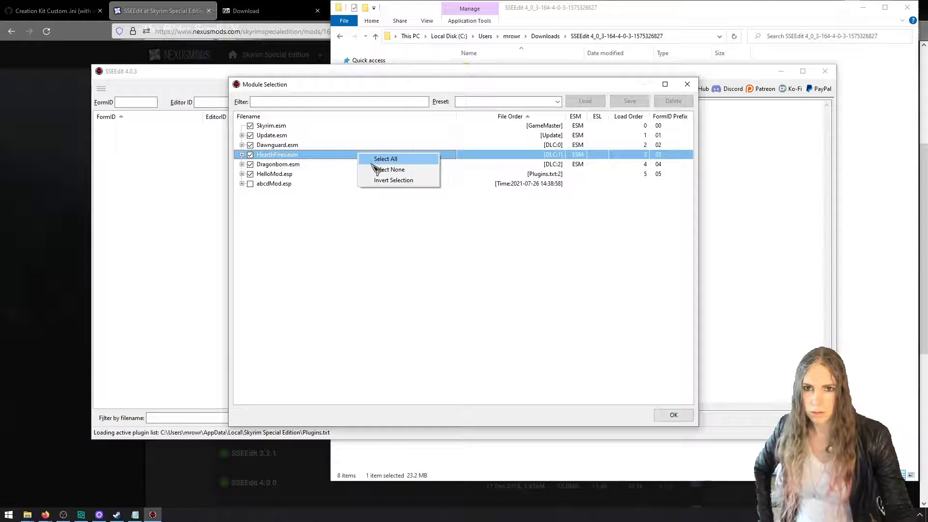
click(387, 170)
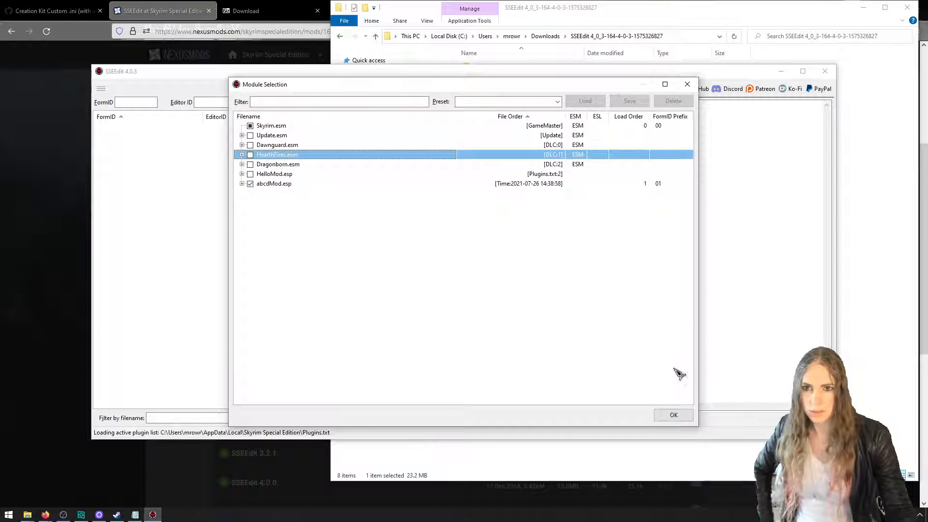
click(673, 414)
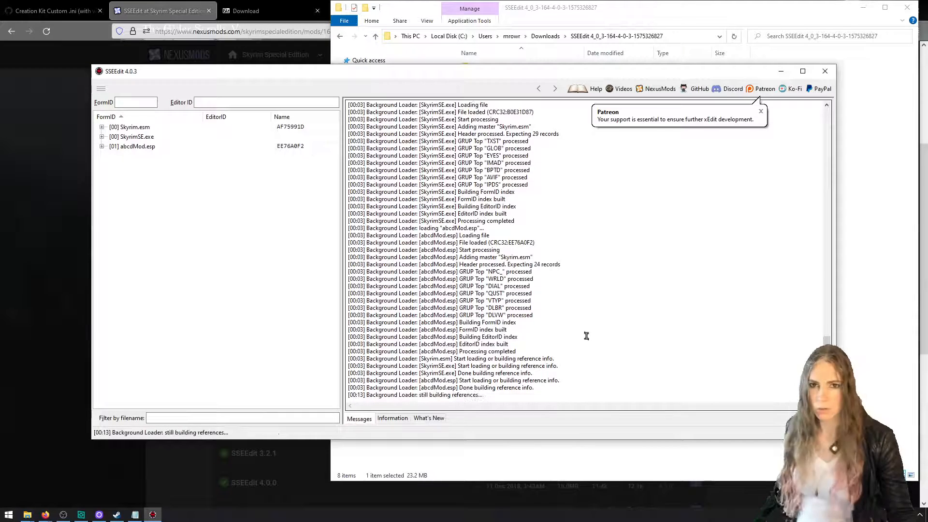
Create the SEQ file for abcdMod.esp and close SSEEdit
click(102, 147)
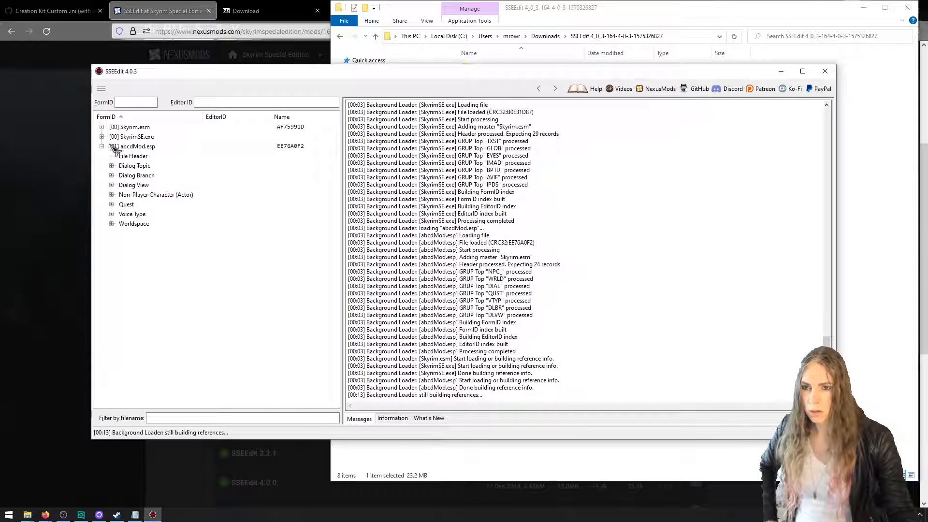
click(128, 146)
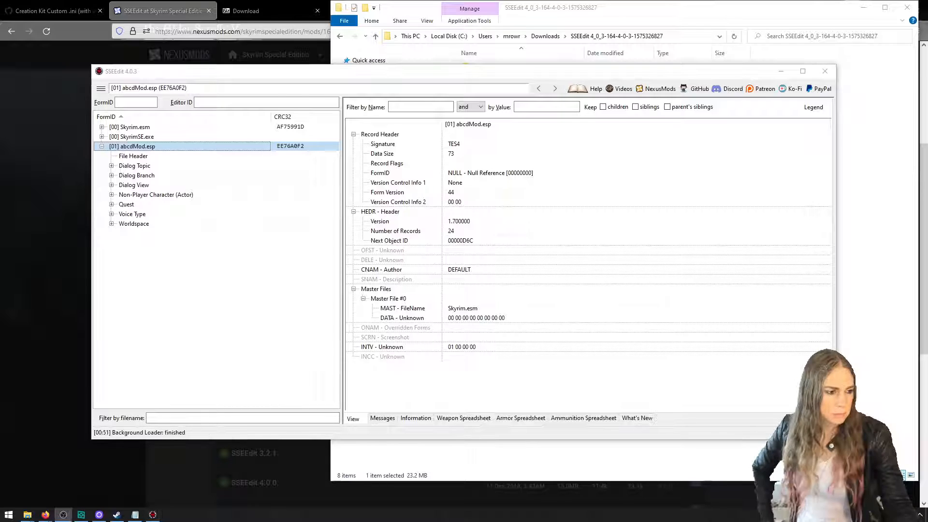
right_click(172, 145)
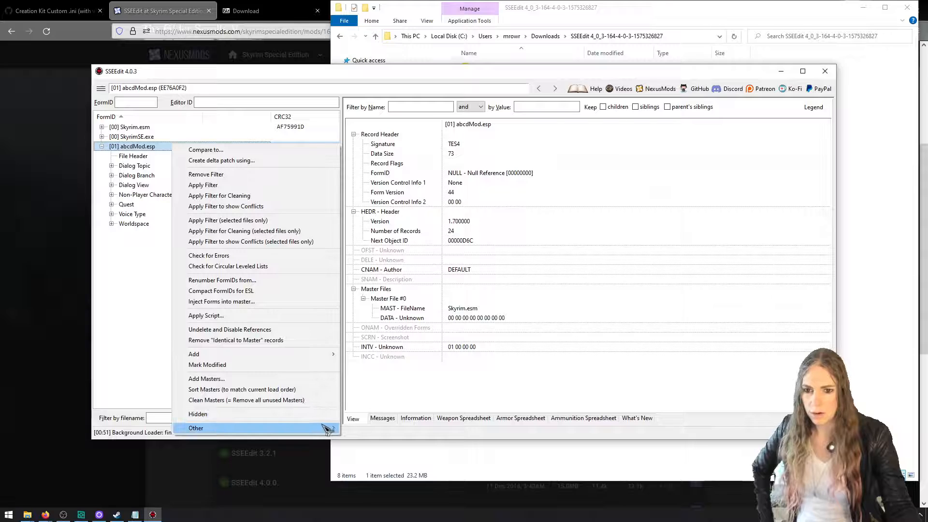
mouse_move(328, 428)
click(401, 339)
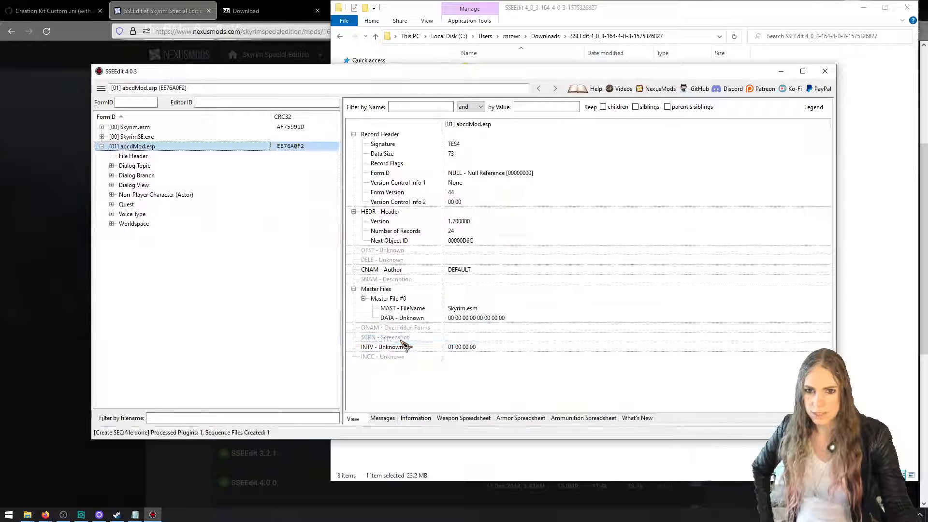
click(825, 71)
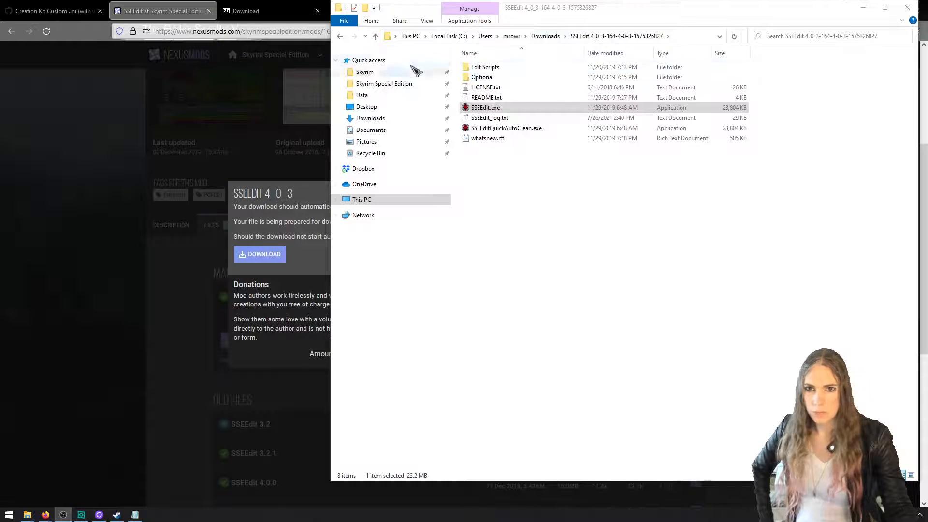
Go to the Skyrim Special Edition folder, launch SkyrimSE.exe, and start the game from its launcher
click(391, 83)
drag(561, 10, 439, 28)
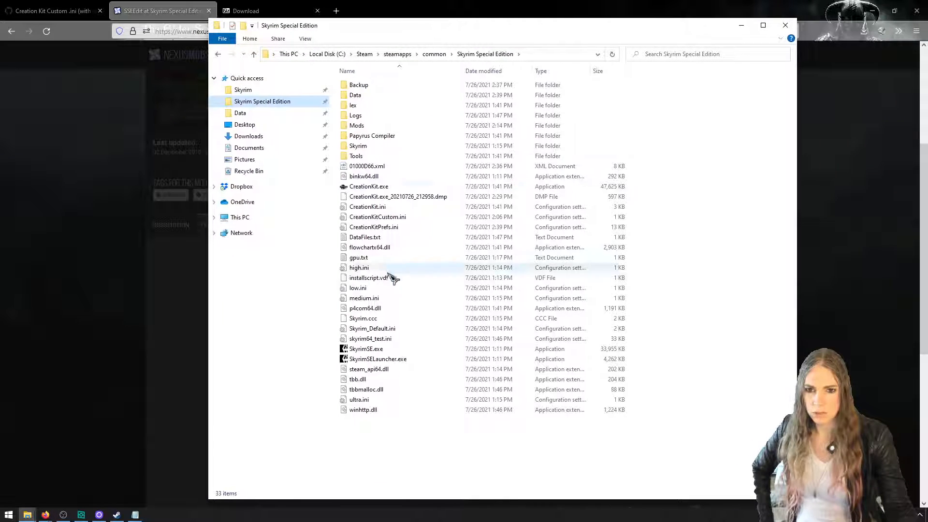
click(410, 349)
double_click(411, 347)
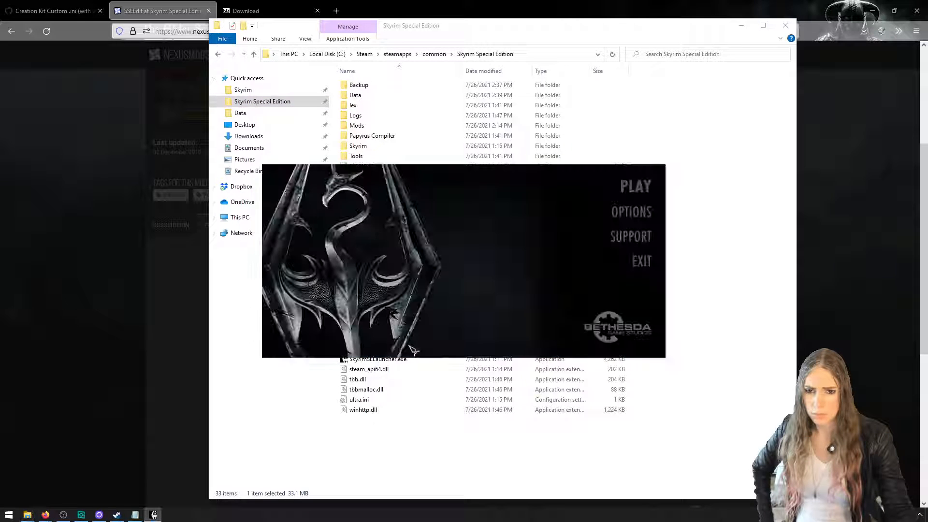
click(643, 189)
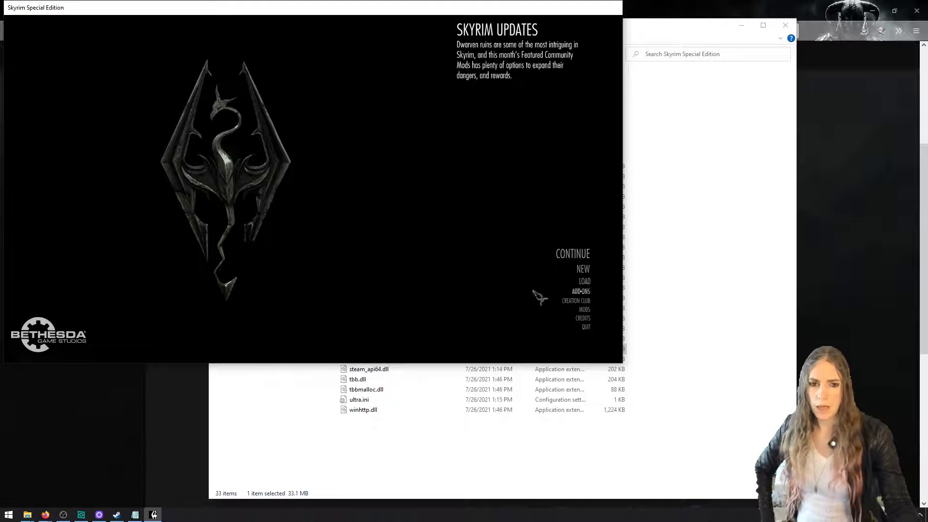
Enable abcdMod.esp in the game's mod load order and accept reloading the data files
click(587, 313)
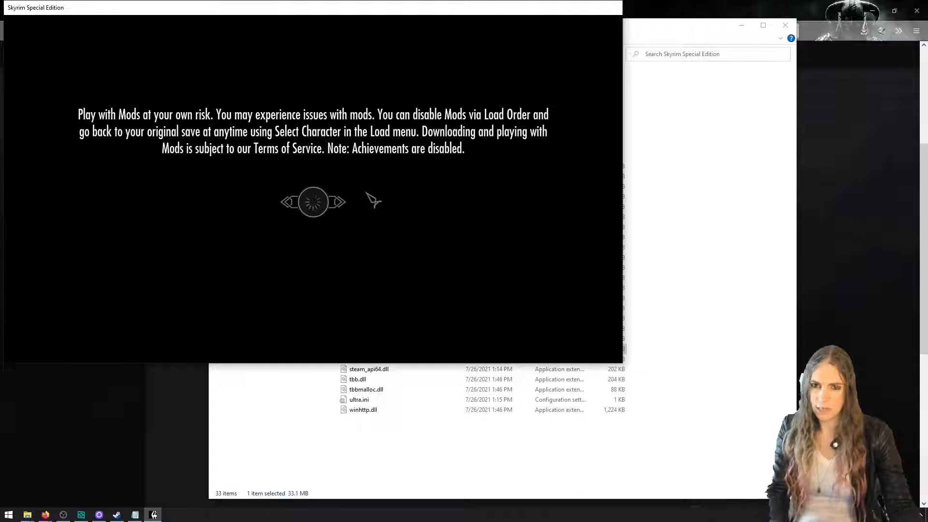
key(t)
click(51, 109)
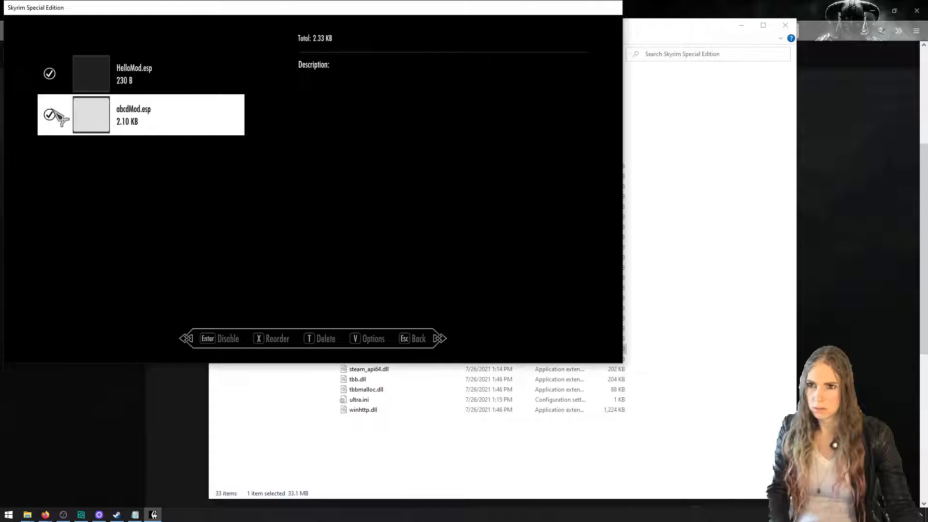
key(Escape)
key(Escape)
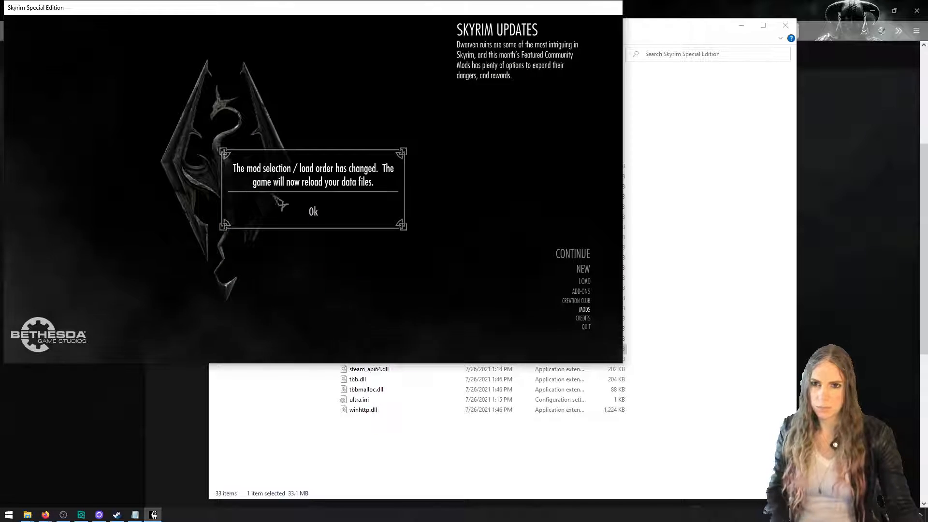
click(314, 211)
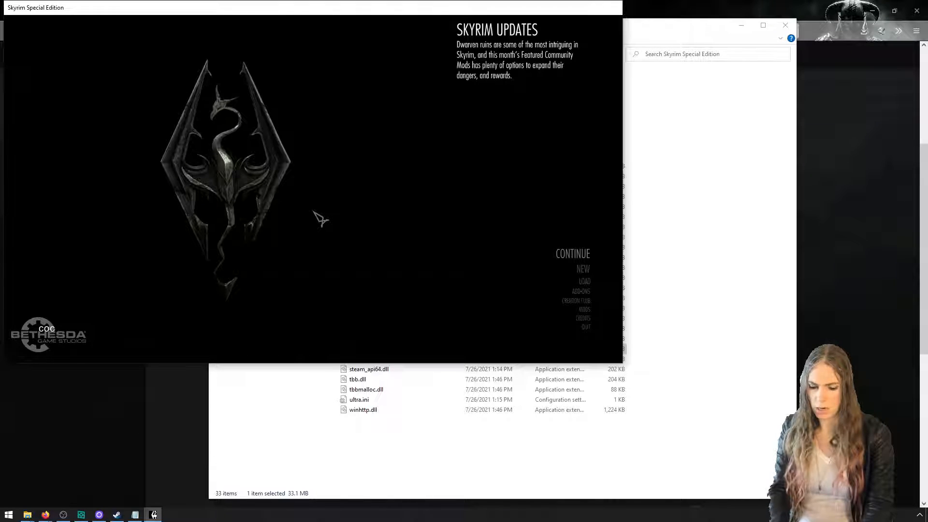
Travel to Riverwood with the coc console command and dismiss the HelloMod message box
text(od)
key(Return)
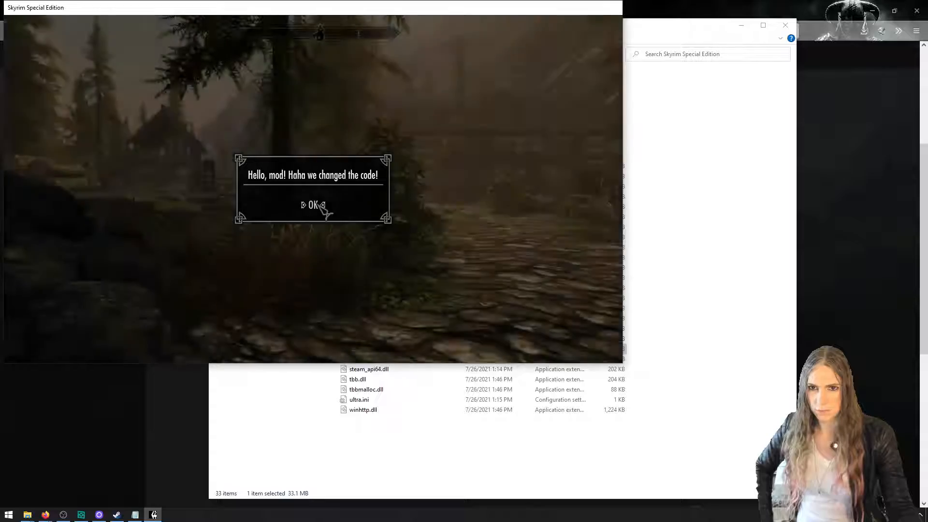
click(314, 204)
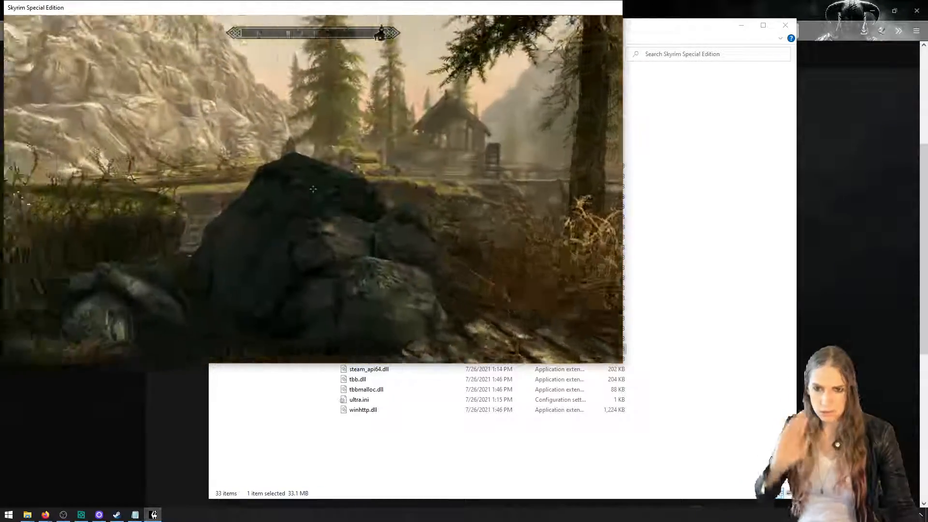
Find Ms Foo on the stone path, talk to her, and ask "How are you doing today?"
key(f)
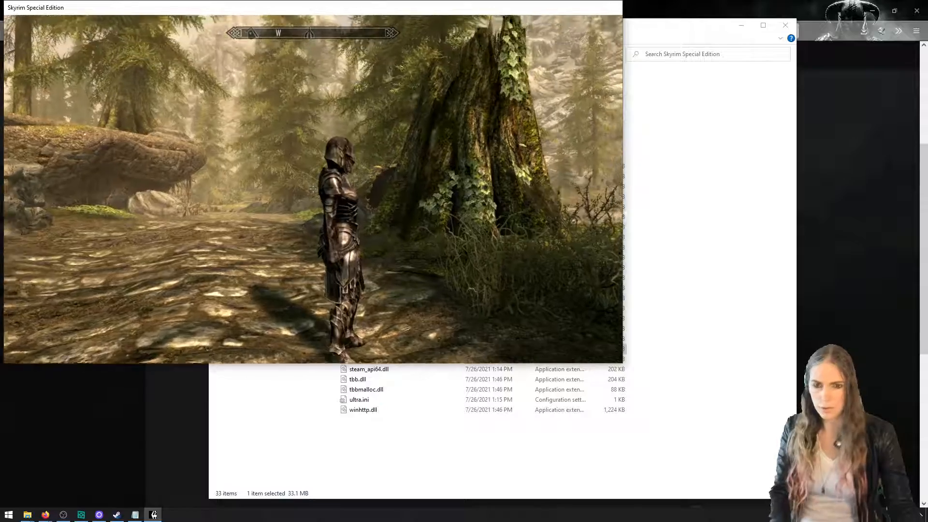
key(e)
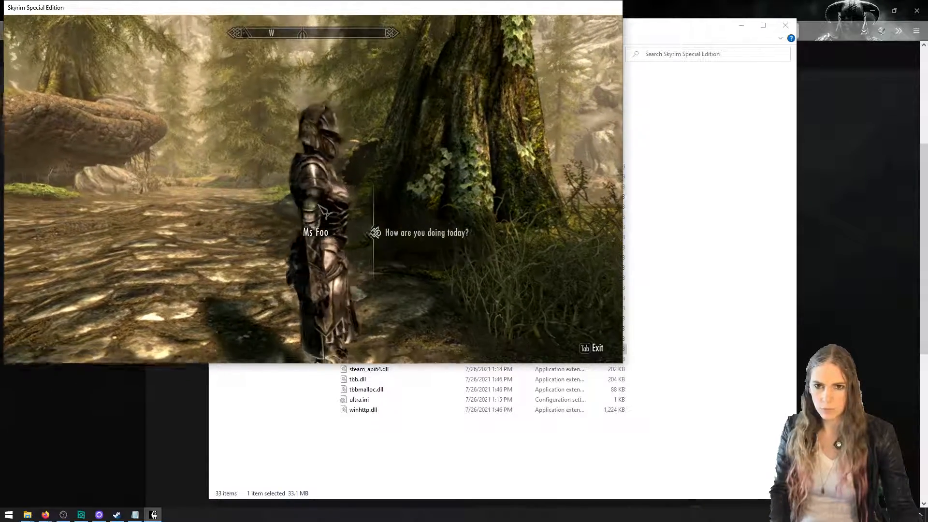
click(416, 234)
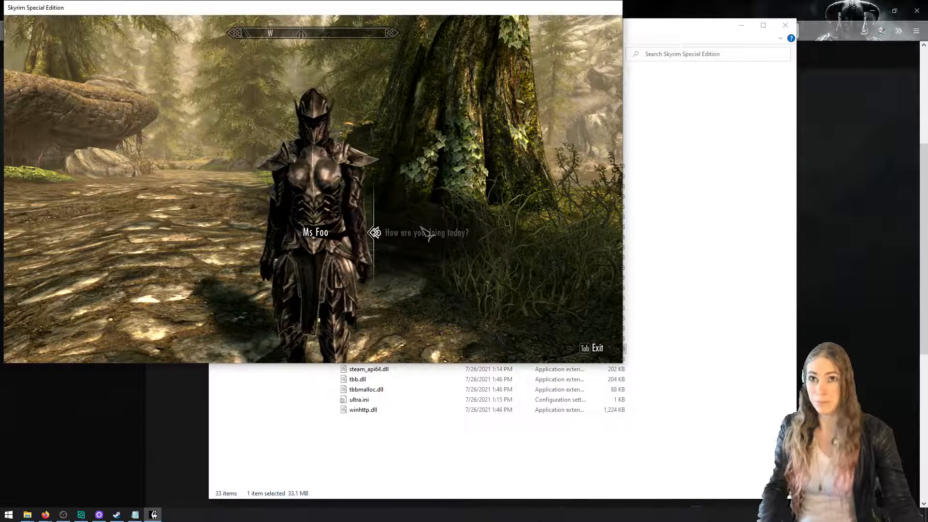
Exit the conversation with Ms Foo and quit the game with the qq console command
key(Tab)
key(grave)
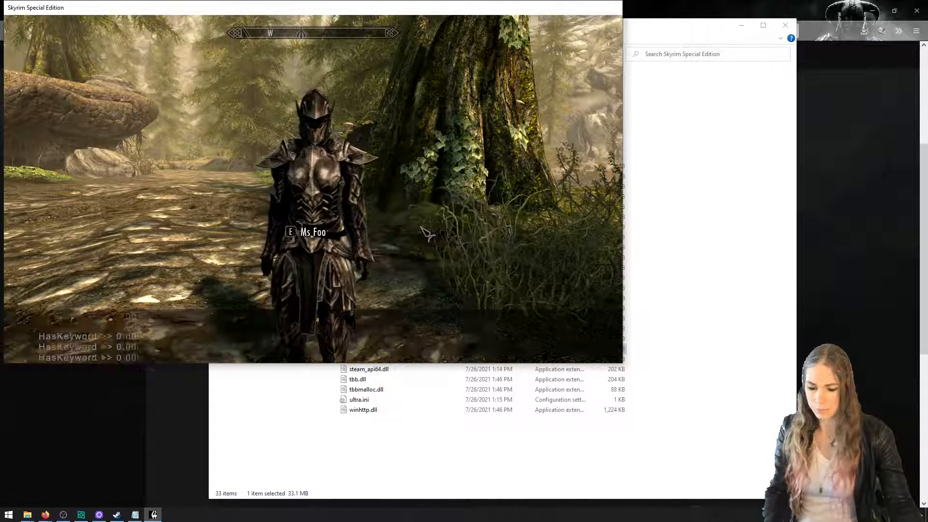
text(qqq)
key(Return)
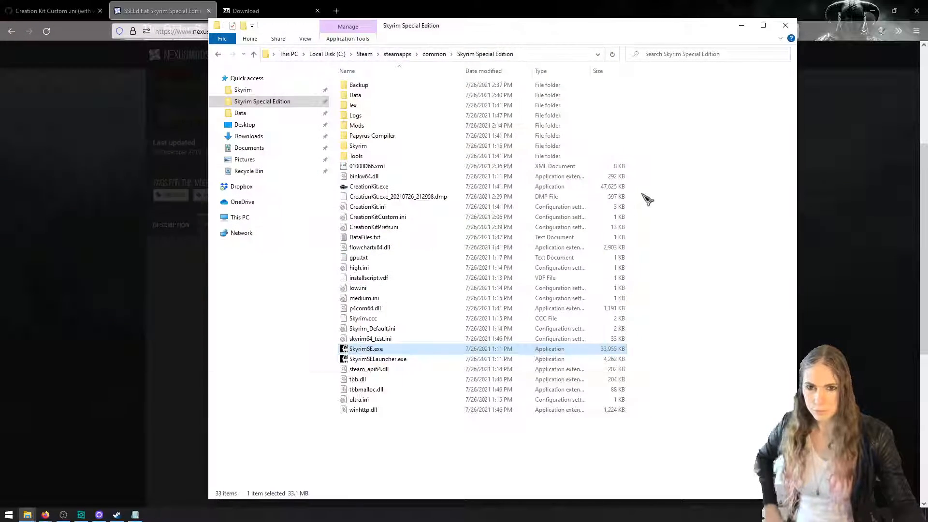
Switch to CreationKitEpisodeNotes.txt in Notepad and begin a new entry at the end with "Place"
click(135, 515)
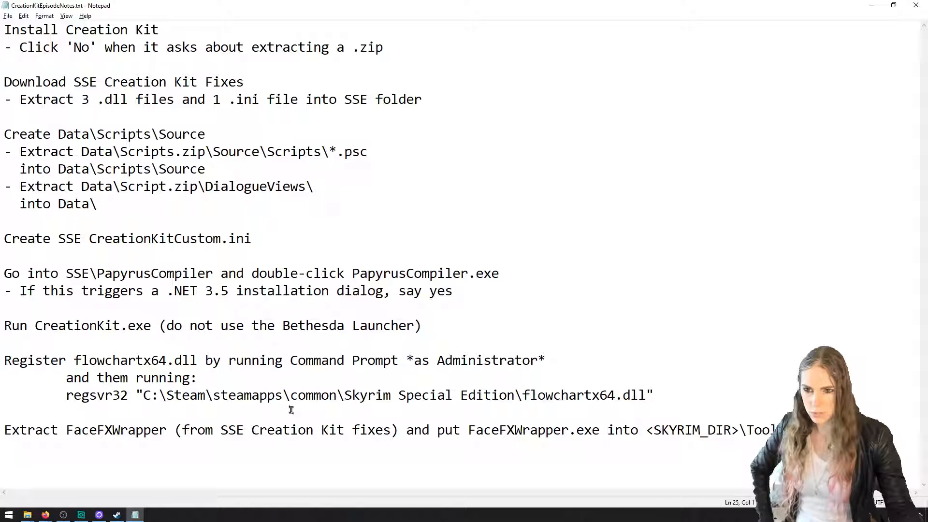
key(Return)
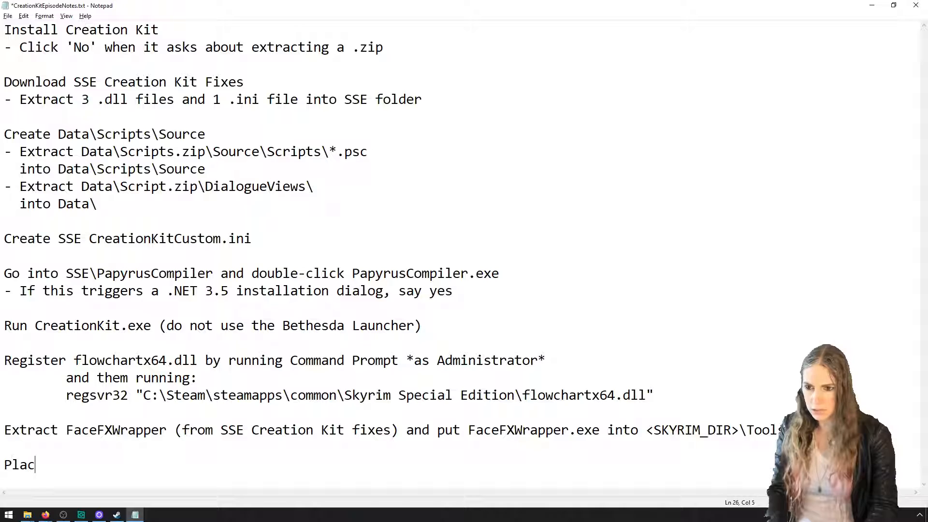
text(Place)
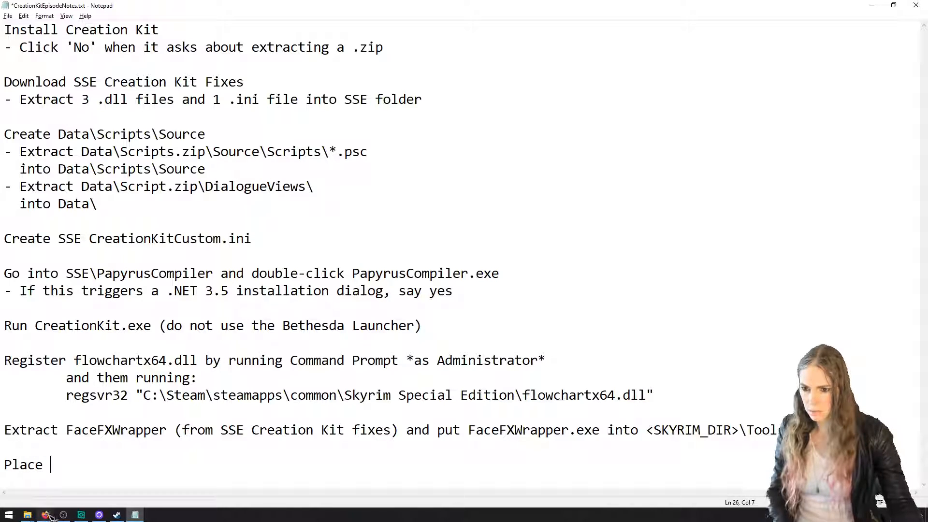
Return to the FonixData.cdf mod page in Firefox, copy its file name, and extend the "Place" line in the Notepad notes with "FonixData.cdf in"
click(116, 478)
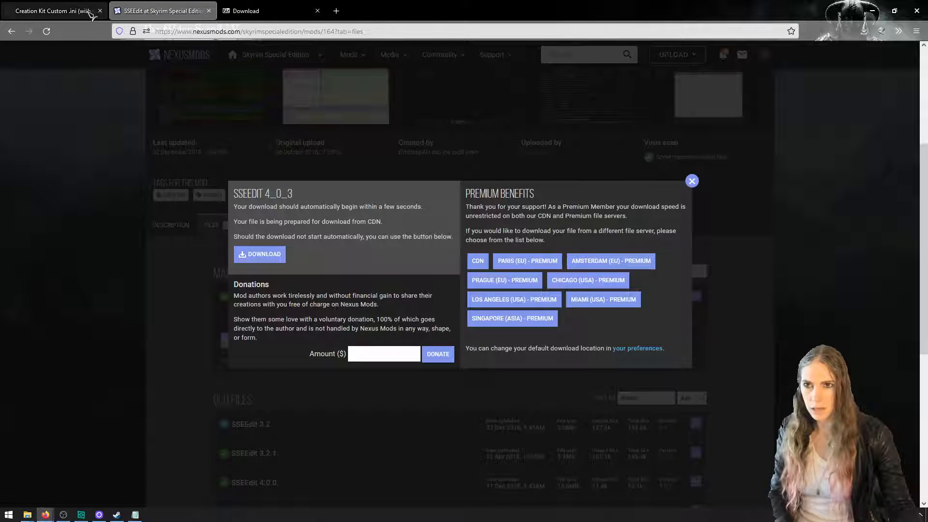
right_click(17, 32)
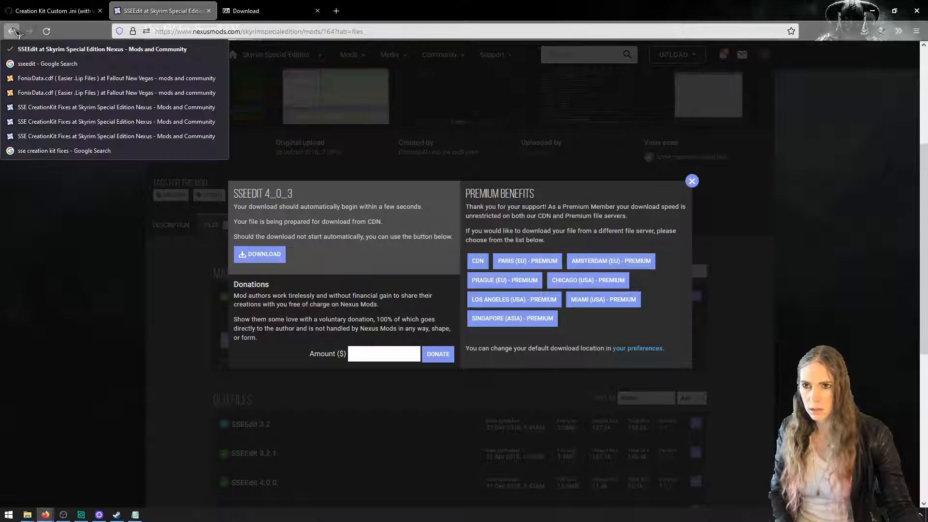
click(39, 92)
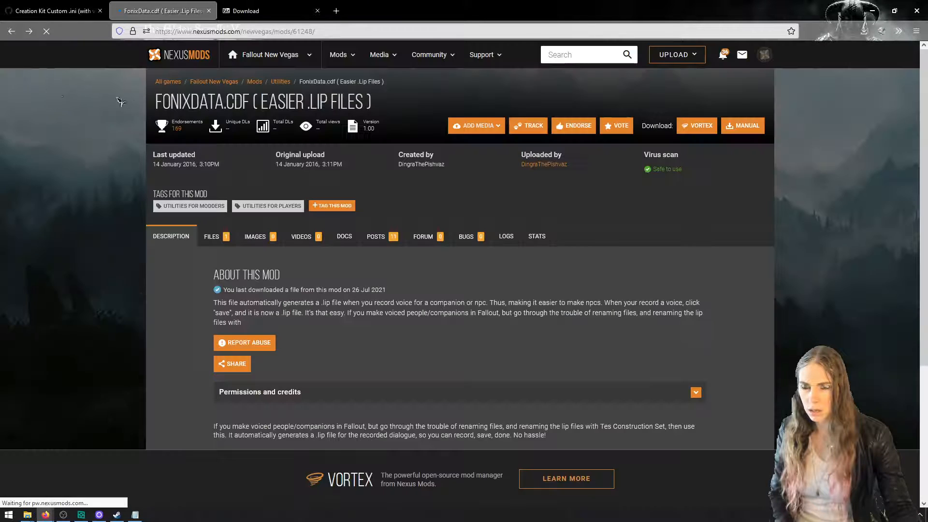
drag(247, 100, 157, 100)
key(alt+Tab)
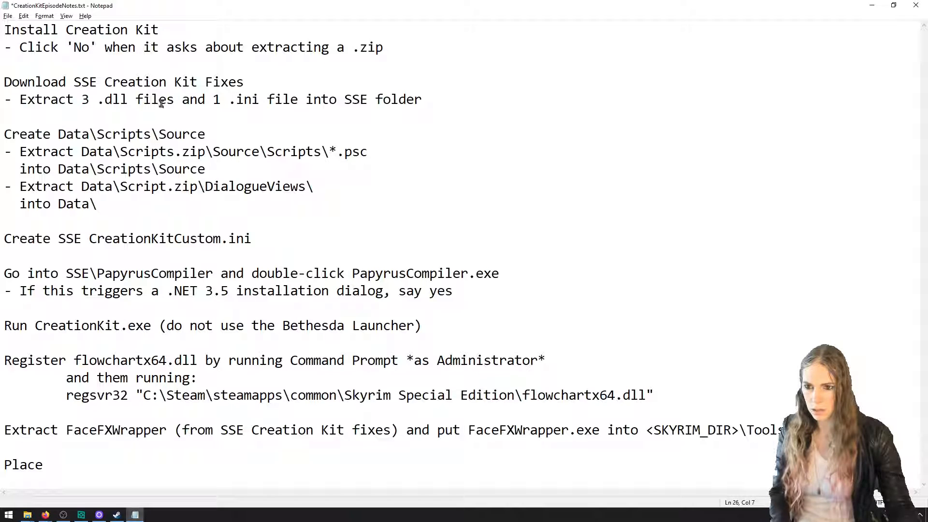
text(FonixData.cdf)
text(in)
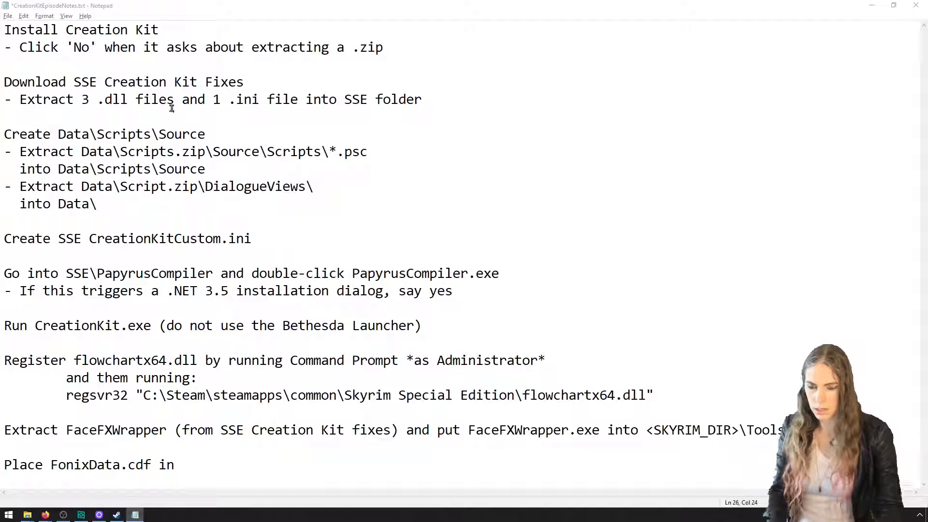
Switch to the abcdVoice window in File Explorer and open the Processing folder under Data\Sound\Voice to locate FonixData.cdf
key(alt+Tab)
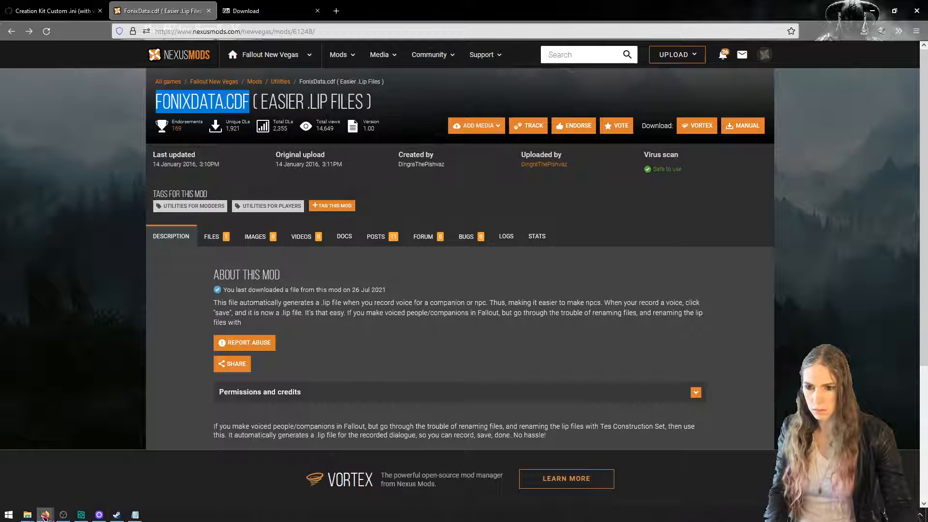
mouse_move(27, 515)
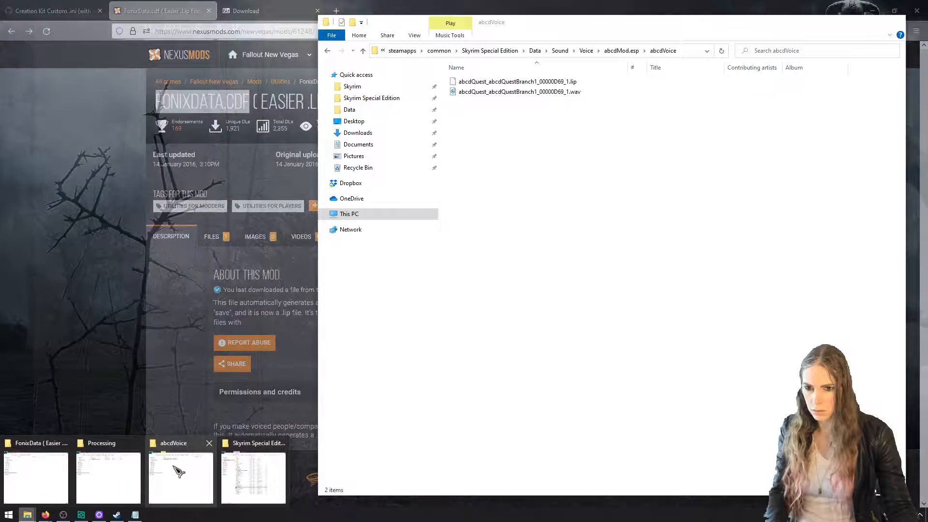
click(178, 471)
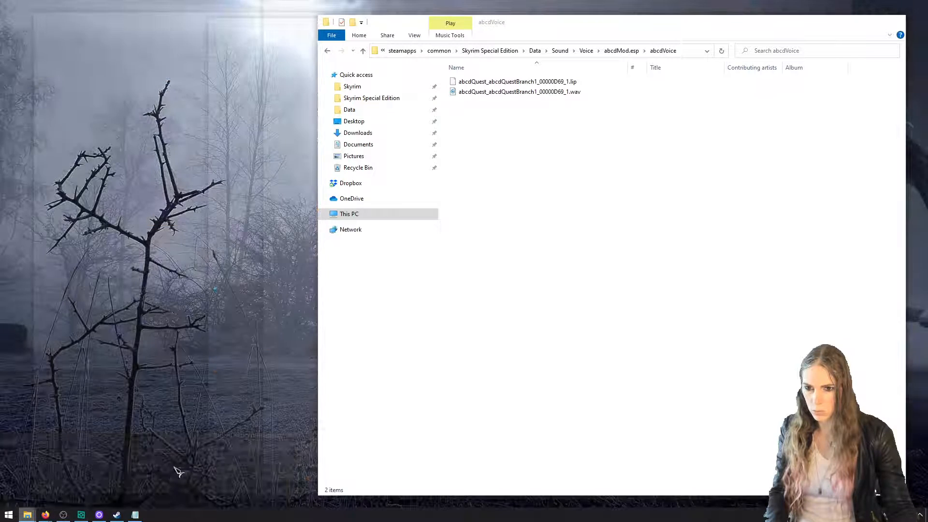
click(586, 50)
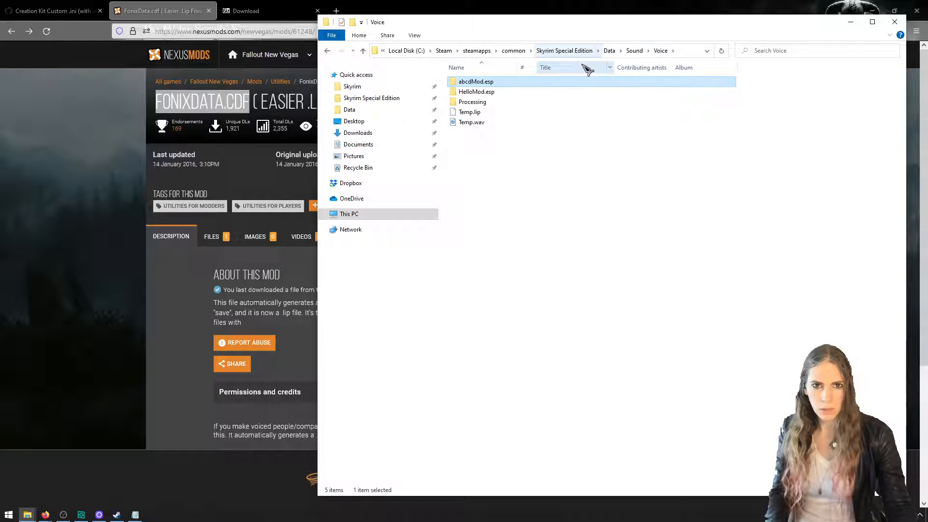
double_click(586, 102)
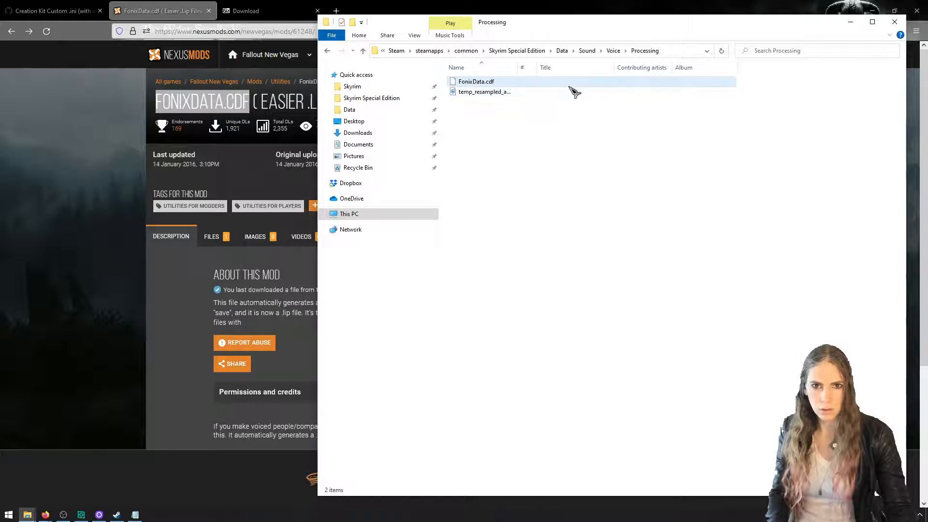
click(570, 86)
Copy the path Data\Sound\Voice\Processing from File Explorer, add it to the end of the FonixData.cdf line in the Notepad notes, and save the file
click(662, 54)
drag(633, 54, 619, 54)
click(619, 53)
double_click(595, 100)
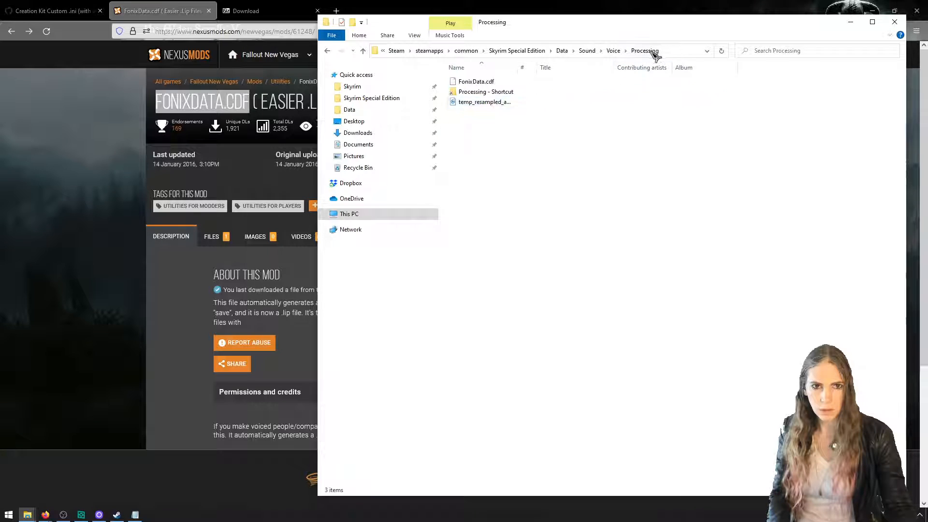
click(669, 50)
click(642, 55)
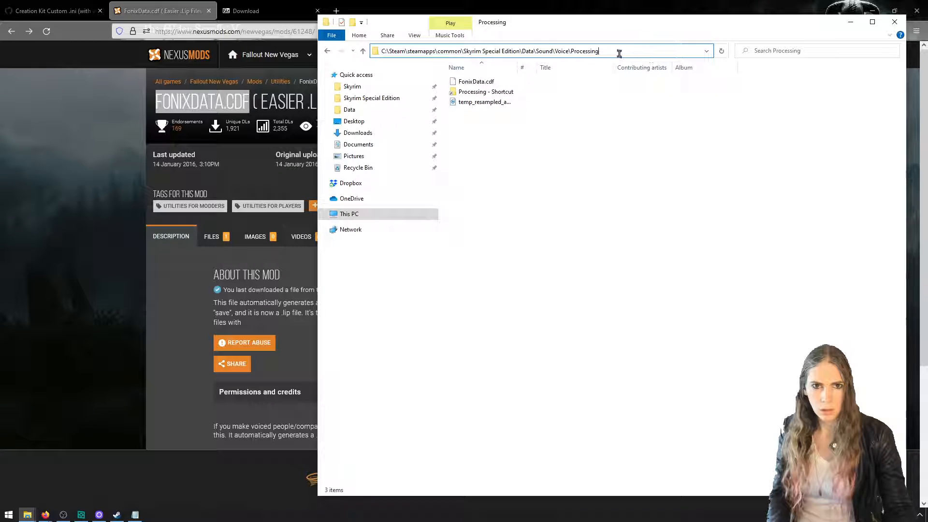
drag(619, 53, 522, 52)
key(ctrl+c)
key(alt+Tab)
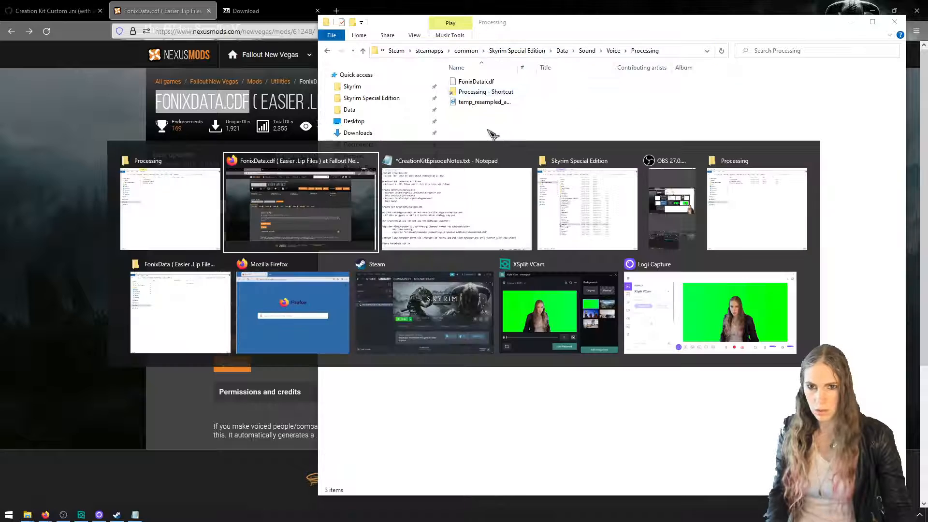
key(alt+Tab)
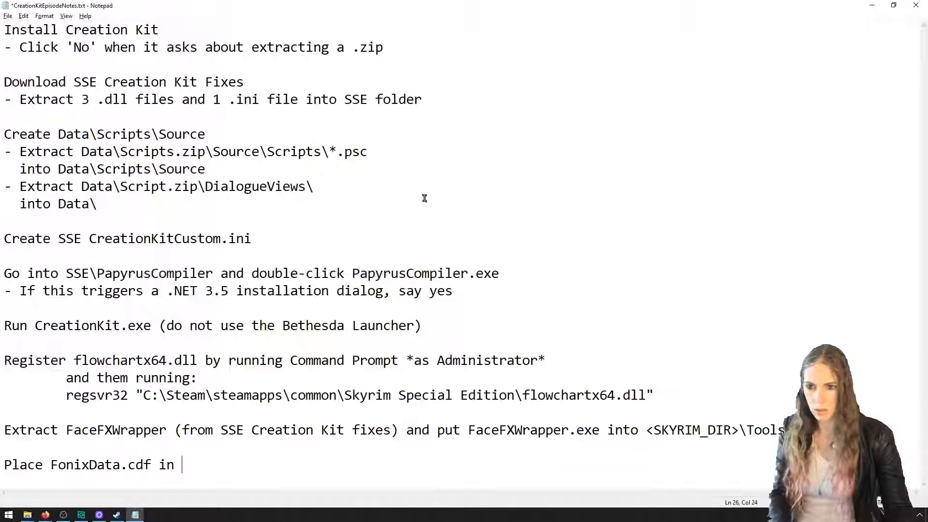
key(ctrl+v)
key(ctrl+s)
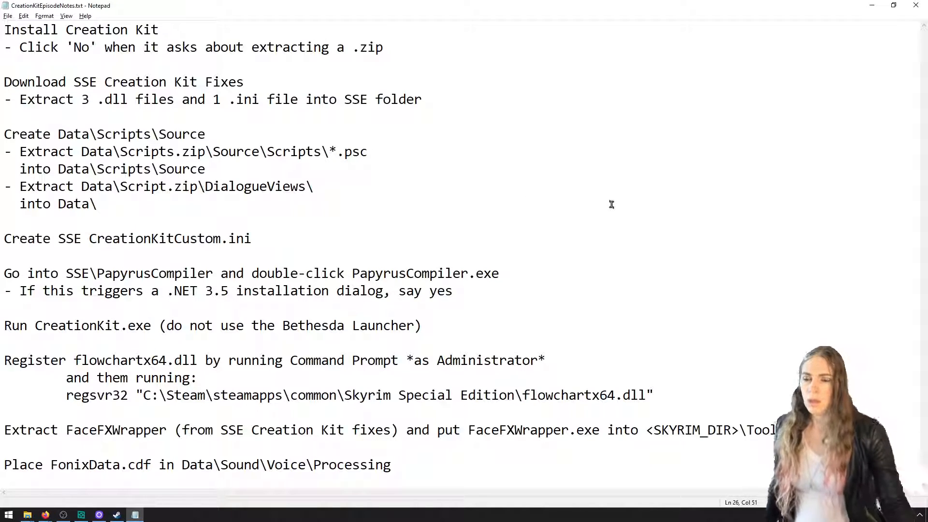
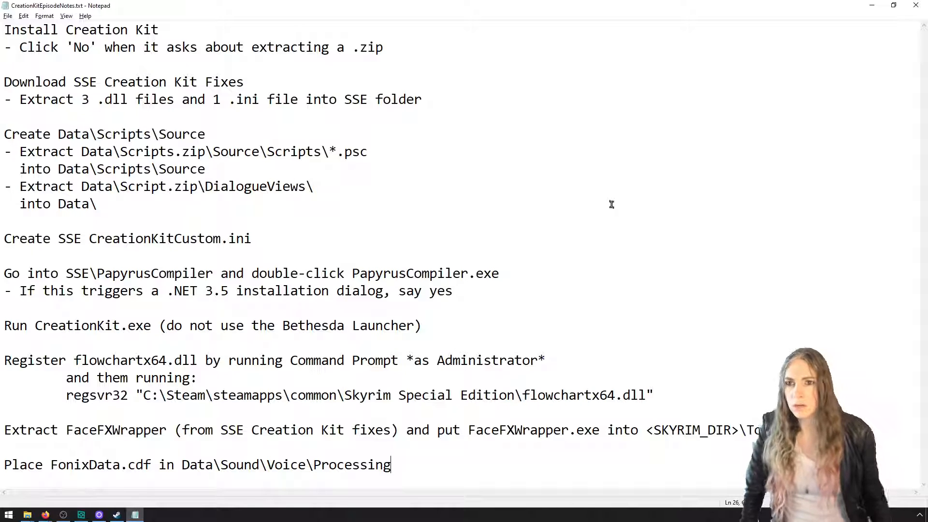
Review the notes on the Creation Kit Fixes, FaceFXWrapper, the Data\Scripts\Source extraction and CreationKitCustom.ini, highlighting each passage
drag(432, 116, 2, 83)
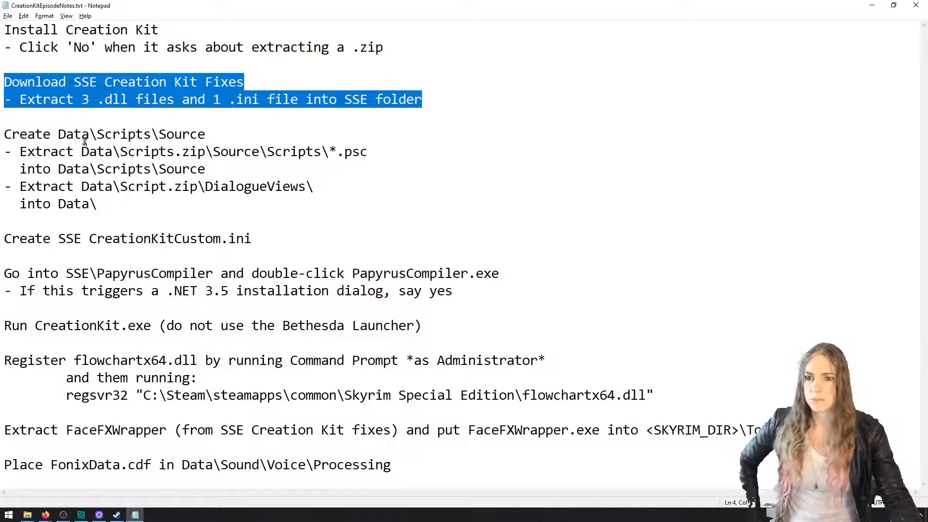
click(156, 100)
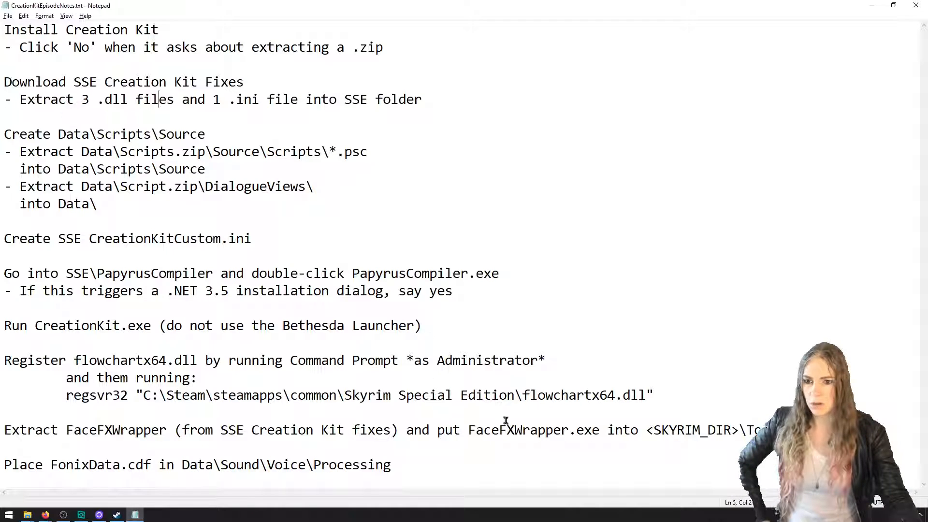
drag(530, 432, 145, 432)
drag(766, 431, 642, 434)
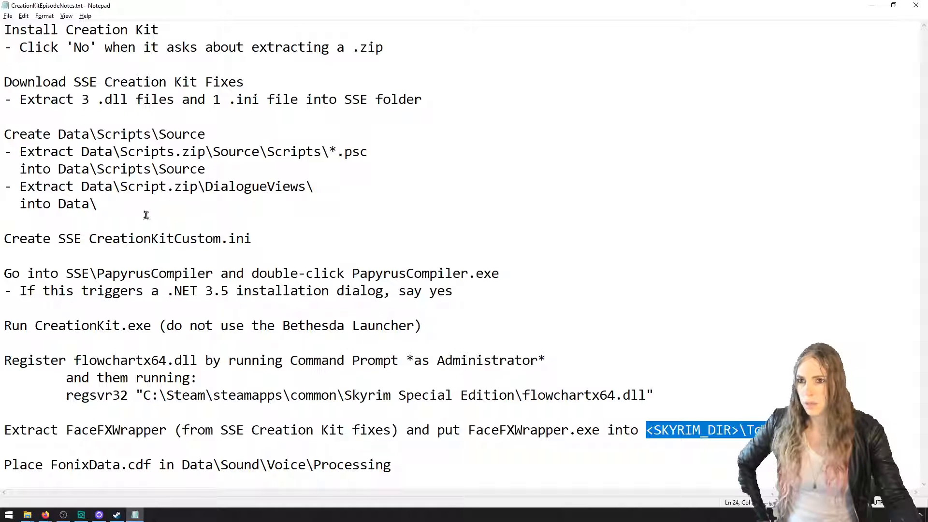
drag(138, 211, 18, 136)
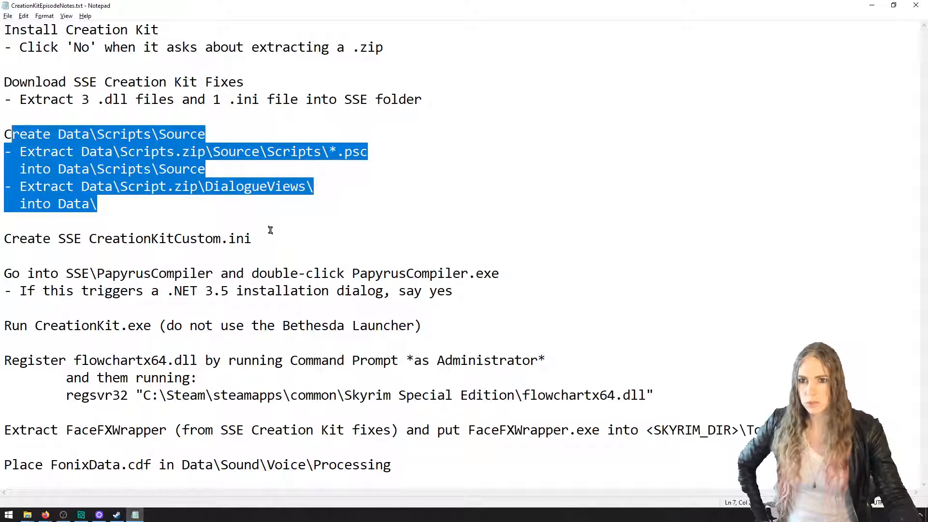
drag(269, 237, 96, 242)
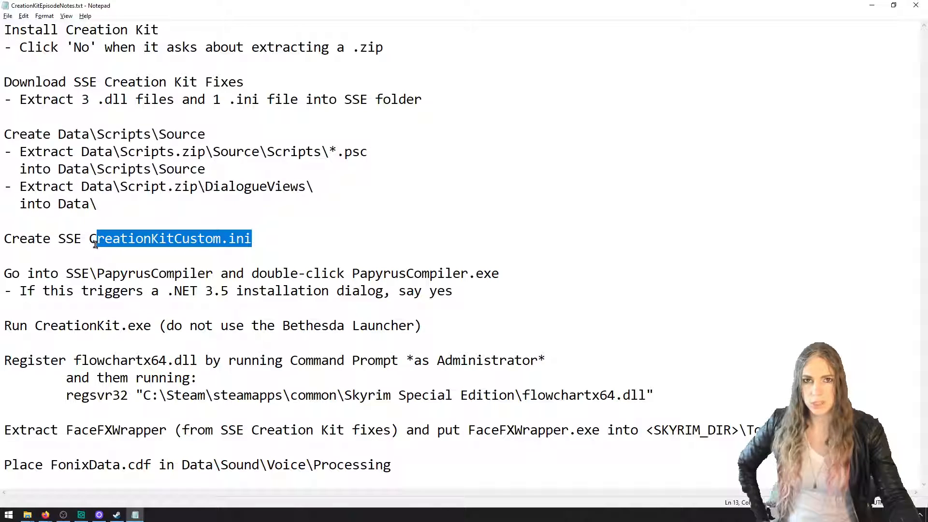
click(161, 240)
drag(252, 239, 137, 236)
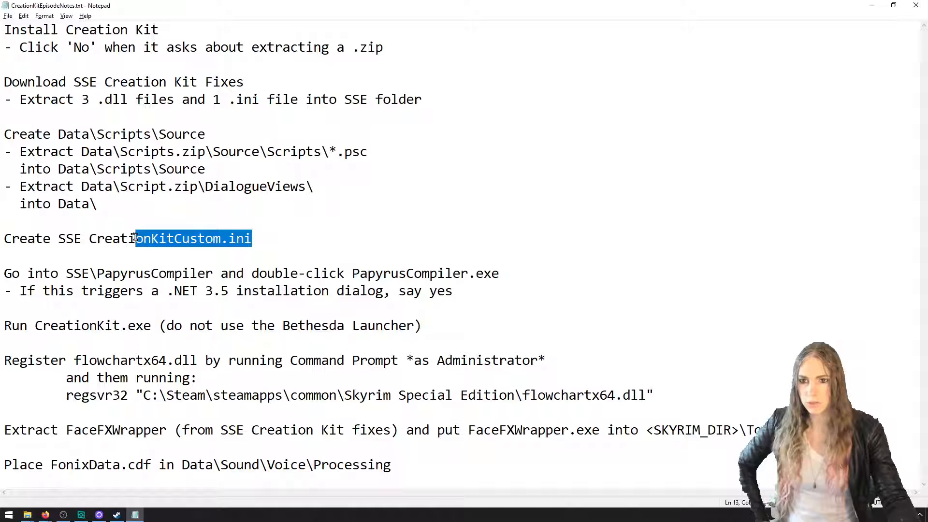
Correct the compiler folder path in the notes to "SSE\Papyrus Compiler"
drag(221, 274, 66, 275)
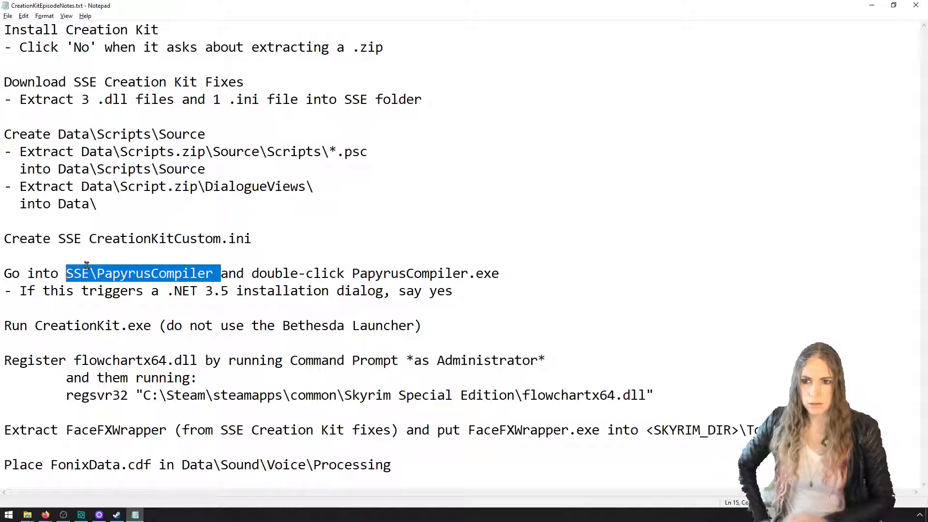
click(151, 273)
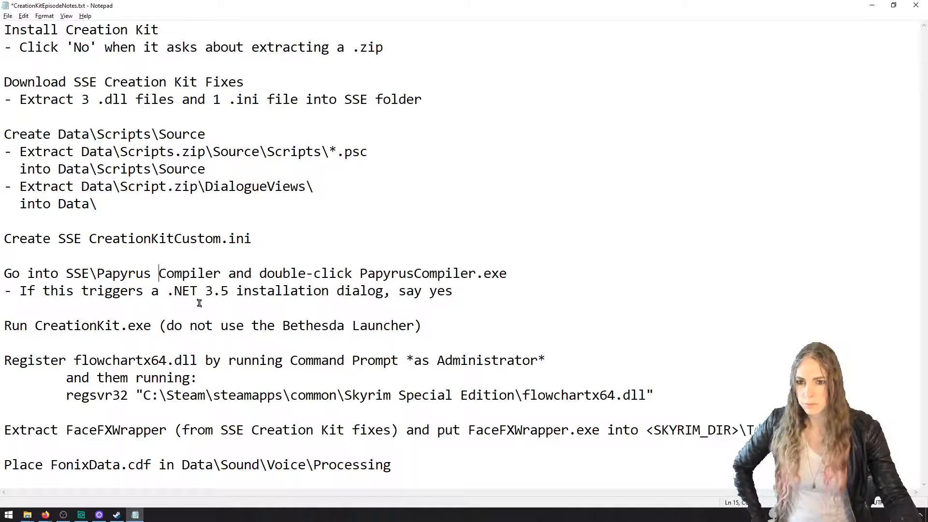
Highlight CreationKit.exe in the notes, search Windows for the Bethesda Launcher with "beth" and "laun", and return to the notes
drag(153, 326, 32, 333)
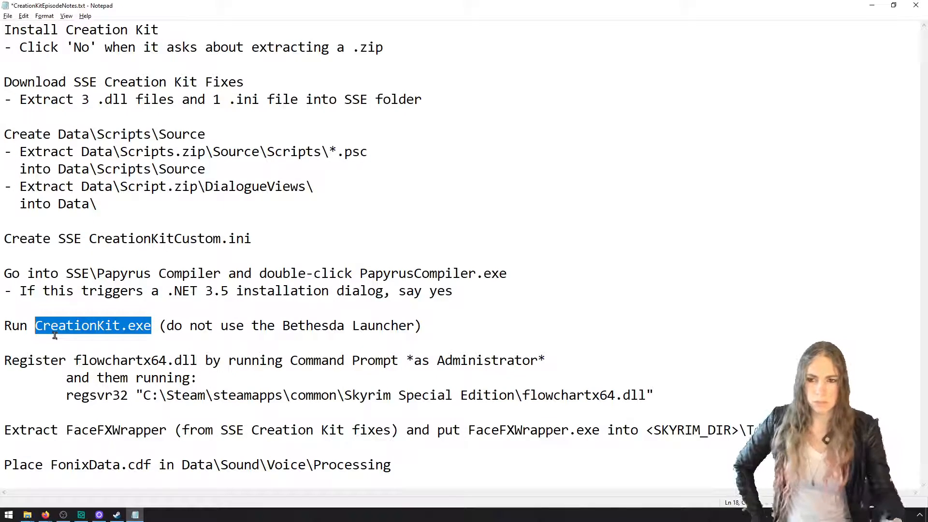
key(super)
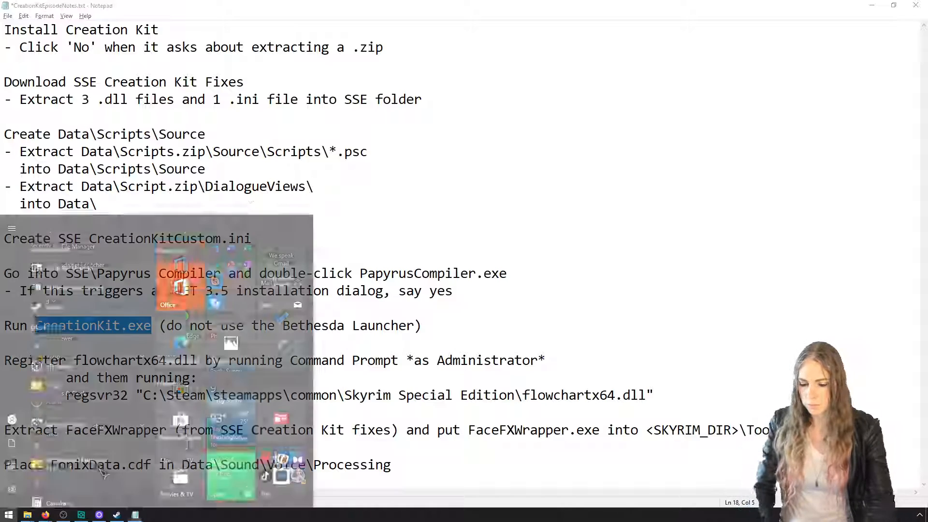
text(bethe)
key(Escape)
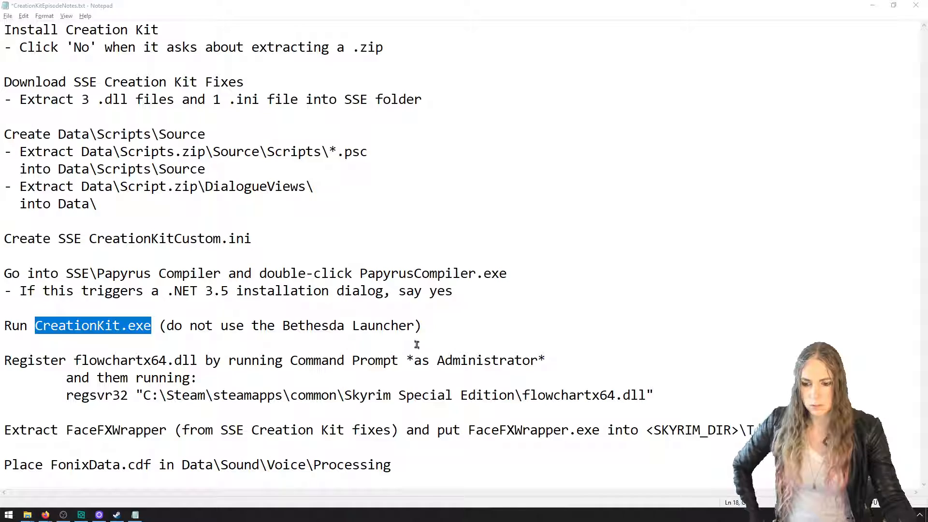
key(super)
text(launc)
key(Return)
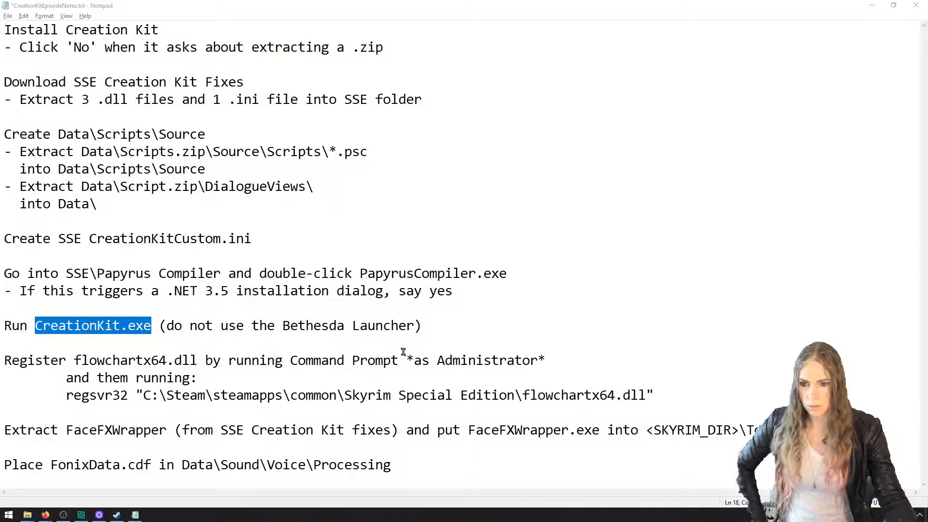
click(403, 352)
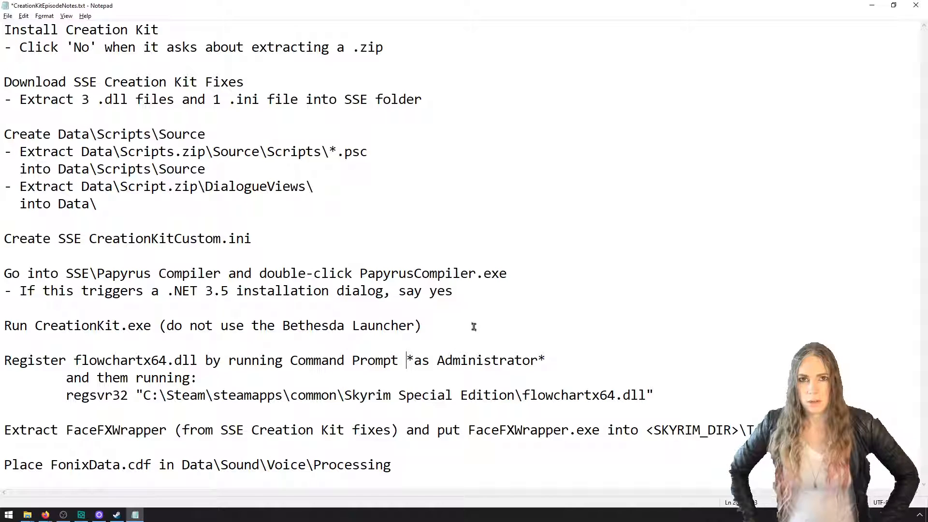
Switch to Firefox and open the SkyrimScripting GitHub repository in a new tab
click(46, 514)
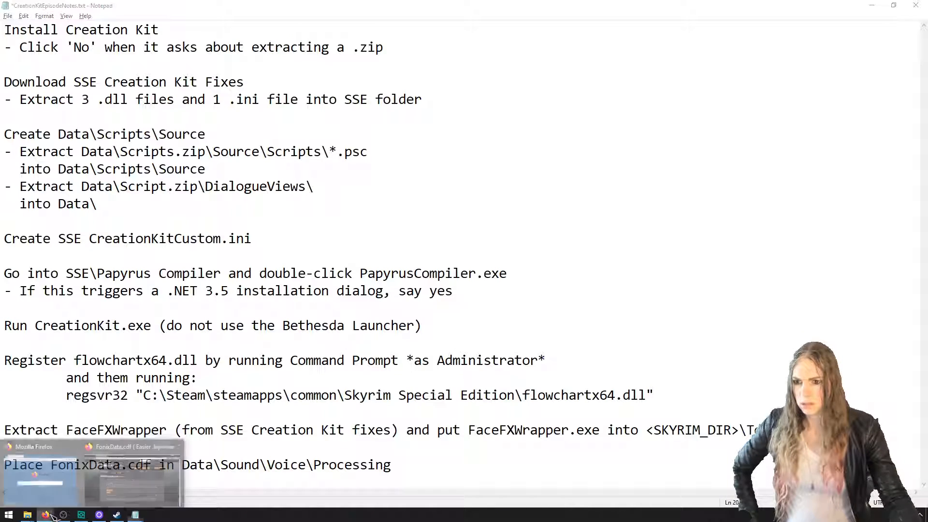
click(99, 486)
key(ctrl+t)
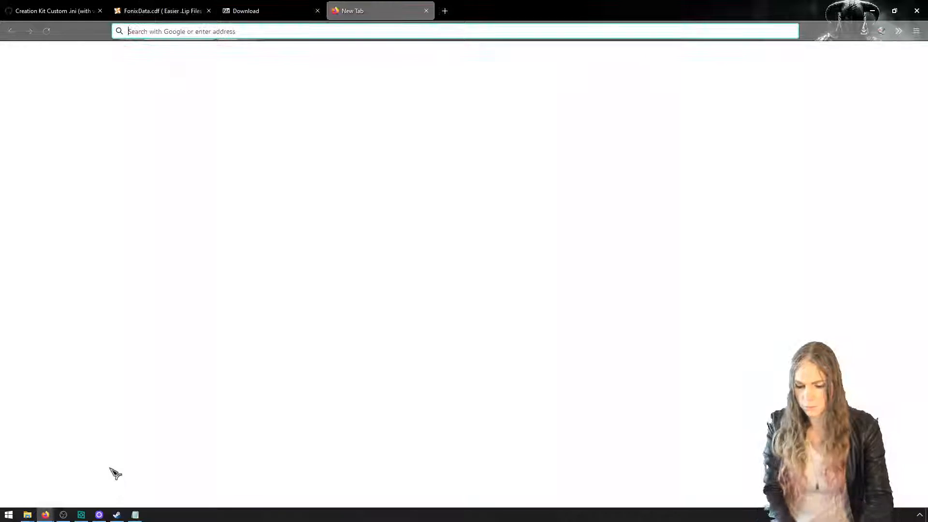
text(github)
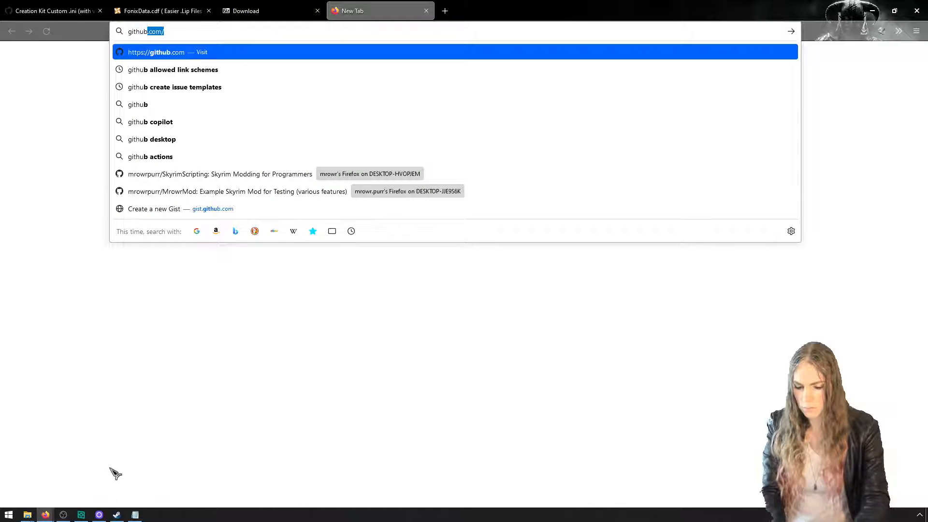
text(.com/mrowrpurr/sk)
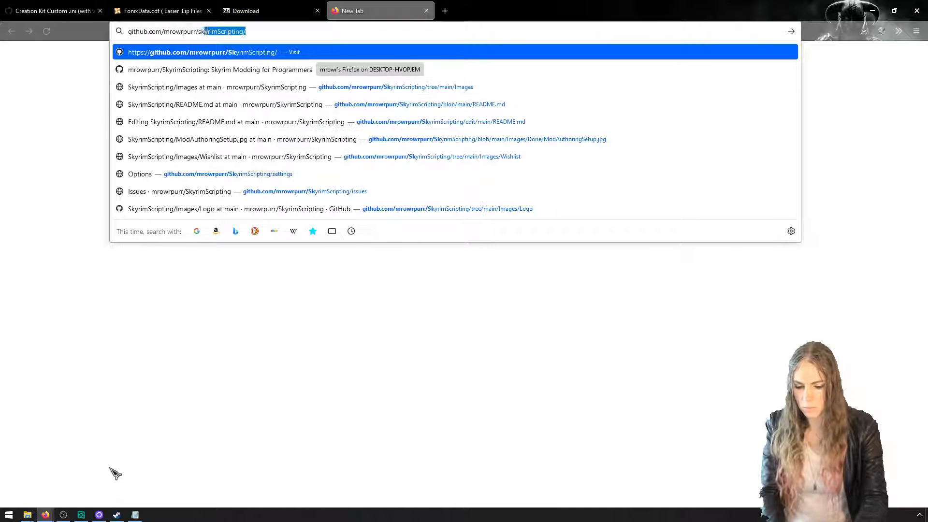
key(Return)
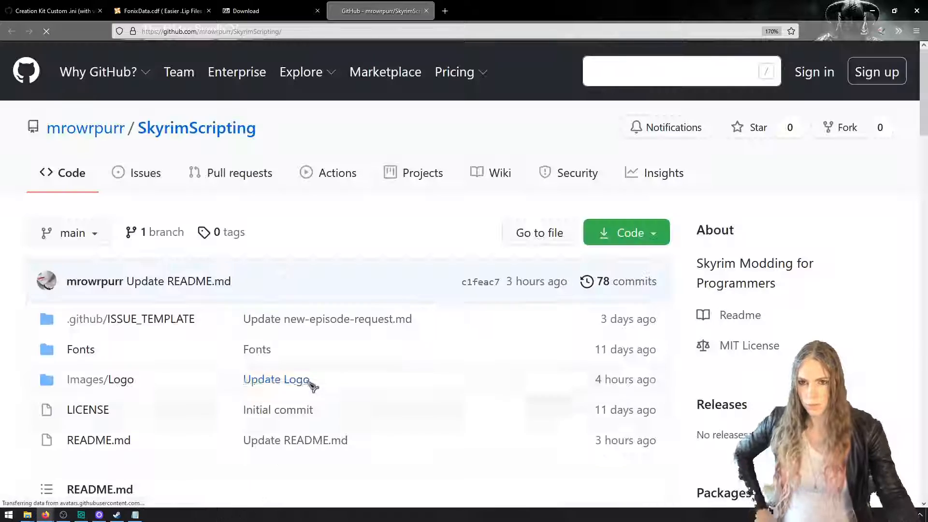
Find the Series 1 episode list in the README and highlight "Write mods using Vortex and Mod Organizer 2"
scroll(309, 382, down, 5)
scroll(297, 380, down, 15)
scroll(289, 394, up, 2)
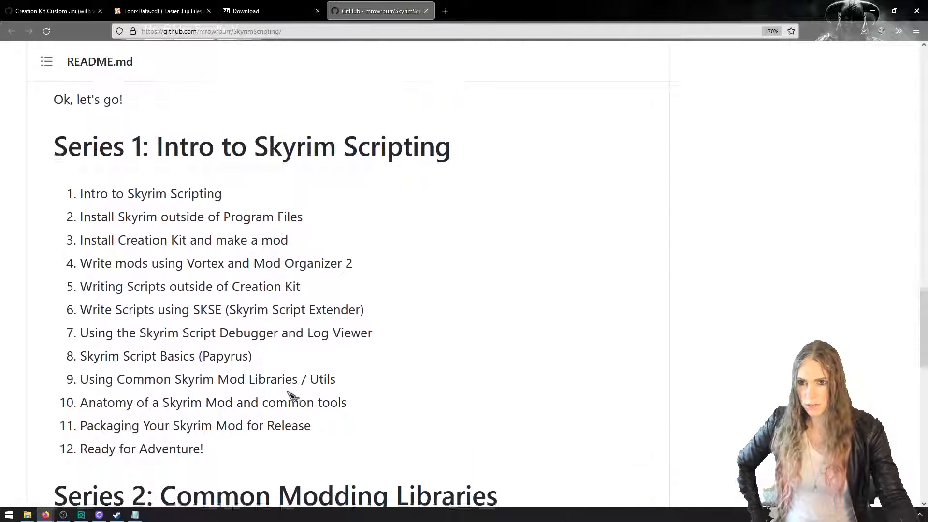
drag(383, 288, 80, 289)
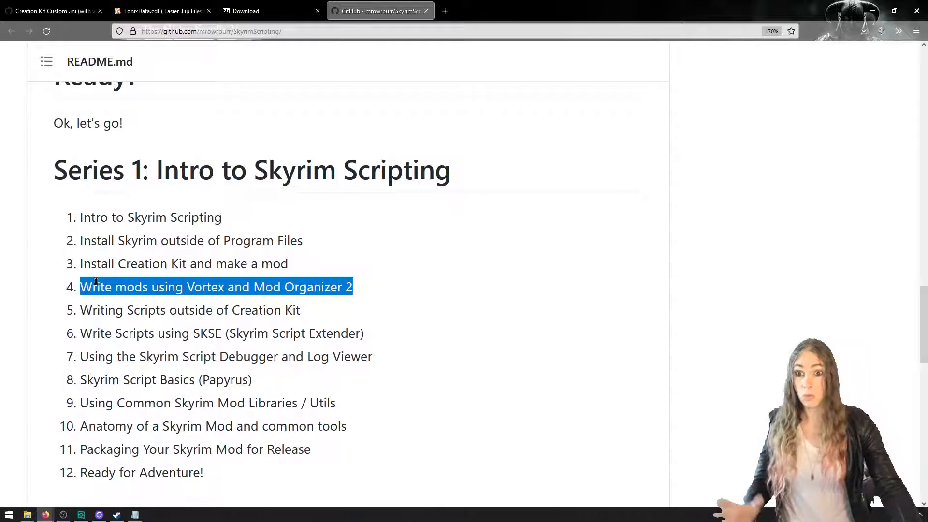
Switch to File Explorer, go to Skyrim Special Edition\Data, and delete abcdMod.esp and HelloMod.esp
mouse_move(34, 516)
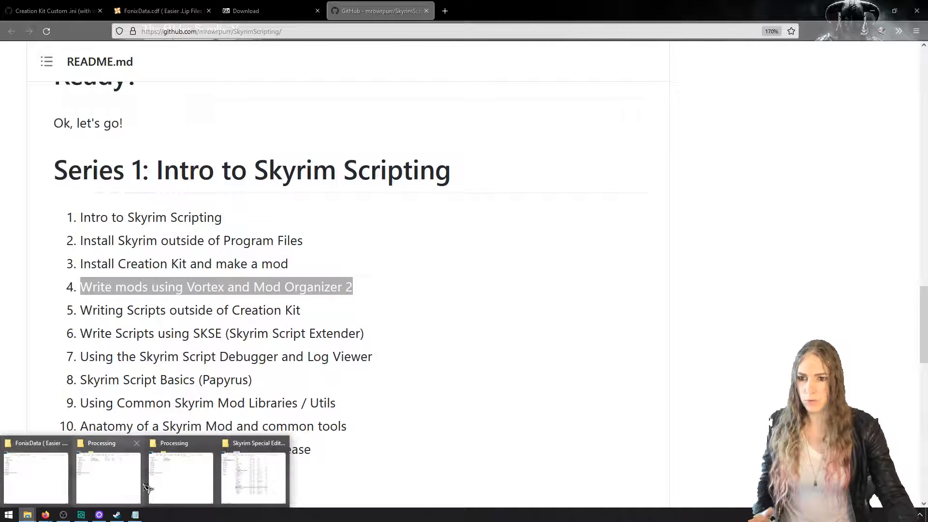
click(177, 476)
drag(593, 39, 447, 42)
click(418, 55)
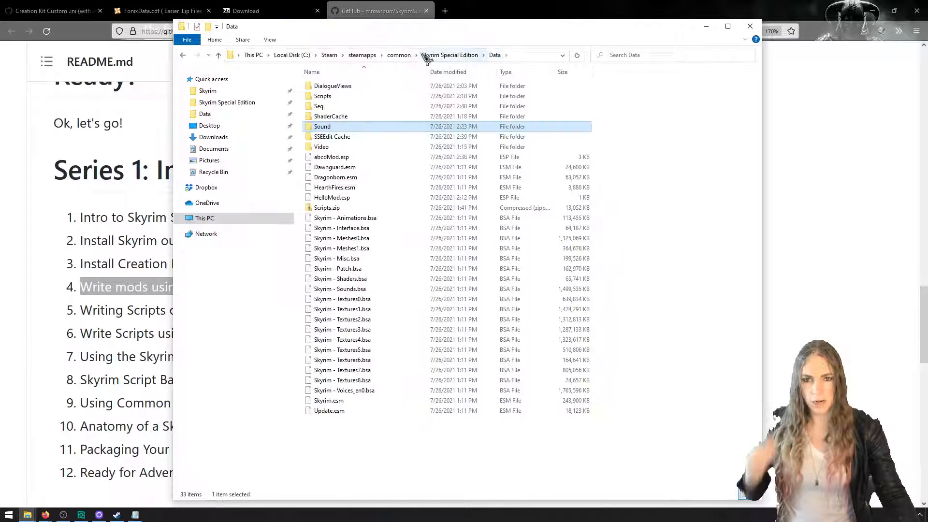
click(389, 157)
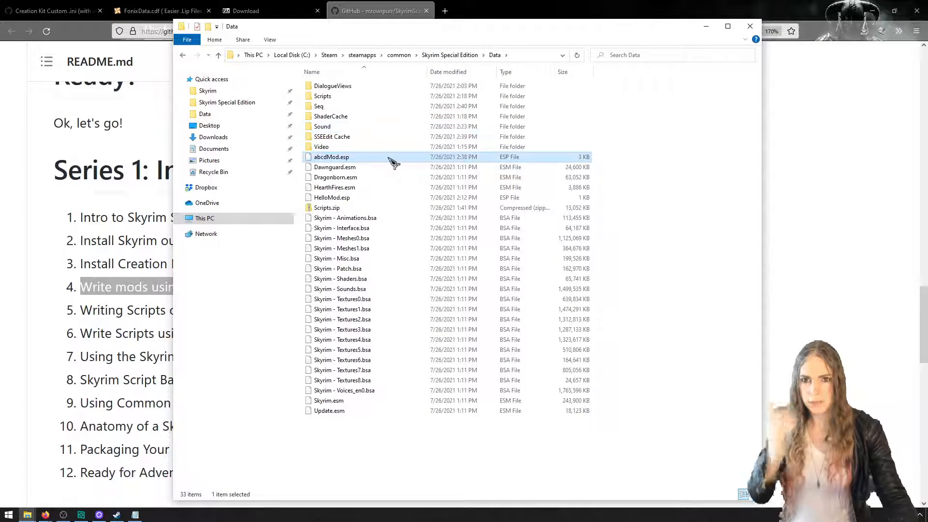
key(Delete)
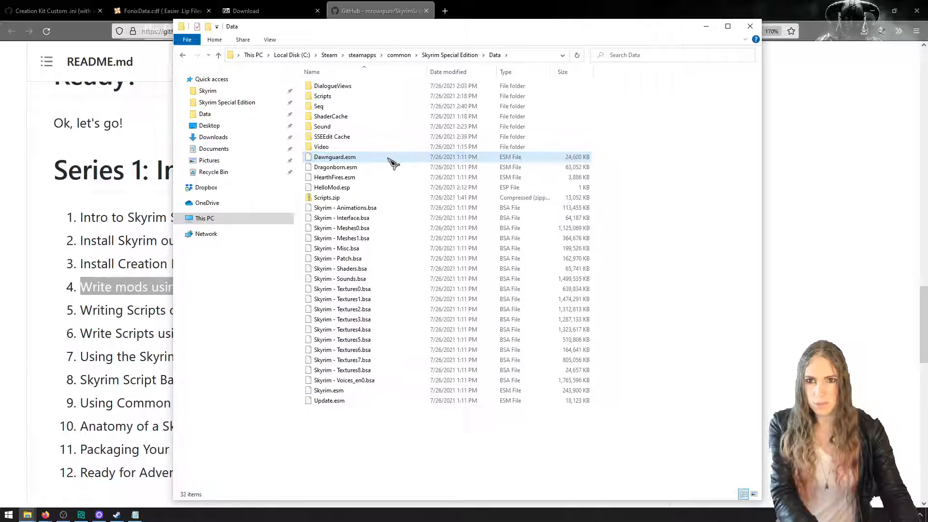
click(392, 188)
key(Delete)
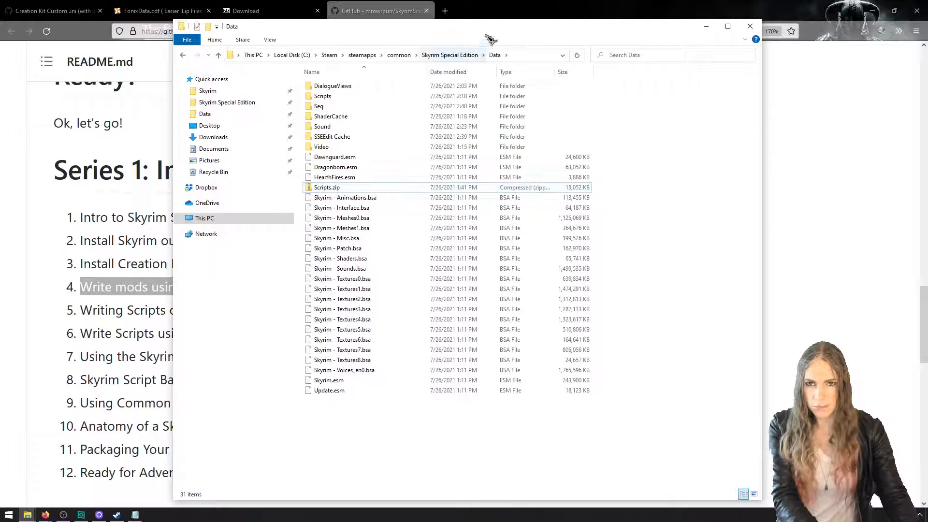
Maximize the File Explorer window and delete the Seq folder from Data
double_click(493, 27)
click(205, 84)
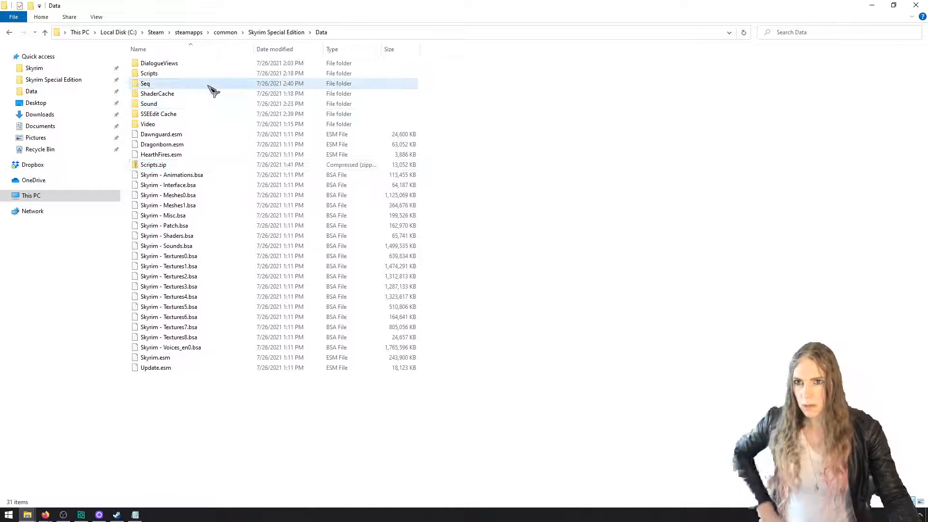
key(Delete)
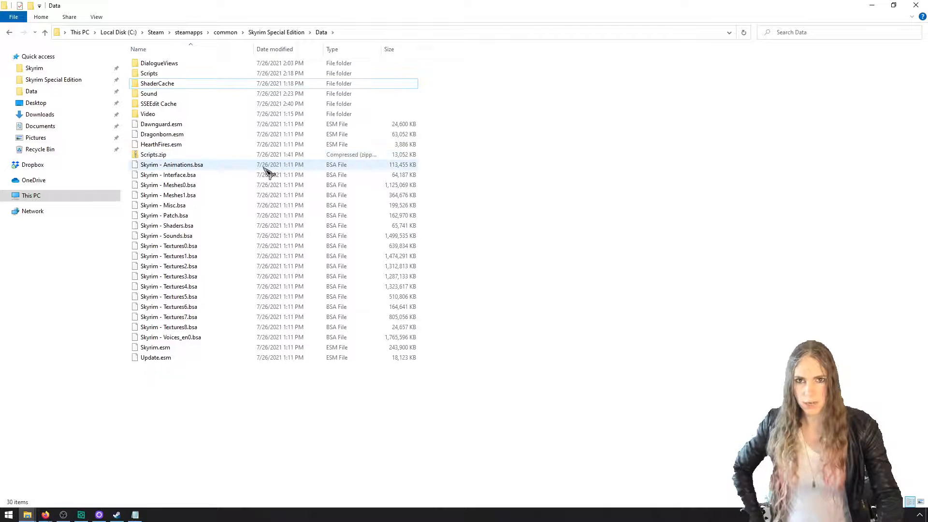
Delete all files and folders in Downloads
click(39, 115)
drag(234, 203, 93, 56)
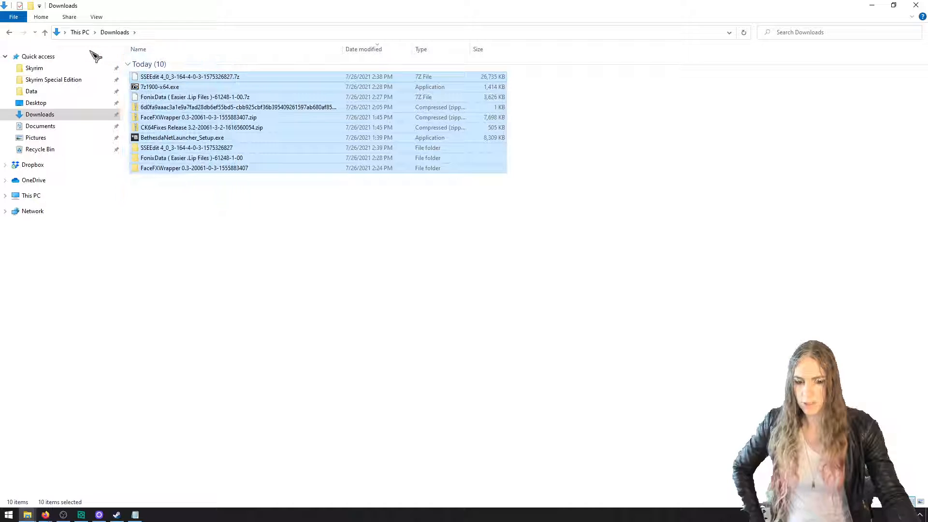
key(Delete)
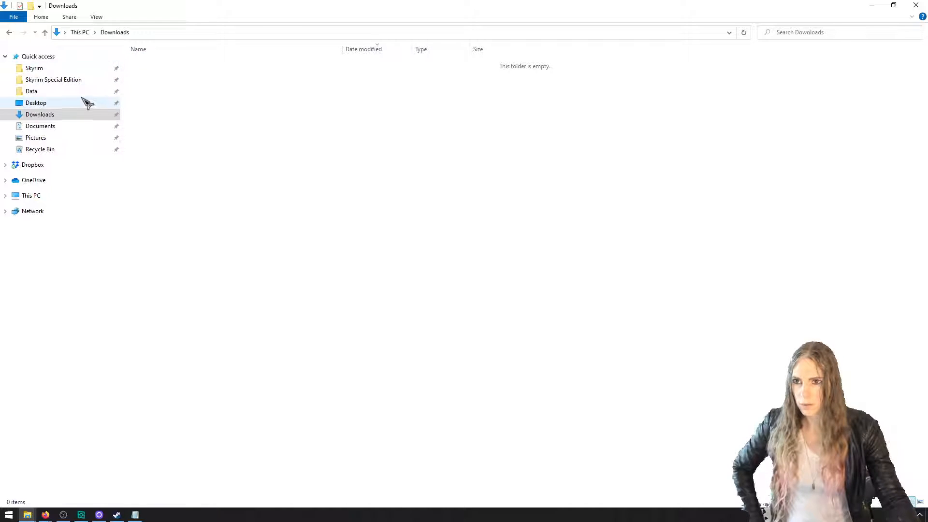
Delete 01000D66.xml from the Skyrim Special Edition folder
click(81, 80)
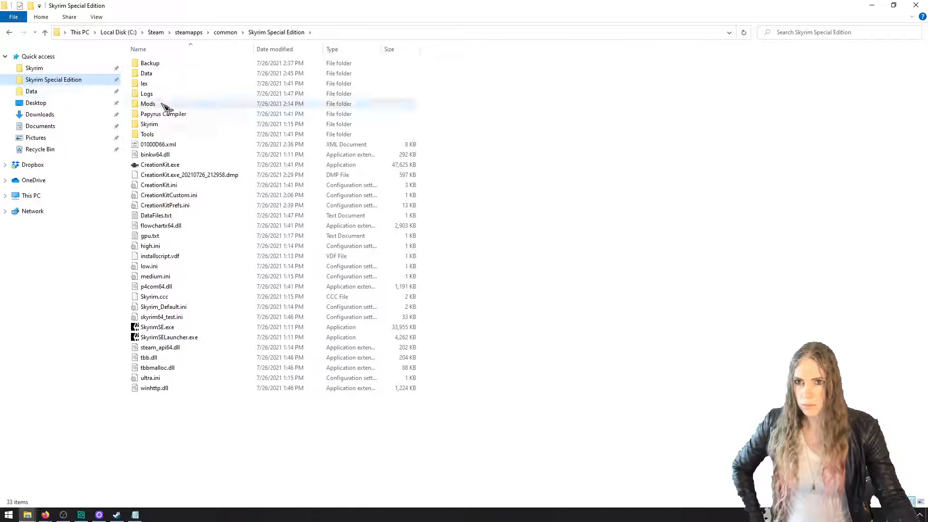
click(169, 145)
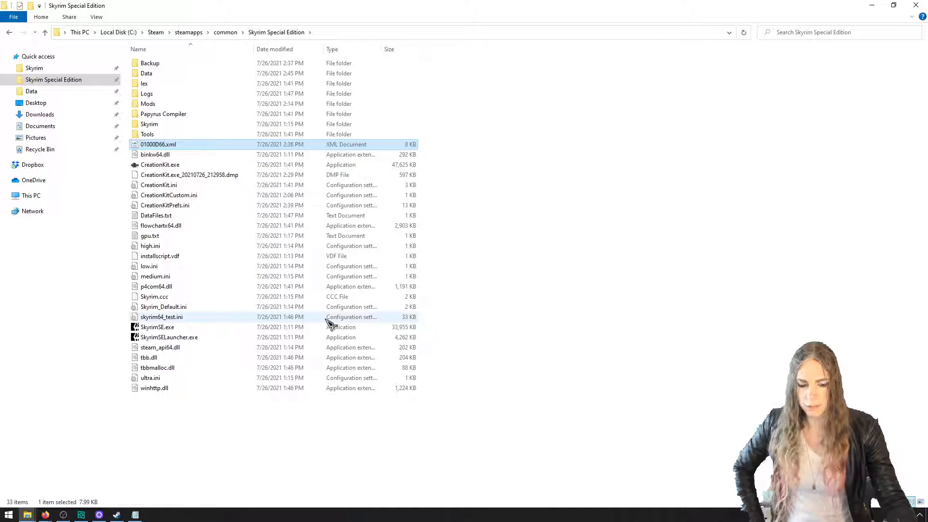
key(Delete)
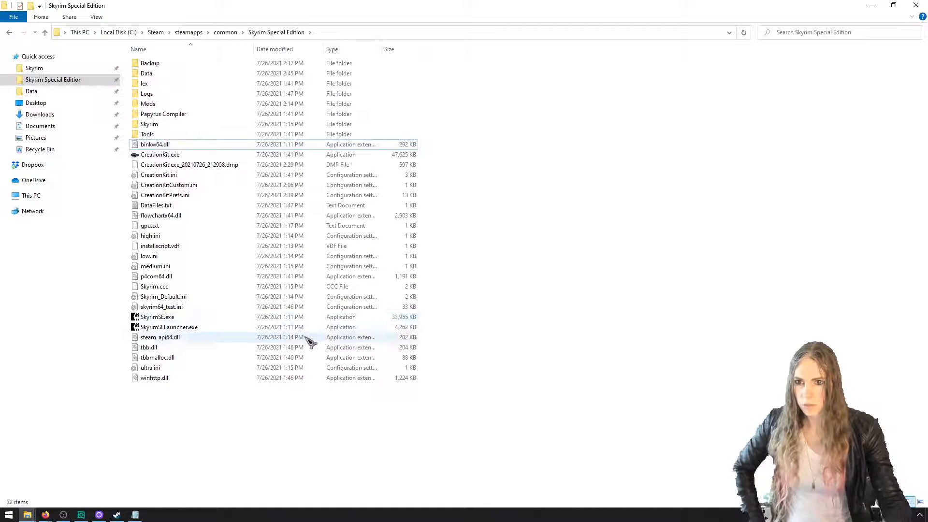
Return to the Data folder and delete the SSEEdit Cache folder
double_click(186, 74)
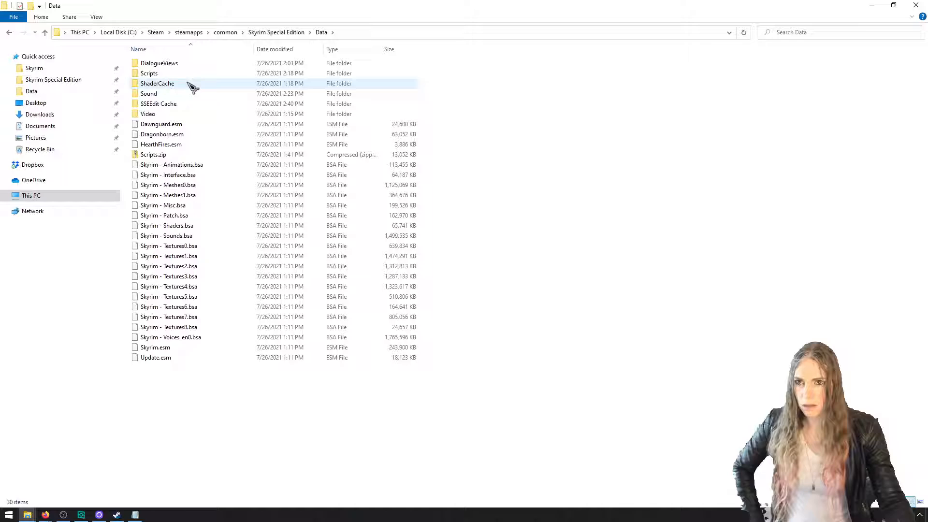
click(209, 103)
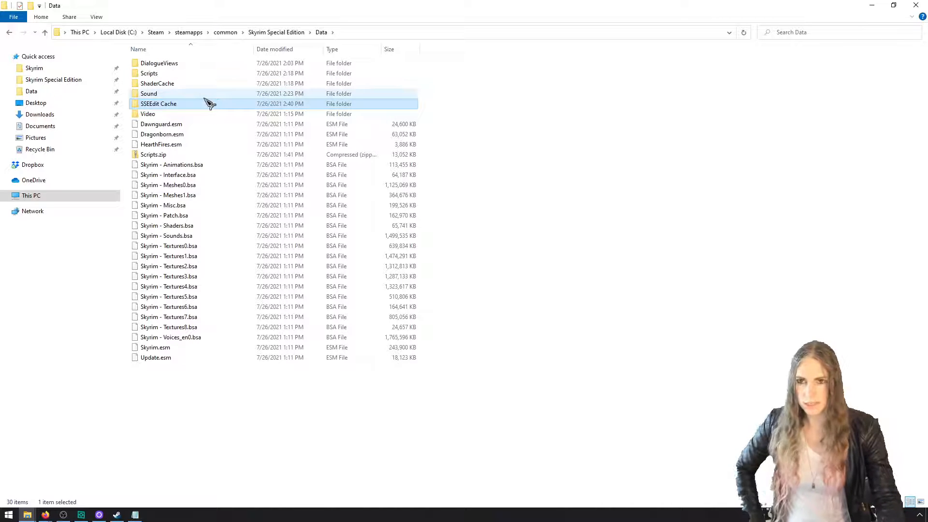
key(Delete)
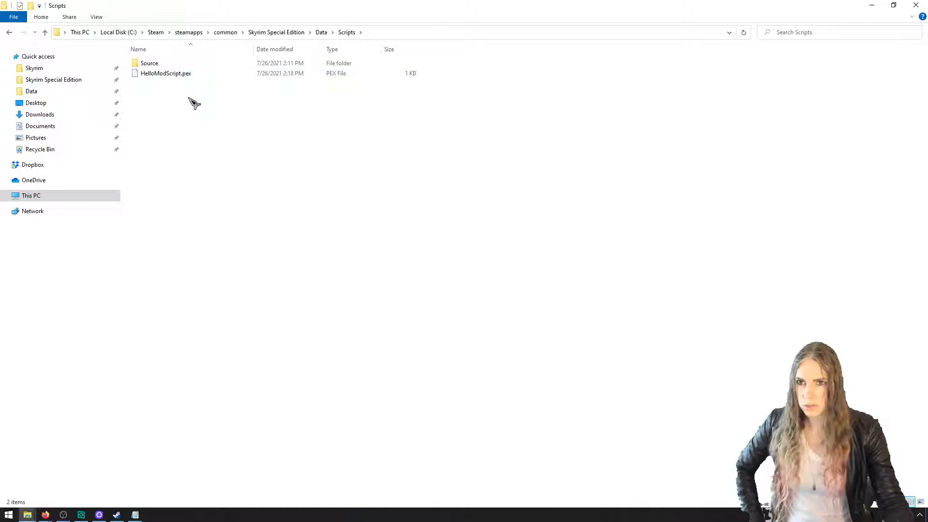
Delete HelloModScript.pex from the Scripts folder and HelloModScript.psc from its Source subfolder
click(182, 74)
key(Delete)
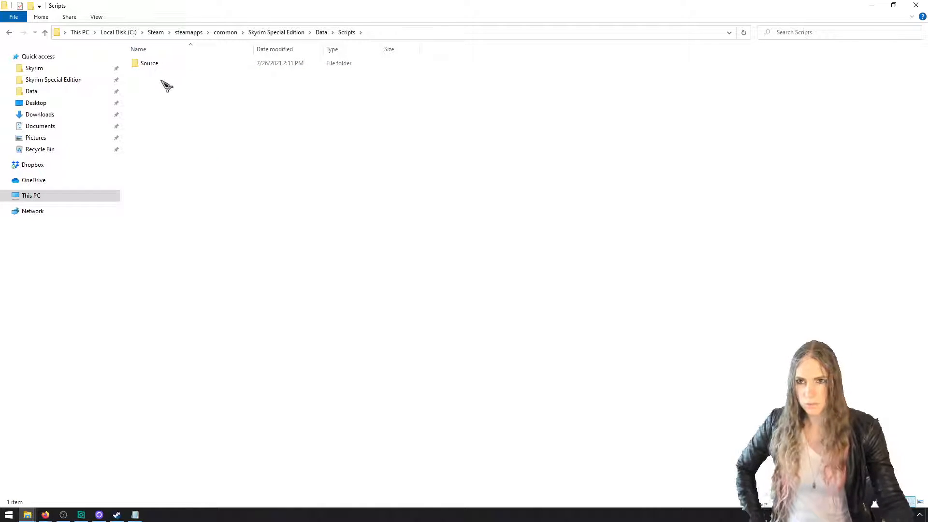
double_click(156, 65)
click(190, 146)
text(hel)
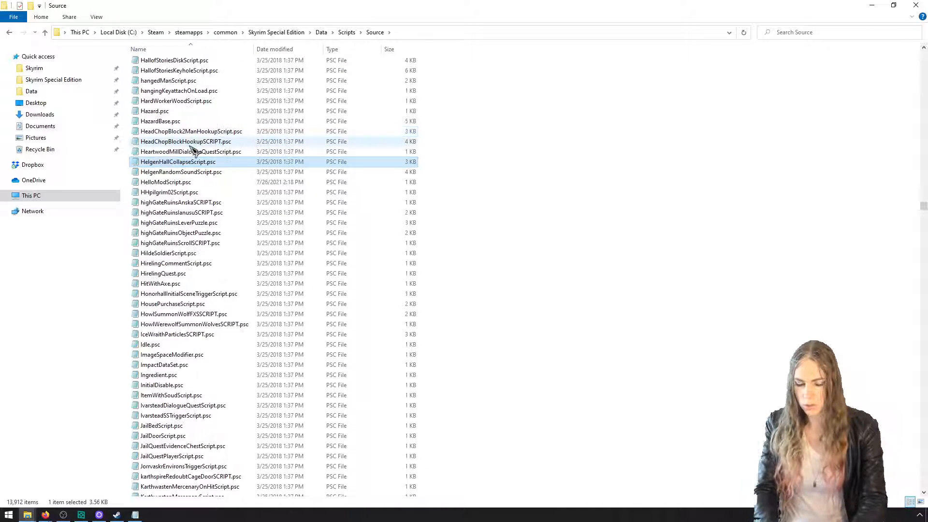
click(240, 181)
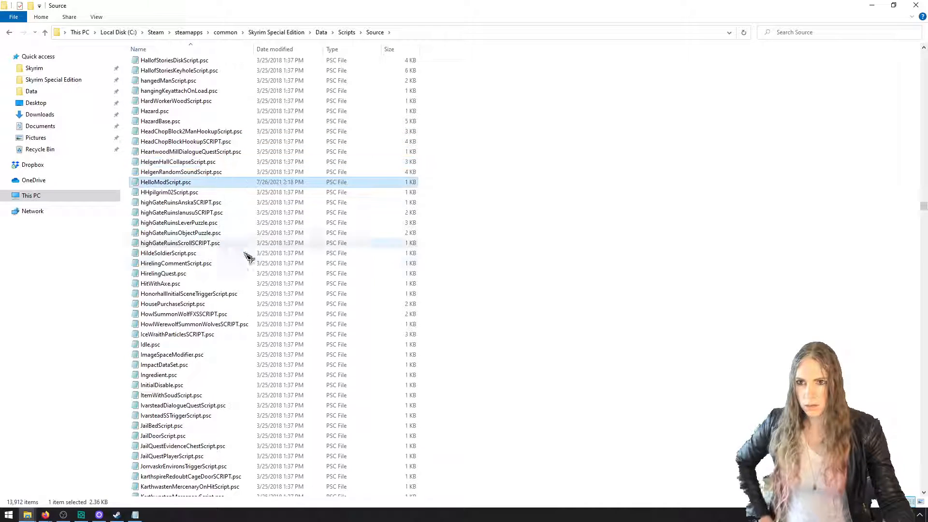
In the Voice folder under Data's Sound folder, delete the abcdMod.esp and HelloMod.esp folders plus Temp.lip and Temp.wav
click(322, 33)
double_click(241, 95)
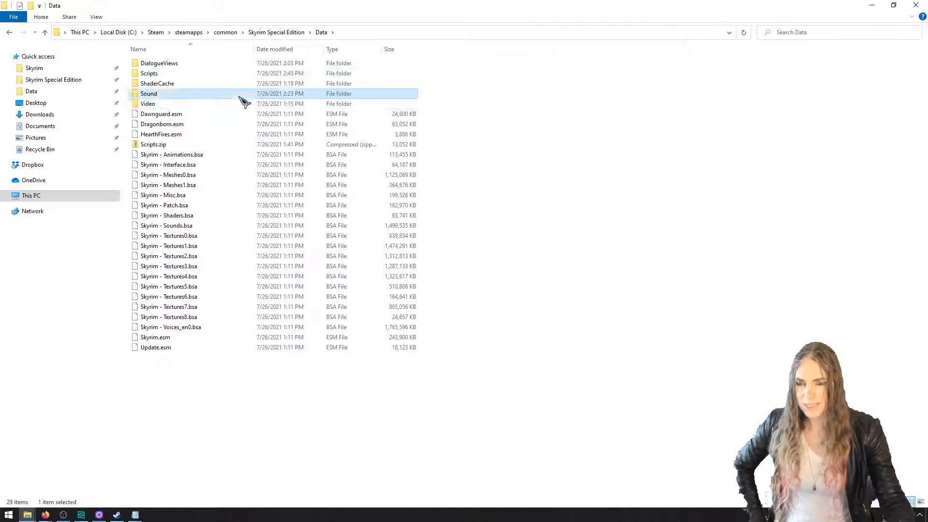
double_click(167, 65)
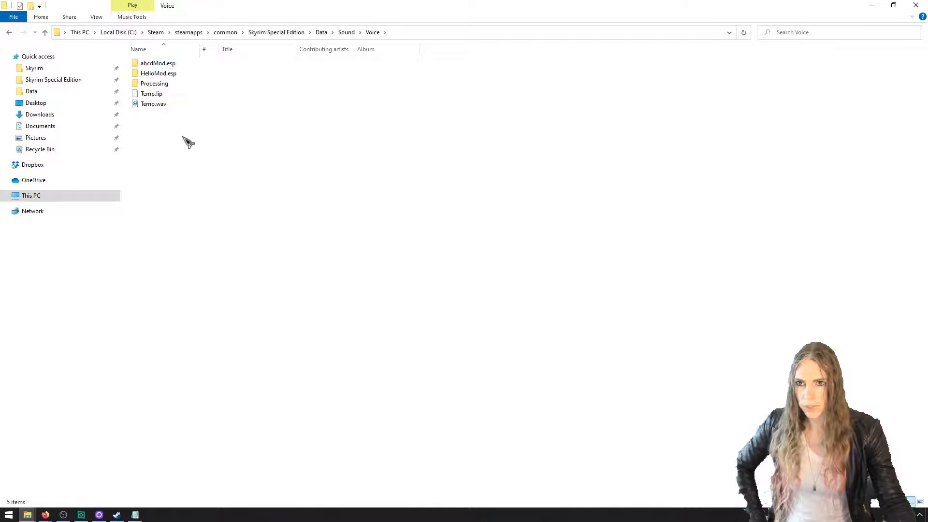
click(183, 76)
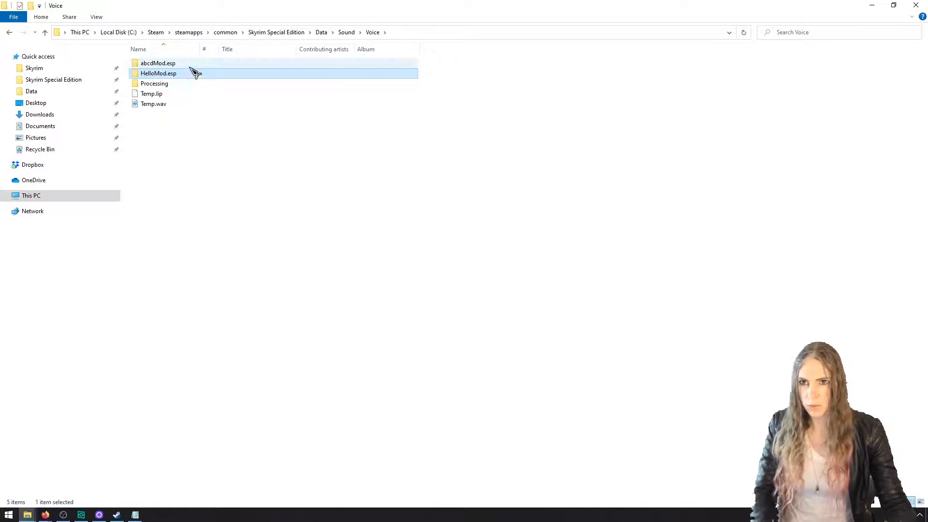
ctrl+click(190, 67)
key(Delete)
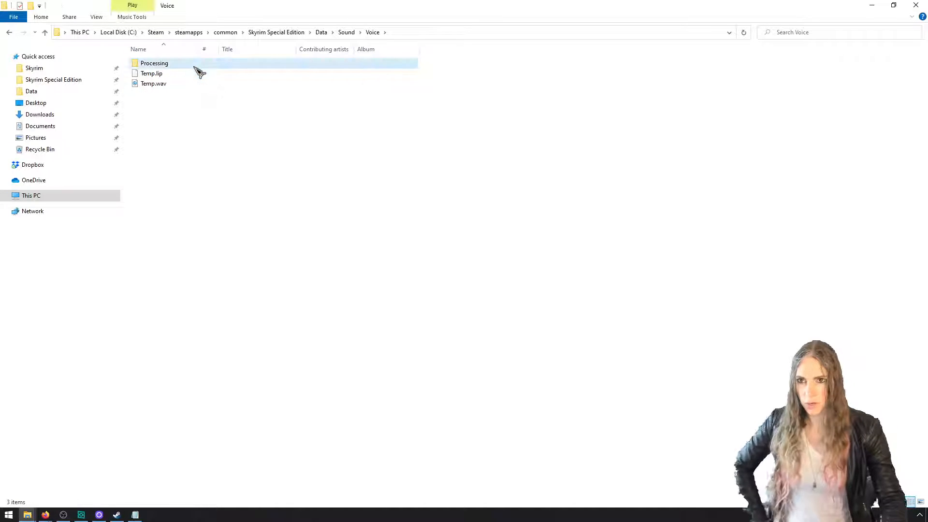
drag(202, 89, 163, 73)
key(Delete)
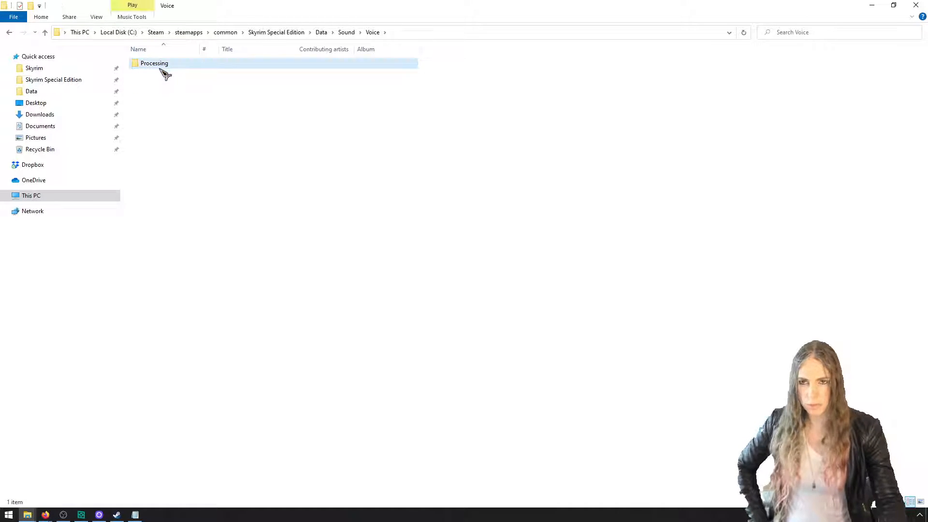
Open the DialogueViews folder in Data and sort it by date modified in both directions to check for recently created files
click(320, 33)
double_click(249, 65)
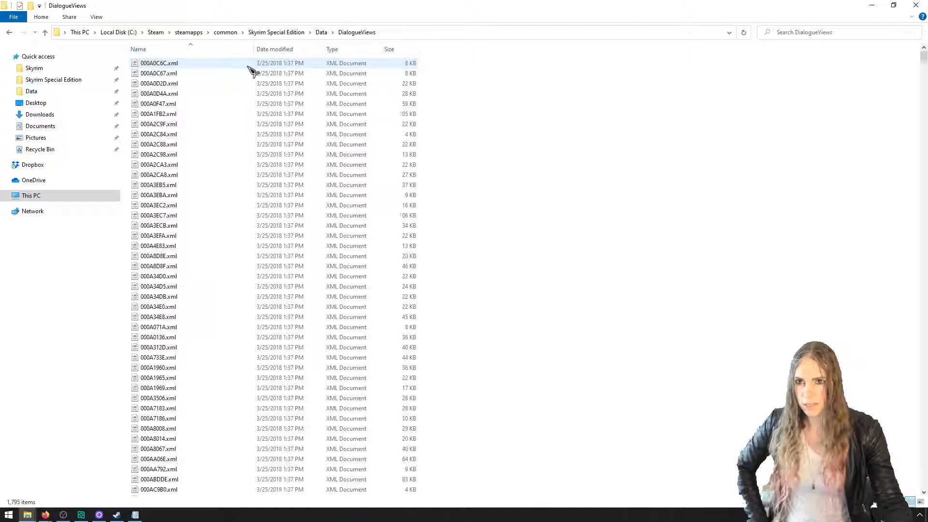
click(305, 50)
click(306, 53)
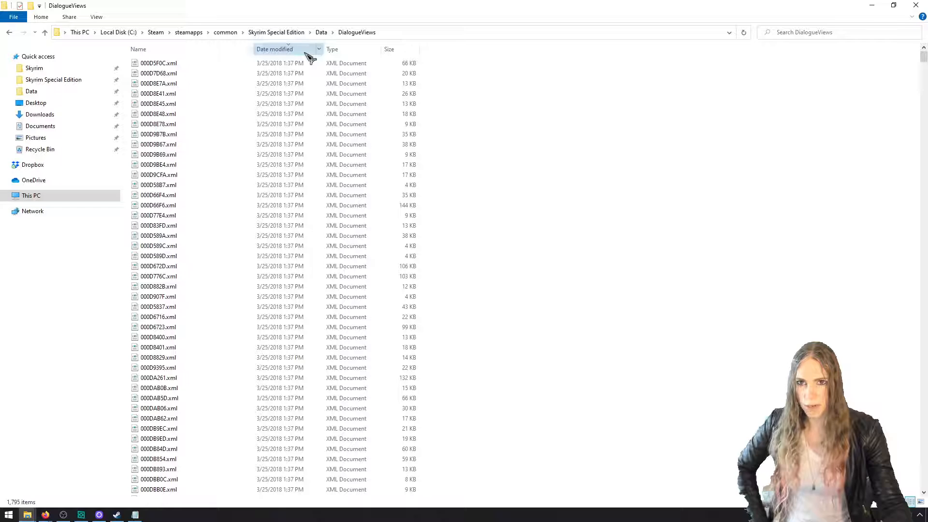
click(305, 53)
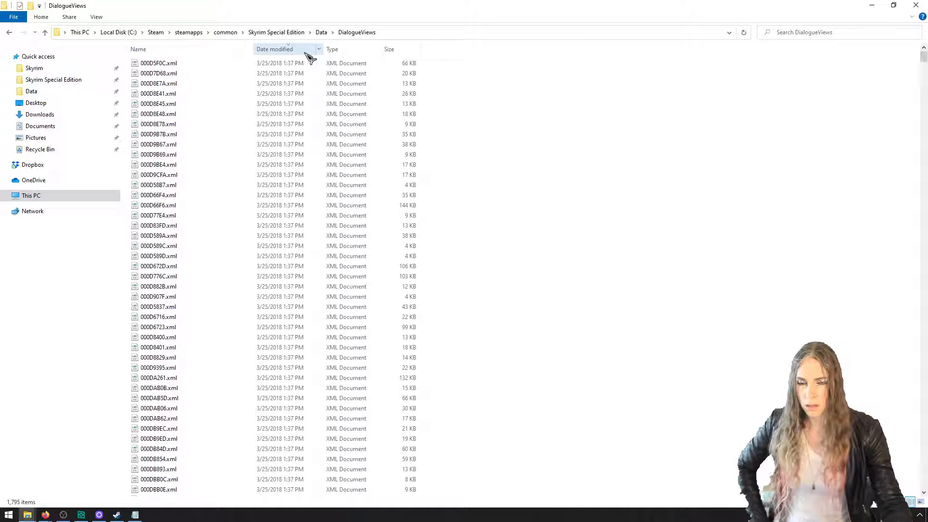
click(306, 53)
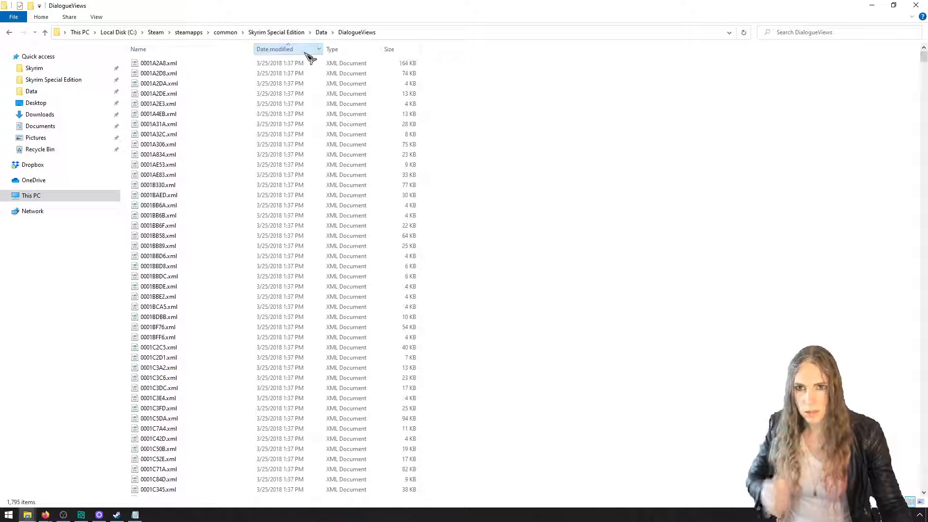
click(305, 53)
click(305, 52)
click(304, 52)
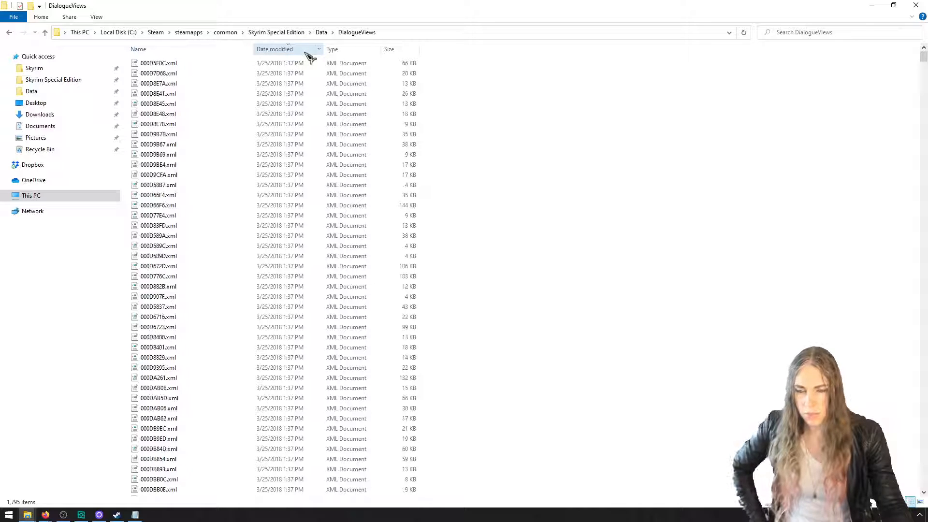
click(304, 51)
drag(296, 35, 294, 39)
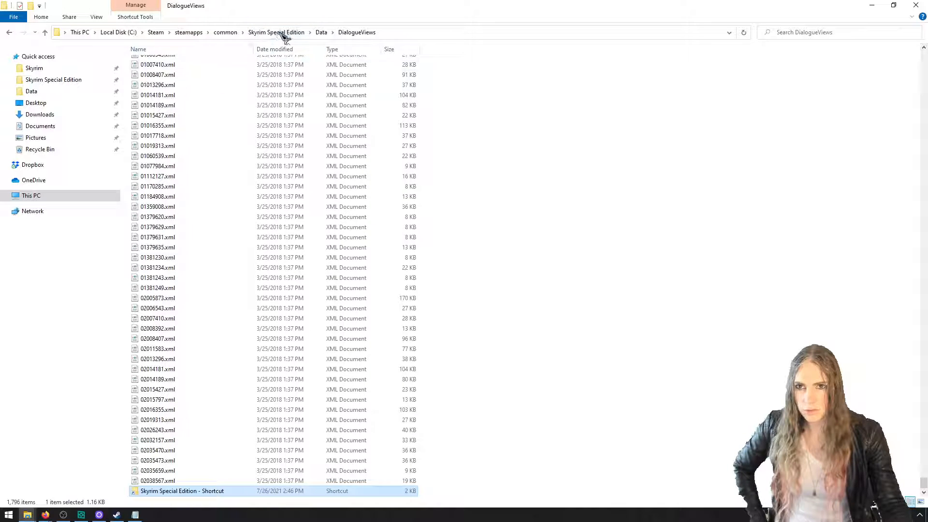
Go up to Skyrim Special Edition, reopen DialogueViews through Data, and check its newest and oldest entries by modification date
click(280, 34)
double_click(243, 74)
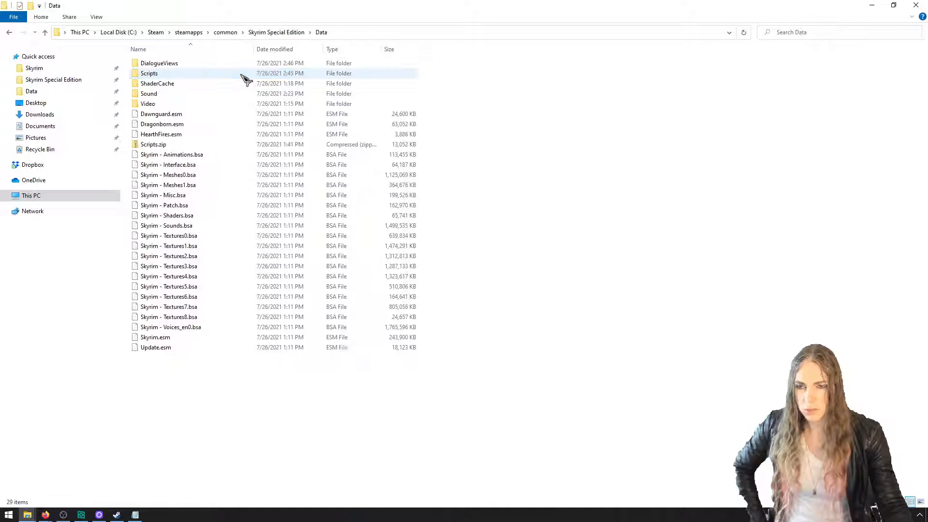
double_click(241, 64)
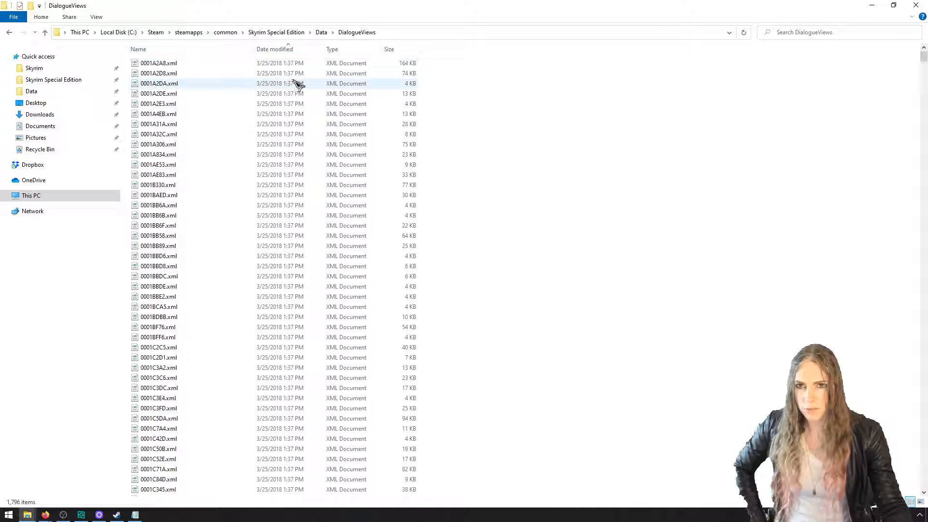
click(314, 49)
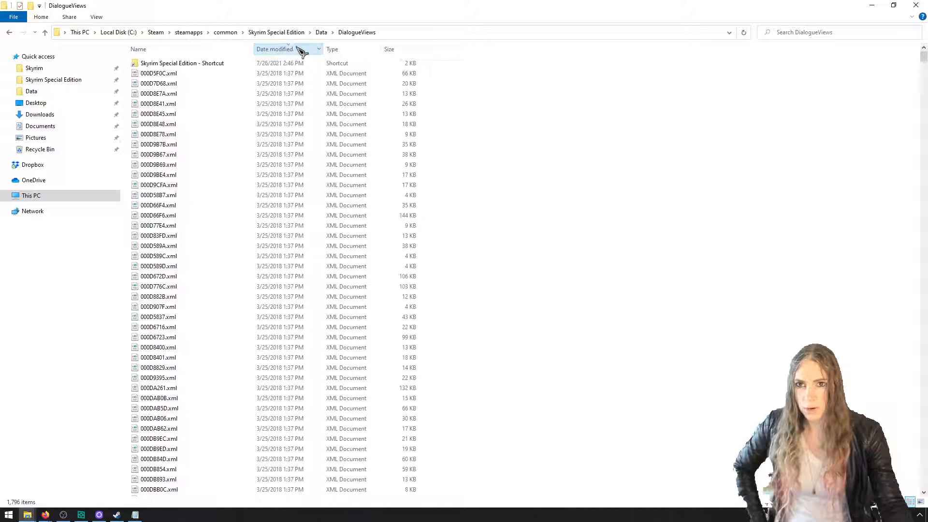
click(301, 50)
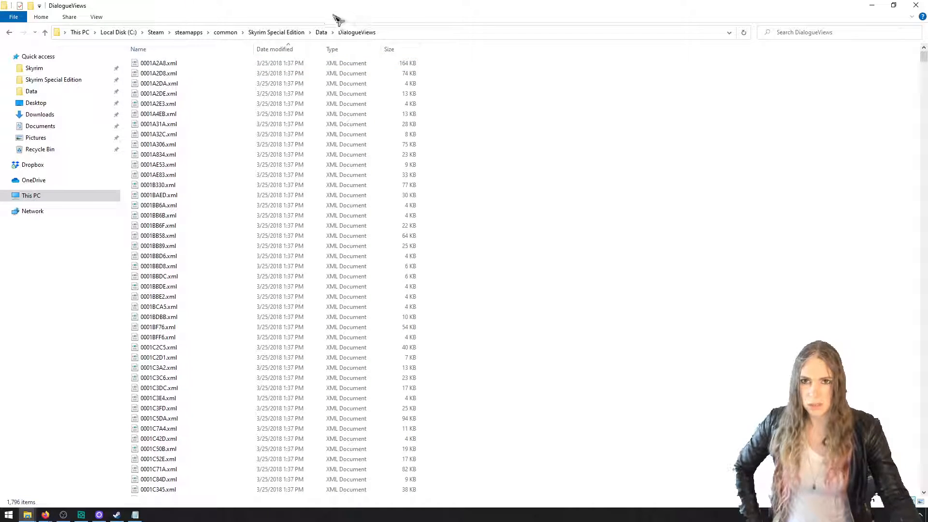
Return to the Data folder through Skyrim Special Edition and review its remaining files and folders
click(295, 33)
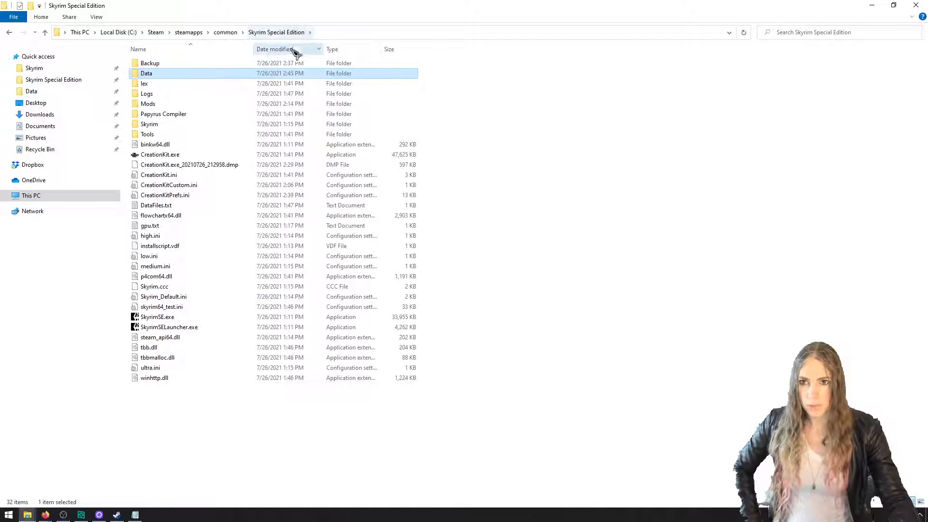
double_click(193, 73)
drag(278, 425, 130, 57)
click(274, 432)
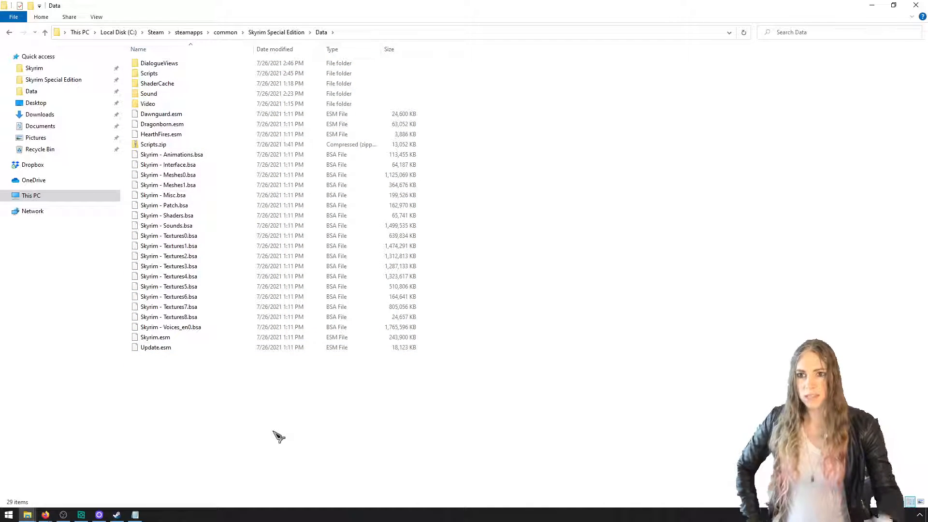